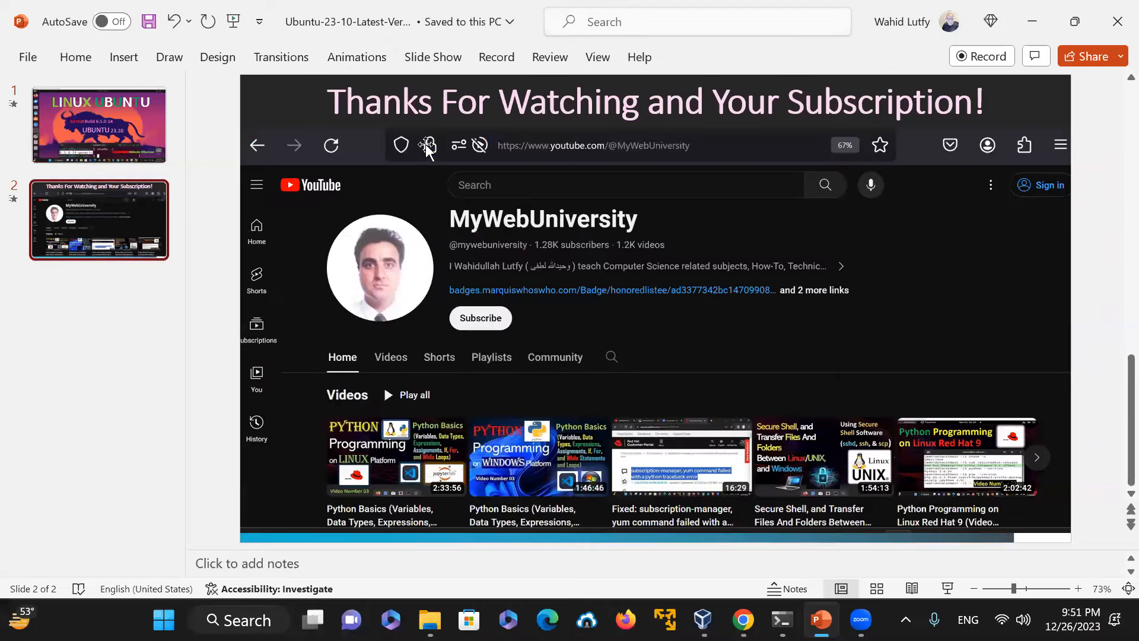
# Step: Switch to the browser and scroll the Ubuntu desktop download page to the Ubuntu 23.10 download section
pyautogui.moveTo(742, 619)
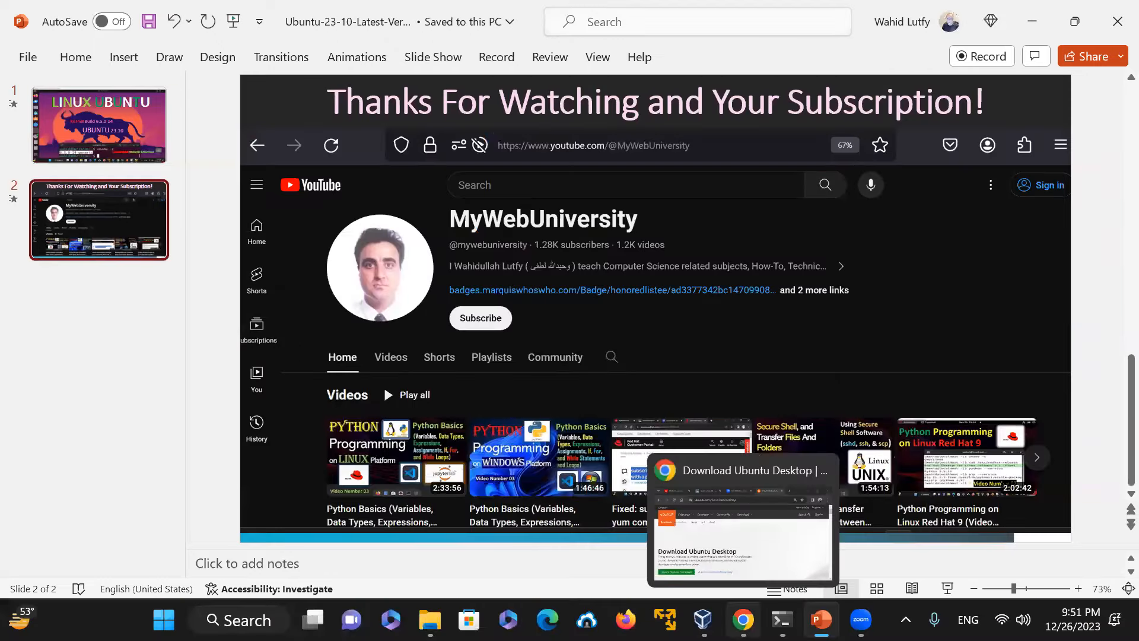
pyautogui.click(741, 533)
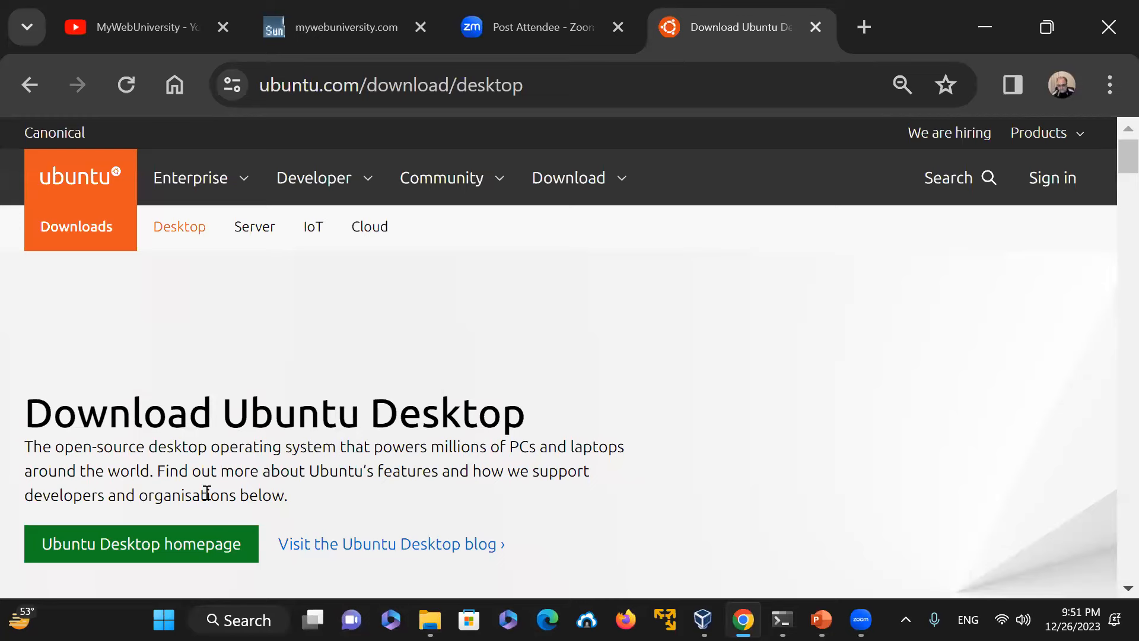
pyautogui.moveTo(1111, 143); pyautogui.dragTo(1111, 196)
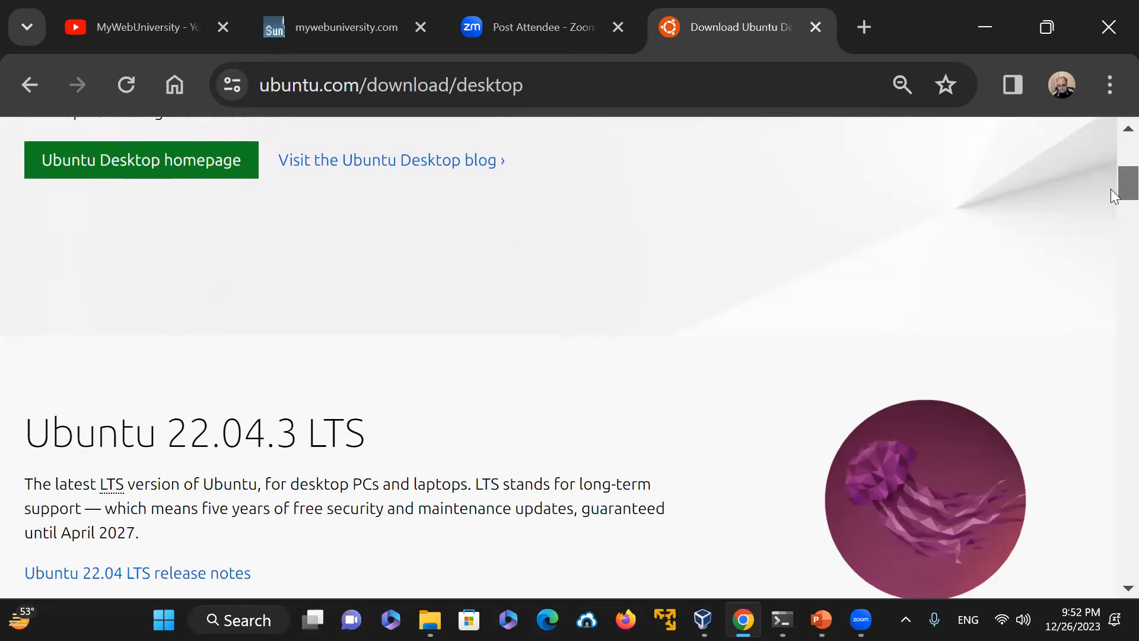
pyautogui.moveTo(1112, 195); pyautogui.dragTo(1113, 205)
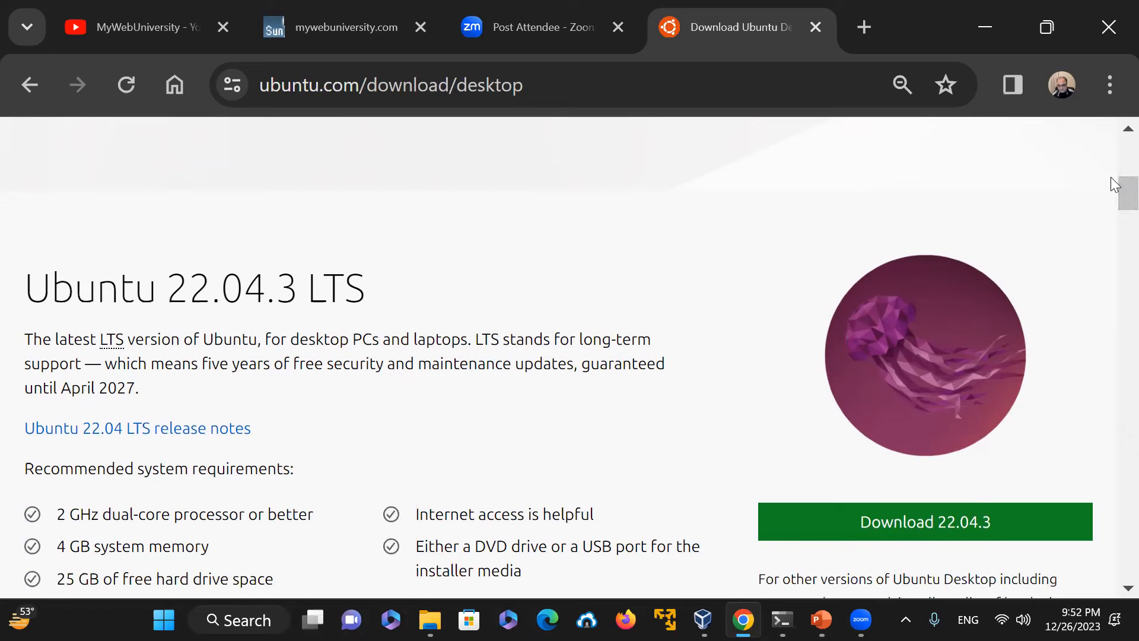
pyautogui.scroll(-2, 1111, 196)
pyautogui.moveTo(1111, 204); pyautogui.dragTo(1112, 237)
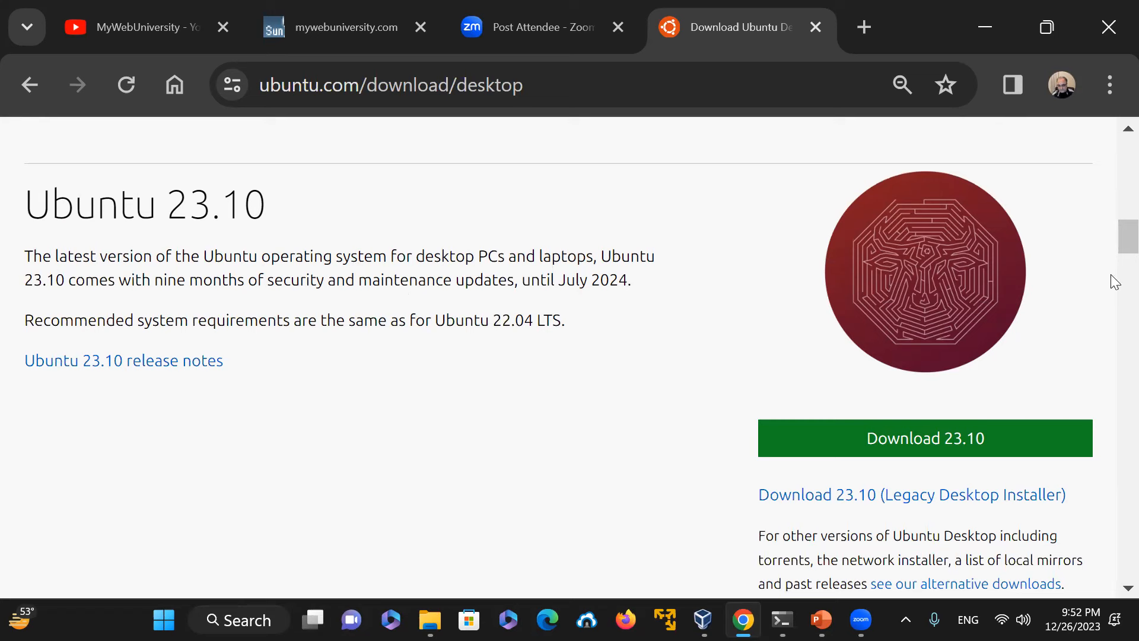
pyautogui.moveTo(1118, 241)
pyautogui.mouseDown()
pyautogui.moveTo(1114, 288)
pyautogui.moveTo(1111, 243)
pyautogui.mouseUp()
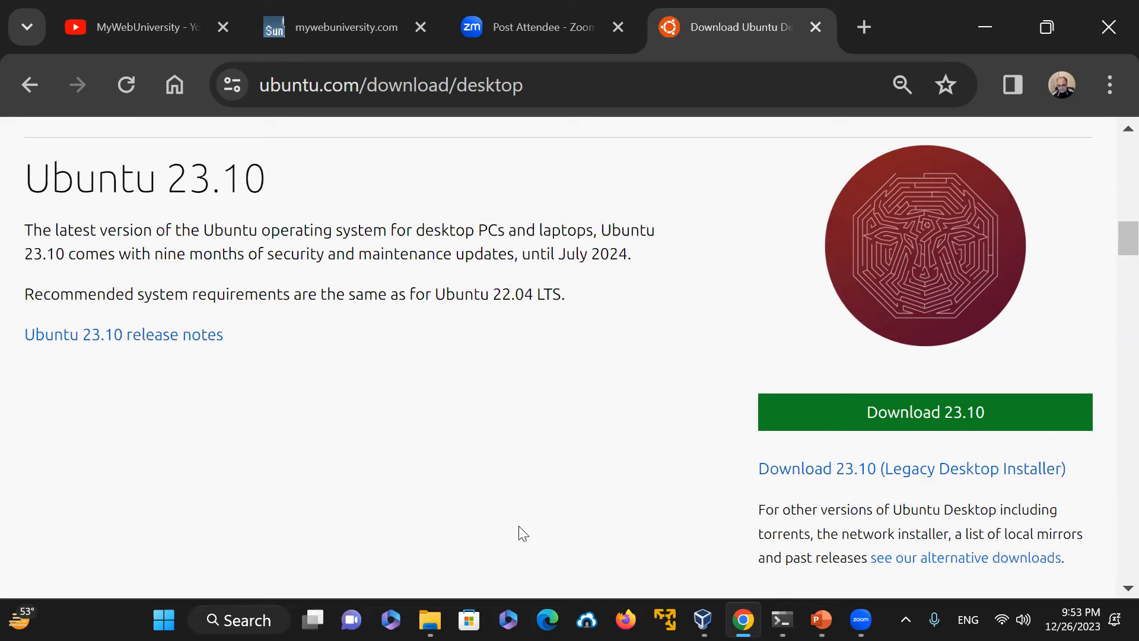
# Step: Switch to VirtualBox, start the Ubuntu_2310 virtual machine and dismiss its notification banners
pyautogui.moveTo(430, 619)
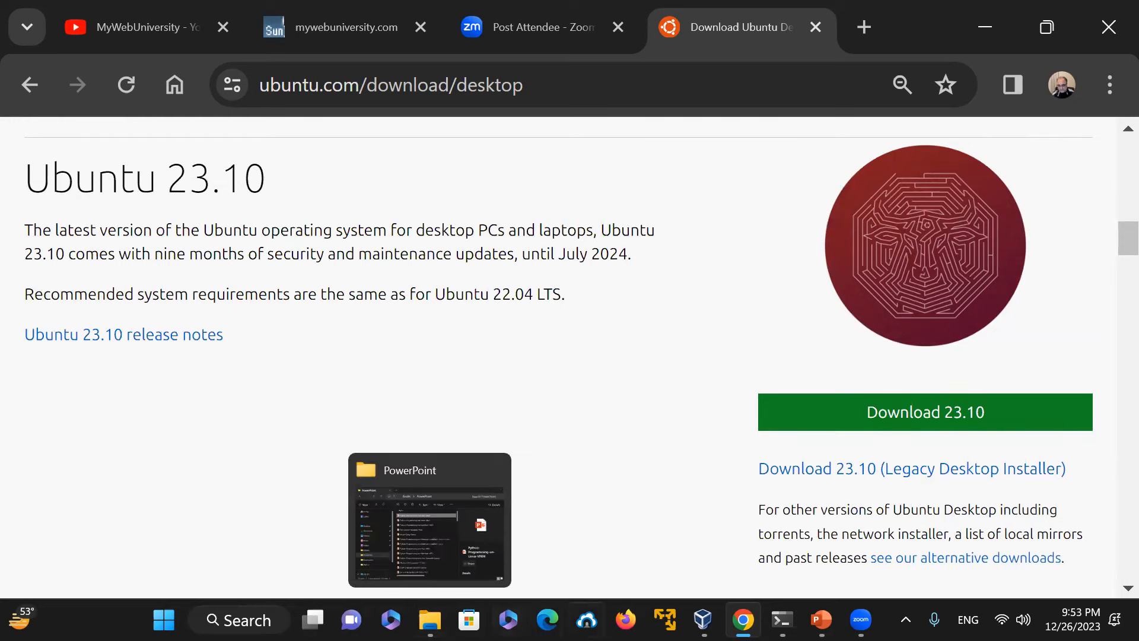
pyautogui.moveTo(782, 619)
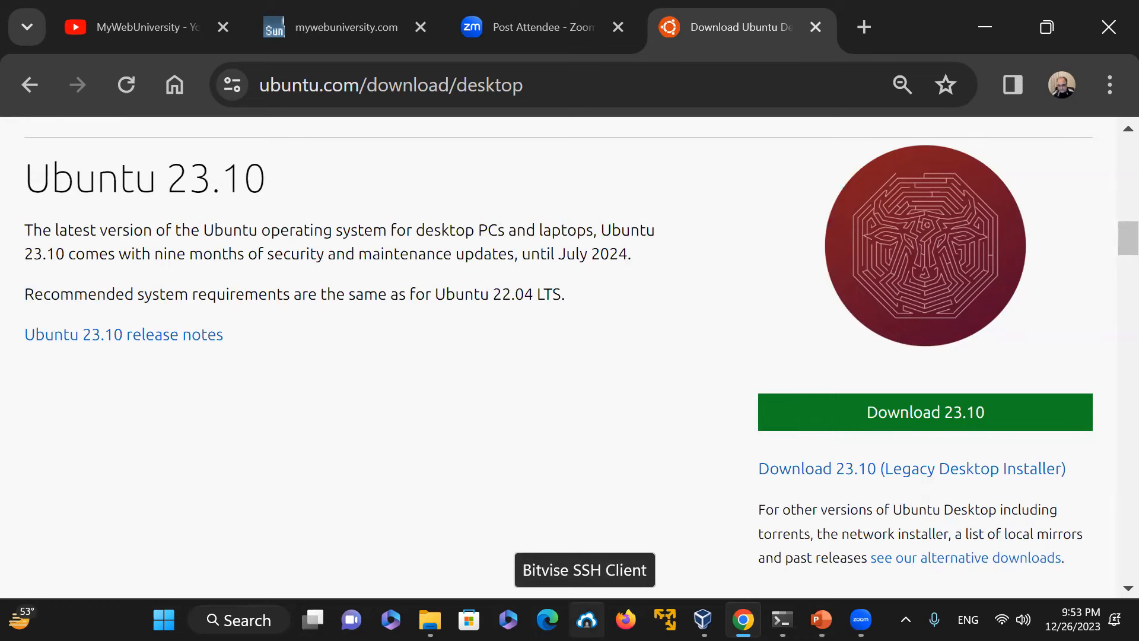
pyautogui.click(703, 619)
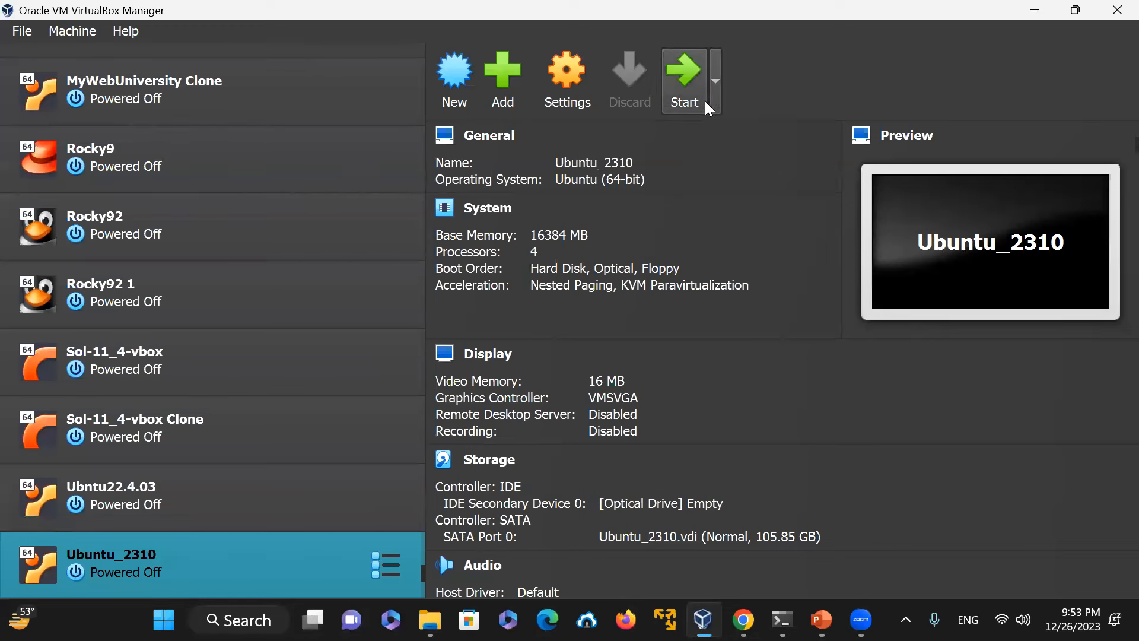
pyautogui.click(695, 80)
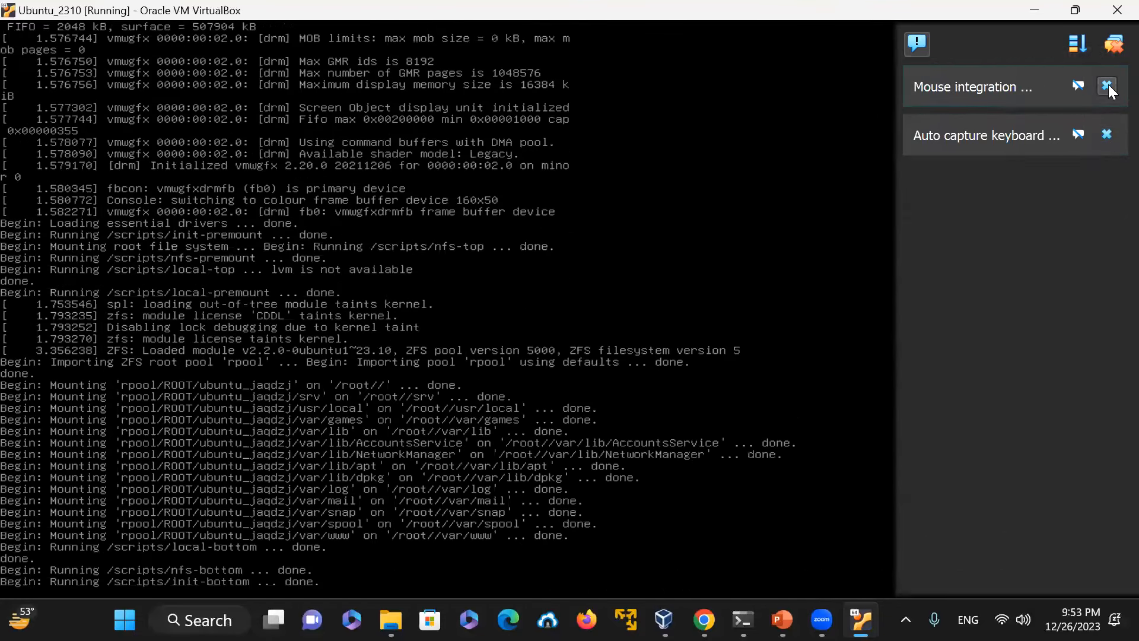
pyautogui.click(1106, 86)
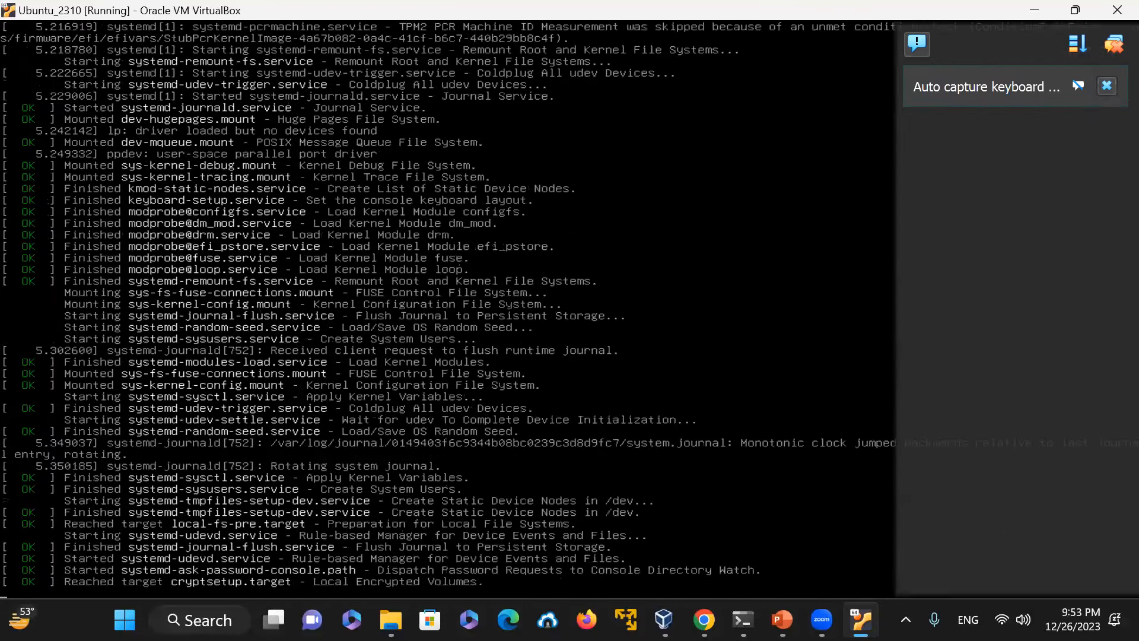
pyautogui.click(1106, 86)
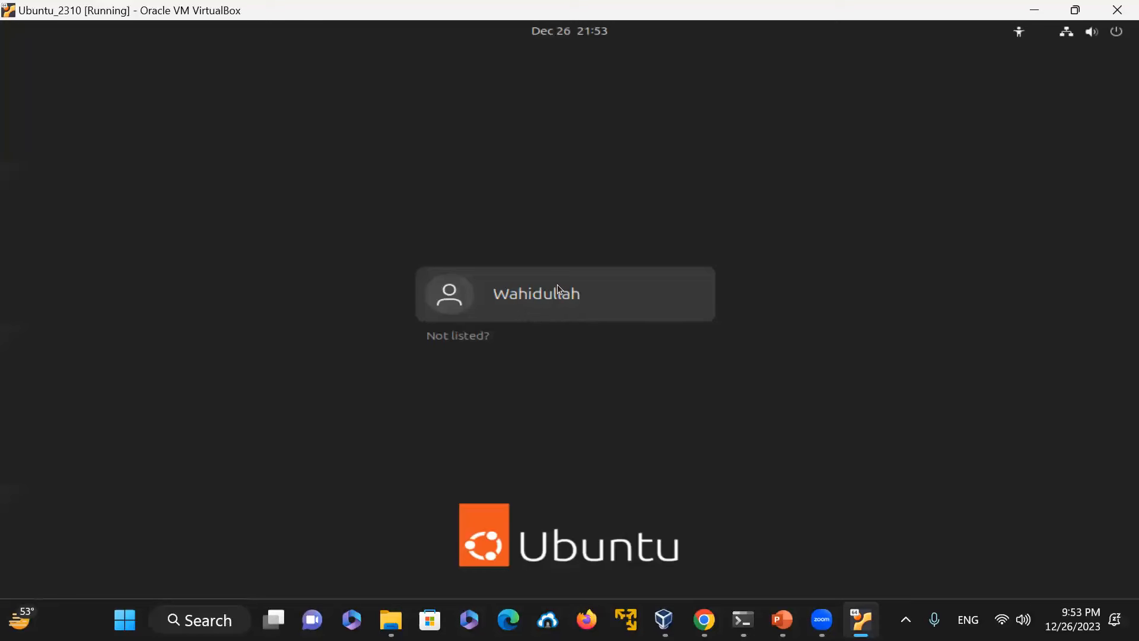
# Step: Select the user account on the login screen and sign in with the account password
pyautogui.click(557, 283)
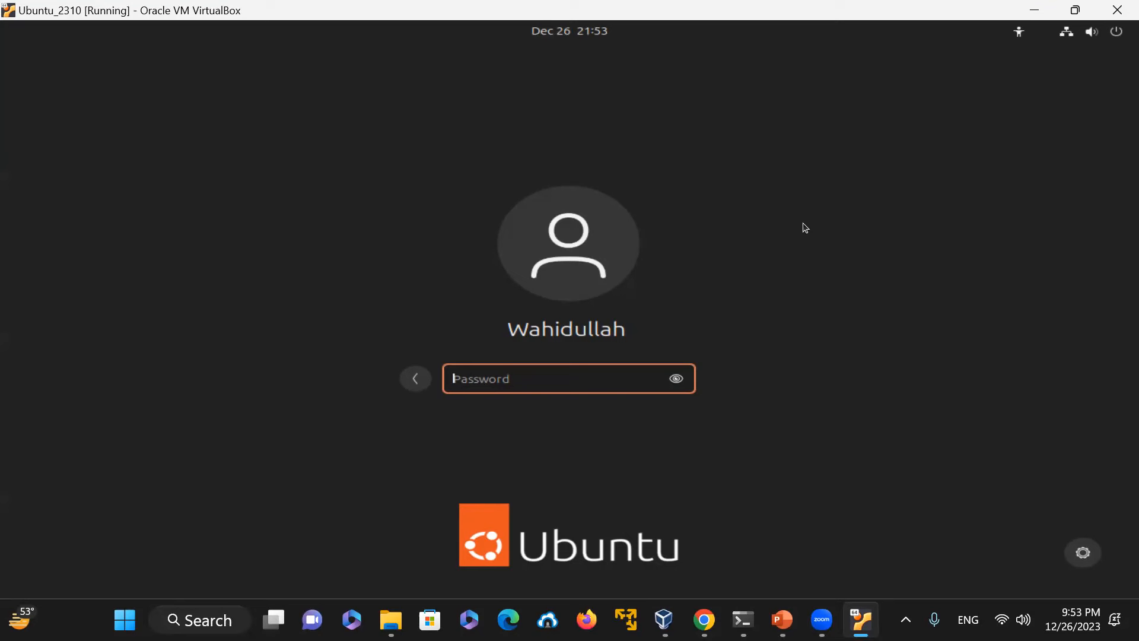
pyautogui.write('************')
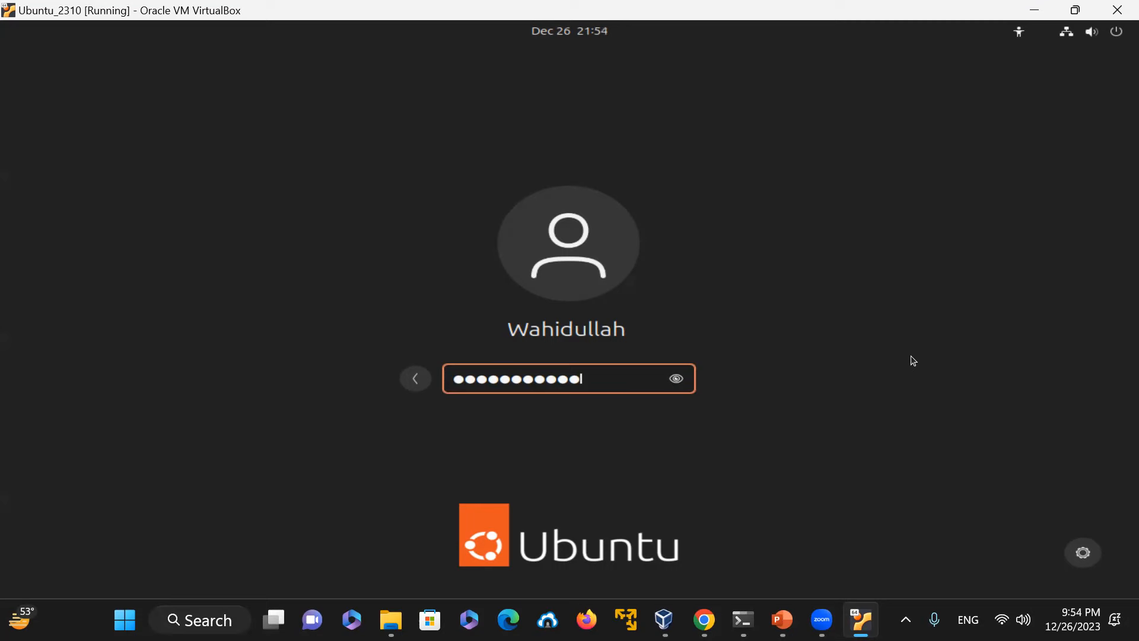
pyautogui.press('Return')
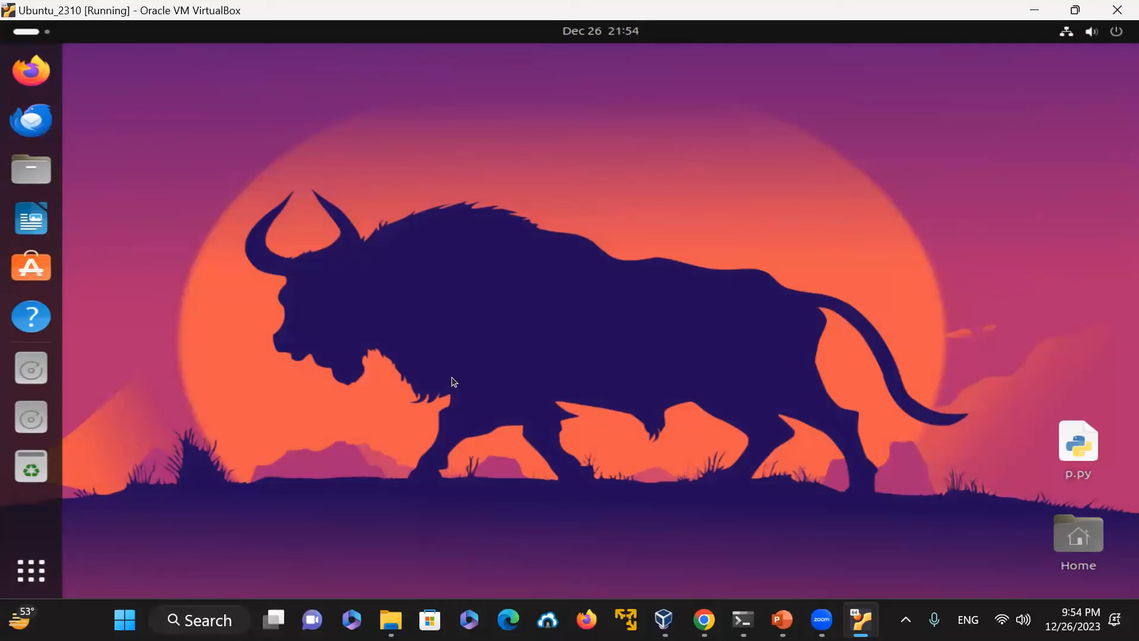
# Step: Open the desktop background settings and apply the red concentric-circle wallpaper
pyautogui.rightClick(118, 119)
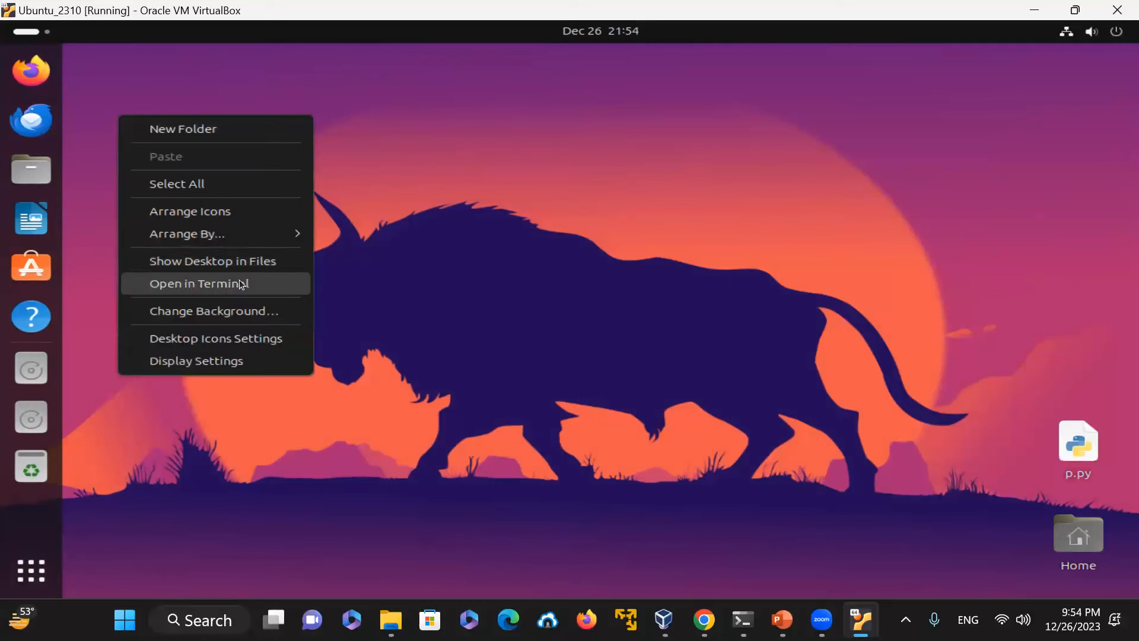
pyautogui.click(251, 311)
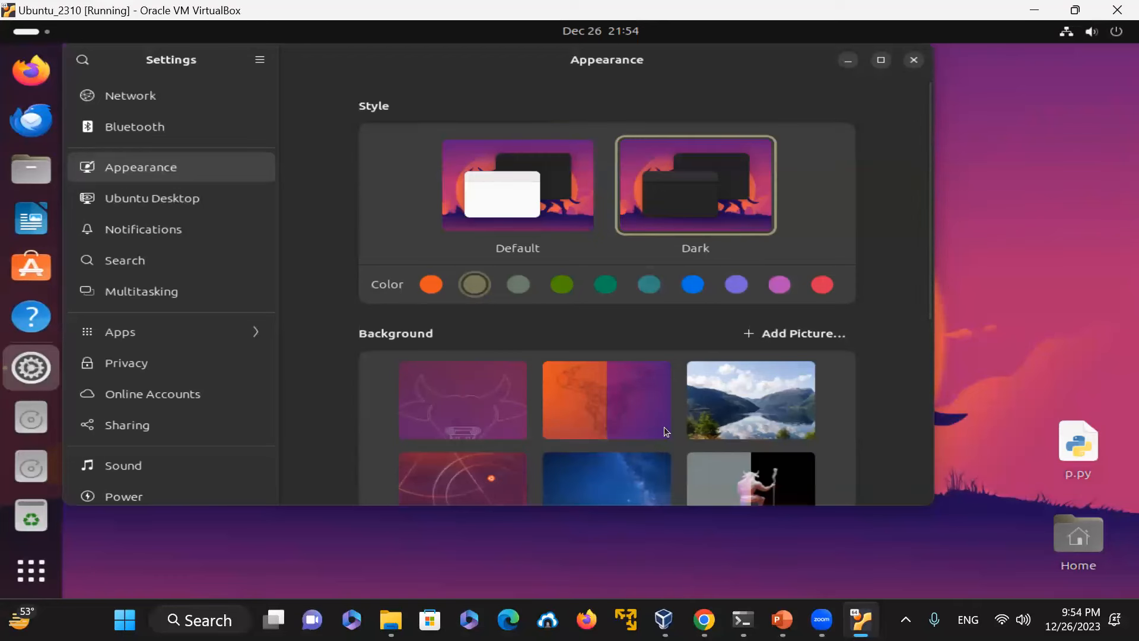
pyautogui.scroll(-5, 642, 371)
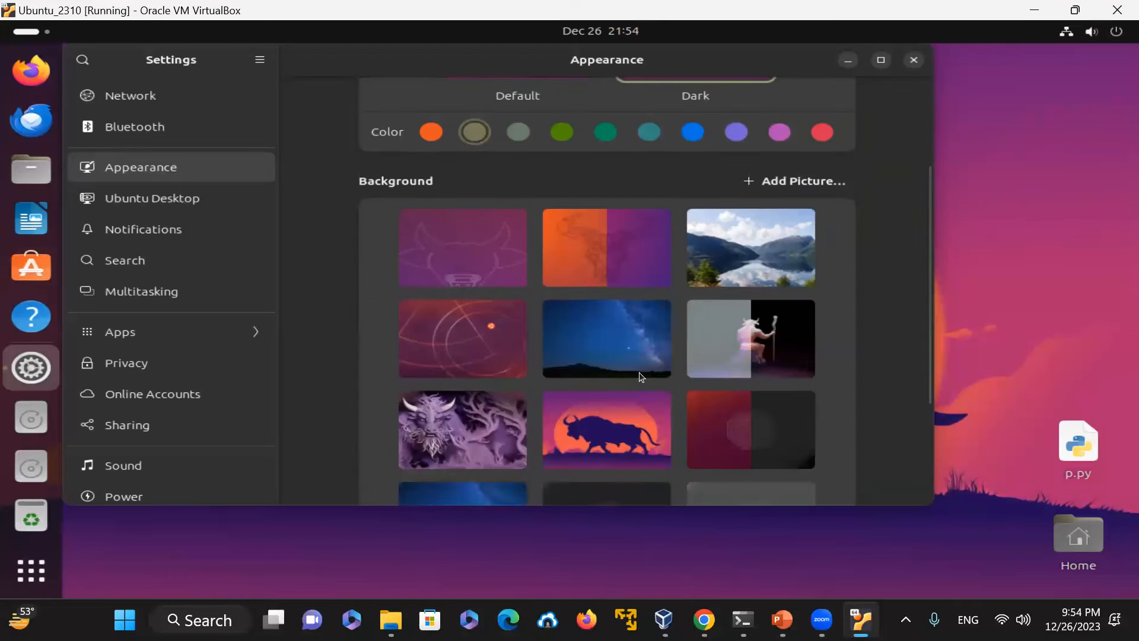
pyautogui.click(468, 337)
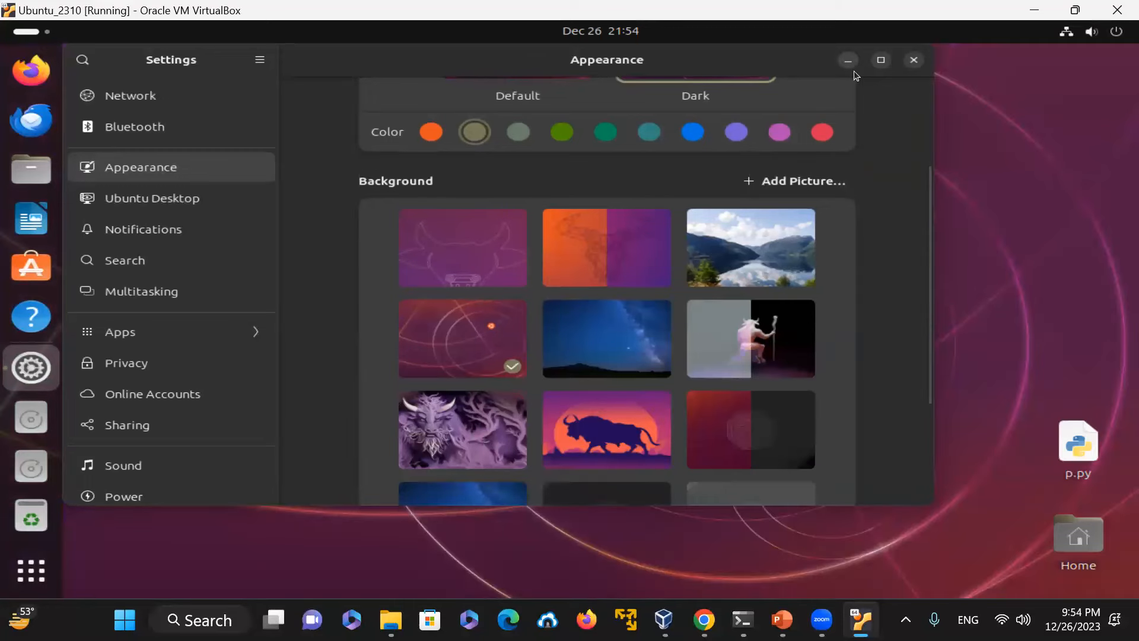
# Step: Try the orange-and-purple wallpaper and then the plain dark red wallpaper
pyautogui.moveTo(804, 60); pyautogui.dragTo(848, 72)
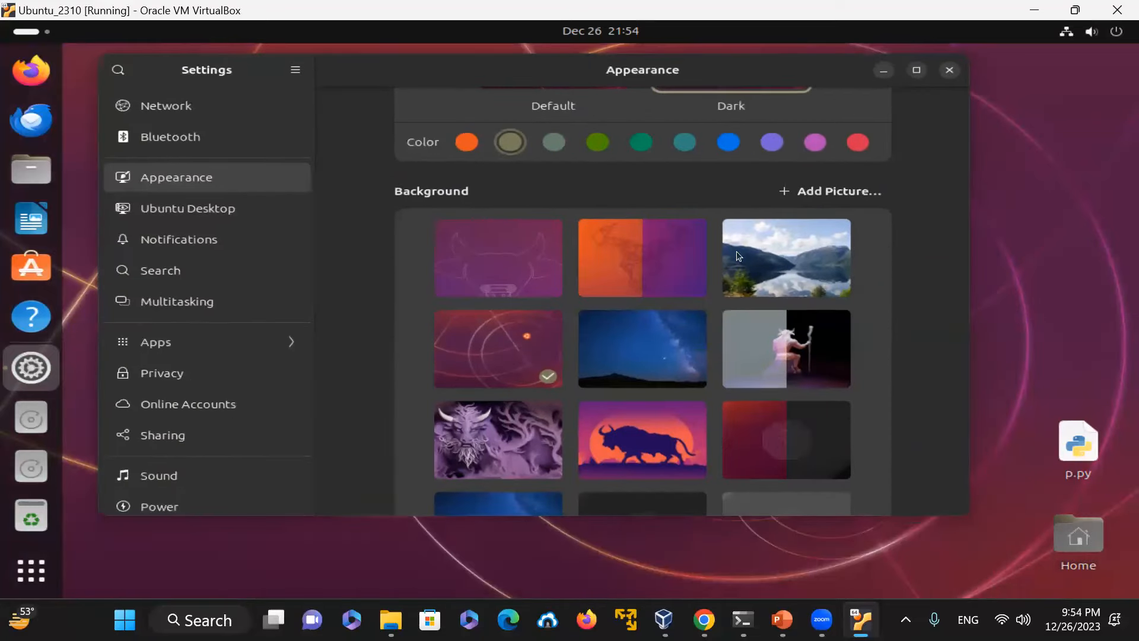
pyautogui.click(653, 266)
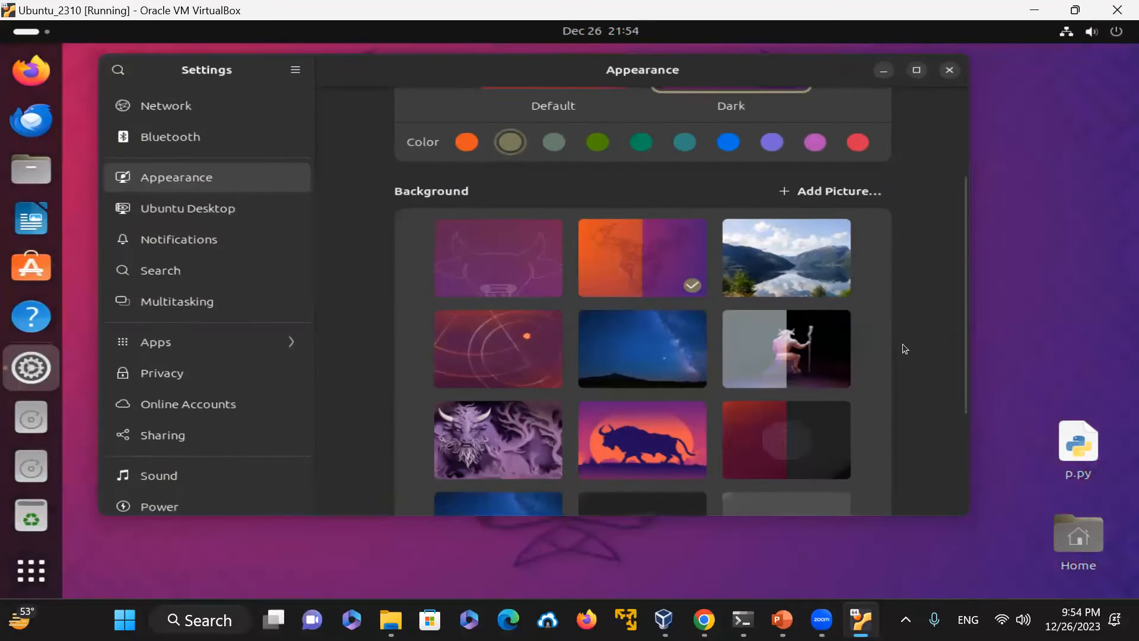
pyautogui.scroll(-5, 902, 343)
pyautogui.scroll(-1, 898, 340)
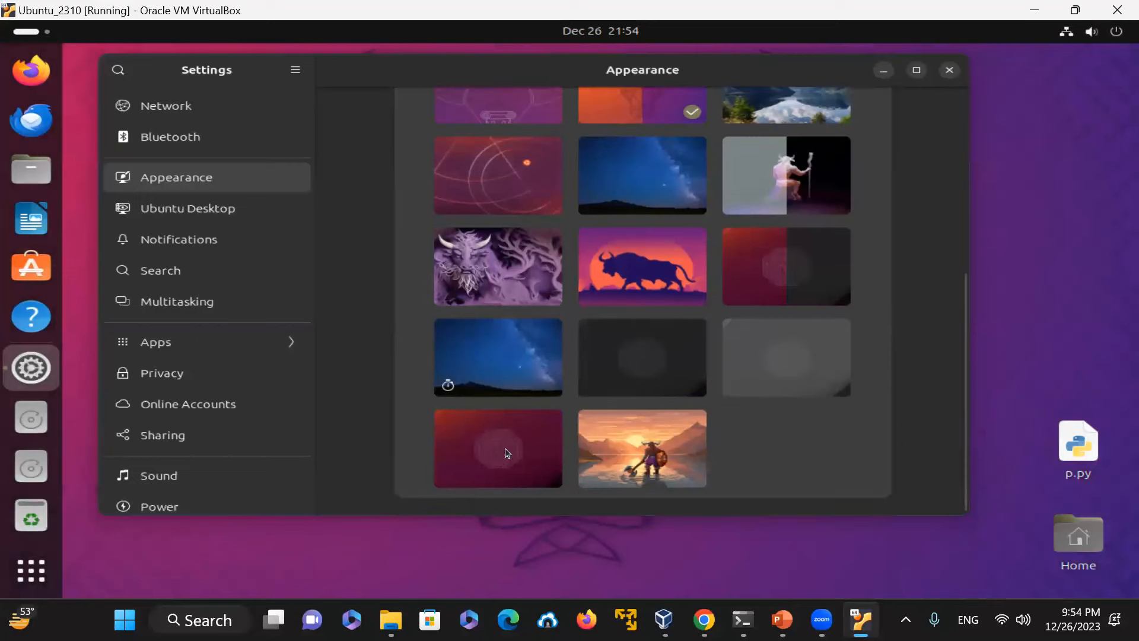
pyautogui.click(543, 458)
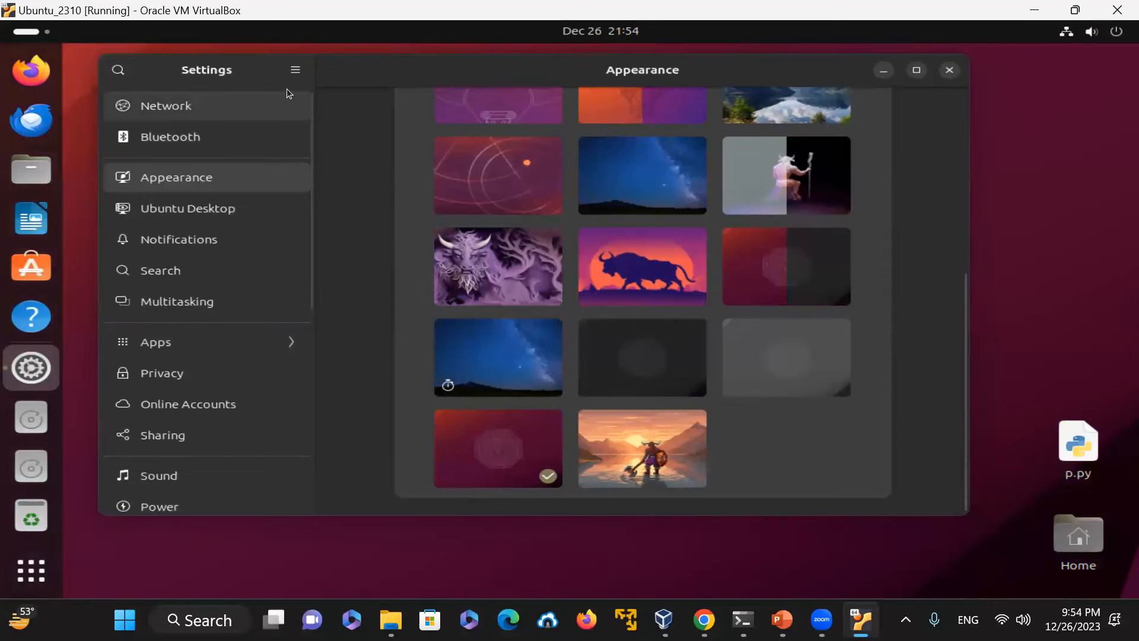
# Step: Set the lake-and-mountains landscape as the desktop background and minimize the Settings window
pyautogui.moveTo(353, 74); pyautogui.dragTo(439, 511)
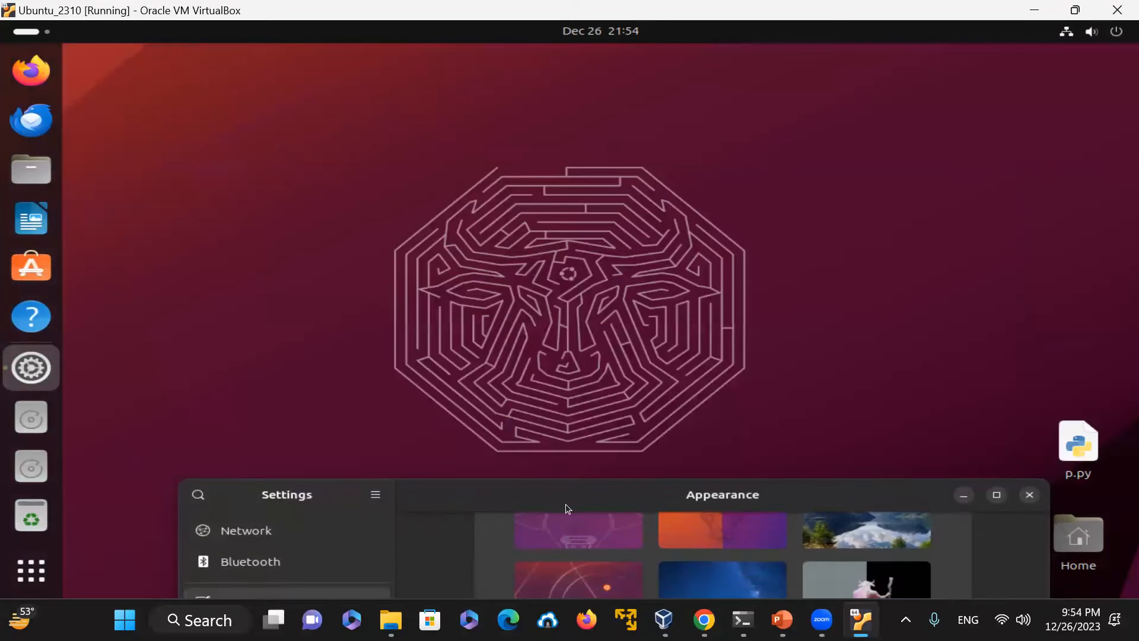
pyautogui.moveTo(548, 498); pyautogui.dragTo(451, 91)
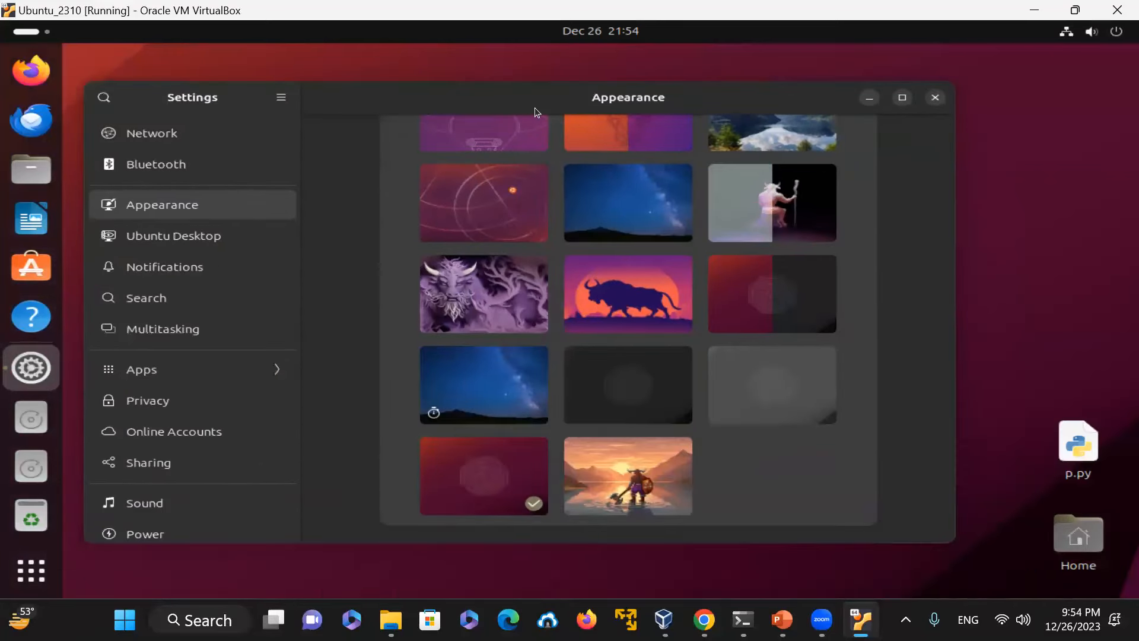
pyautogui.scroll(5, 806, 201)
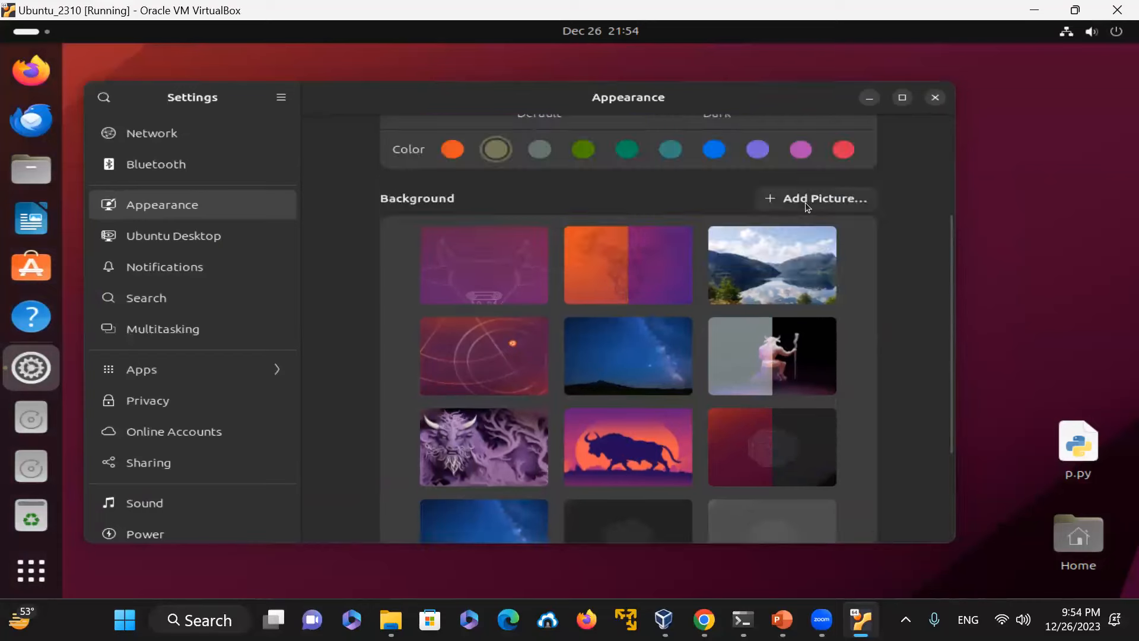
pyautogui.click(835, 262)
pyautogui.moveTo(769, 76); pyautogui.dragTo(773, 117)
pyautogui.click(870, 123)
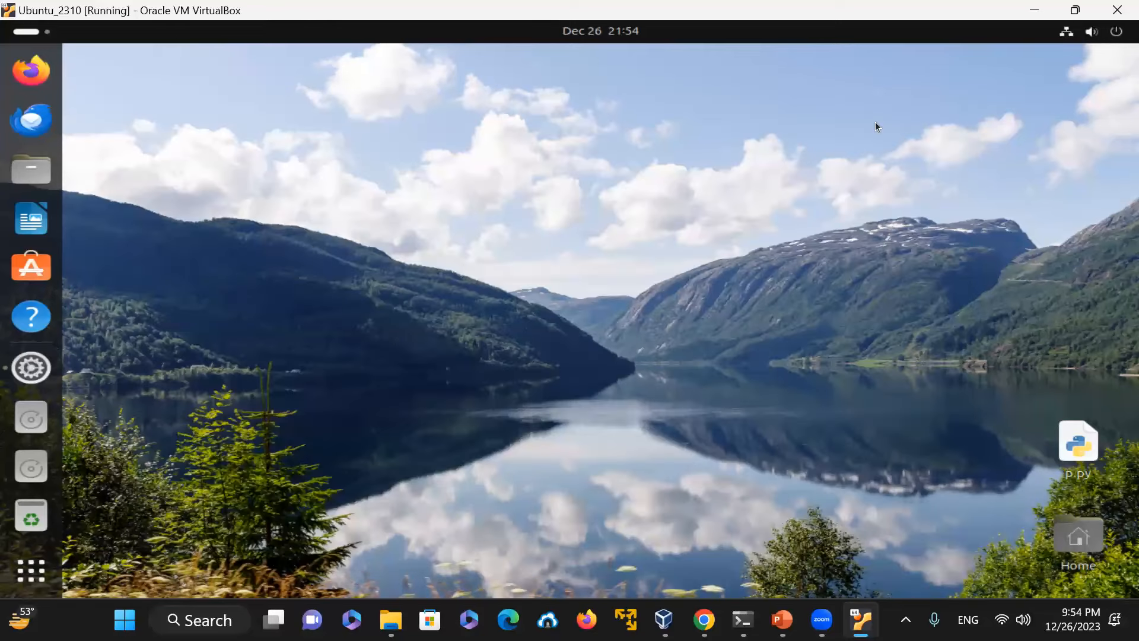
# Step: Open a terminal from the desktop and move its window toward the screen centre
pyautogui.rightClick(312, 241)
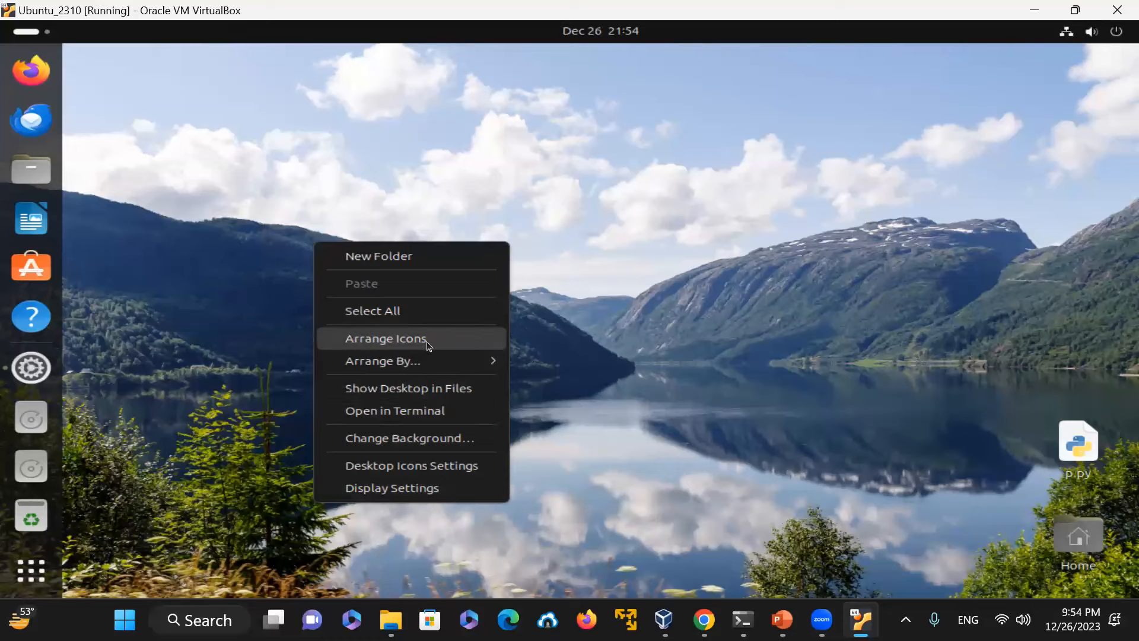
pyautogui.click(428, 411)
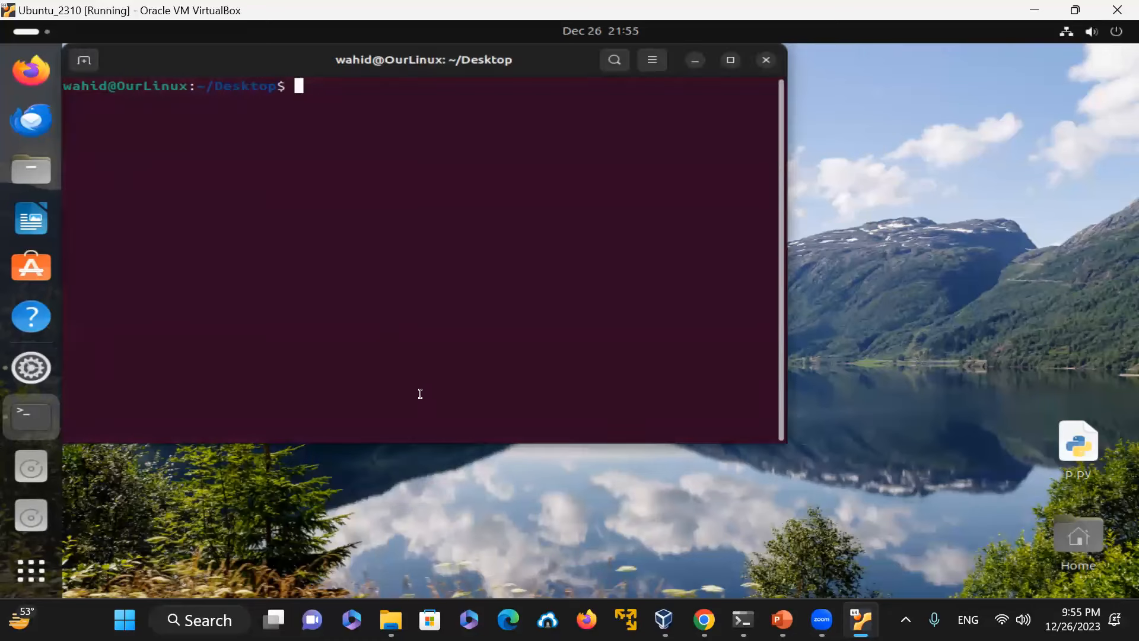
pyautogui.moveTo(164, 67); pyautogui.dragTo(243, 148)
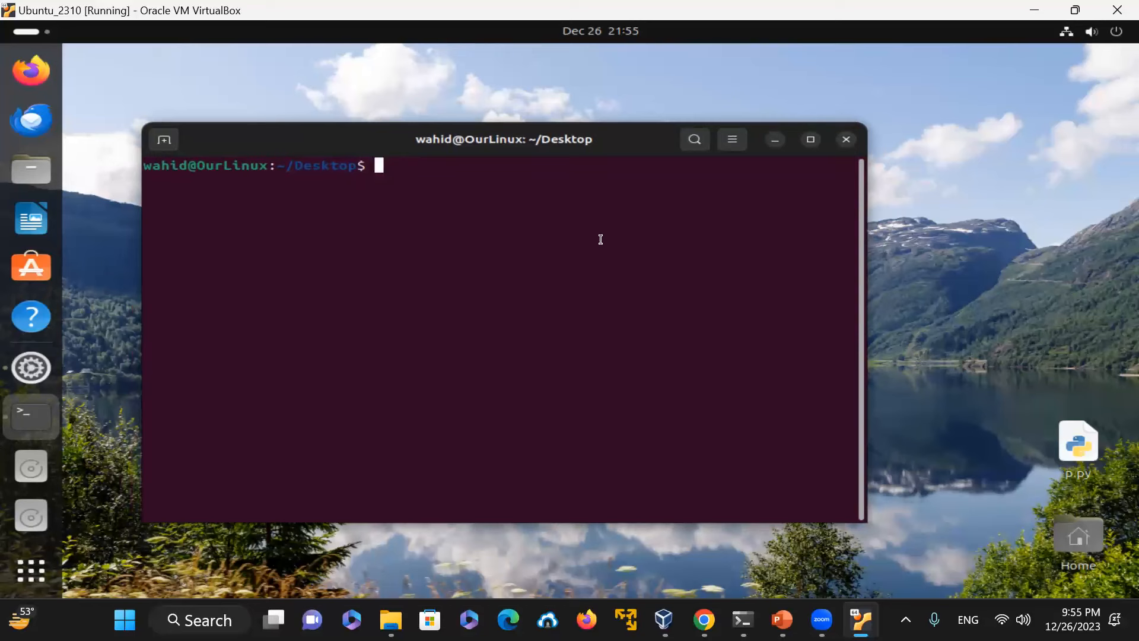
# Step: Print the working directory, move up to the parent directory with cd .., and print it again
pyautogui.write('pwd')
pyautogui.press('Return')
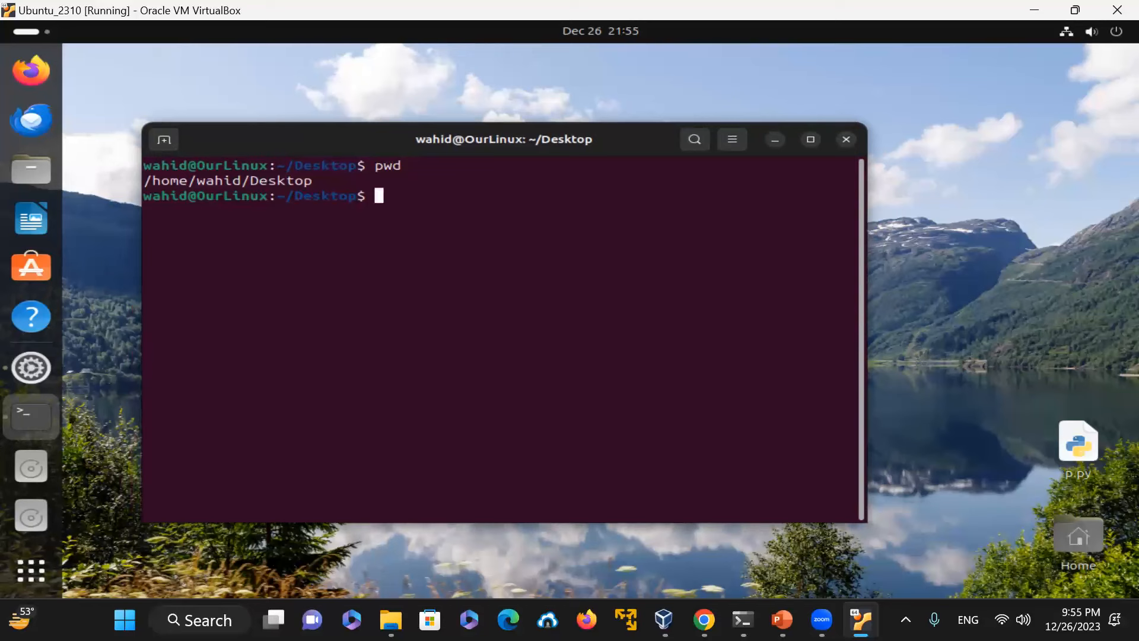
pyautogui.write('cd ..')
pyautogui.press('Return')
pyautogui.write('pwd')
pyautogui.press('Return')
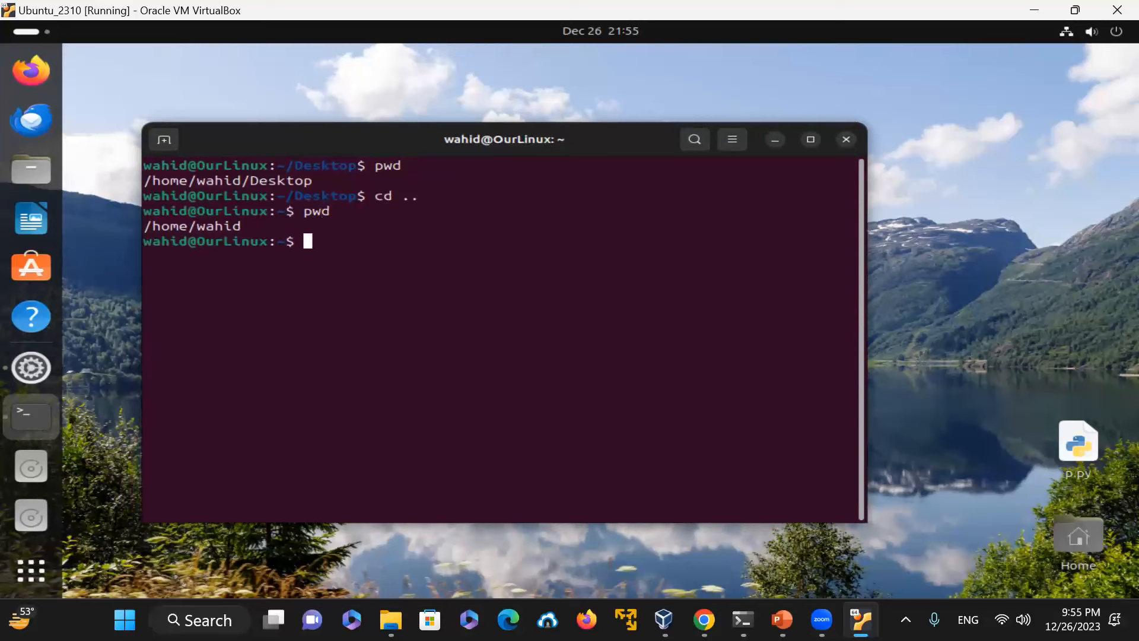
# Step: Print the PWD and HOME environment variables with echo
pyautogui.write('echo $PWD')
pyautogui.press('Return')
pyautogui.write('echo $HOME')
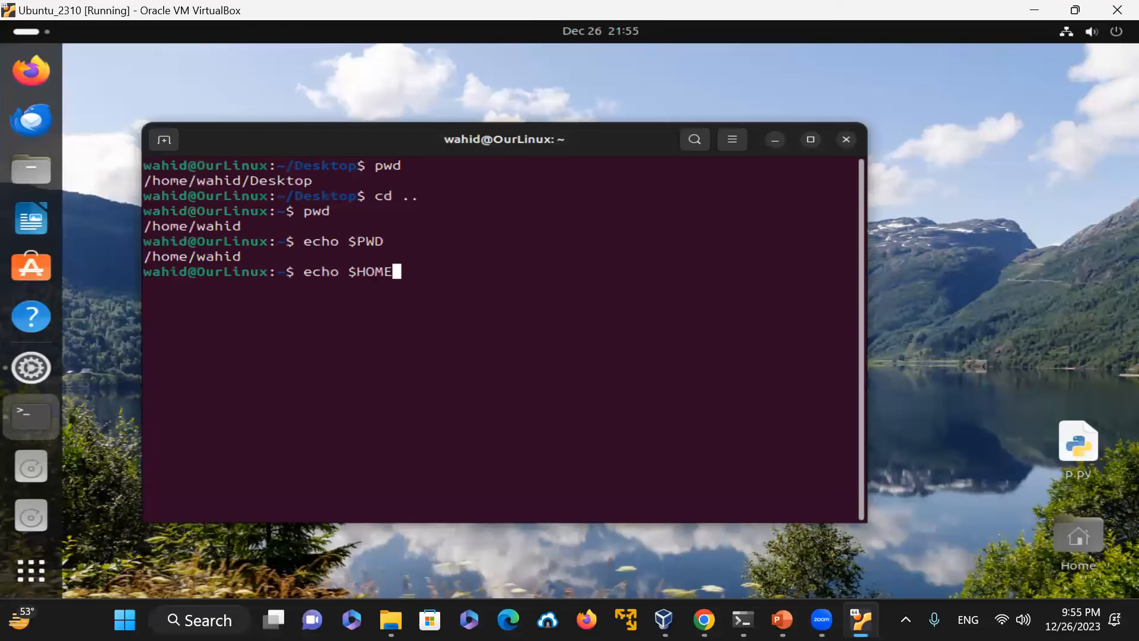
pyautogui.press('Return')
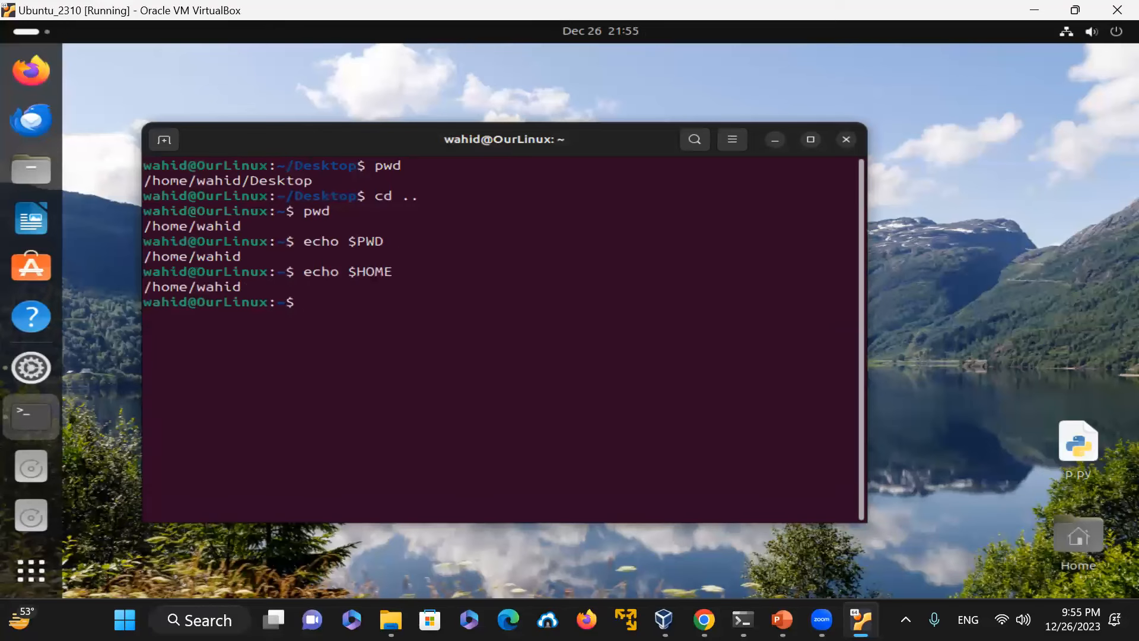
# Step: Look up the current user's account entry with getent passwd
pyautogui.write('getent passwd wahid')
pyautogui.press('Return')
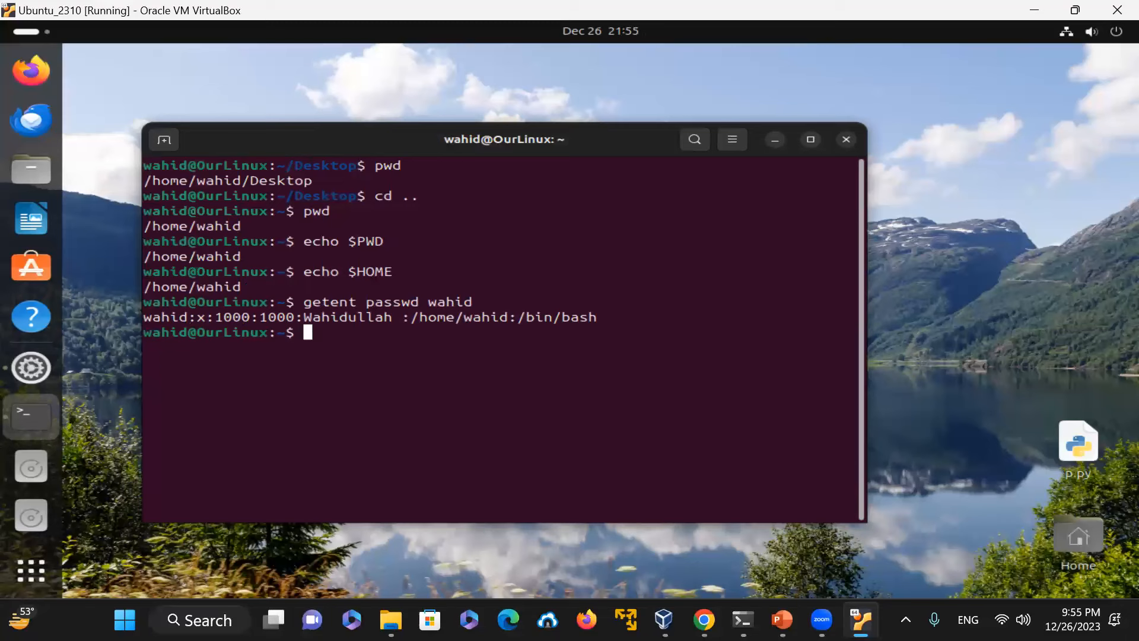
# Step: Print the PS1 prompt variable with echo and highlight parts of its output
pyautogui.write('echo $PS1')
pyautogui.press('Return')
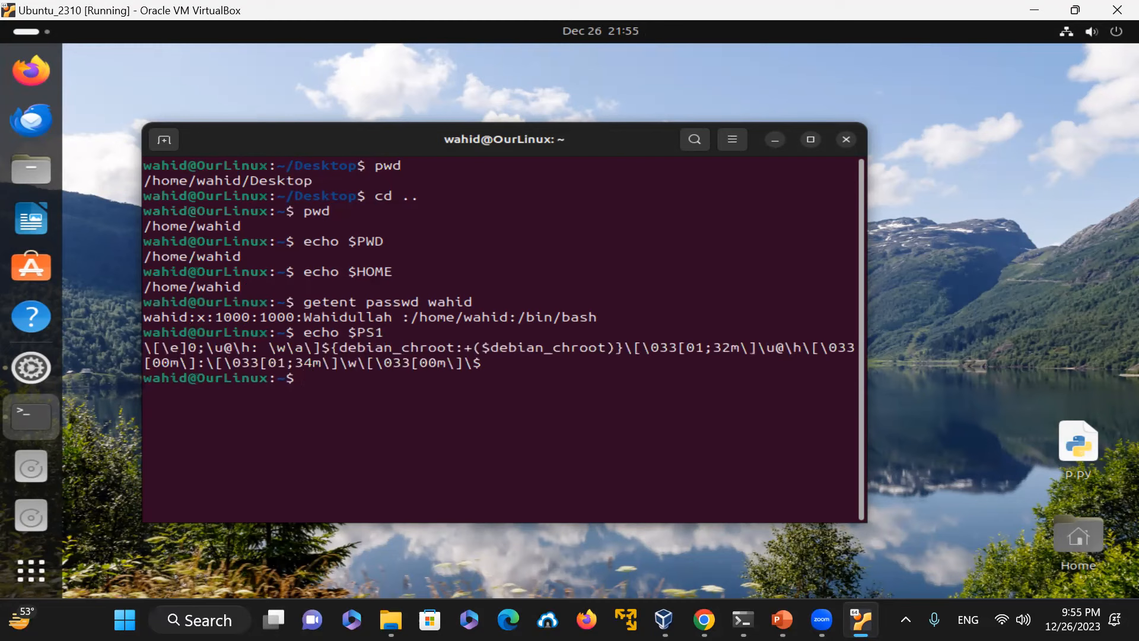
pyautogui.moveTo(339, 363); pyautogui.dragTo(359, 363)
pyautogui.moveTo(207, 350); pyautogui.dragTo(220, 349)
pyautogui.moveTo(189, 379); pyautogui.dragTo(200, 379)
pyautogui.click(519, 408)
# Step: Print the machine's hostname and the full system information with uname -a
pyautogui.write('hostname')
pyautogui.press('Return')
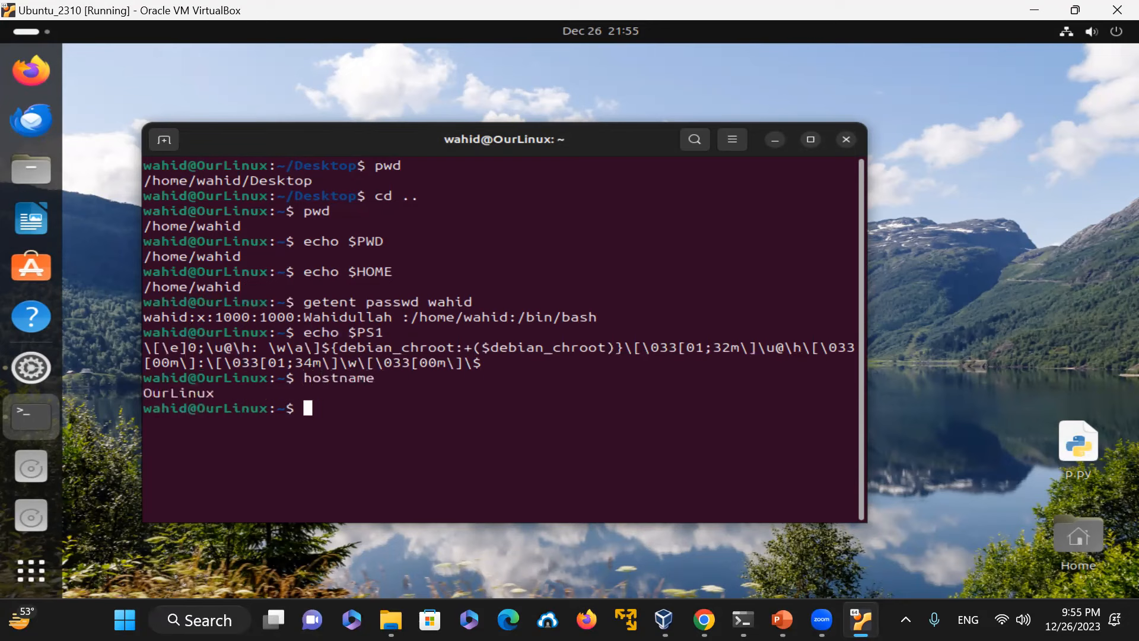
pyautogui.write('uname -a')
pyautogui.press('Return')
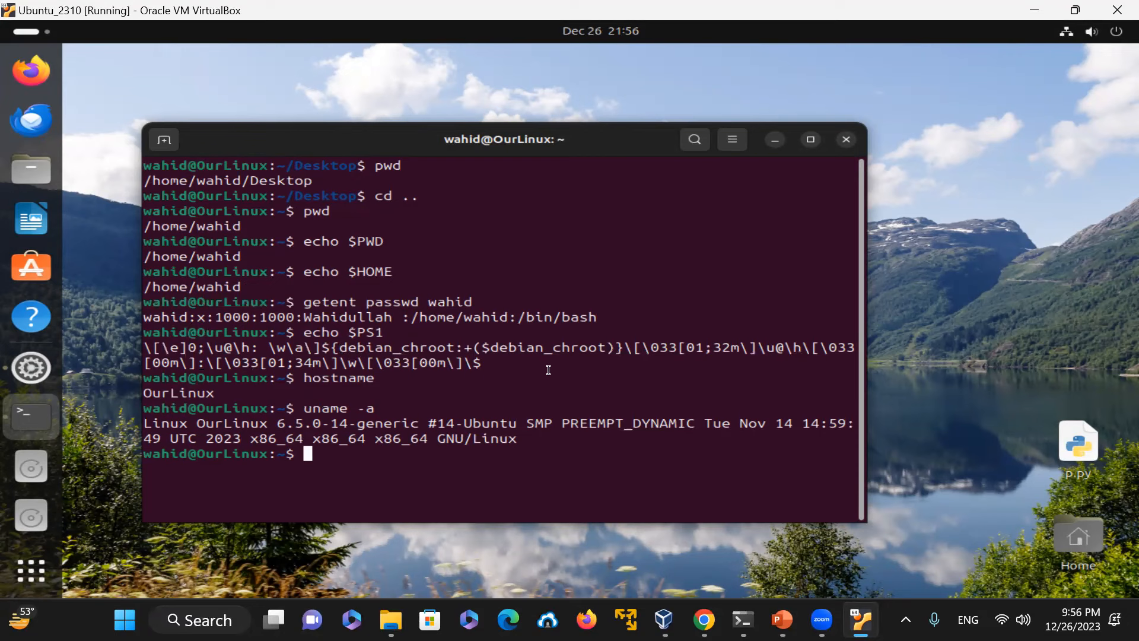
# Step: Clear the terminal and print the kernel release with uname -r
pyautogui.write('clear')
pyautogui.press('Return')
pyautogui.write('uname -r')
pyautogui.press('Return')
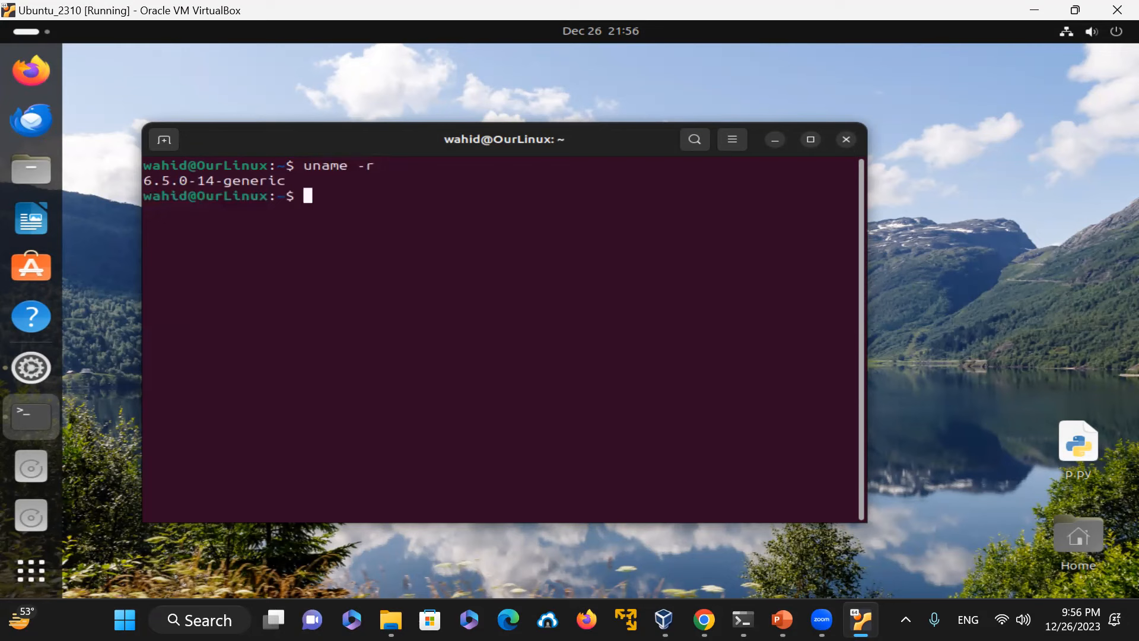
# Step: Display /etc/os-release with line numbers using cat -n and highlight the version line
pyautogui.write('cat -n /etc/os-re')
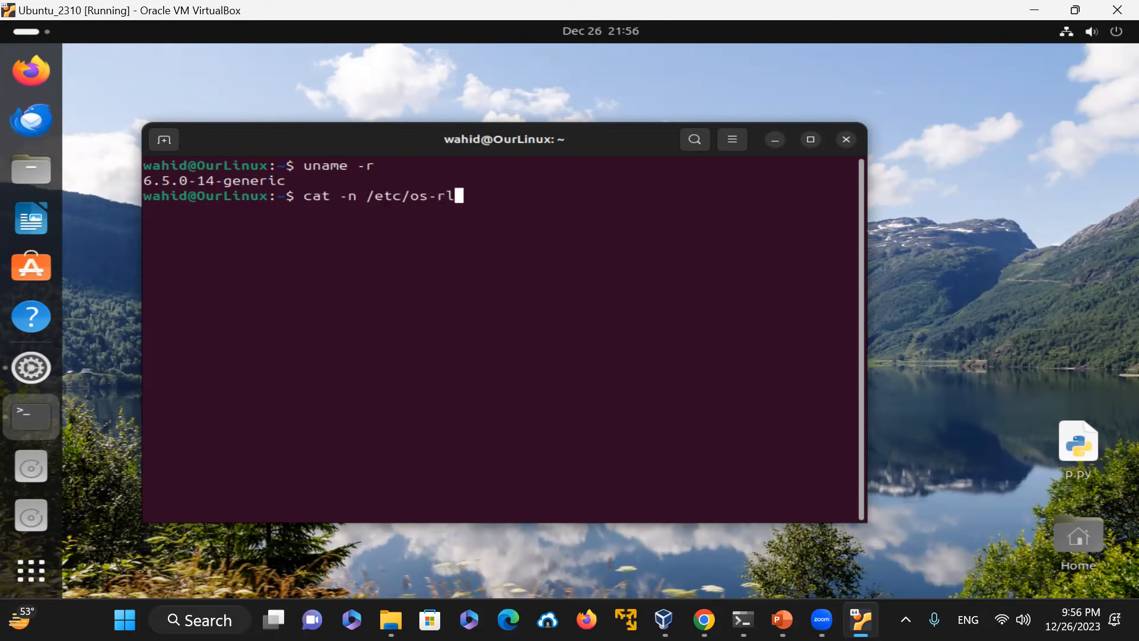
pyautogui.write('lease')
pyautogui.press('Return')
pyautogui.moveTo(522, 256); pyautogui.dragTo(303, 250)
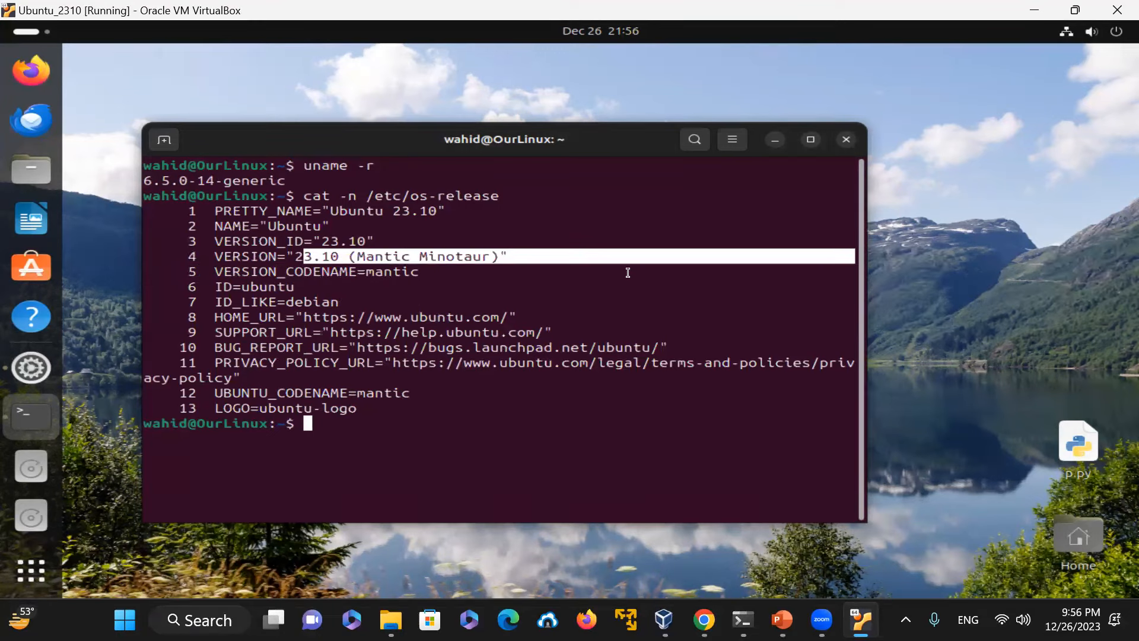
pyautogui.click(565, 437)
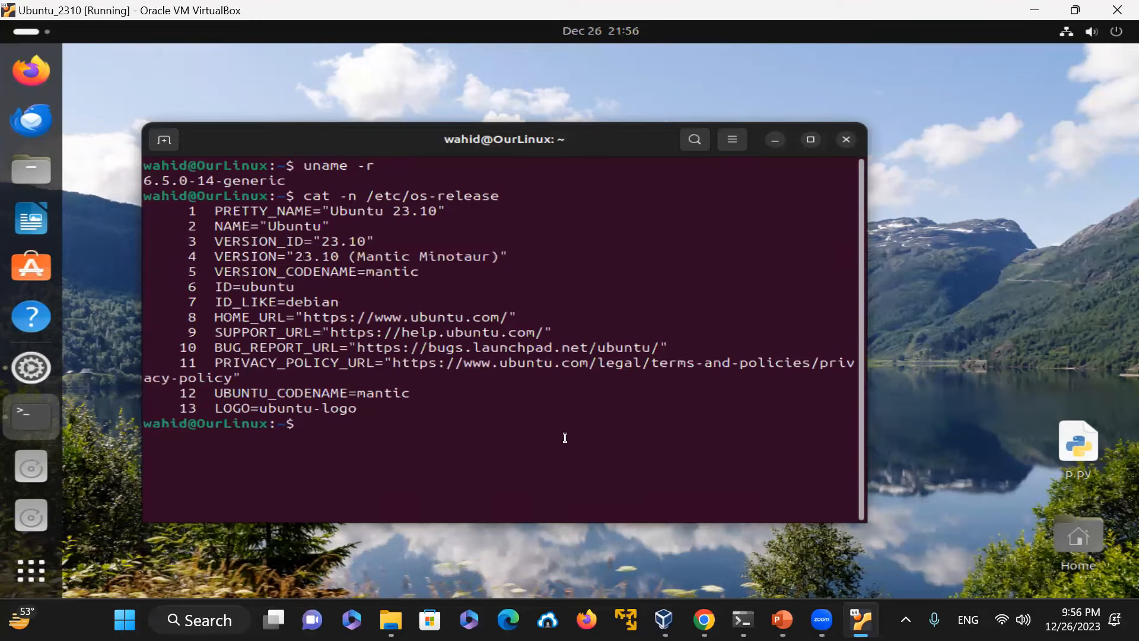
# Step: Clear the terminal and enlarge its text size several steps, keeping the window in view
pyautogui.write('clear')
pyautogui.press('Return')
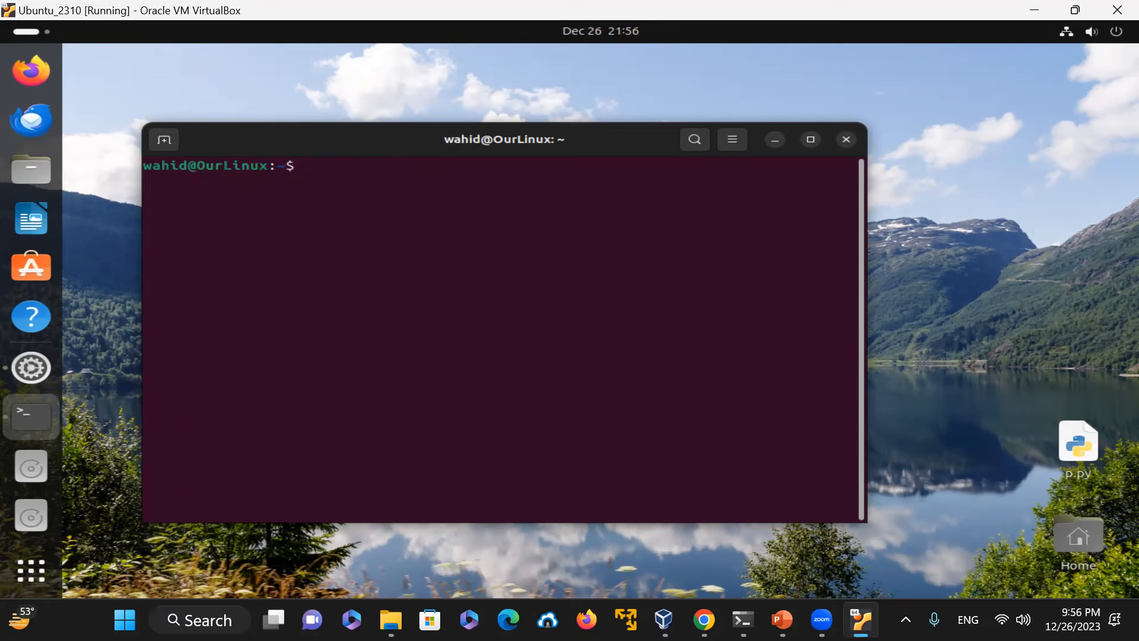
pyautogui.hotkey('ctrl', '+')
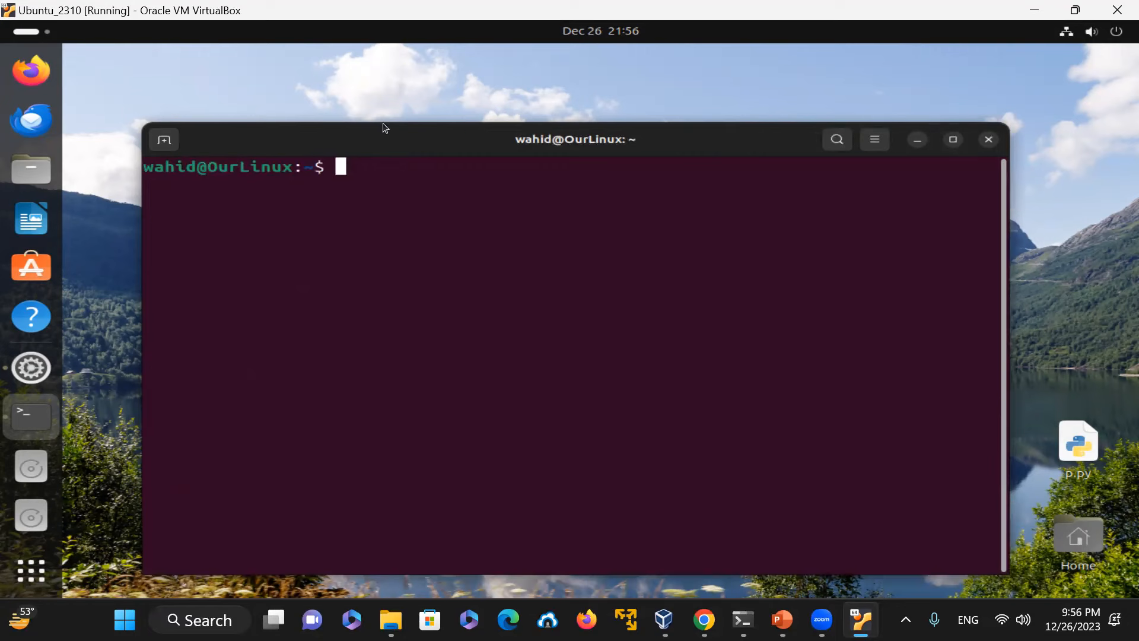
pyautogui.moveTo(382, 145); pyautogui.dragTo(370, 114)
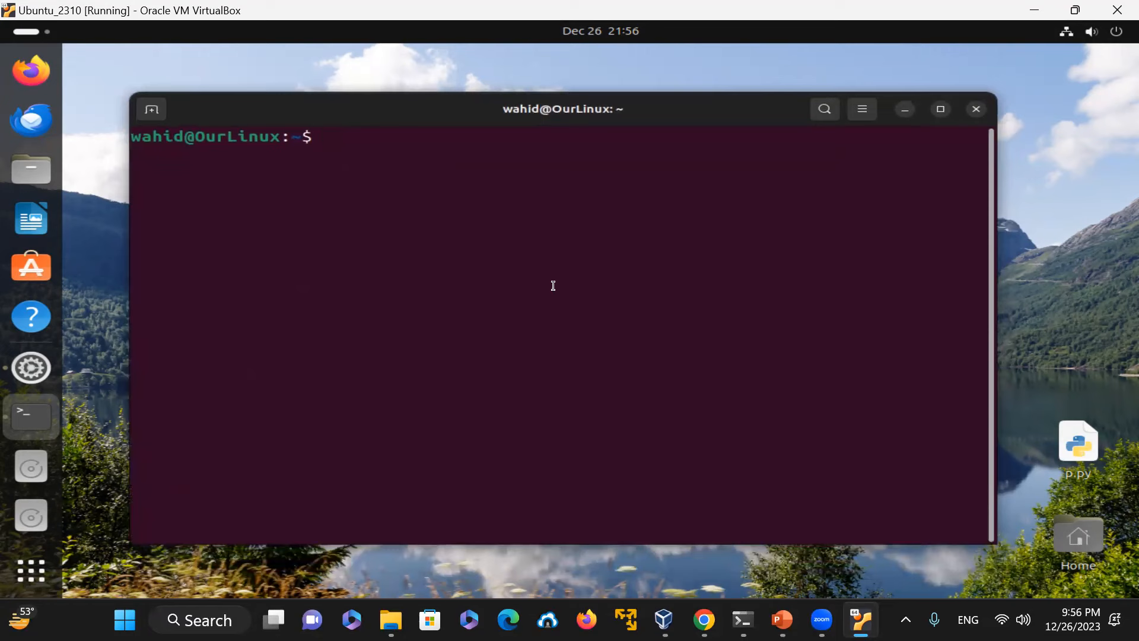
pyautogui.hotkey('ctrl', '+')
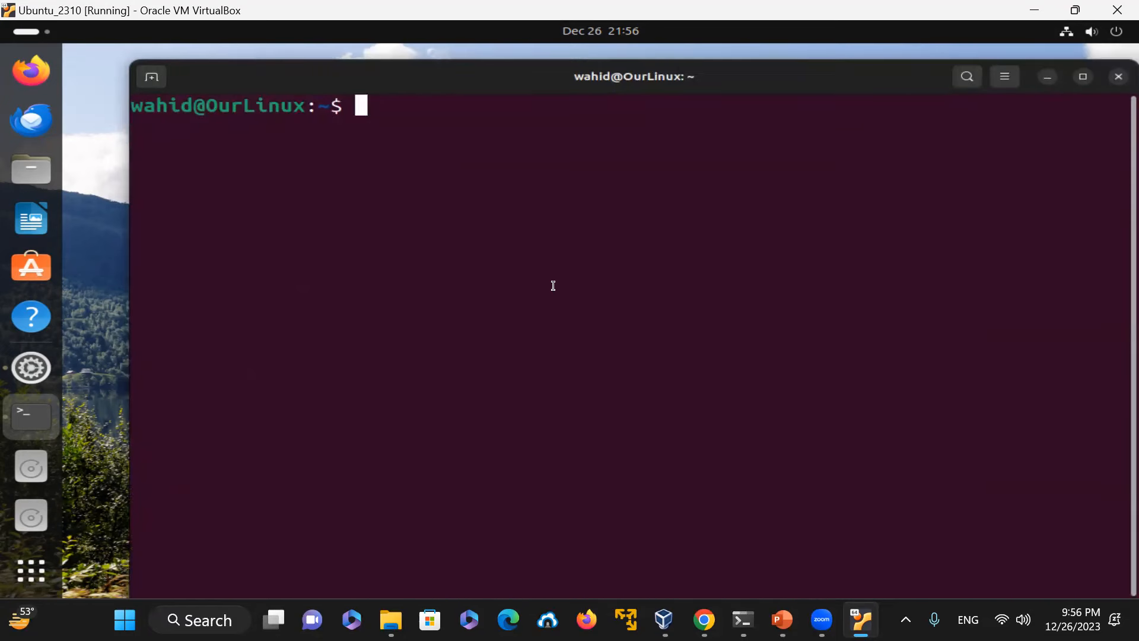
pyautogui.hotkey('ctrl', '+')
pyautogui.hotkey('ctrl', '+')
pyautogui.hotkey('ctrl', '+')
pyautogui.hotkey('ctrl', '+')
pyautogui.hotkey('ctrl', '+')
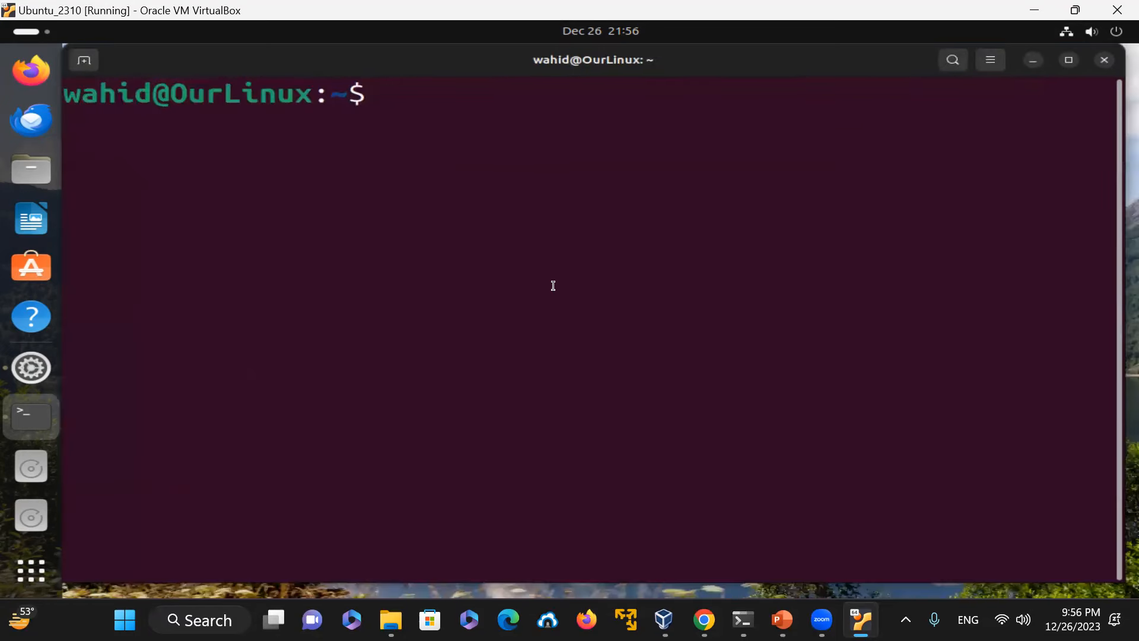
# Step: Exit the terminal and open a new one in the Desktop folder from the desktop context menu
pyautogui.write('exit')
pyautogui.press('Return')
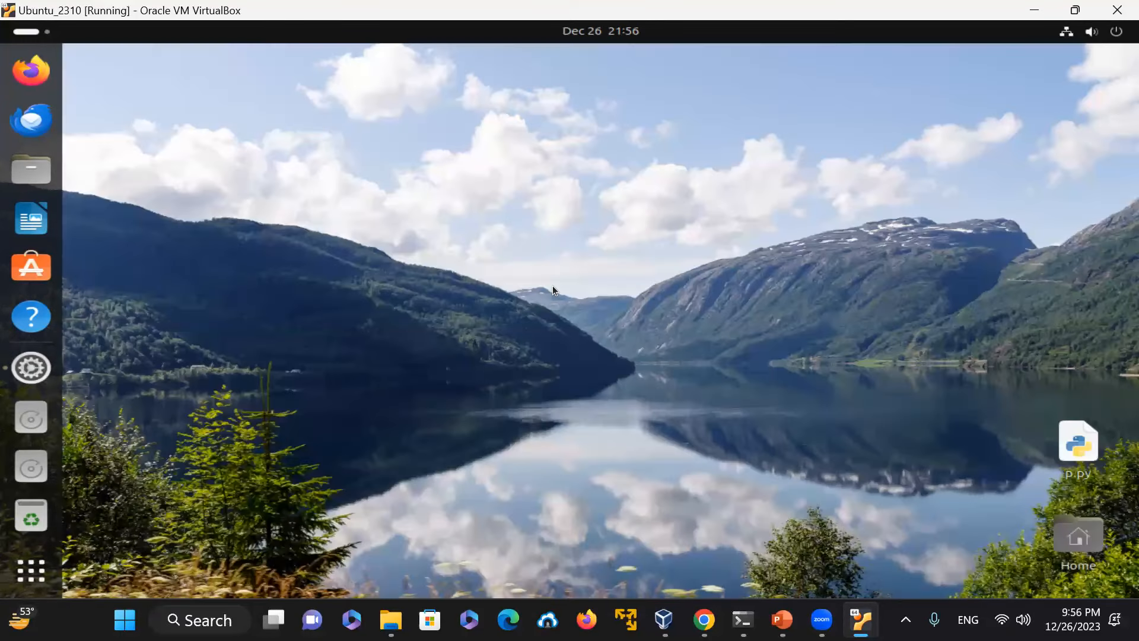
pyautogui.rightClick(179, 204)
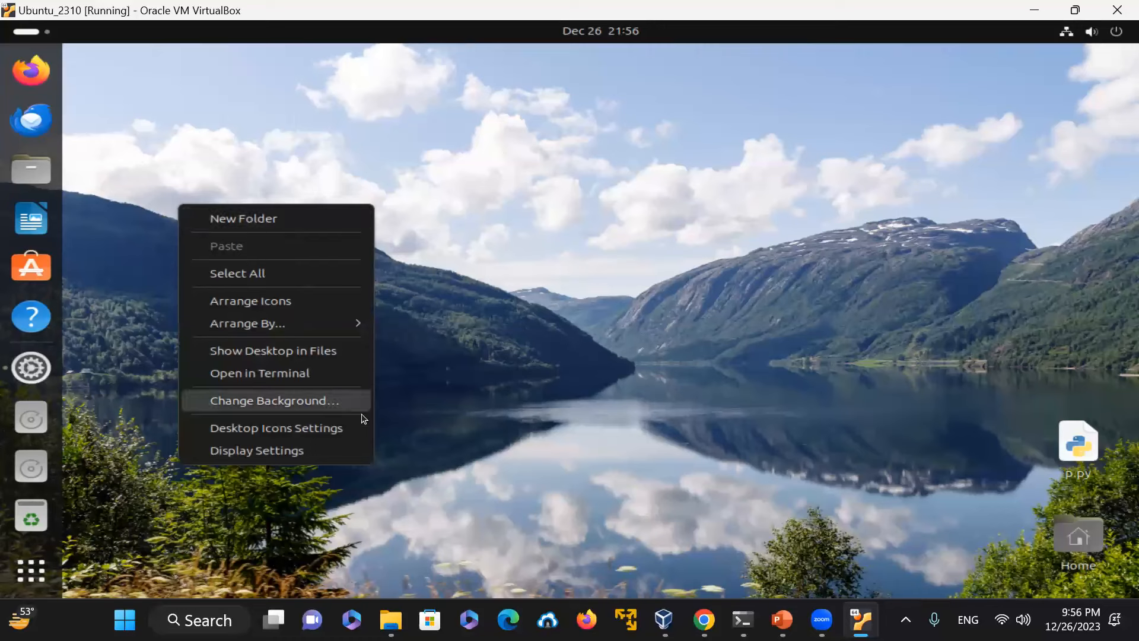
pyautogui.click(344, 375)
pyautogui.moveTo(186, 64); pyautogui.dragTo(287, 161)
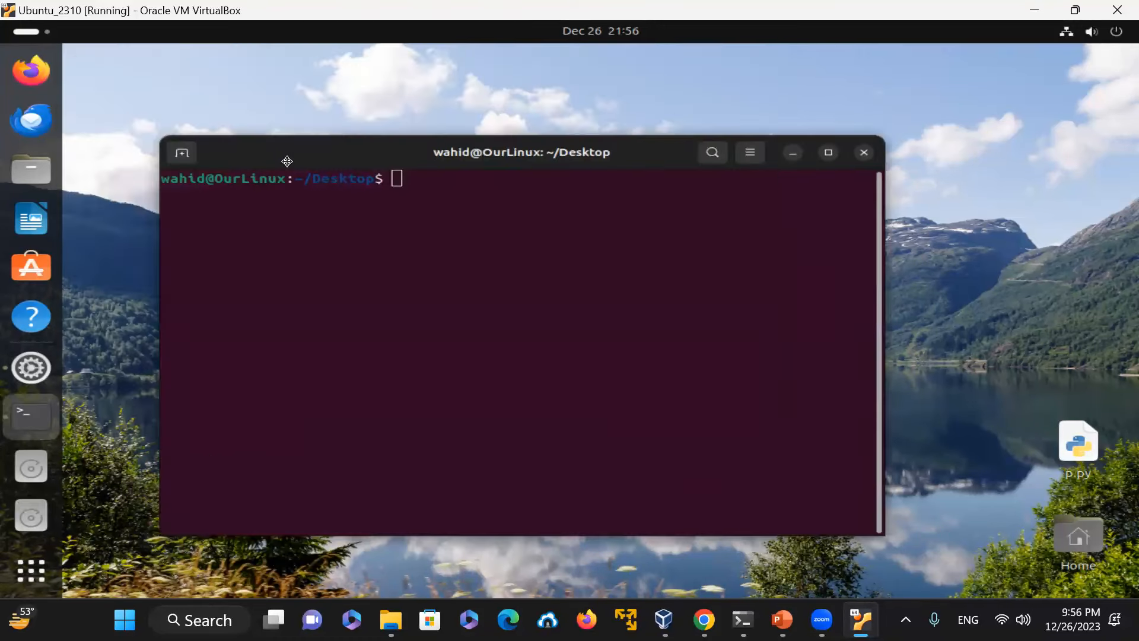
# Step: Open a second terminal tab and close it again with exit
pyautogui.click(183, 153)
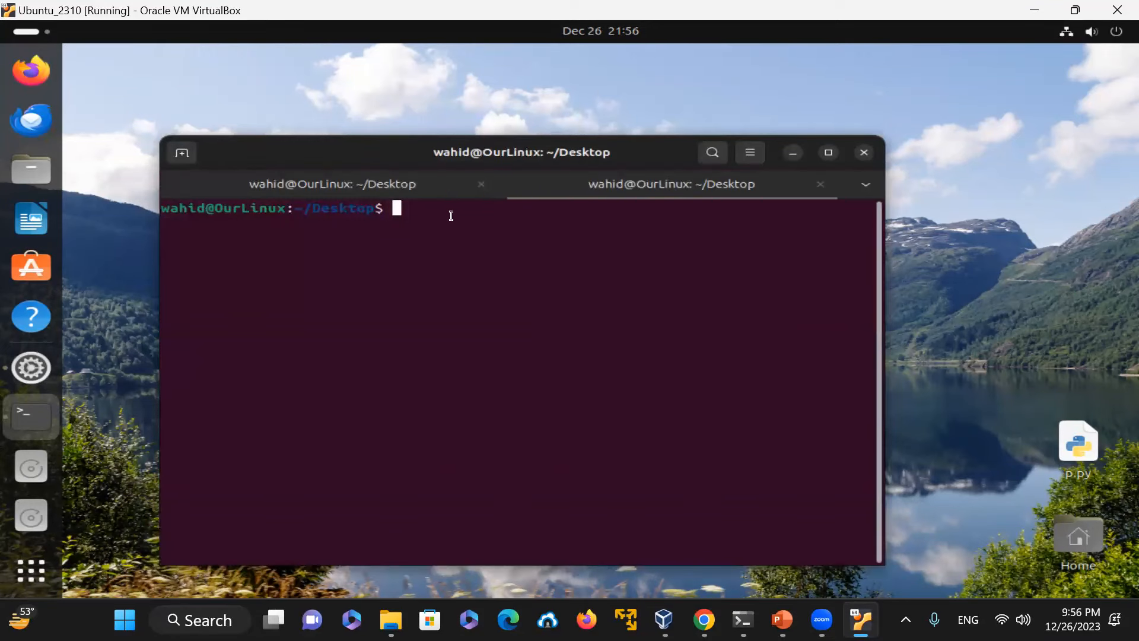
pyautogui.write('exit')
pyautogui.press('Return')
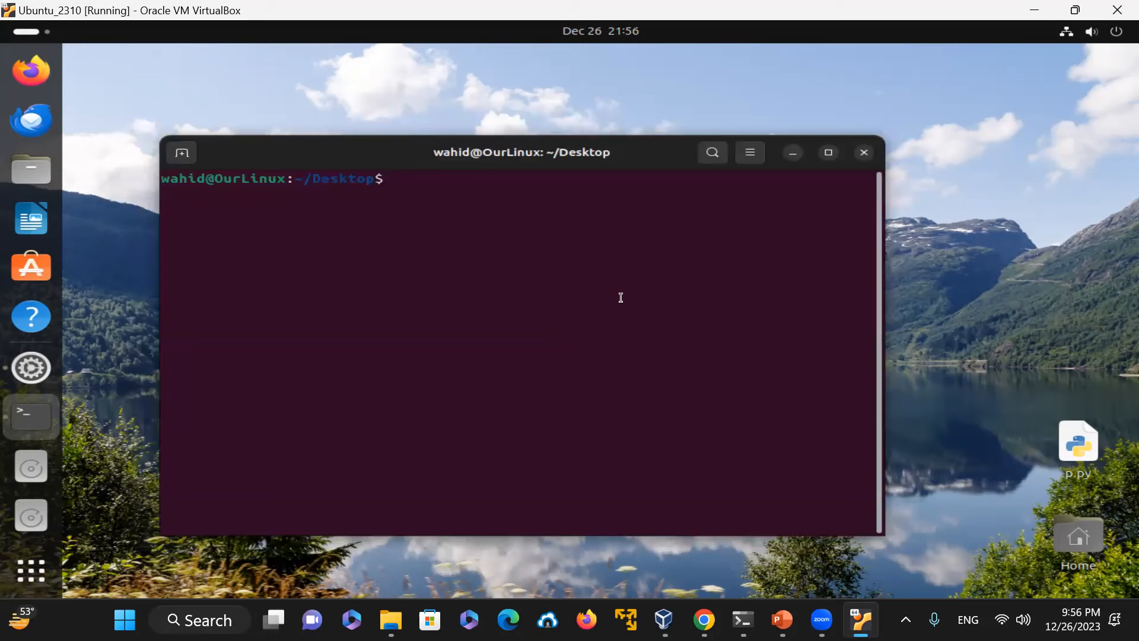
# Step: Enlarge the terminal text one step and reposition the window near the top
pyautogui.hotkey('ctrl', '+')
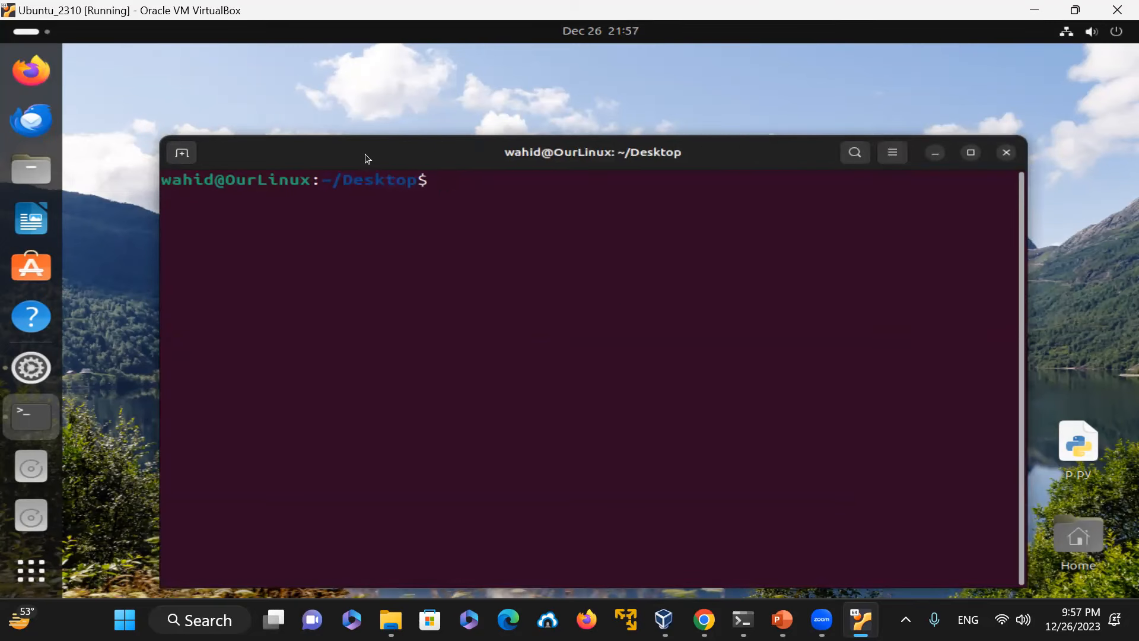
pyautogui.moveTo(365, 156); pyautogui.dragTo(314, 114)
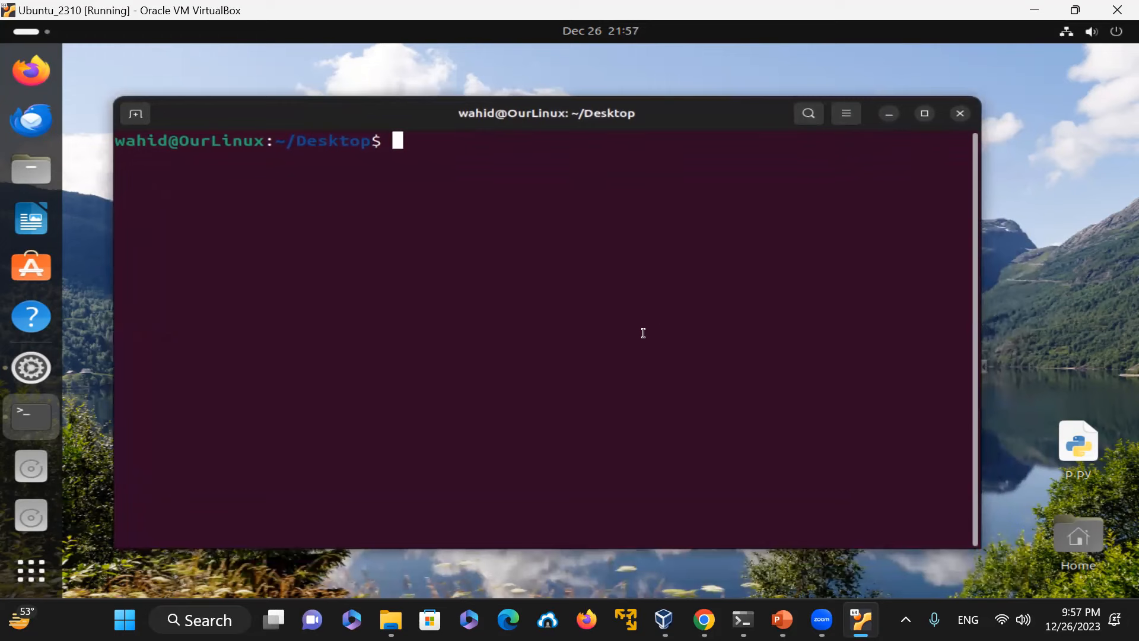
# Step: Open the terminal profile Preferences, view the Colors settings, and close the dialog
pyautogui.rightClick(430, 216)
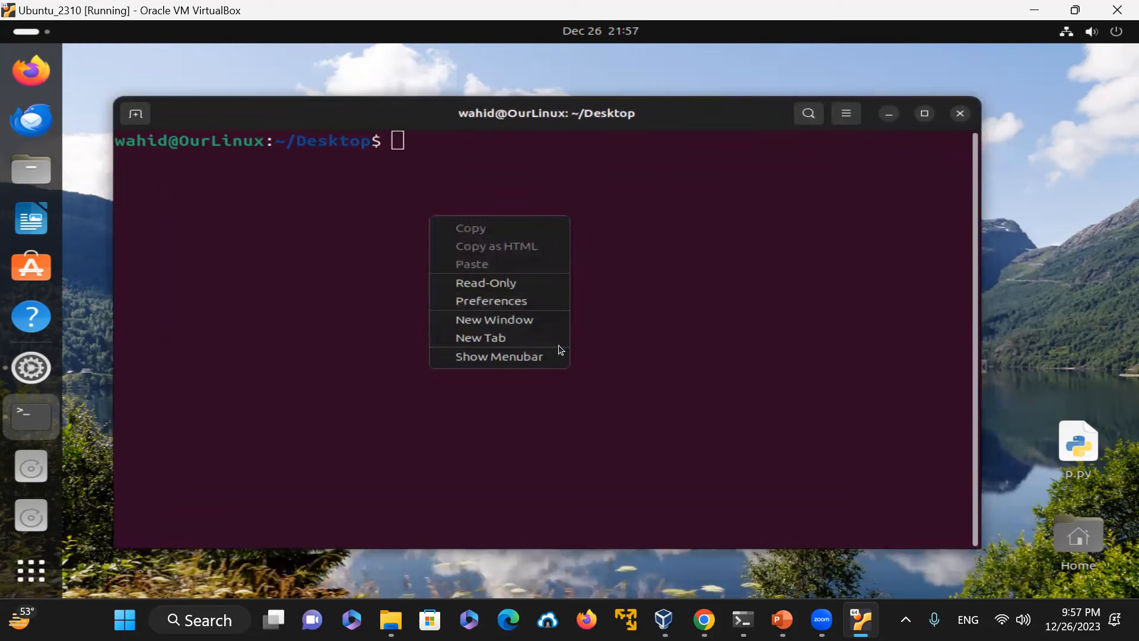
pyautogui.click(511, 303)
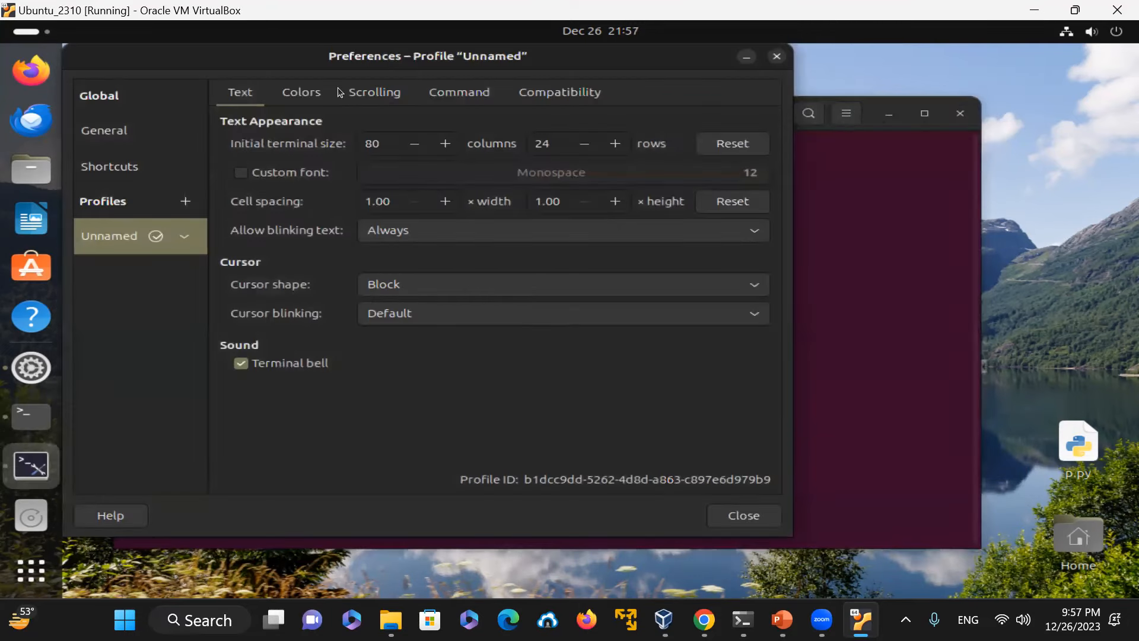
pyautogui.click(316, 93)
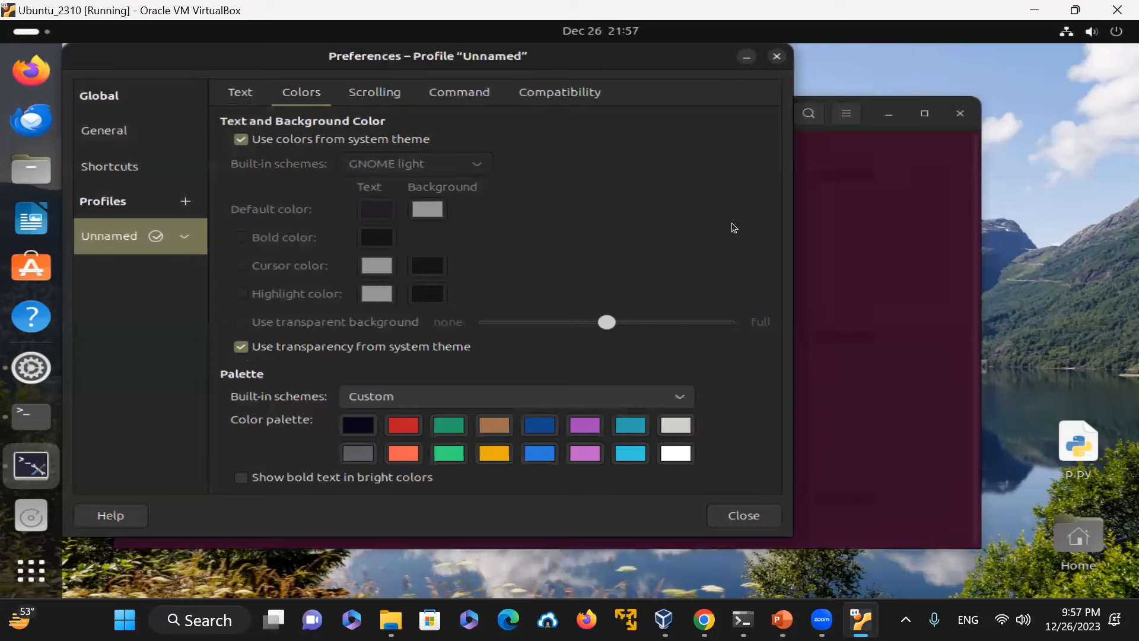
pyautogui.click(777, 55)
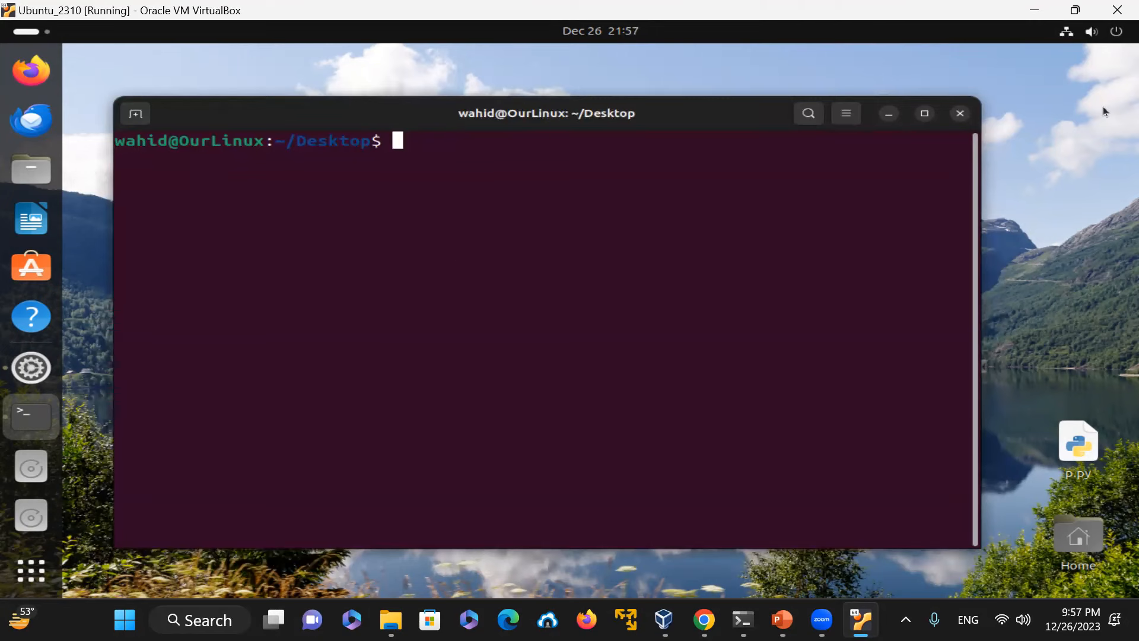
# Step: Close the terminal window and the Firefox window
pyautogui.click(961, 112)
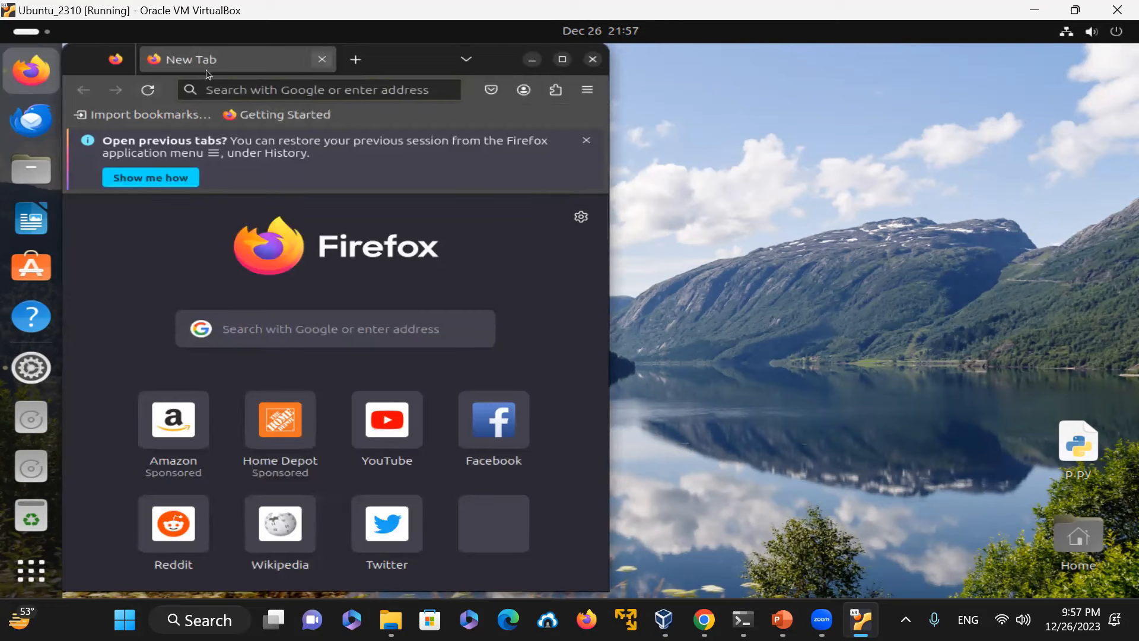
pyautogui.hotkey('alt', 'F4')
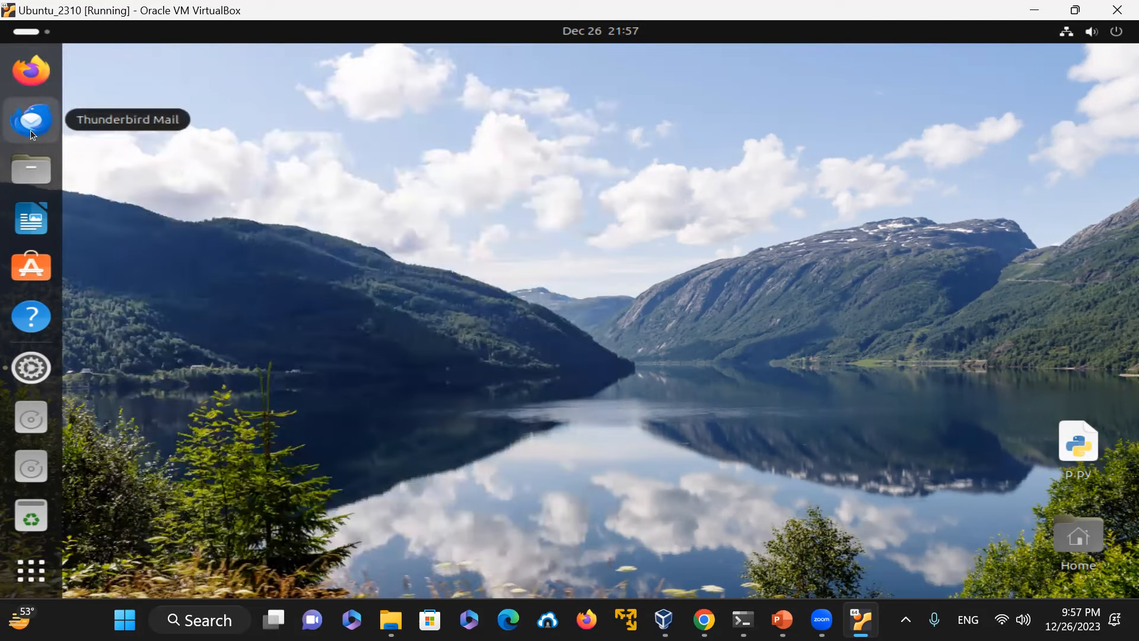
# Step: Open the Files app, browse into the Downloads folder, and close the window
pyautogui.click(38, 173)
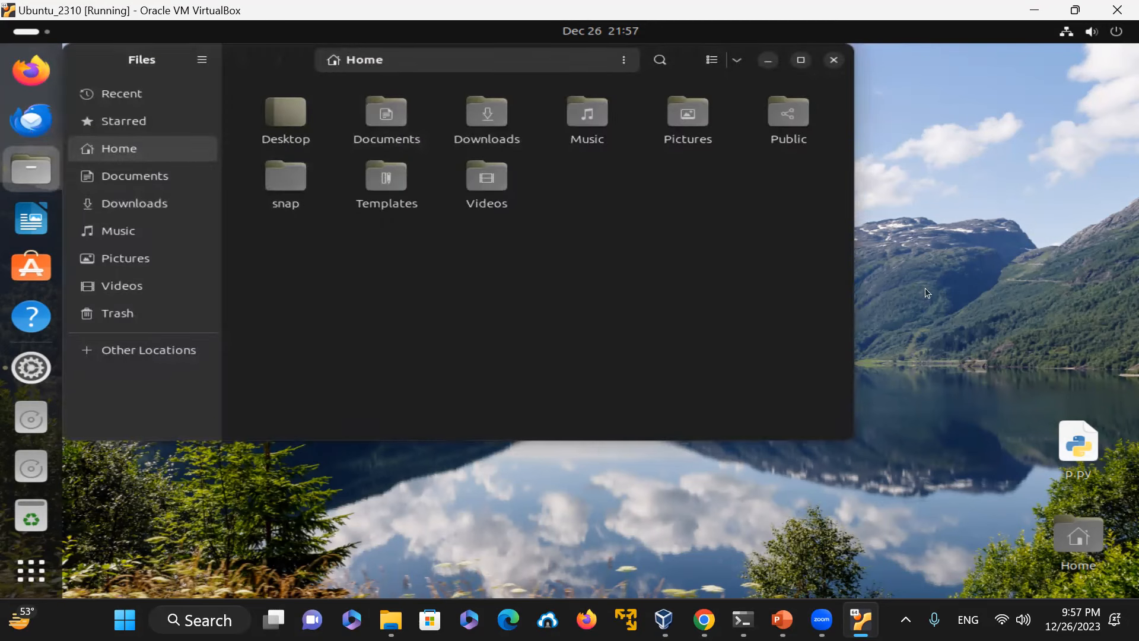
pyautogui.click(285, 115)
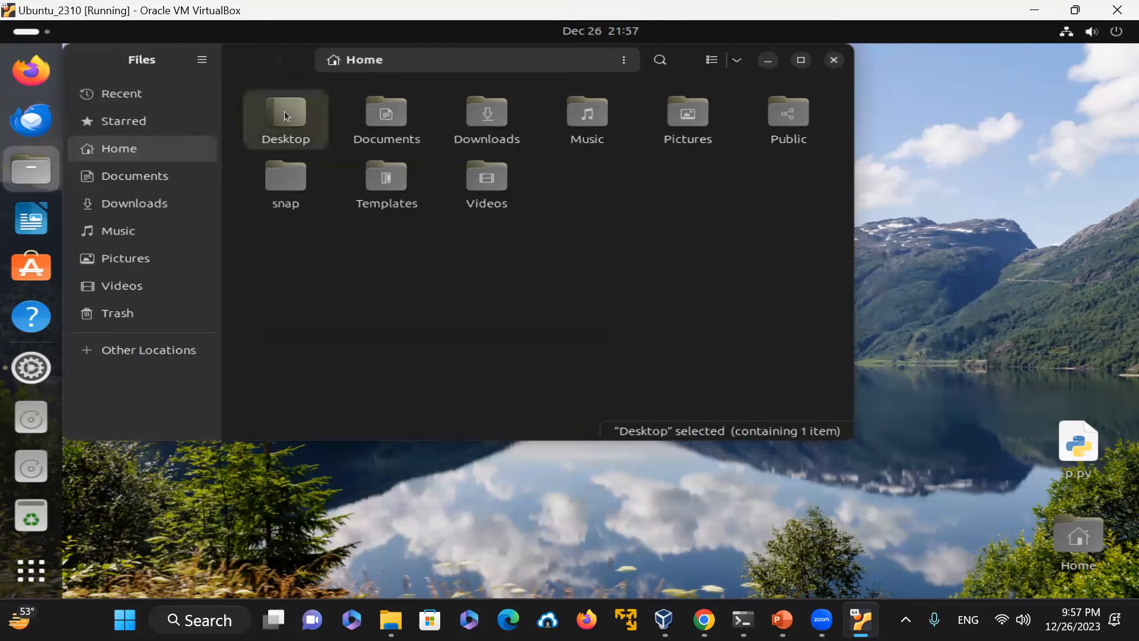
pyautogui.doubleClick(479, 120)
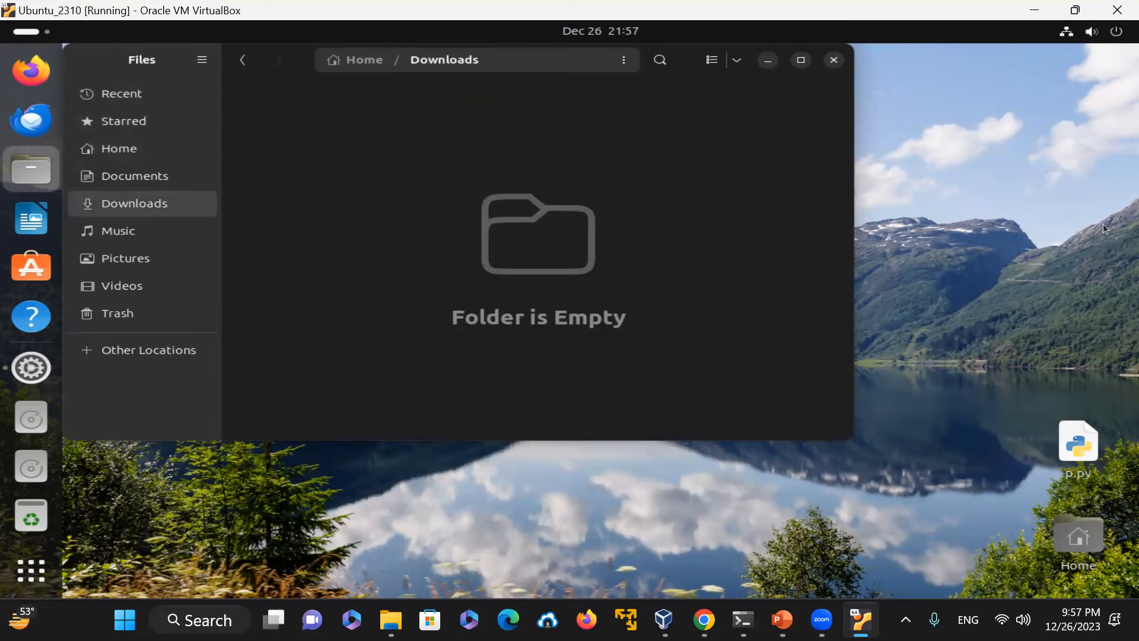
pyautogui.click(834, 60)
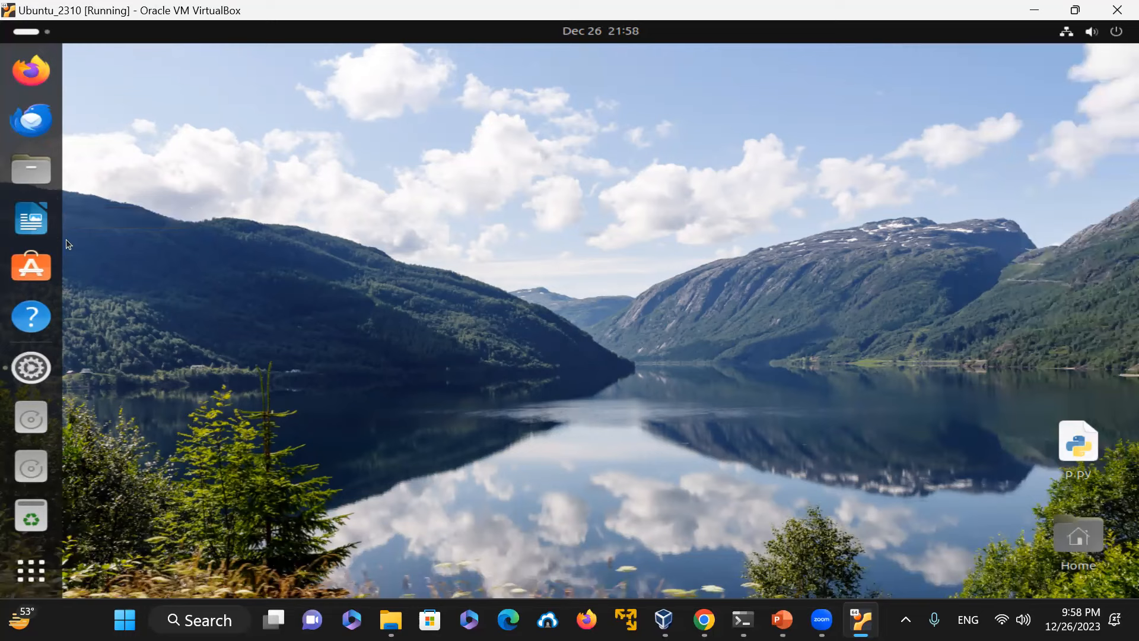
# Step: Open the App Center and search for firmware, scrolling through the results
pyautogui.click(30, 271)
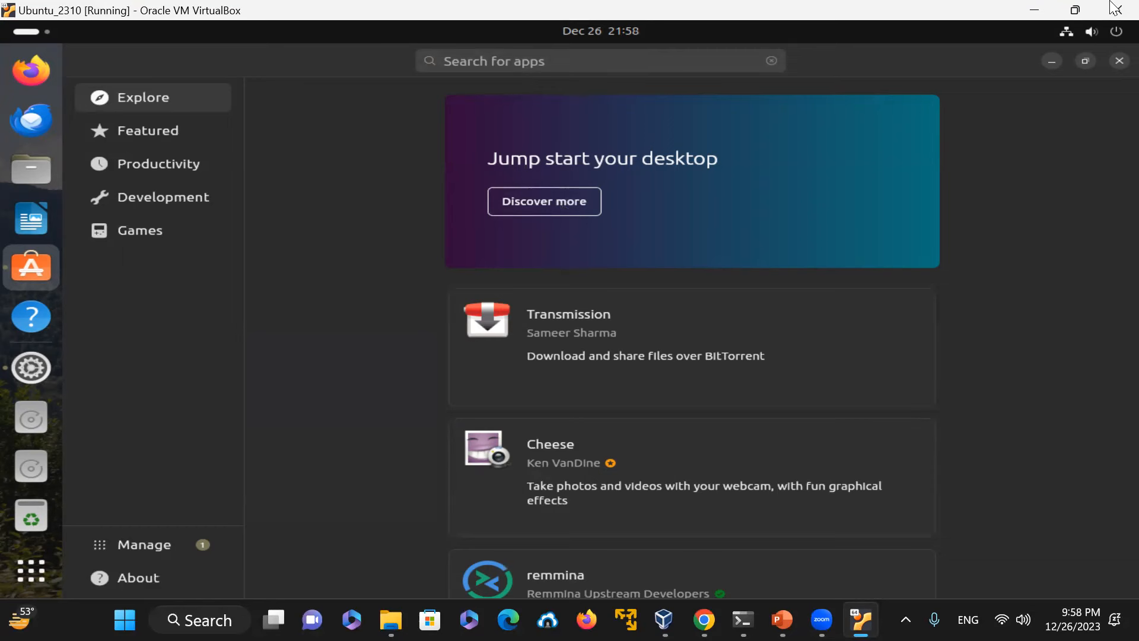
pyautogui.click(511, 60)
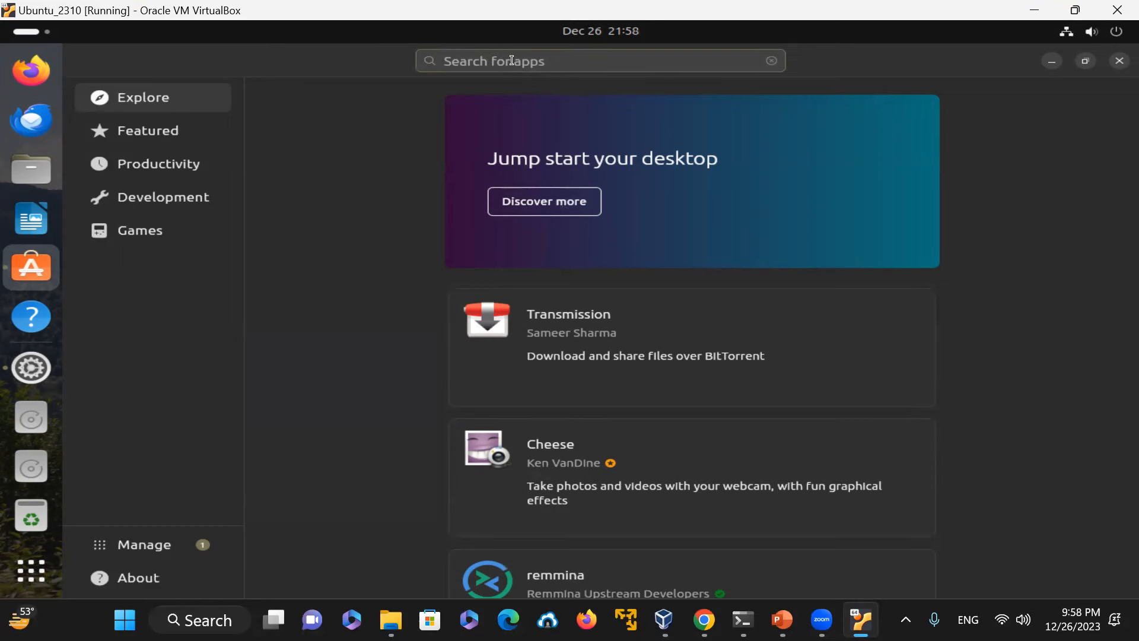
pyautogui.write('fm')
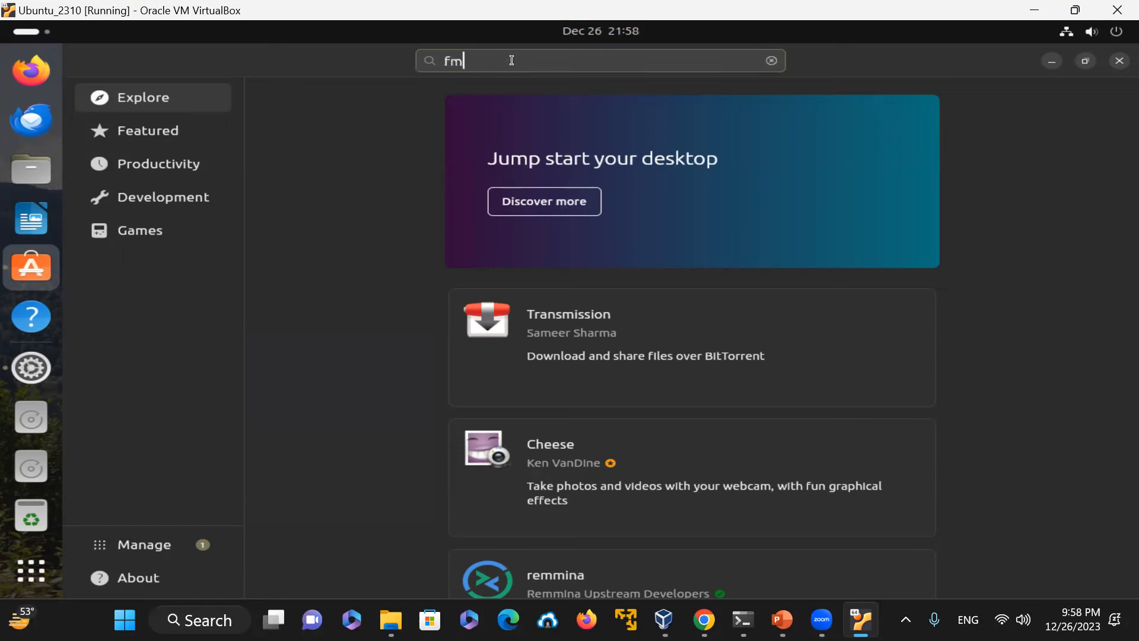
pyautogui.write('rie')
pyautogui.press('BackSpace')
pyautogui.press('BackSpace')
pyautogui.press('BackSpace')
pyautogui.write('ir')
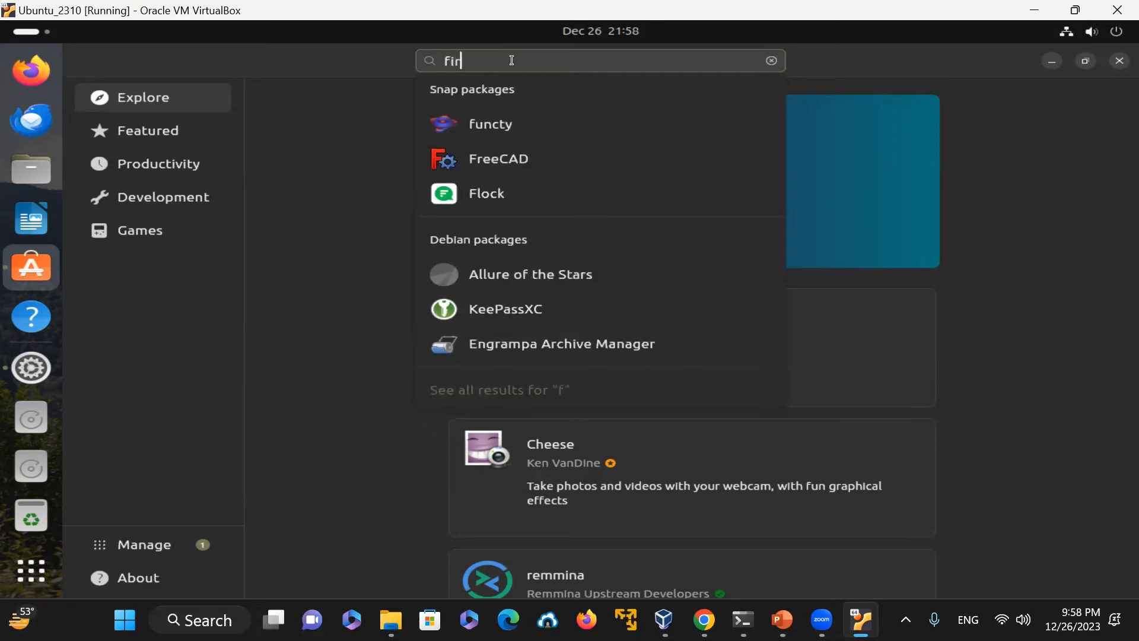
pyautogui.write('mware')
pyautogui.press('Return')
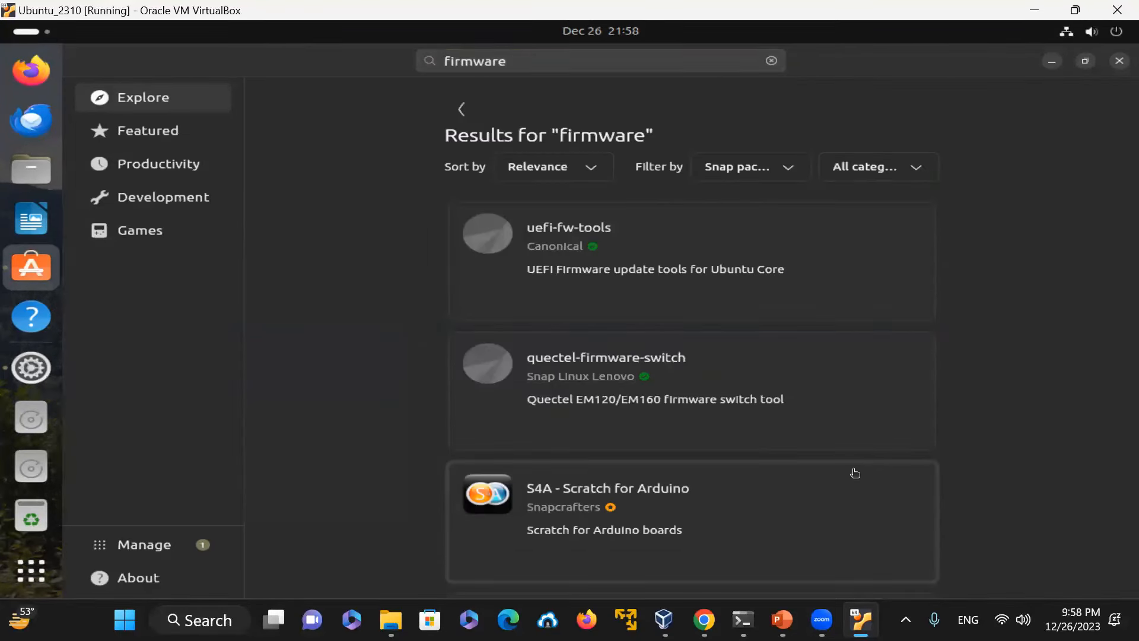
pyautogui.scroll(-4, 854, 470)
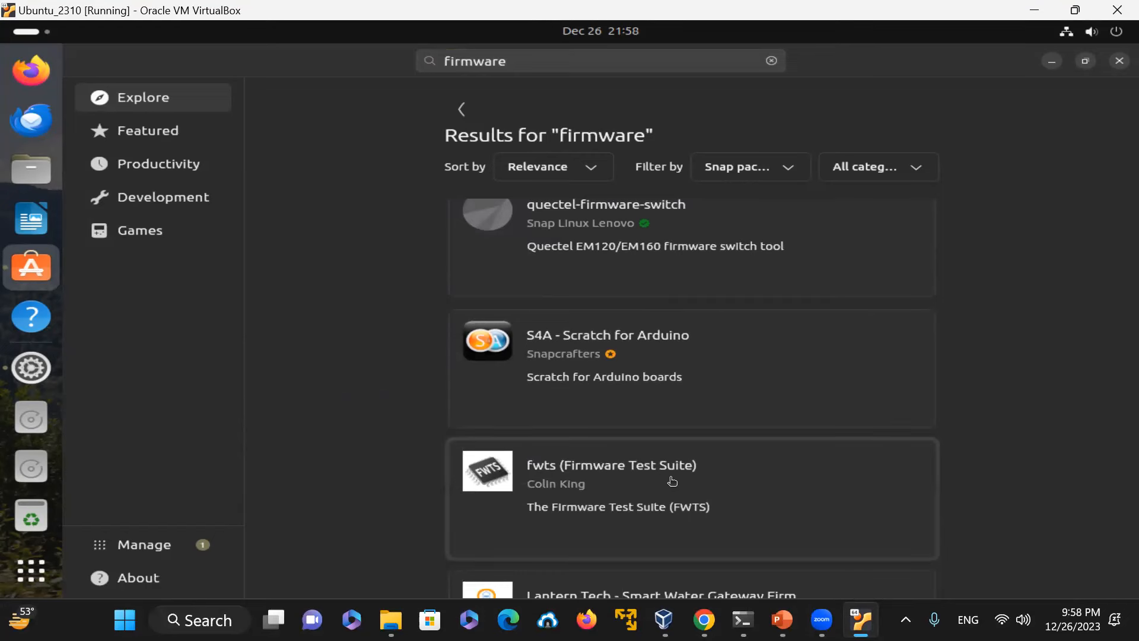
# Step: Replace the App Center search with code
pyautogui.scroll(-2, 705, 527)
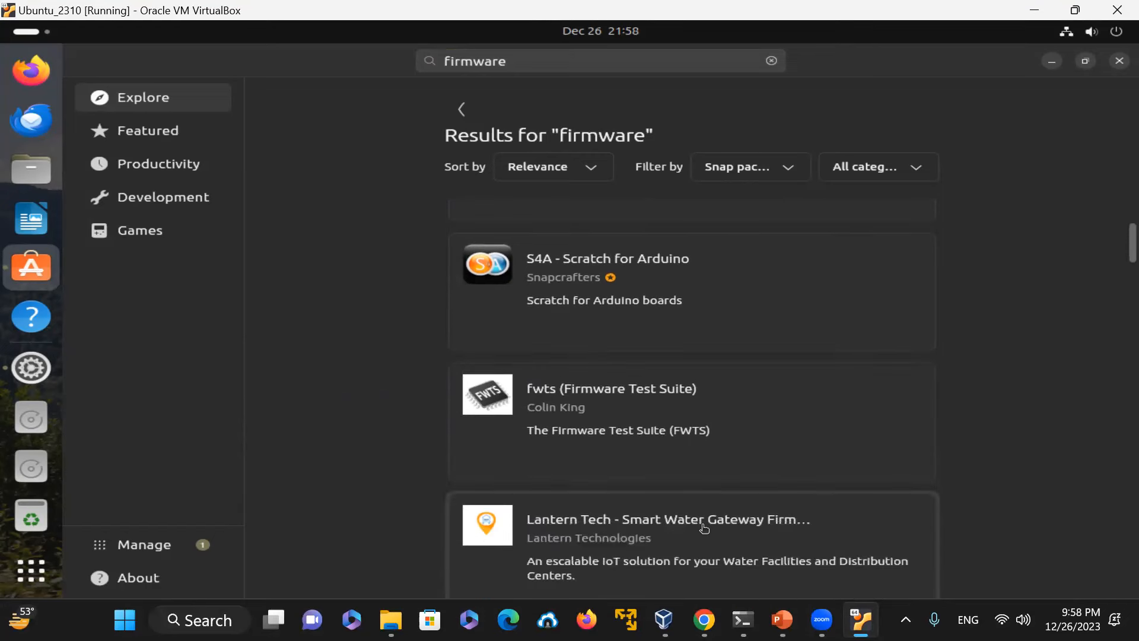
pyautogui.scroll(4, 764, 441)
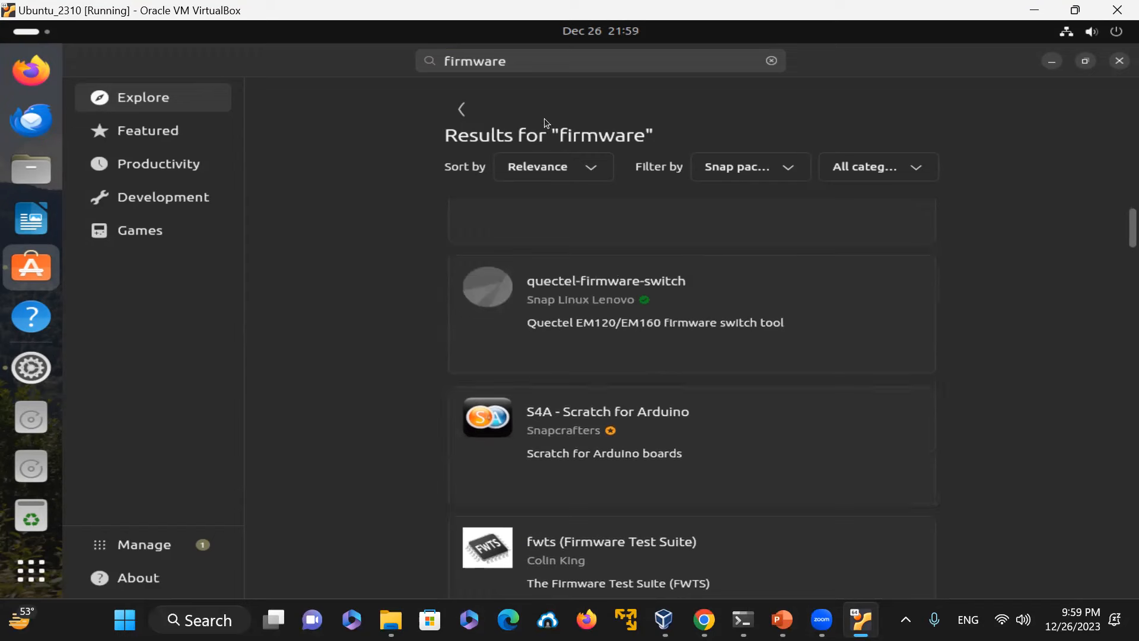
pyautogui.click(520, 64)
pyautogui.press('BackSpace')
pyautogui.press('BackSpace')
pyautogui.press('BackSpace')
pyautogui.press('BackSpace')
pyautogui.press('BackSpace')
pyautogui.press('BackSpace')
pyautogui.press('BackSpace')
pyautogui.press('BackSpace')
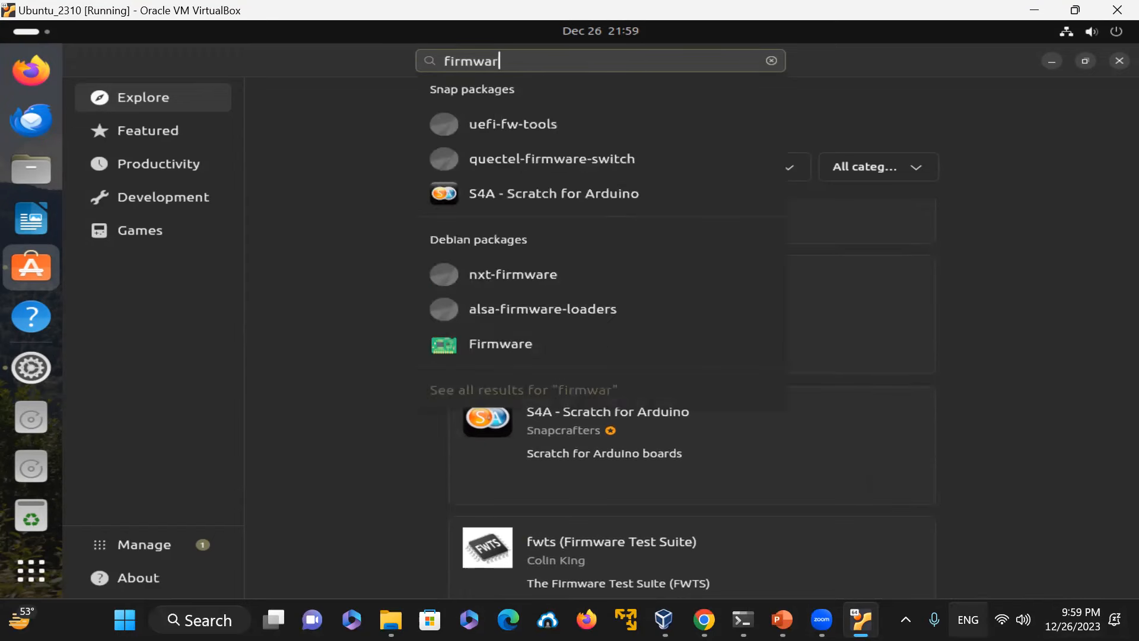
pyautogui.write('code')
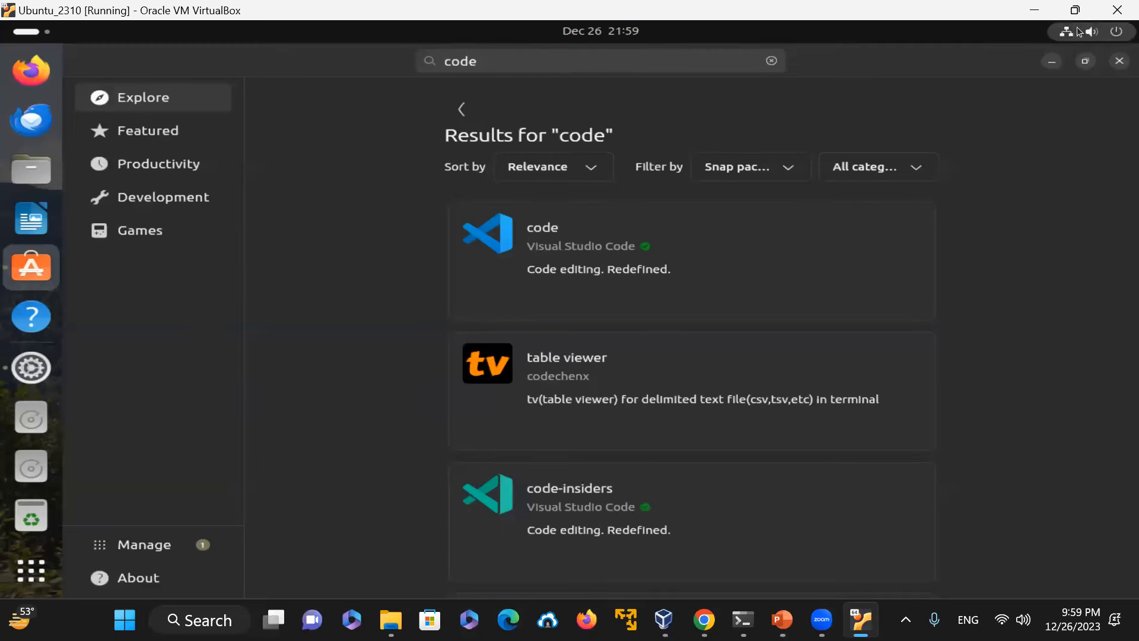
# Step: Minimize the App Center and open a terminal in the Desktop folder from the desktop
pyautogui.click(1053, 61)
pyautogui.rightClick(397, 166)
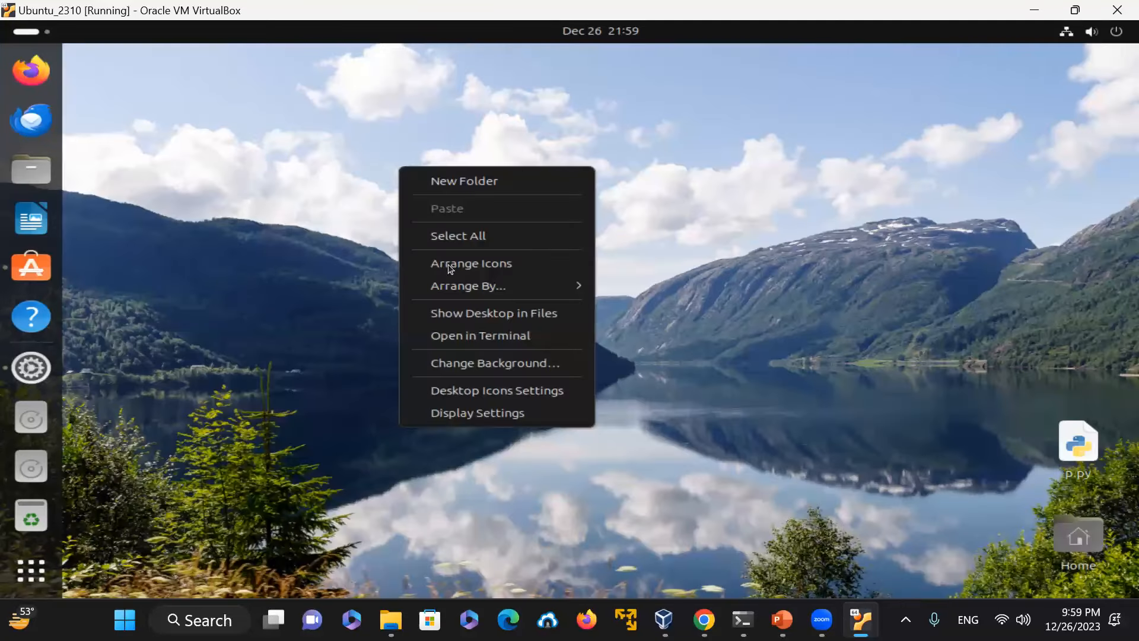
pyautogui.click(507, 335)
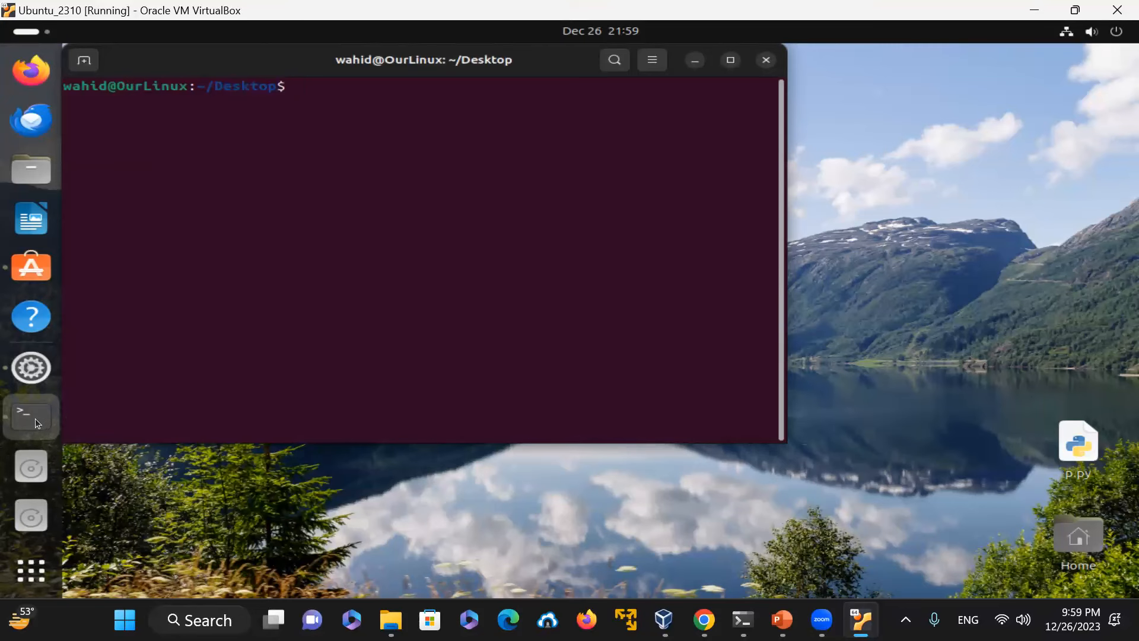
pyautogui.moveTo(252, 63); pyautogui.dragTo(438, 112)
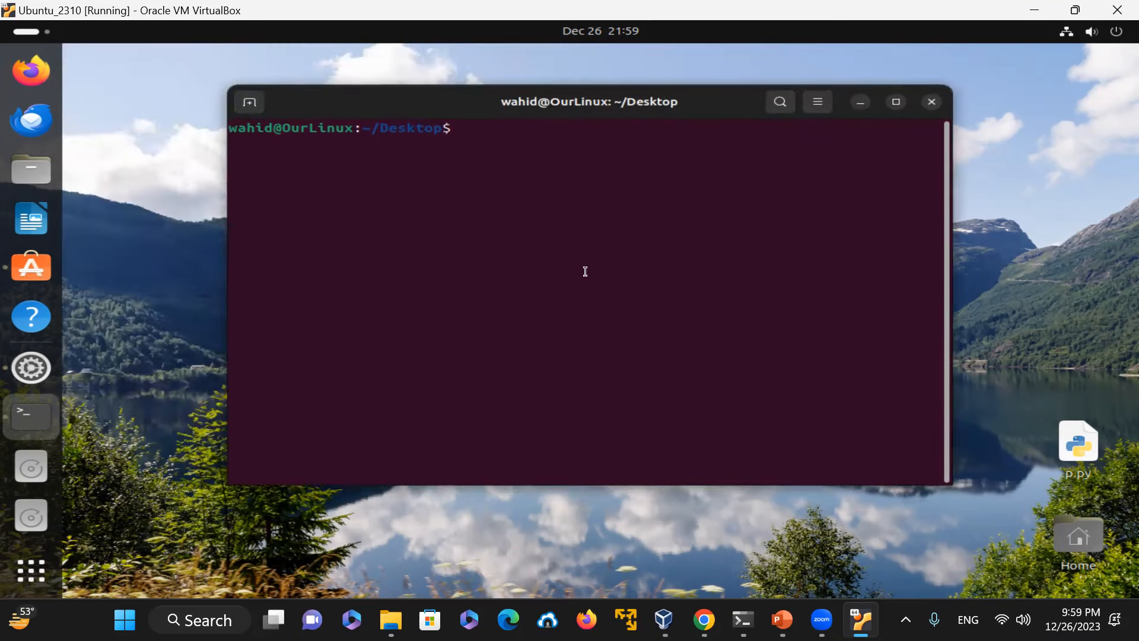
# Step: Run which code in the terminal to locate the VS Code command
pyautogui.write('which code')
pyautogui.press('Return')
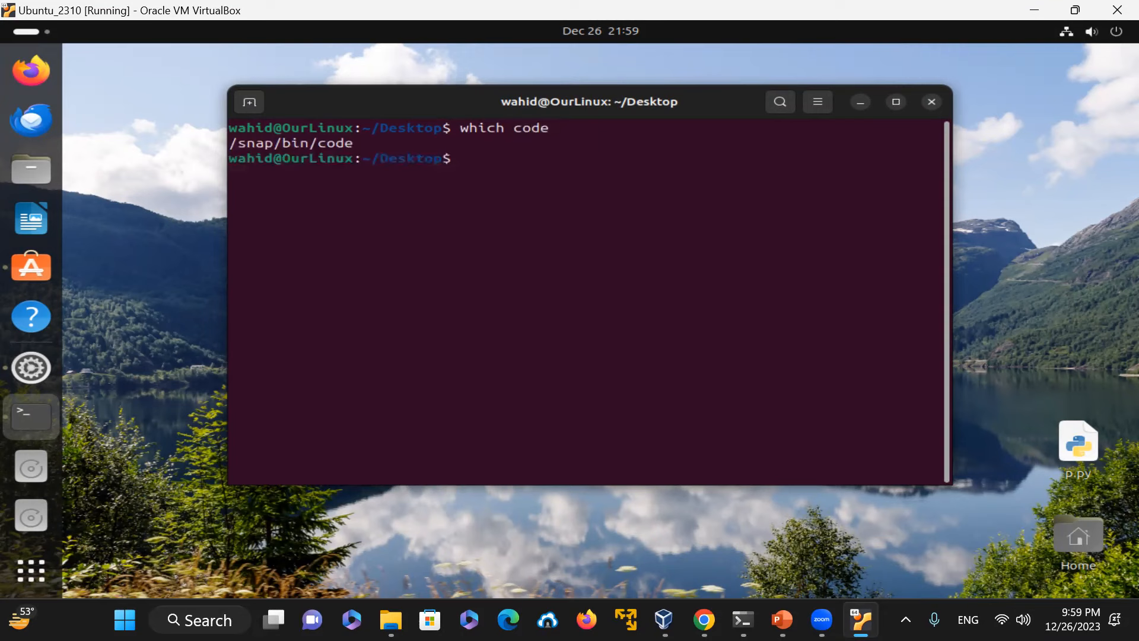
pyautogui.click(46, 372)
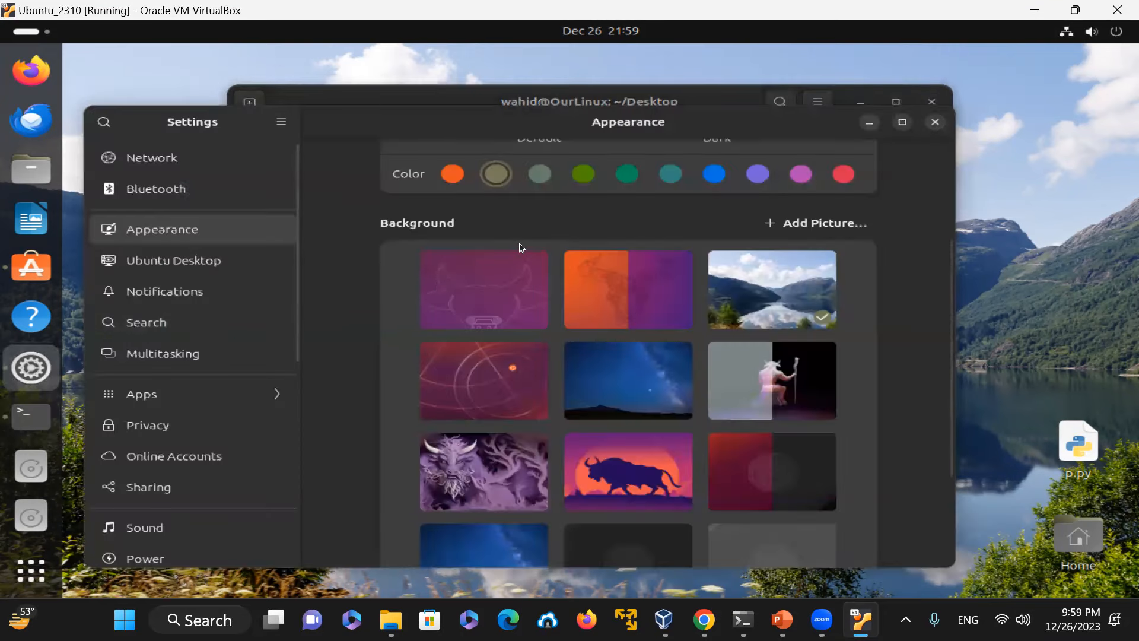
pyautogui.click(929, 126)
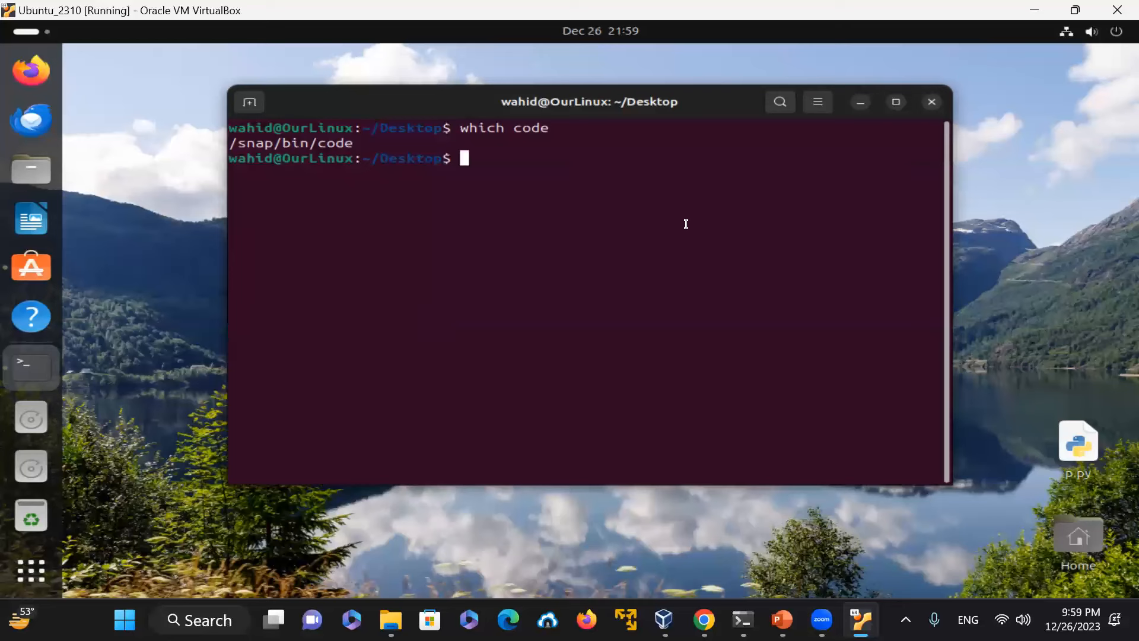
# Step: List the installed snap packages with snap list
pyautogui.write('spy te')
pyautogui.press('BackSpace')
pyautogui.press('BackSpace')
pyautogui.press('BackSpace')
pyautogui.press('BackSpace')
pyautogui.press('BackSpace')
pyautogui.press('BackSpace')
pyautogui.write('apt install code')
pyautogui.press('BackSpace')
pyautogui.press('BackSpace')
pyautogui.press('BackSpace')
pyautogui.press('BackSpace')
pyautogui.press('BackSpace')
pyautogui.press('BackSpace')
pyautogui.press('BackSpace')
pyautogui.press('BackSpace')
pyautogui.press('BackSpace')
pyautogui.press('BackSpace')
pyautogui.press('BackSpace')
pyautogui.press('BackSpace')
pyautogui.press('BackSpace')
pyautogui.press('BackSpace')
pyautogui.press('BackSpace')
pyautogui.press('BackSpace')
pyautogui.write('snap list')
pyautogui.press('Return')
# Step: Clear the terminal and list available packages with apt list
pyautogui.write('clear')
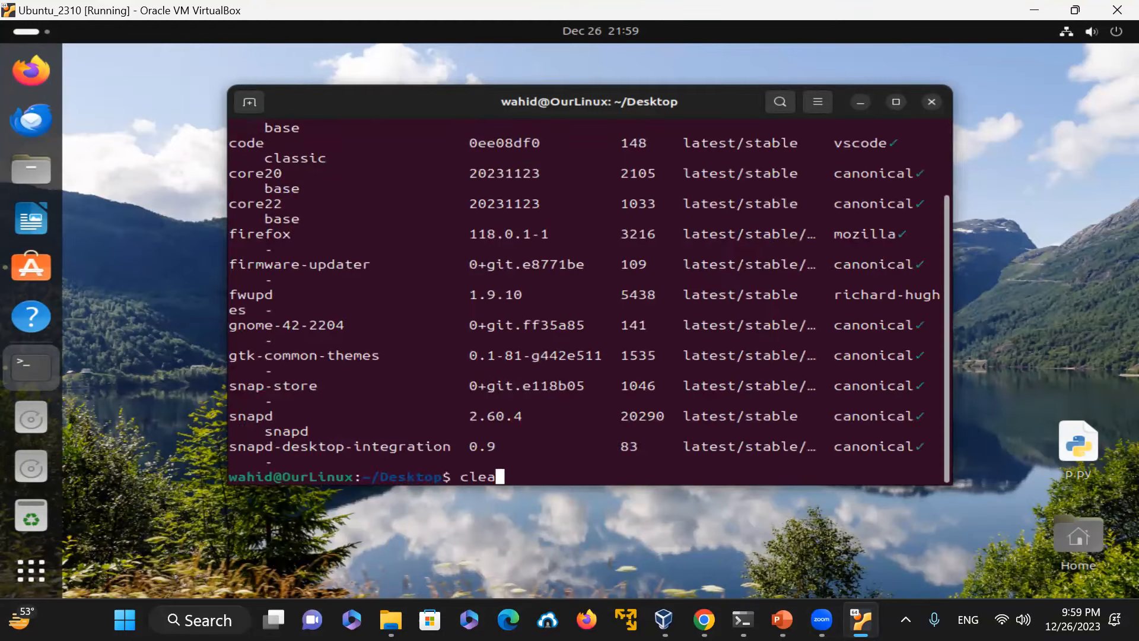
pyautogui.press('Return')
pyautogui.write('apt list')
pyautogui.press('Return')
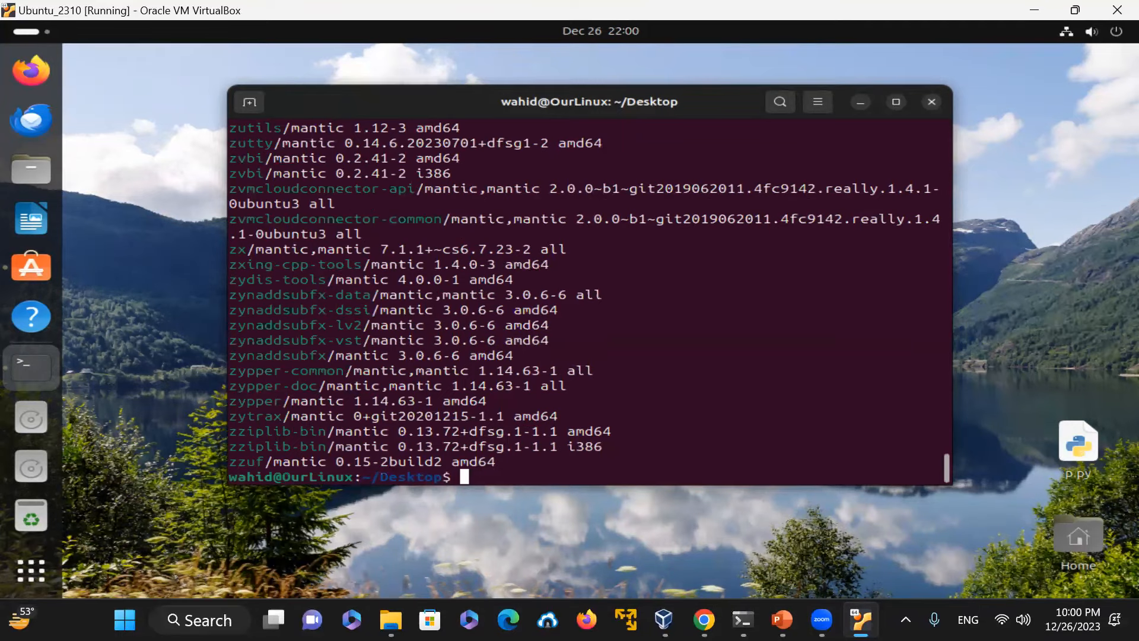
# Step: Clear the terminal output
pyautogui.moveTo(450, 102); pyautogui.dragTo(415, 87)
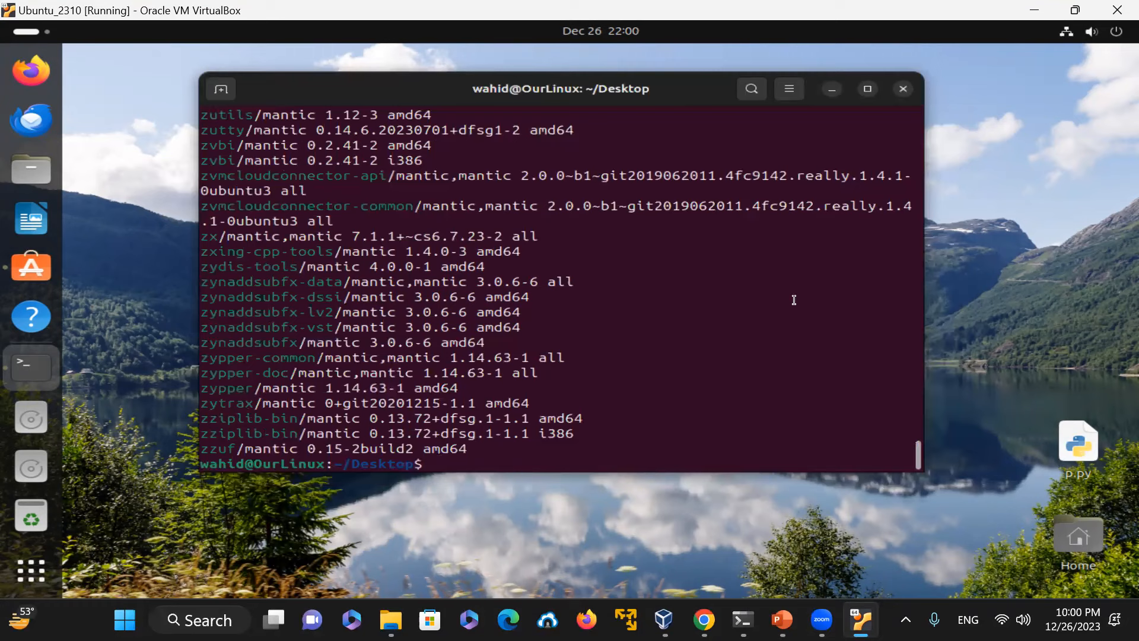
pyautogui.write('clear')
pyautogui.press('Return')
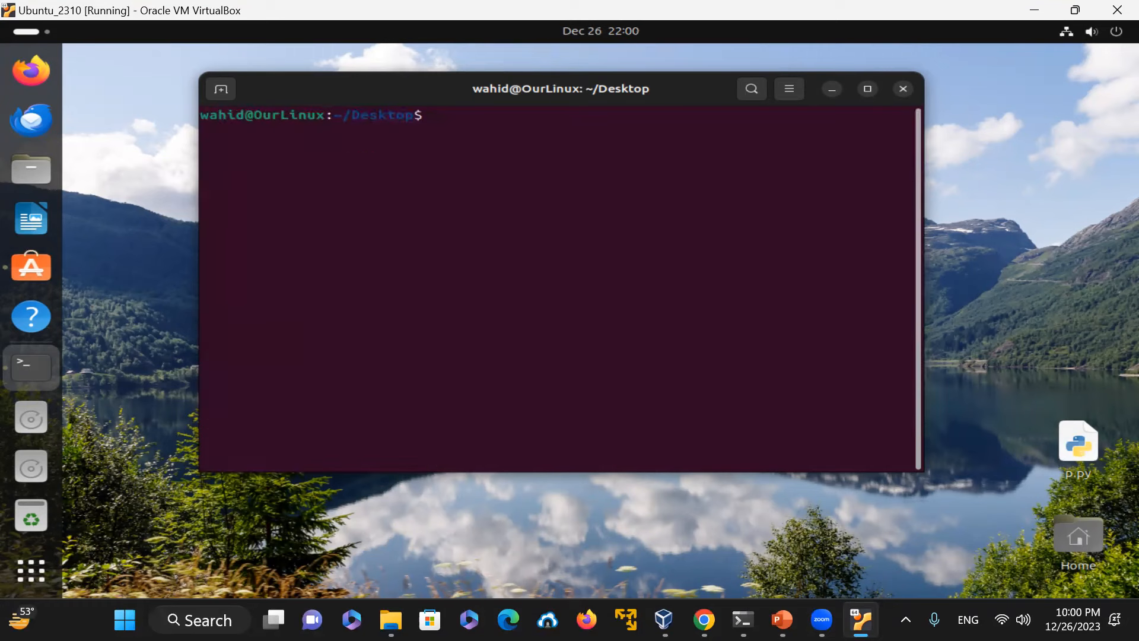
# Step: List installed packages with dpkg -l, page through them, quit the pager, and clear the terminal
pyautogui.write('dpkg -l')
pyautogui.press('Return')
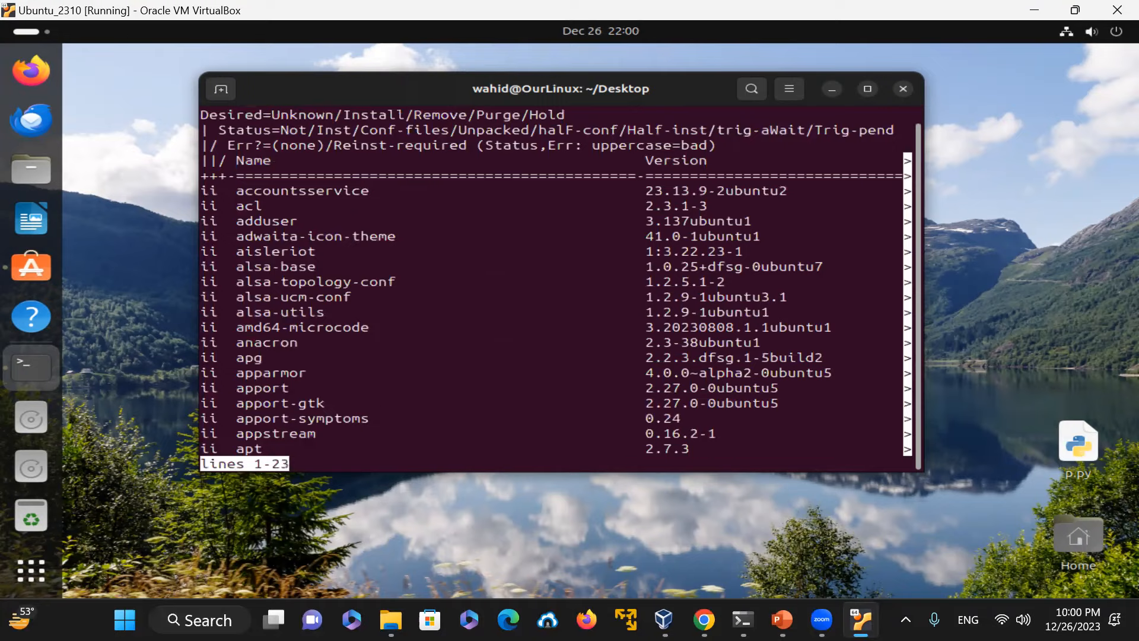
pyautogui.press('space')
pyautogui.press('space')
pyautogui.press('space')
pyautogui.press('space')
pyautogui.press('space')
pyautogui.press('space')
pyautogui.press('space')
pyautogui.press('space')
pyautogui.press('space')
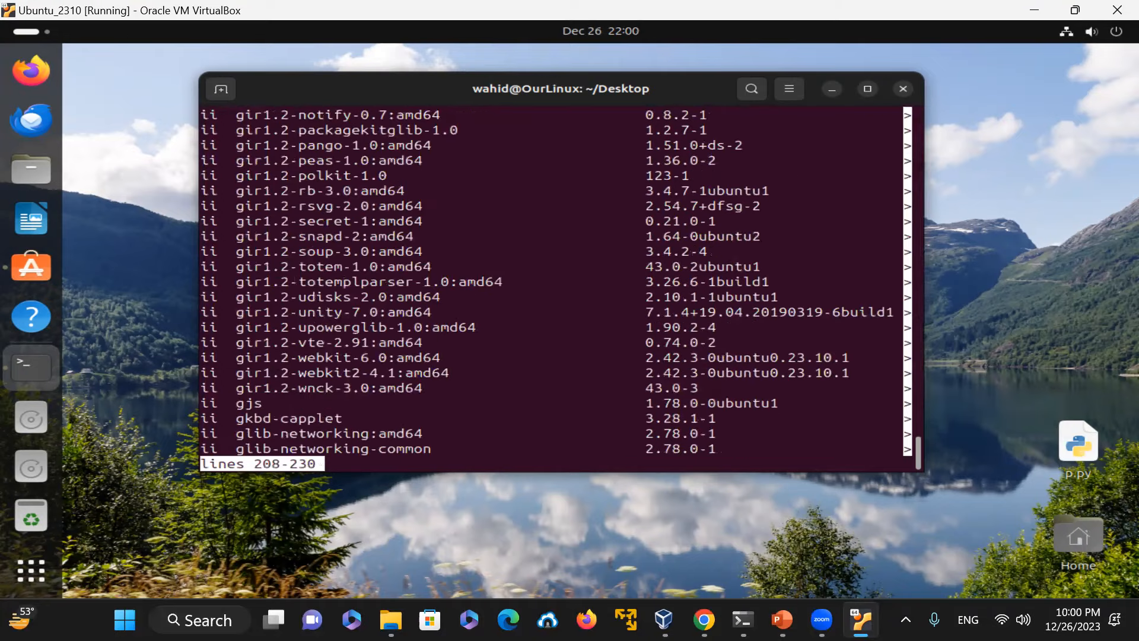
pyautogui.press('space')
pyautogui.press('space')
pyautogui.press('space')
pyautogui.press('space')
pyautogui.press('space')
pyautogui.press('space')
pyautogui.press('space')
pyautogui.press('space')
pyautogui.press('space')
pyautogui.press('space')
pyautogui.press('space')
pyautogui.press('space')
pyautogui.press('space')
pyautogui.press('space')
pyautogui.press('space')
pyautogui.press('space')
pyautogui.write('q')
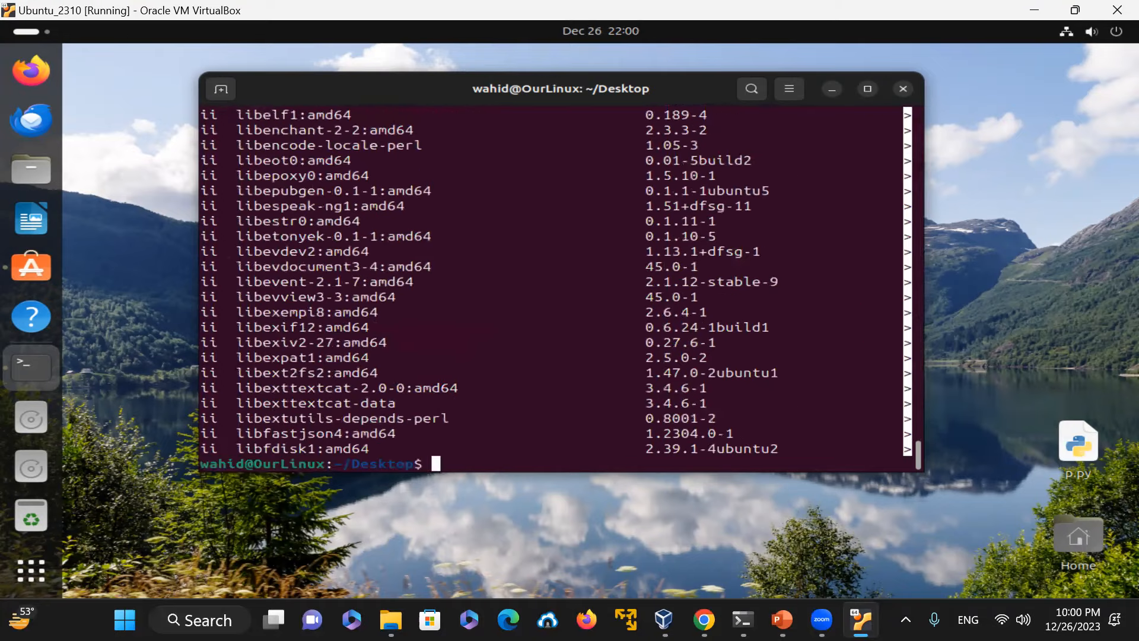
pyautogui.write('clear')
pyautogui.press('Return')
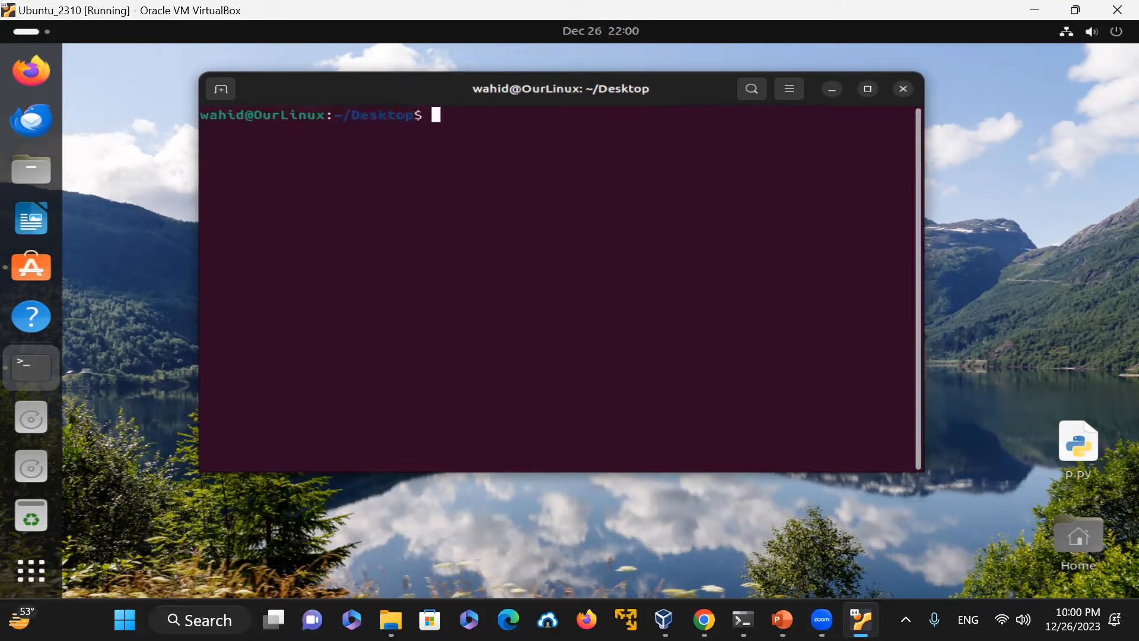
# Step: Open the Ubuntu Desktop Guide in Help and close it
pyautogui.click(29, 319)
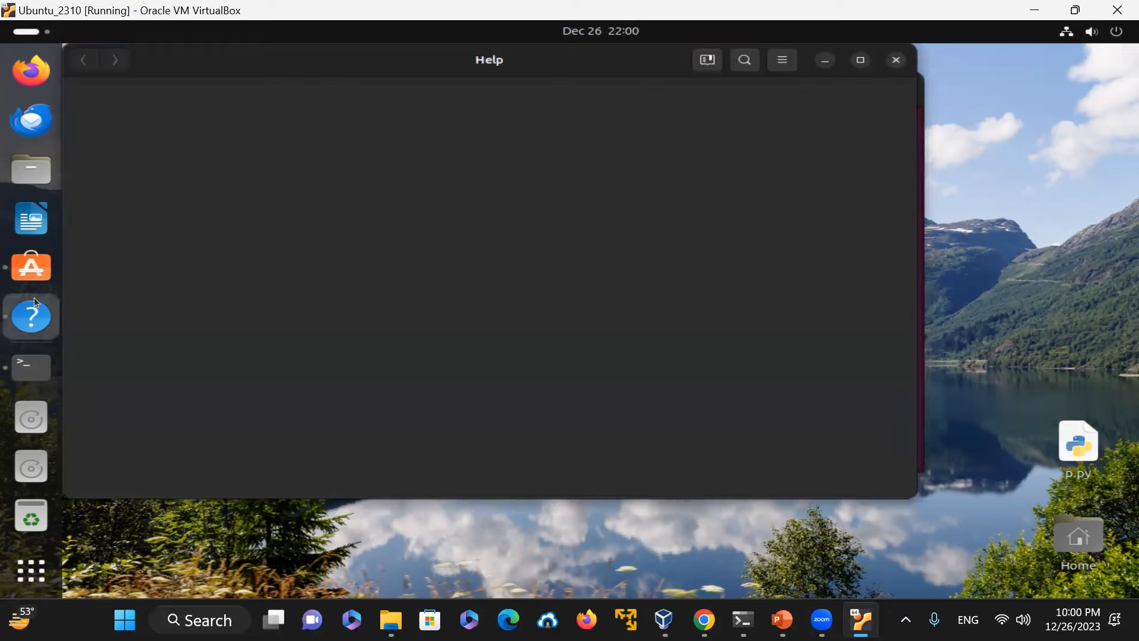
pyautogui.moveTo(181, 60); pyautogui.dragTo(354, 159)
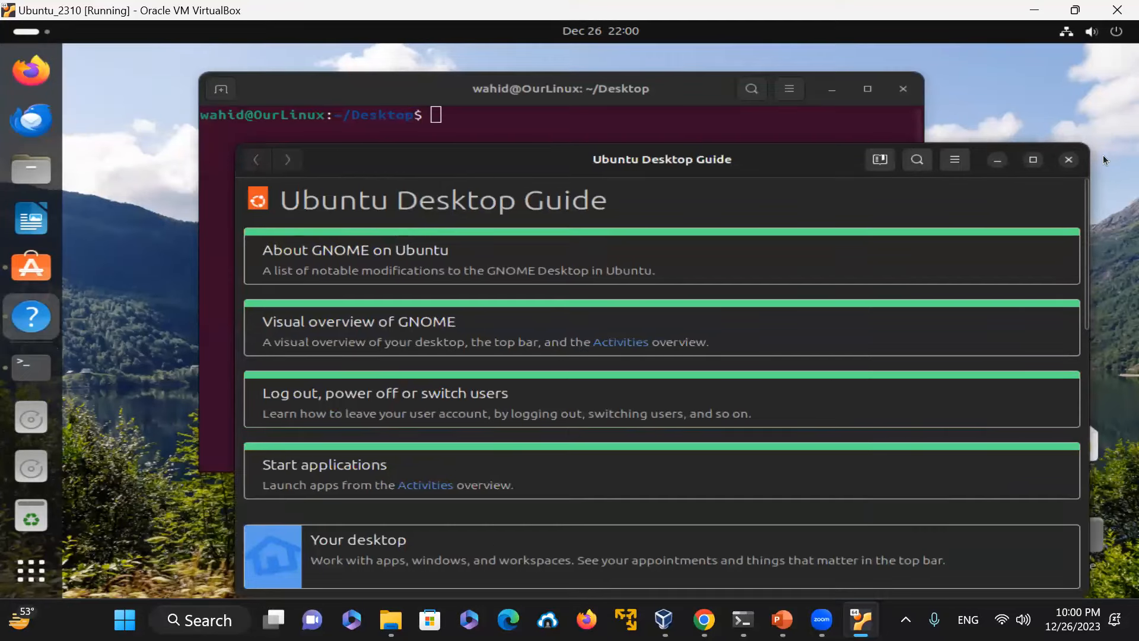
pyautogui.click(1069, 166)
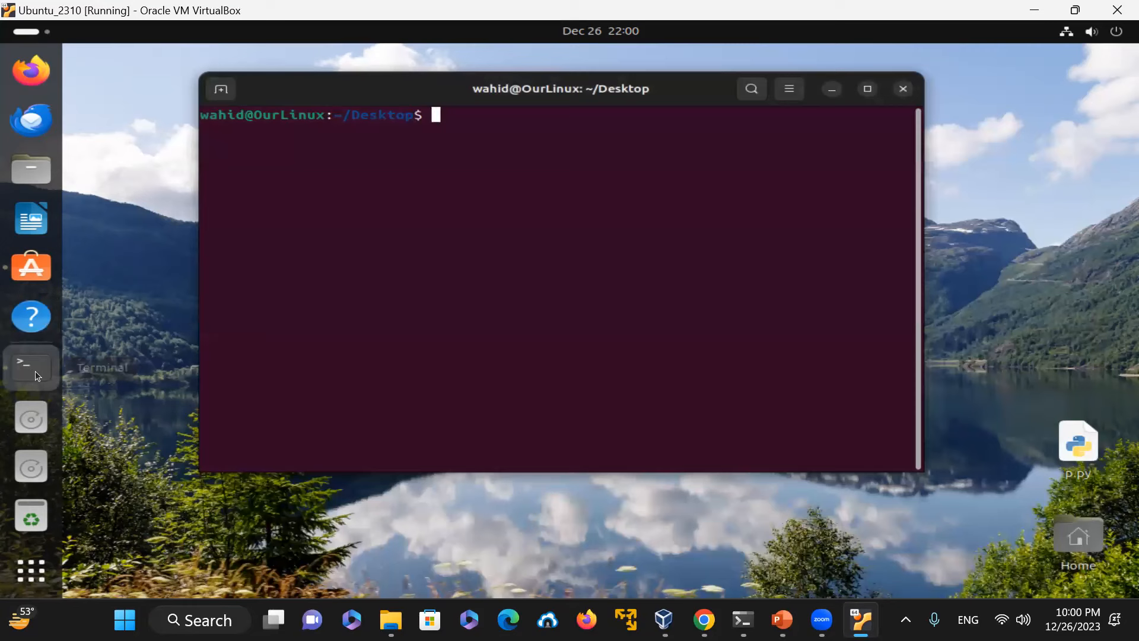
# Step: Run uname -a and which python3 to show kernel details and the Python path
pyautogui.write('uname -a')
pyautogui.press('Return')
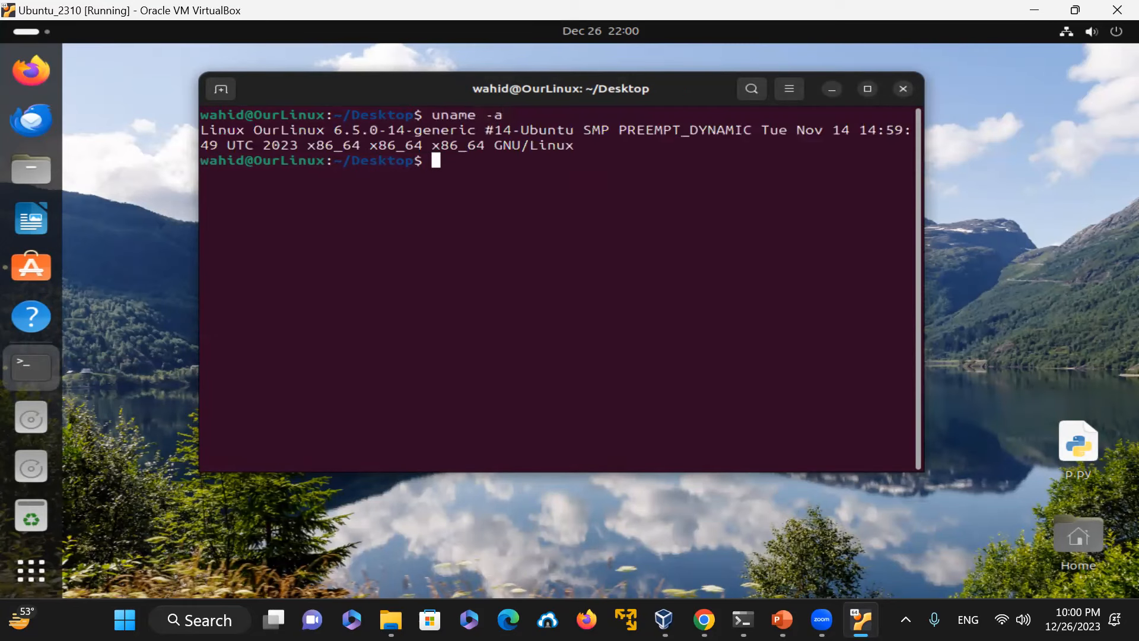
pyautogui.write('which python')
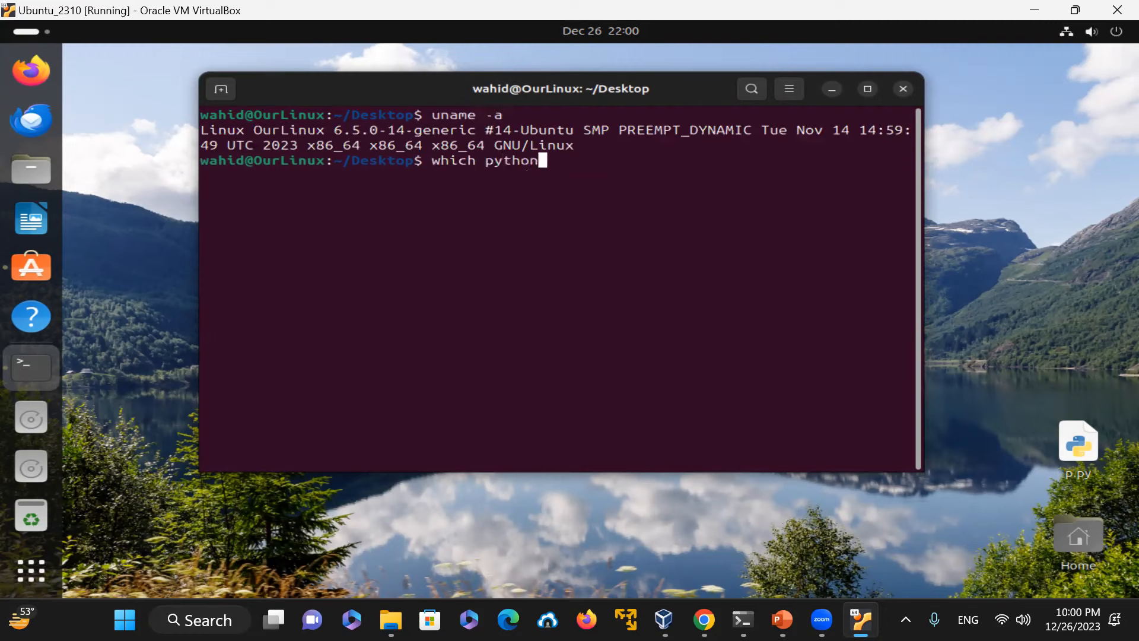
pyautogui.write('3')
pyautogui.press('Return')
# Step: Check the Python 3 version with python3 --version and try running gcc
pyautogui.write('python')
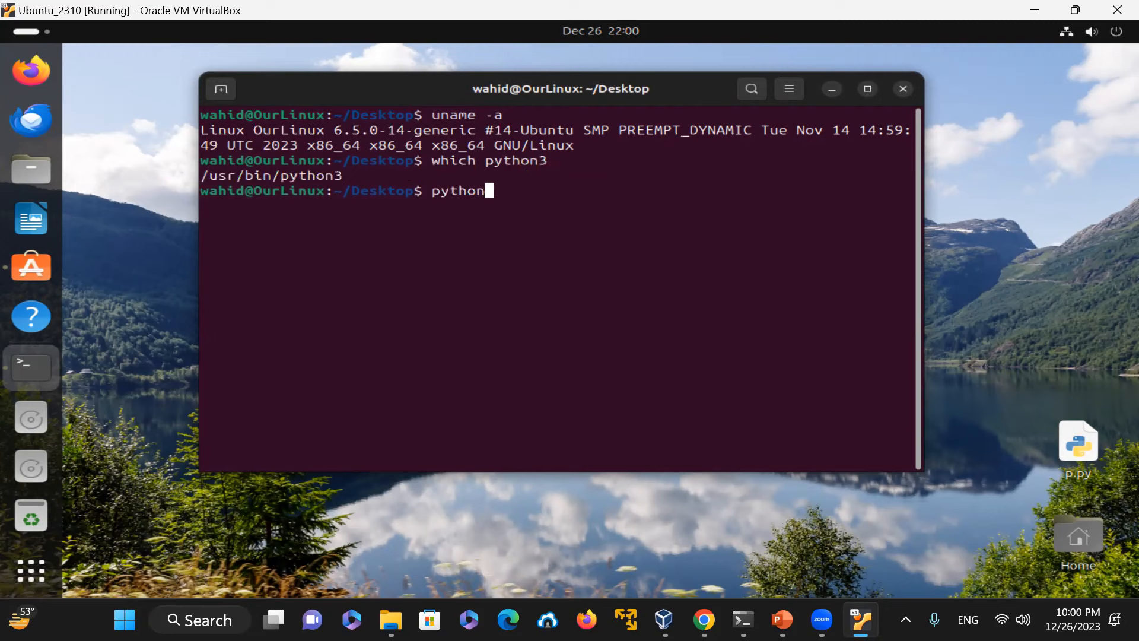
pyautogui.write('3 --version')
pyautogui.press('Return')
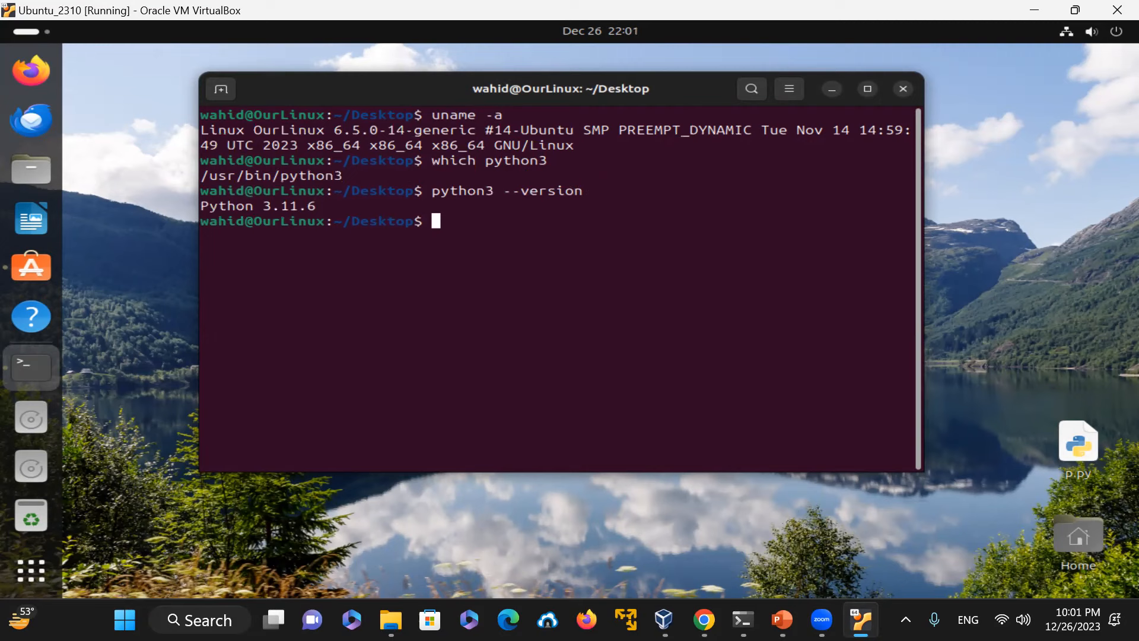
pyautogui.write('gcc')
pyautogui.press('Return')
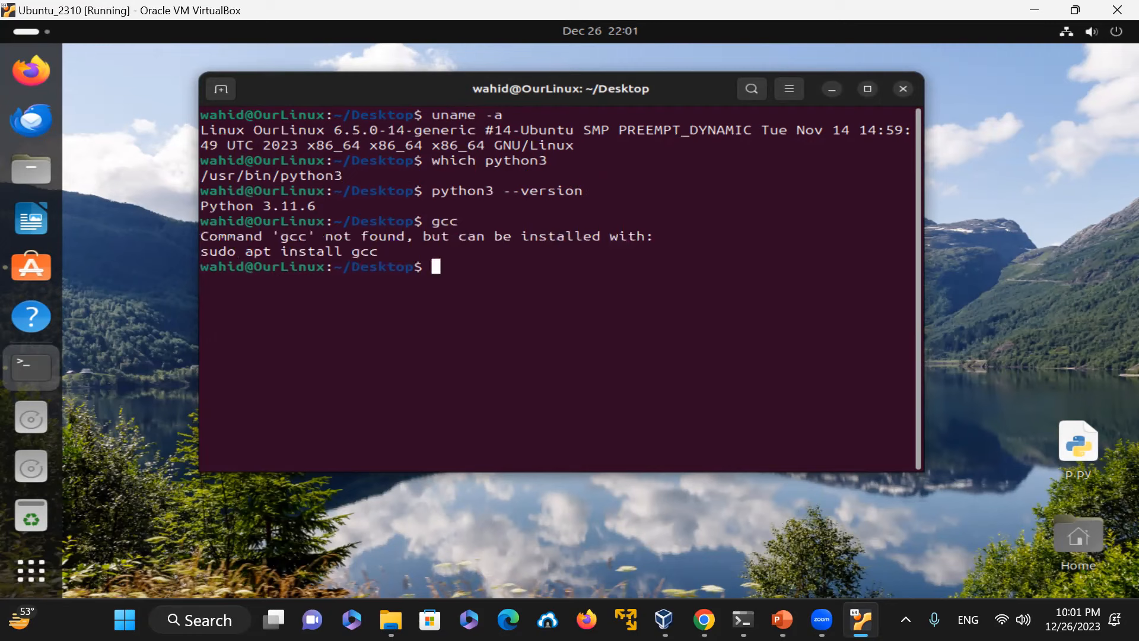
# Step: Install gcc with sudo apt install gcc, entering the account password and confirming with y
pyautogui.write('sudo apt install gcc')
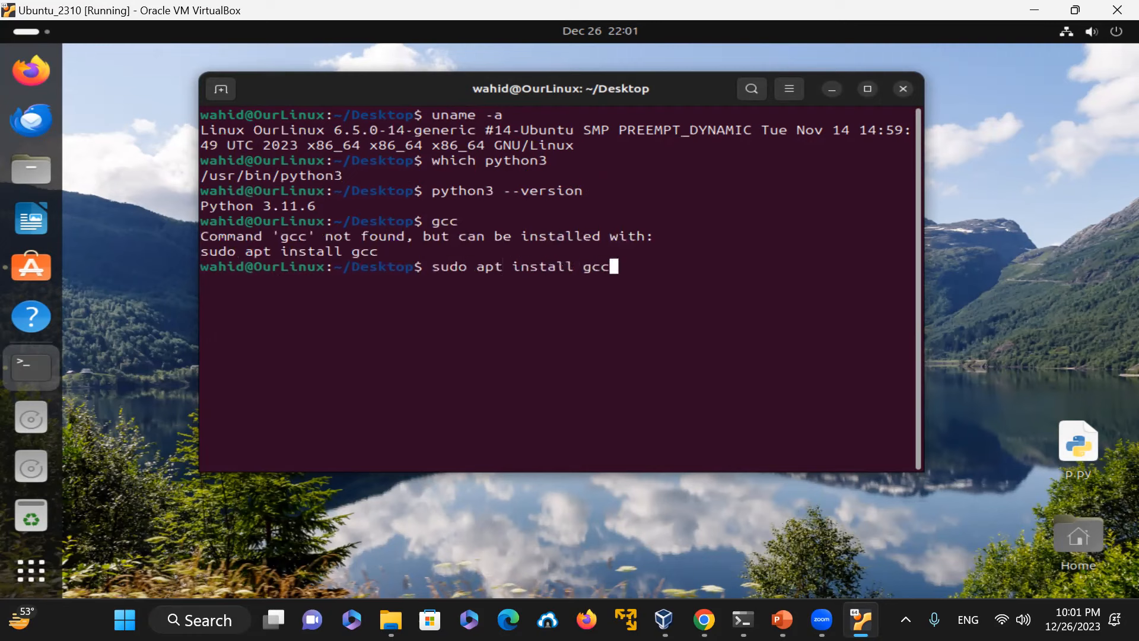
pyautogui.press('Return')
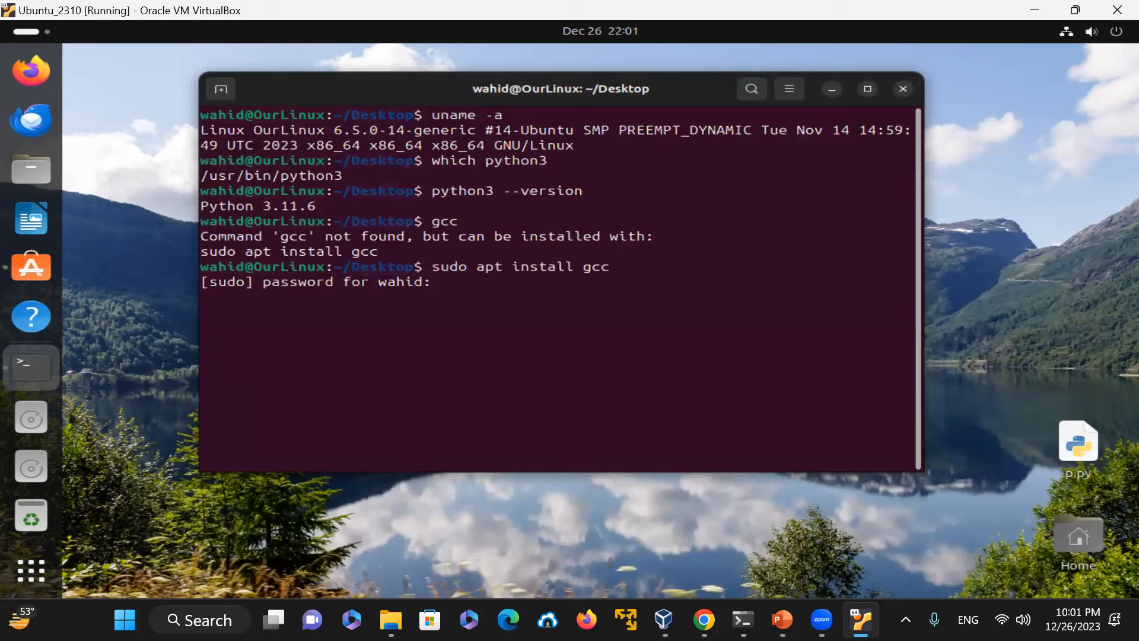
pyautogui.press('Return')
pyautogui.write('y')
pyautogui.press('Return')
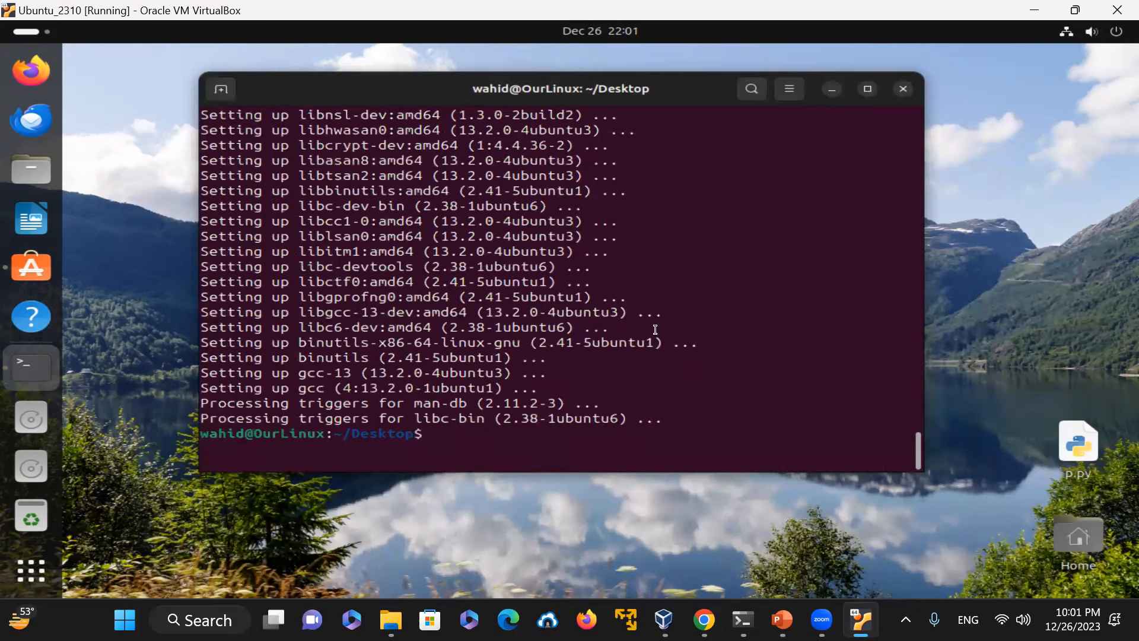
# Step: Clear the terminal and check gcc's location and version with which gcc and gcc --version
pyautogui.write('clear')
pyautogui.press('Return')
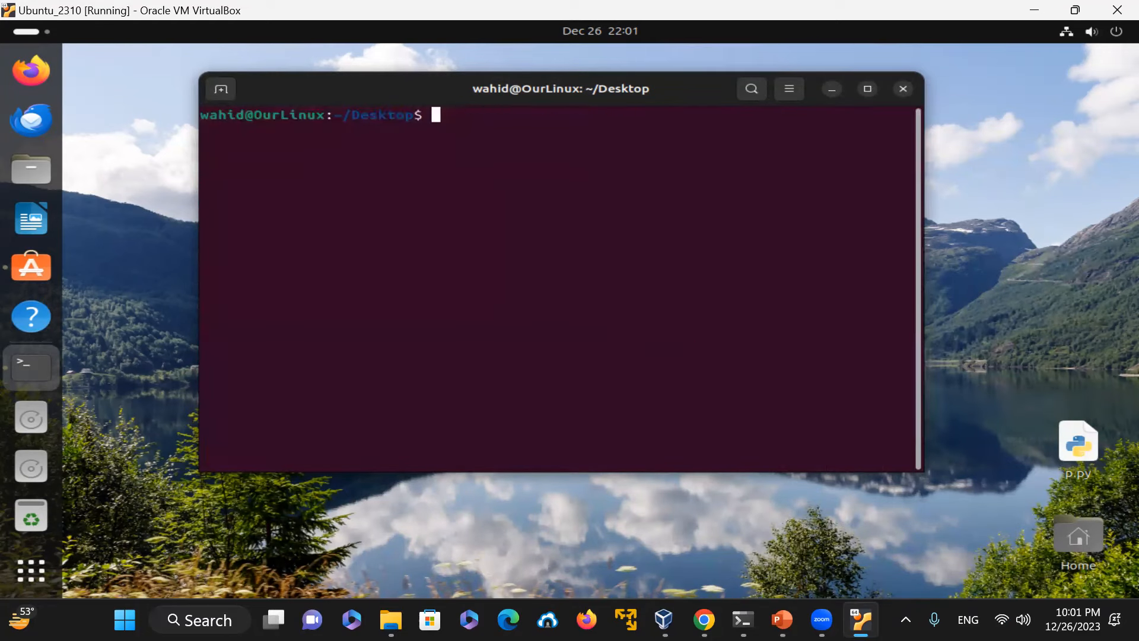
pyautogui.write('which gcc')
pyautogui.press('Return')
pyautogui.write('gcc --version')
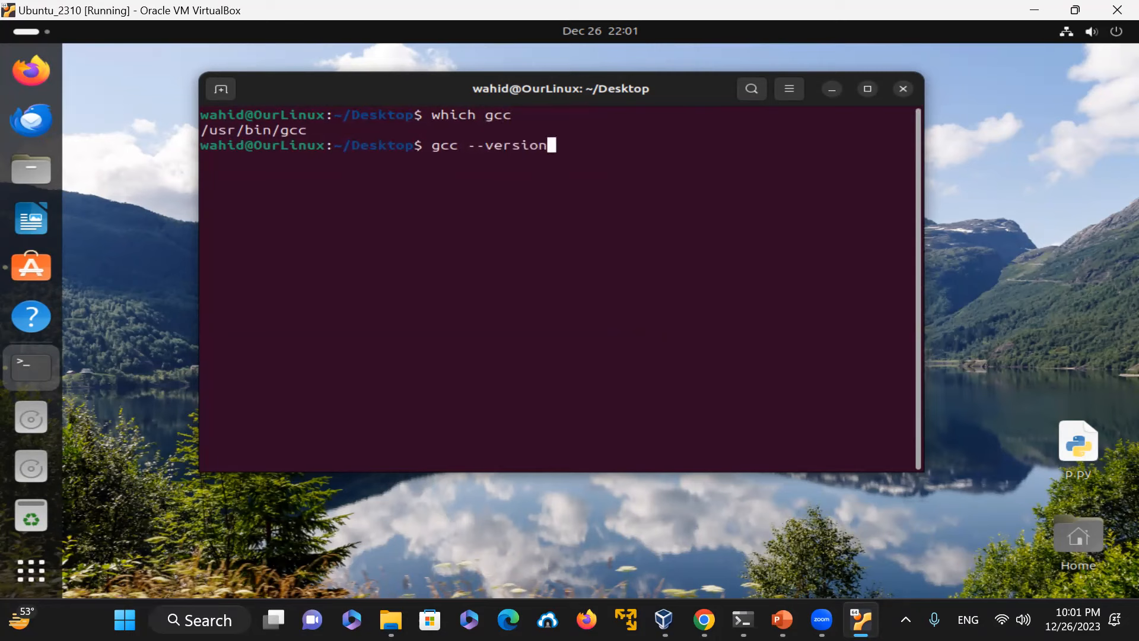
pyautogui.press('Return')
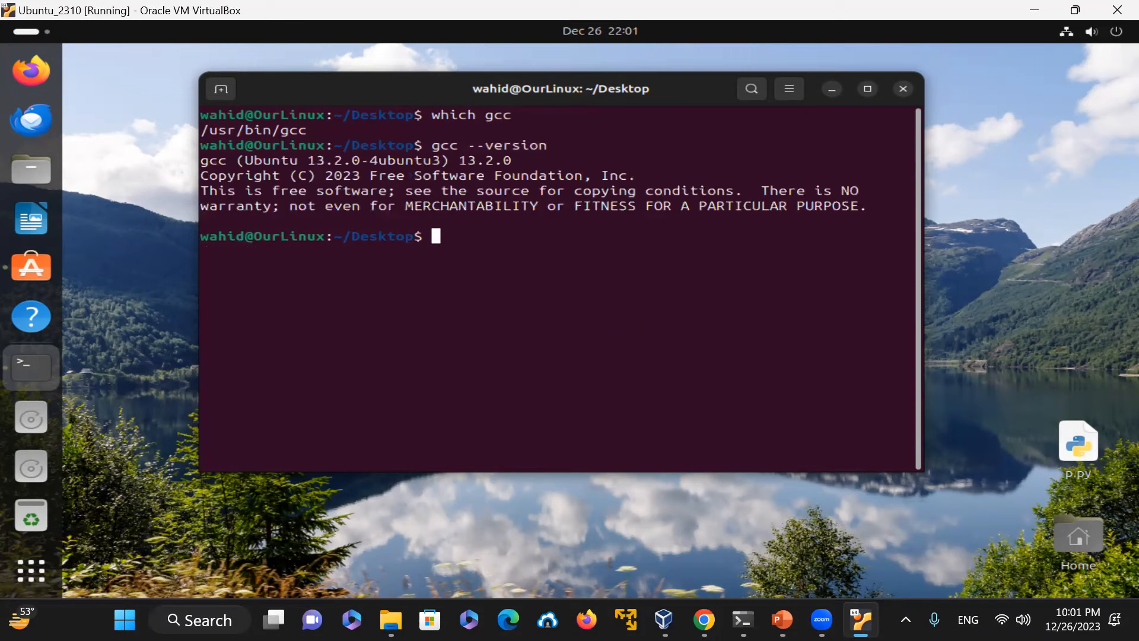
# Step: Check whether g++ is available with which g++
pyautogui.write('which g++')
pyautogui.press('Return')
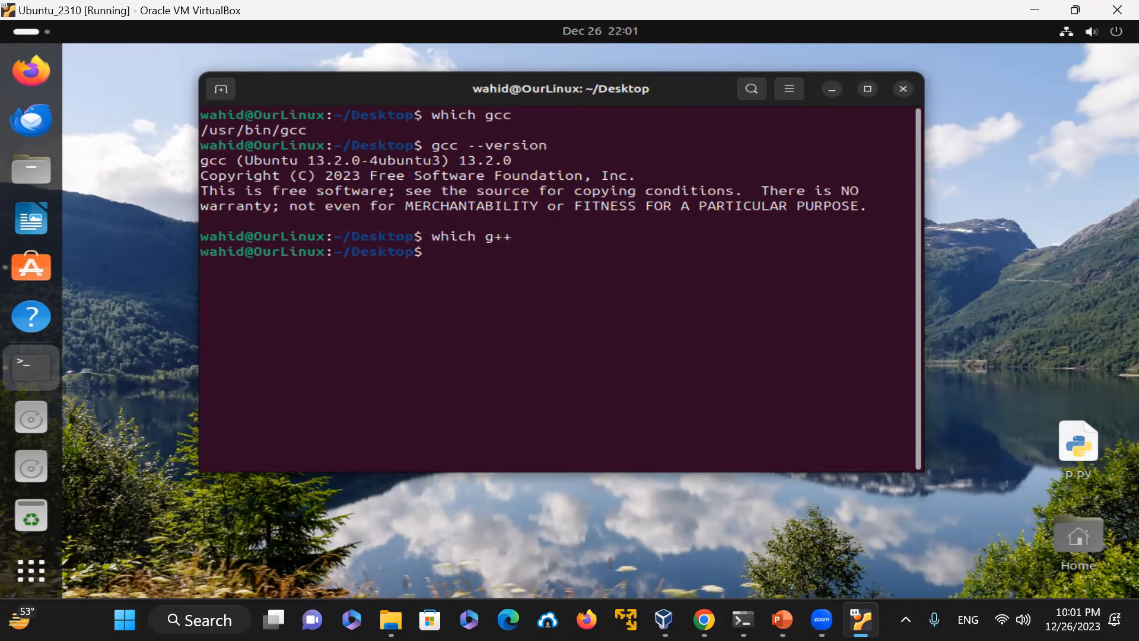
# Step: Install g++ with sudo apt install g++ and confirm the installation with y
pyautogui.write('apt')
pyautogui.press('BackSpace')
pyautogui.press('BackSpace')
pyautogui.press('BackSpace')
pyautogui.write('sudo apt instal')
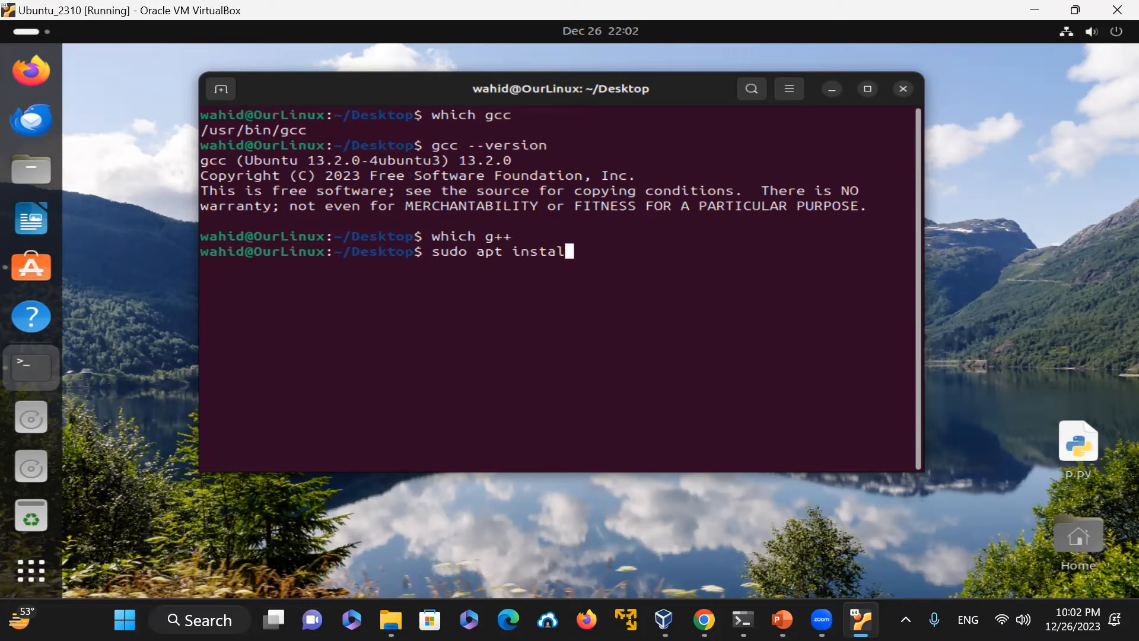
pyautogui.write('l g++')
pyautogui.press('Return')
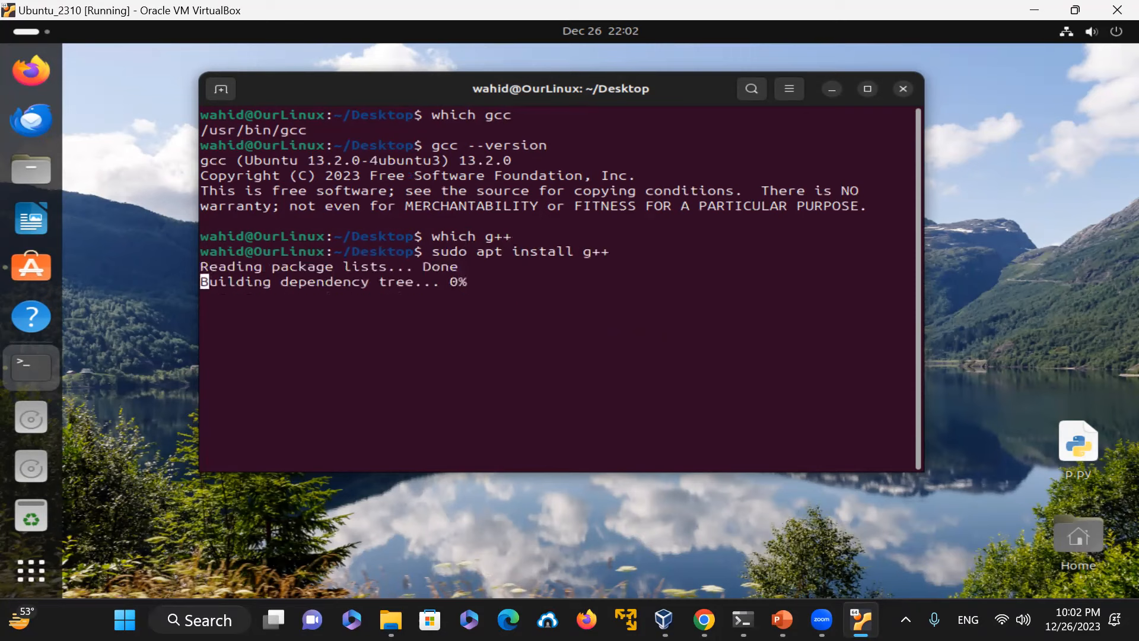
pyautogui.write('y')
pyautogui.press('Return')
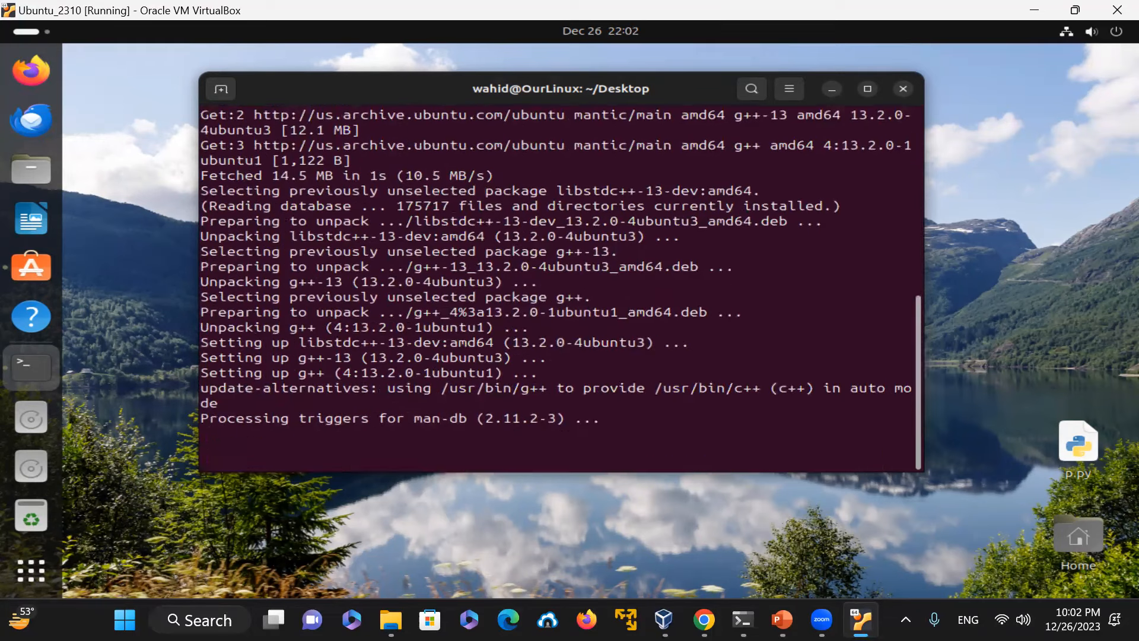
# Step: Clear the terminal and check g++'s location and version with which g++ and g++ --version
pyautogui.write('clear')
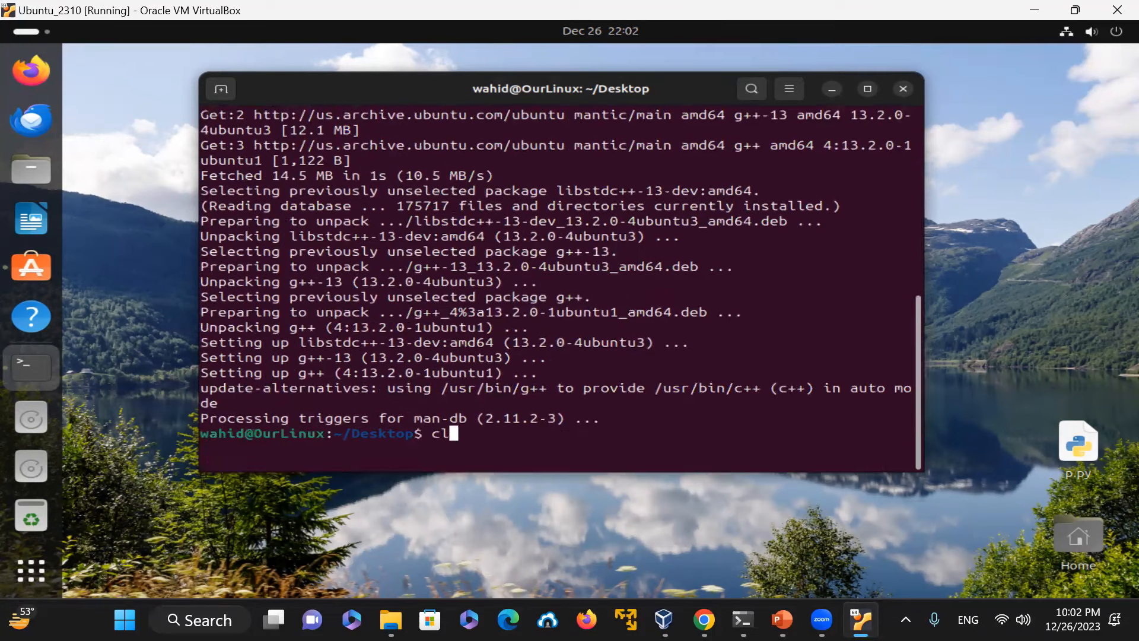
pyautogui.press('Return')
pyautogui.write('whic')
pyautogui.press('BackSpace')
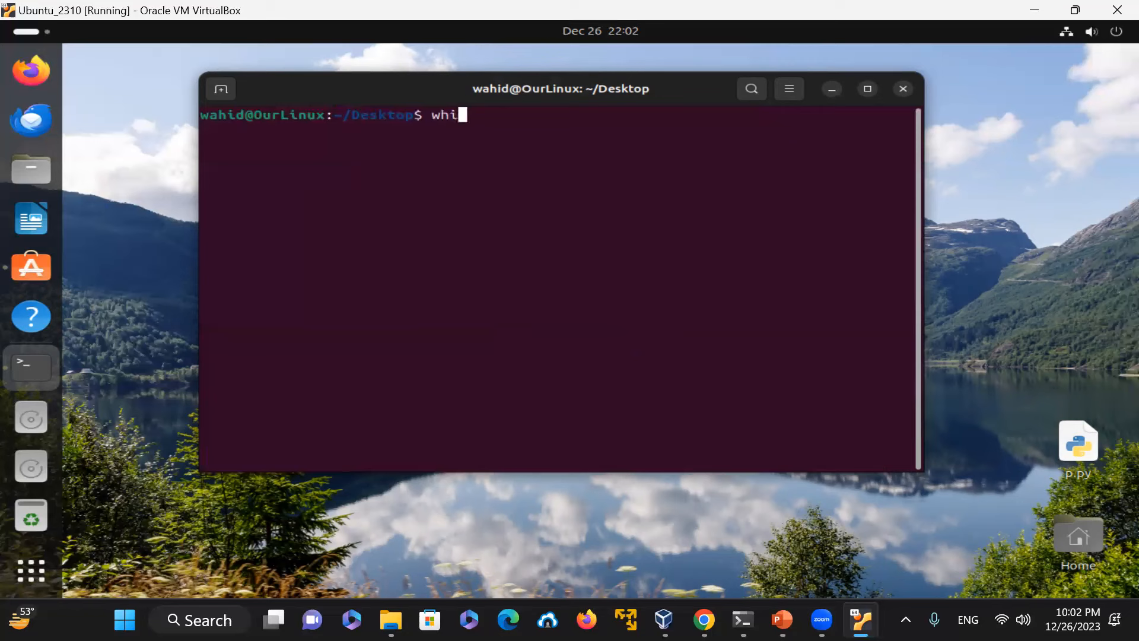
pyautogui.write('ch g++')
pyautogui.press('Return')
pyautogui.write('g++ --version')
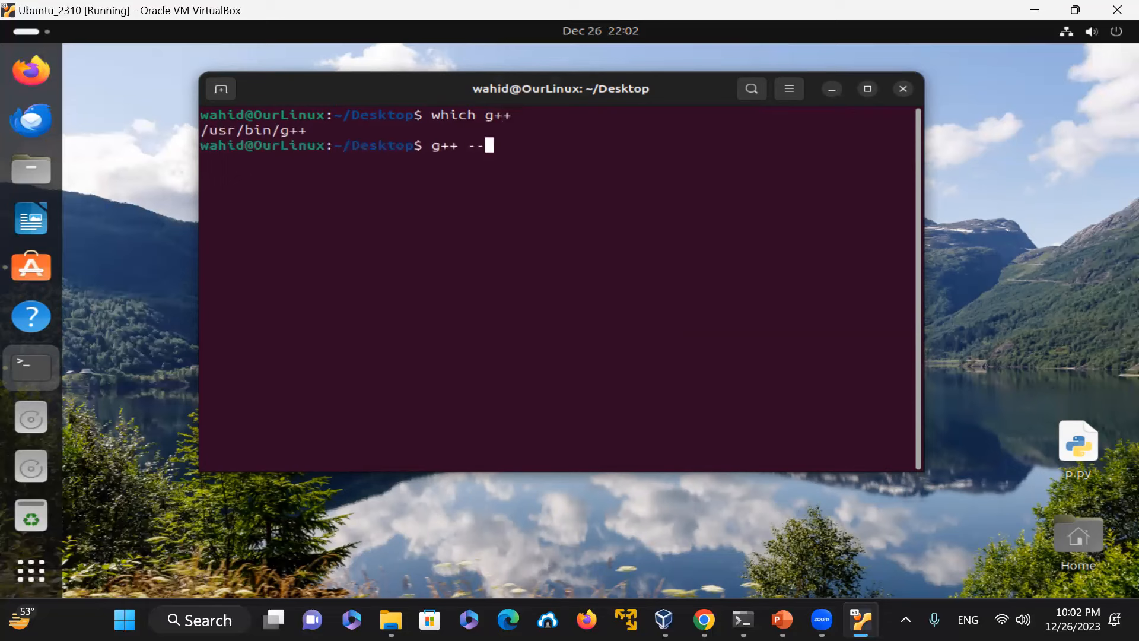
pyautogui.press('Return')
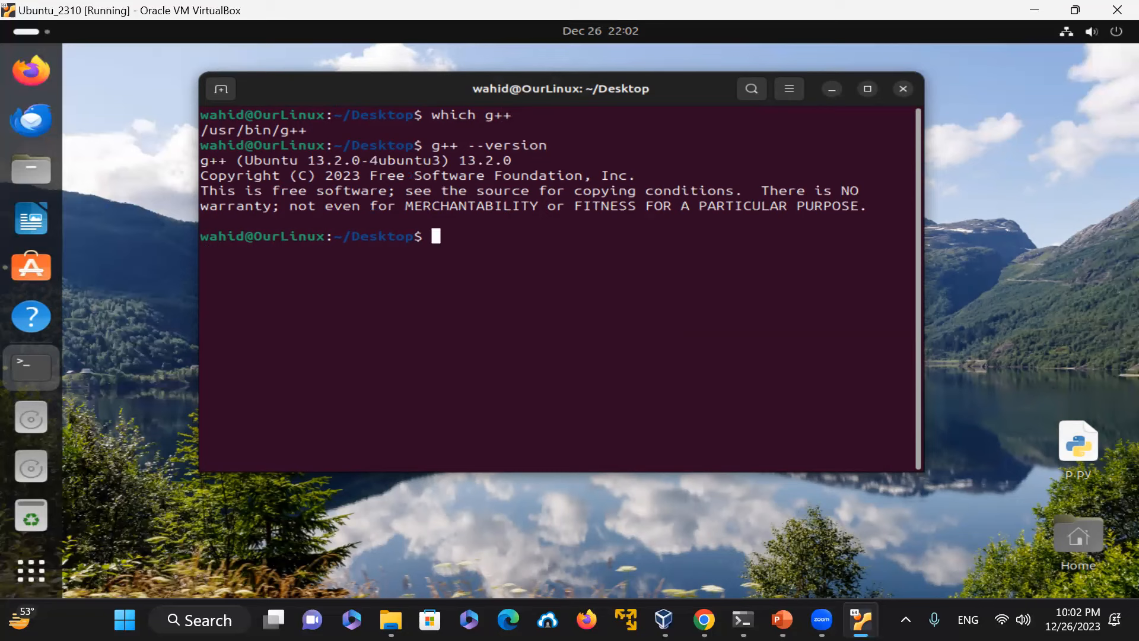
# Step: Check the Python version with python --version, python3 --version and python3 -V
pyautogui.write('python --version')
pyautogui.press('Return')
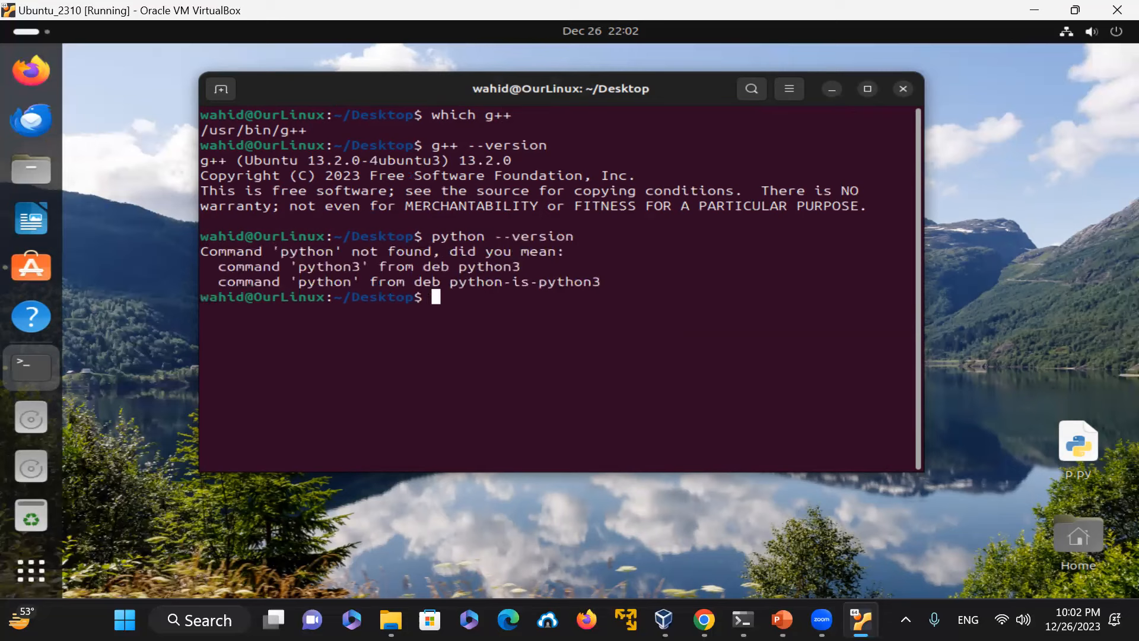
pyautogui.write('python3 --version')
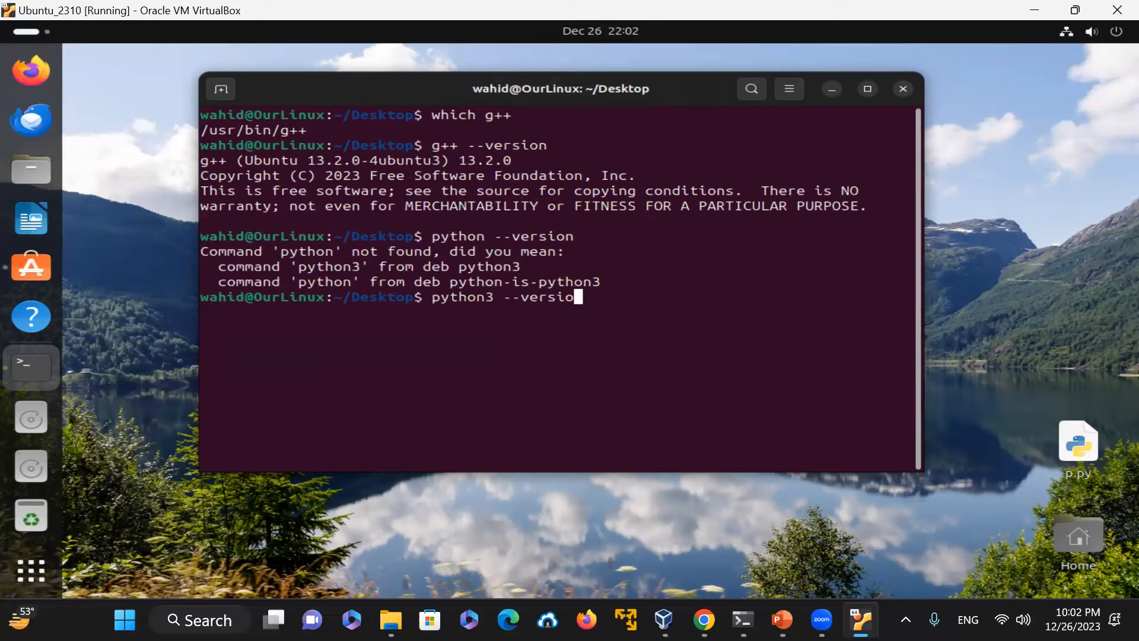
pyautogui.press('Return')
pyautogui.write('p')
pyautogui.press('BackSpace')
pyautogui.write('python3')
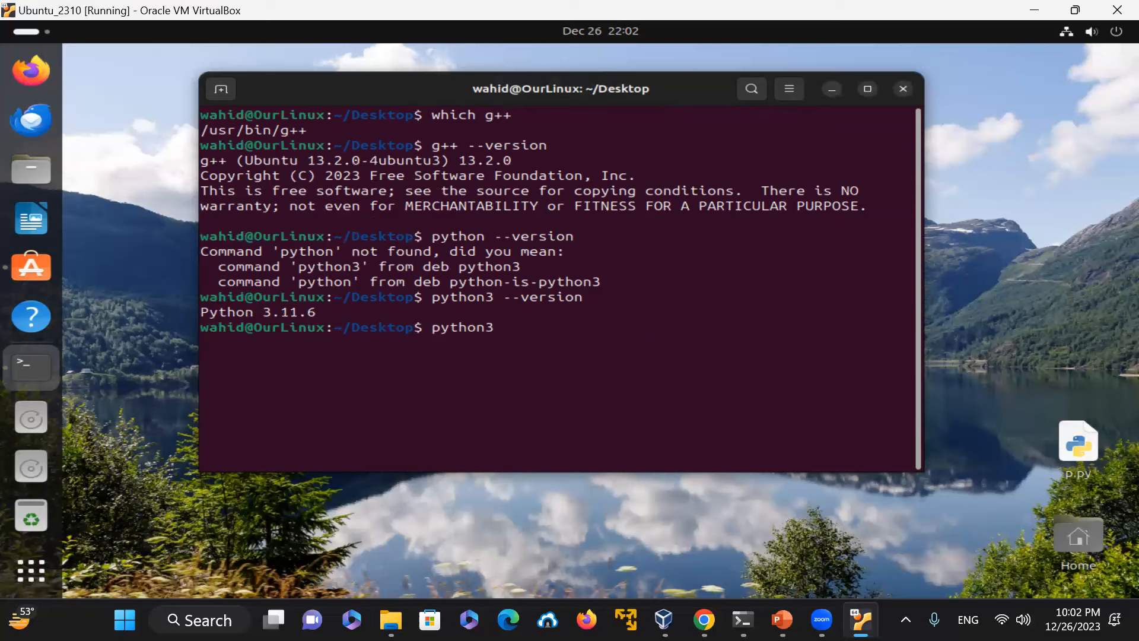
pyautogui.write(' -V')
pyautogui.press('Return')
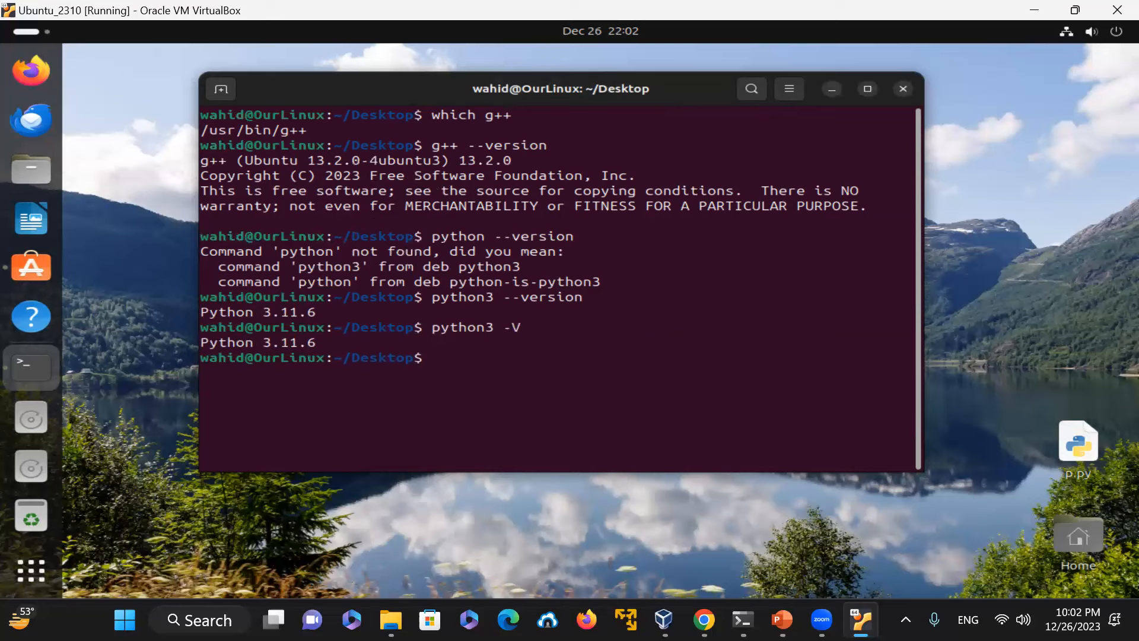
# Step: Query the python alias with alias python and locate Python 3 with which python3
pyautogui.write('alias python')
pyautogui.press('Return')
pyautogui.write('which pythion3')
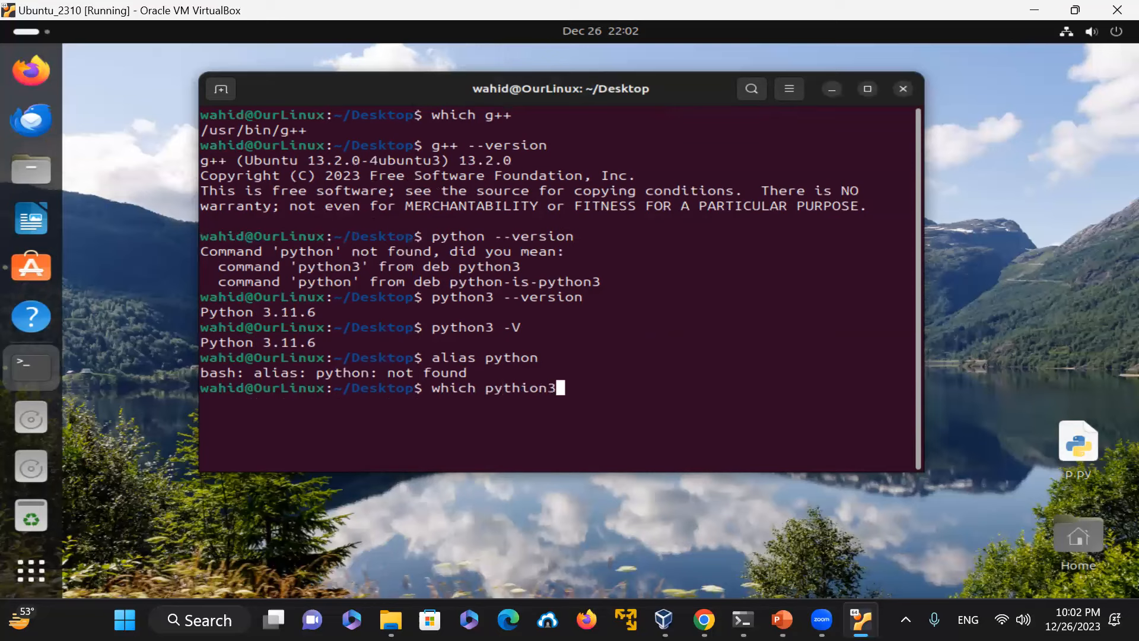
pyautogui.press('BackSpace')
pyautogui.press('BackSpace')
pyautogui.press('BackSpace')
pyautogui.press('BackSpace')
pyautogui.write('on3')
pyautogui.press('Return')
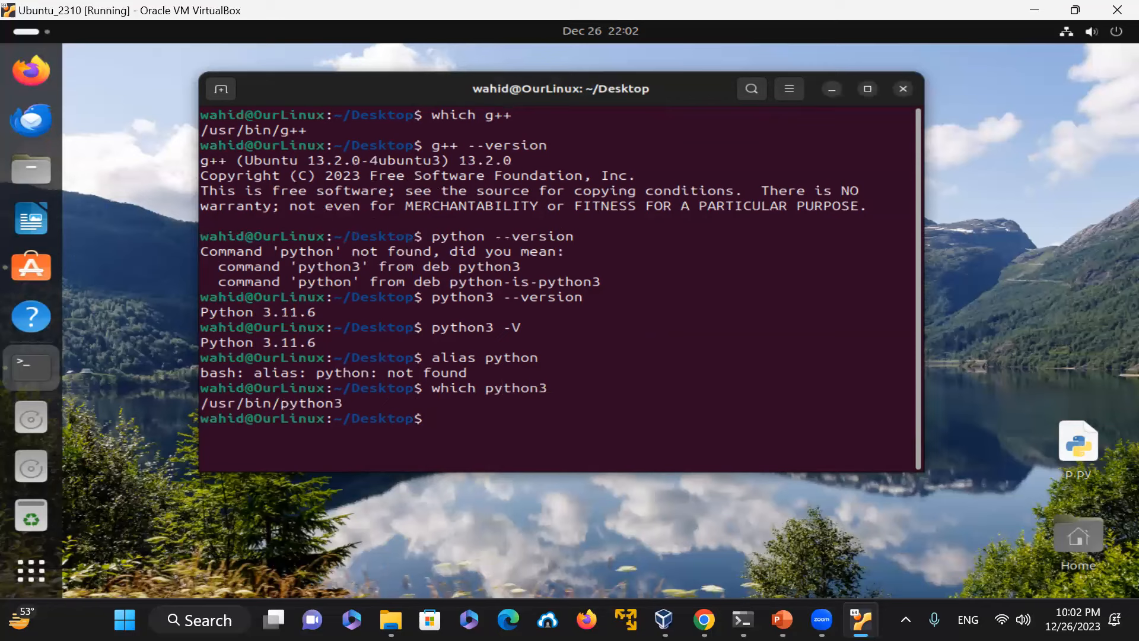
# Step: Create the alias python=python3 and check it with python --version
pyautogui.write('alias python=python3')
pyautogui.press('Return')
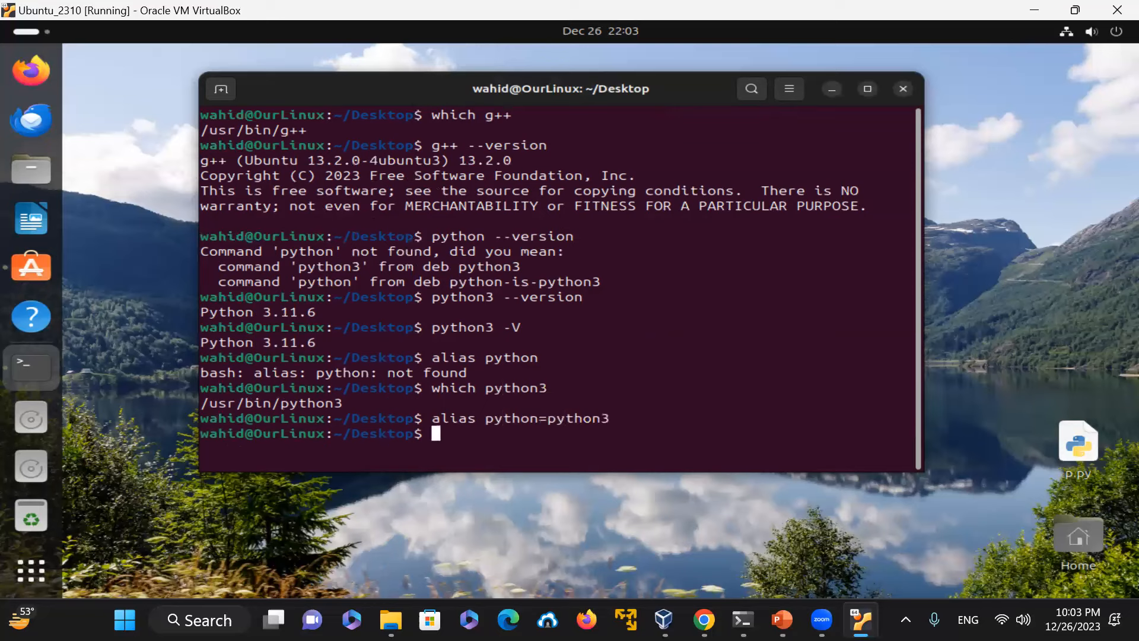
pyautogui.write('python --version')
pyautogui.press('Return')
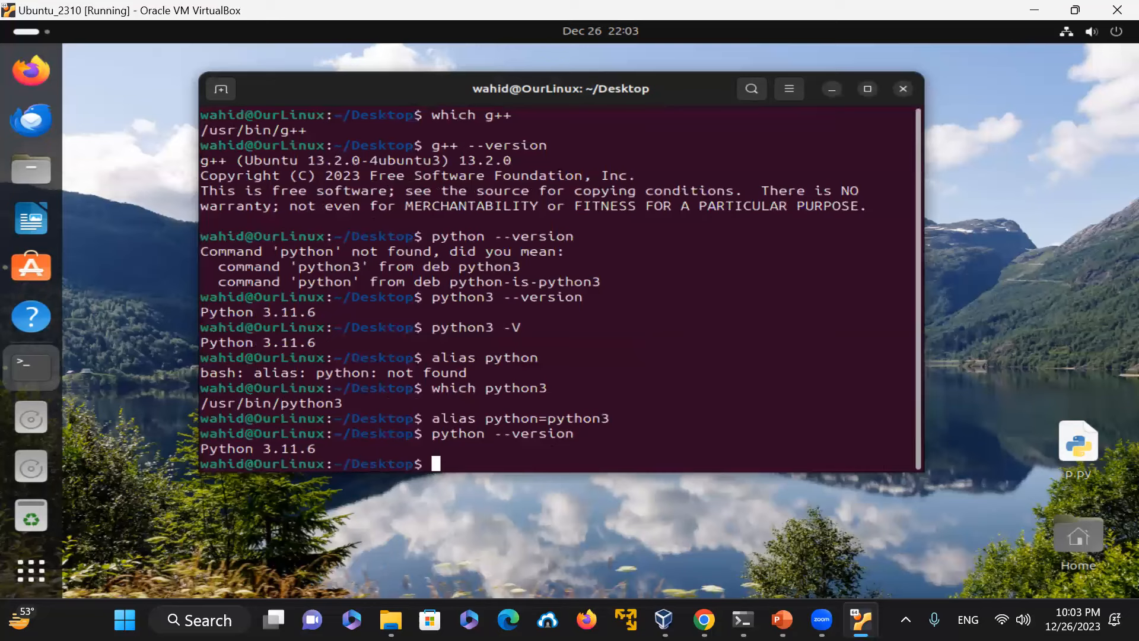
# Step: Print the working directory with pwd and clear the terminal
pyautogui.write('pwd')
pyautogui.press('Return')
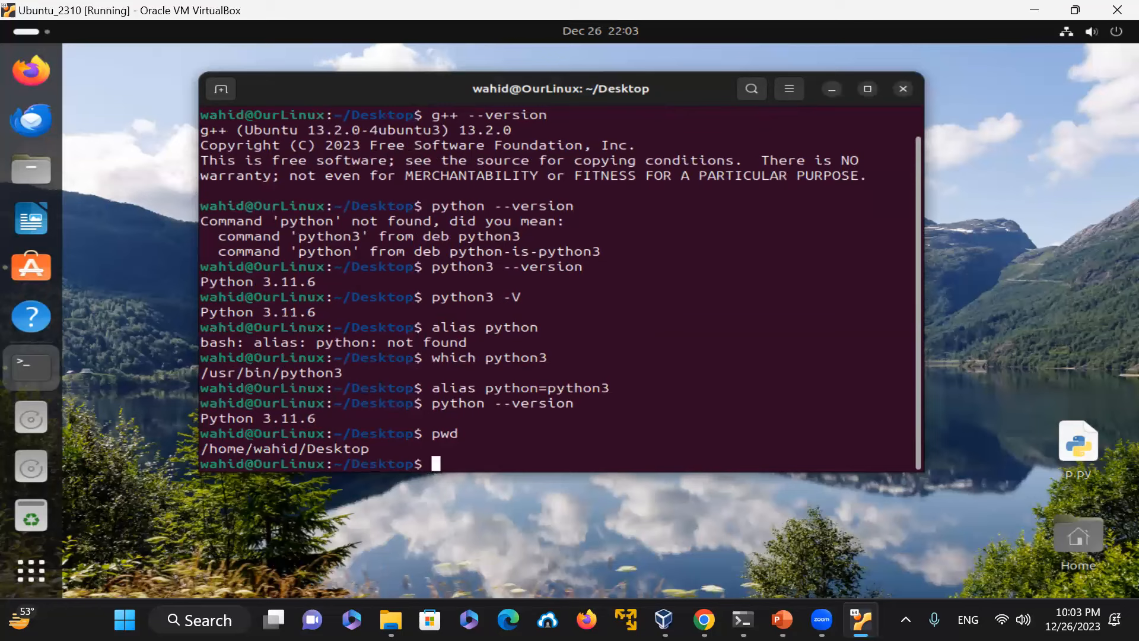
pyautogui.write('clear')
pyautogui.press('Return')
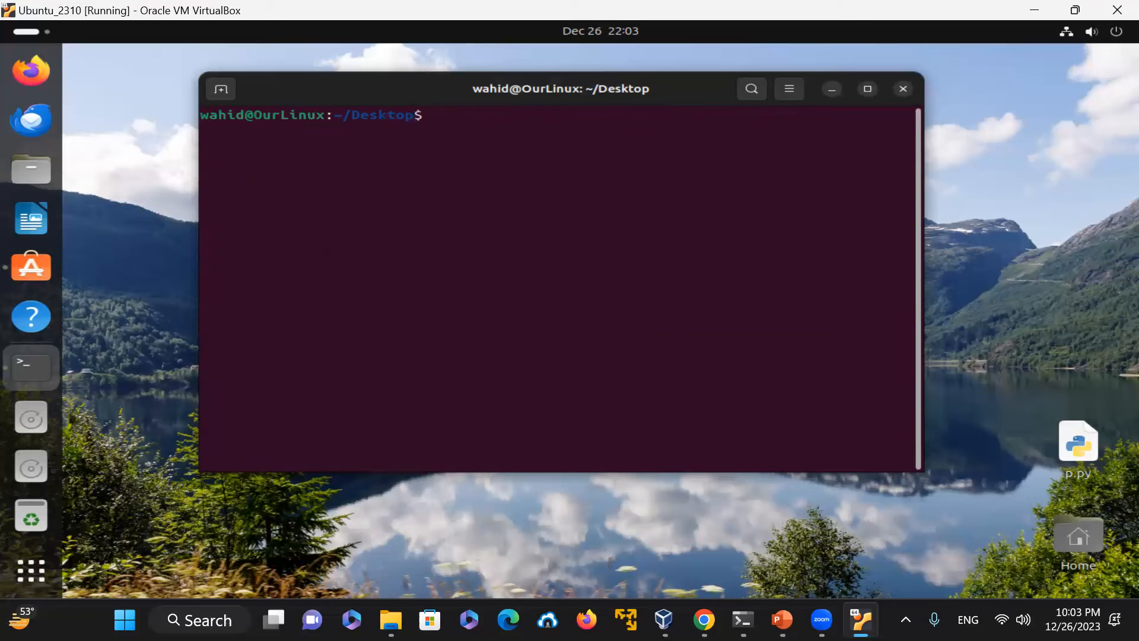
# Step: Show the current user's account entry with getent passwd $(id -un)
pyautogui.write('getent passwd $(uname -')
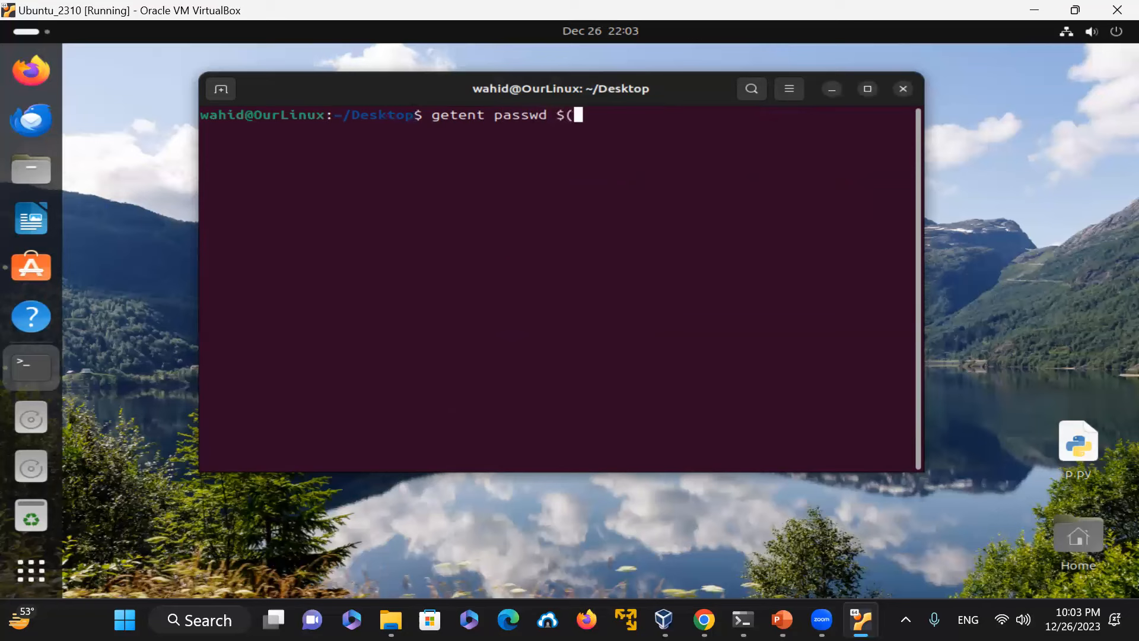
pyautogui.press('BackSpace')
pyautogui.press('BackSpace')
pyautogui.press('BackSpace')
pyautogui.press('BackSpace')
pyautogui.press('BackSpace')
pyautogui.press('BackSpace')
pyautogui.press('BackSpace')
pyautogui.write('id -un)')
pyautogui.press('Return')
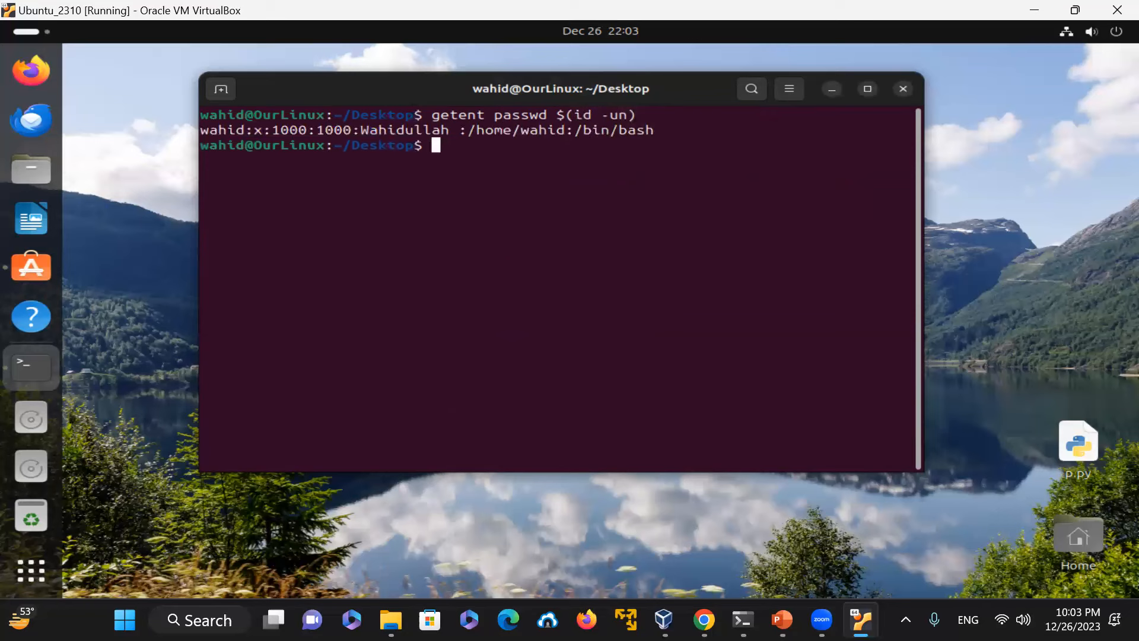
# Step: List running processes with ps and print the current shell with echo $SHELL
pyautogui.write('ps')
pyautogui.press('Return')
pyautogui.write('echo $SHELL')
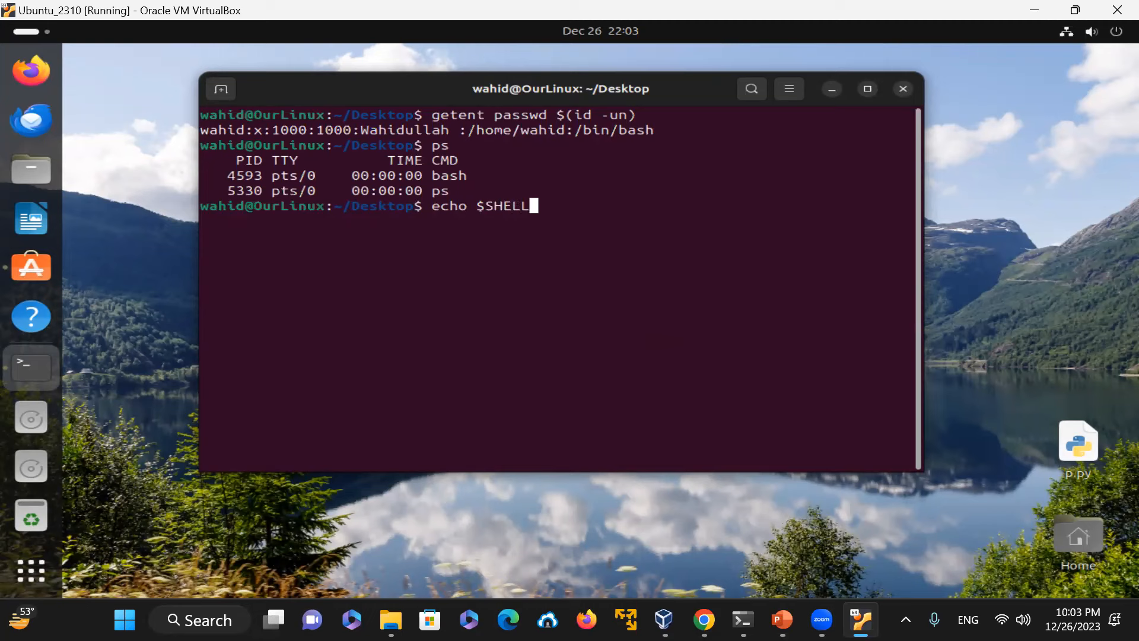
pyautogui.press('Return')
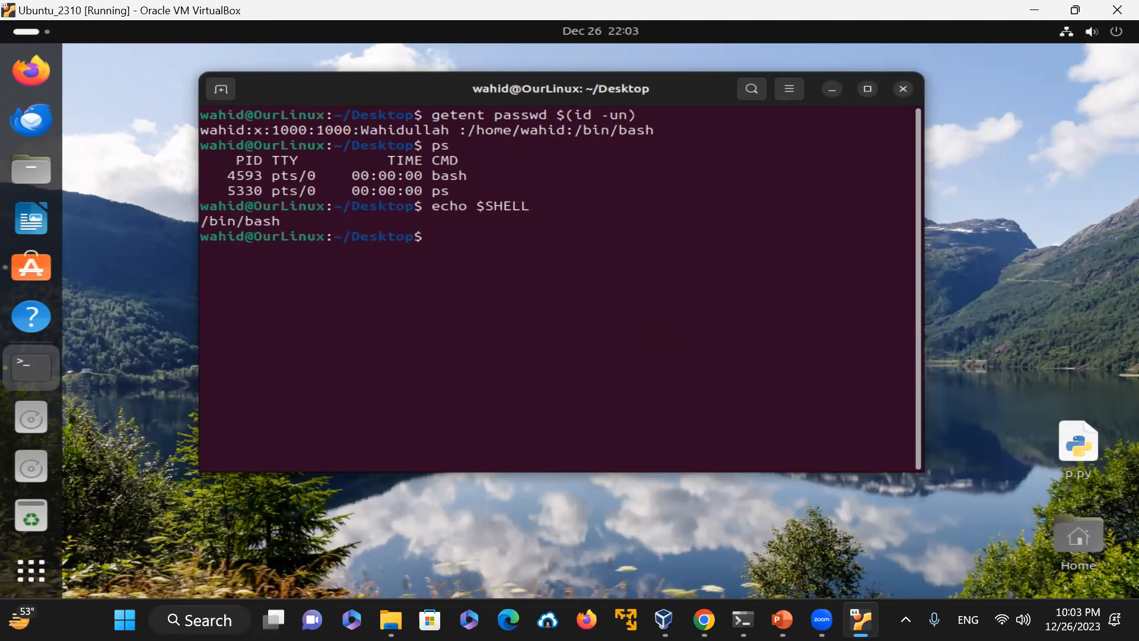
# Step: Try the uppercase commands PWD and CLEAR, then clear the terminal and run pwd
pyautogui.write('PWD')
pyautogui.press('Return')
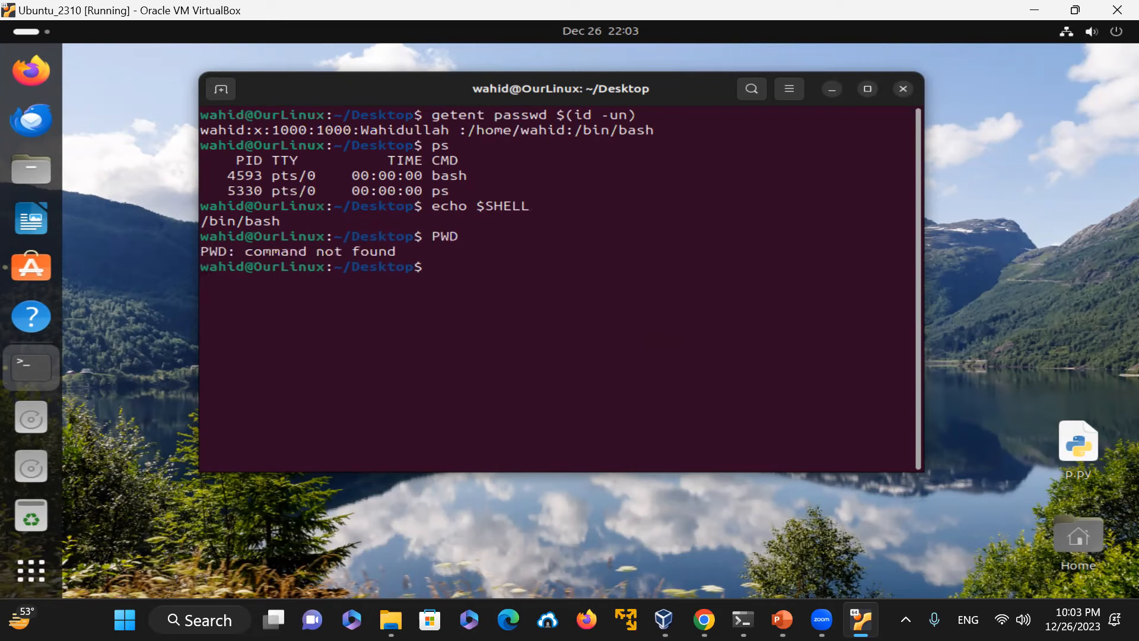
pyautogui.write('clear')
pyautogui.press('Return')
pyautogui.write('PWD')
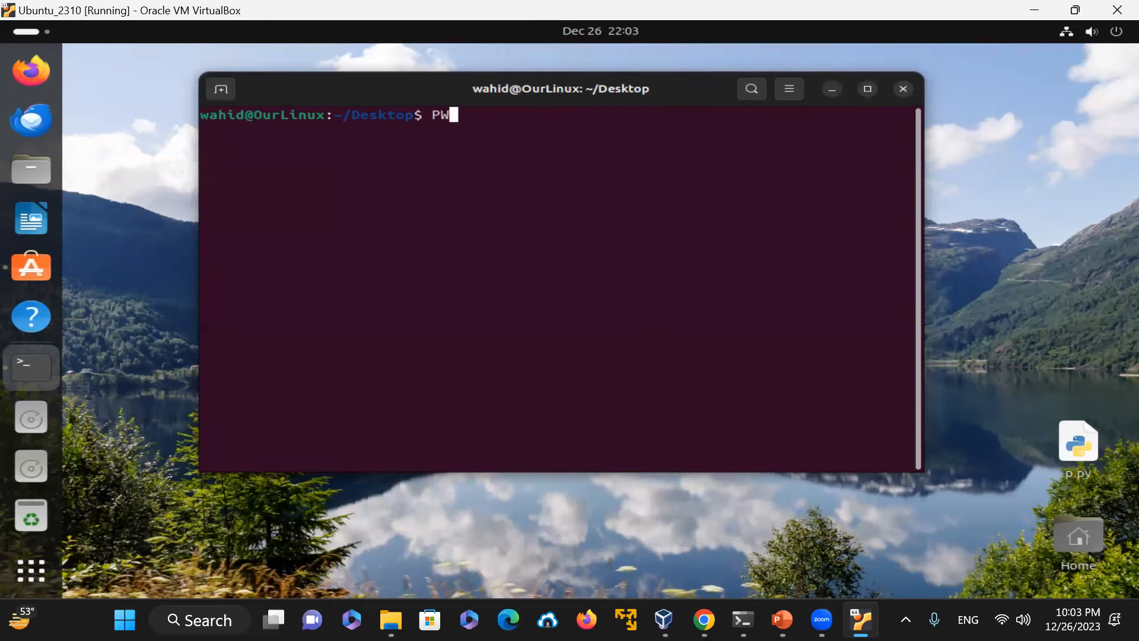
pyautogui.press('Return')
pyautogui.write('CLEAR')
pyautogui.press('Return')
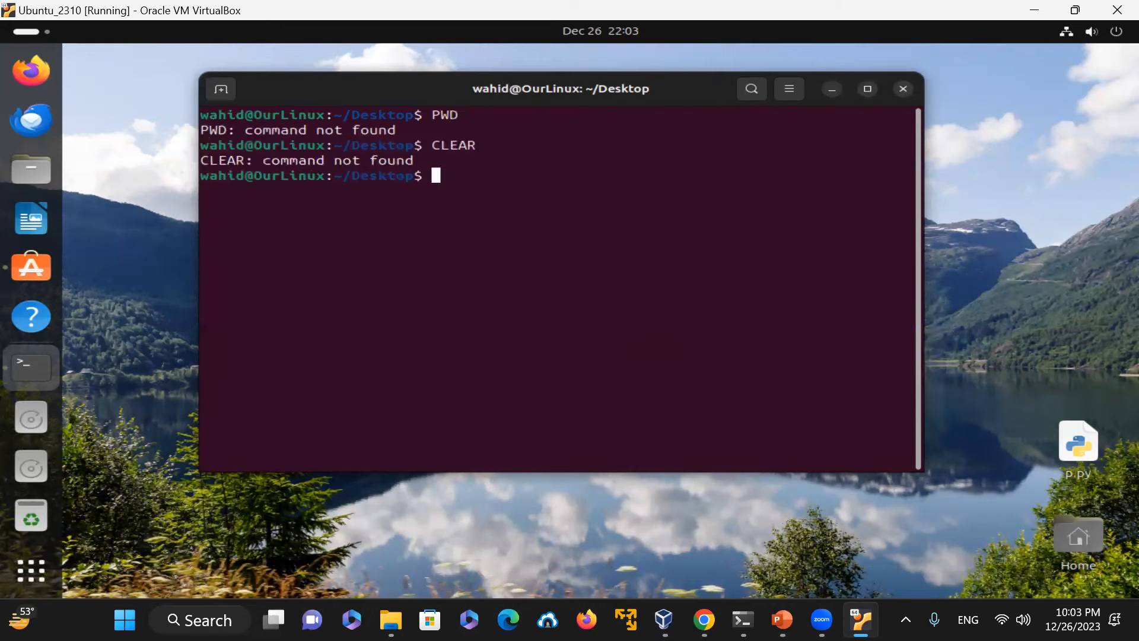
pyautogui.write('clear')
pyautogui.press('Return')
pyautogui.write('pwd')
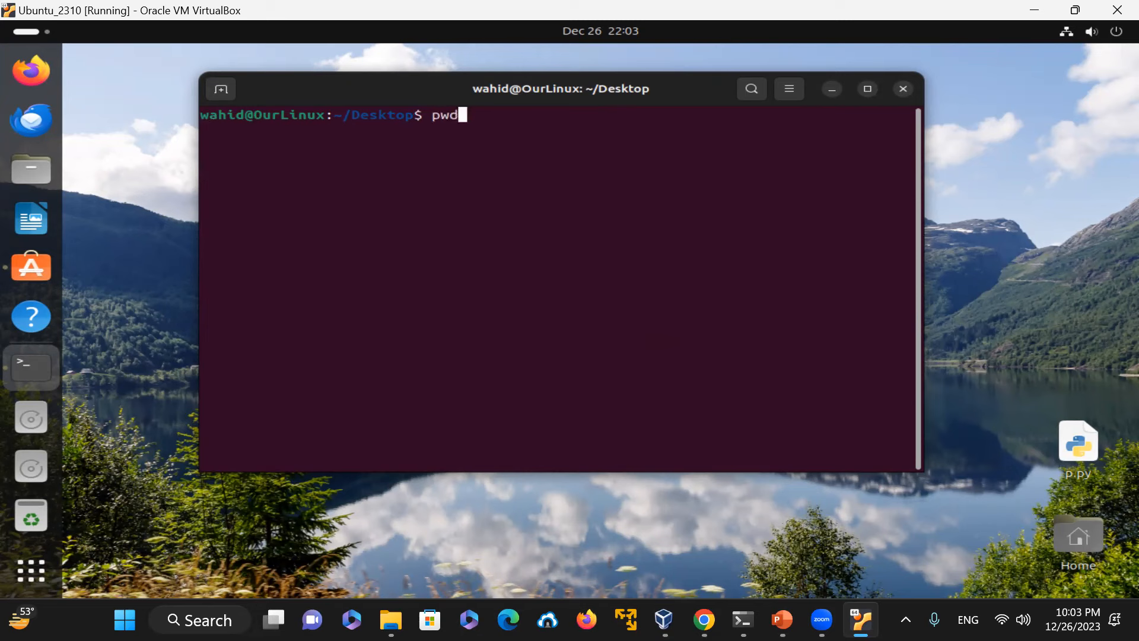
pyautogui.press('Return')
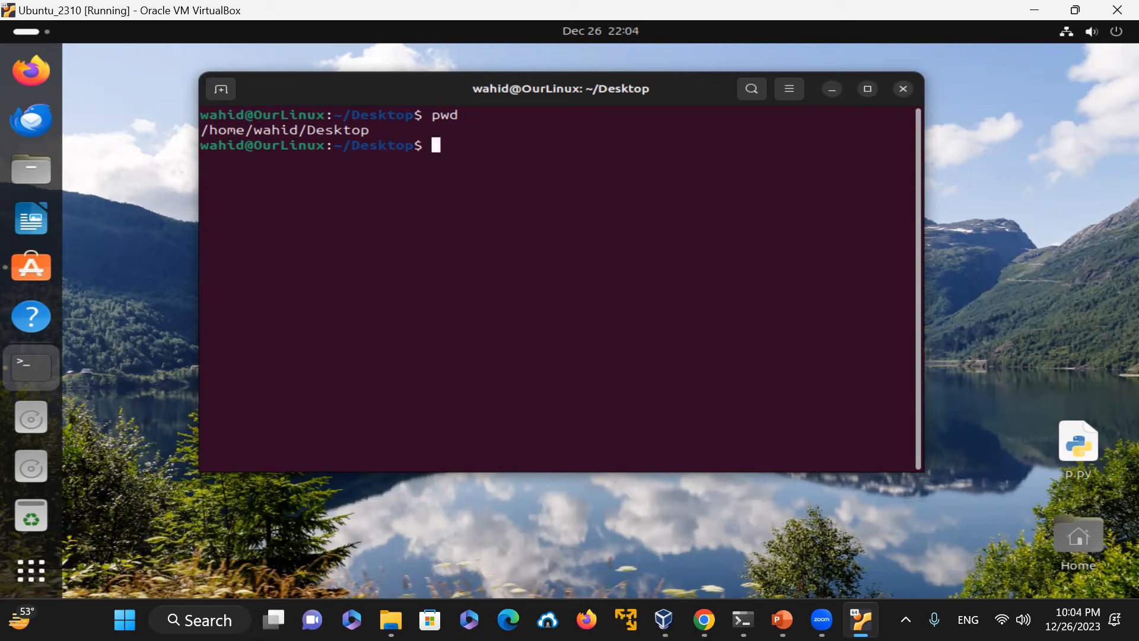
# Step: Change to the home directory with cd and print the path with pwd
pyautogui.write('ls -l')
pyautogui.press('BackSpace')
pyautogui.write('cd')
pyautogui.press('Return')
pyautogui.write('pwd')
pyautogui.press('Return')
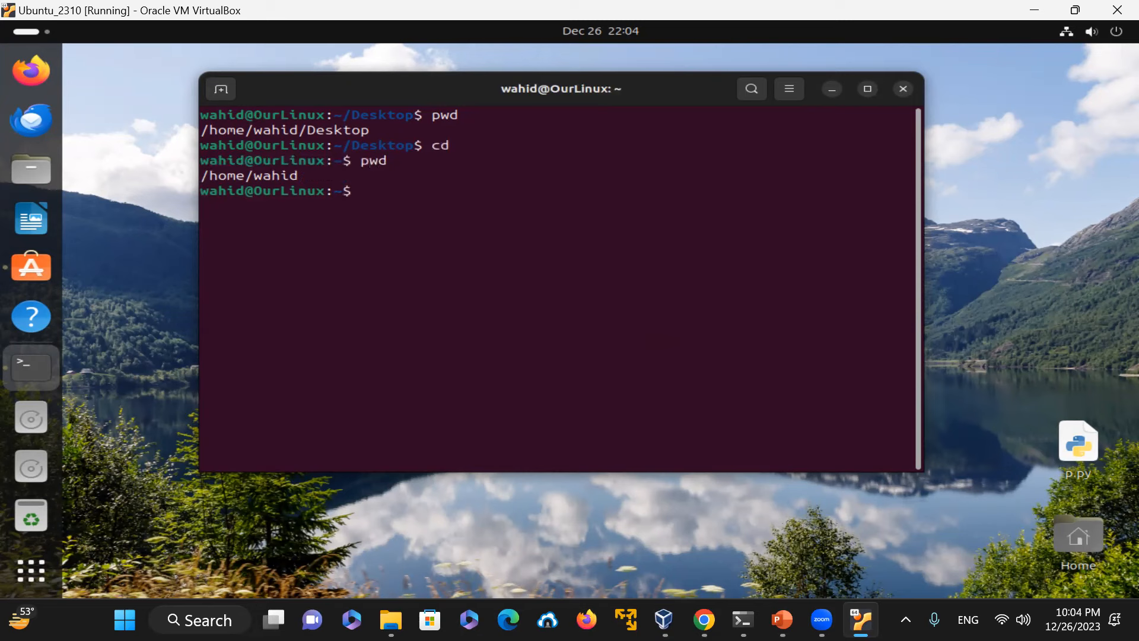
# Step: Try cd .bashrc and list all home directory files, including hidden ones, with ls -la
pyautogui.write('cd .bashrc')
pyautogui.press('Return')
pyautogui.write('ls')
pyautogui.press('BackSpace')
pyautogui.press('BackSpace')
pyautogui.write('ls -la')
pyautogui.press('Return')
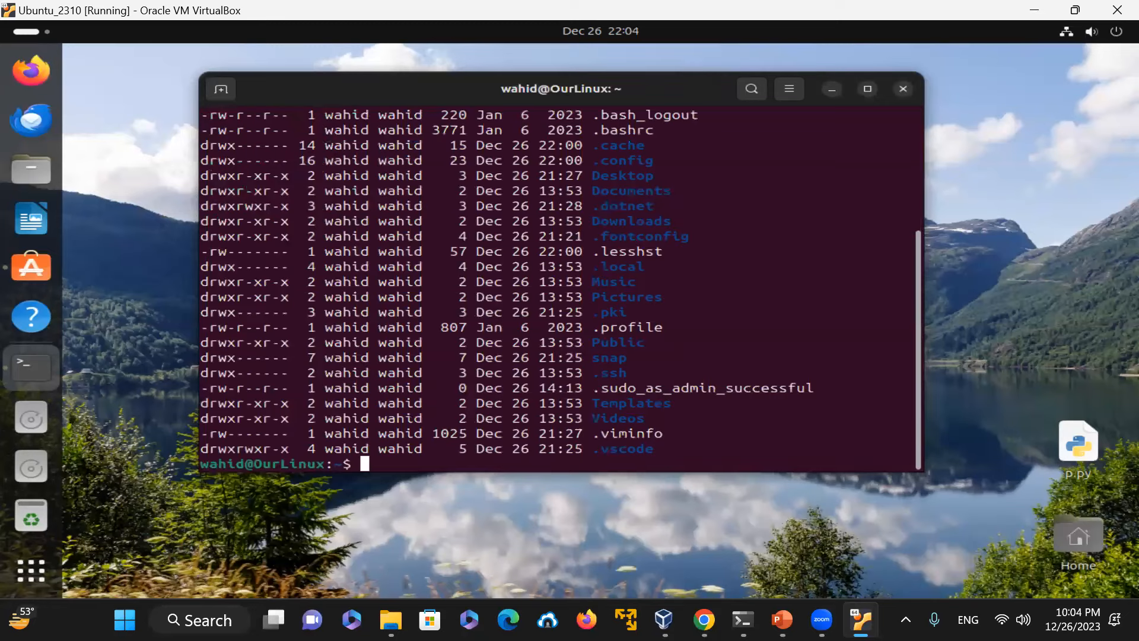
# Step: List the details of the .bashrc file with ls -la .bashrc
pyautogui.write('ls -l')
pyautogui.press('BackSpace')
pyautogui.write('a .bashrc')
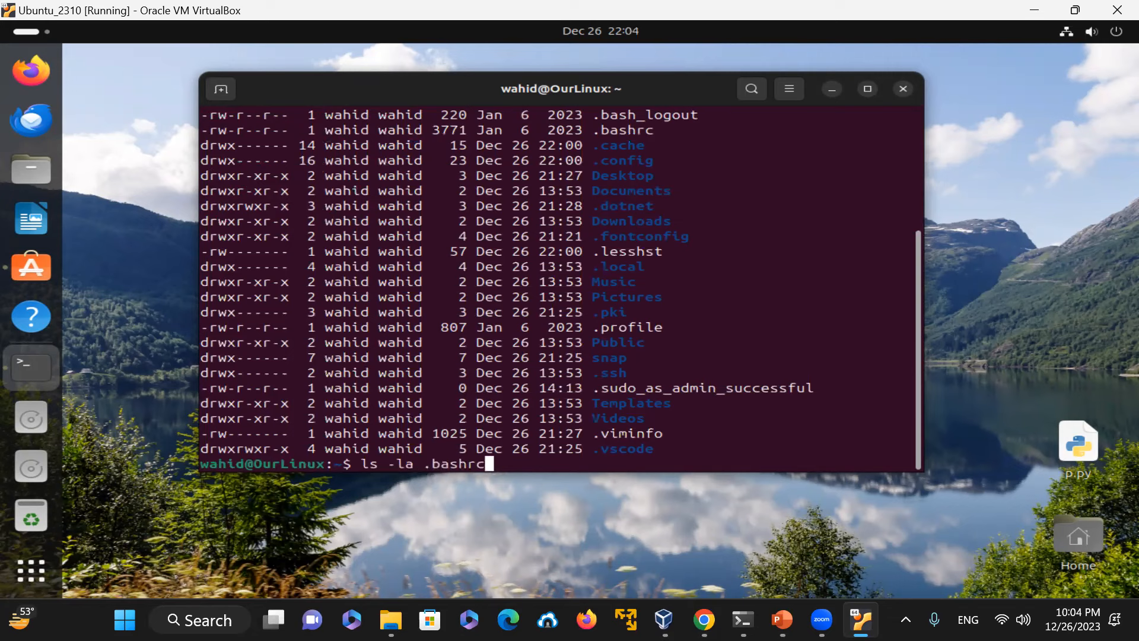
pyautogui.press('Return')
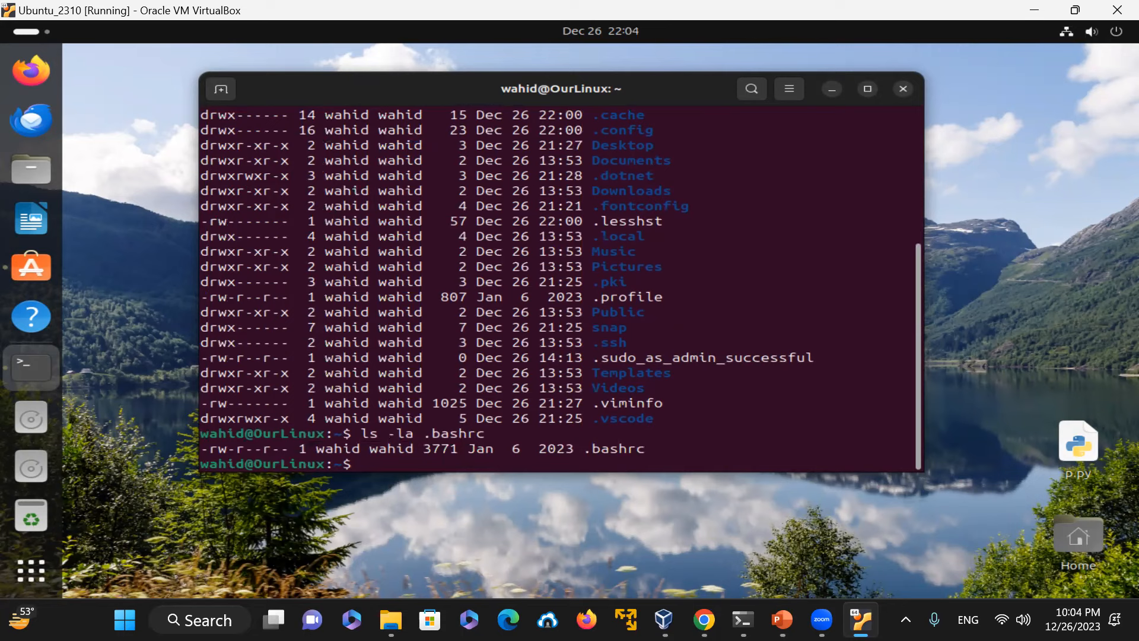
# Step: Open .bashrc in vim and search for alias definitions
pyautogui.write('vim .bashrc')
pyautogui.press('Return')
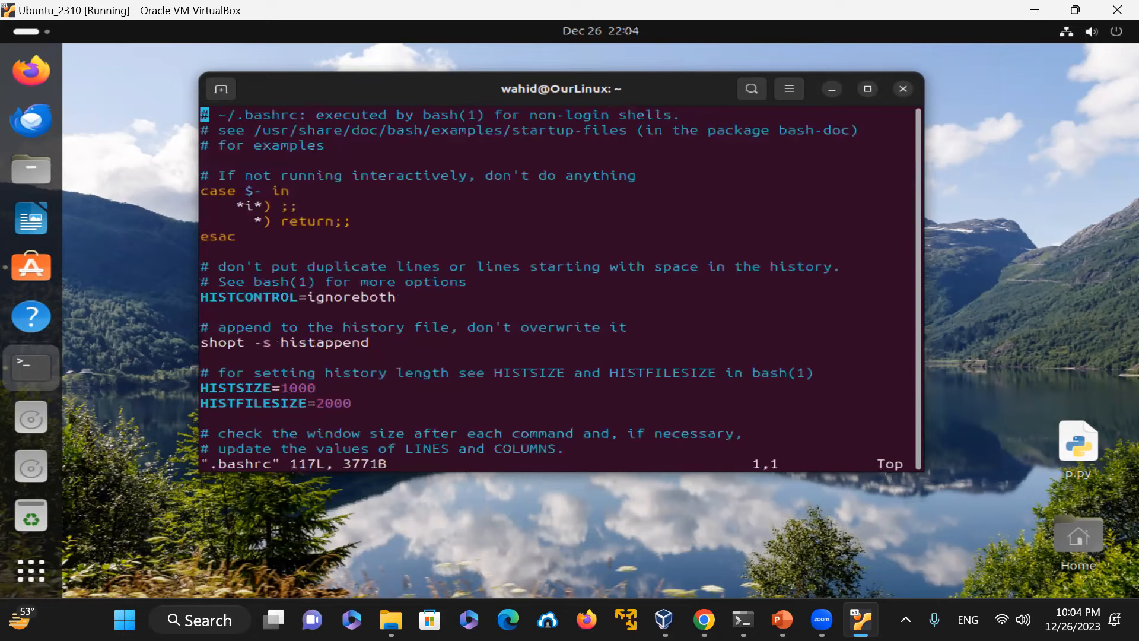
pyautogui.write('/')
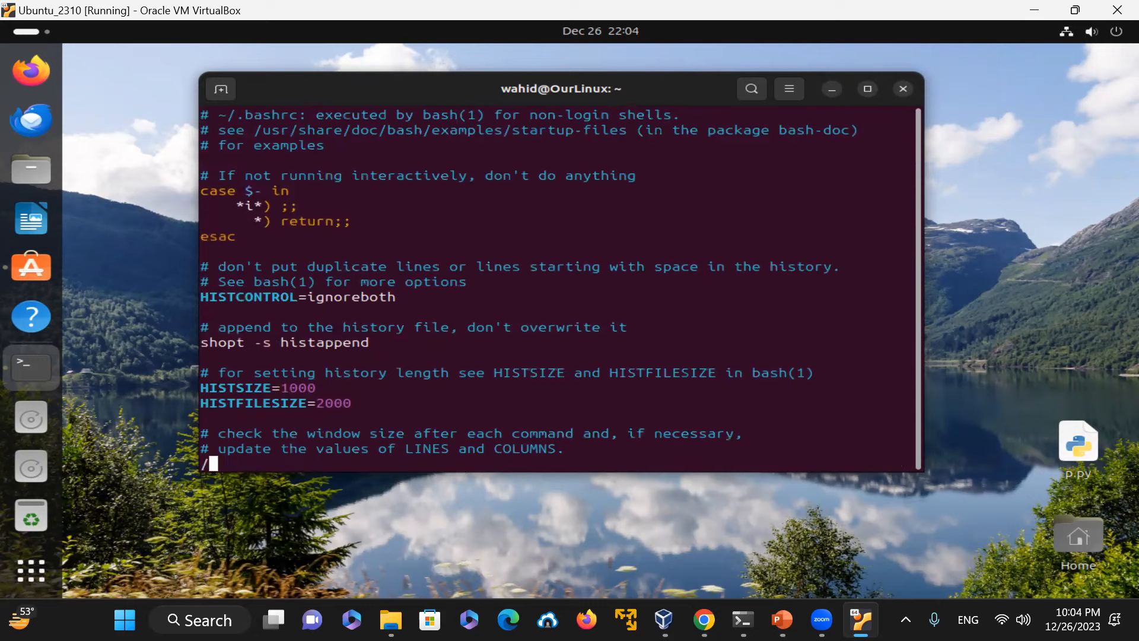
pyautogui.write('alias')
pyautogui.press('Return')
pyautogui.press('n')
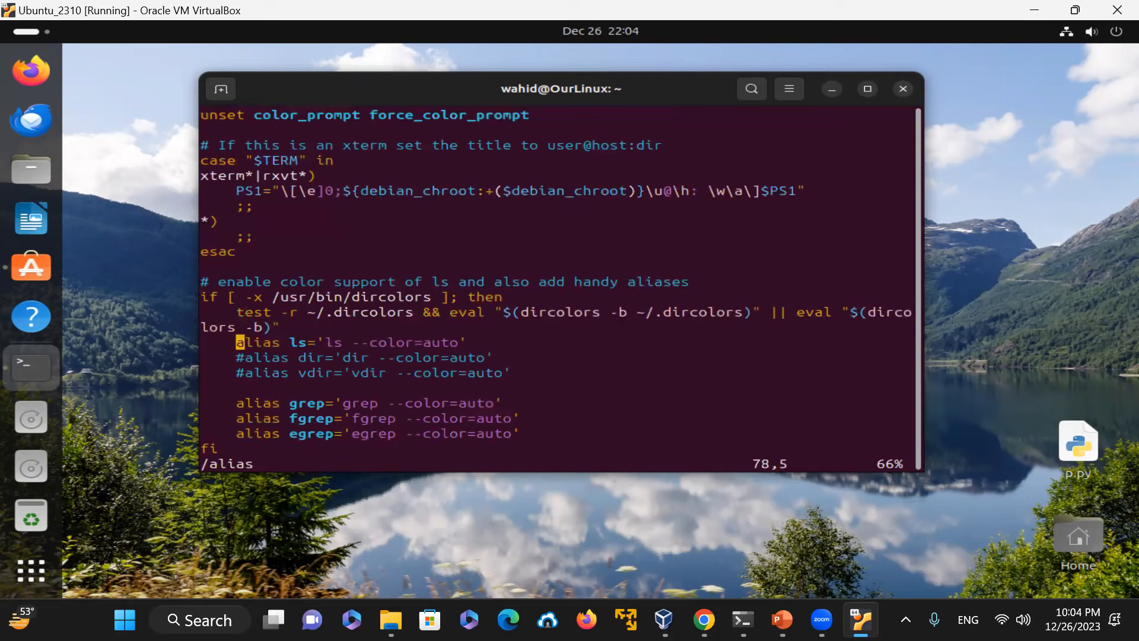
# Step: Add a new line alias python=python3 below the existing ls aliases in .bashrc
pyautogui.press('Down')
pyautogui.press('Down')
pyautogui.press('Down')
pyautogui.press('Down')
pyautogui.press('Down')
pyautogui.press('Down')
pyautogui.press('Down')
pyautogui.press('Down')
pyautogui.press('Down')
pyautogui.press('Down')
pyautogui.press('Down')
pyautogui.press('Down')
pyautogui.press('Down')
pyautogui.press('Down')
pyautogui.press('Down')
pyautogui.press('Down')
pyautogui.press('Down')
pyautogui.press('Up')
pyautogui.press('Up')
pyautogui.press('Up')
pyautogui.press('Up')
pyautogui.press('Up')
pyautogui.press('Up')
pyautogui.press('Up')
pyautogui.press('Up')
pyautogui.press('Up')
pyautogui.press('Up')
pyautogui.press('Down')
pyautogui.press('Down')
pyautogui.press('Down')
pyautogui.press('Down')
pyautogui.press('Down')
pyautogui.press('Down')
pyautogui.press('Down')
pyautogui.press('Down')
pyautogui.write('oalias python')
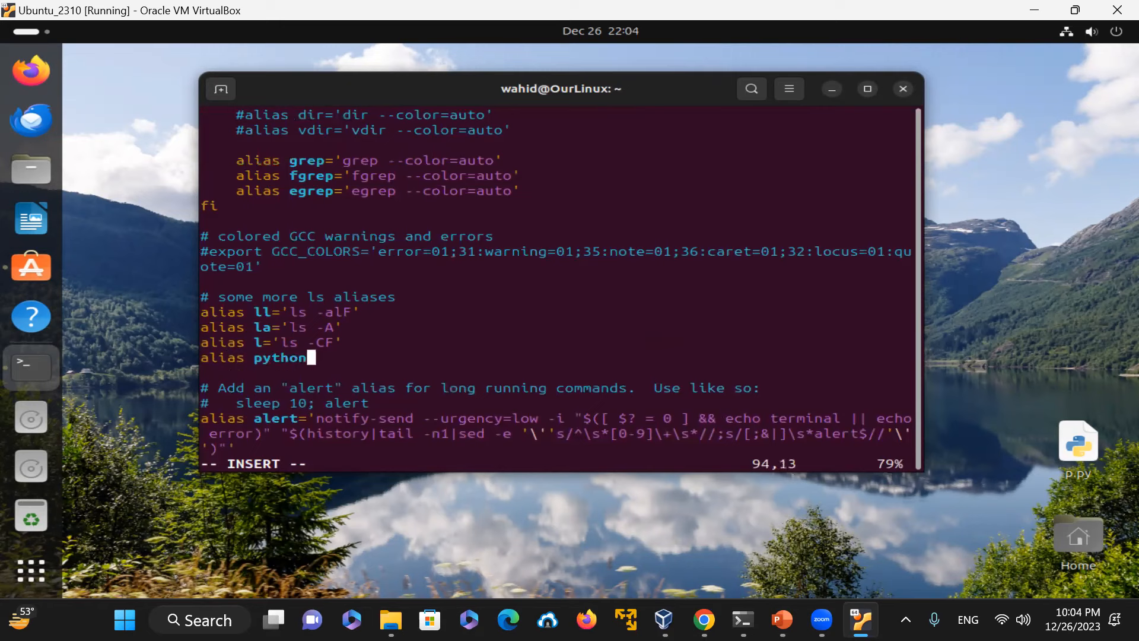
pyautogui.write('=python')
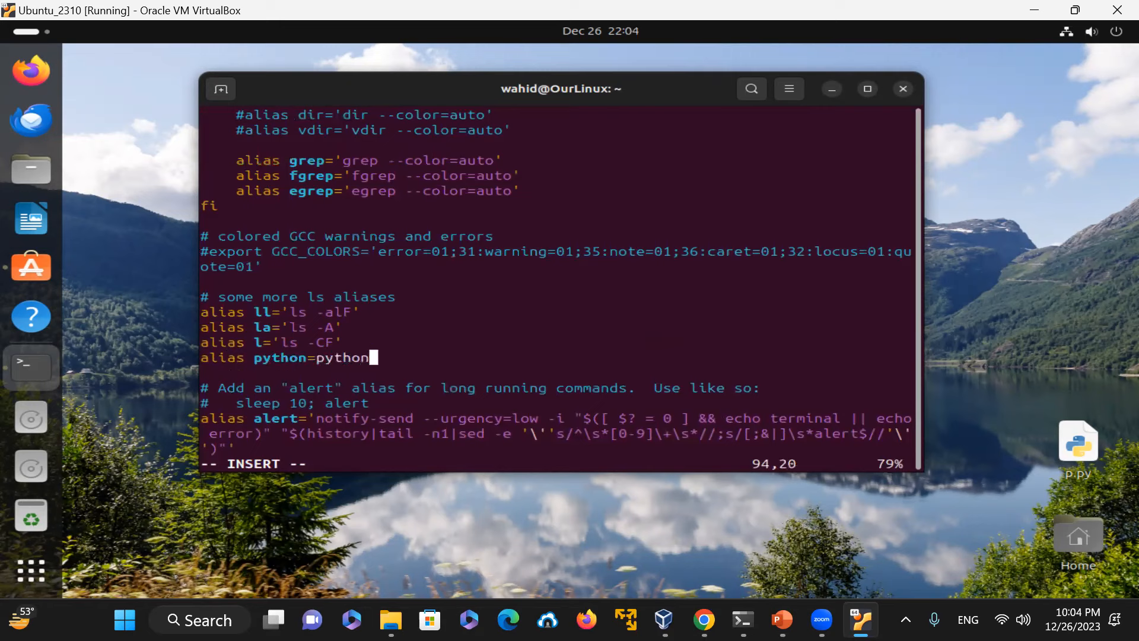
pyautogui.write('3')
# Step: Wrap python3 in single quotes in the new python alias line
pyautogui.press('Escape')
pyautogui.press('Left')
pyautogui.press('Left')
pyautogui.press('Left')
pyautogui.press('Left')
pyautogui.press('Left')
pyautogui.press('Left')
pyautogui.write("i'")
pyautogui.press('Escape')
pyautogui.press('Right')
pyautogui.press('Right')
pyautogui.press('Right')
pyautogui.press('Right')
pyautogui.press('Right')
pyautogui.press('Right')
pyautogui.press('Right')
pyautogui.write('a')
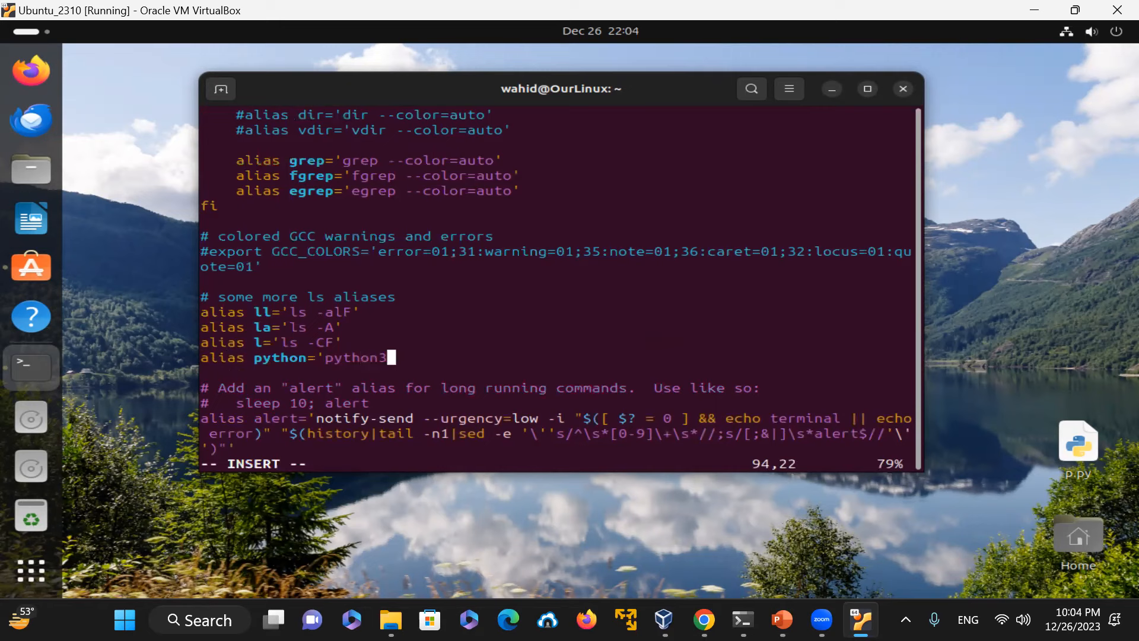
pyautogui.write("'")
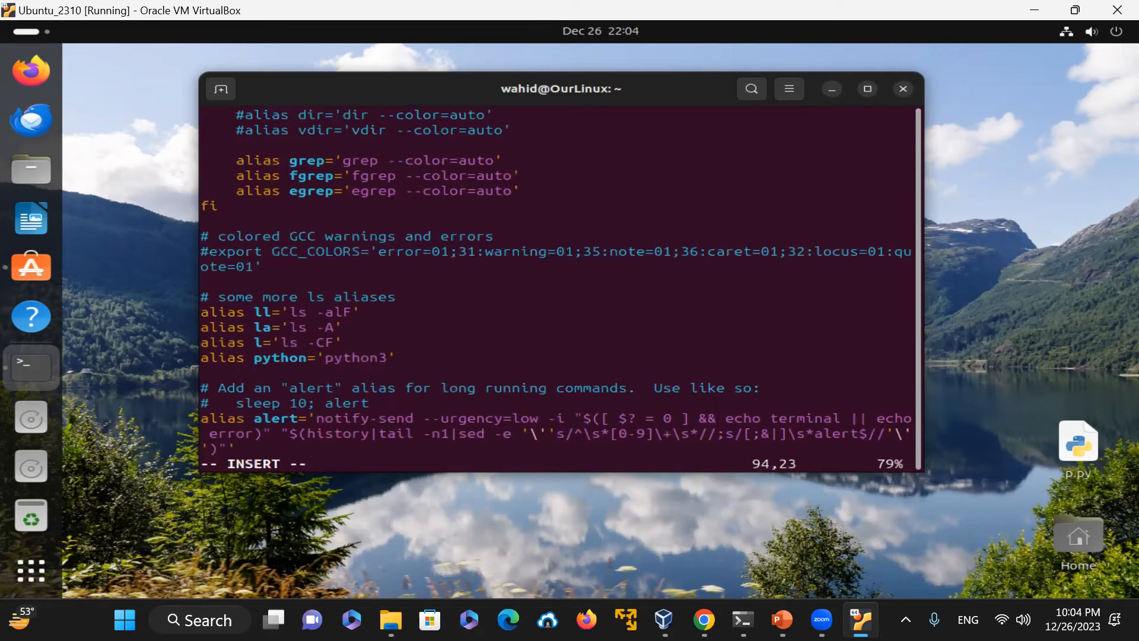
# Step: Save .bashrc, quit vim with :wq, and exit the terminal
pyautogui.press('Escape')
pyautogui.write(':wq')
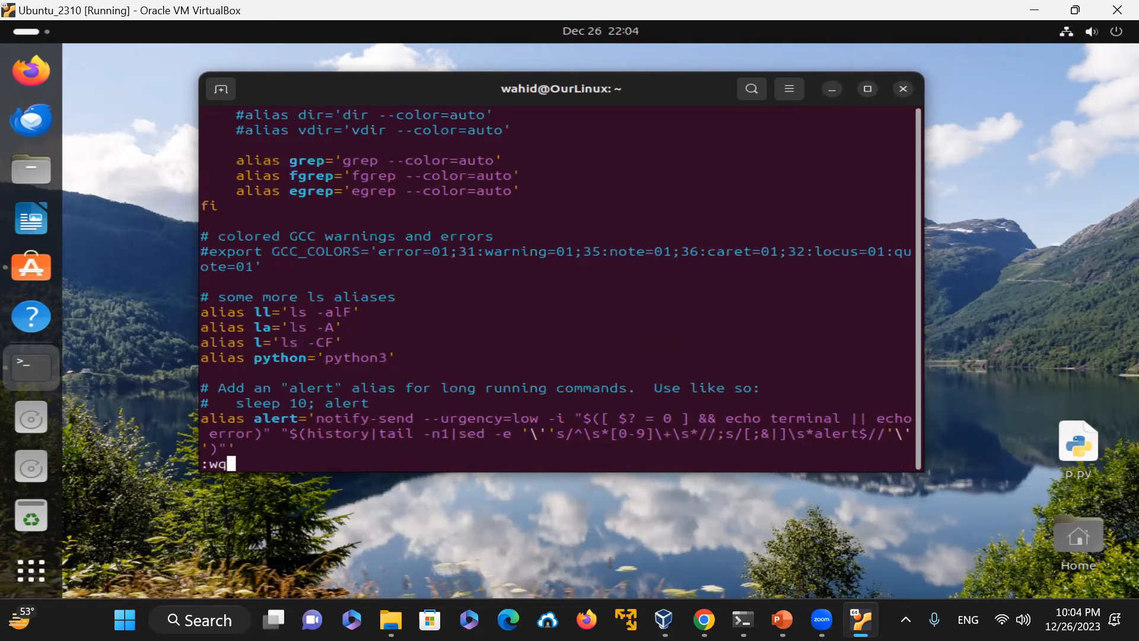
pyautogui.press('Return')
pyautogui.write('exit')
pyautogui.press('Return')
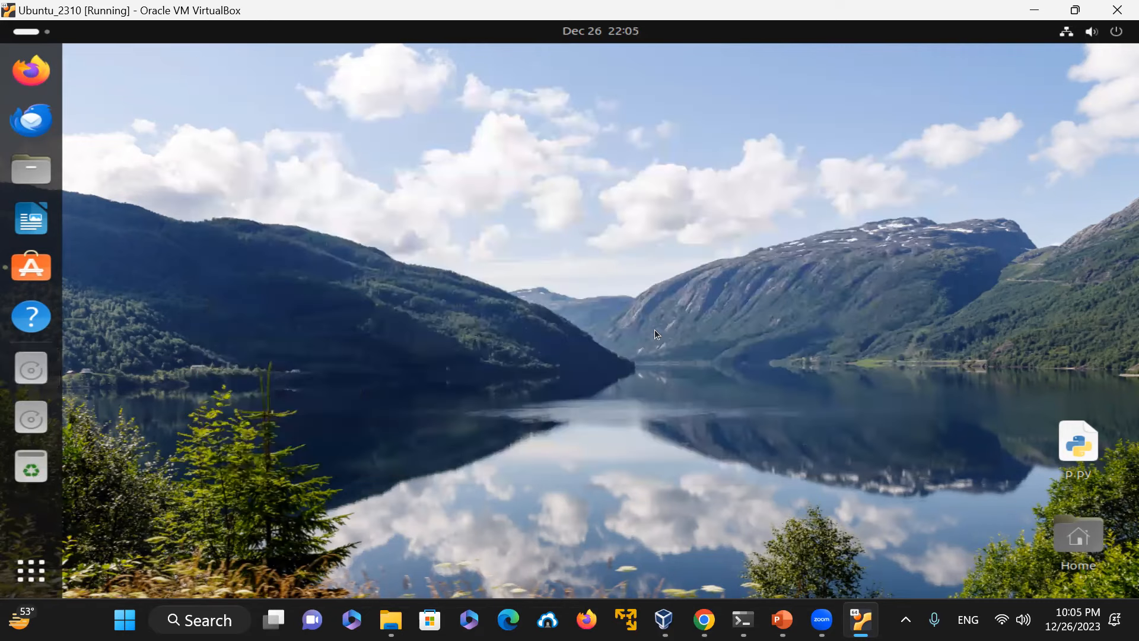
# Step: Open a terminal from the desktop and print the working directory with pwd
pyautogui.rightClick(468, 248)
pyautogui.click(501, 318)
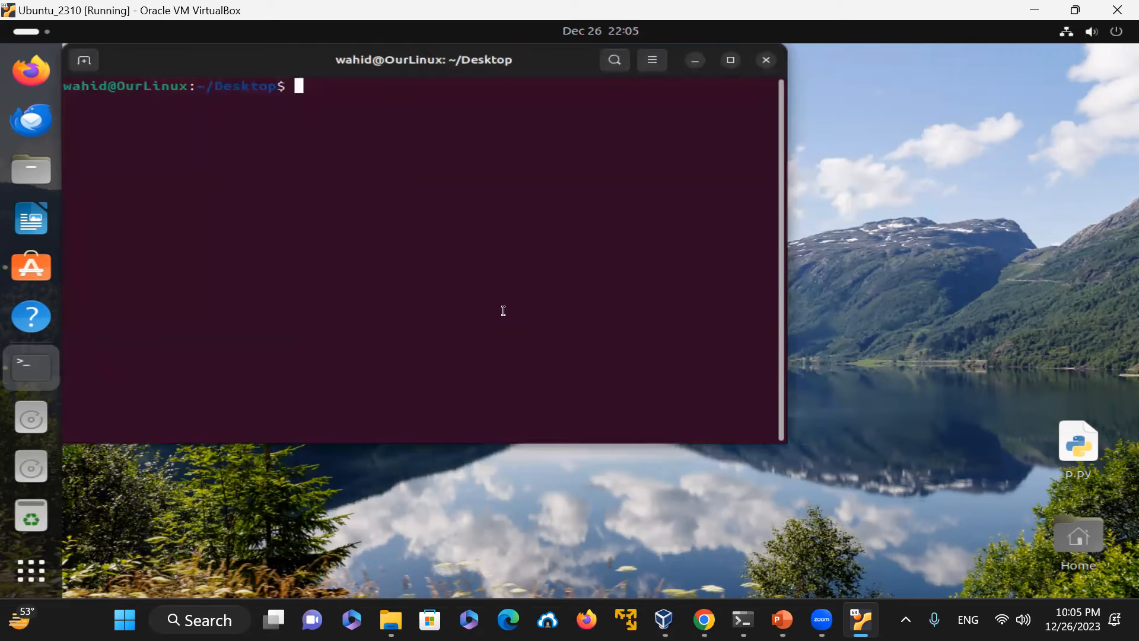
pyautogui.write('pwd')
pyautogui.press('Return')
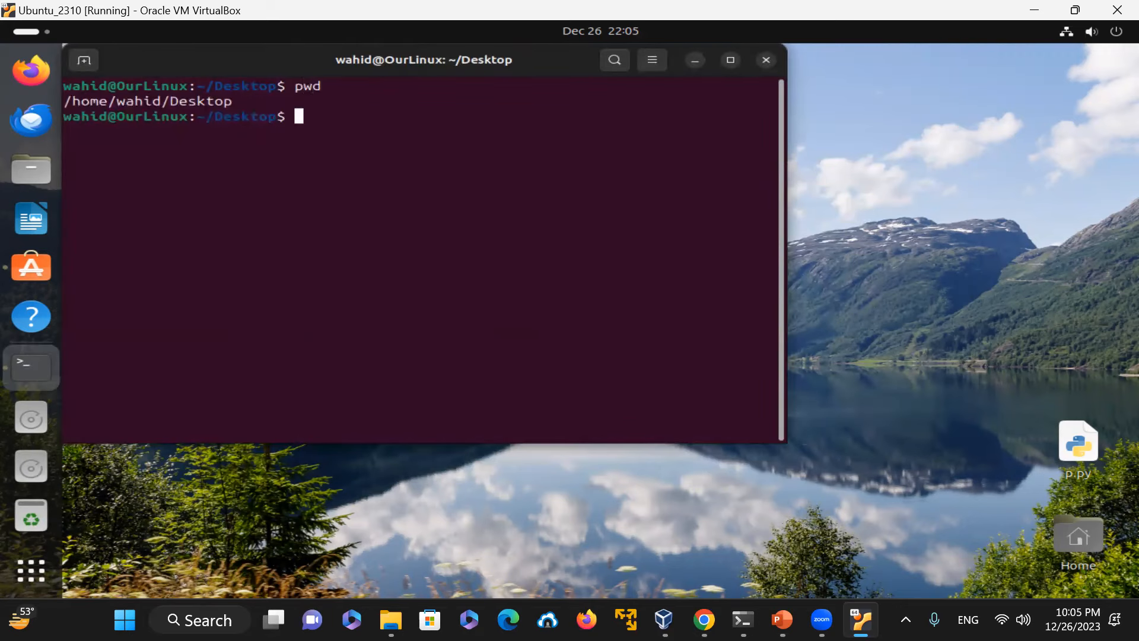
# Step: Change to the home directory and source the file with . .bashrc
pyautogui.write('cd')
pyautogui.press('Return')
pyautogui.write('. ./bashrc')
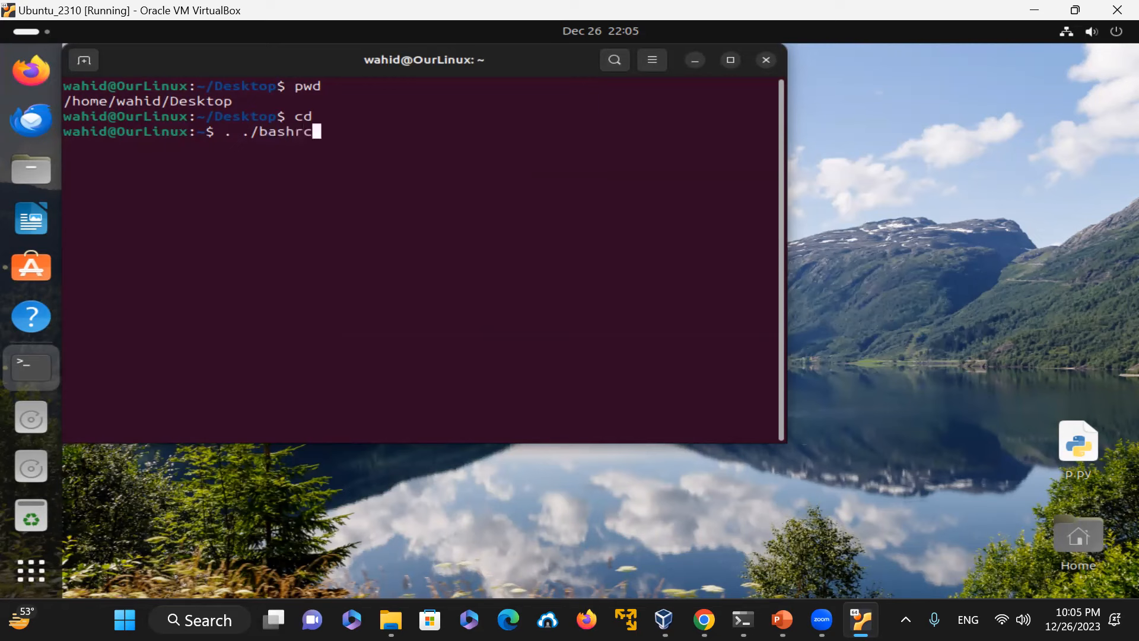
pyautogui.press('Return')
pyautogui.press('Up')
pyautogui.press('Left')
pyautogui.press('Left')
pyautogui.press('Left')
pyautogui.press('Left')
pyautogui.press('Left')
pyautogui.press('Left')
pyautogui.press('Left')
pyautogui.press('Right')
pyautogui.press('BackSpace')
pyautogui.press('Return')
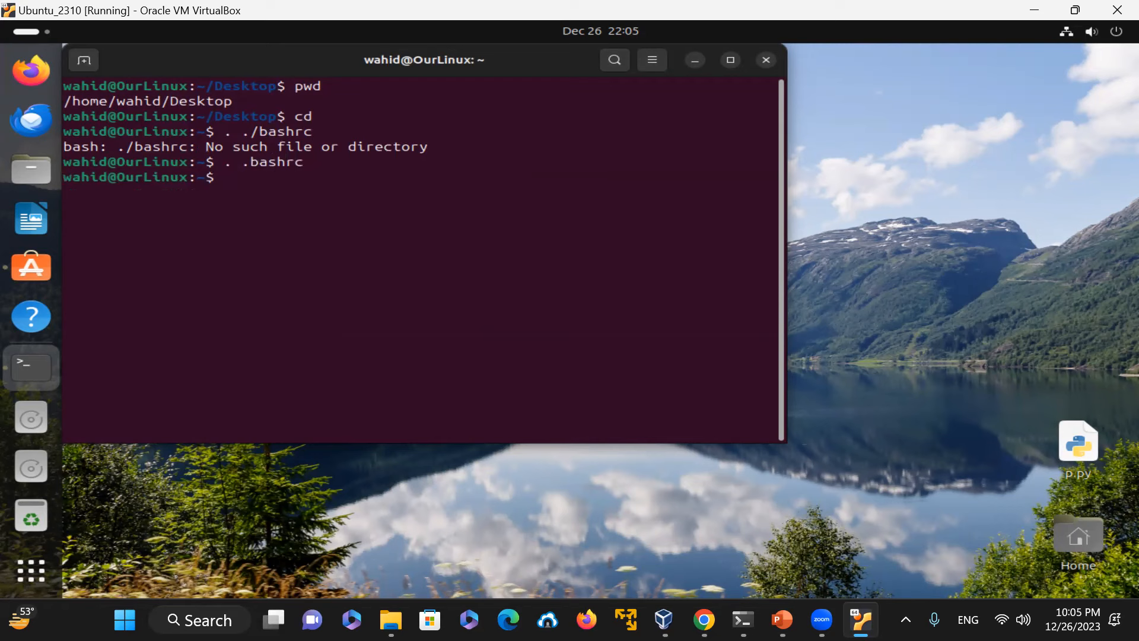
# Step: Clear the terminal and list all defined aliases with alias
pyautogui.write('clear')
pyautogui.press('Return')
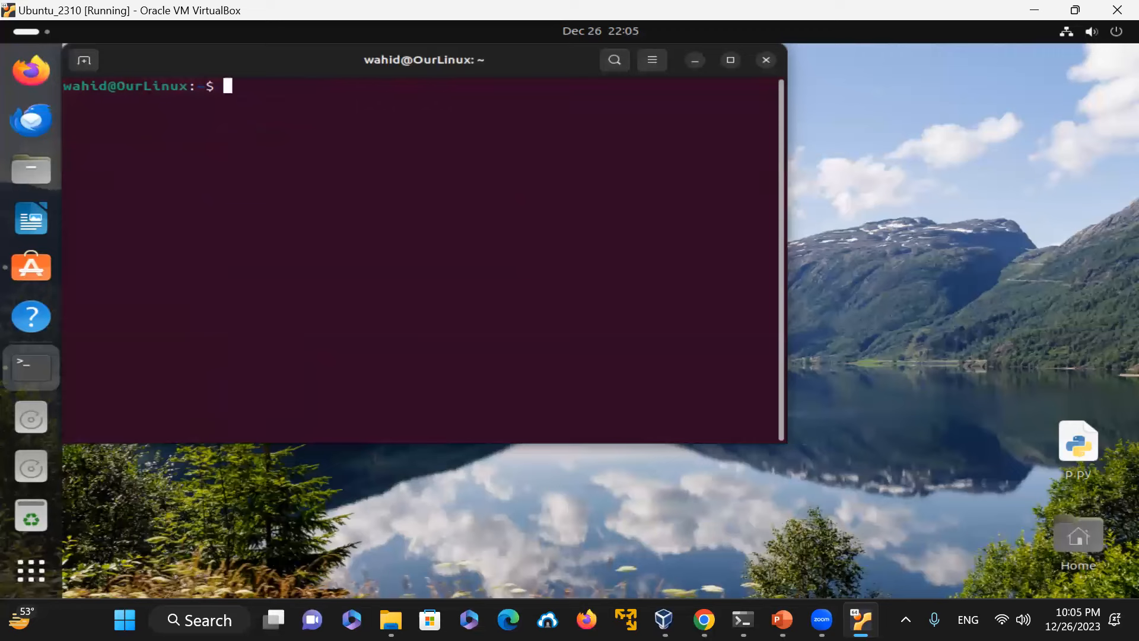
pyautogui.write('alias')
pyautogui.press('Return')
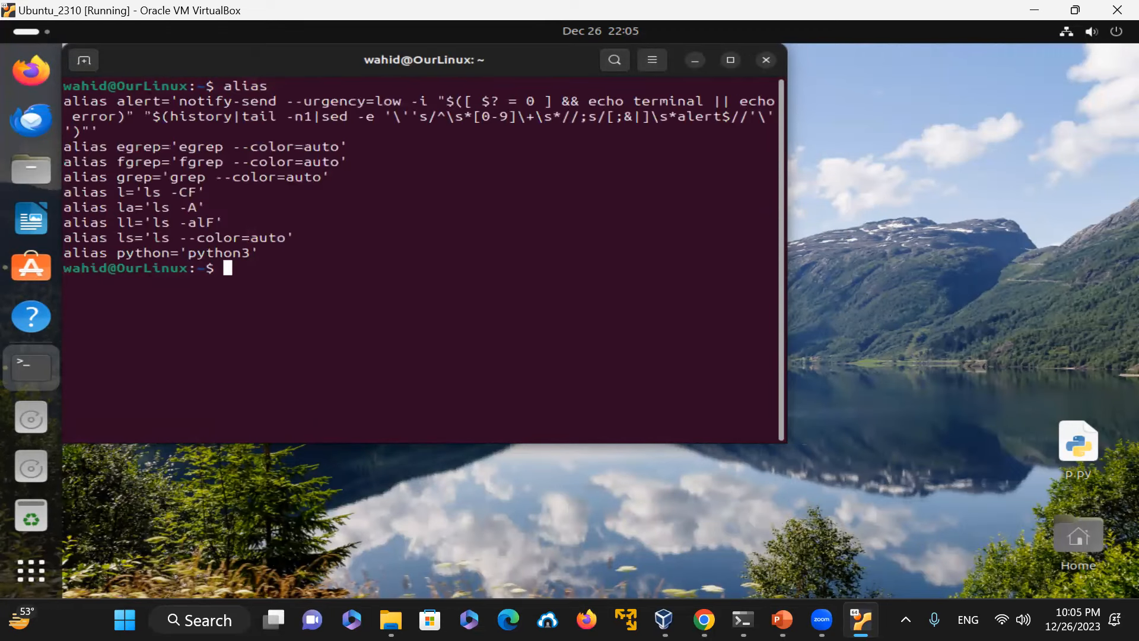
# Step: Show the python alias with alias python and check the version with python --version
pyautogui.write('alias python')
pyautogui.press('Return')
pyautogui.write('python')
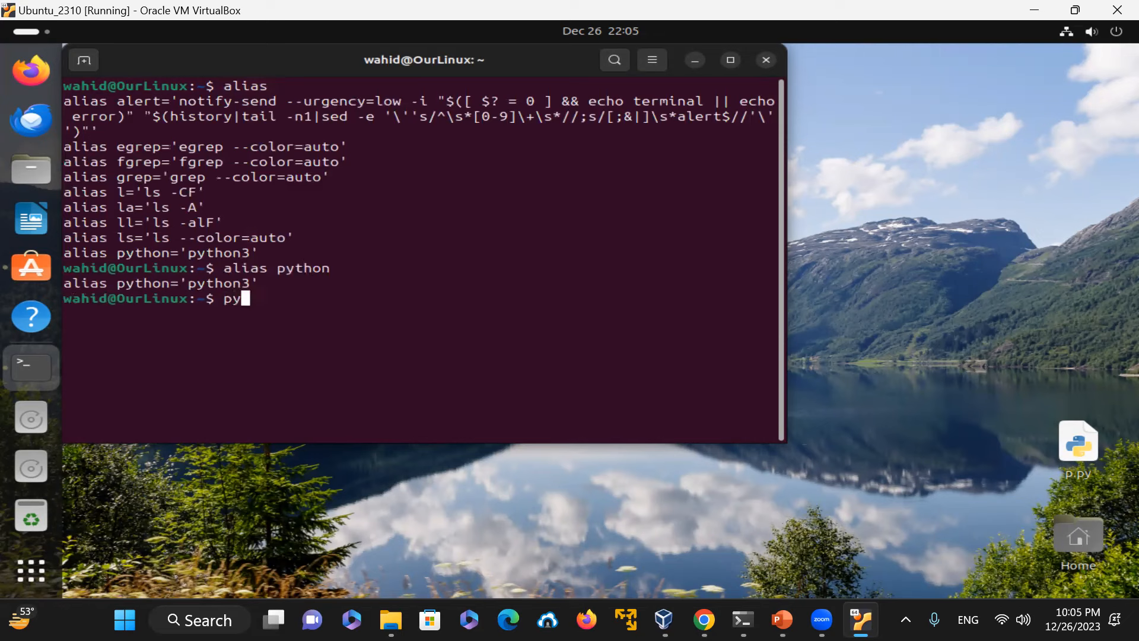
pyautogui.write(' --Version')
pyautogui.press('BackSpace')
pyautogui.press('BackSpace')
pyautogui.press('BackSpace')
pyautogui.press('BackSpace')
pyautogui.press('BackSpace')
pyautogui.press('BackSpace')
pyautogui.press('BackSpace')
pyautogui.write('version')
pyautogui.press('Return')
# Step: Start the python interpreter, run dir(), and leave it with exit()
pyautogui.write('pyton')
pyautogui.press('BackSpace')
pyautogui.press('BackSpace')
pyautogui.write('hon')
pyautogui.press('Return')
pyautogui.write('dir()')
pyautogui.press('Return')
pyautogui.write('exit()')
pyautogui.press('Return')
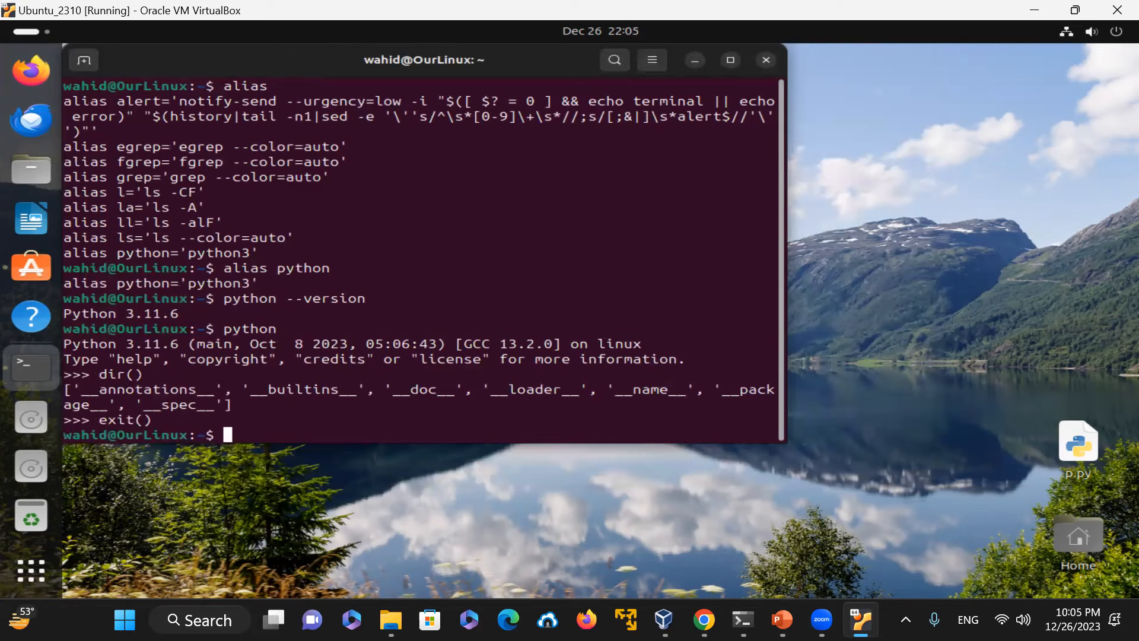
# Step: Clear the terminal and reposition its window on the desktop
pyautogui.write('clear')
pyautogui.press('Return')
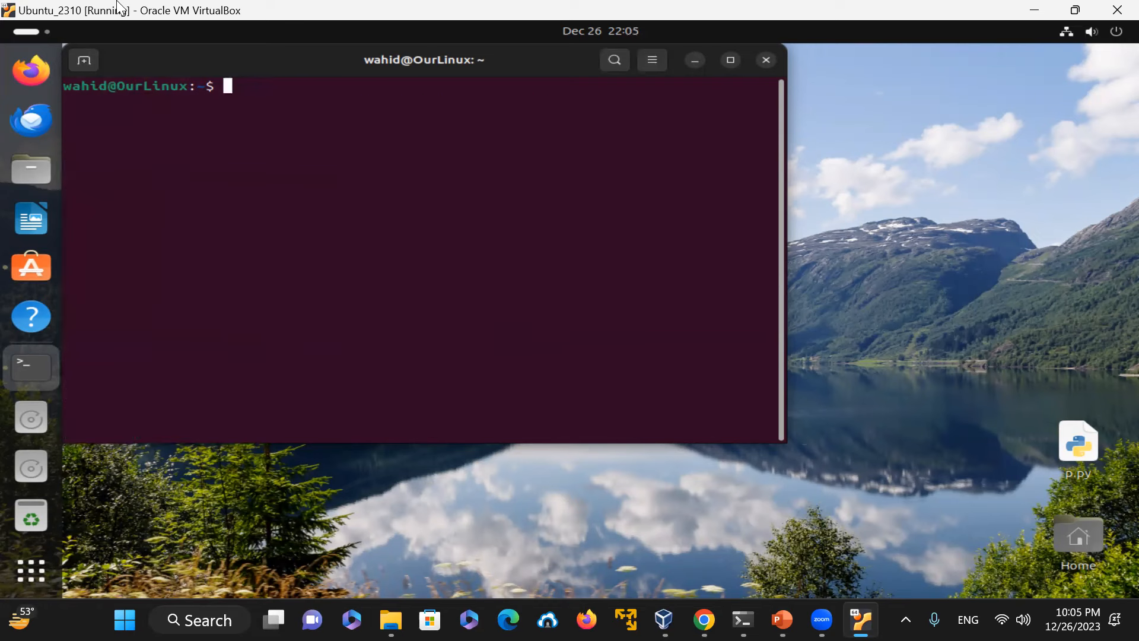
pyautogui.moveTo(164, 59); pyautogui.dragTo(345, 93)
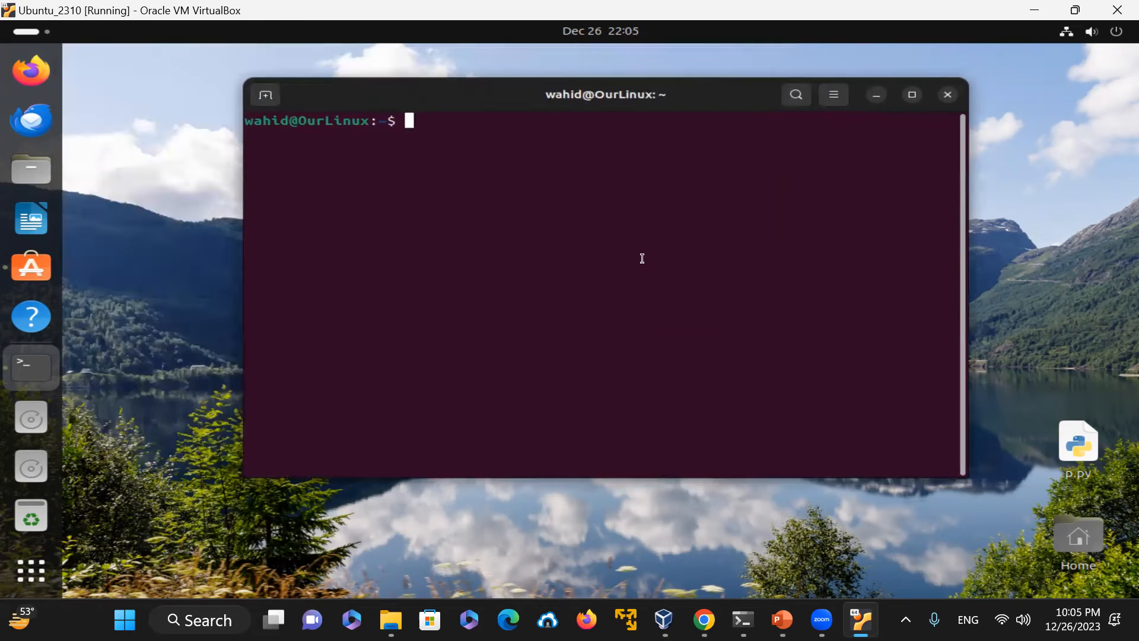
pyautogui.click(34, 420)
pyautogui.moveTo(326, 93); pyautogui.dragTo(335, 134)
# Step: Display the contents of /etc/fstab with cat
pyautogui.write('c')
pyautogui.press('BackSpace')
pyautogui.write('cat /etc/fsta')
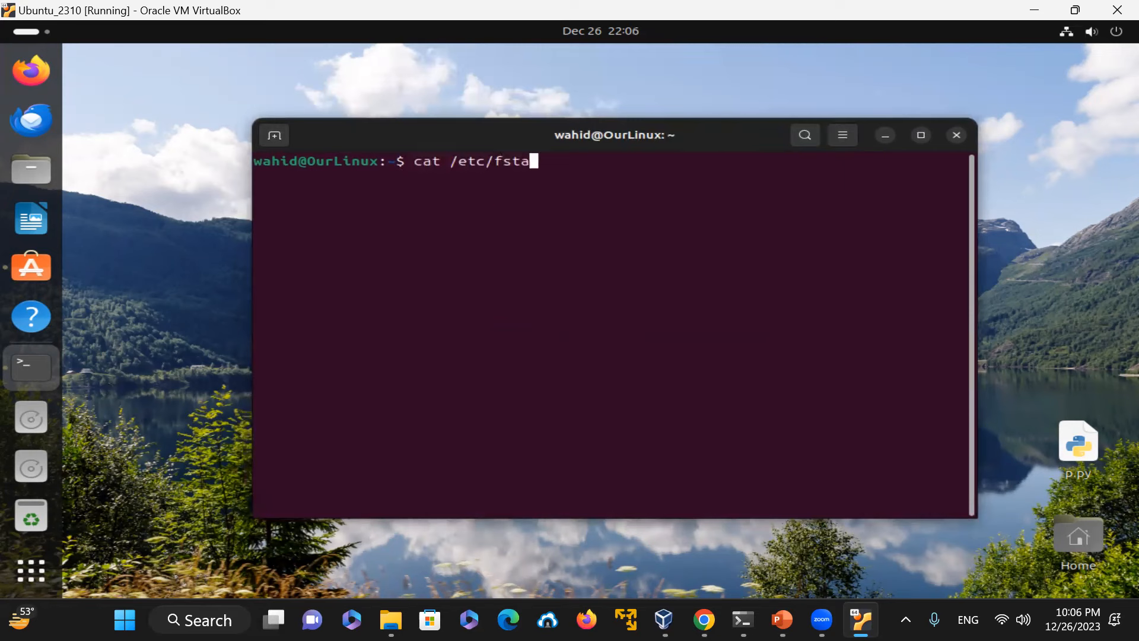
pyautogui.write('b')
pyautogui.press('Return')
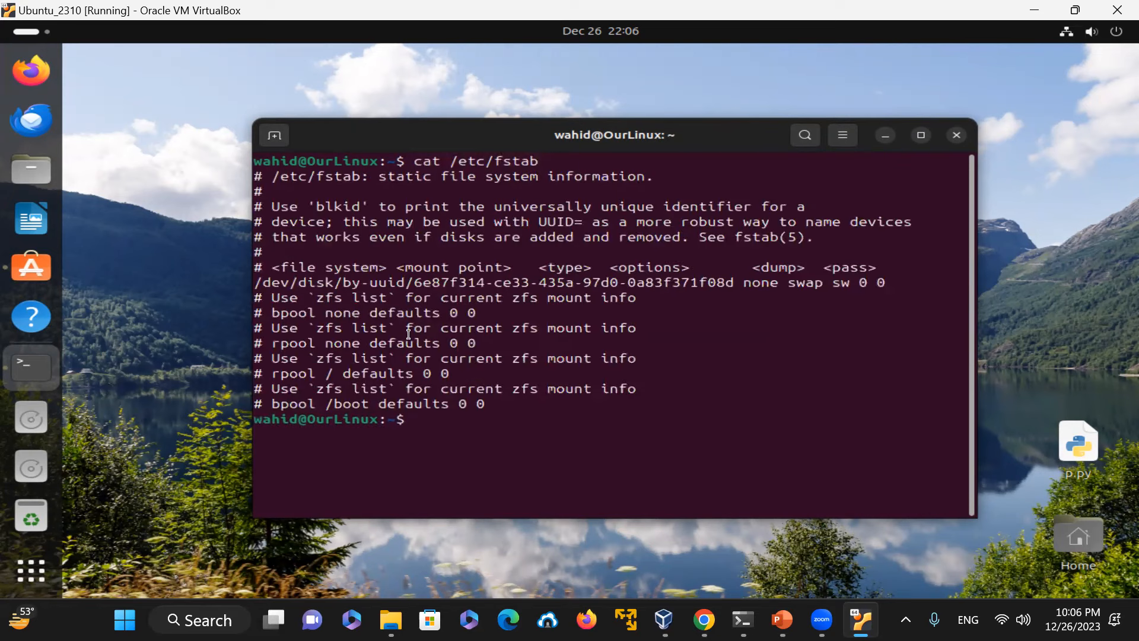
# Step: Clear the terminal and list ZFS datasets with zfs list
pyautogui.write('clear')
pyautogui.press('Return')
pyautogui.write('zfs list')
pyautogui.press('Return')
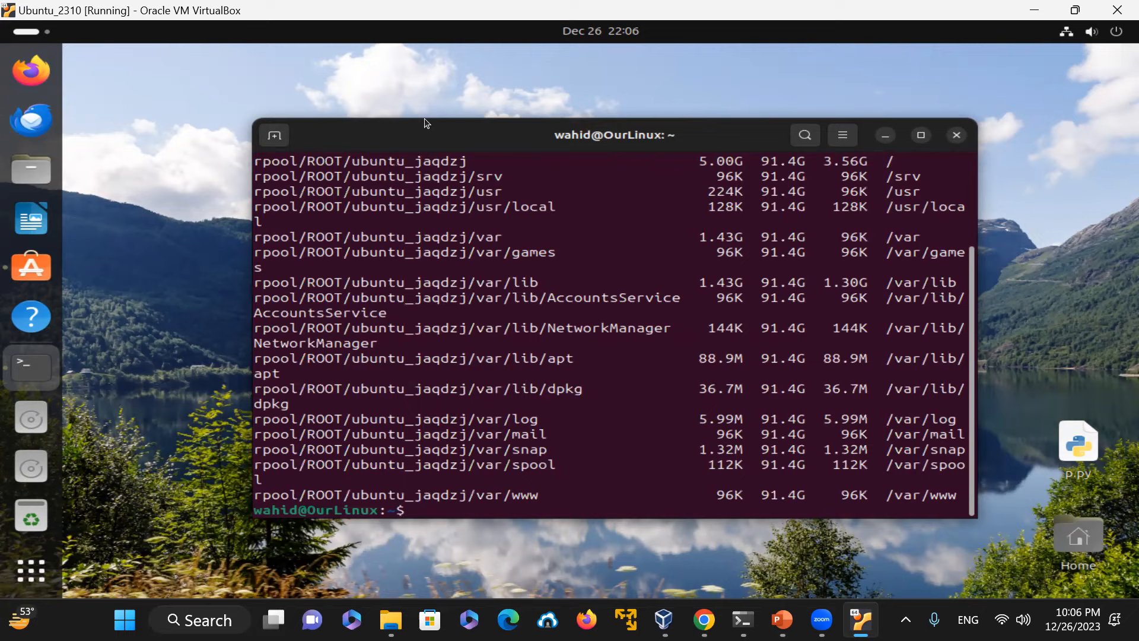
# Step: Scroll through the zfs list output to examine datasets and mount points
pyautogui.moveTo(429, 134); pyautogui.dragTo(420, 110)
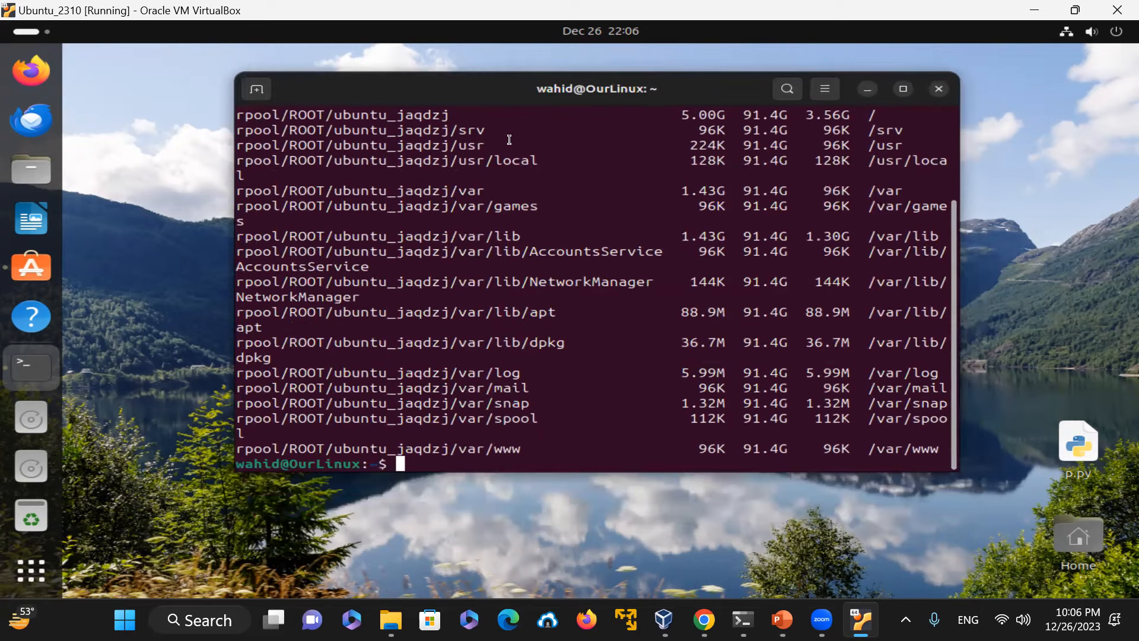
pyautogui.scroll(3, 673, 268)
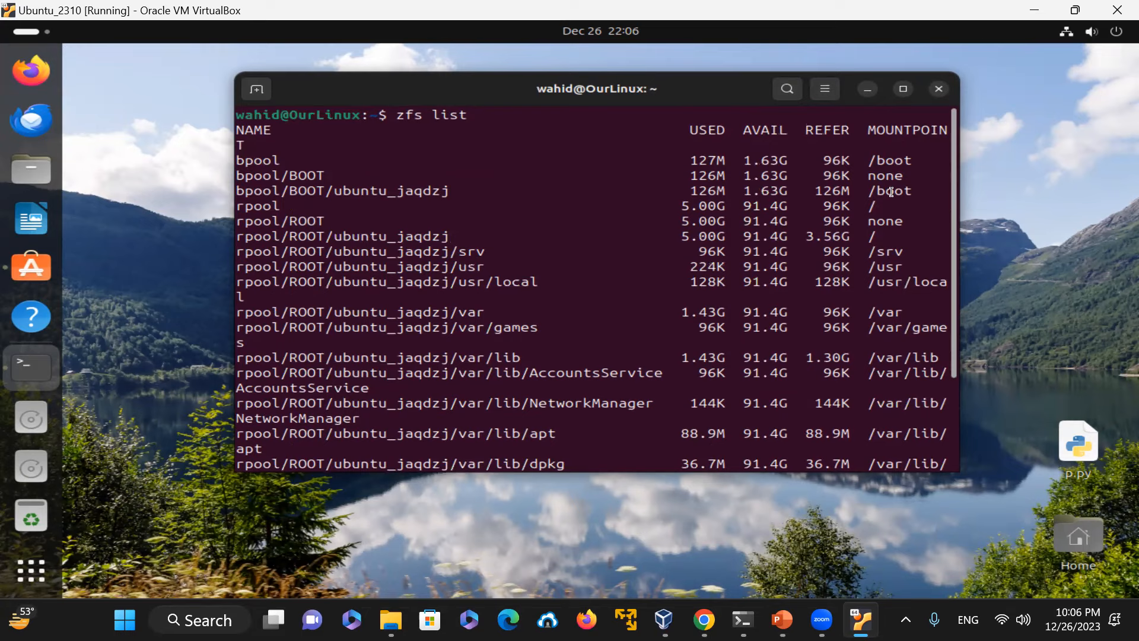
pyautogui.moveTo(875, 208); pyautogui.dragTo(781, 208)
pyautogui.moveTo(885, 175); pyautogui.dragTo(871, 168)
pyautogui.scroll(-2, 884, 201)
pyautogui.scroll(-1, 889, 210)
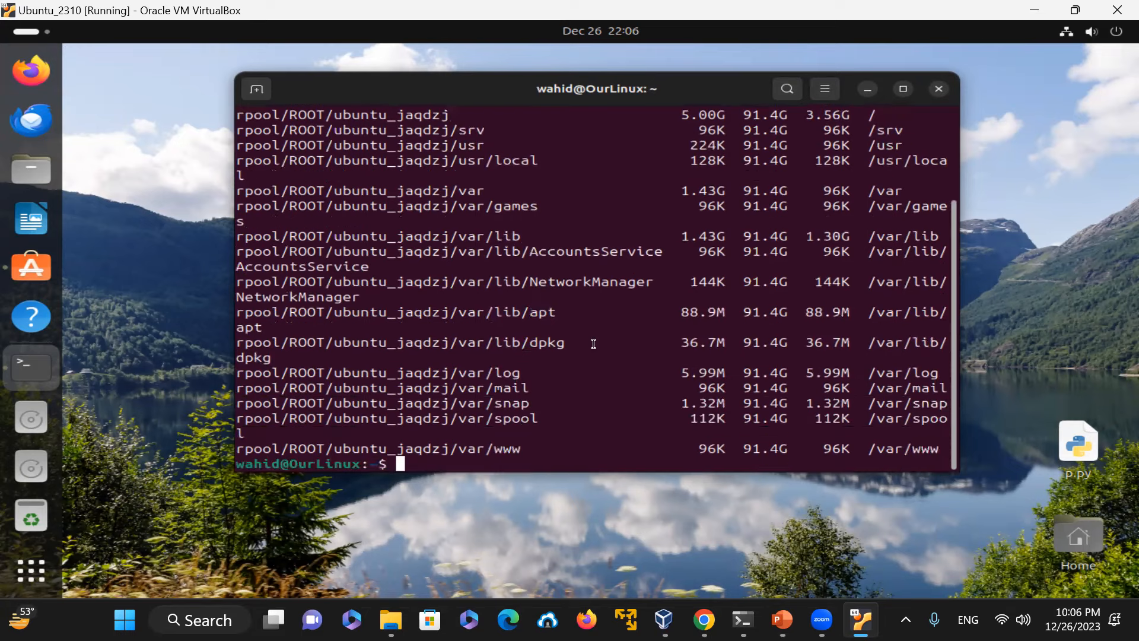
# Step: Run zpool list to show the storage pools, then clear the terminal
pyautogui.press('Return')
pyautogui.press('Return')
pyautogui.press('Return')
pyautogui.write('z')
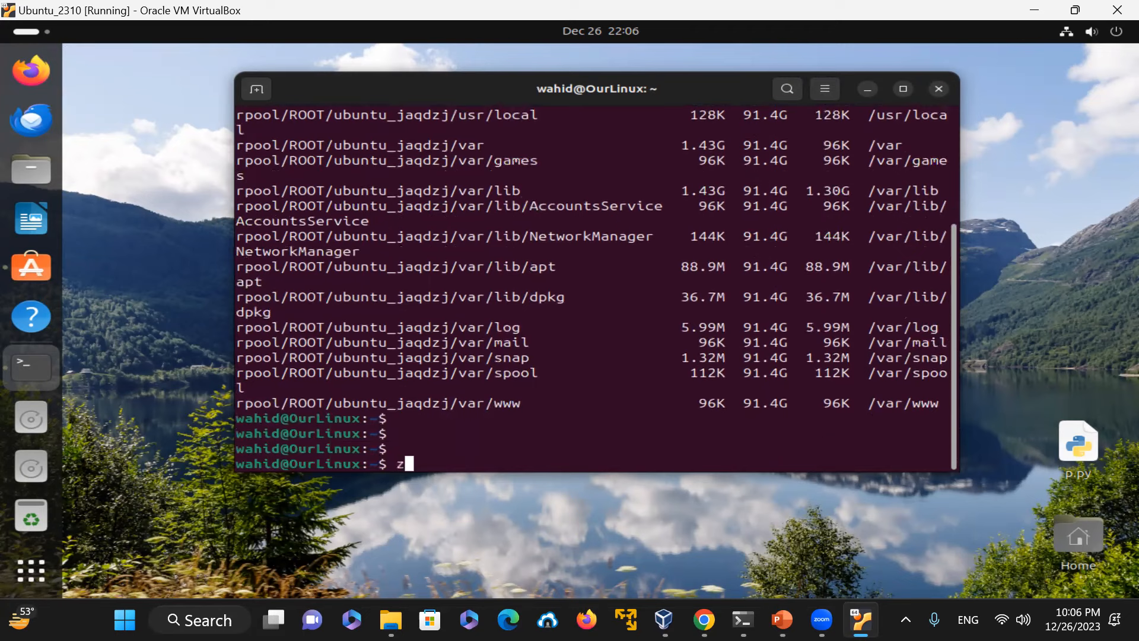
pyautogui.write('pool list')
pyautogui.press('Return')
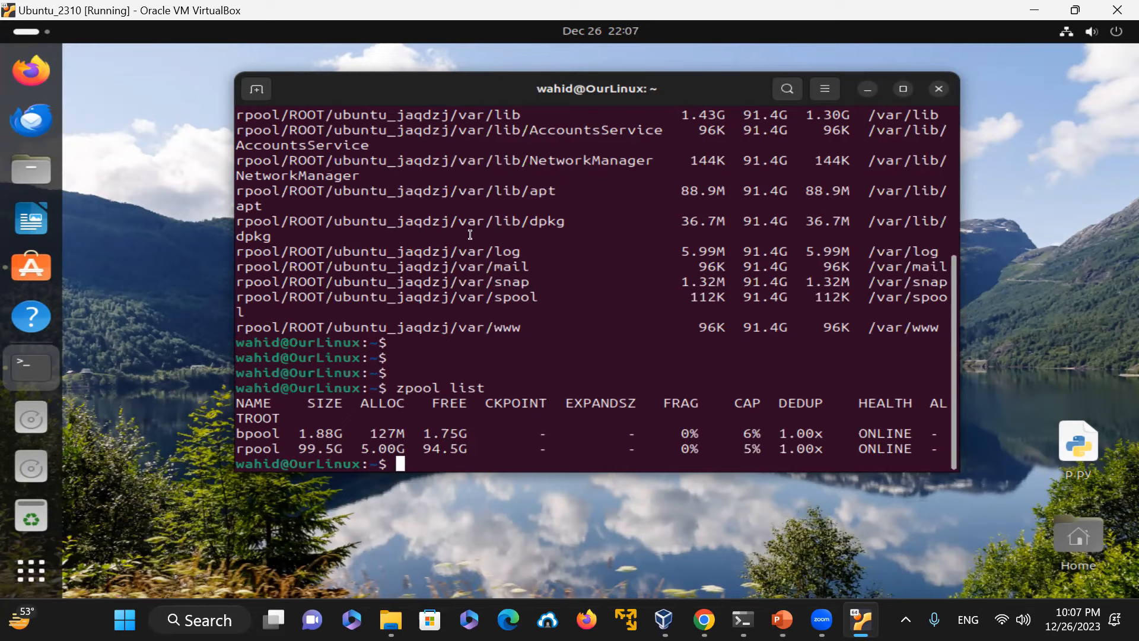
pyautogui.write('clear')
pyautogui.press('Return')
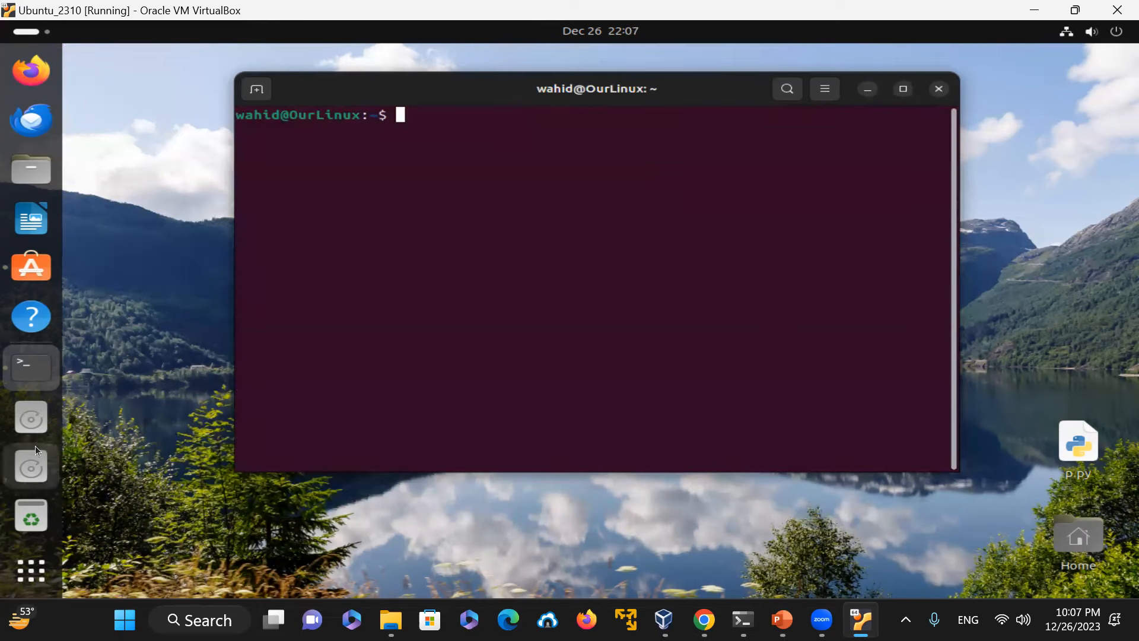
# Step: Open App Center and search for pycharm
pyautogui.click(37, 575)
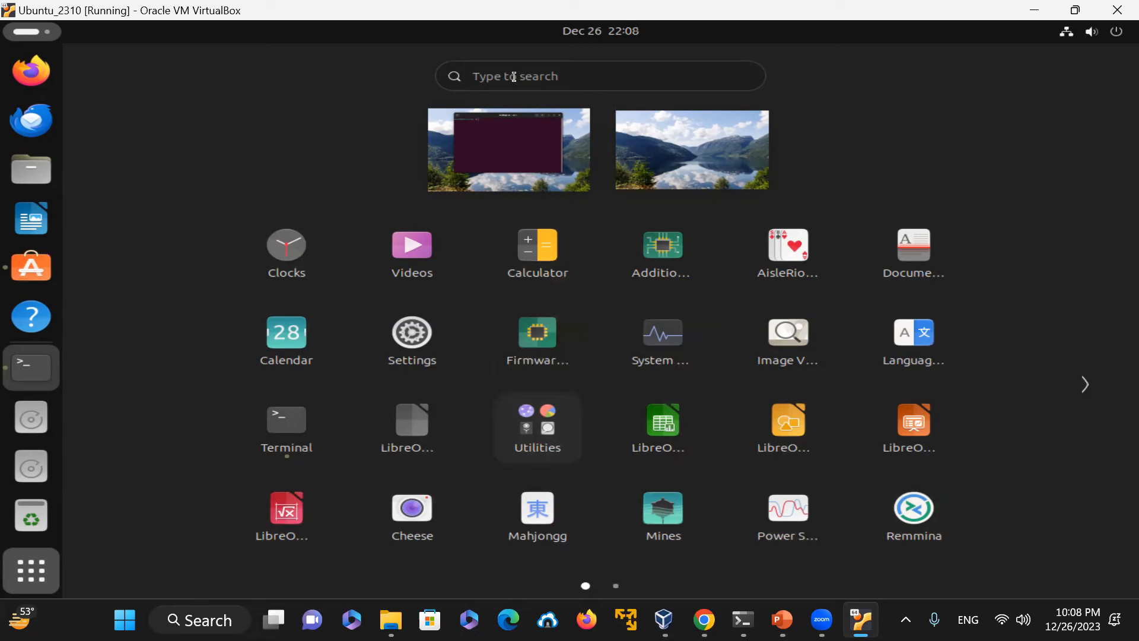
pyautogui.click(33, 268)
pyautogui.click(546, 61)
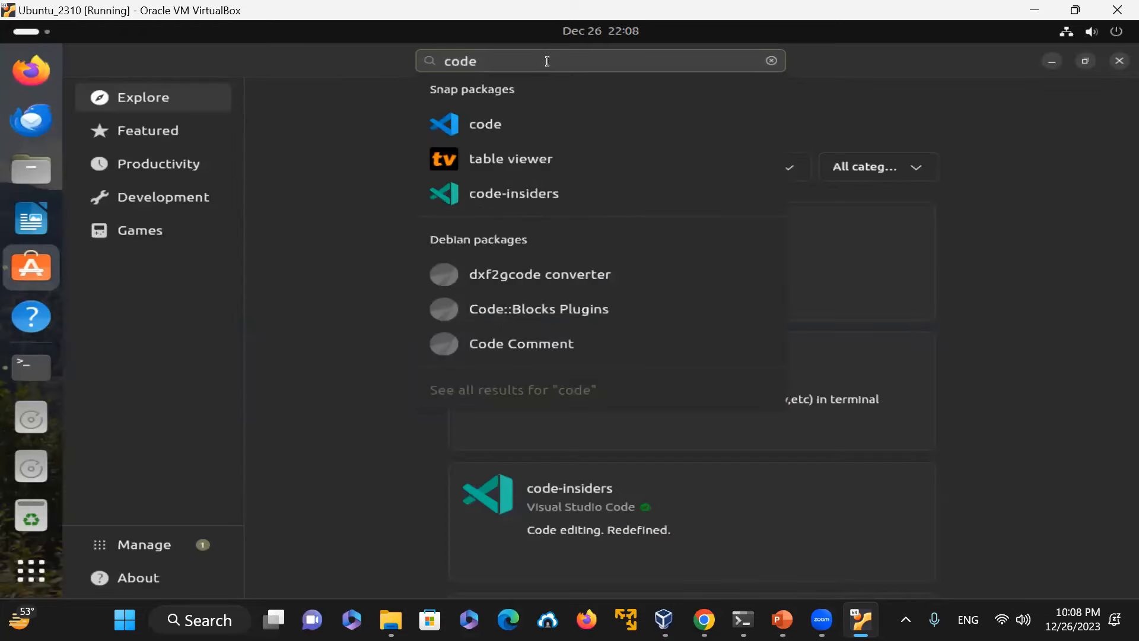
pyautogui.press('BackSpace')
pyautogui.press('BackSpace')
pyautogui.press('BackSpace')
pyautogui.press('BackSpace')
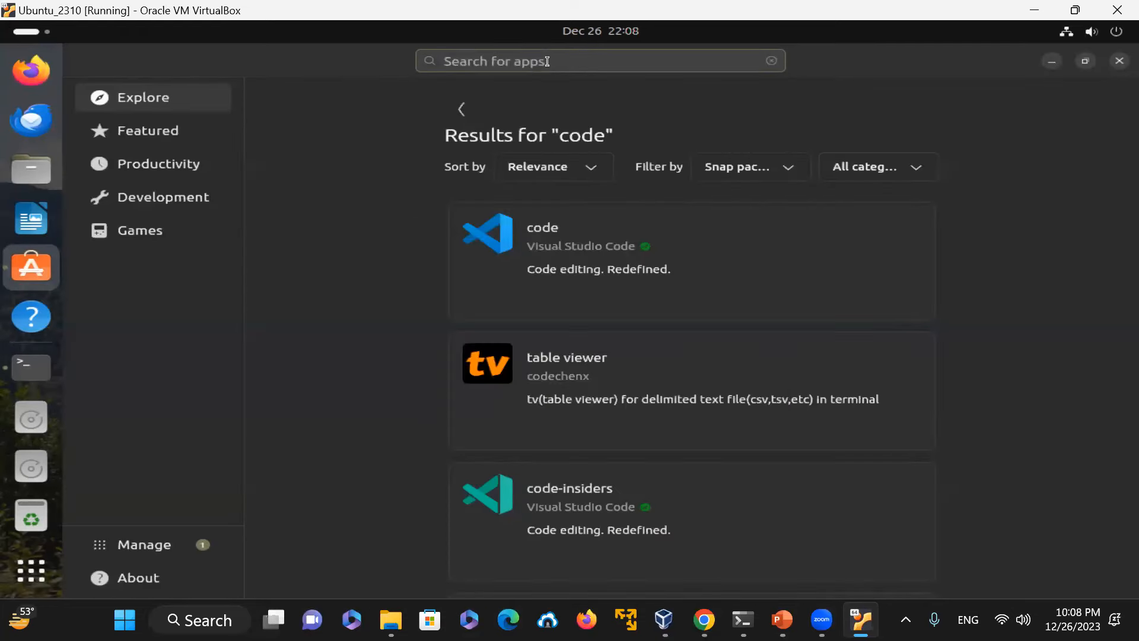
pyautogui.write('pycharm')
pyautogui.press('Return')
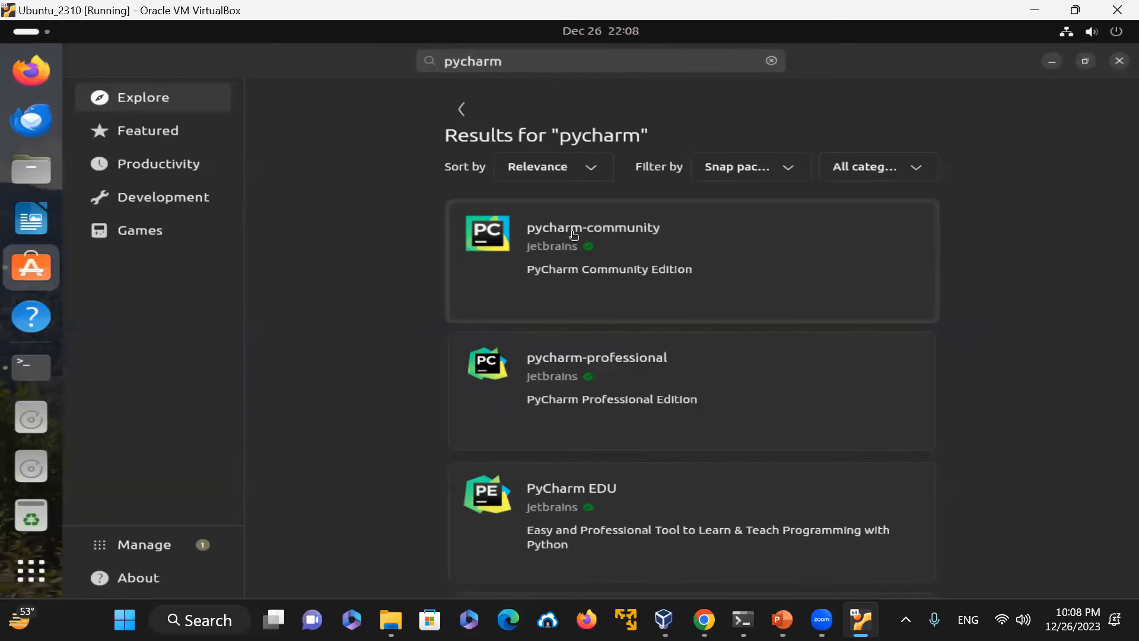
# Step: Open the pycharm-community details page, then close App Center
pyautogui.click(575, 235)
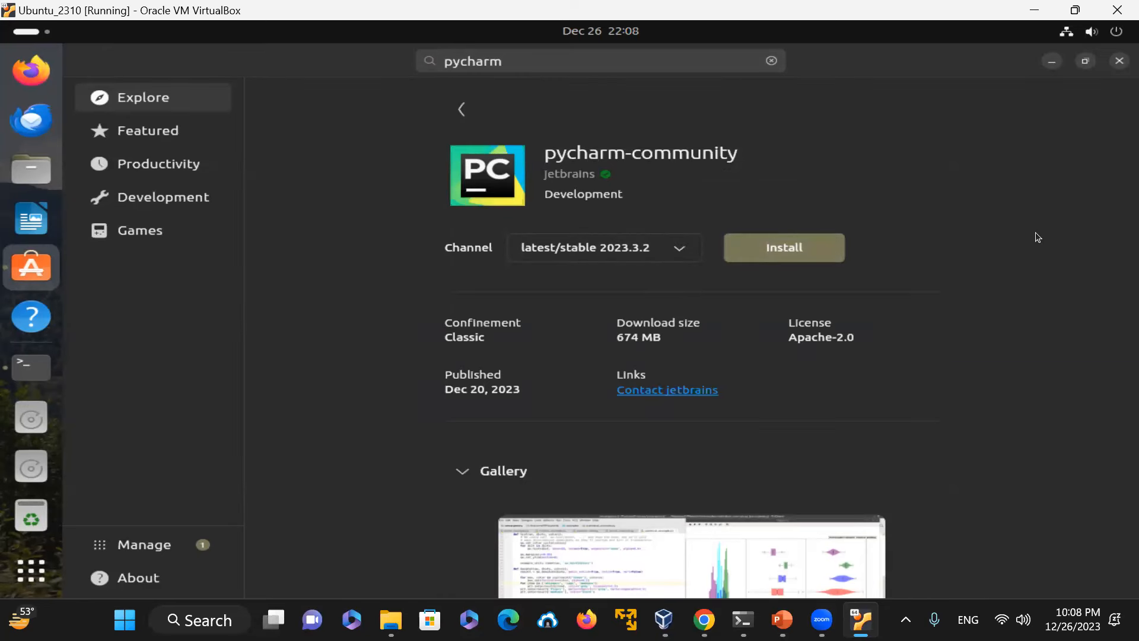
pyautogui.click(1118, 60)
pyautogui.click(608, 140)
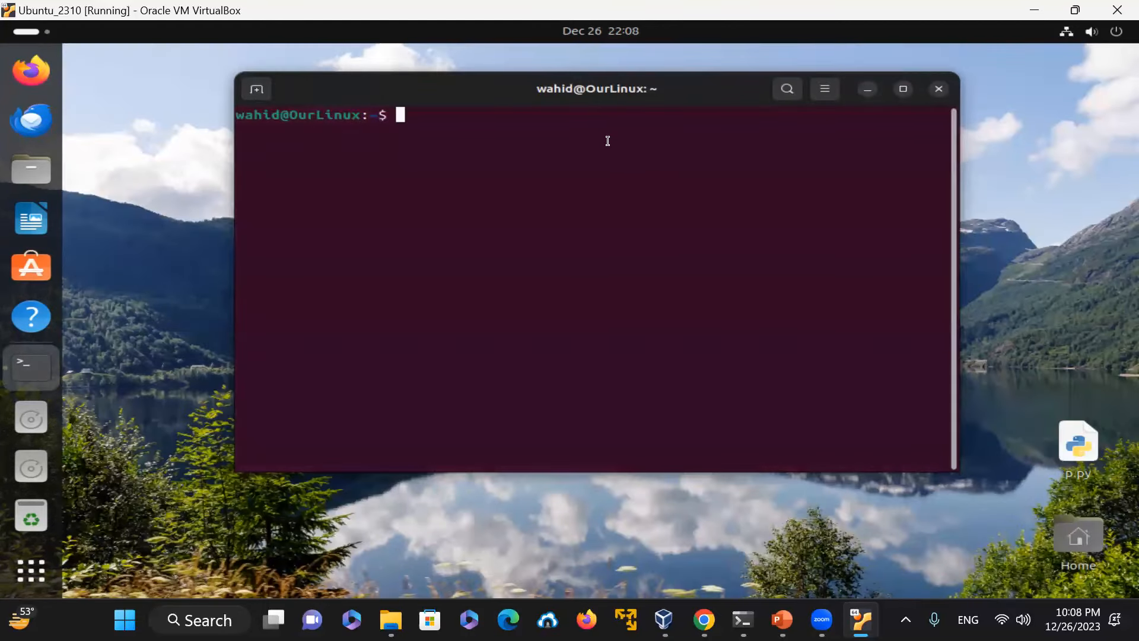
# Step: Switch the power mode to Balanced, then log out of the Ubuntu session
pyautogui.click(1102, 32)
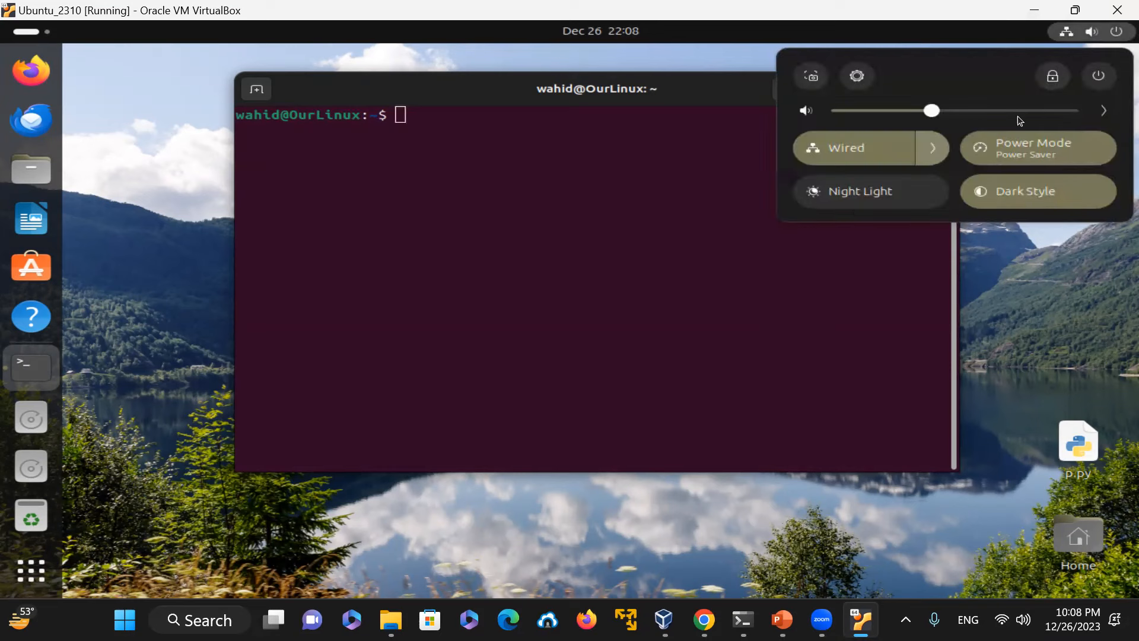
pyautogui.click(1073, 146)
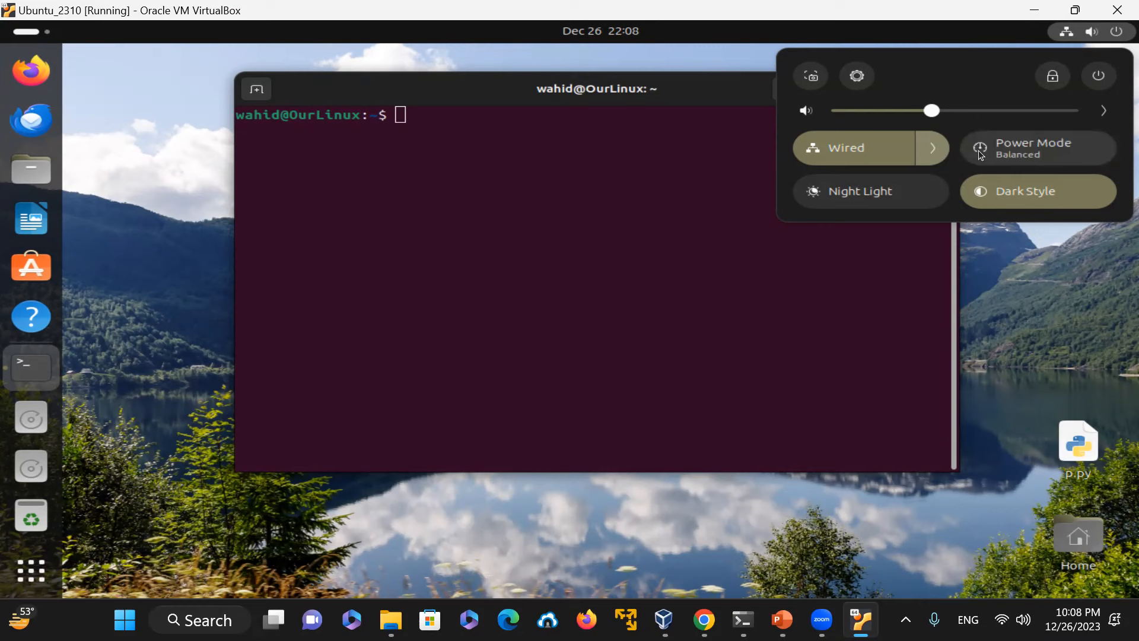
pyautogui.click(1103, 81)
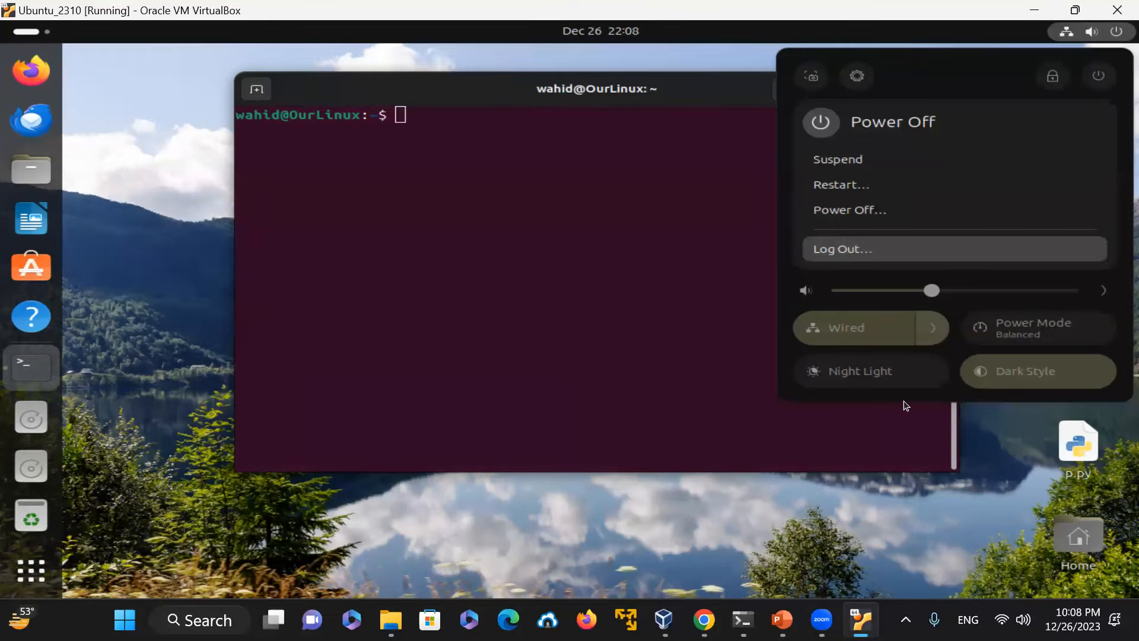
pyautogui.click(845, 250)
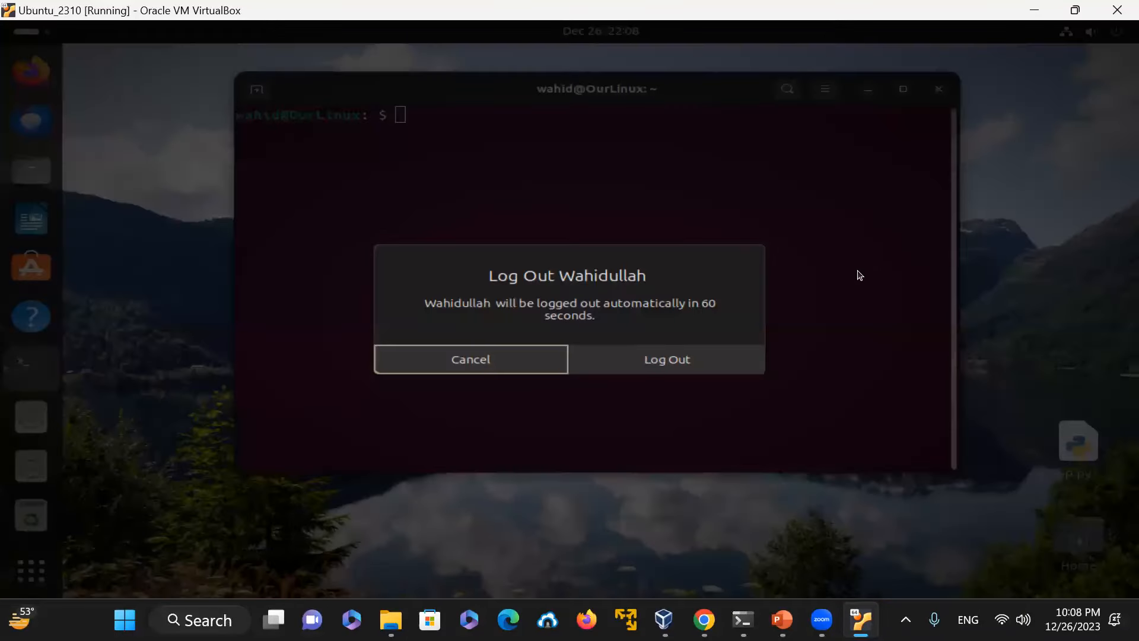
pyautogui.click(692, 365)
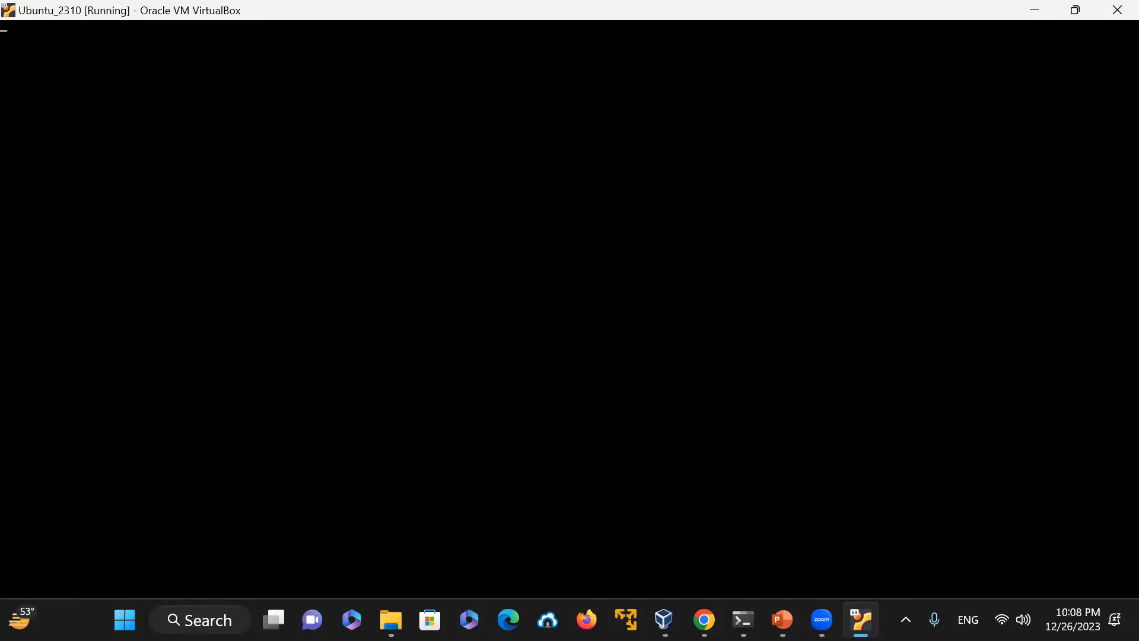
# Step: Close the virtual machine window and power off the machine
pyautogui.click(1114, 17)
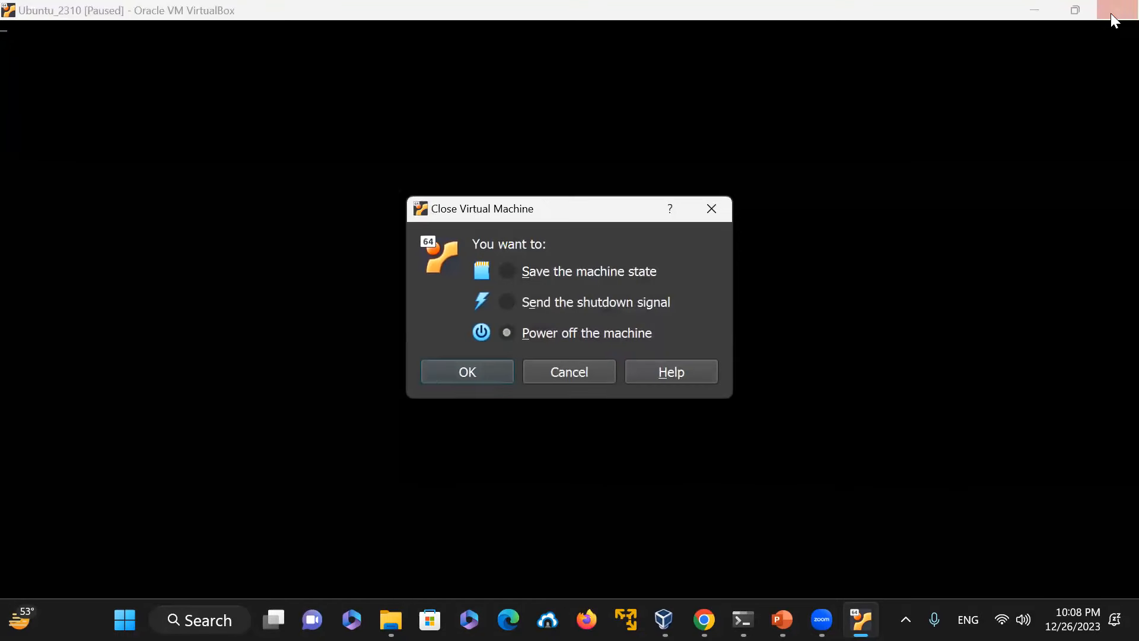
pyautogui.click(483, 371)
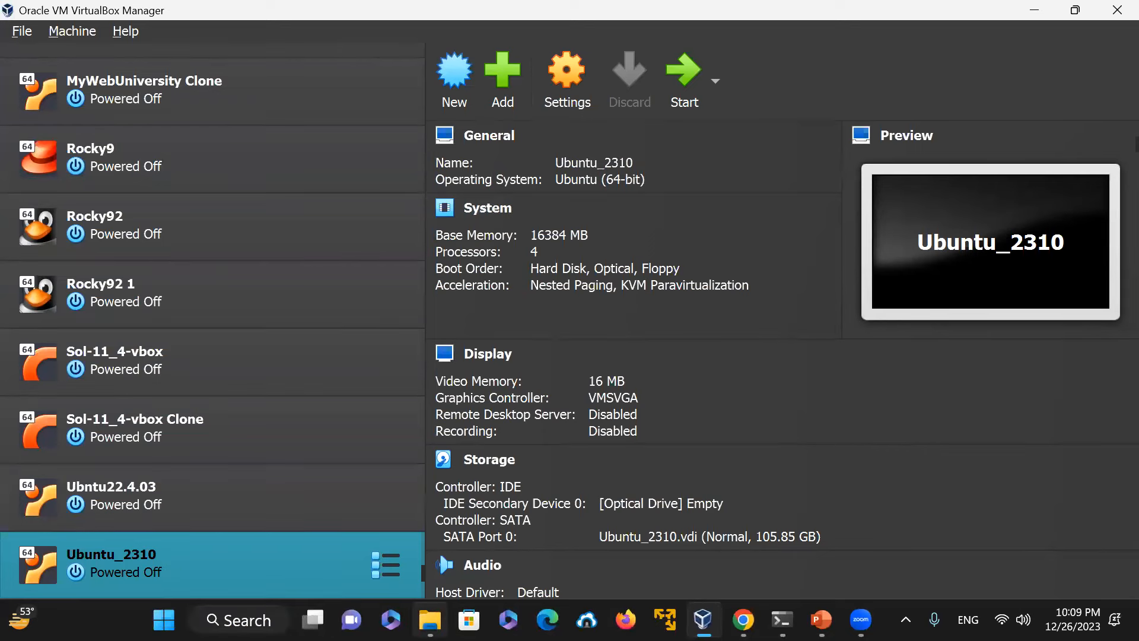
# Step: Check the Downloads folder for the Ubuntu 23.10.1 desktop ISO and view the Ubuntu download page
pyautogui.moveTo(430, 619)
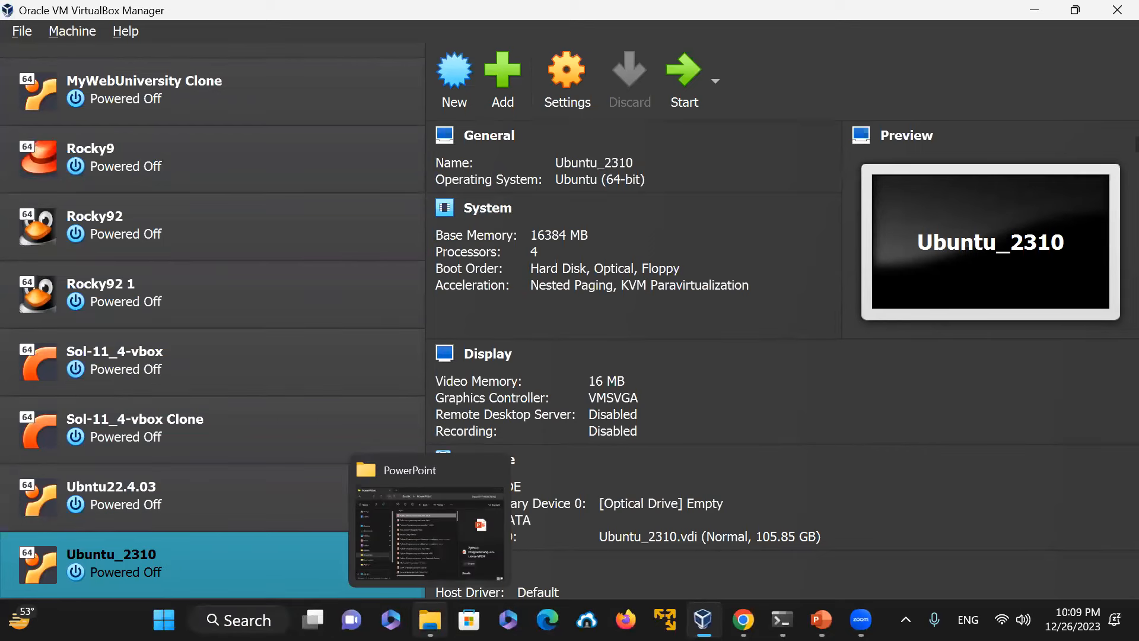
pyautogui.click(436, 558)
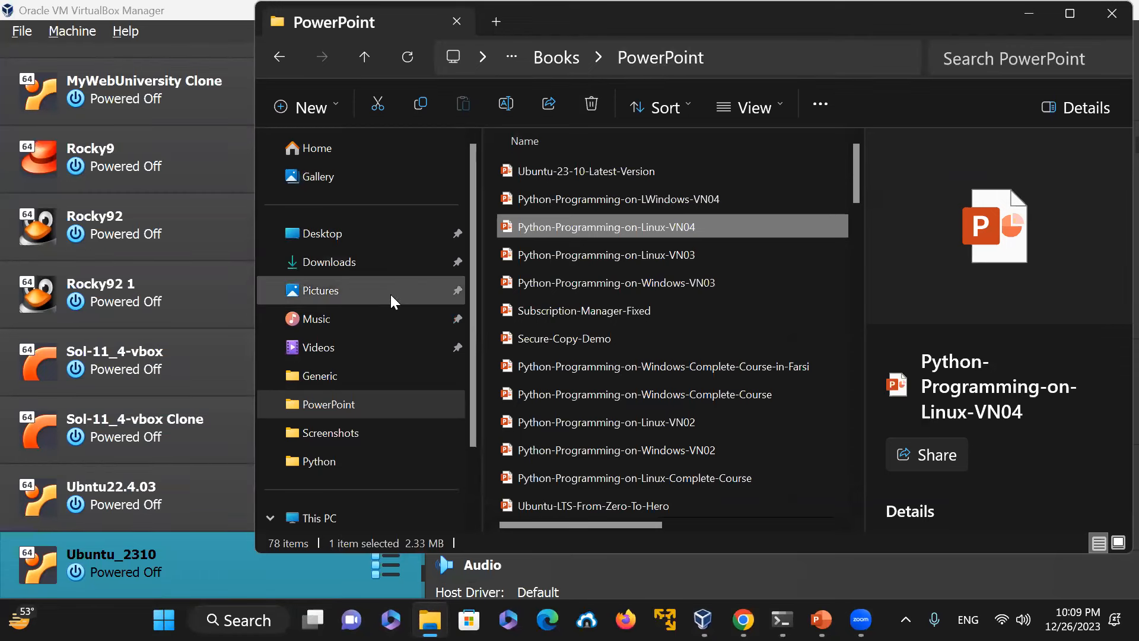
pyautogui.click(363, 272)
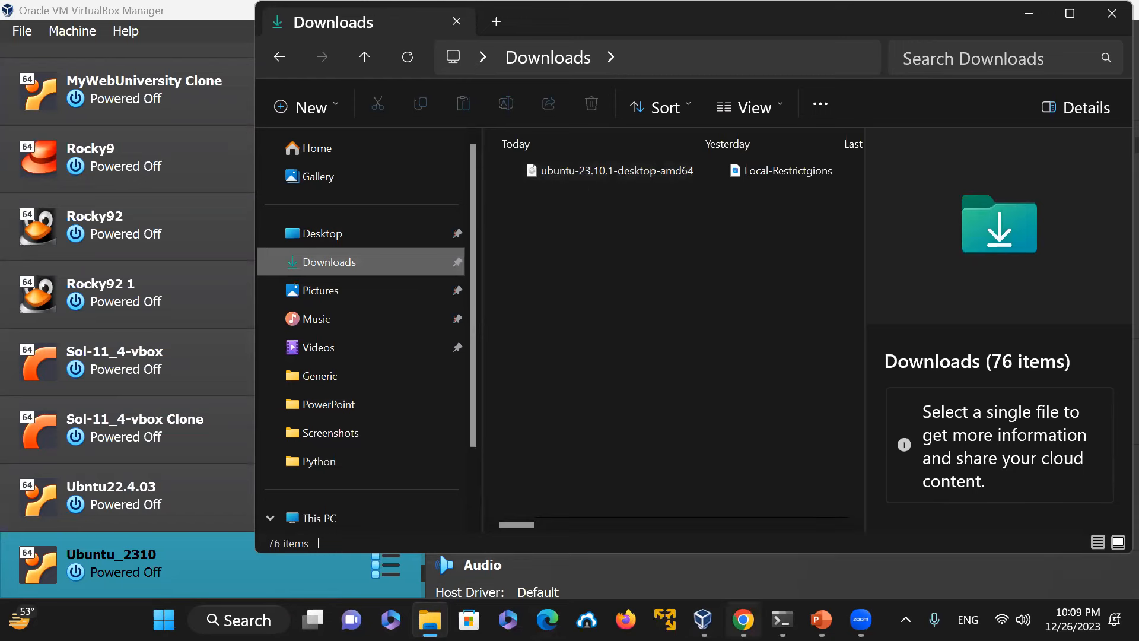
pyautogui.click(743, 619)
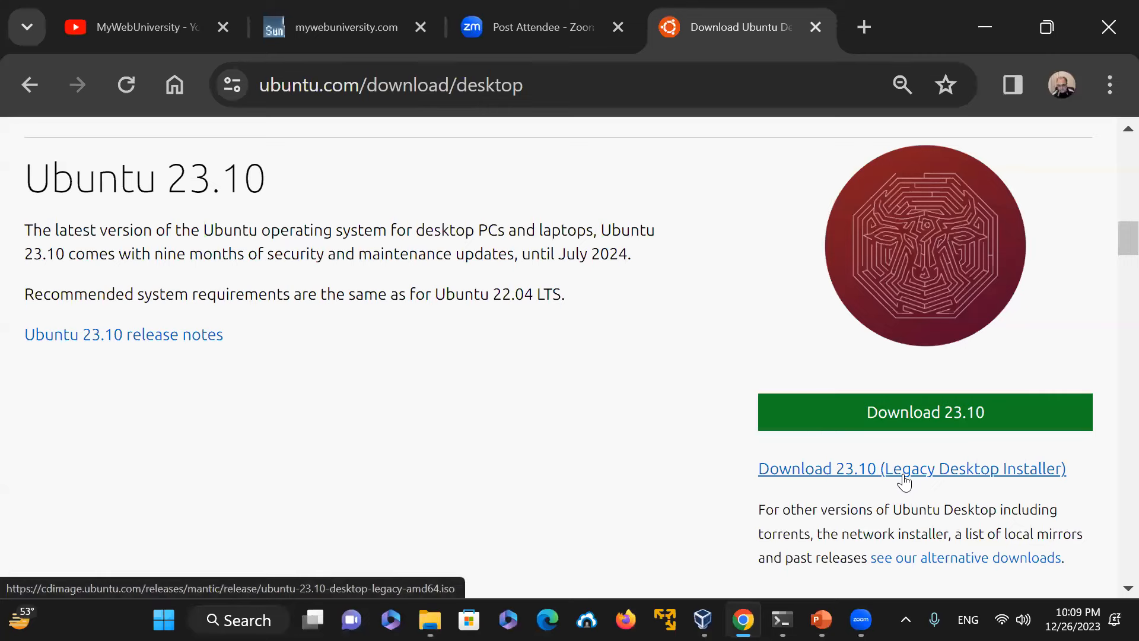
pyautogui.click(986, 29)
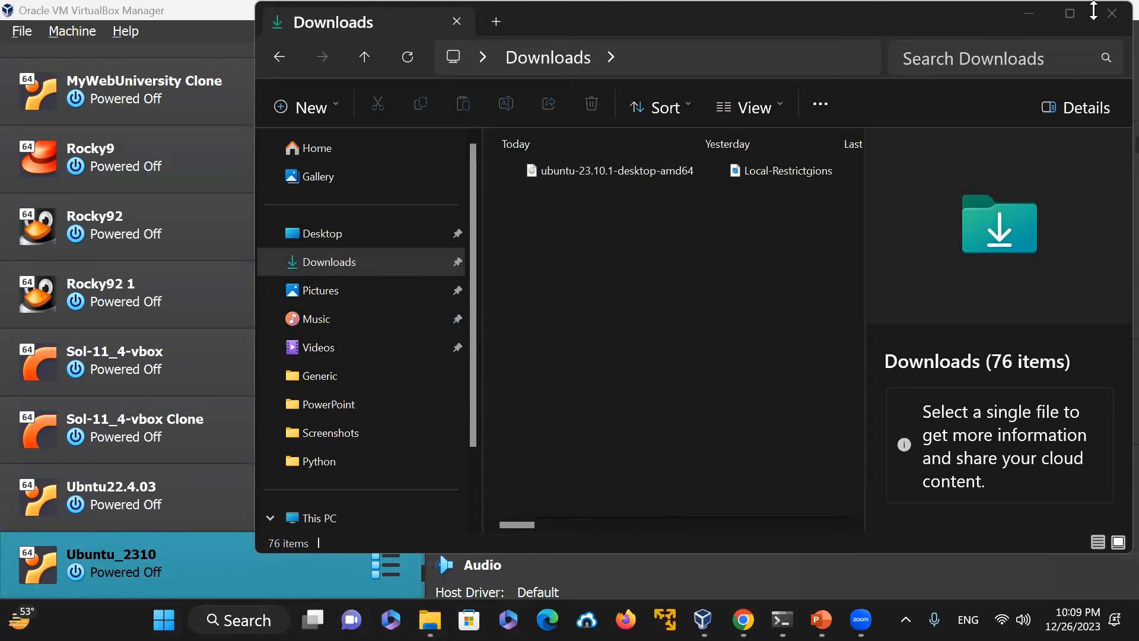
pyautogui.click(1037, 14)
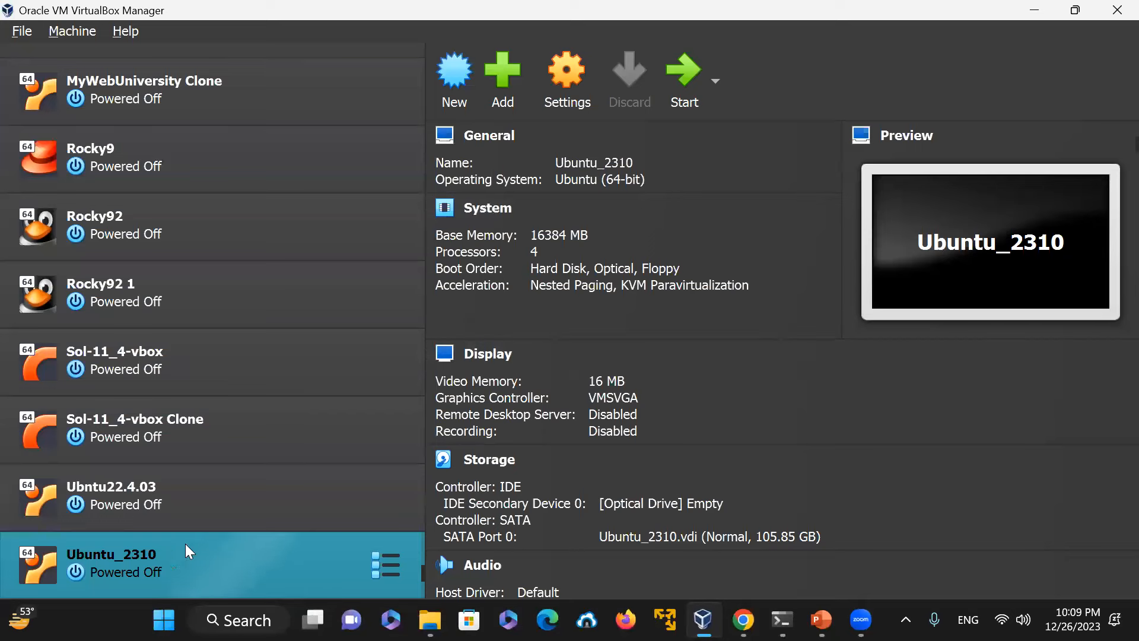
# Step: Start creating a new virtual machine named UBUNTU2310
pyautogui.click(450, 80)
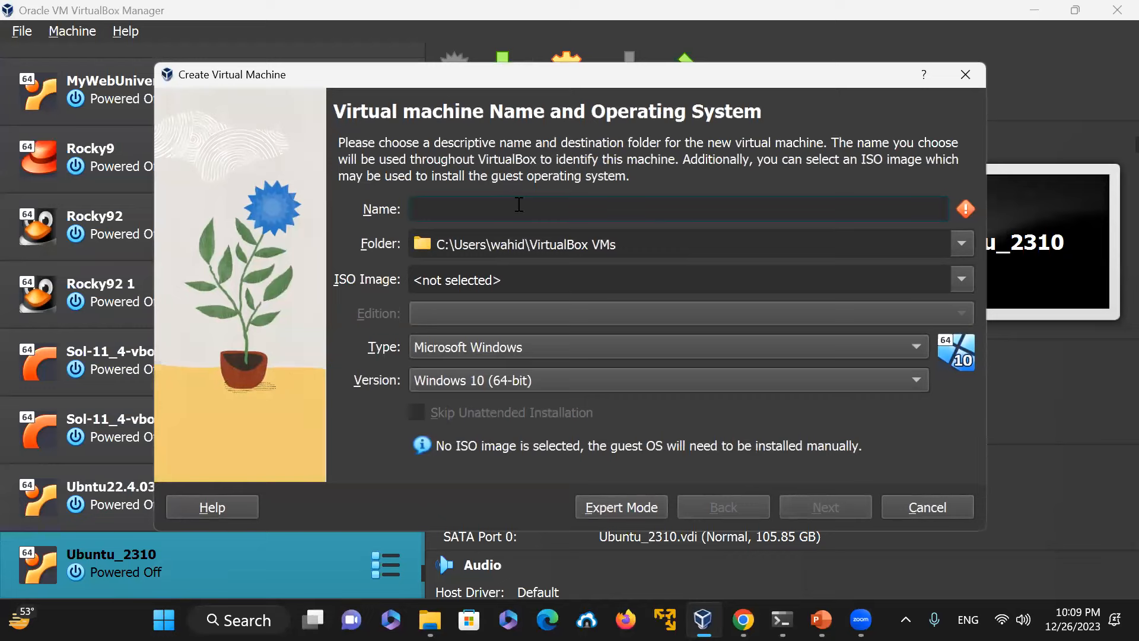
pyautogui.write('uBUN')
pyautogui.press('BackSpace')
pyautogui.press('BackSpace')
pyautogui.press('BackSpace')
pyautogui.press('BackSpace')
pyautogui.write('U')
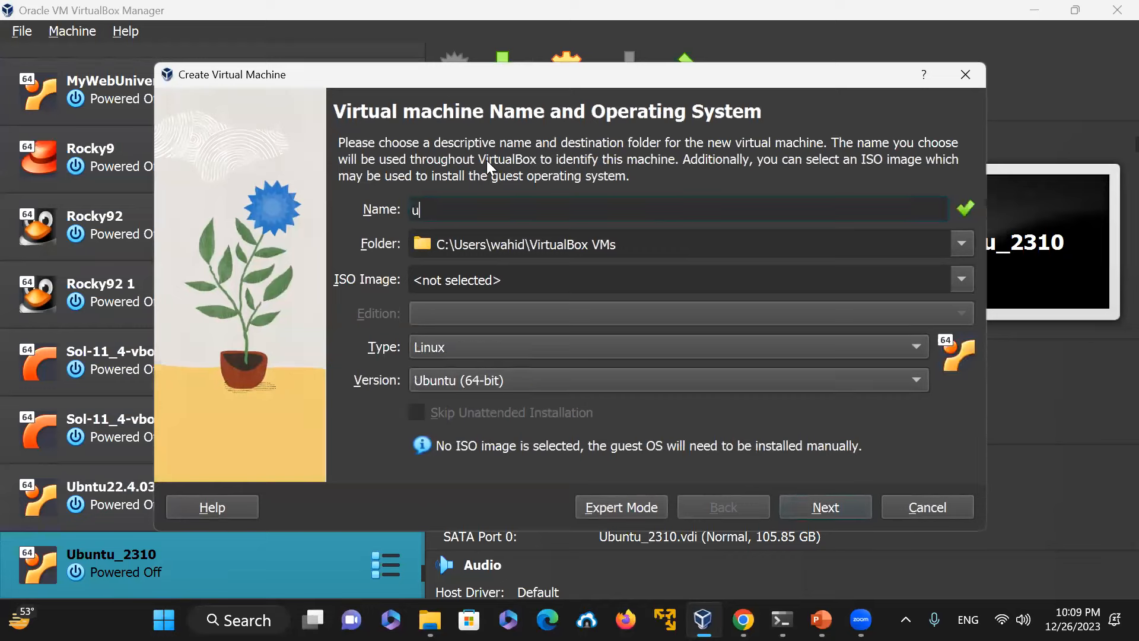
pyautogui.write('BUNTU2310')
# Step: Select the ubuntu-23.10.1-desktop-amd64.iso image and continue to the unattended install setup
pyautogui.click(966, 275)
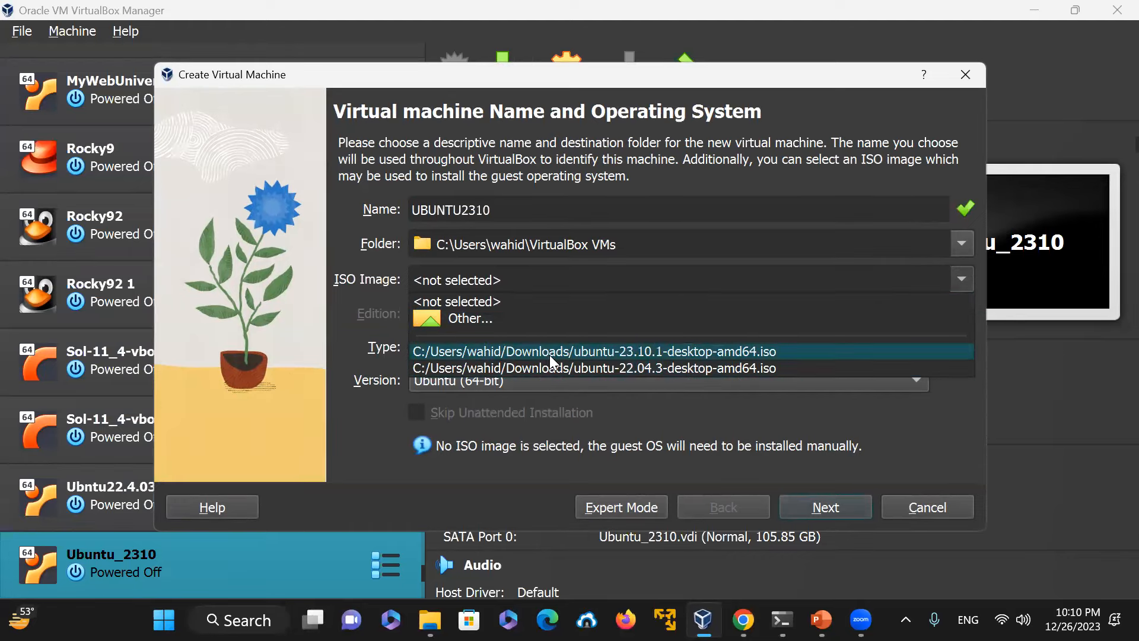
pyautogui.click(741, 354)
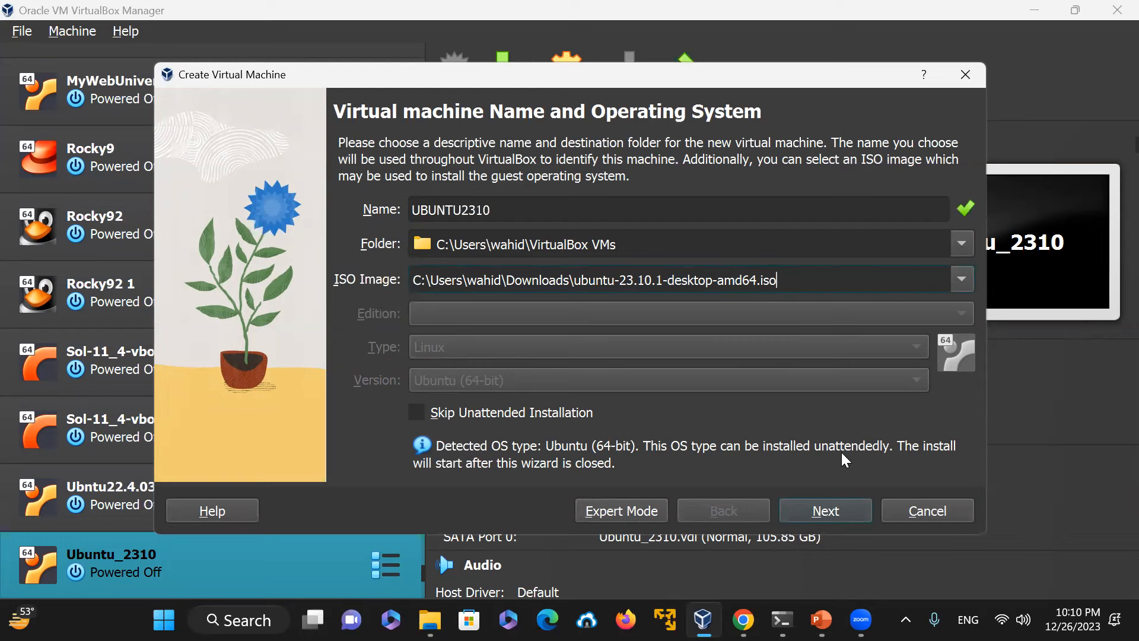
pyautogui.click(831, 511)
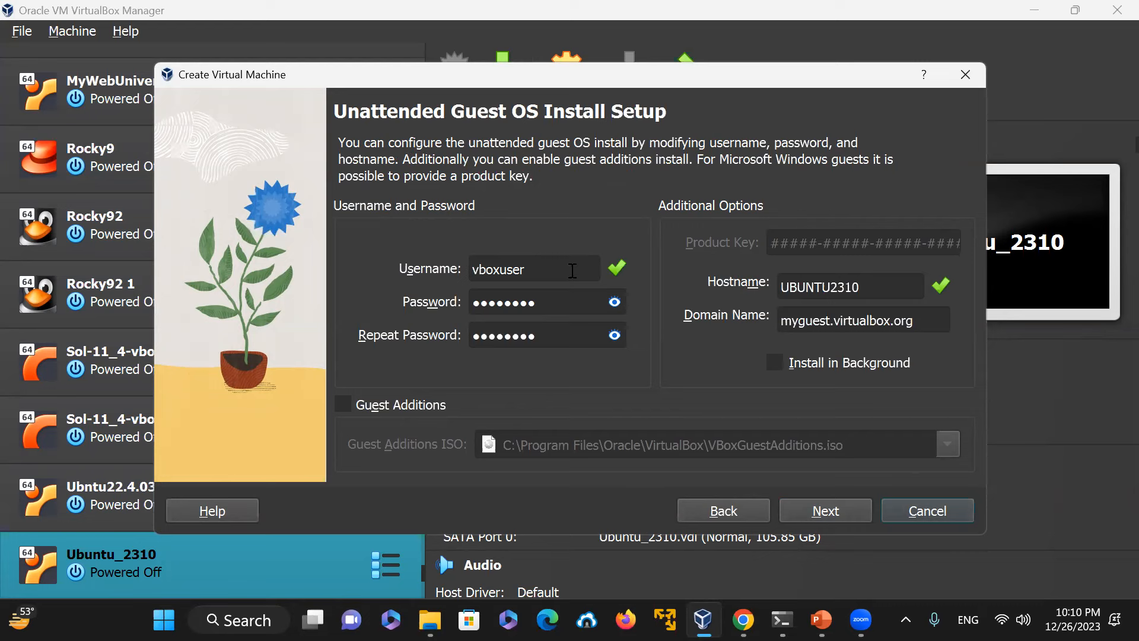
# Step: Replace the default username with the user's own account name
pyautogui.doubleClick(547, 267)
pyautogui.moveTo(821, 620)
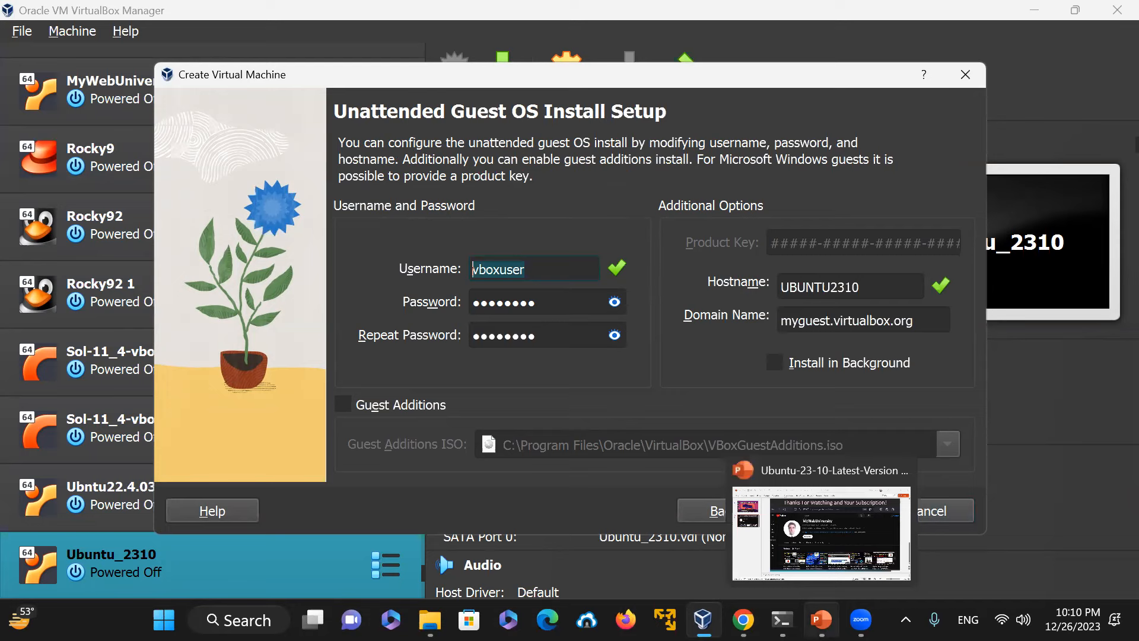
pyautogui.write('WAHID')
pyautogui.press('BackSpace')
pyautogui.press('BackSpace')
pyautogui.press('BackSpace')
pyautogui.press('BackSpace')
pyautogui.press('BackSpace')
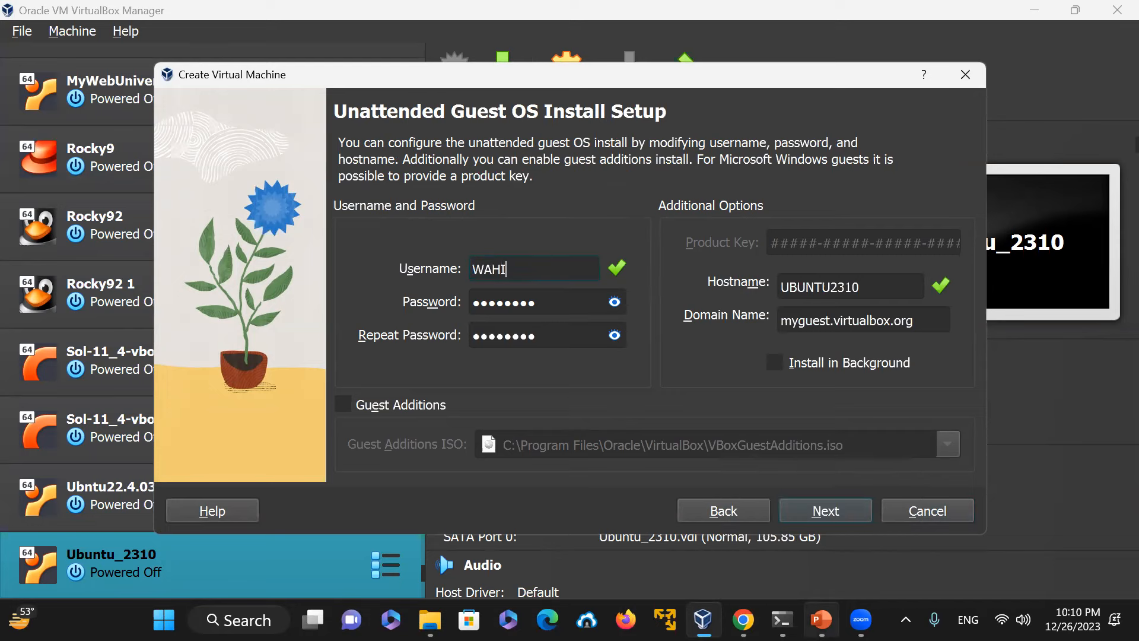
pyautogui.write('wahid')
# Step: Enter the account password in both password fields
pyautogui.press('Tab')
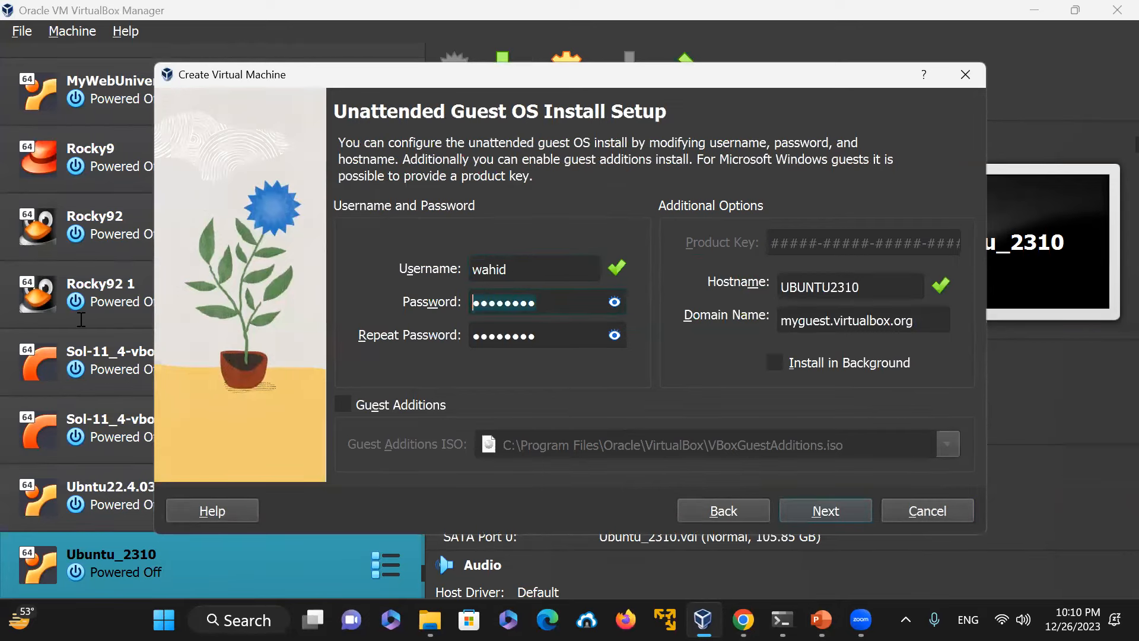
pyautogui.press('BackSpace')
pyautogui.write('123456789')
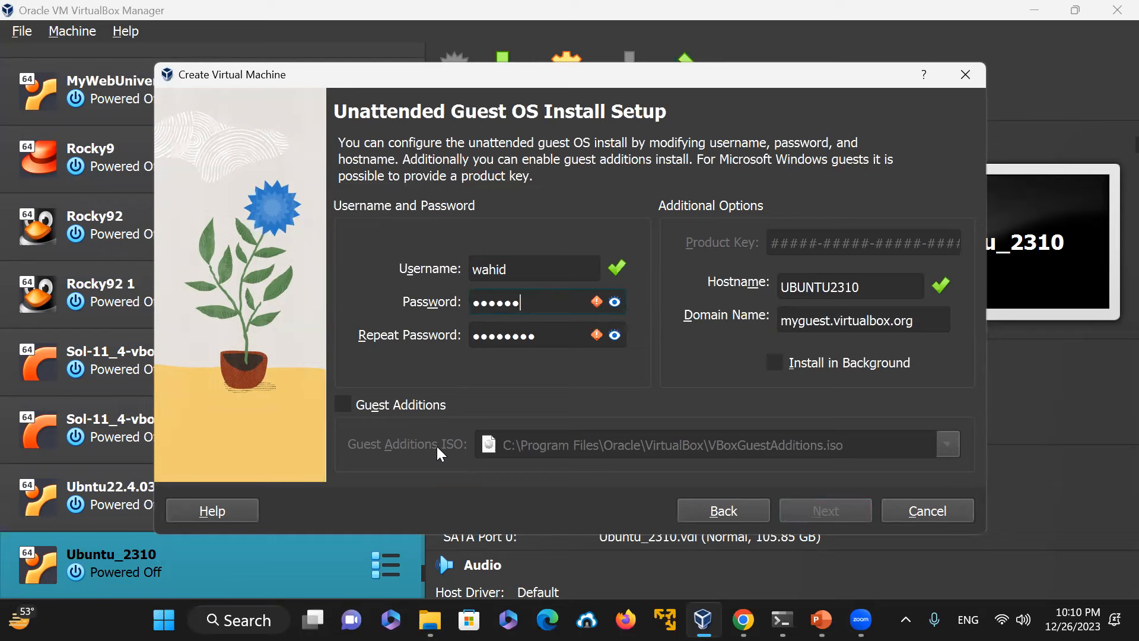
pyautogui.write('10')
pyautogui.press('Tab')
pyautogui.press('BackSpace')
pyautogui.write('•••••••••••')
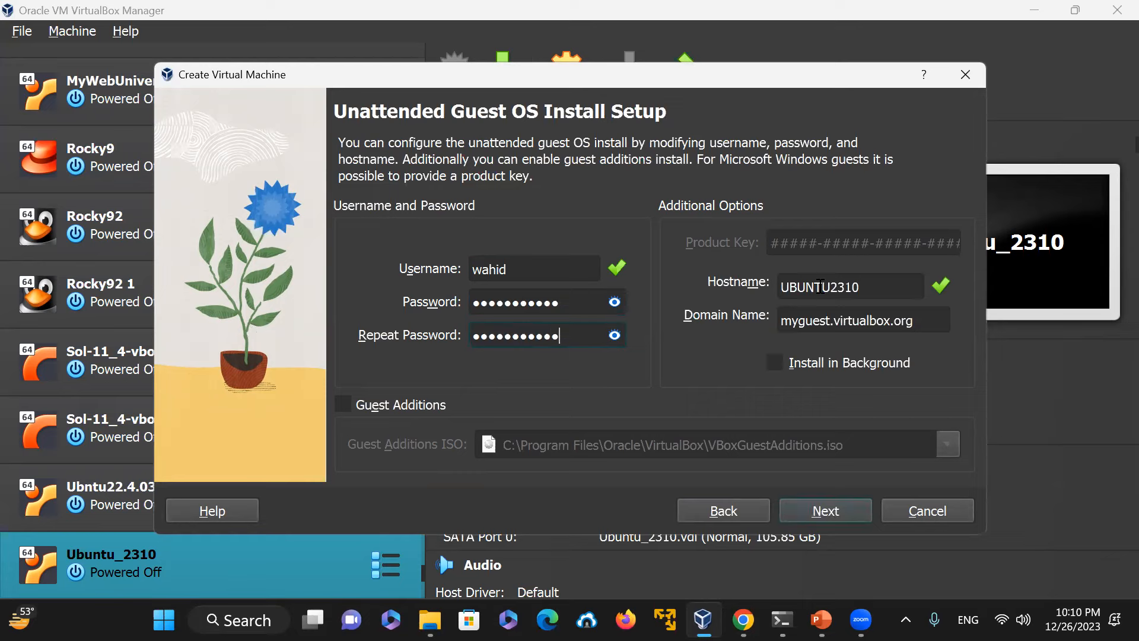
# Step: Set the hostname to OurUBUNTU
pyautogui.moveTo(865, 286); pyautogui.dragTo(784, 287)
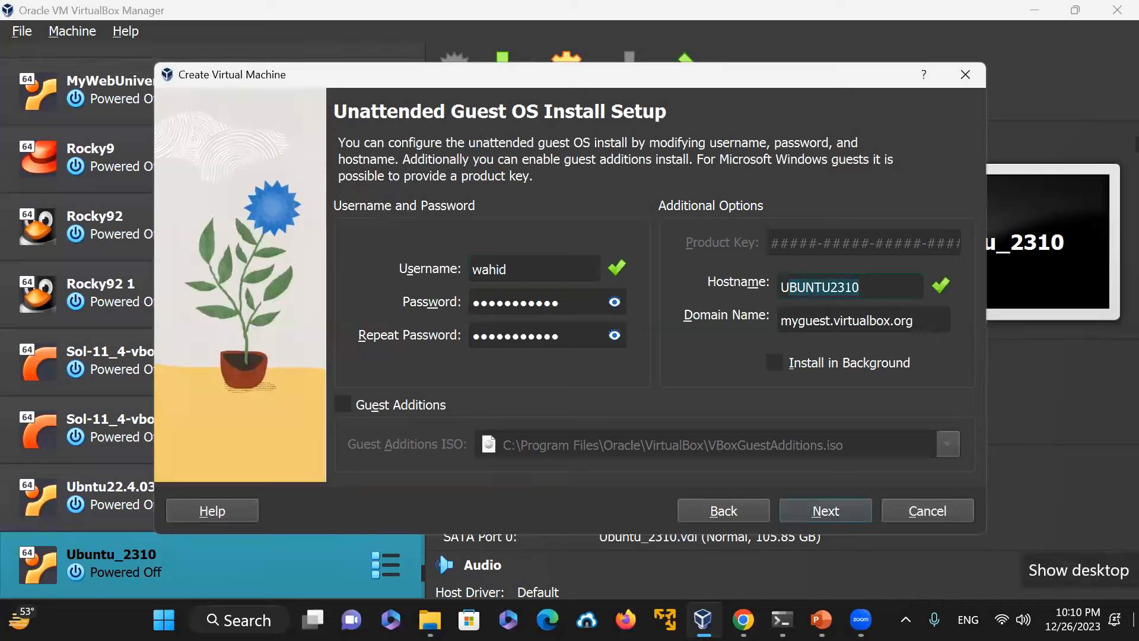
pyautogui.press('BackSpace')
pyautogui.press('BackSpace')
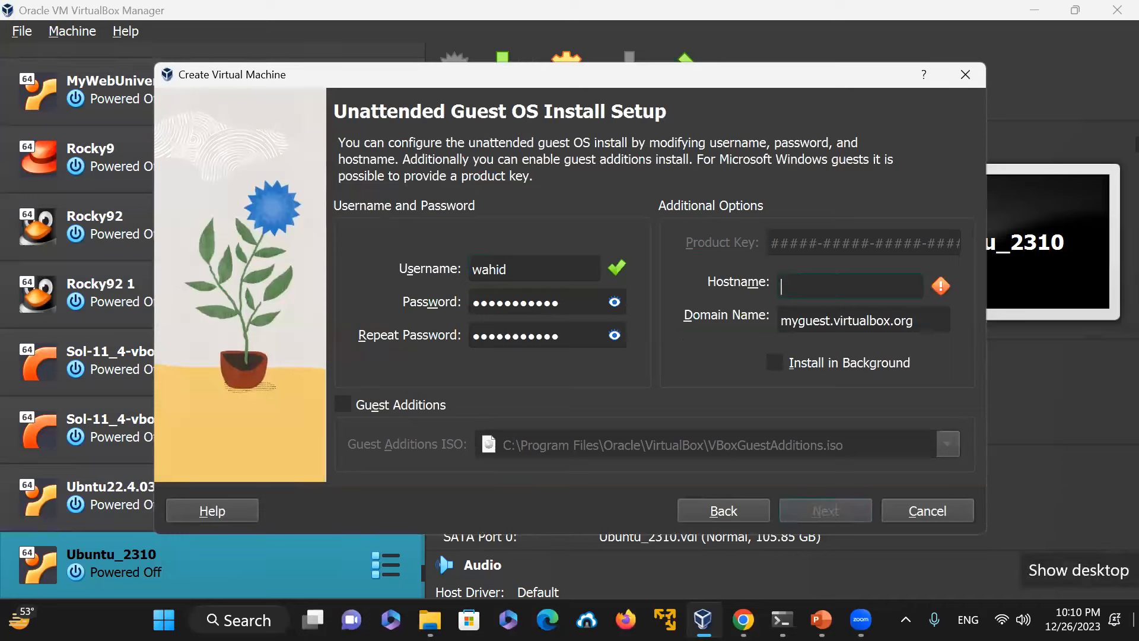
pyautogui.write('OurUbuntu')
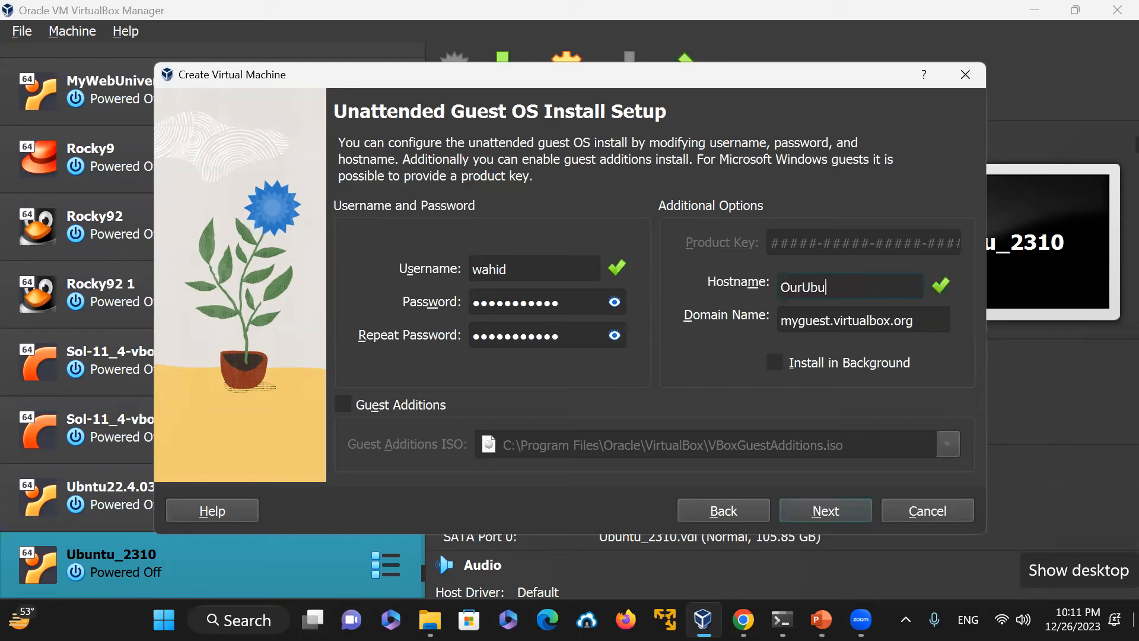
pyautogui.press('BackSpace')
pyautogui.press('BackSpace')
pyautogui.press('BackSpace')
pyautogui.press('BackSpace')
pyautogui.press('BackSpace')
pyautogui.press('BackSpace')
pyautogui.write('U')
pyautogui.write('BU')
pyautogui.write('TN')
pyautogui.press('BackSpace')
pyautogui.press('BackSpace')
pyautogui.write('NTU')
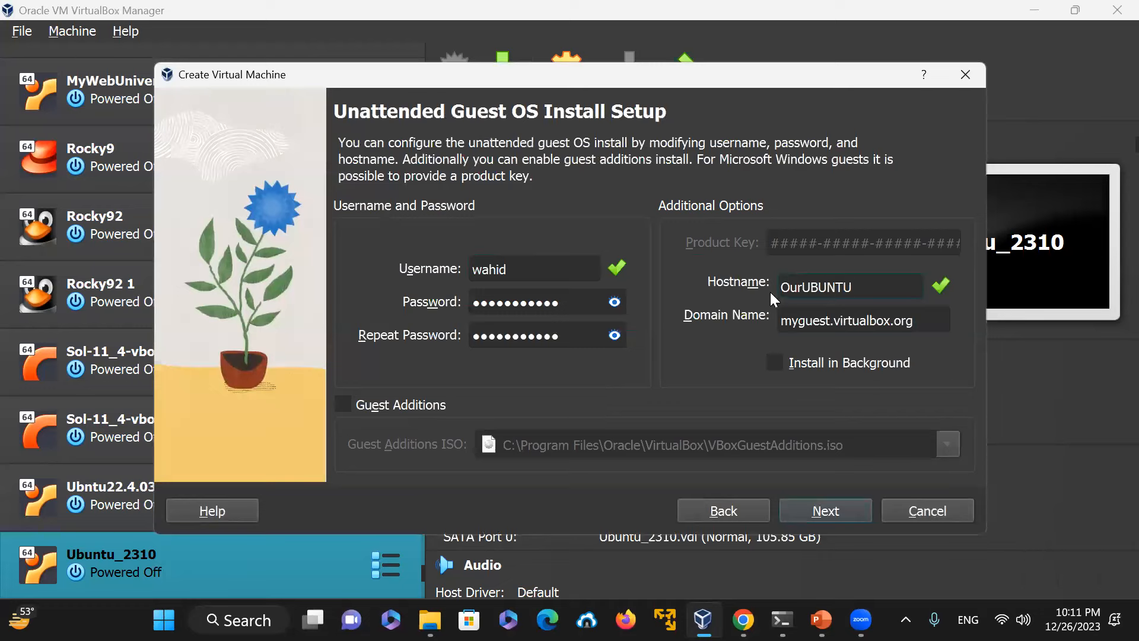
pyautogui.click(801, 289)
pyautogui.moveTo(940, 321); pyautogui.dragTo(637, 307)
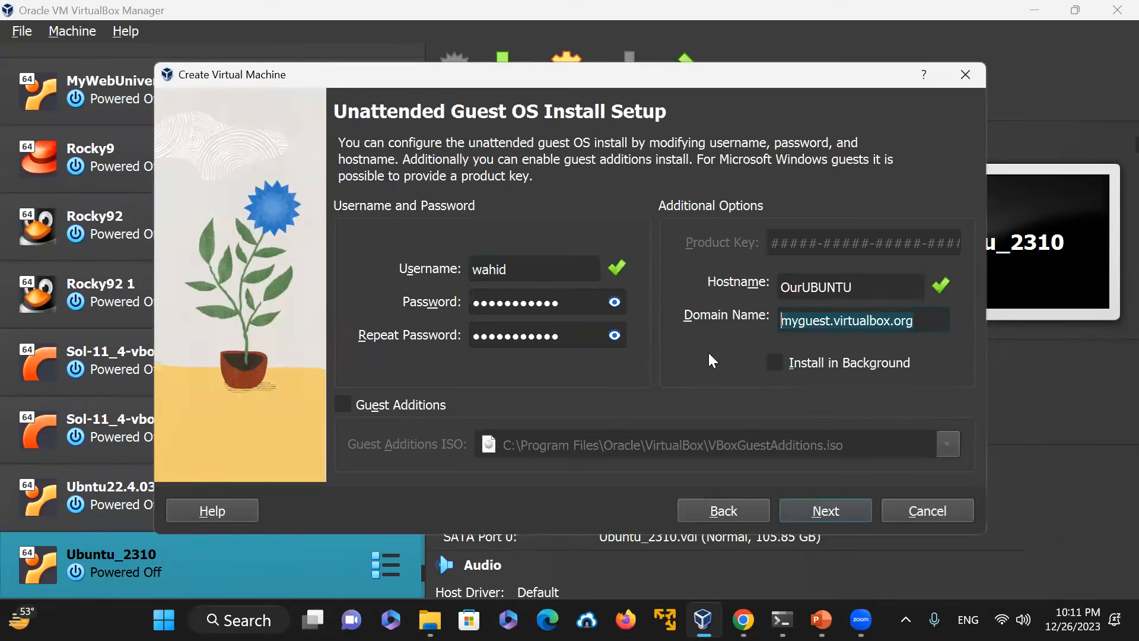
# Step: Continue to the hardware page and set the base memory to 16384 MB
pyautogui.click(822, 511)
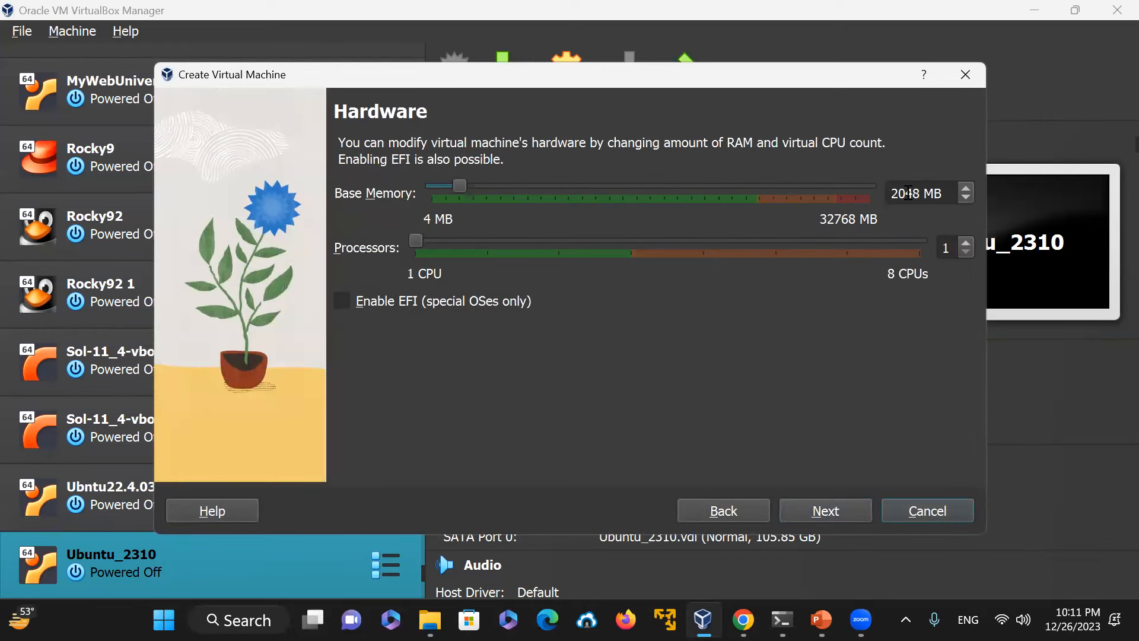
pyautogui.moveTo(457, 181); pyautogui.dragTo(646, 206)
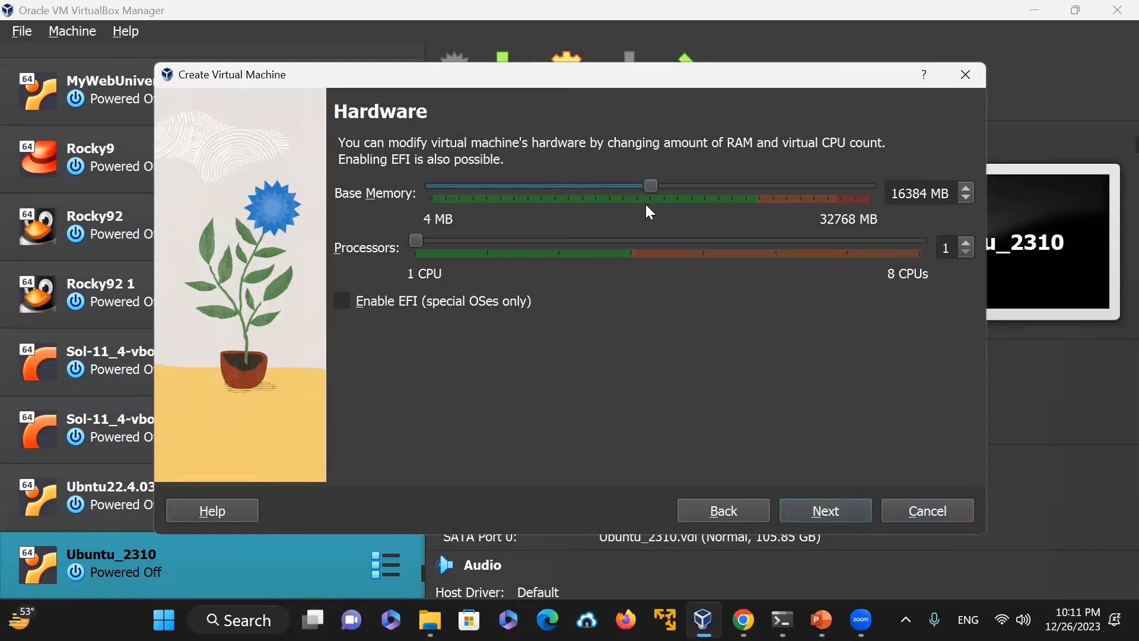
# Step: Open Command Prompt and run systeminfo | findstr /i "os name"
pyautogui.click(238, 620)
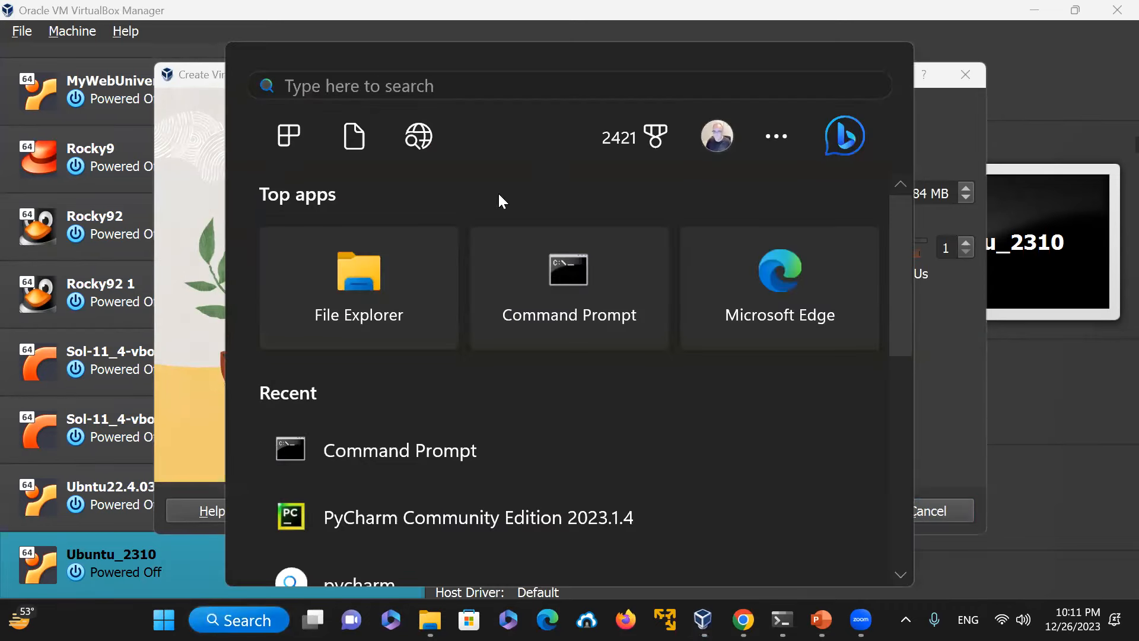
pyautogui.click(555, 288)
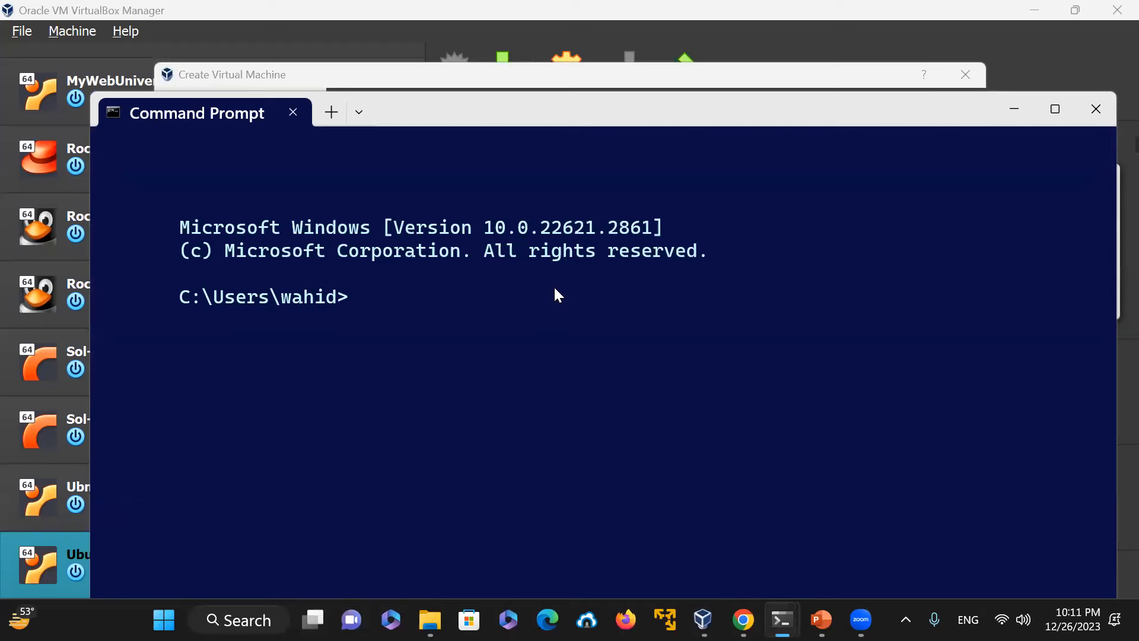
pyautogui.write('SYS')
pyautogui.press('BackSpace')
pyautogui.press('BackSpace')
pyautogui.press('BackSpace')
pyautogui.write('systeminfo | ')
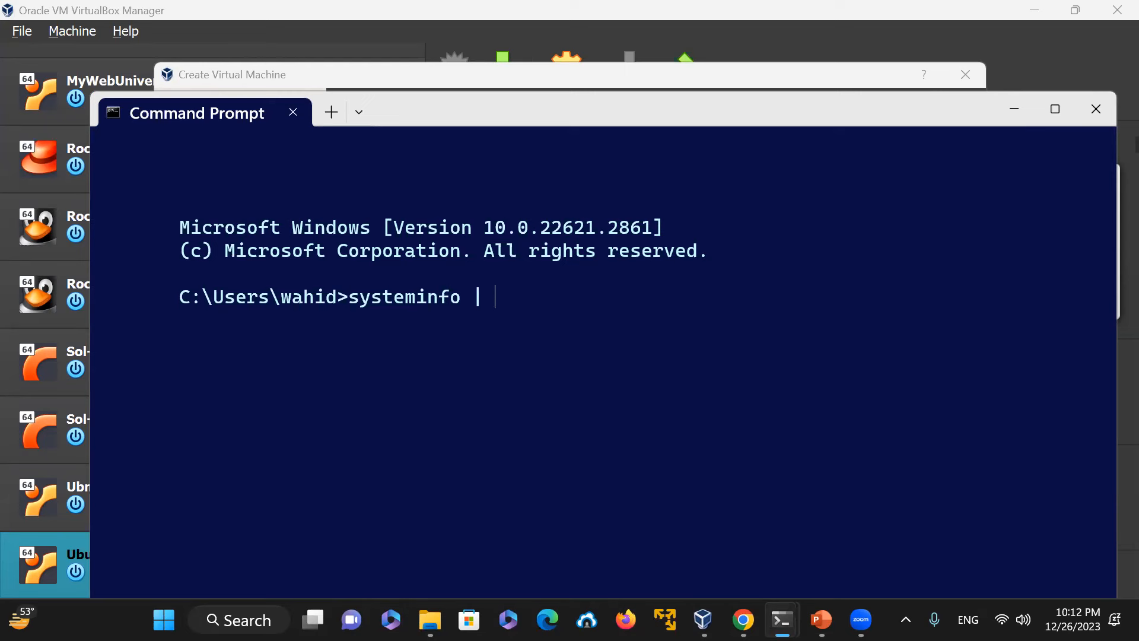
pyautogui.write('findstr /')
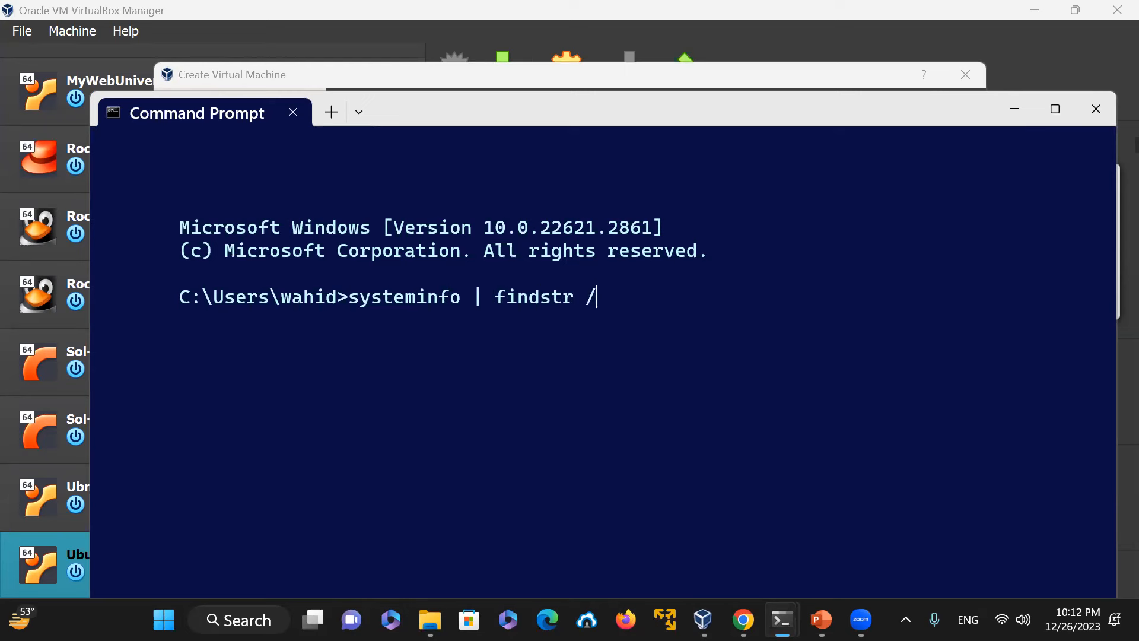
pyautogui.write('i "os')
pyautogui.write(' name')
pyautogui.write('"')
pyautogui.press('Return')
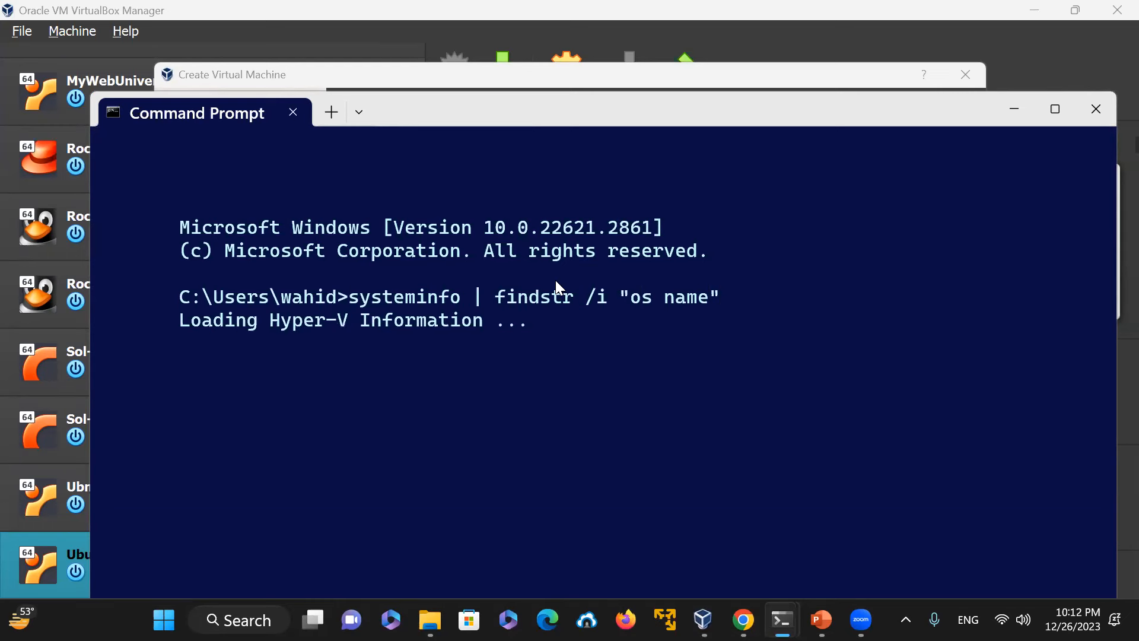
# Step: Examine the OS name and OS version lines in the systeminfo output
pyautogui.scroll(3, 649, 247)
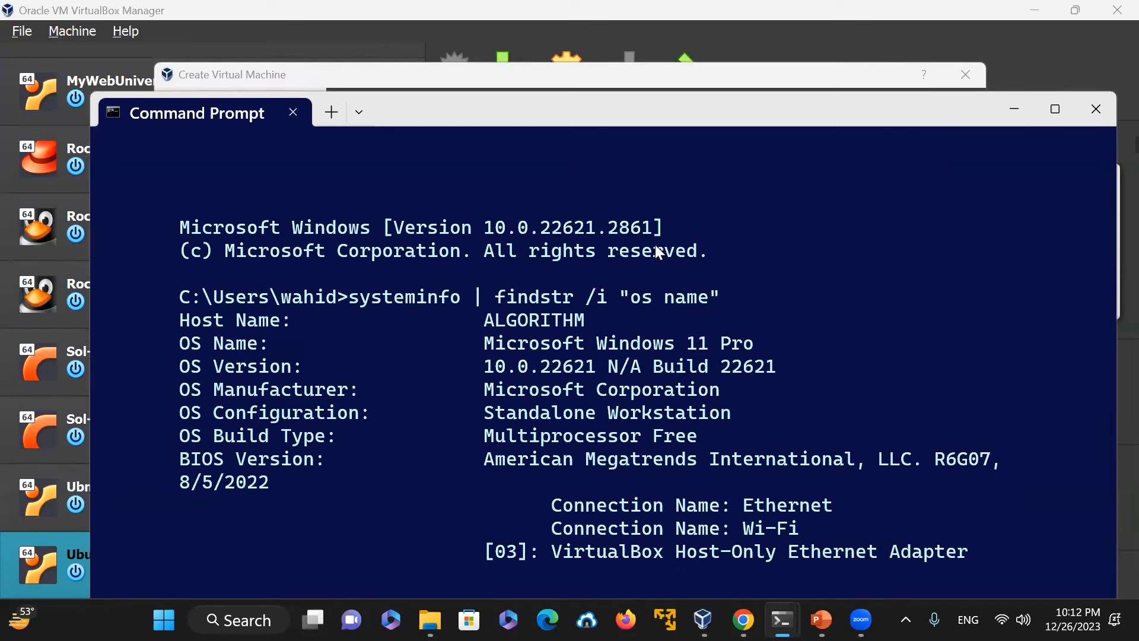
pyautogui.moveTo(487, 345); pyautogui.dragTo(814, 350)
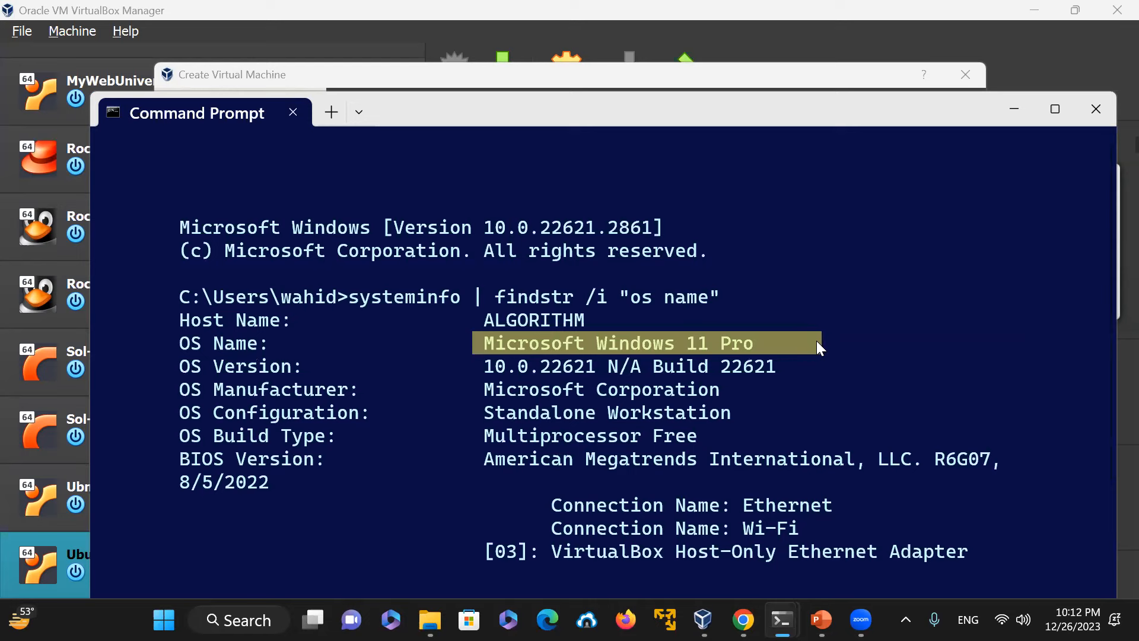
pyautogui.moveTo(487, 366); pyautogui.dragTo(593, 371)
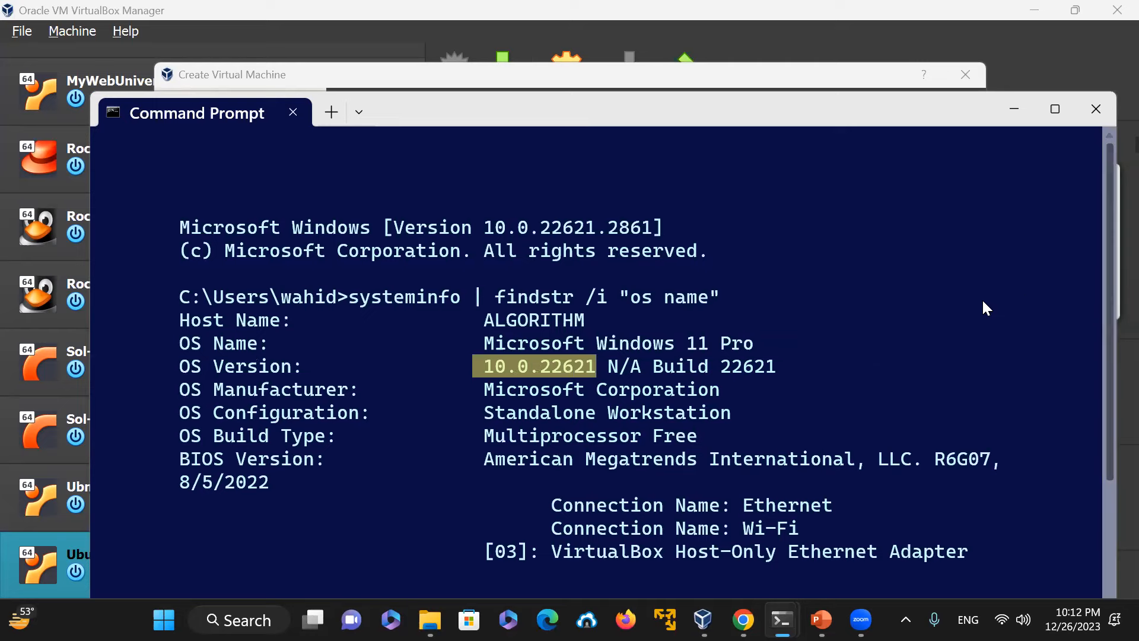
pyautogui.scroll(-3, 810, 400)
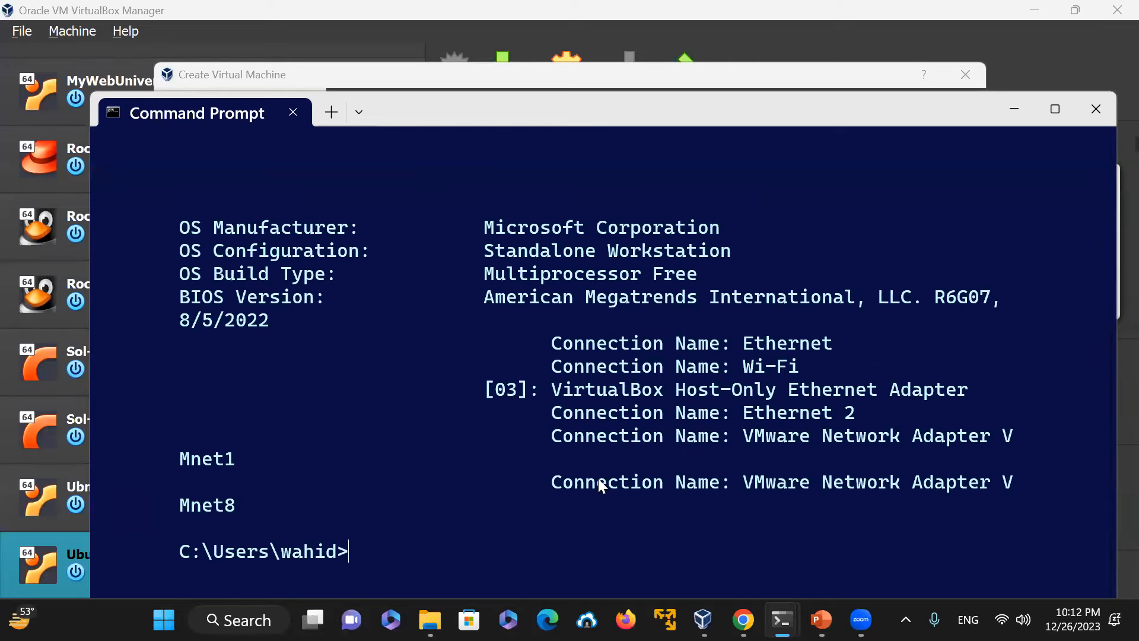
# Step: Clear the screen and run systeminfo | findstr /i "mem" to check the total physical memory
pyautogui.write('clear')
pyautogui.press('Return')
pyautogui.write('cls')
pyautogui.press('Return')
pyautogui.press('Up')
pyautogui.press('Up')
pyautogui.press('Up')
pyautogui.press('Left')
pyautogui.press('BackSpace')
pyautogui.press('BackSpace')
pyautogui.press('BackSpace')
pyautogui.press('BackSpace')
pyautogui.press('BackSpace')
pyautogui.press('BackSpace')
pyautogui.press('BackSpace')
pyautogui.write('mem')
pyautogui.press('Return')
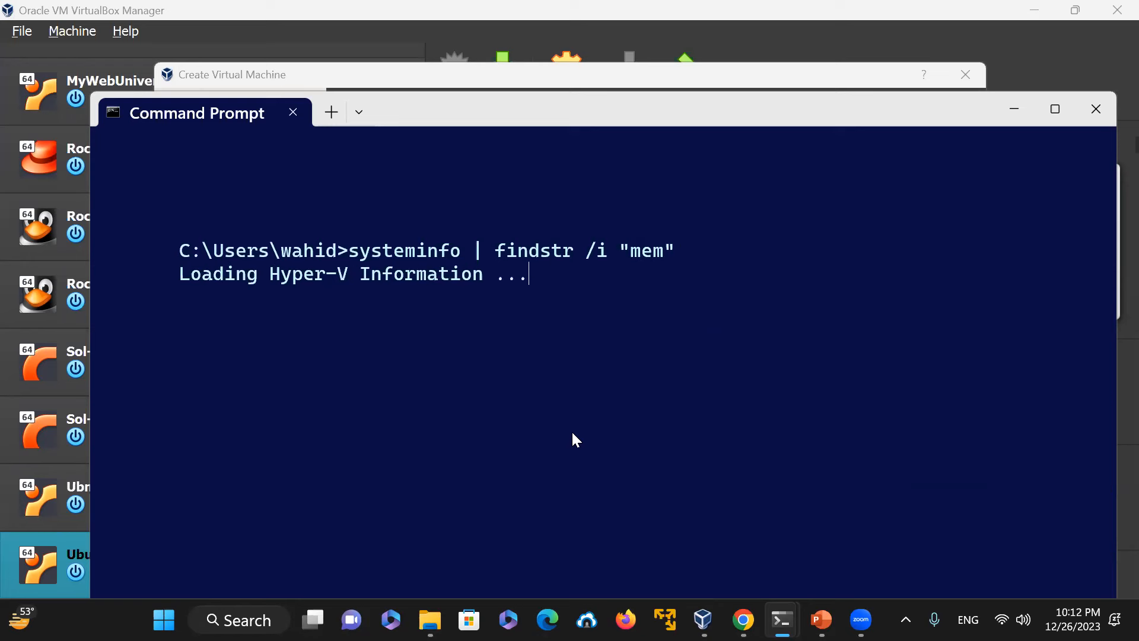
pyautogui.moveTo(487, 268); pyautogui.dragTo(562, 268)
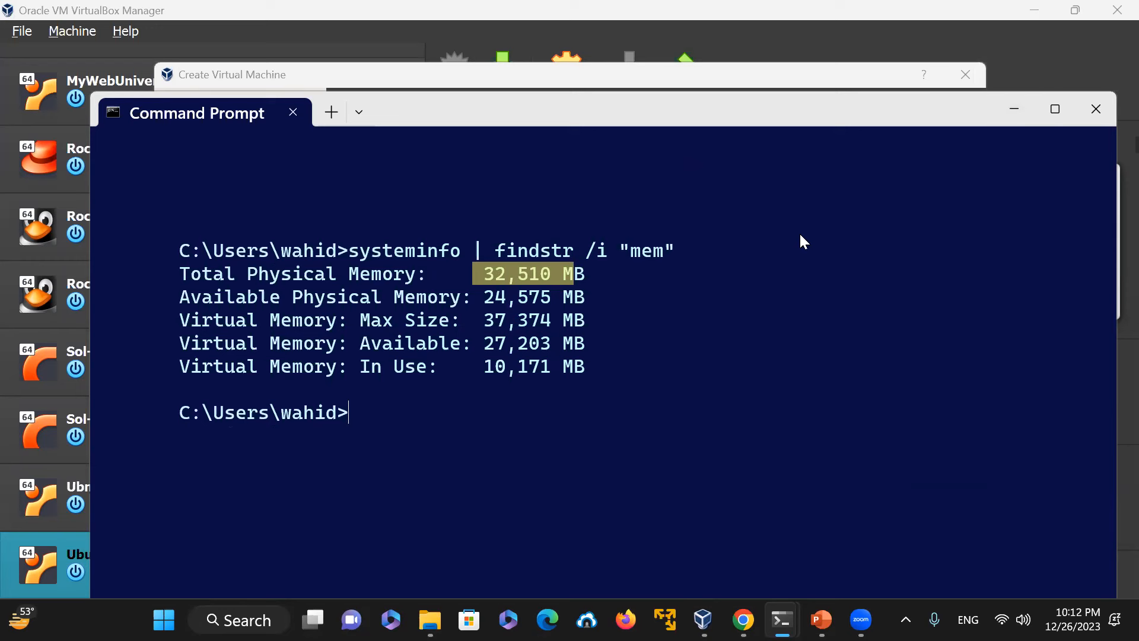
# Step: Run systeminfo | findstr /i "model" to check the system model and processor
pyautogui.press('Up')
pyautogui.press('Left')
pyautogui.press('BackSpace')
pyautogui.press('BackSpace')
pyautogui.press('BackSpace')
pyautogui.press('BackSpace')
pyautogui.write('"model')
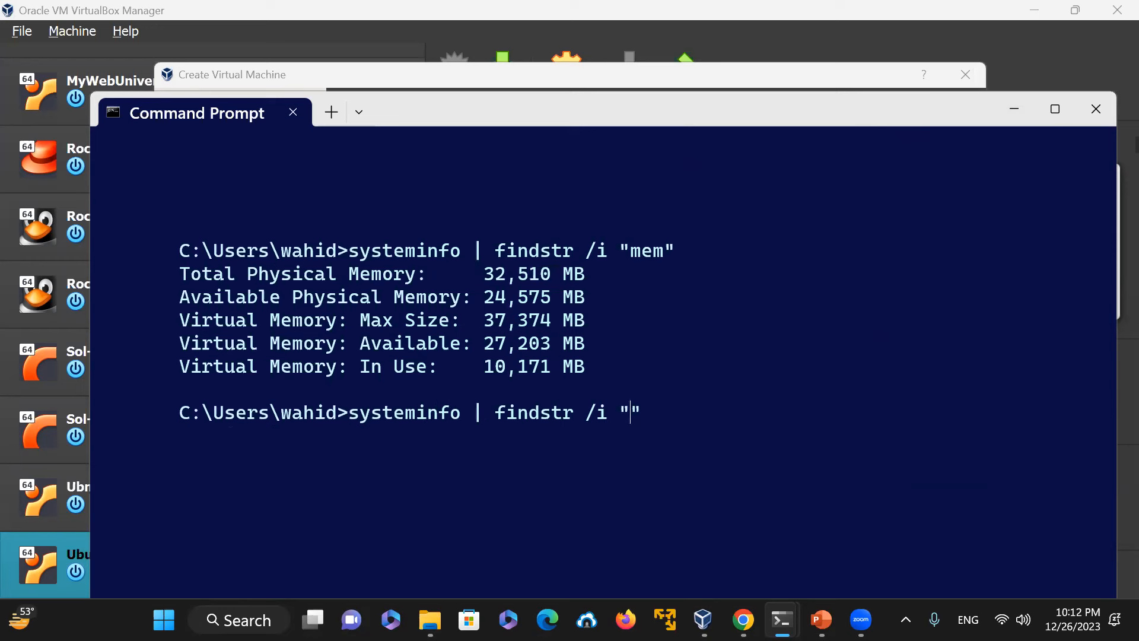
pyautogui.press('Return')
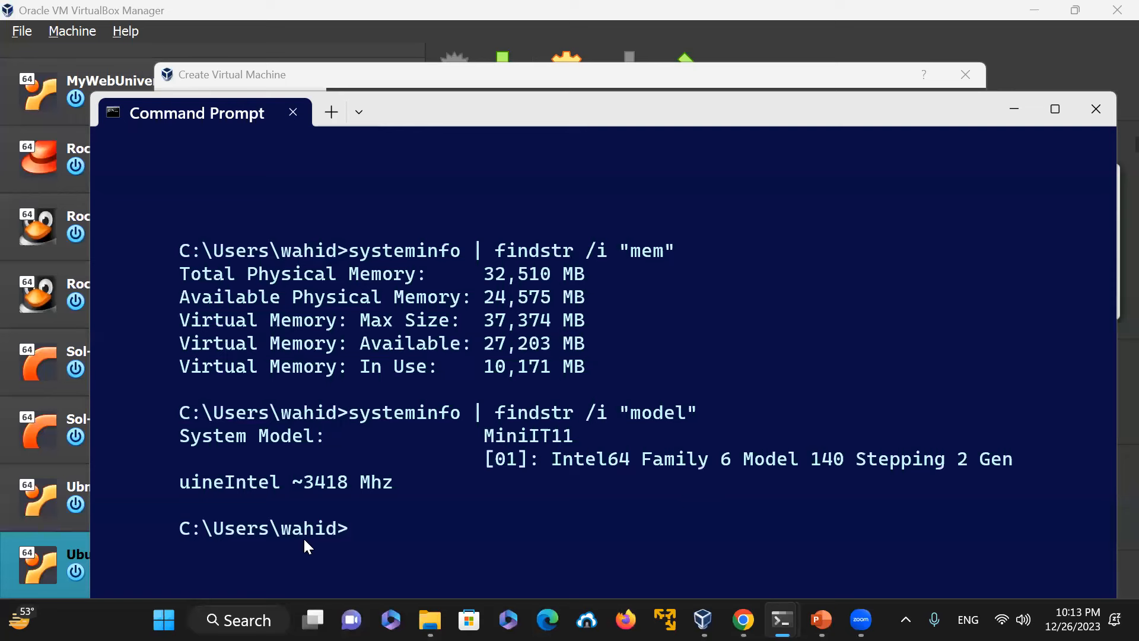
# Step: Open Device Manager, expand Processors to view the CPU cores, then close it
pyautogui.click(236, 608)
pyautogui.write('d')
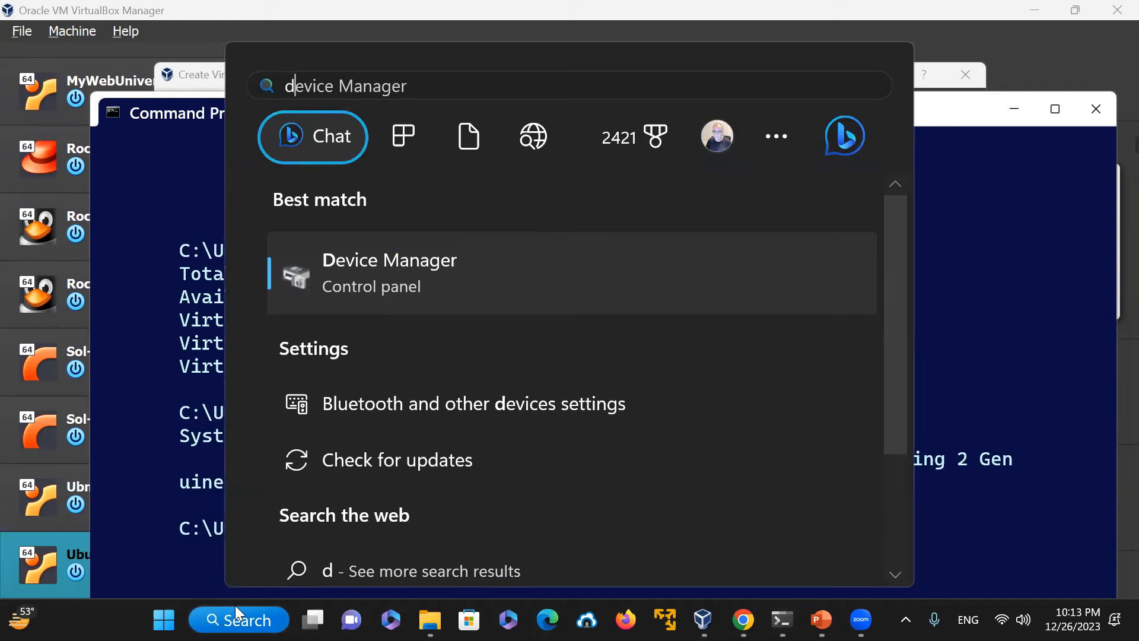
pyautogui.click(415, 263)
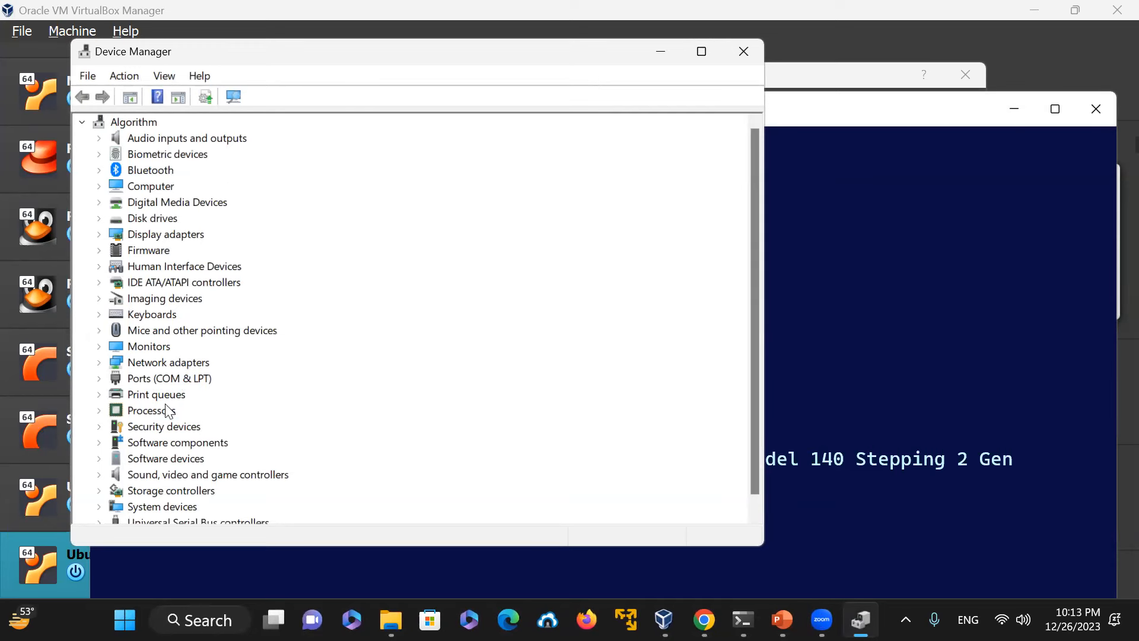
pyautogui.doubleClick(125, 409)
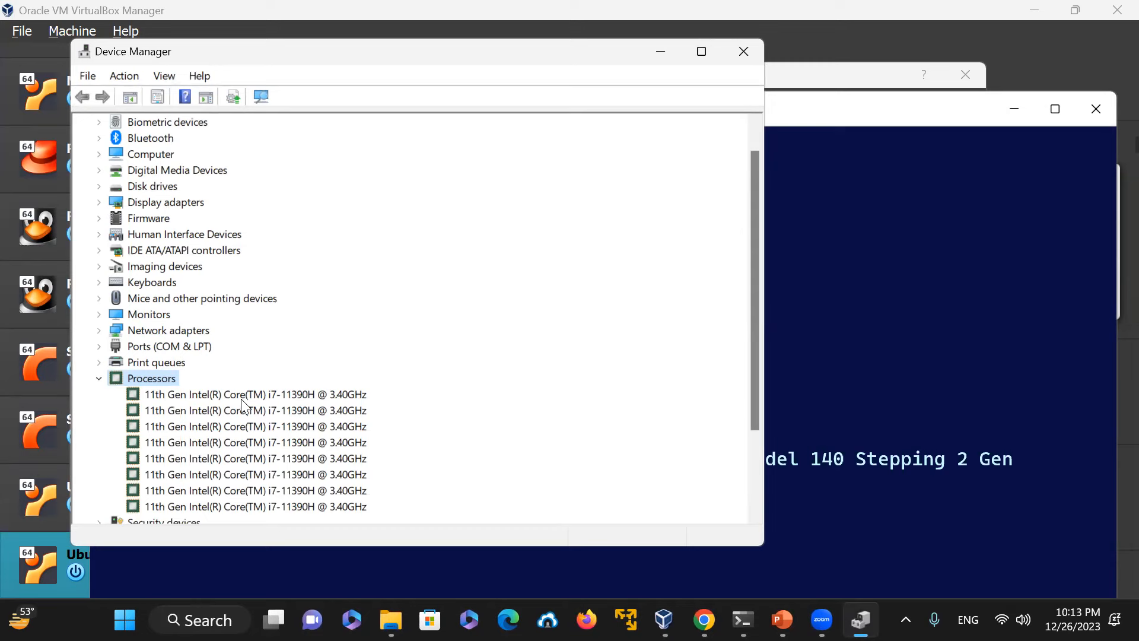
pyautogui.click(744, 52)
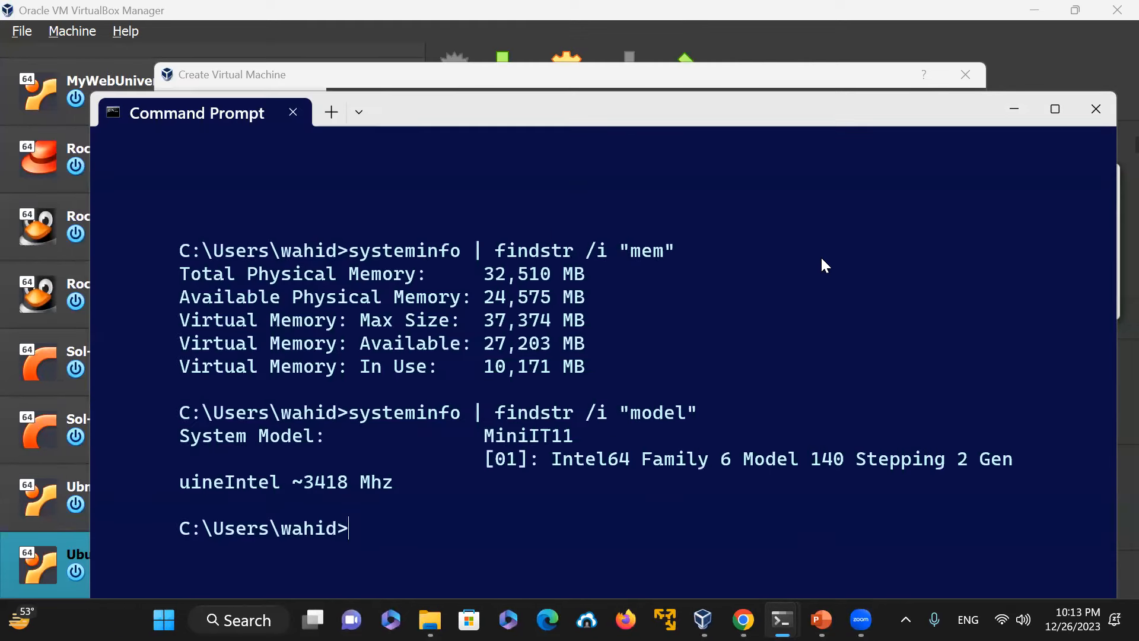
# Step: Clear the Command Prompt screen with cls and minimize the window
pyautogui.write('cls')
pyautogui.press('Return')
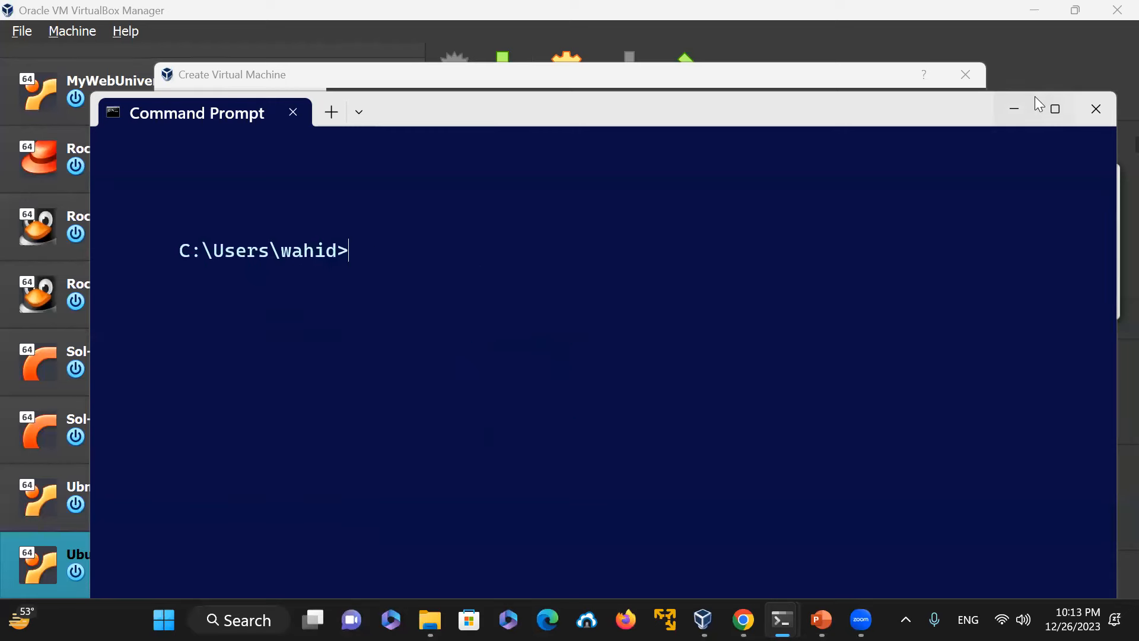
pyautogui.click(1014, 109)
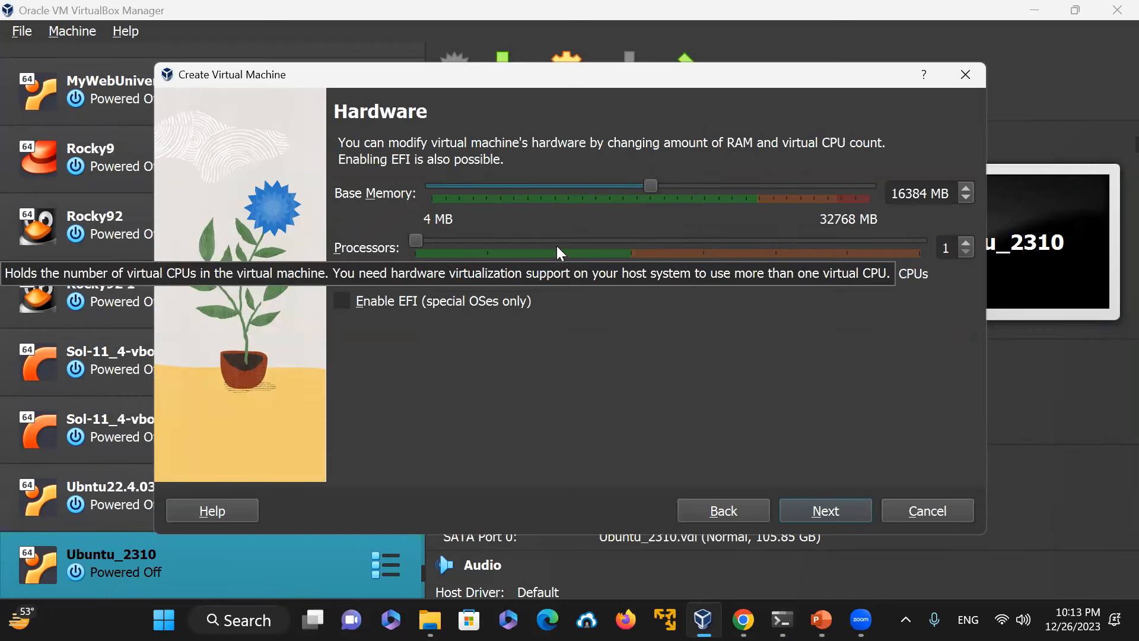
# Step: Set the processor count to 4 CPUs and continue to the virtual hard disk page
pyautogui.moveTo(415, 243); pyautogui.dragTo(624, 256)
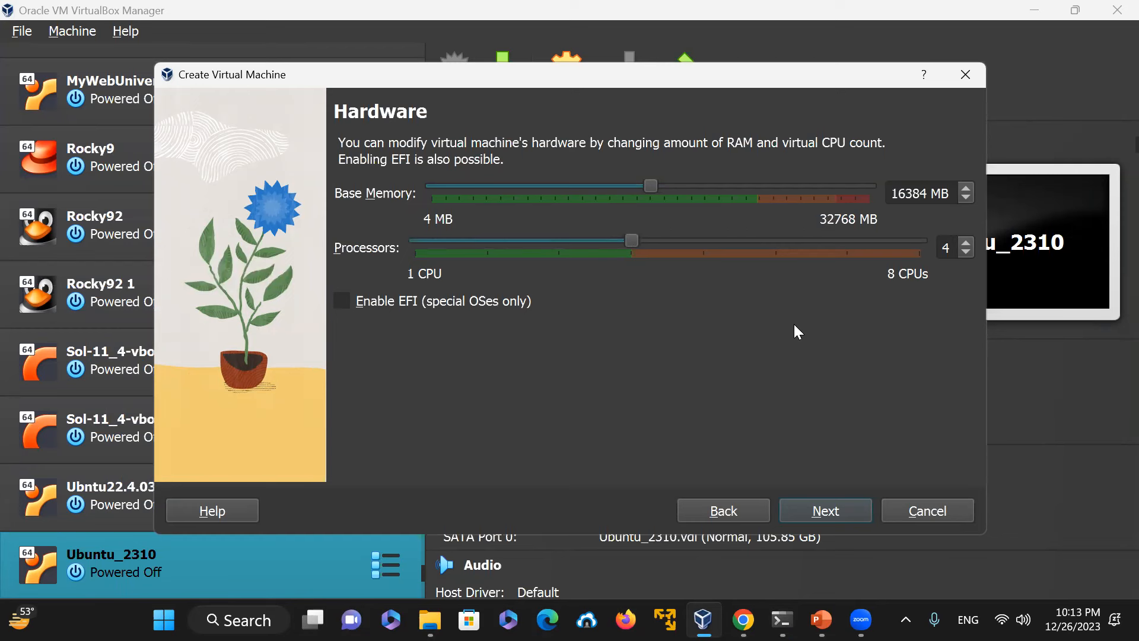
pyautogui.click(840, 508)
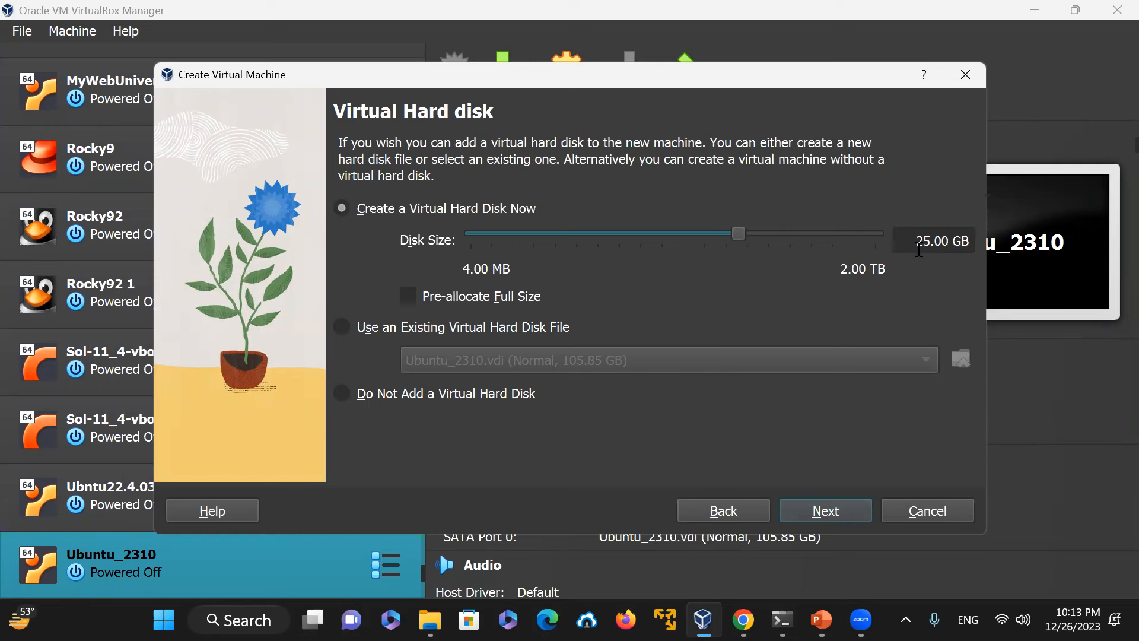
# Step: Increase the virtual hard disk size, continue to the summary and finish creating the VM
pyautogui.moveTo(738, 235); pyautogui.dragTo(785, 266)
pyautogui.click(842, 511)
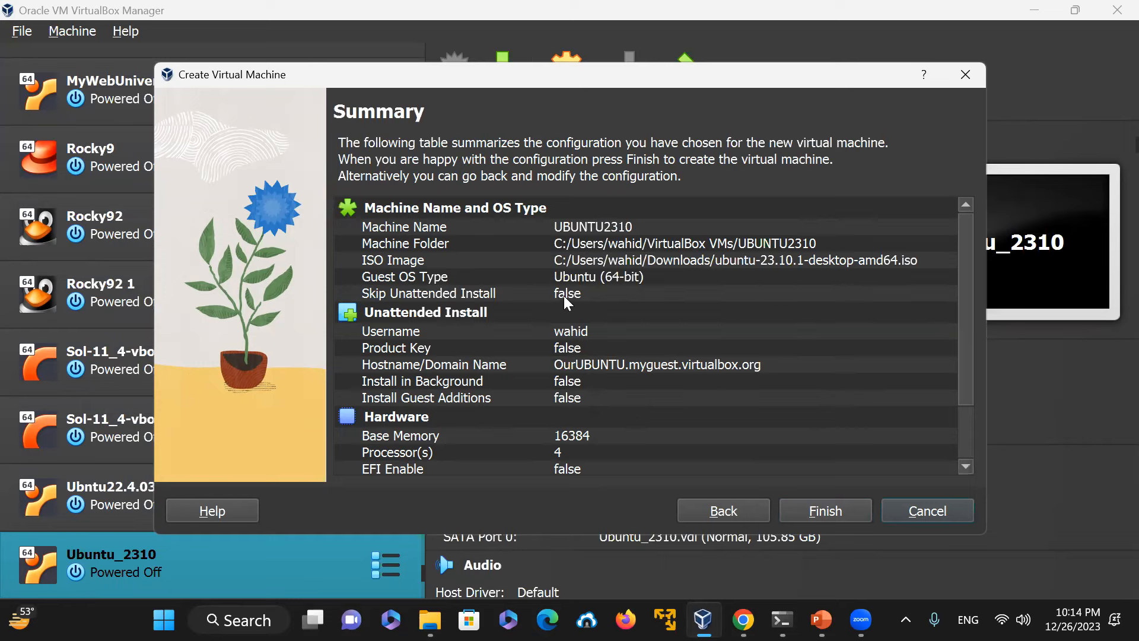
pyautogui.click(827, 511)
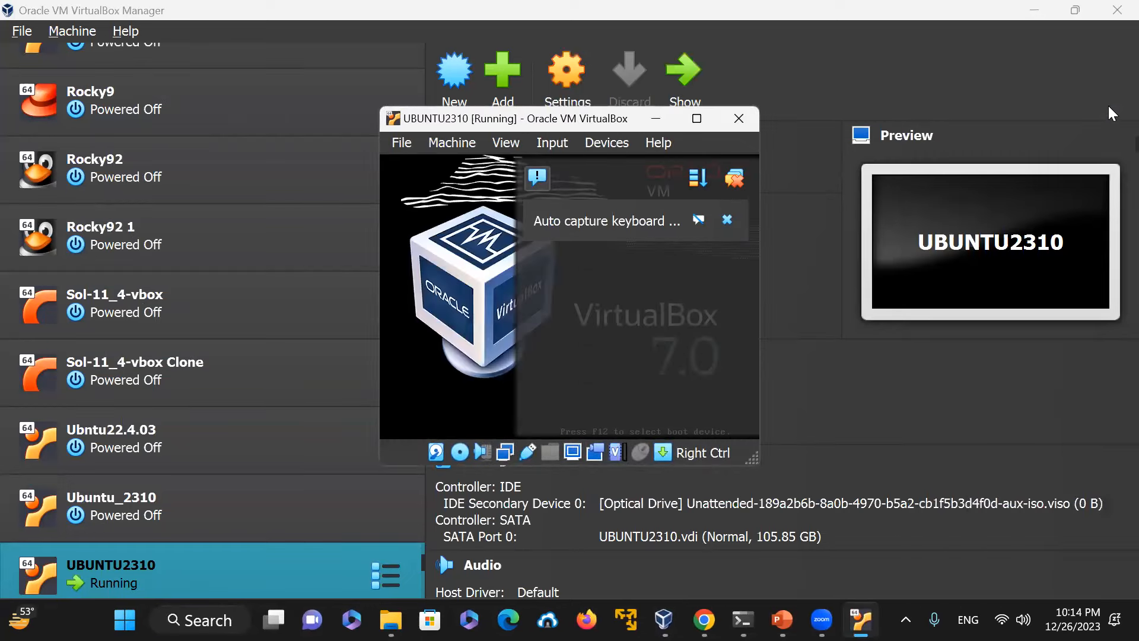
# Step: Switch the running VM window to Scaled Mode and dismiss the auto capture keyboard notification
pyautogui.click(505, 144)
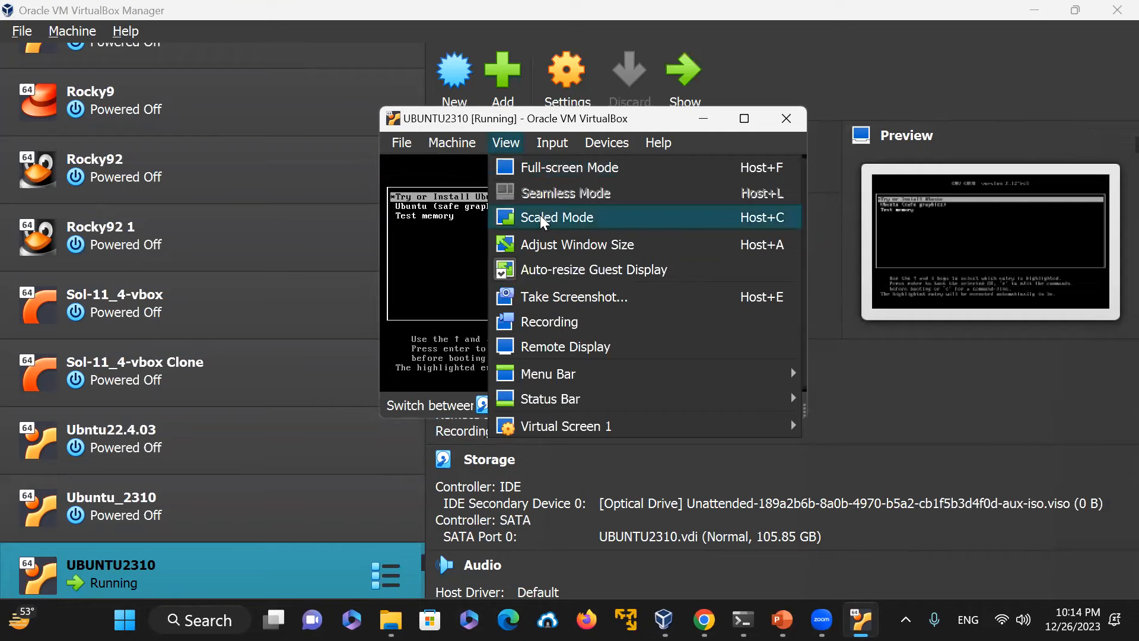
pyautogui.click(542, 218)
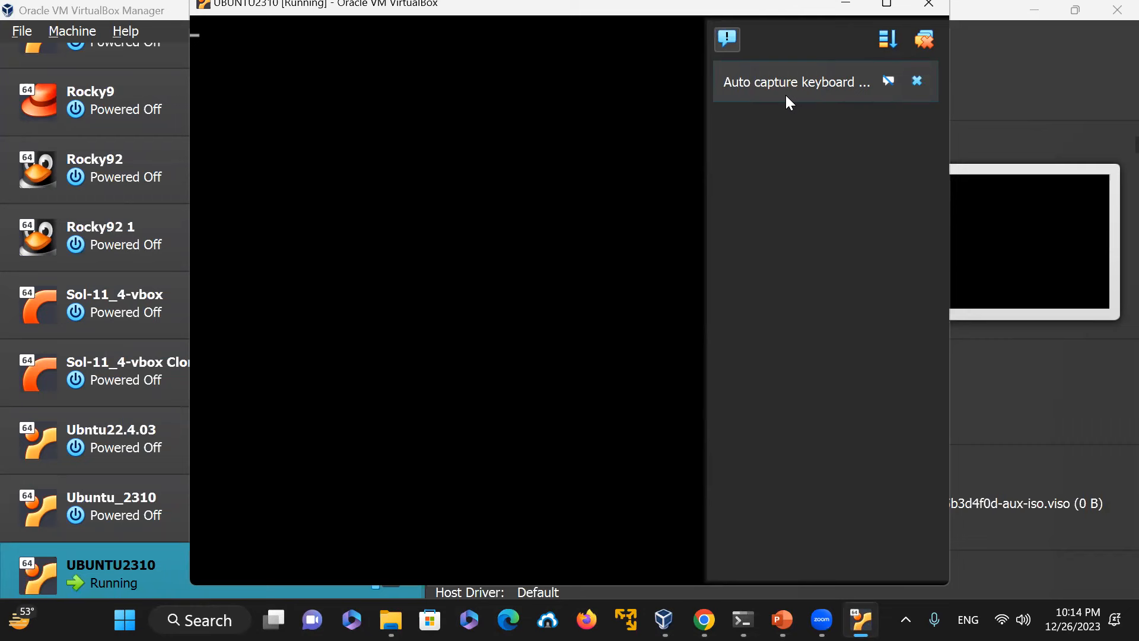
pyautogui.click(917, 82)
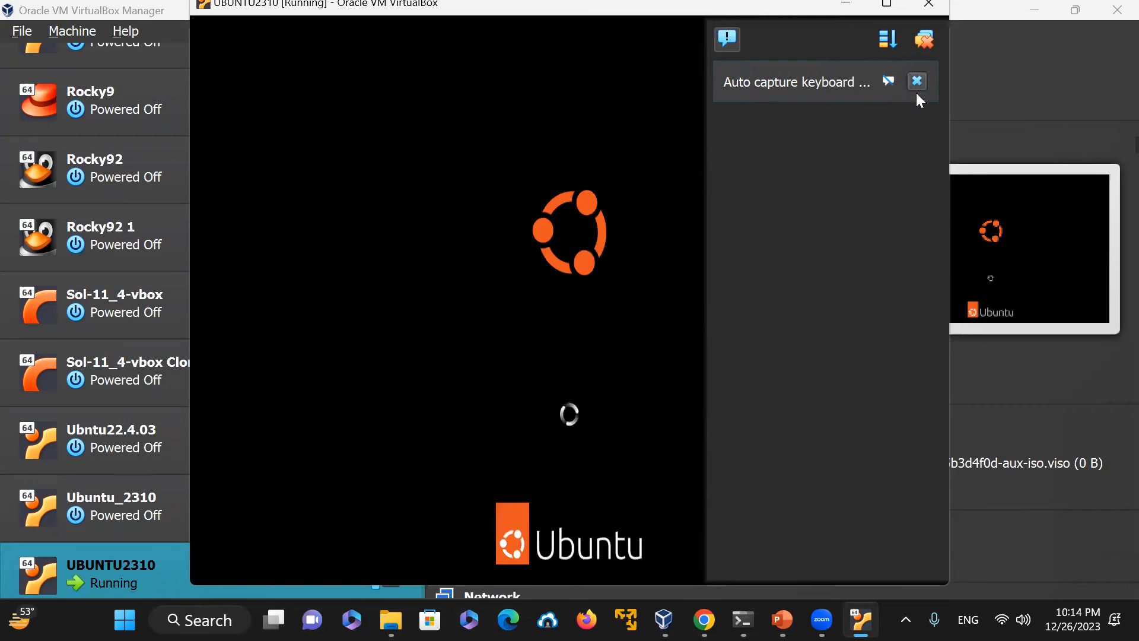
pyautogui.click(917, 82)
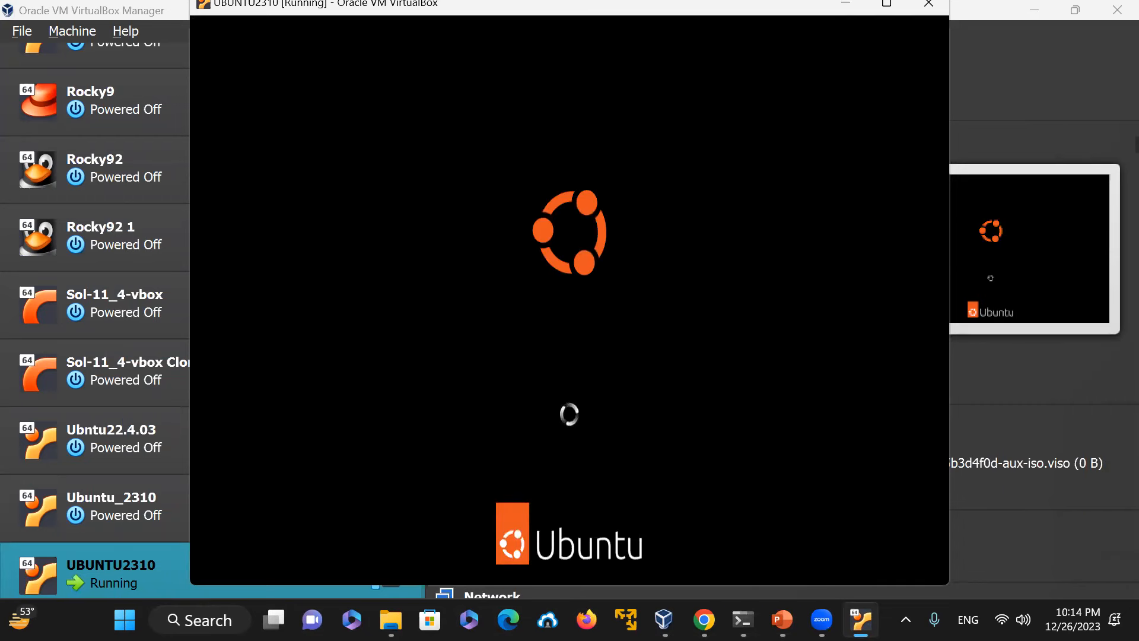
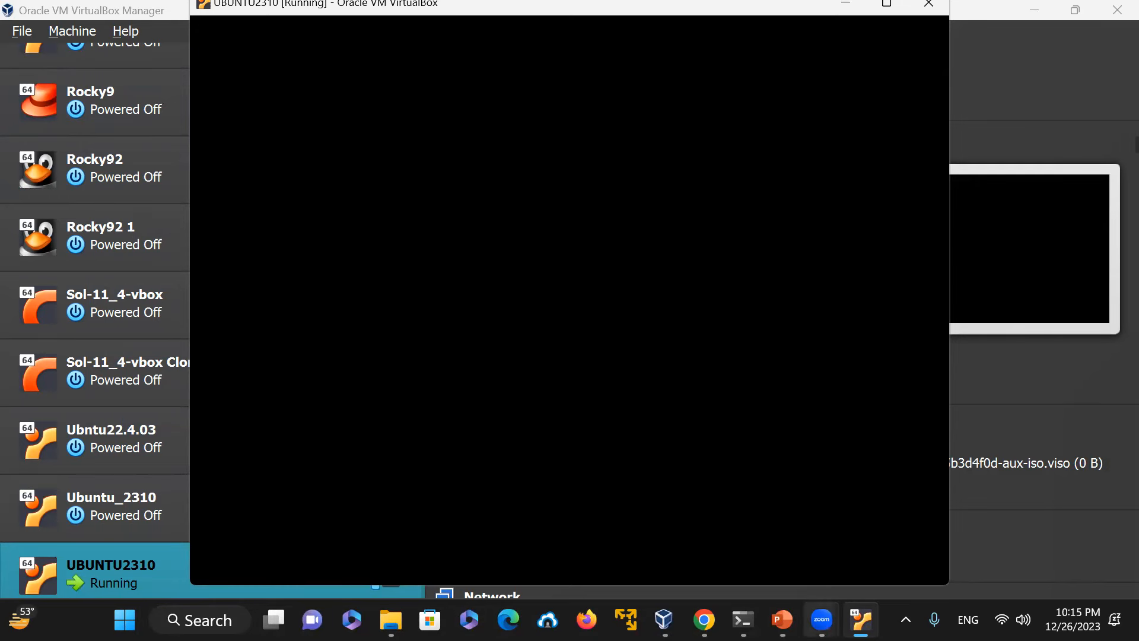
# Step: Close the open Command Prompt windows by running exit in each
pyautogui.moveTo(821, 620)
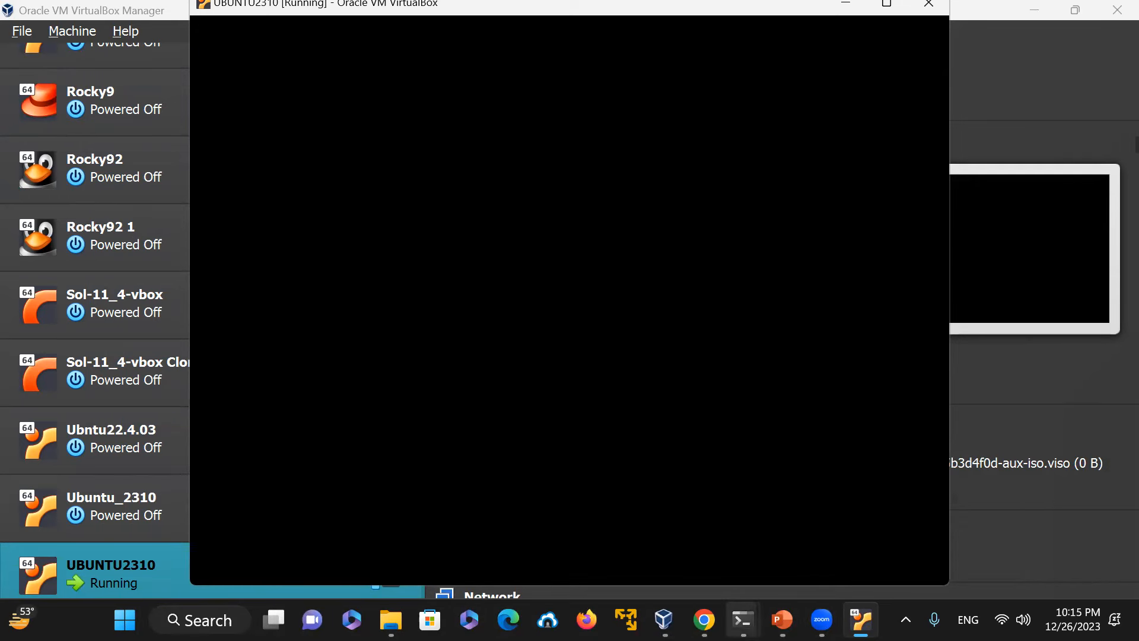
pyautogui.hotkey('alt', 'Tab')
pyautogui.write('exit')
pyautogui.press('Return')
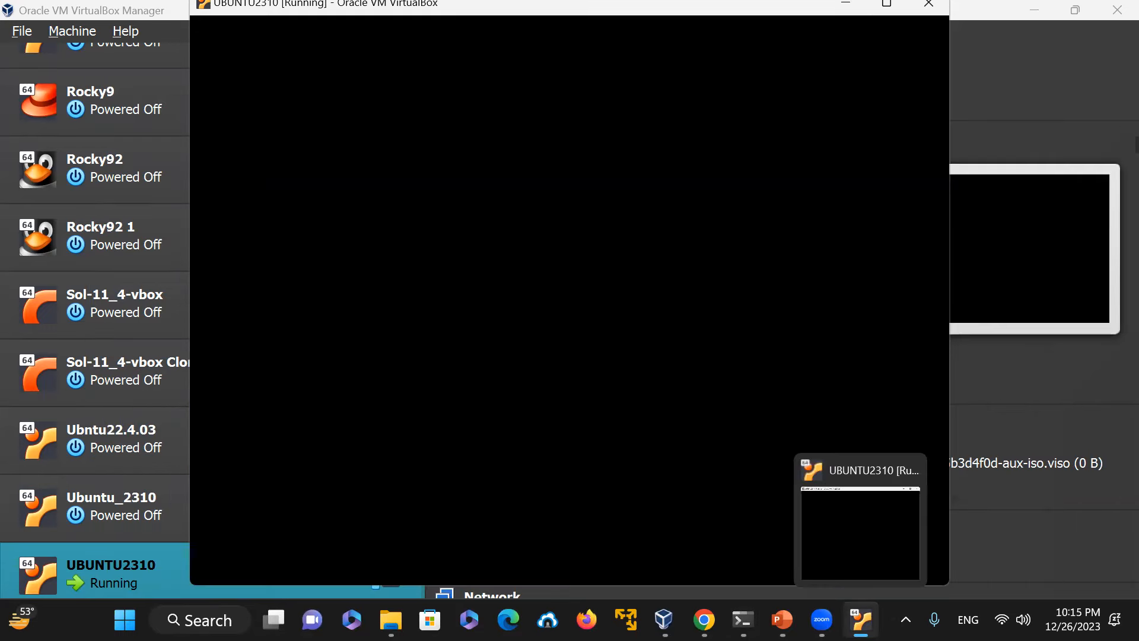
pyautogui.moveTo(781, 619)
pyautogui.moveTo(743, 620)
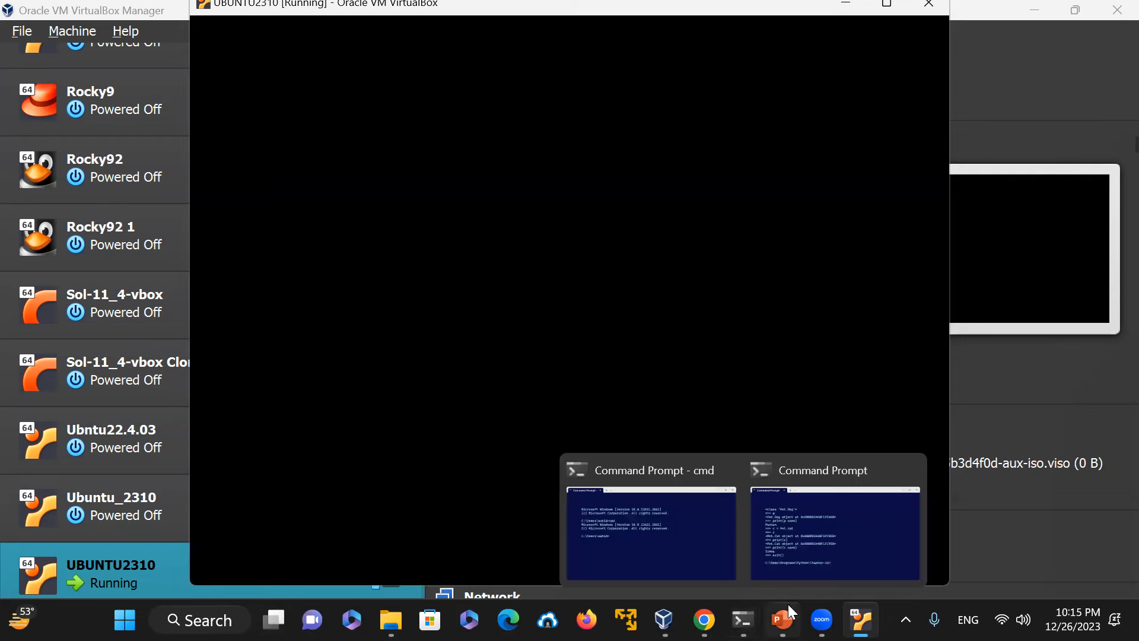
pyautogui.click(841, 565)
pyautogui.write('exit')
pyautogui.press('Return')
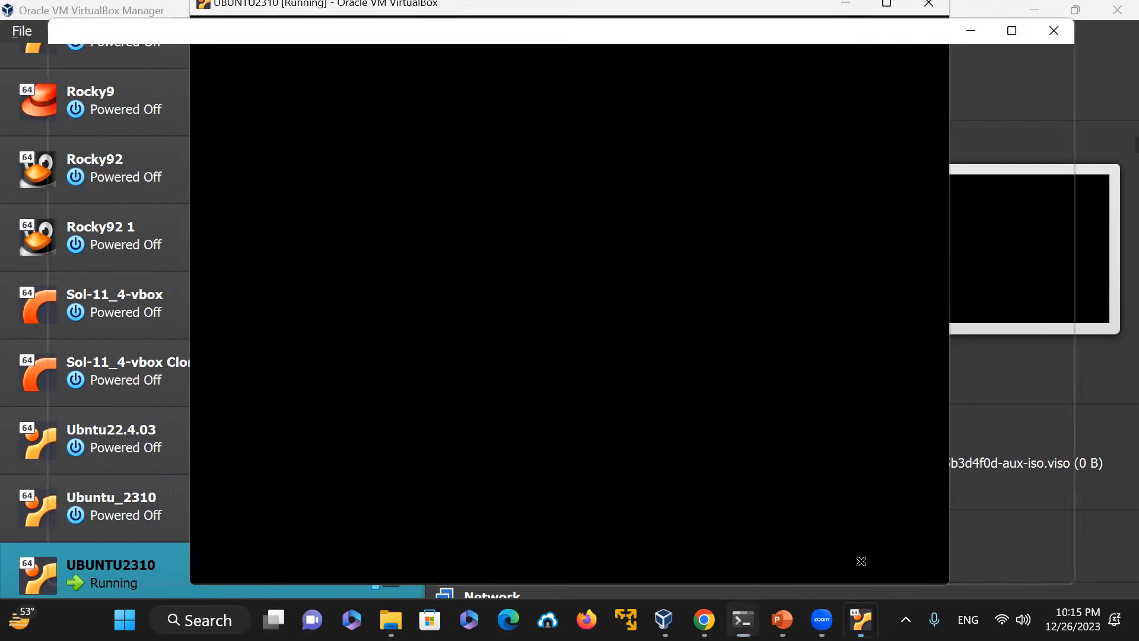
pyautogui.moveTo(744, 619)
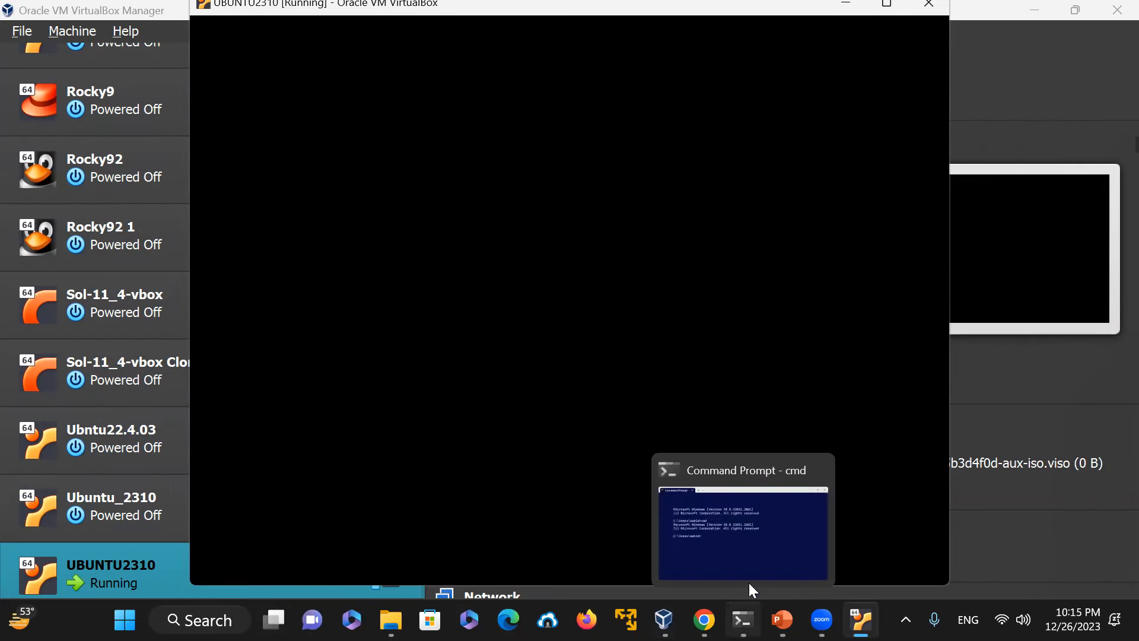
pyautogui.click(748, 578)
pyautogui.write('exit')
pyautogui.press('Return')
pyautogui.write('eix')
pyautogui.press('BackSpace')
pyautogui.press('BackSpace')
pyautogui.write('xit')
pyautogui.press('Return')
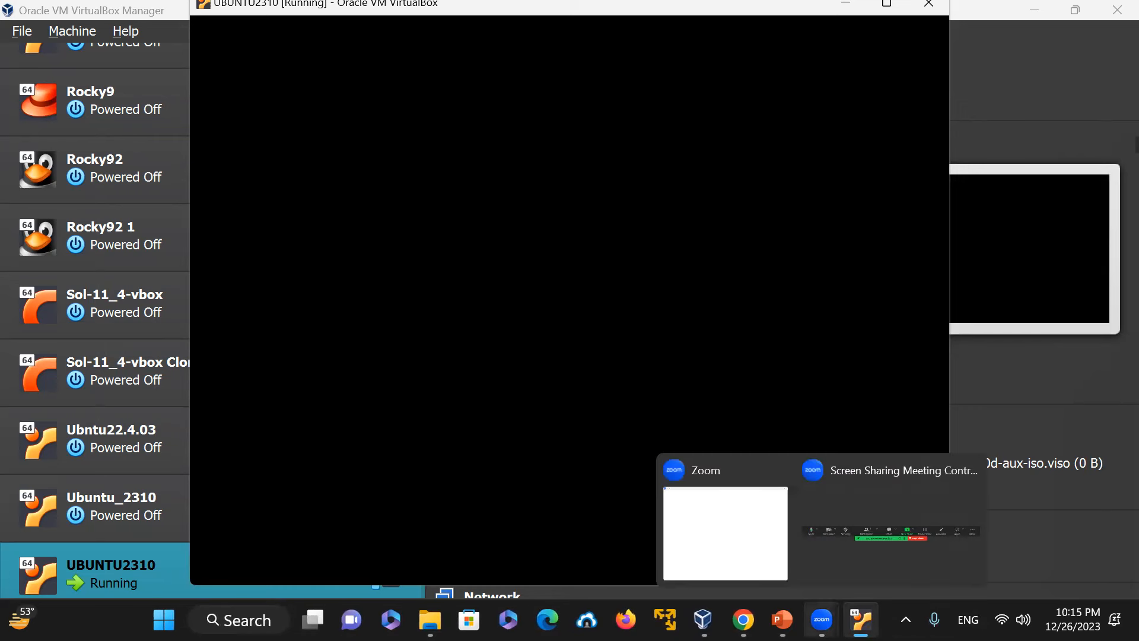
# Step: Try to bring the unresponsive VM display back by showing its window and clicking inside the black screen
pyautogui.moveTo(743, 619)
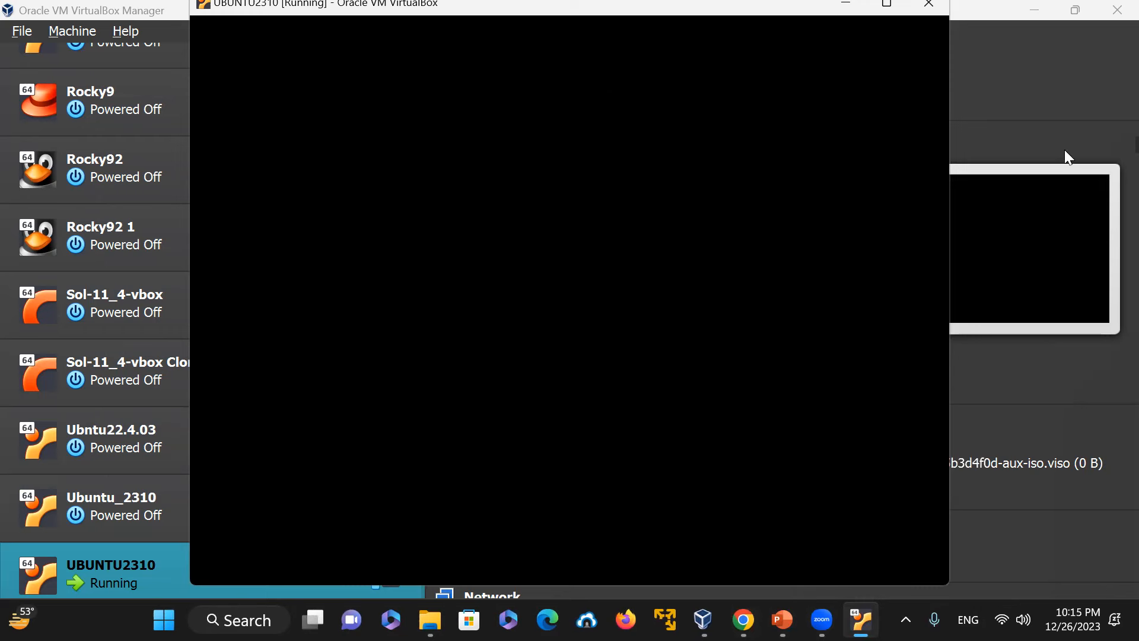
pyautogui.click(1042, 240)
pyautogui.click(685, 80)
pyautogui.click(1026, 250)
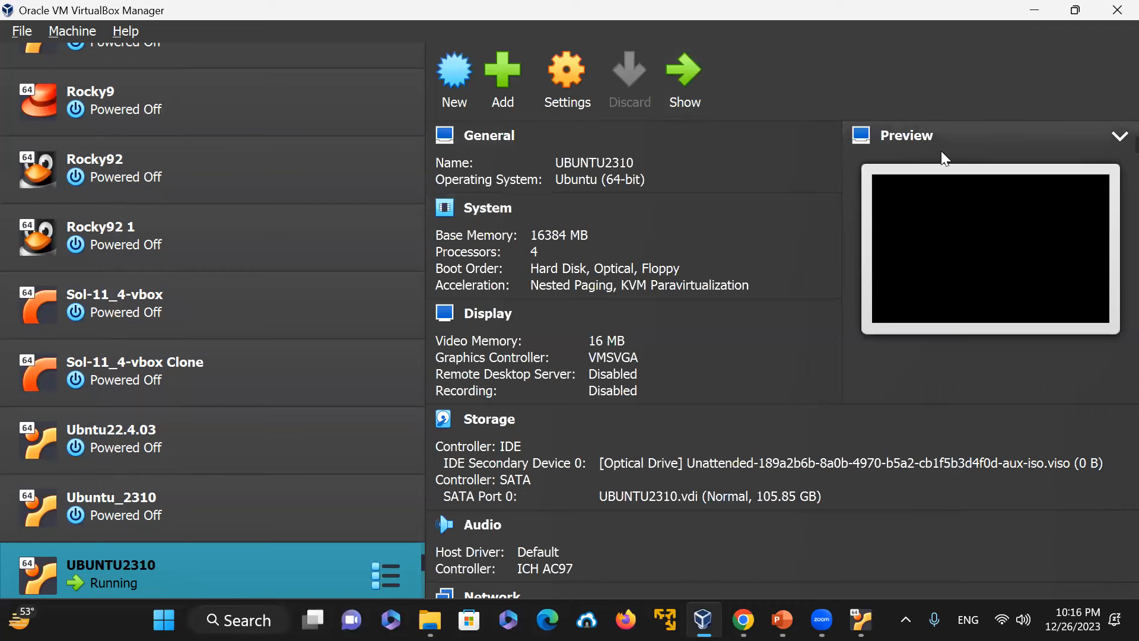
pyautogui.click(688, 83)
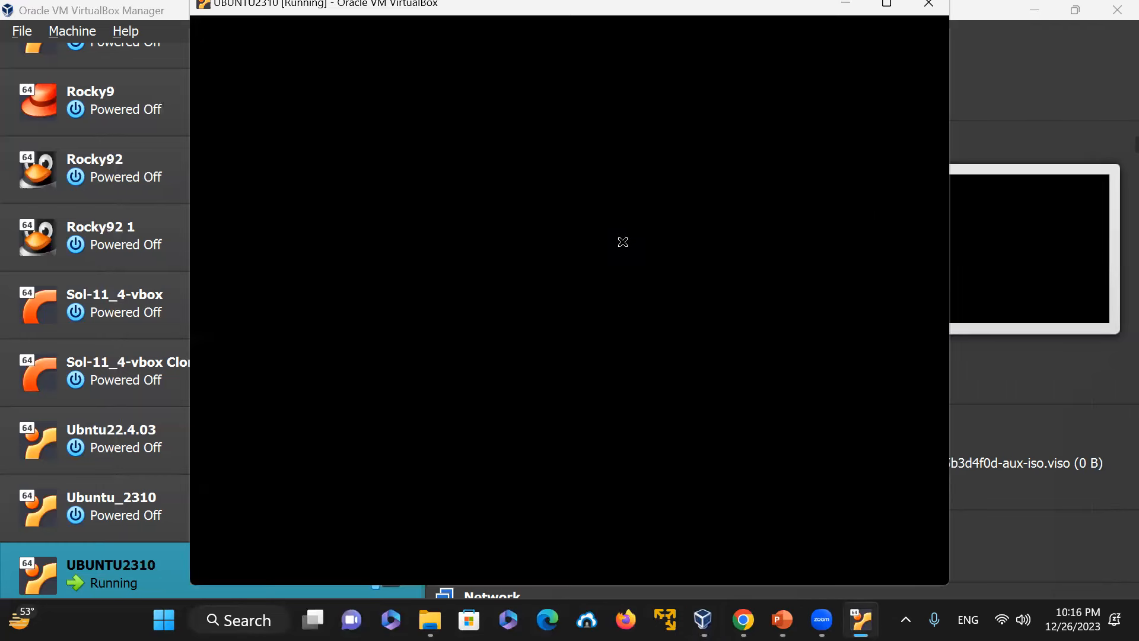
pyautogui.click(125, 578)
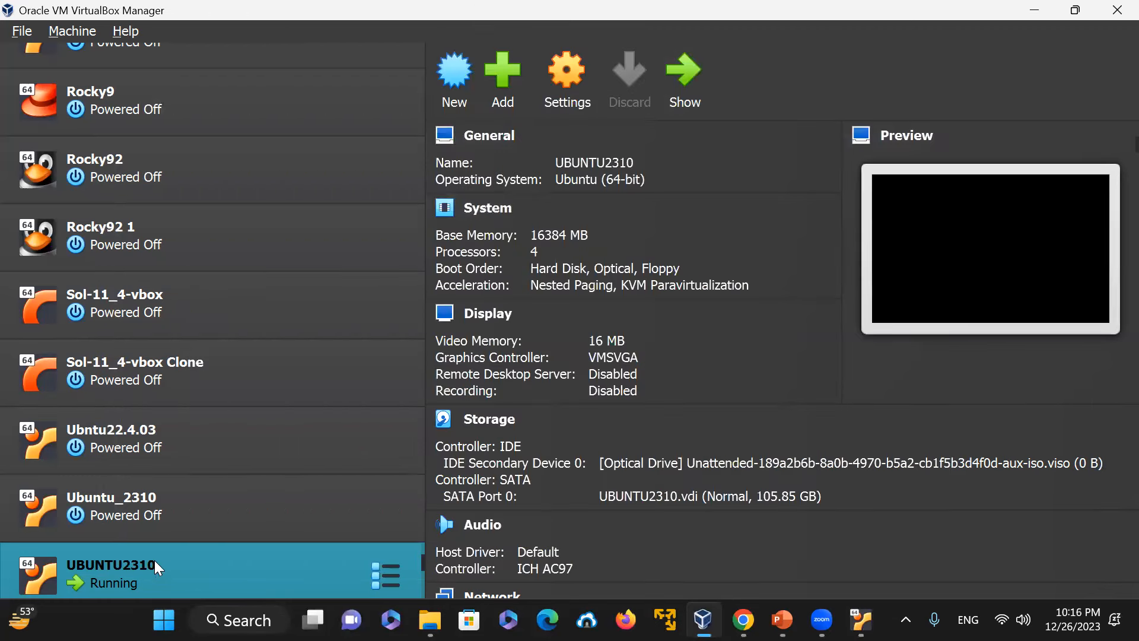
pyautogui.click(681, 99)
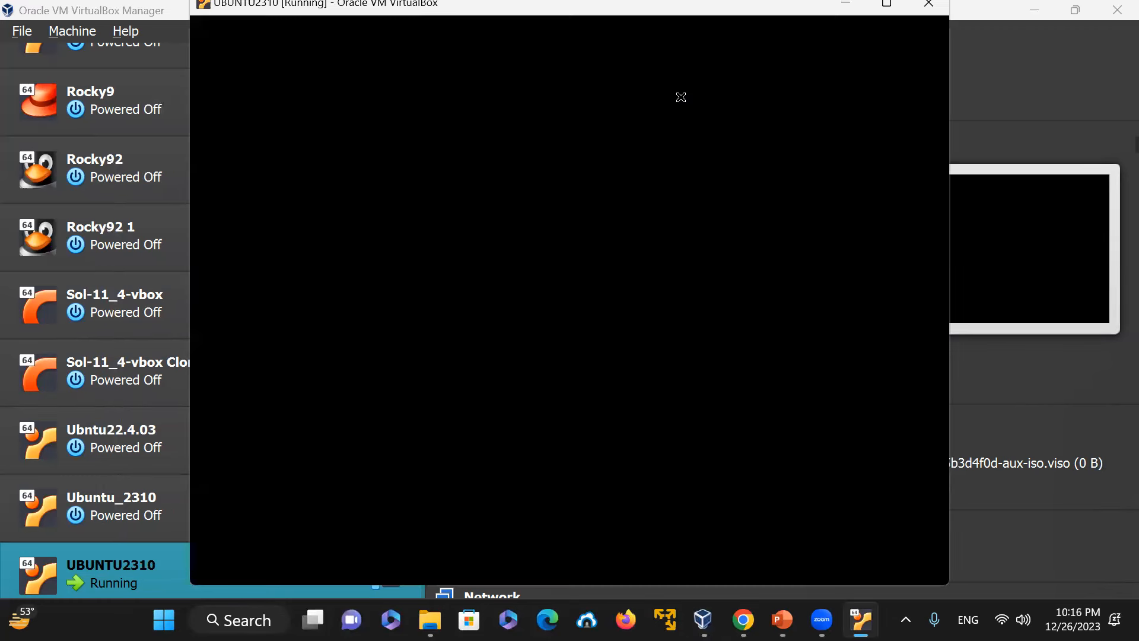
pyautogui.click(669, 27)
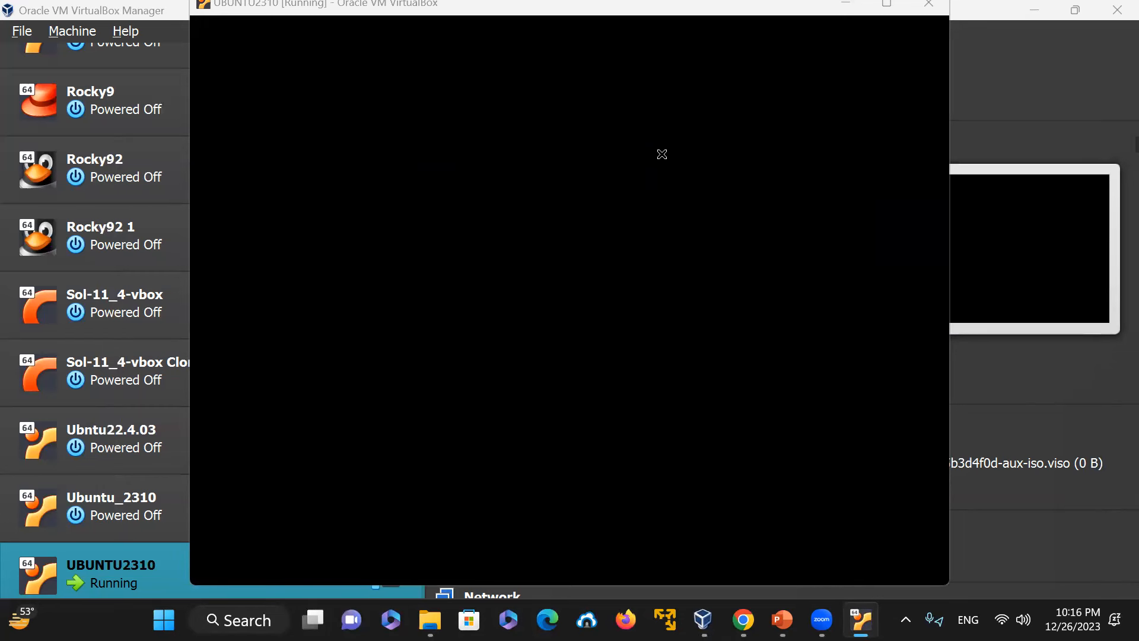
pyautogui.click(422, 139)
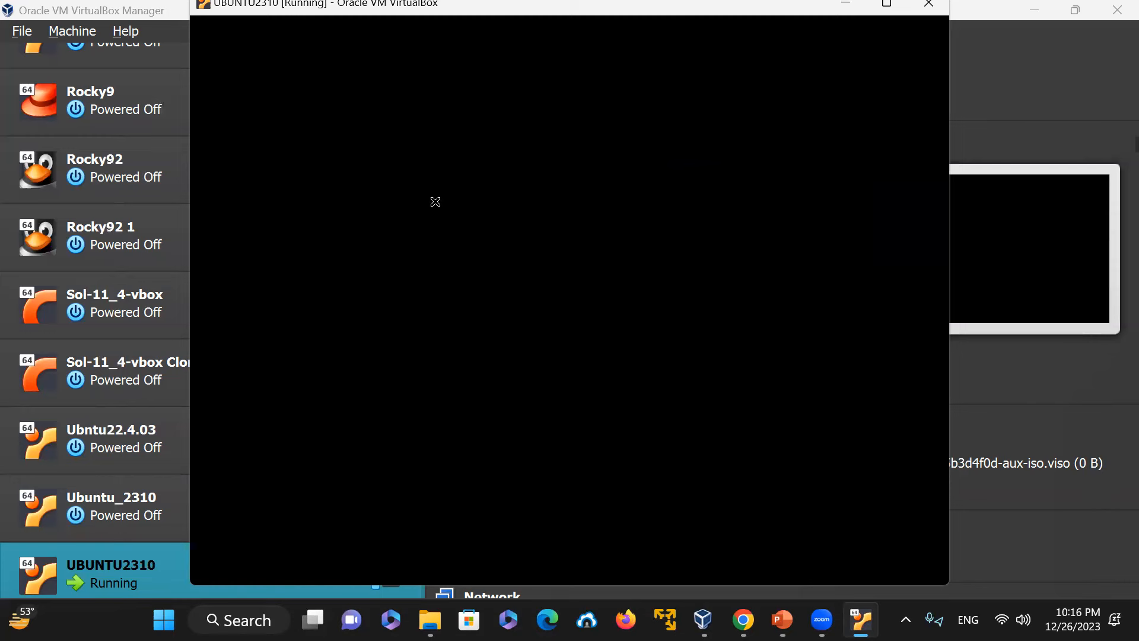
pyautogui.click(1061, 249)
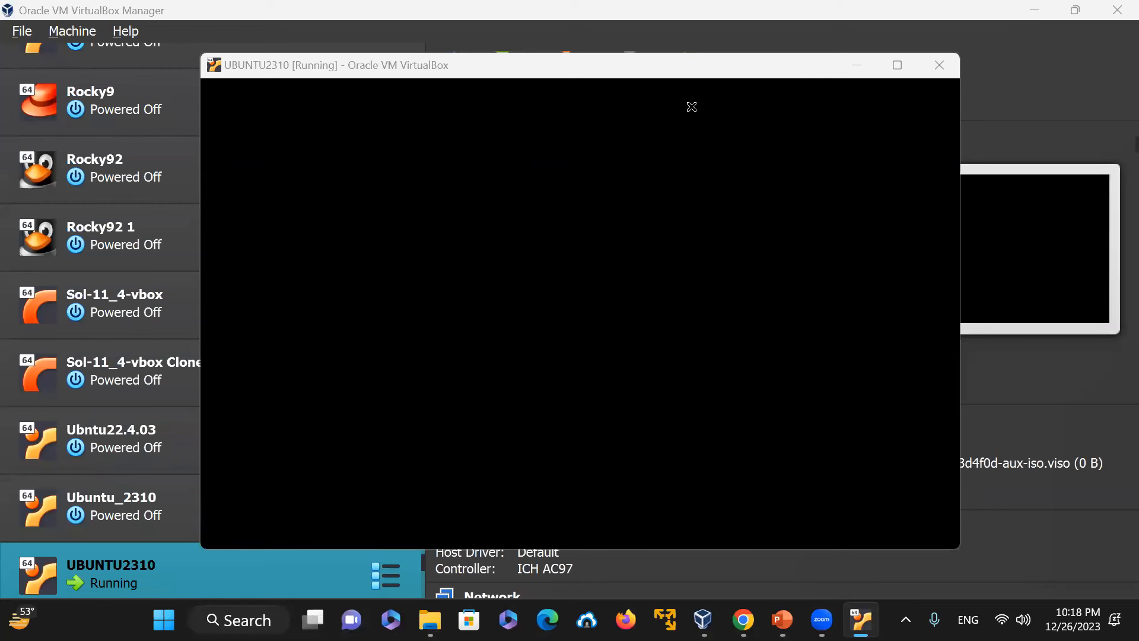
# Step: Power off the UBUNTU2310 virtual machine
pyautogui.click(646, 66)
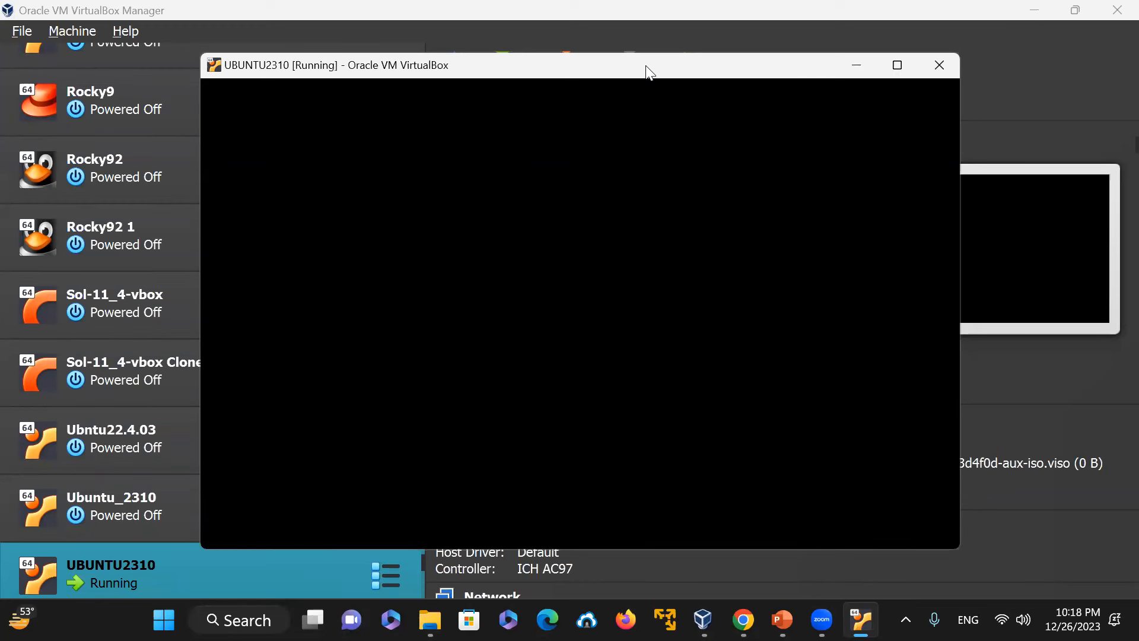
pyautogui.moveTo(647, 71); pyautogui.dragTo(604, 66)
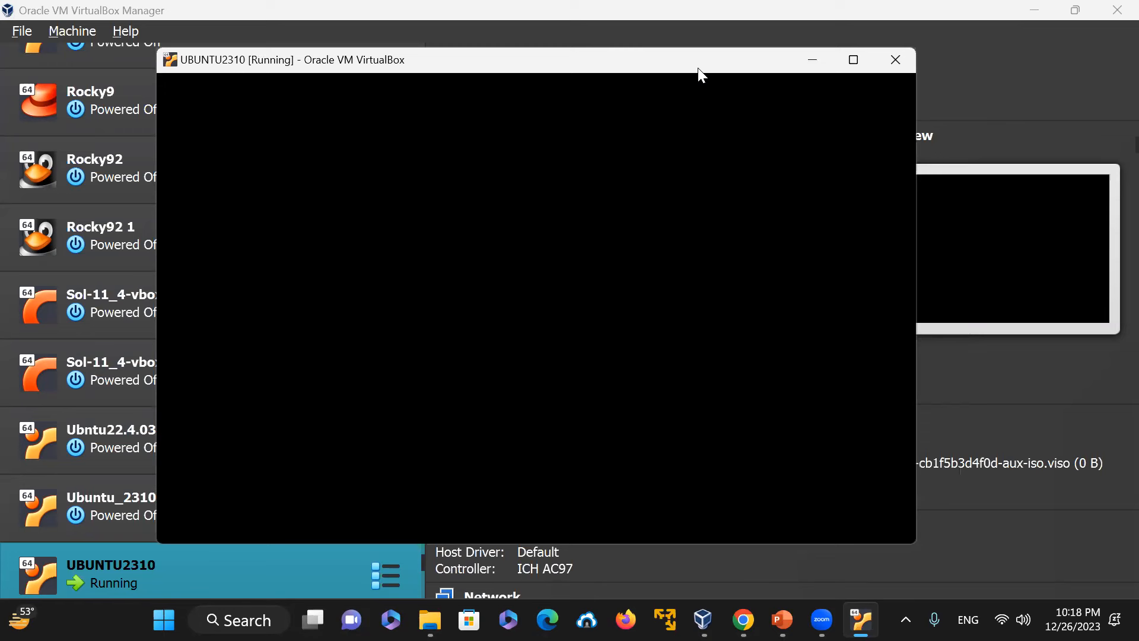
pyautogui.click(896, 60)
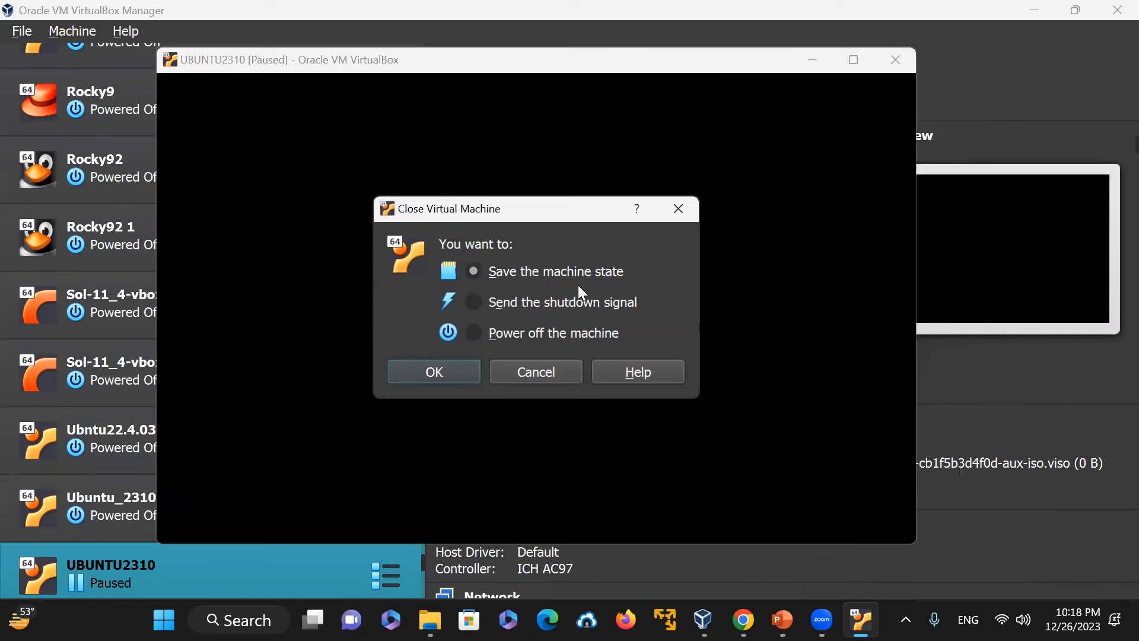
pyautogui.click(469, 332)
pyautogui.click(433, 371)
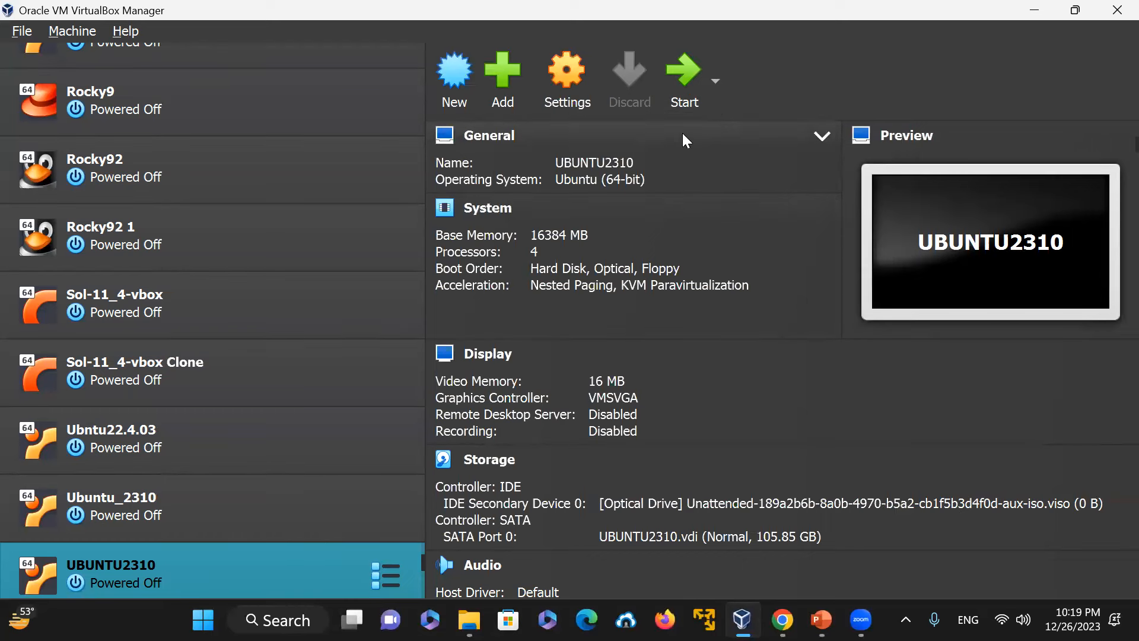
# Step: Start the UBUNTU2310 VM again and dismiss the keyboard capture and mouse integration notifications
pyautogui.click(688, 88)
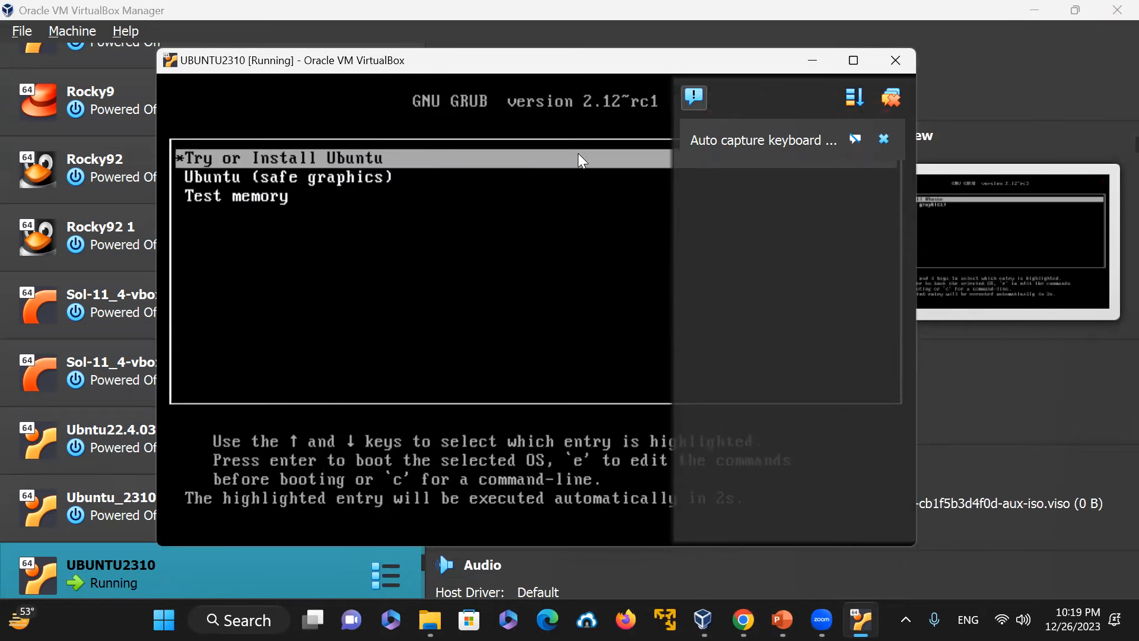
pyautogui.click(883, 139)
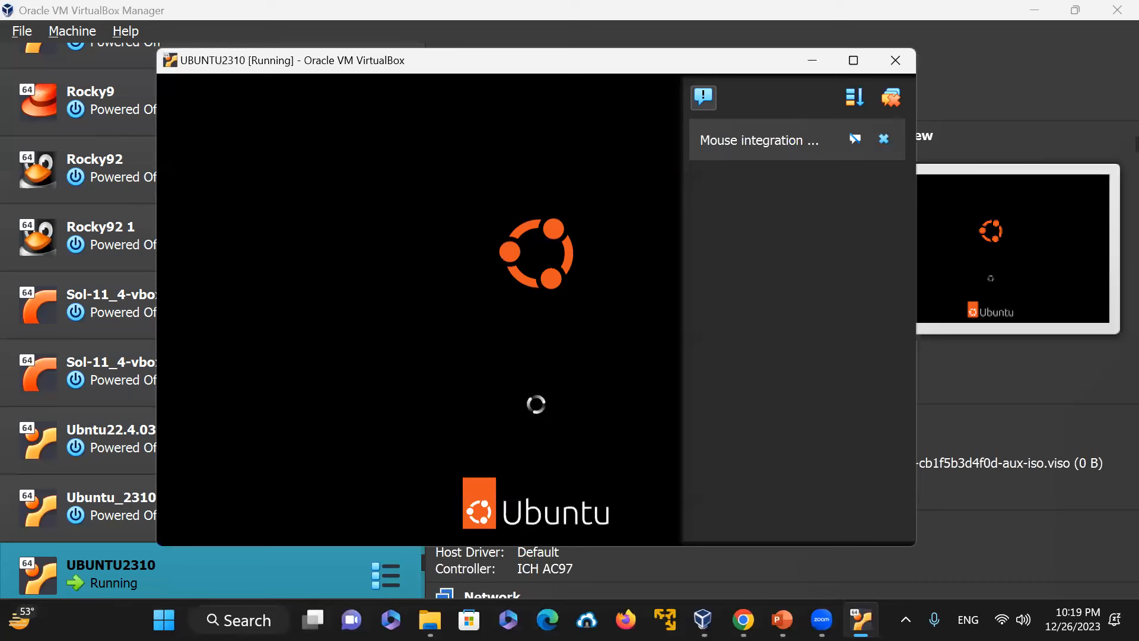
pyautogui.click(883, 138)
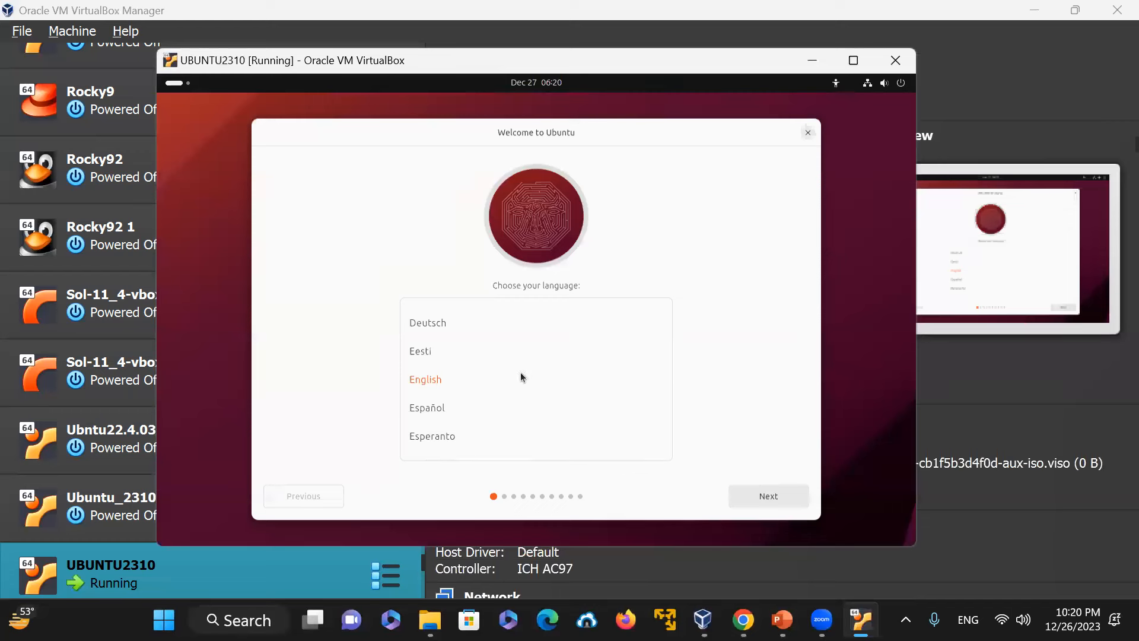
# Step: Keep English as the installer language, choose Install Ubuntu and continue
pyautogui.click(791, 496)
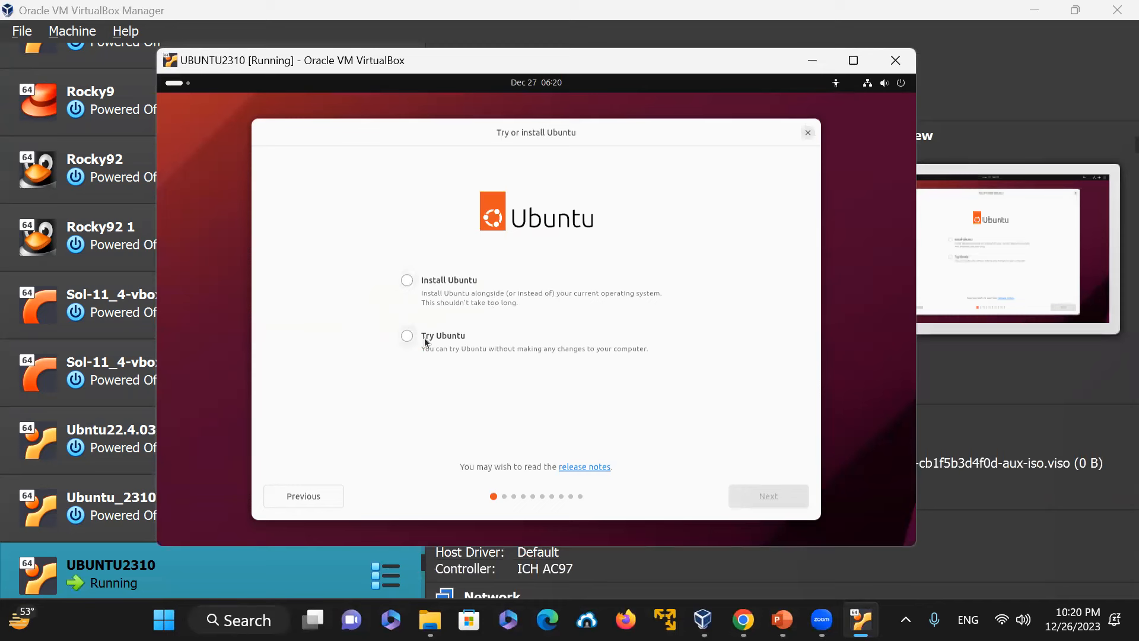
pyautogui.click(405, 281)
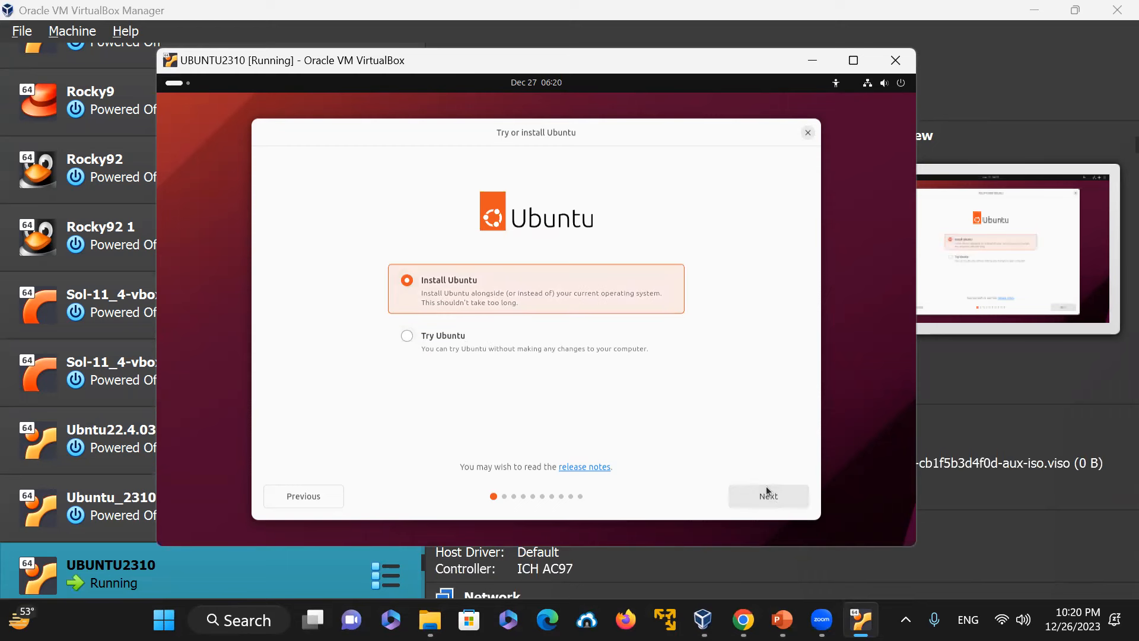
pyautogui.click(772, 498)
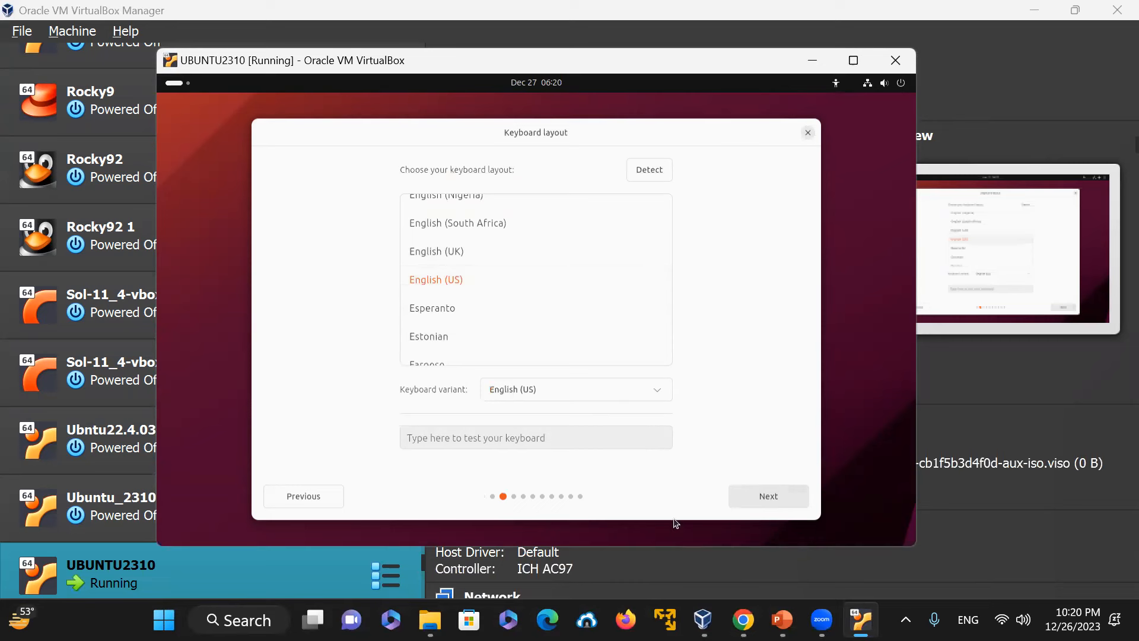
# Step: Continue past the English (US) keyboard layout and wired network pages, skipping the installer update
pyautogui.click(762, 497)
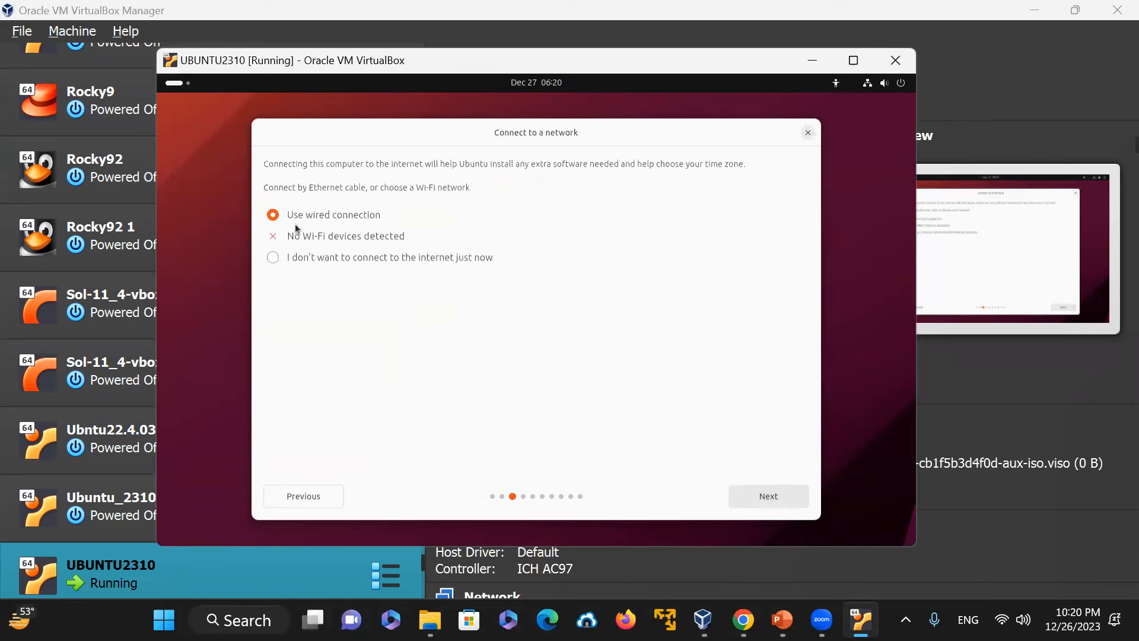
pyautogui.click(770, 496)
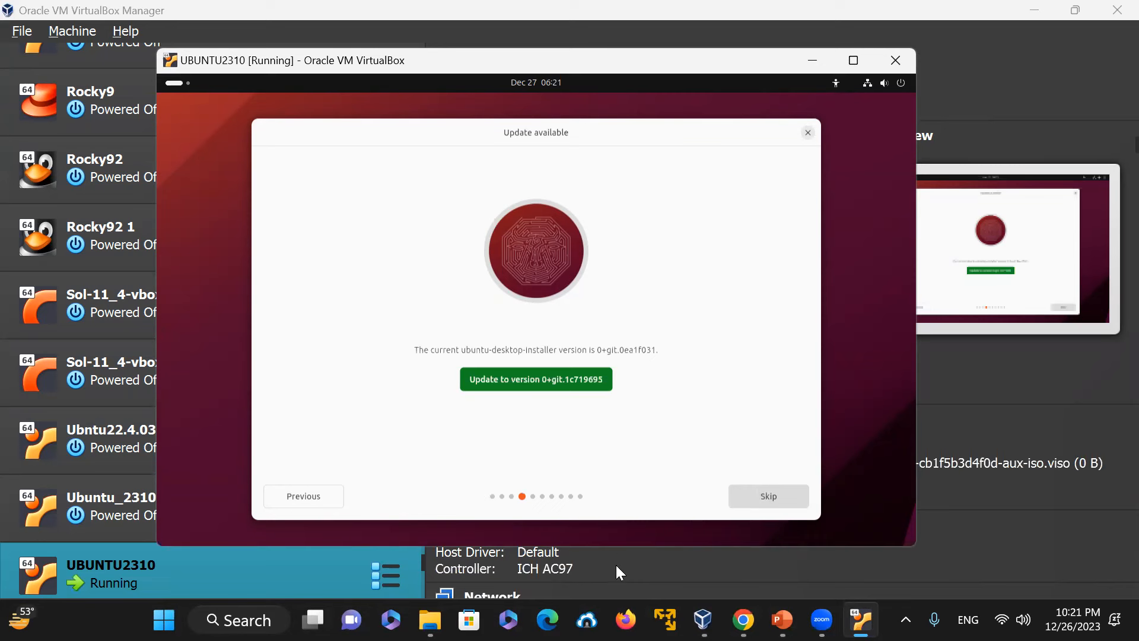
pyautogui.click(783, 496)
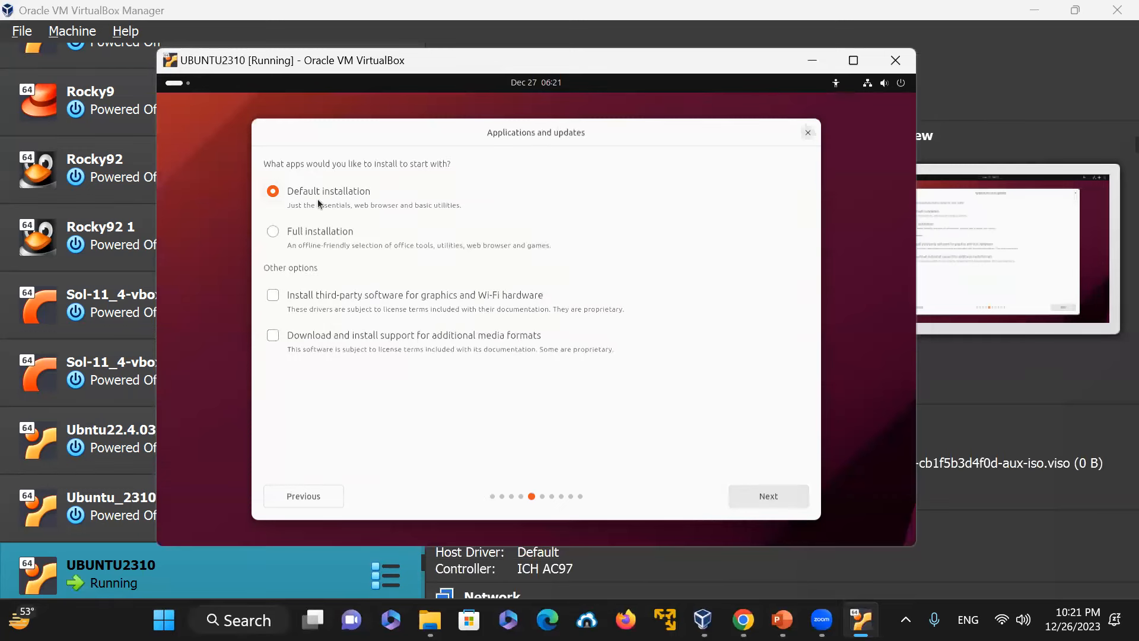
# Step: Choose Full installation with third-party graphics and Wi-Fi software and continue
pyautogui.click(276, 232)
pyautogui.click(275, 296)
pyautogui.click(778, 504)
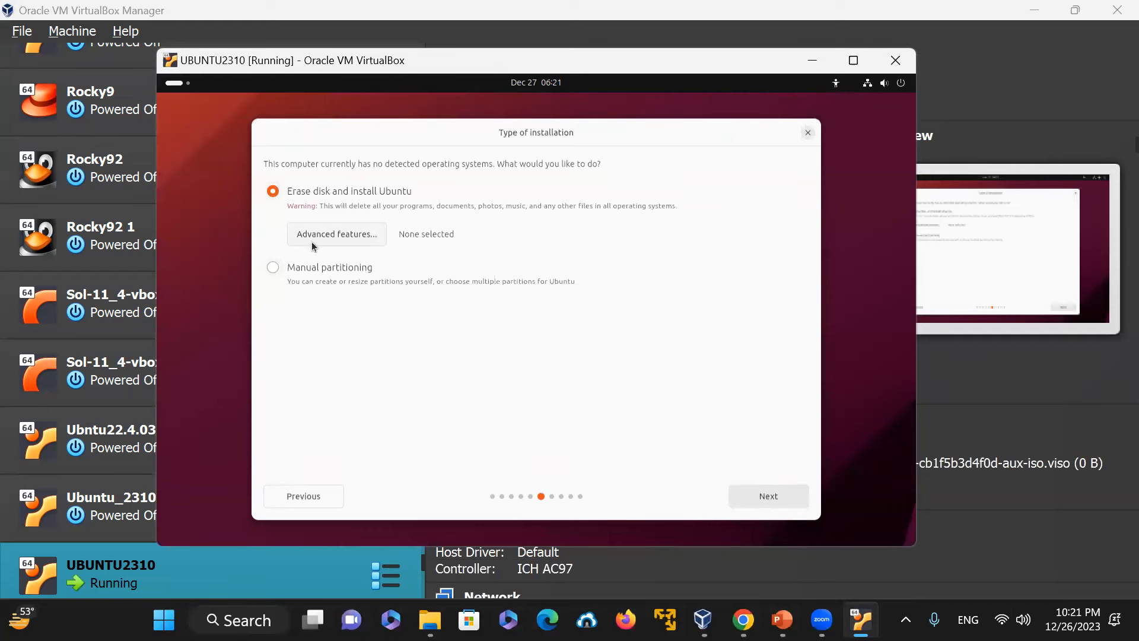
# Step: Set the erase-disk install to use the experimental ZFS option under Advanced features and continue
pyautogui.click(344, 238)
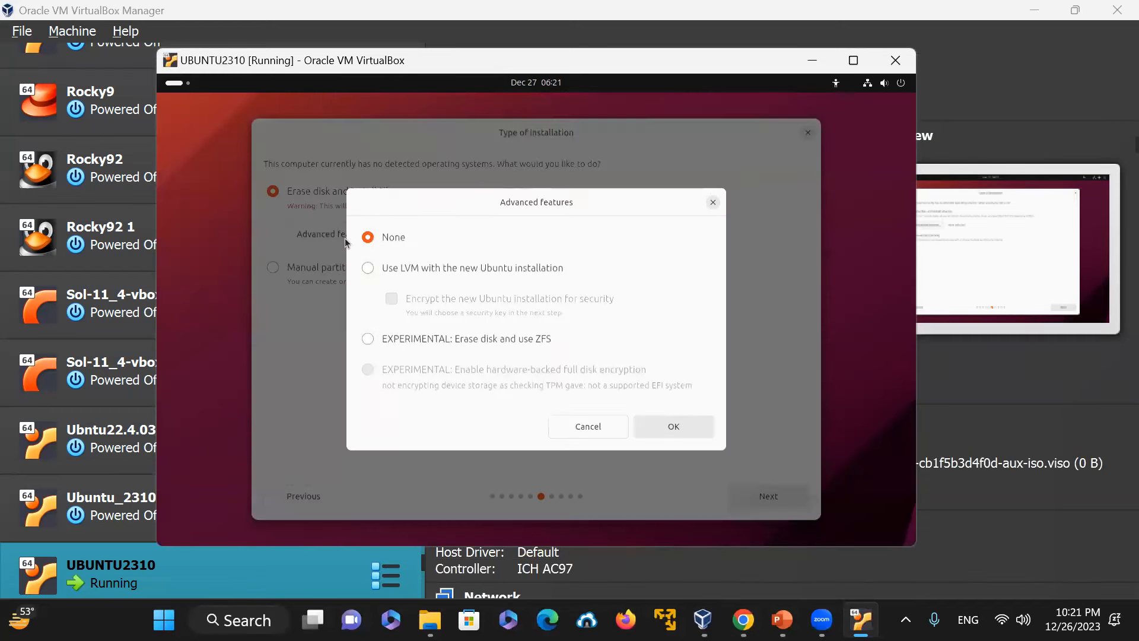
pyautogui.click(368, 339)
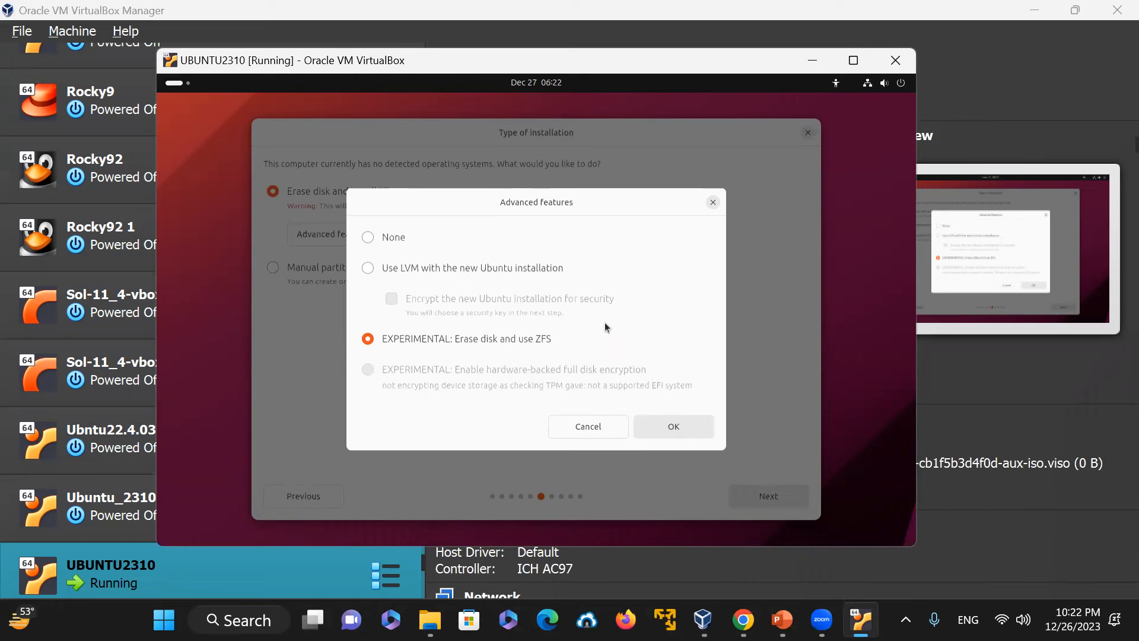
pyautogui.click(672, 430)
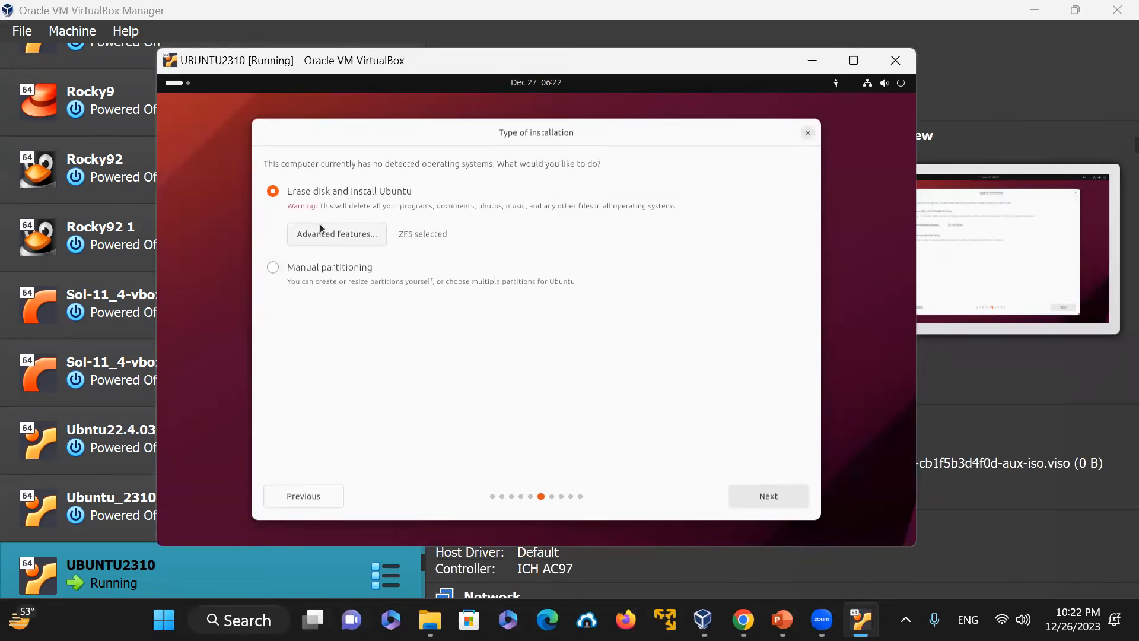
pyautogui.click(771, 496)
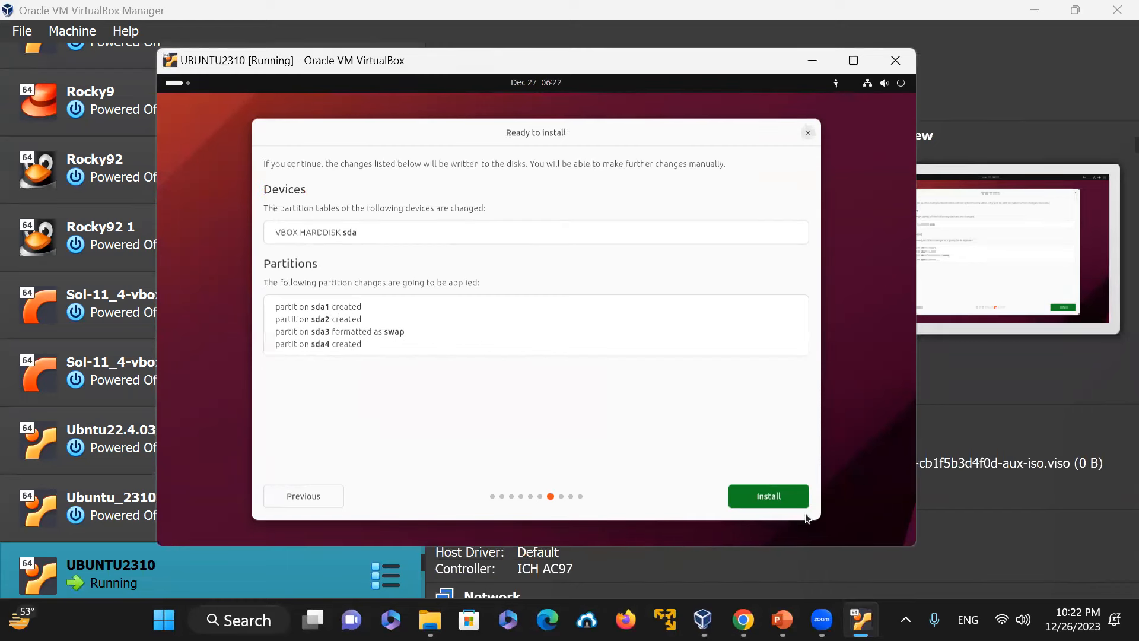
# Step: Start the installation and accept the America/Los Angeles timezone
pyautogui.click(777, 503)
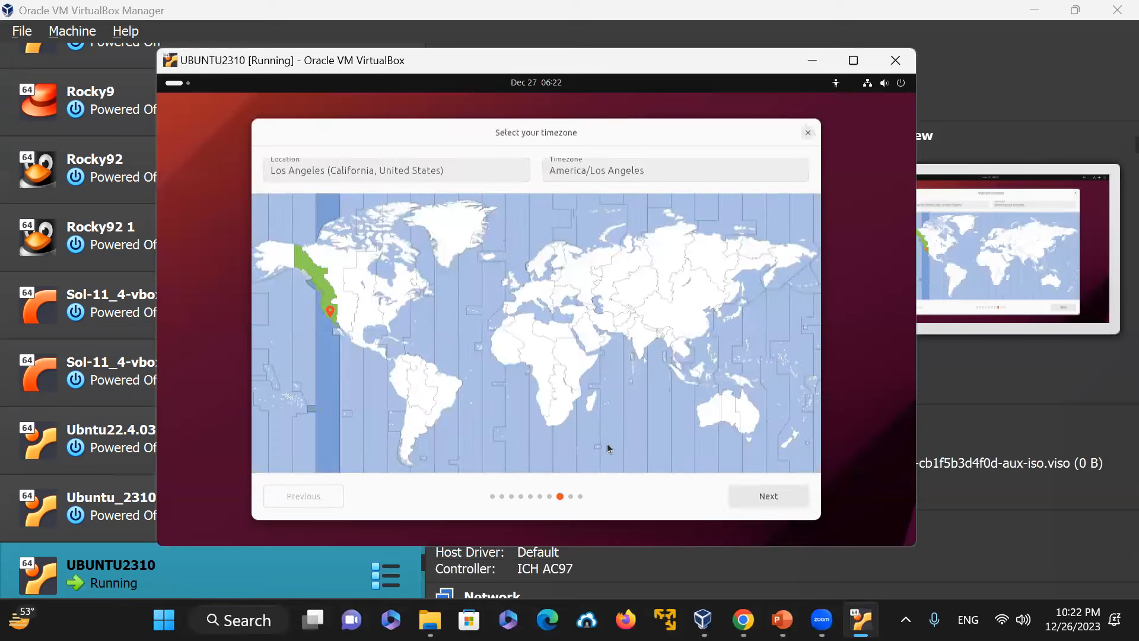
pyautogui.click(789, 496)
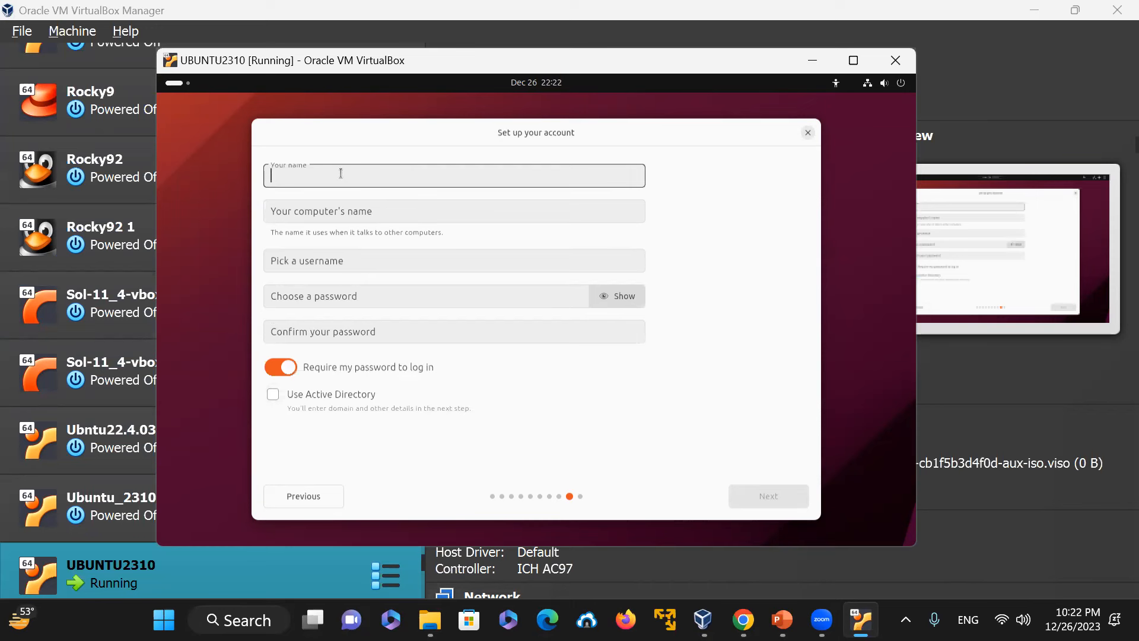
pyautogui.write('OurUb')
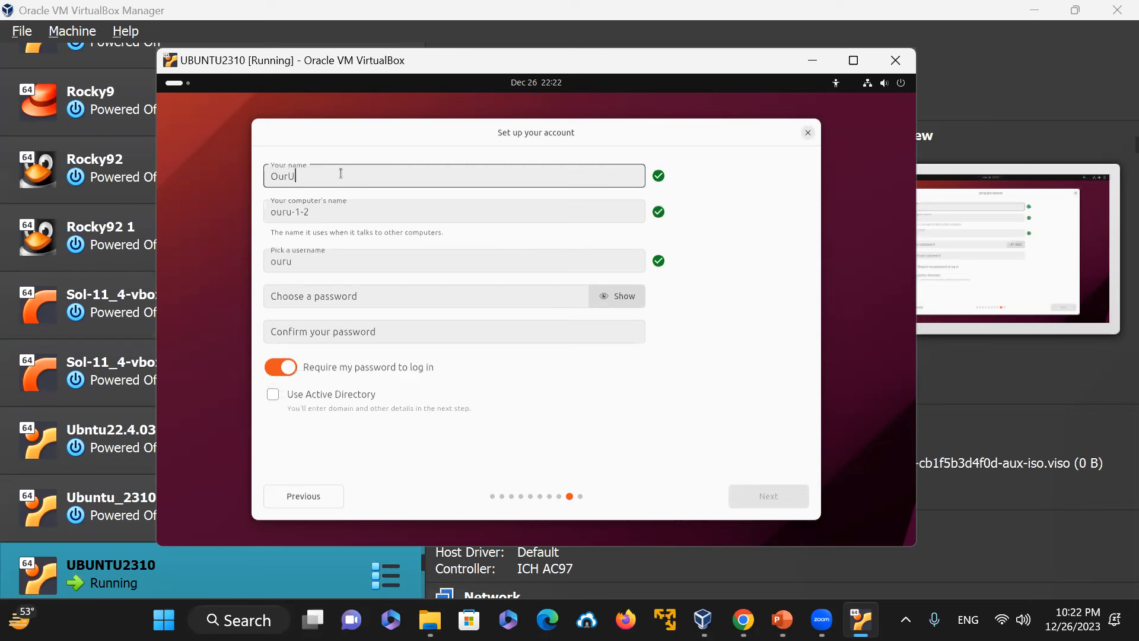
pyautogui.press('BackSpace')
pyautogui.write('BUNTU')
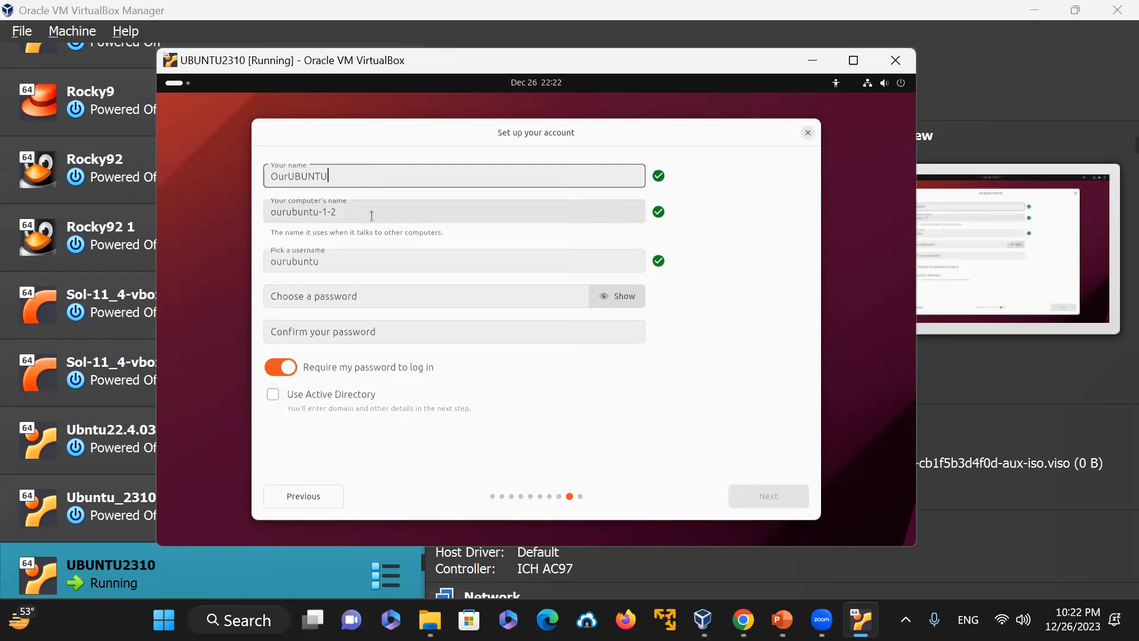
pyautogui.press('Tab')
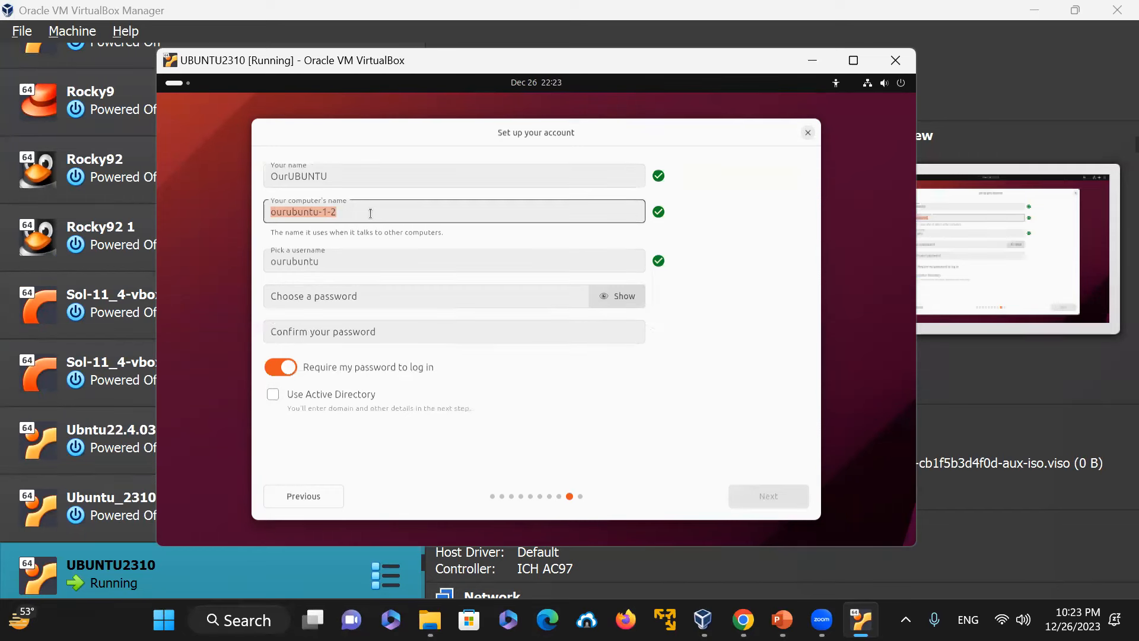
pyautogui.hotkey('shift', 'Tab')
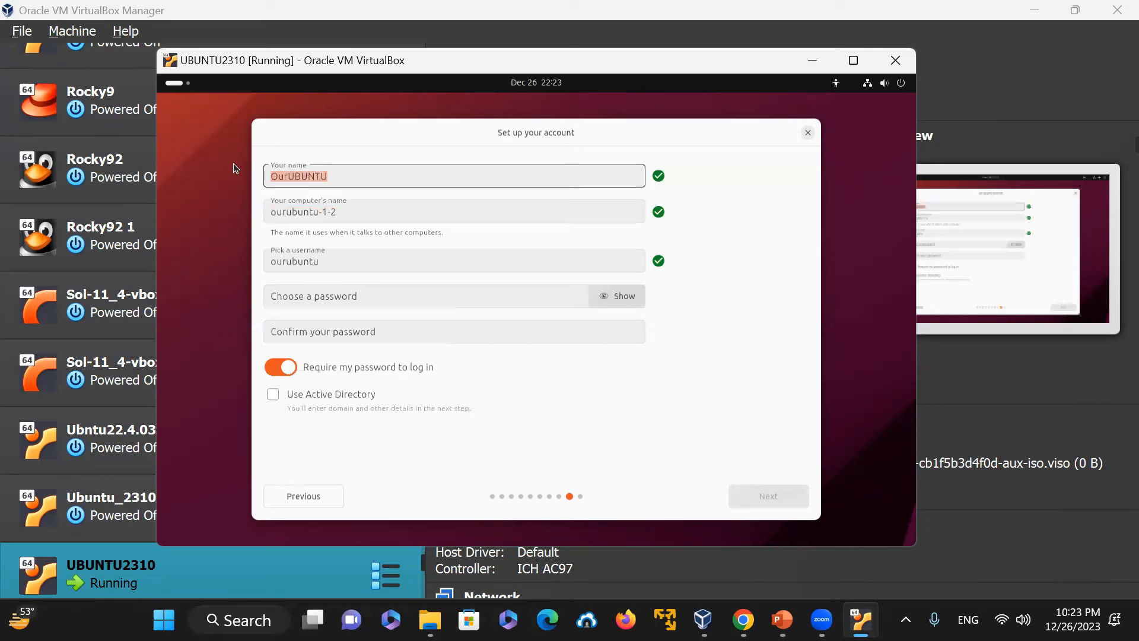
# Step: Fill in the user's full name in the account name field
pyautogui.write('WAHID')
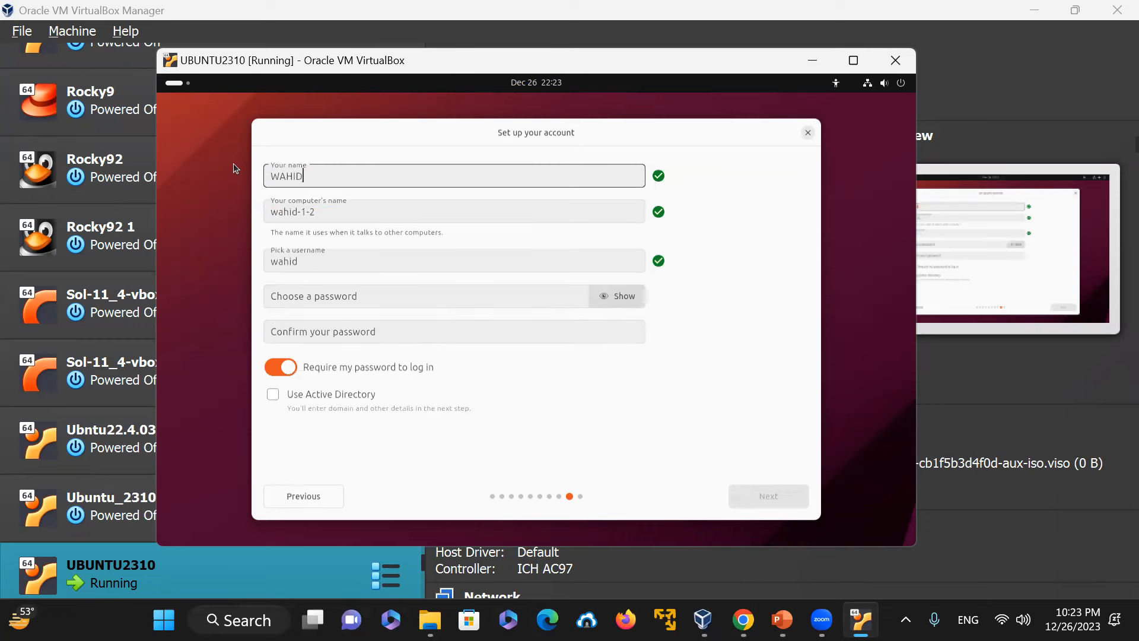
pyautogui.press('BackSpace')
pyautogui.press('BackSpace')
pyautogui.write('wahid')
pyautogui.press('Tab')
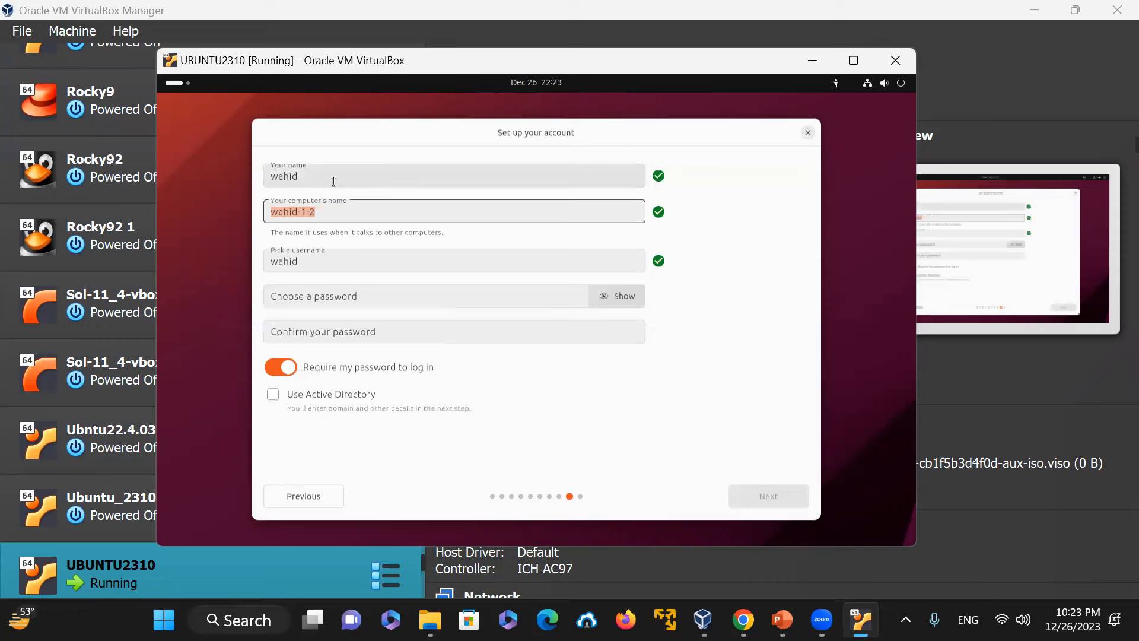
pyautogui.moveTo(333, 180); pyautogui.dragTo(217, 172)
pyautogui.write('W')
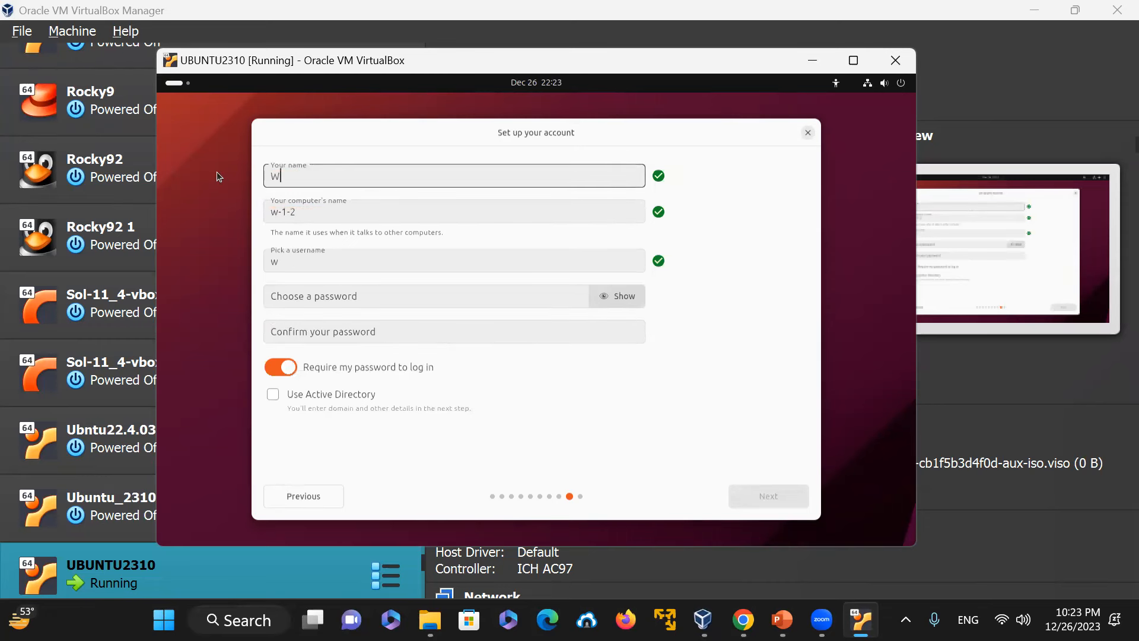
pyautogui.write('ahidullah')
pyautogui.press('Tab')
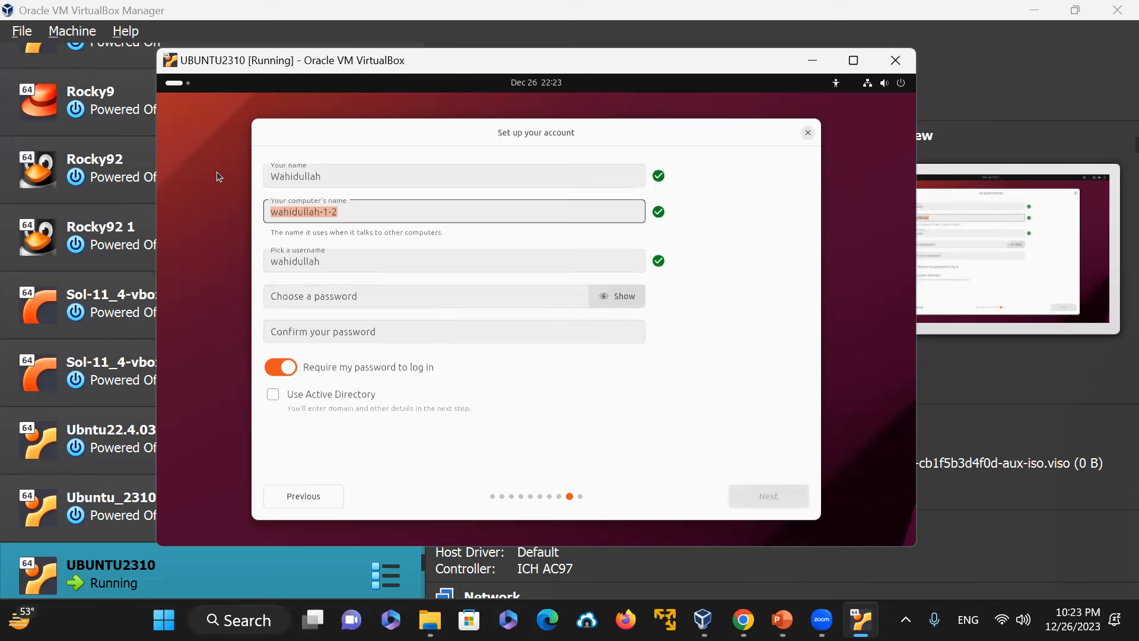
# Step: Set the computer's name to OurUbuntu, keeping the suggested username
pyautogui.write('Ou')
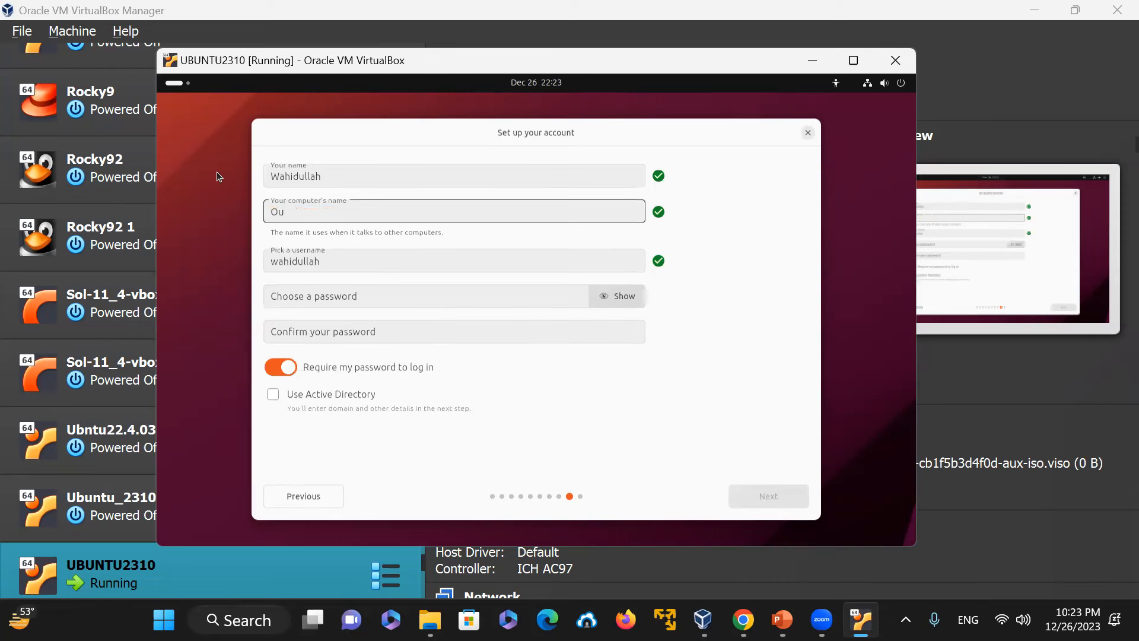
pyautogui.write('rUbuntu')
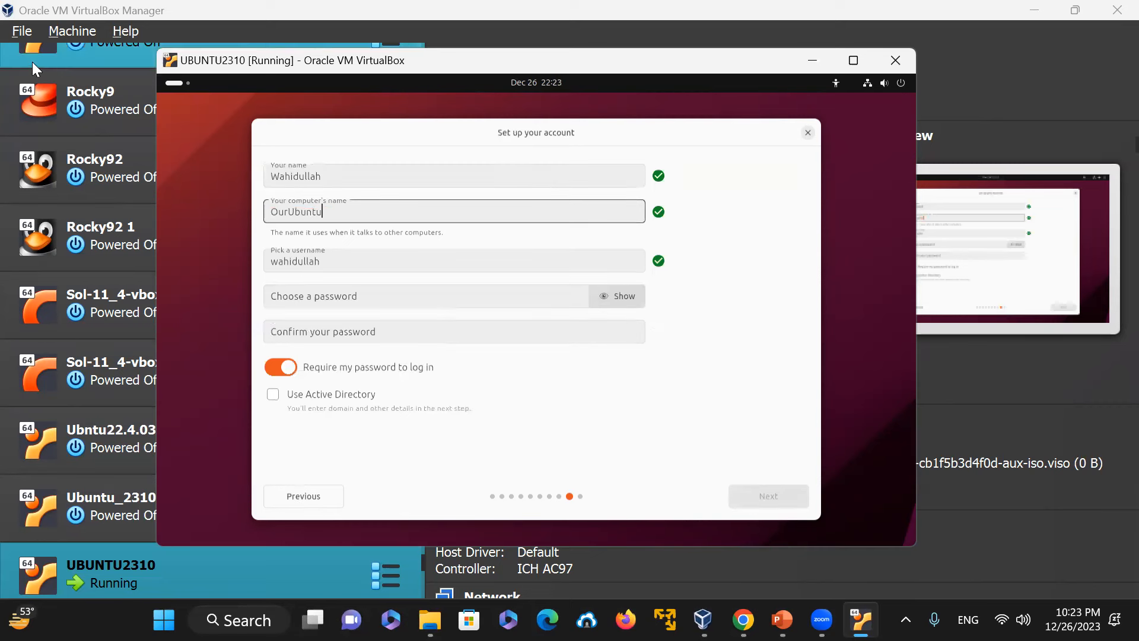
pyautogui.doubleClick(339, 261)
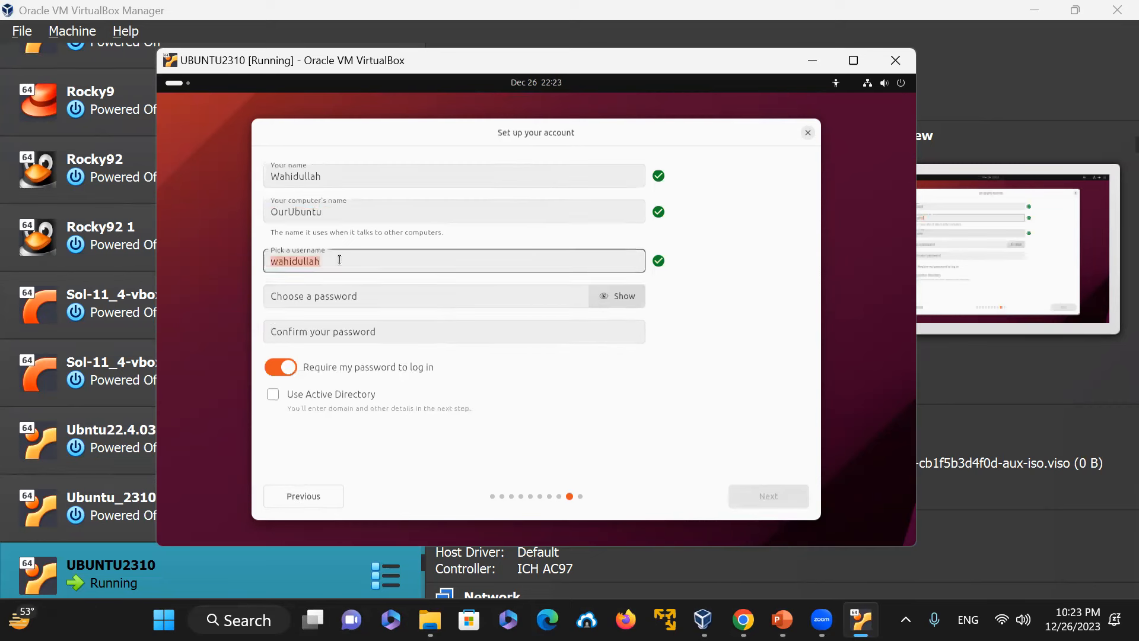
# Step: Choose the account password and enter it again to confirm it
pyautogui.click(389, 290)
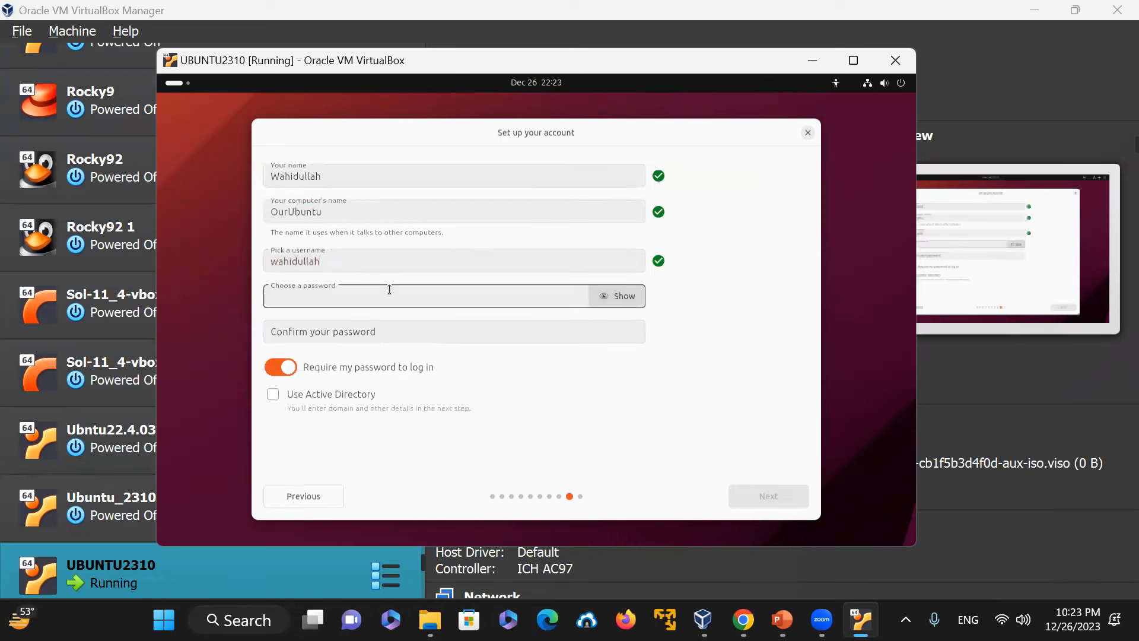
pyautogui.write('••••••••••')
pyautogui.click(356, 333)
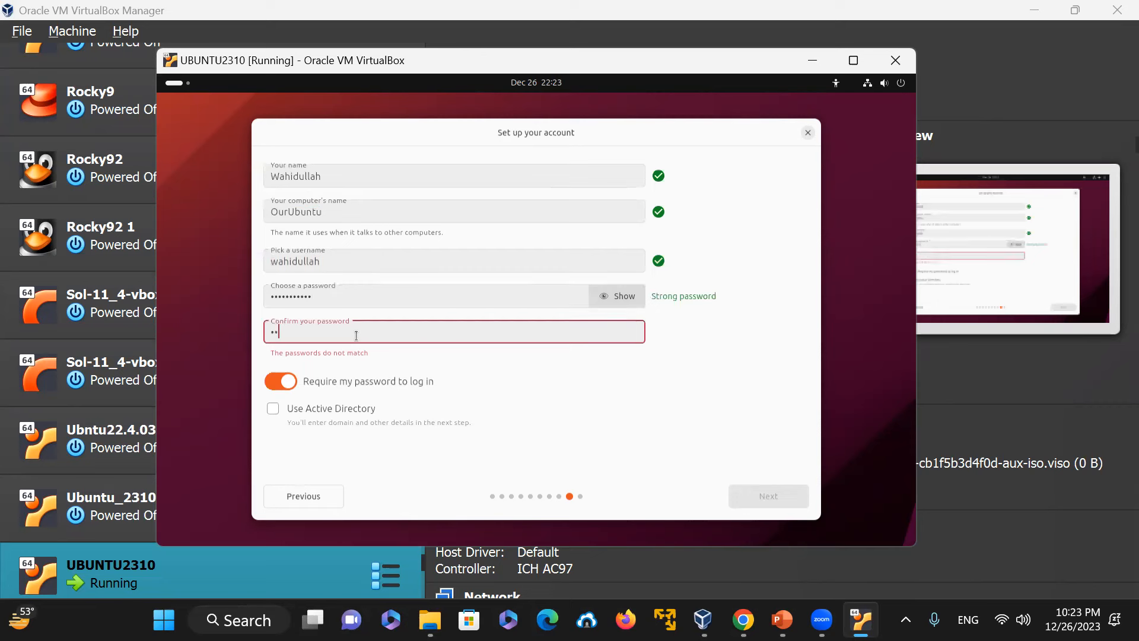
pyautogui.write('••••••••••')
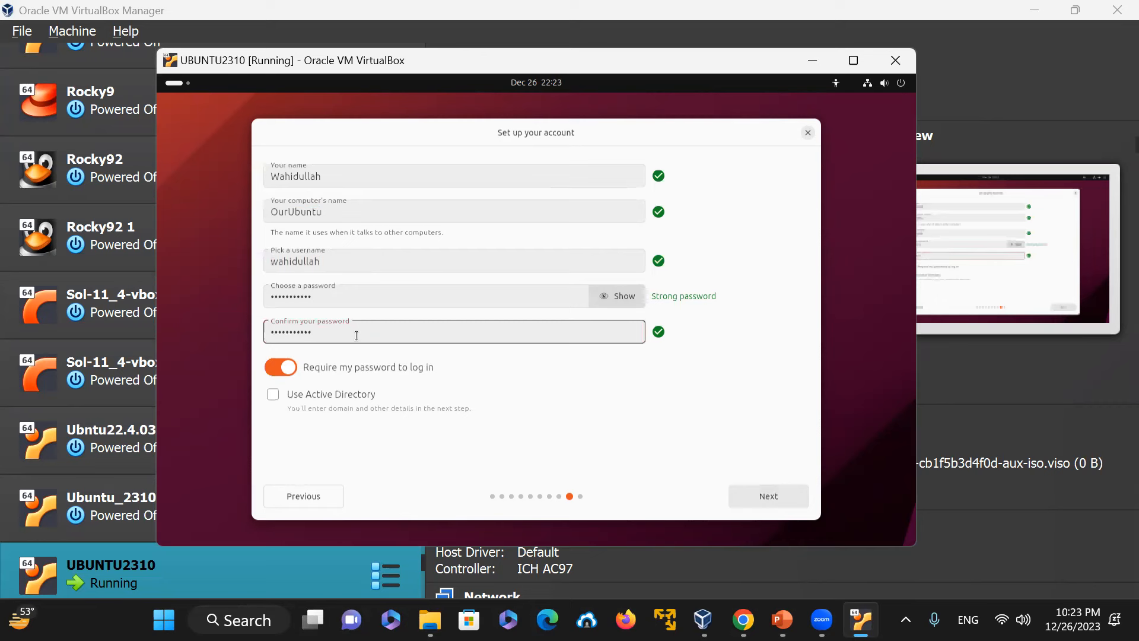
# Step: Leave Active Directory unused and continue past the account setup
pyautogui.click(738, 393)
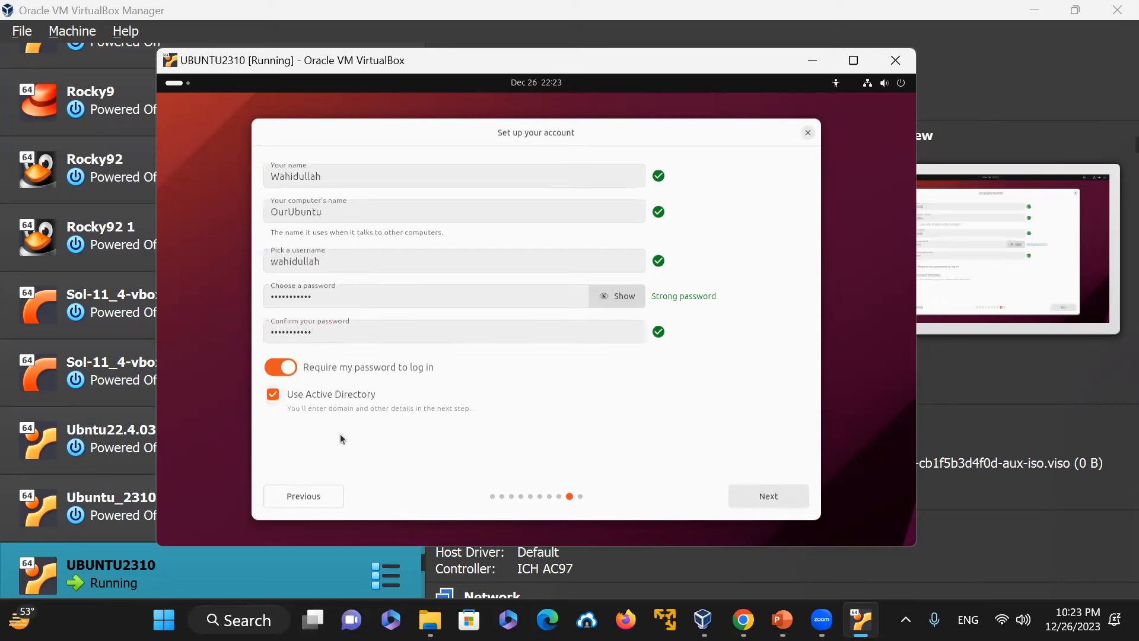
pyautogui.click(273, 395)
pyautogui.click(779, 497)
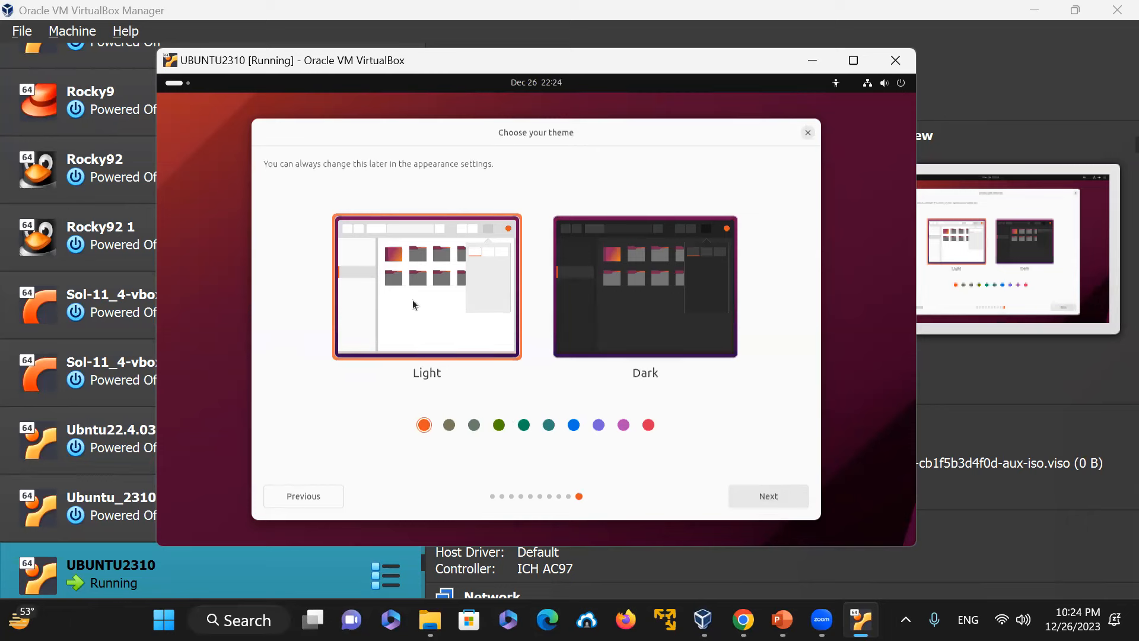
# Step: Choose the Dark theme and continue to start installing
pyautogui.click(685, 308)
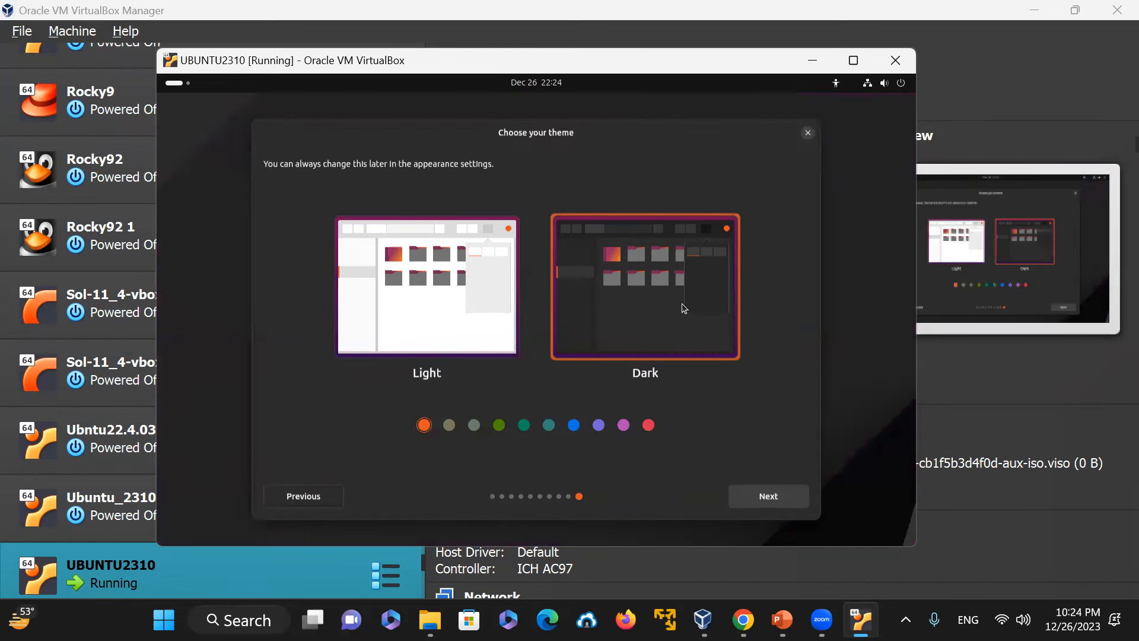
pyautogui.click(450, 331)
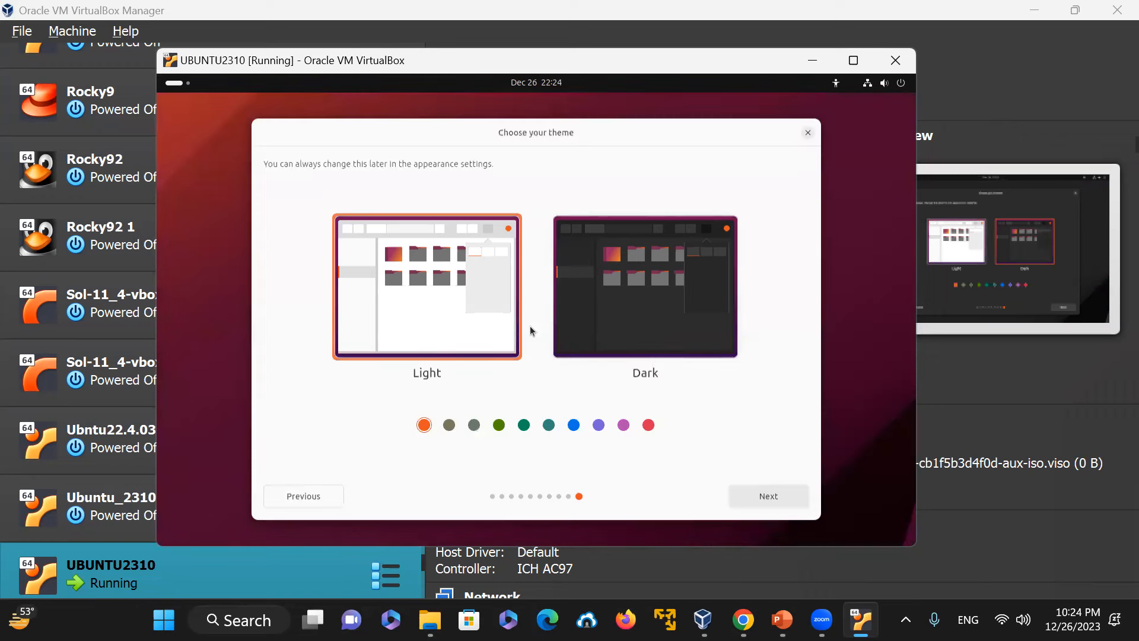
pyautogui.click(647, 326)
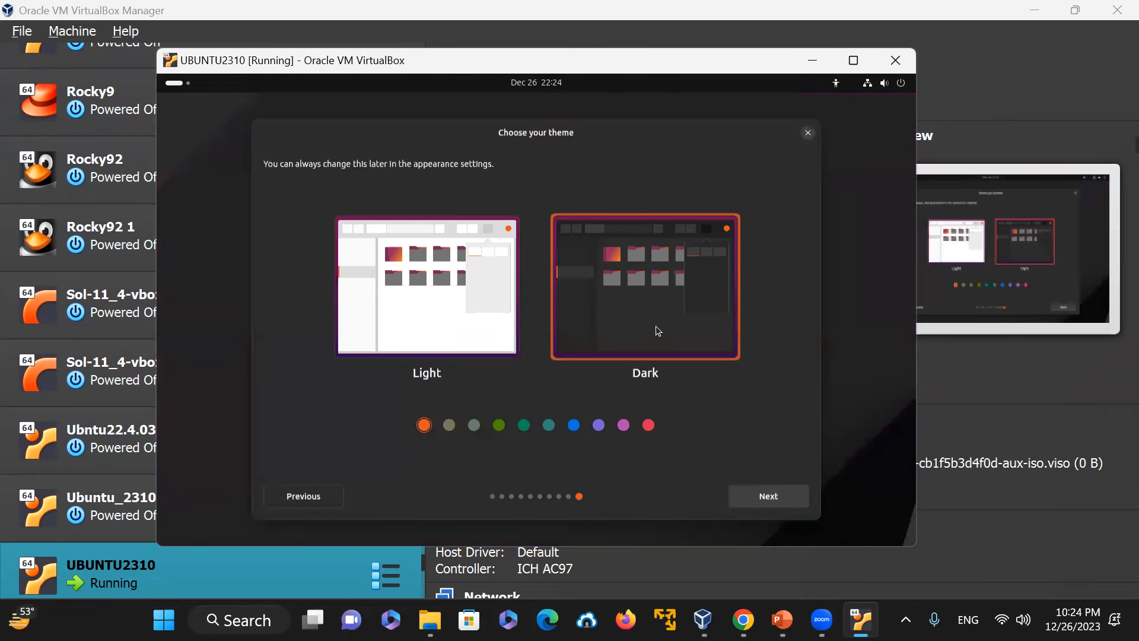
pyautogui.click(780, 503)
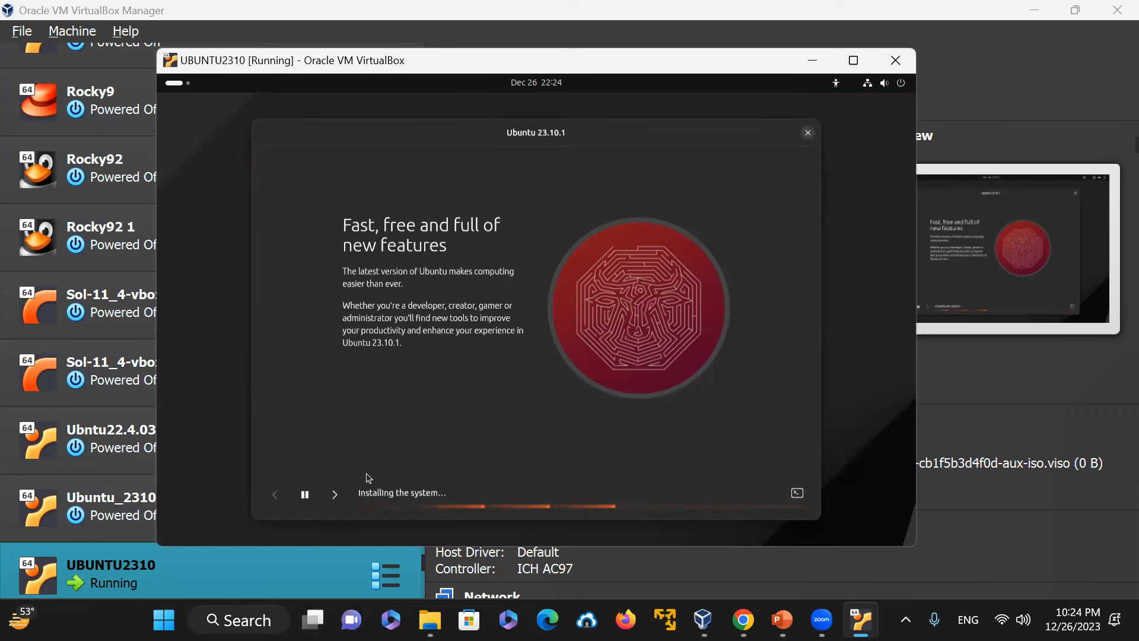
# Step: Page forward through the installer slideshow while the system installs
pyautogui.click(335, 495)
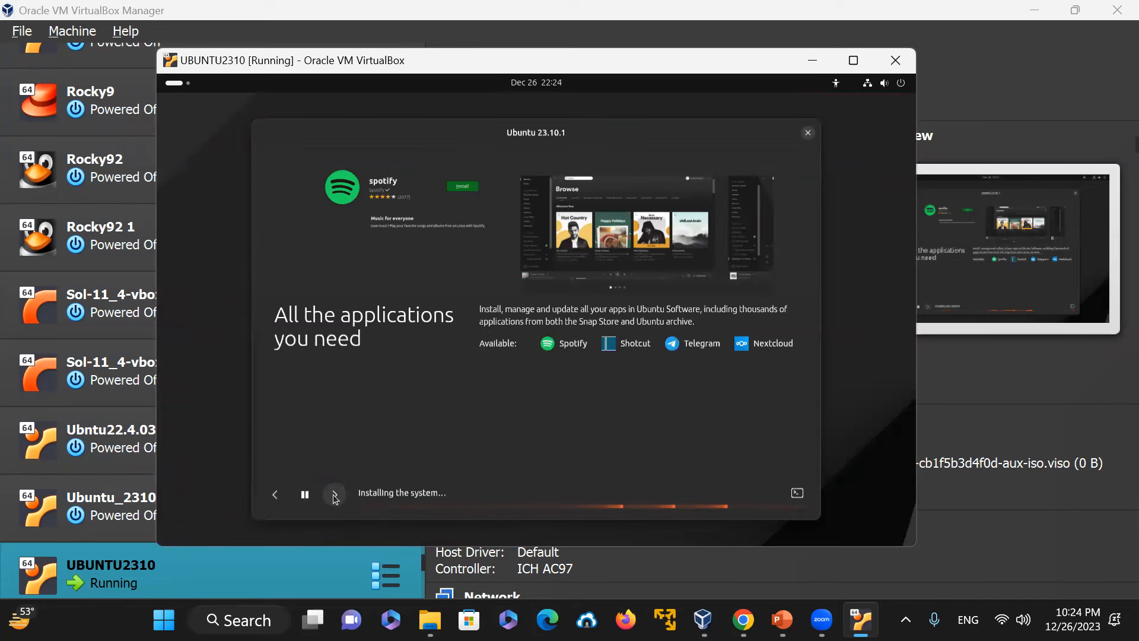
pyautogui.click(335, 495)
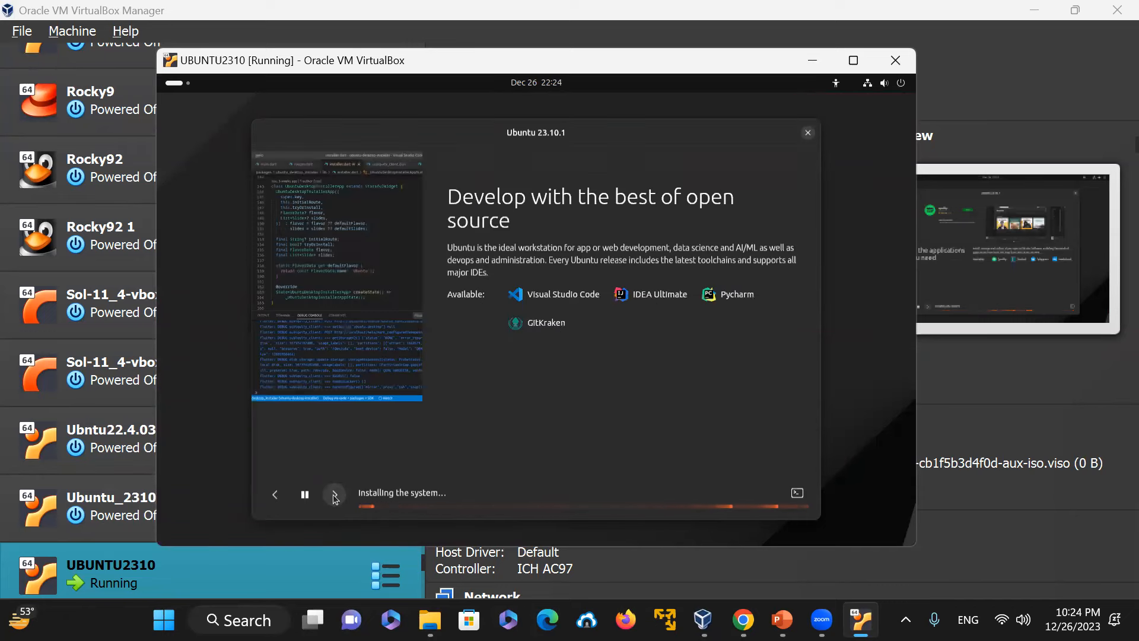
pyautogui.click(274, 495)
pyautogui.click(275, 495)
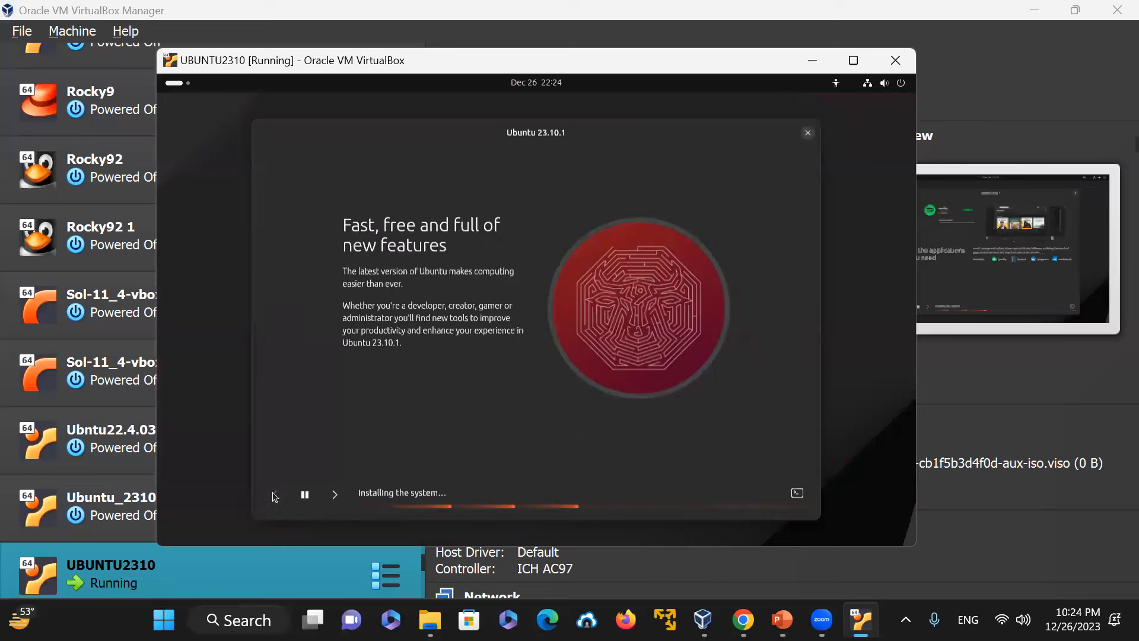
pyautogui.click(333, 498)
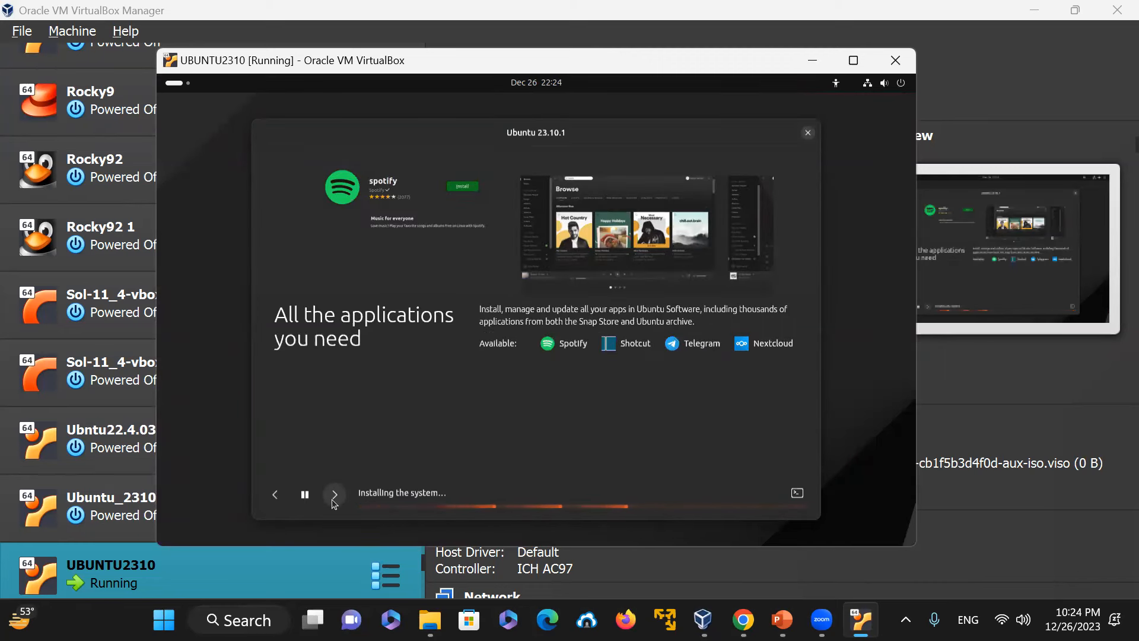
pyautogui.click(333, 495)
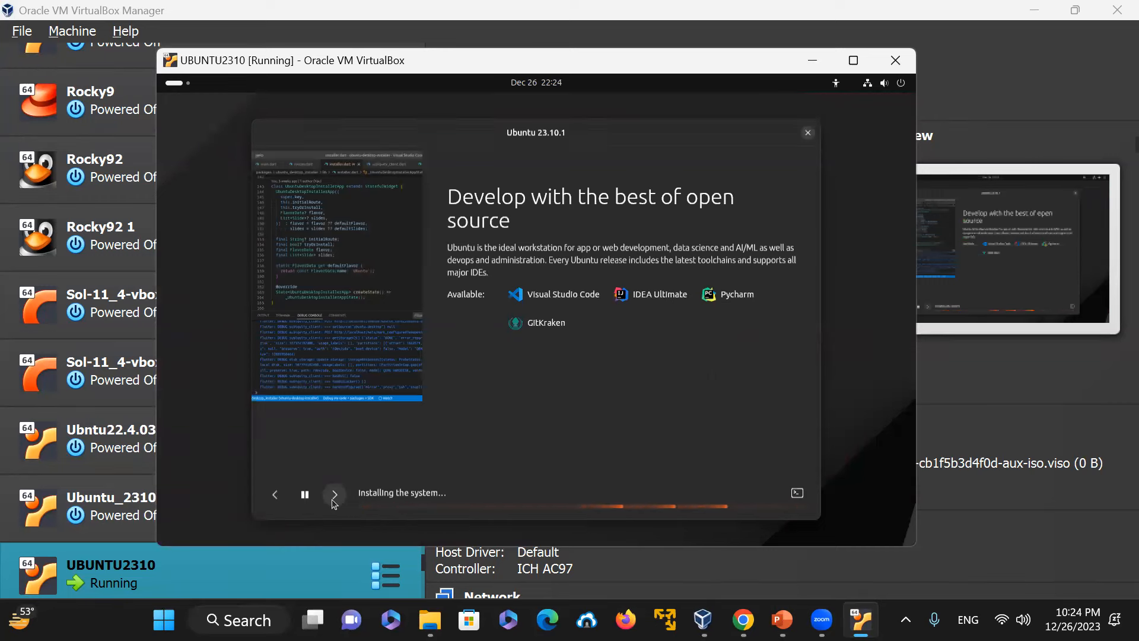
pyautogui.click(334, 495)
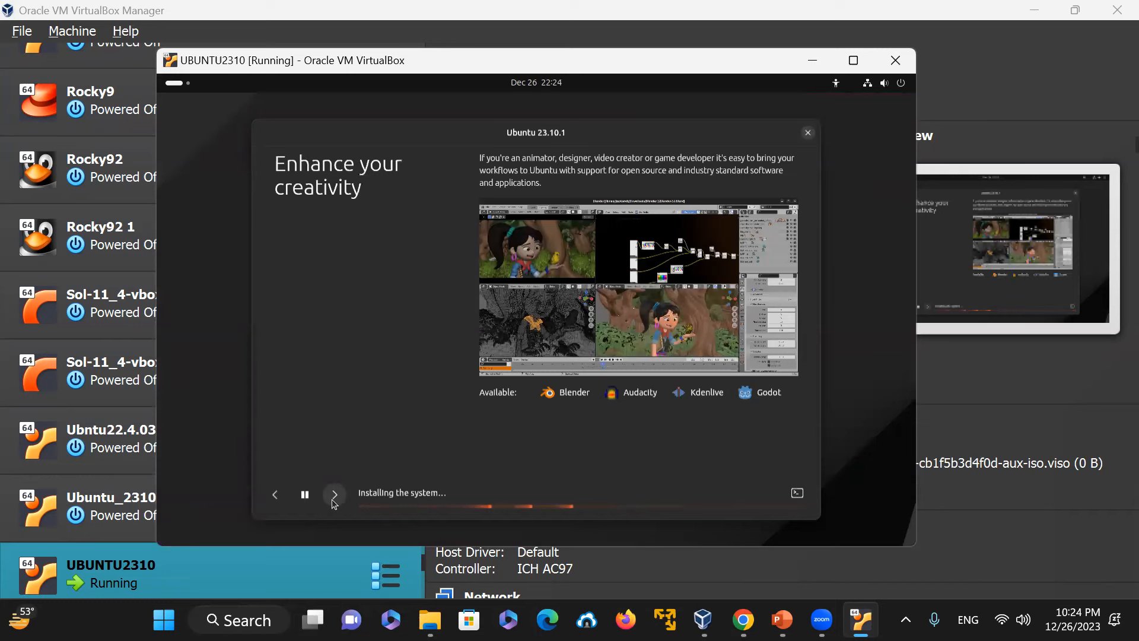
pyautogui.click(334, 504)
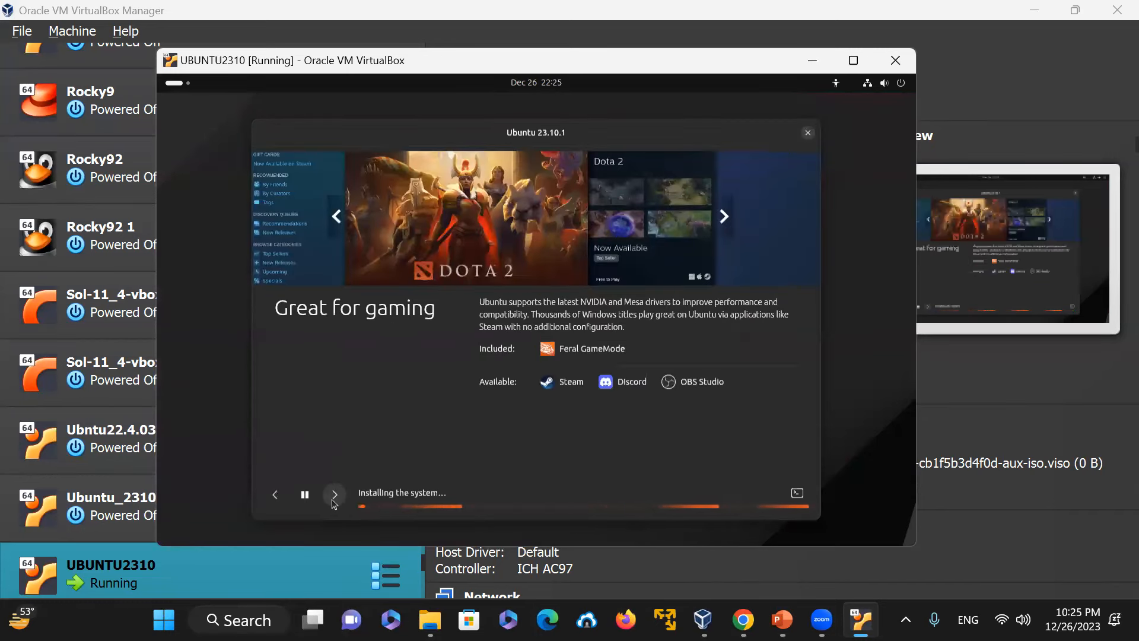
pyautogui.click(333, 499)
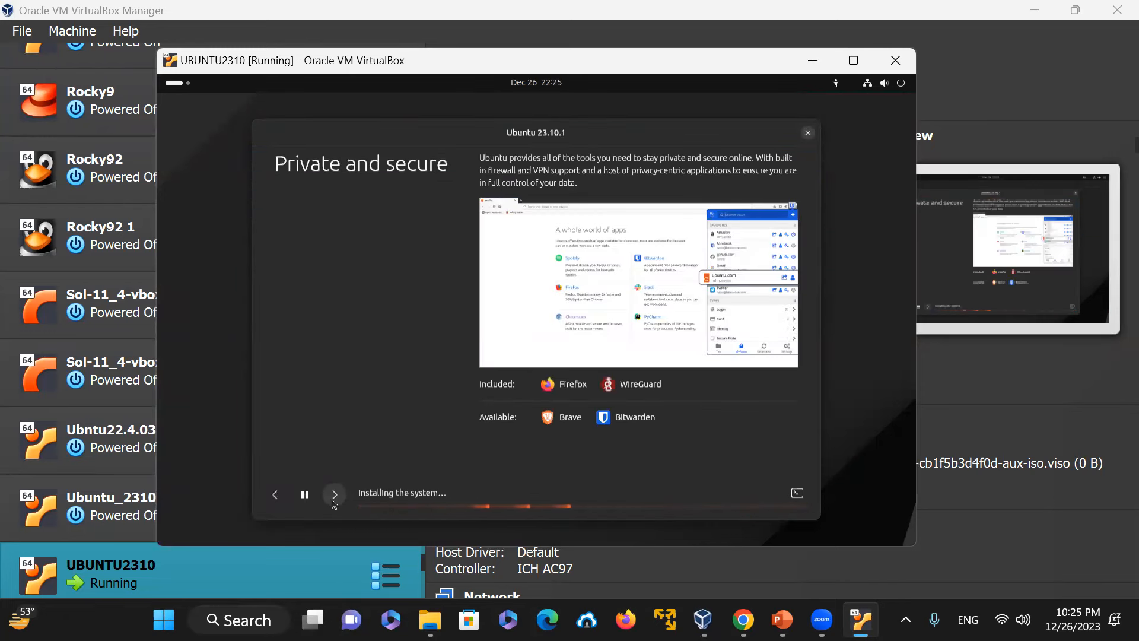
pyautogui.click(332, 500)
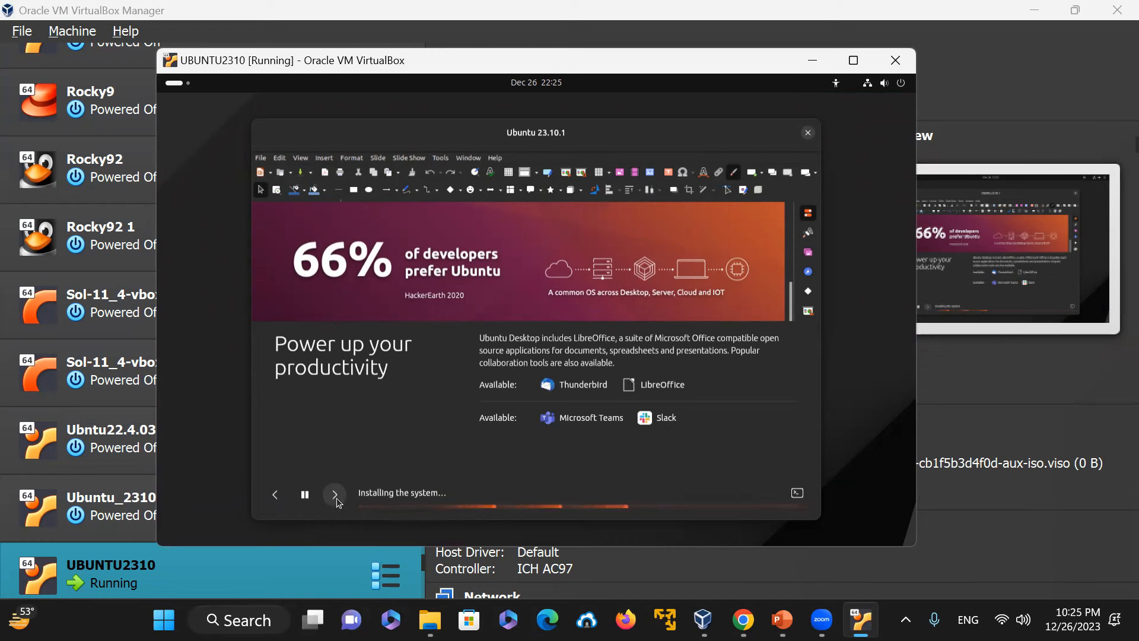
pyautogui.click(334, 496)
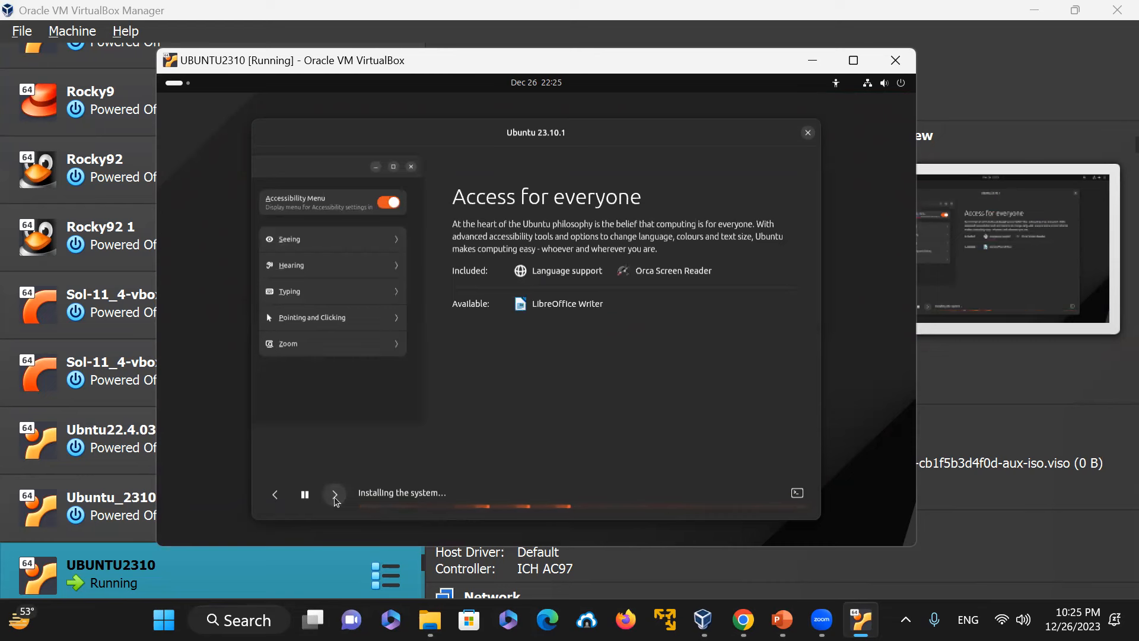
pyautogui.click(335, 496)
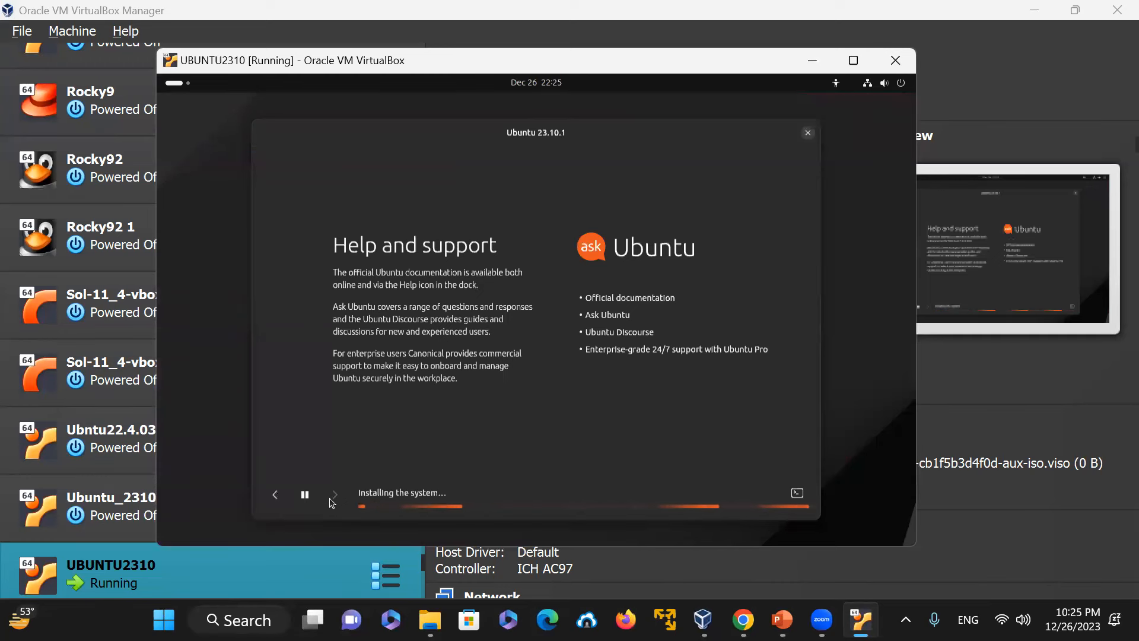
# Step: Page back through the earlier slideshow pages during installation
pyautogui.click(275, 496)
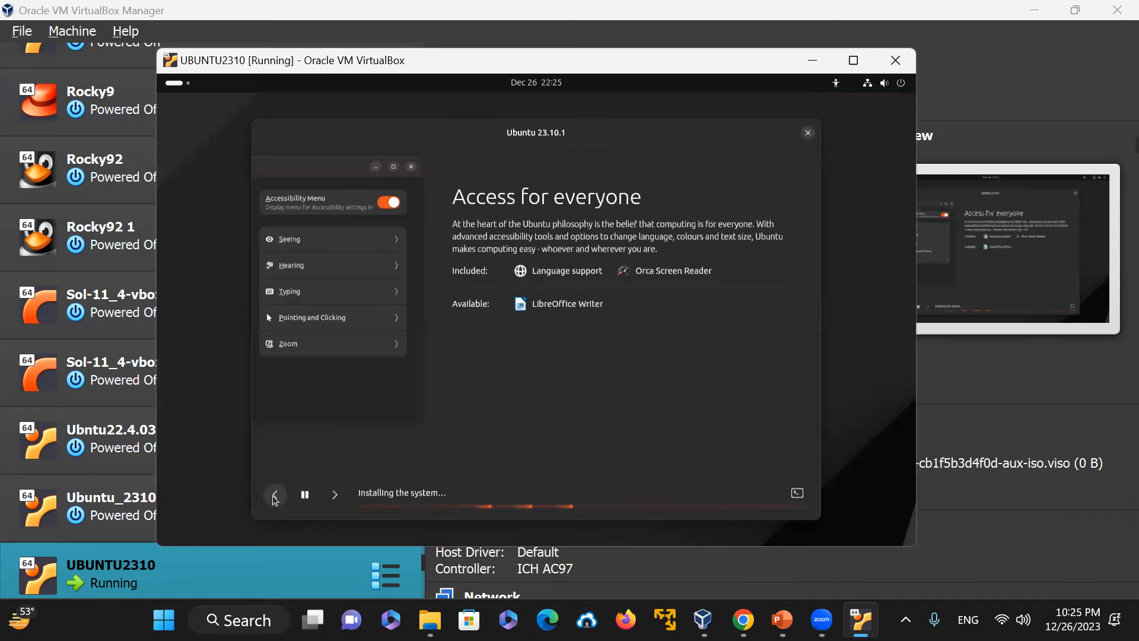
pyautogui.click(274, 496)
pyautogui.click(274, 496)
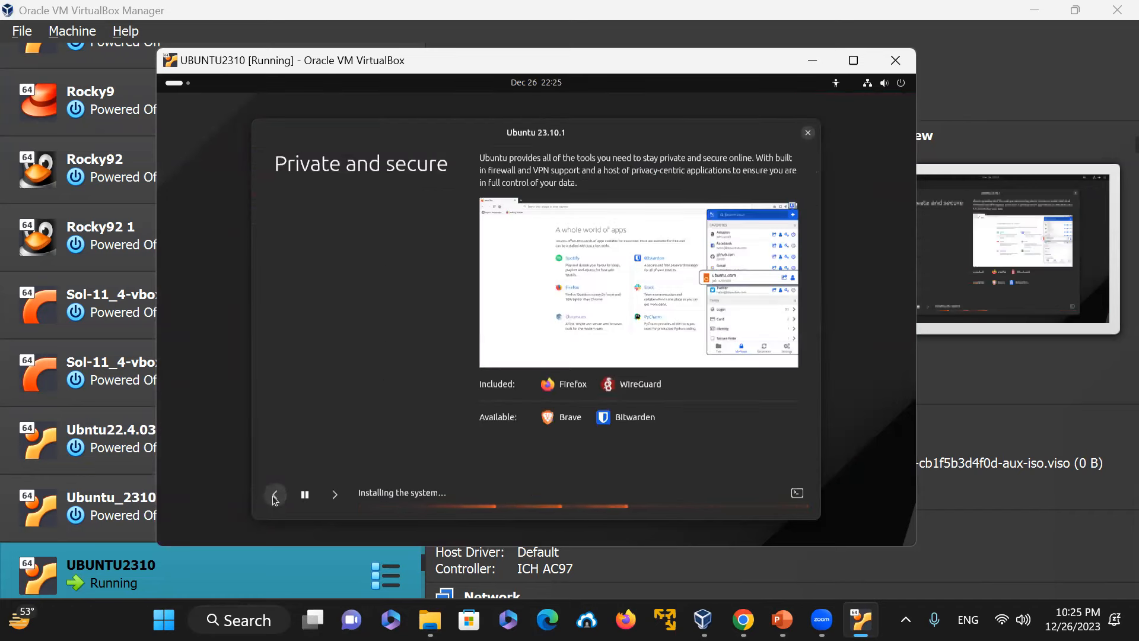
pyautogui.click(274, 496)
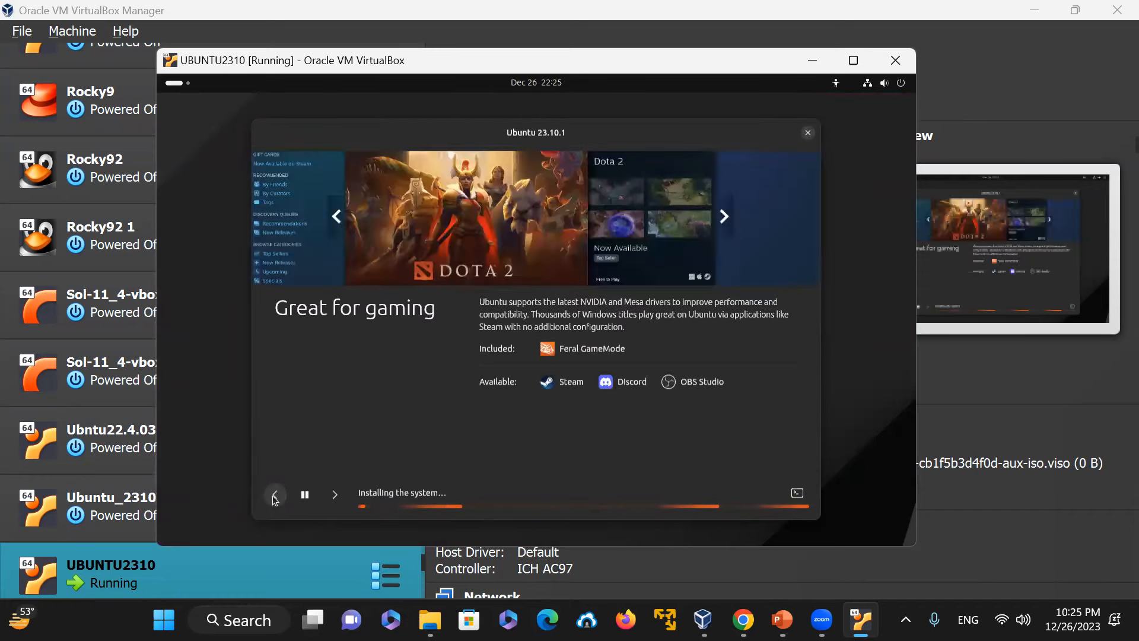
pyautogui.click(274, 495)
pyautogui.click(274, 496)
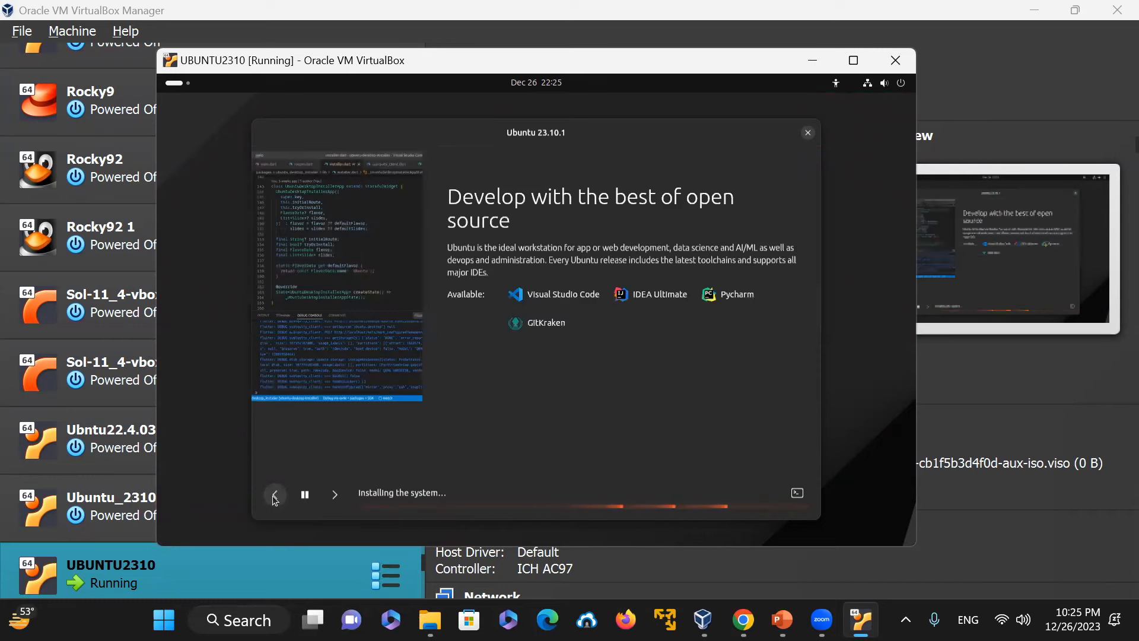
# Step: Page back two more installer slideshow pages and maximize the virtual machine window
pyautogui.click(274, 496)
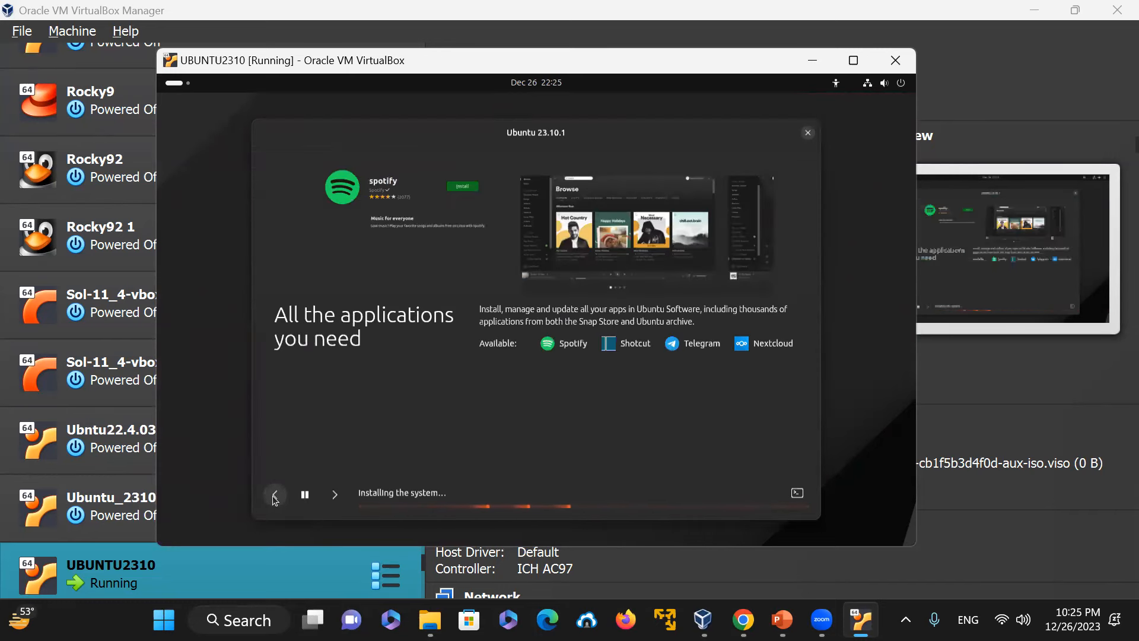
pyautogui.click(273, 496)
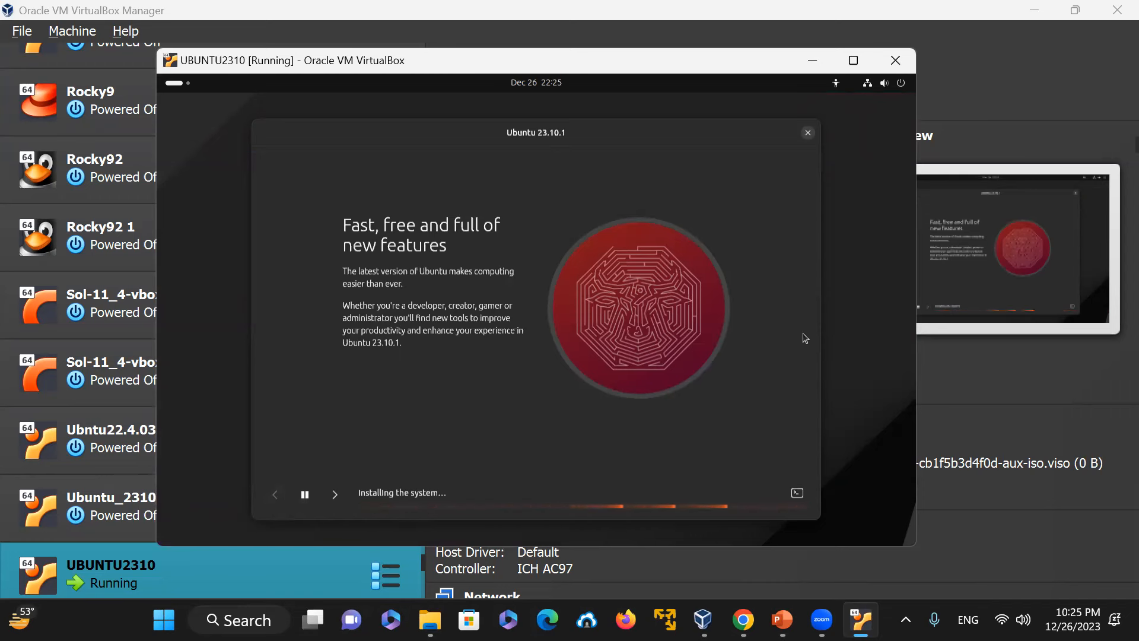
pyautogui.click(853, 61)
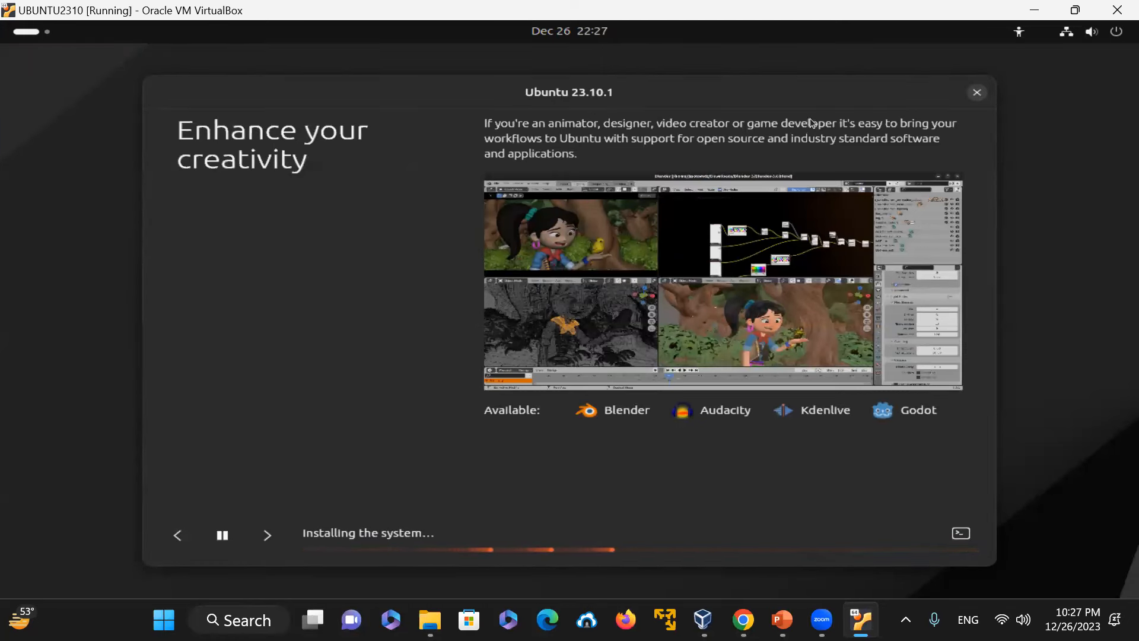
# Step: Open LibreOffice Writer from the dock during installation, then close Writer and the LibreOffice start center
pyautogui.moveTo(811, 86); pyautogui.dragTo(826, 57)
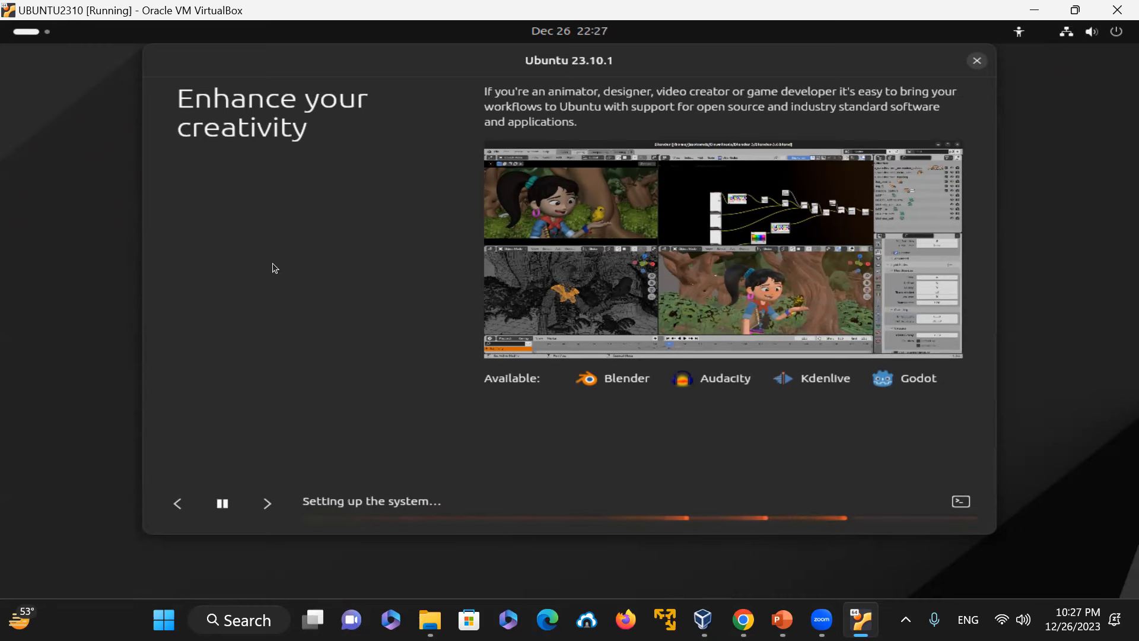
pyautogui.click(31, 34)
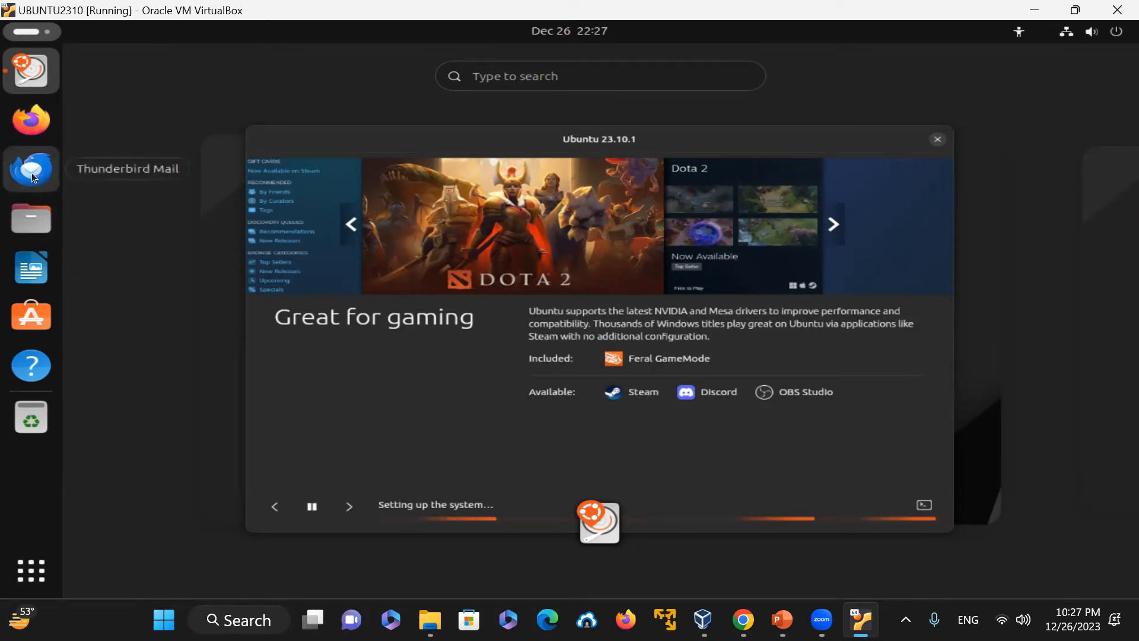
pyautogui.click(38, 268)
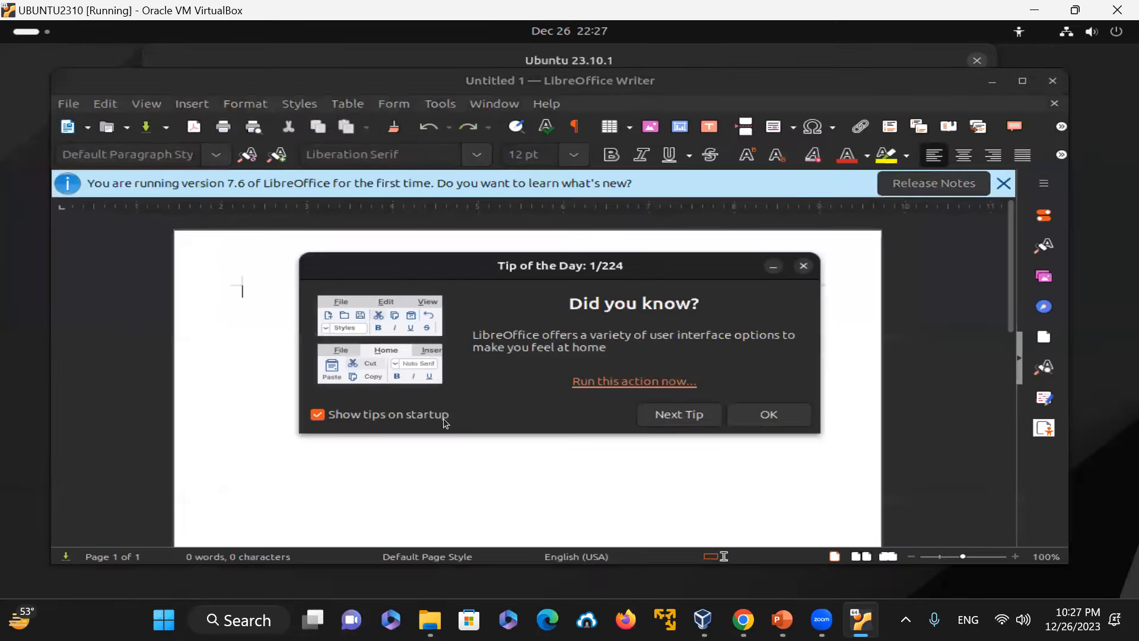
pyautogui.click(1055, 103)
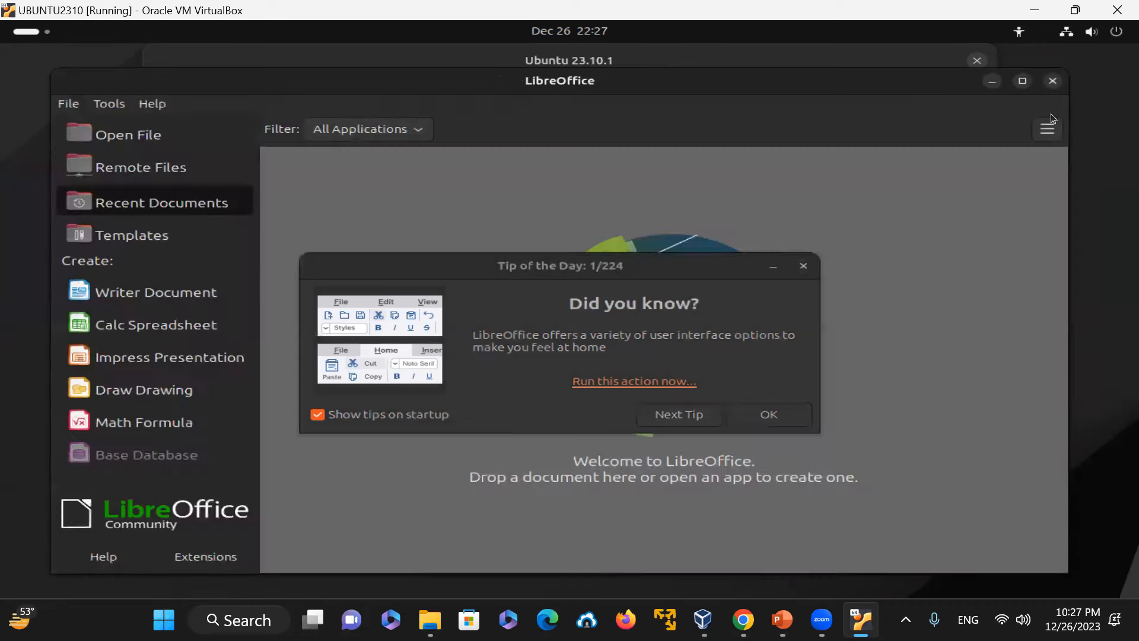
pyautogui.click(1053, 81)
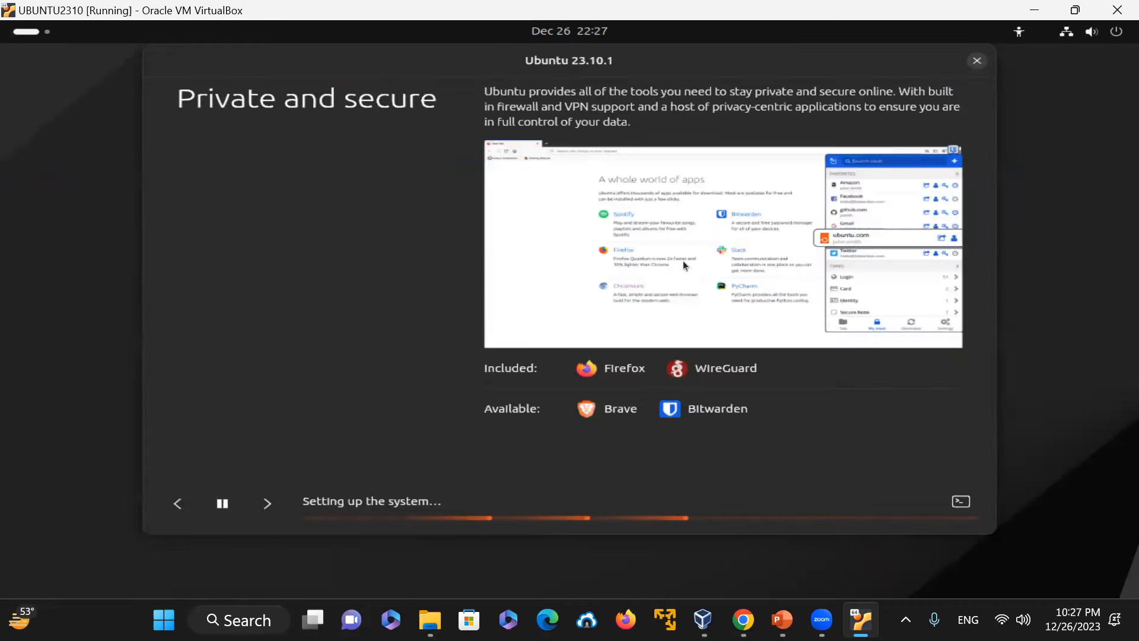
# Step: Open App Center and browse through the Featured apps list
pyautogui.click(28, 26)
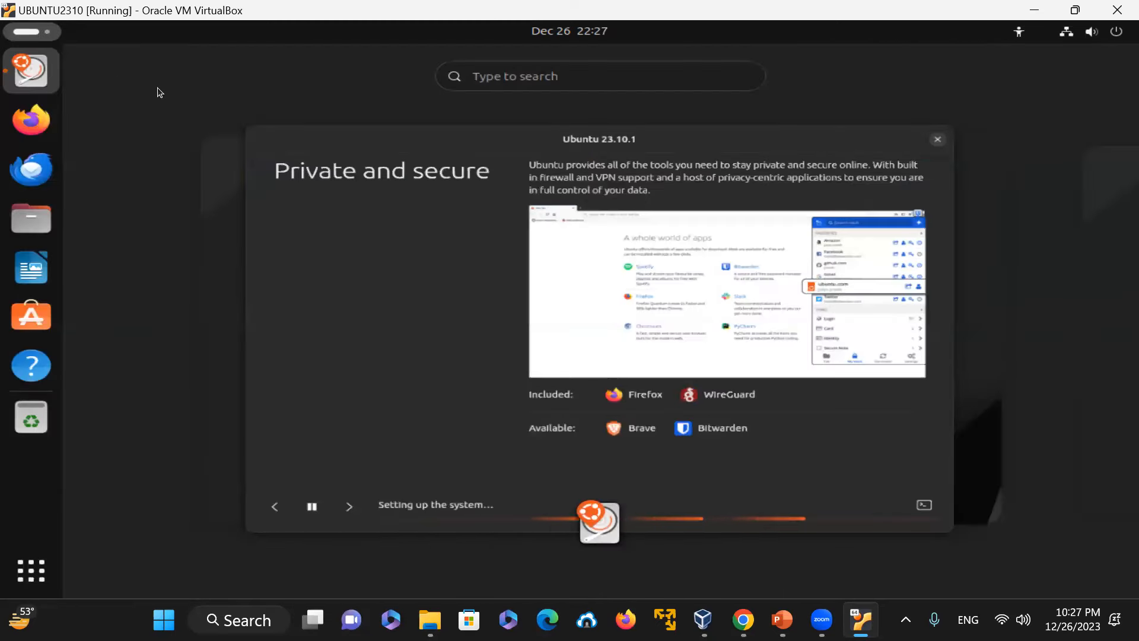
pyautogui.click(40, 314)
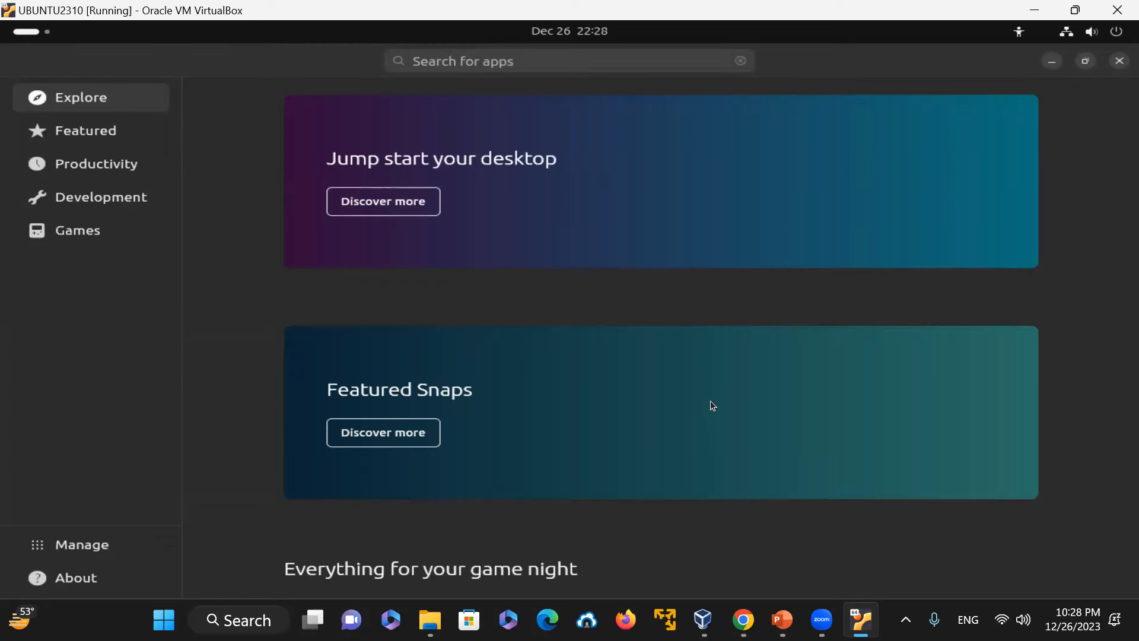
pyautogui.click(112, 136)
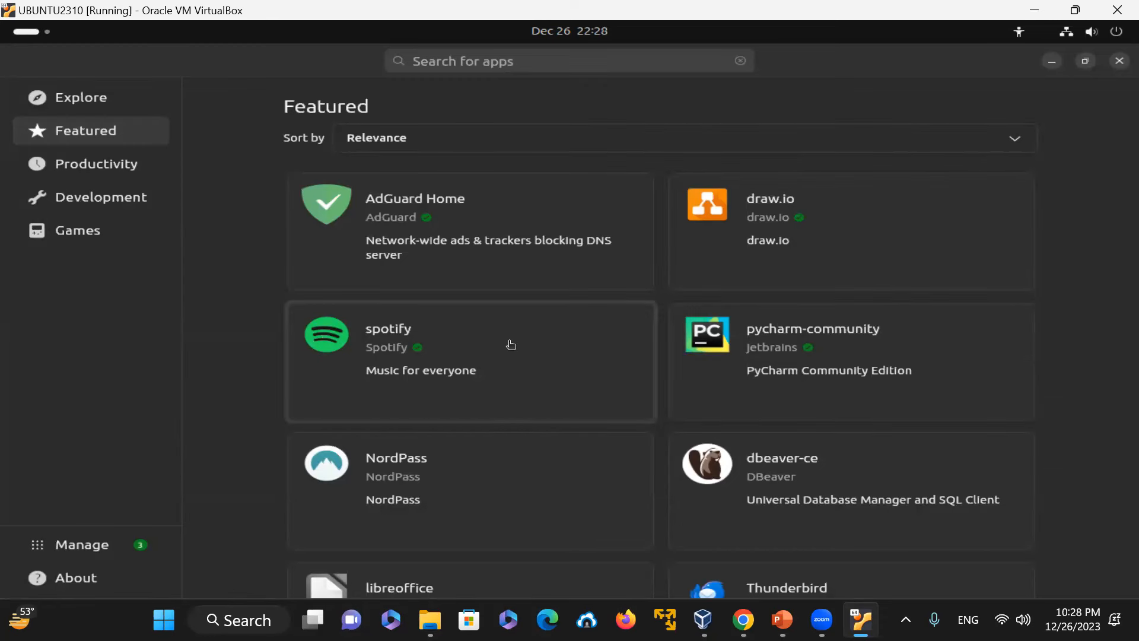
pyautogui.scroll(-4, 676, 299)
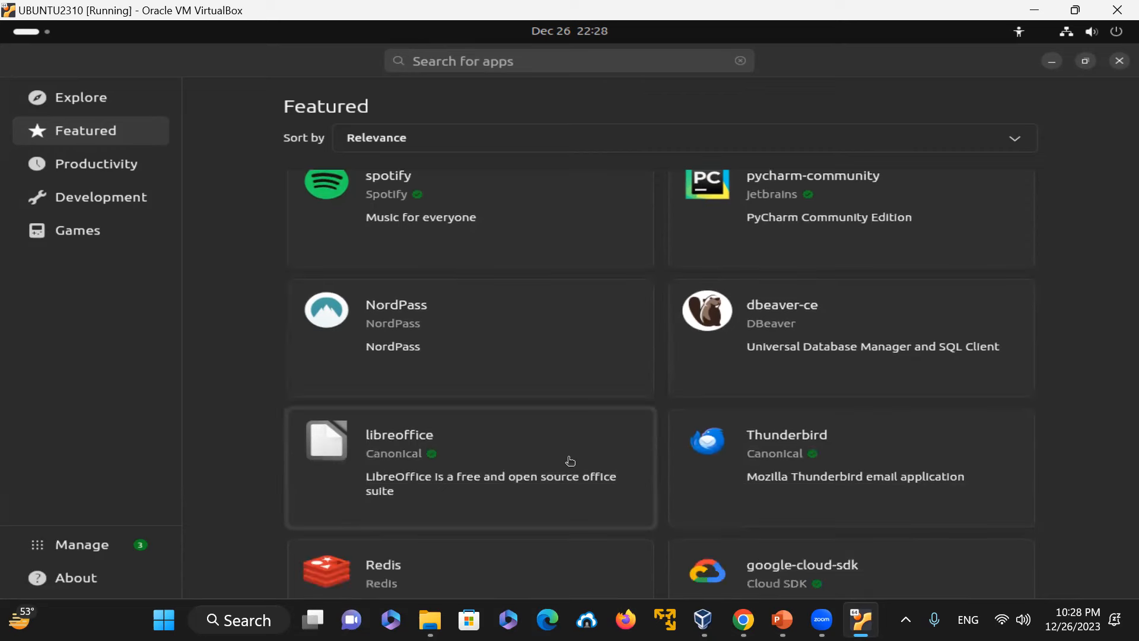
pyautogui.scroll(-2, 625, 455)
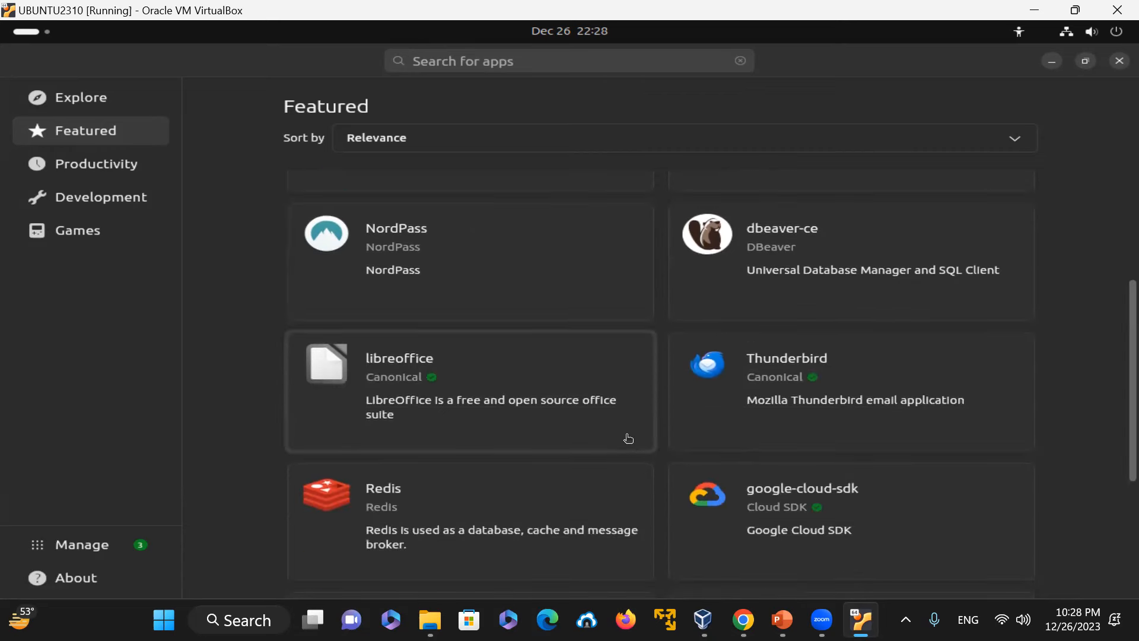
pyautogui.scroll(-2, 628, 438)
pyautogui.scroll(-1, 981, 431)
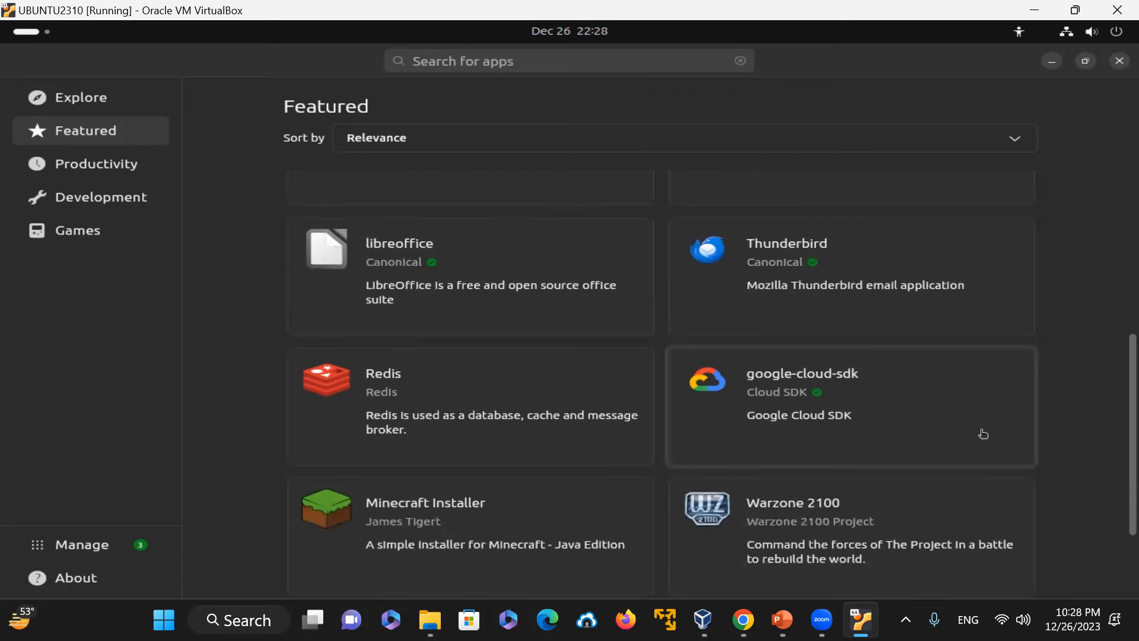
pyautogui.scroll(-3, 973, 491)
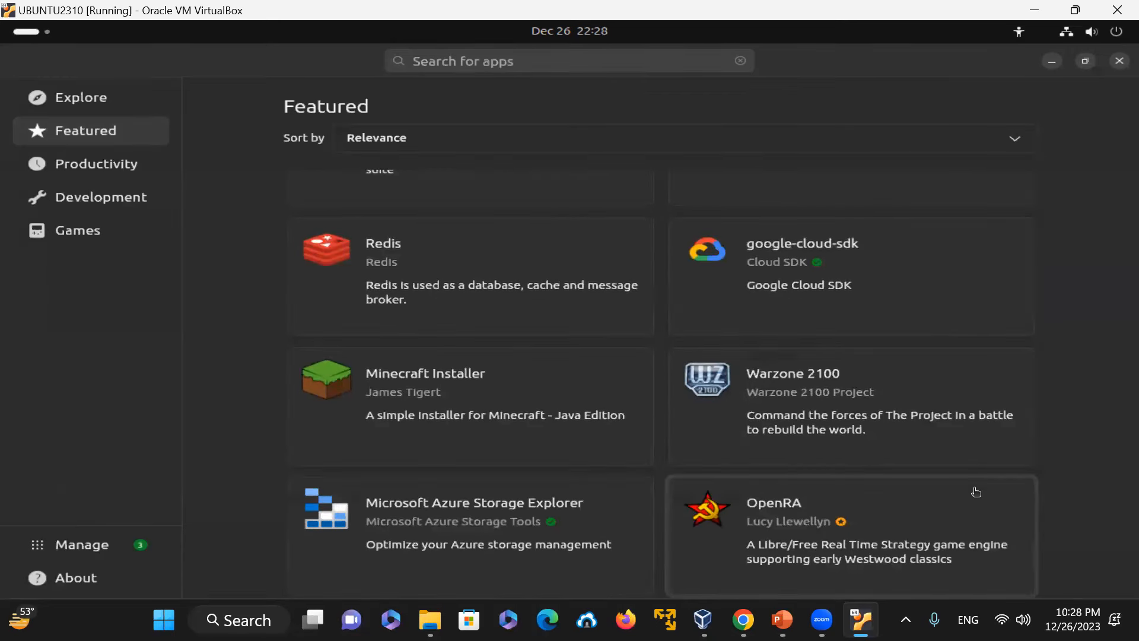
# Step: Browse the Productivity category of apps in App Center
pyautogui.click(142, 173)
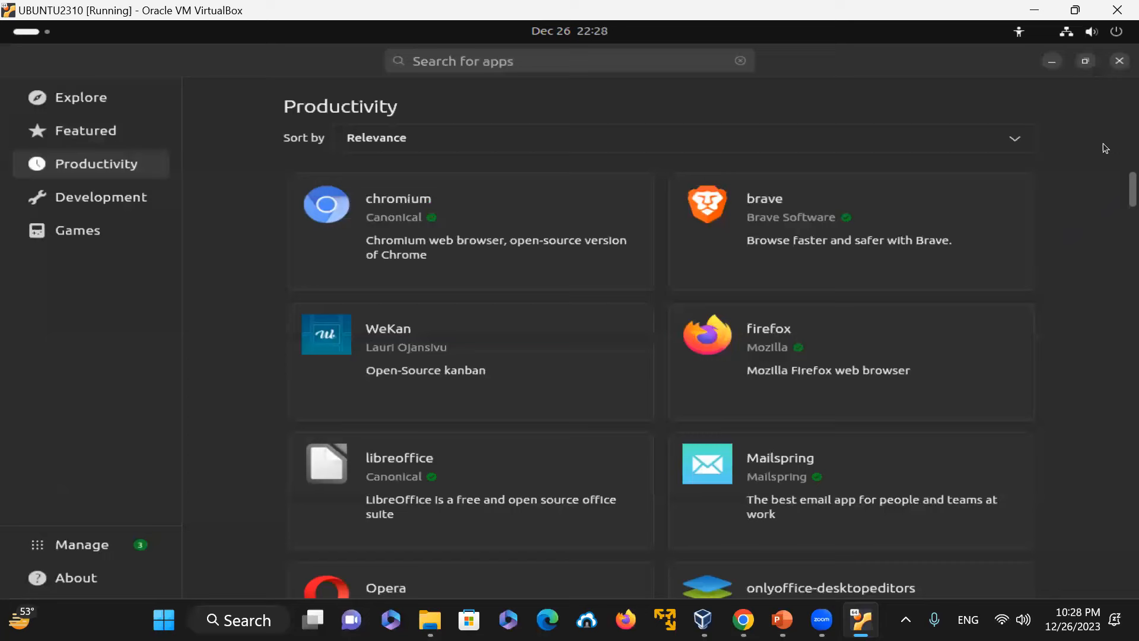
pyautogui.scroll(-5, 1105, 192)
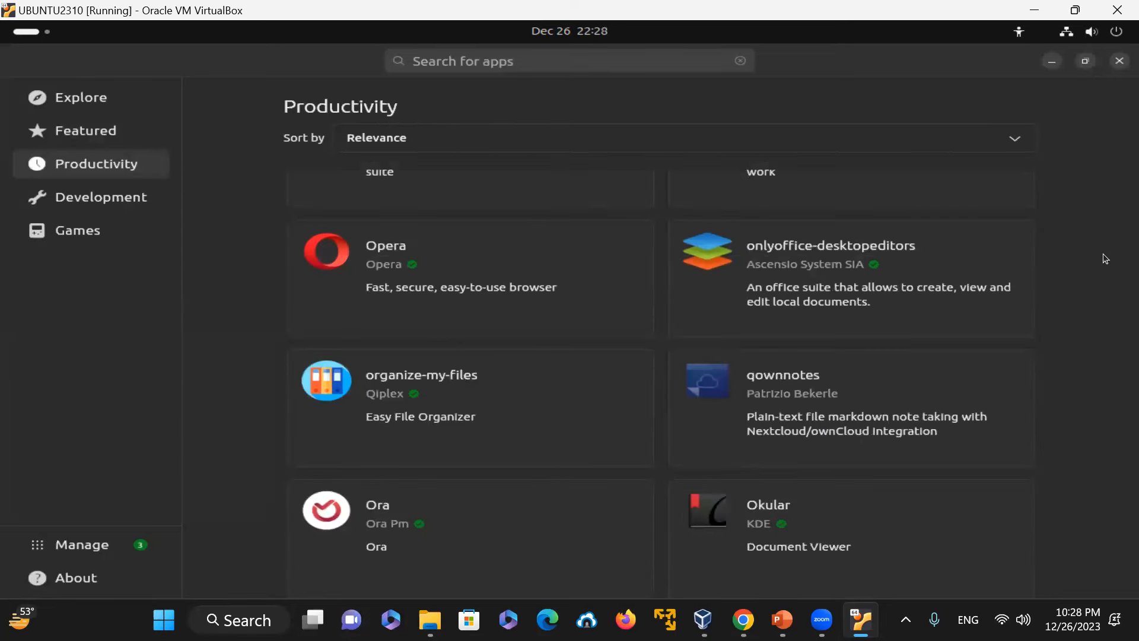
pyautogui.scroll(-10, 1105, 249)
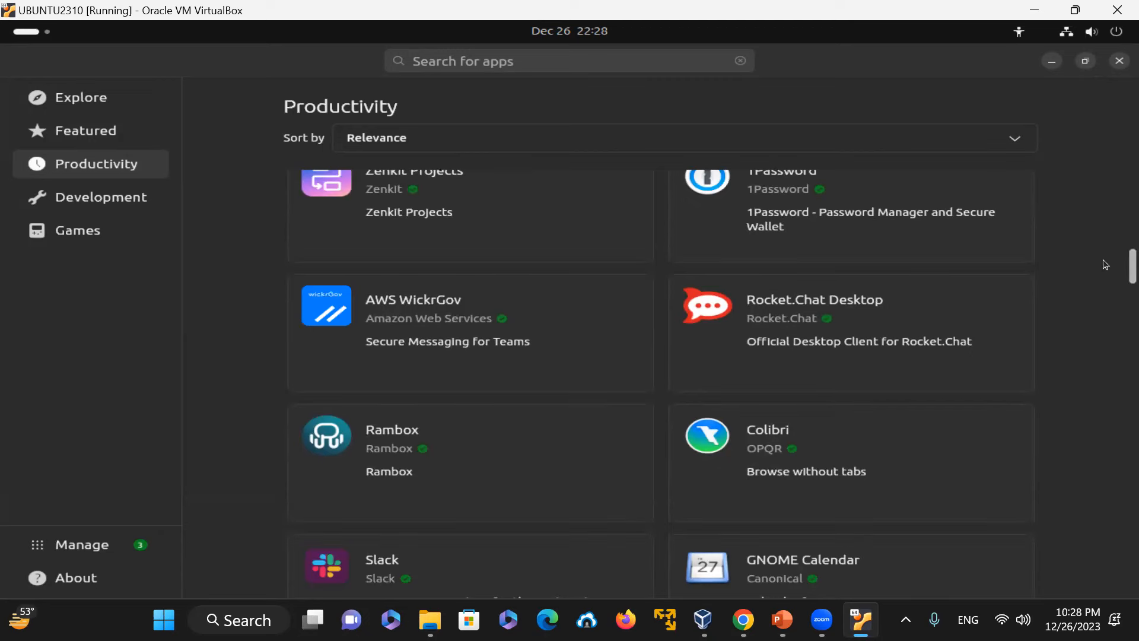
pyautogui.scroll(-6, 1105, 267)
pyautogui.scroll(-5, 1105, 295)
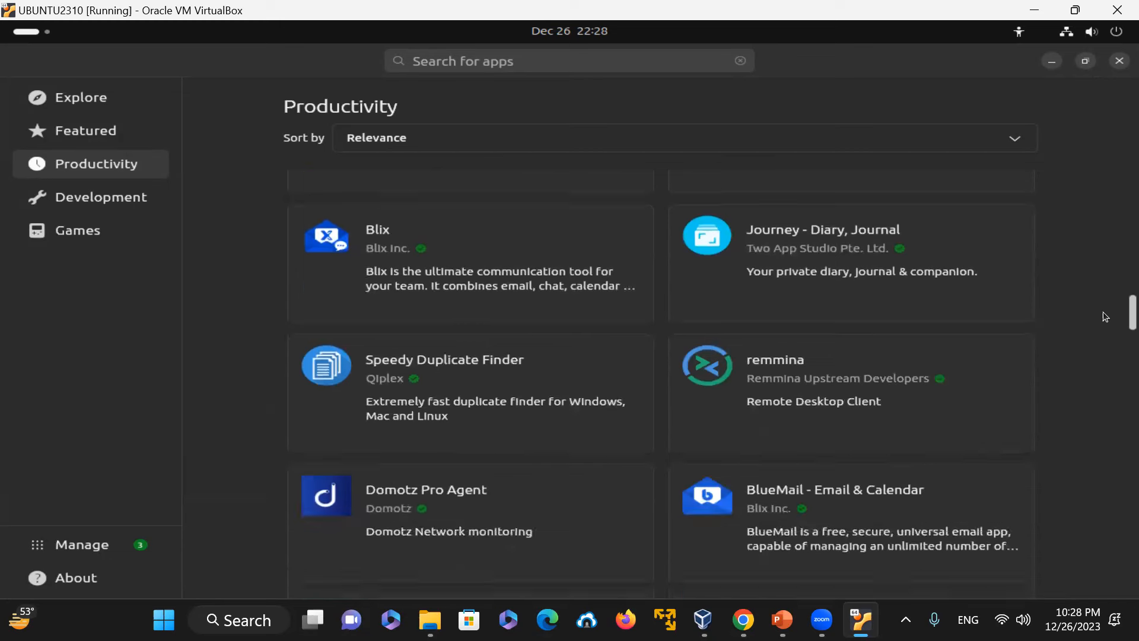
pyautogui.scroll(-5, 1105, 317)
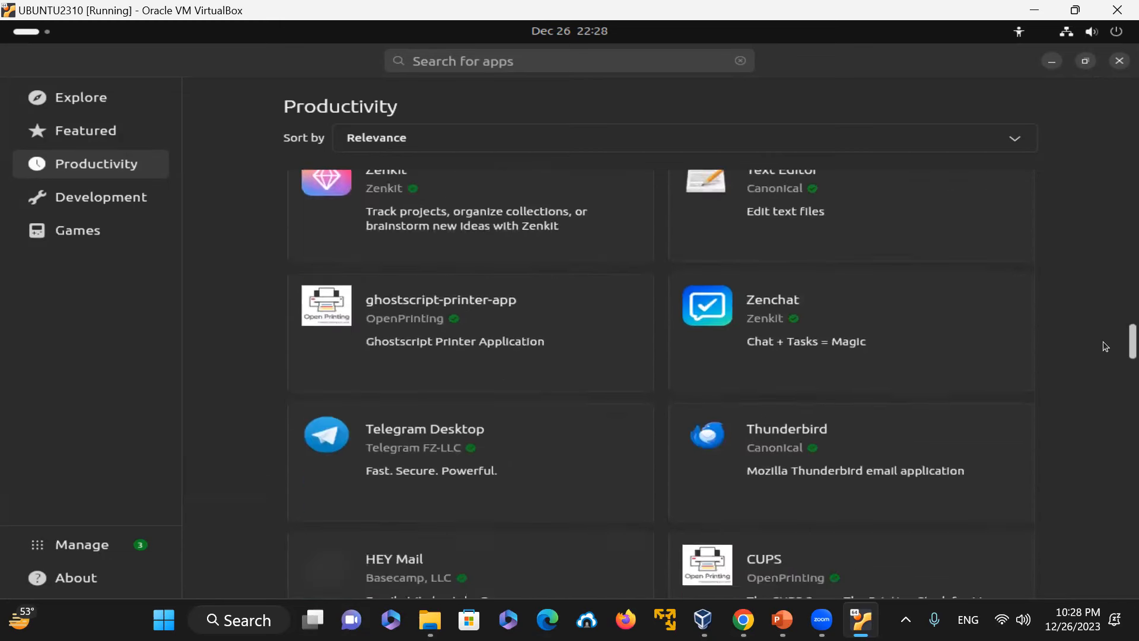
pyautogui.scroll(-6, 1105, 350)
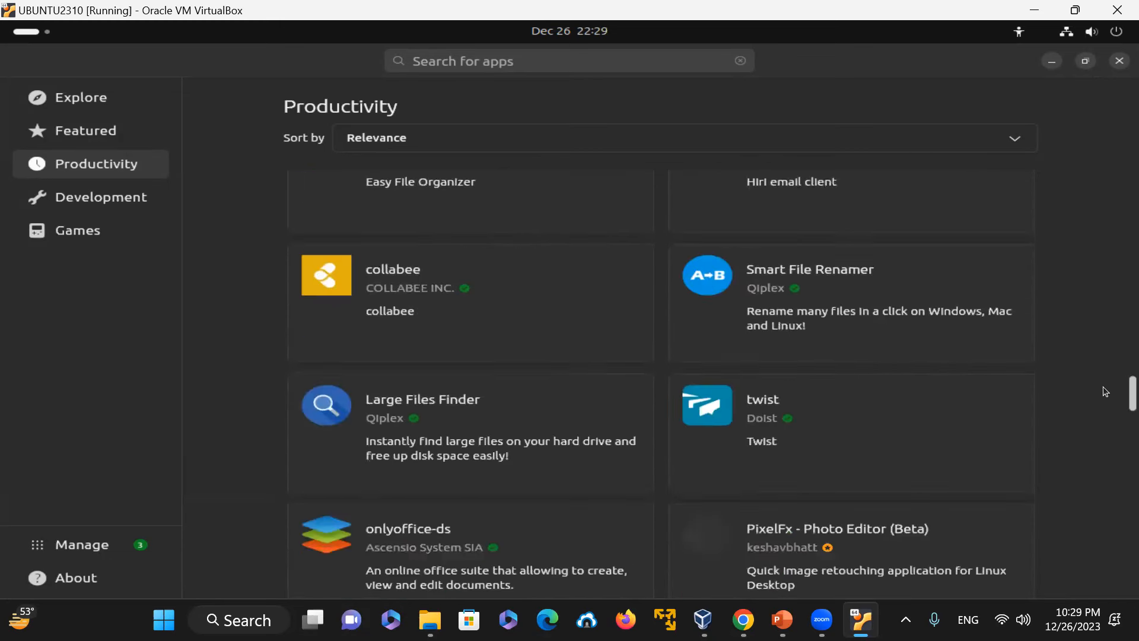
pyautogui.scroll(-3, 1105, 391)
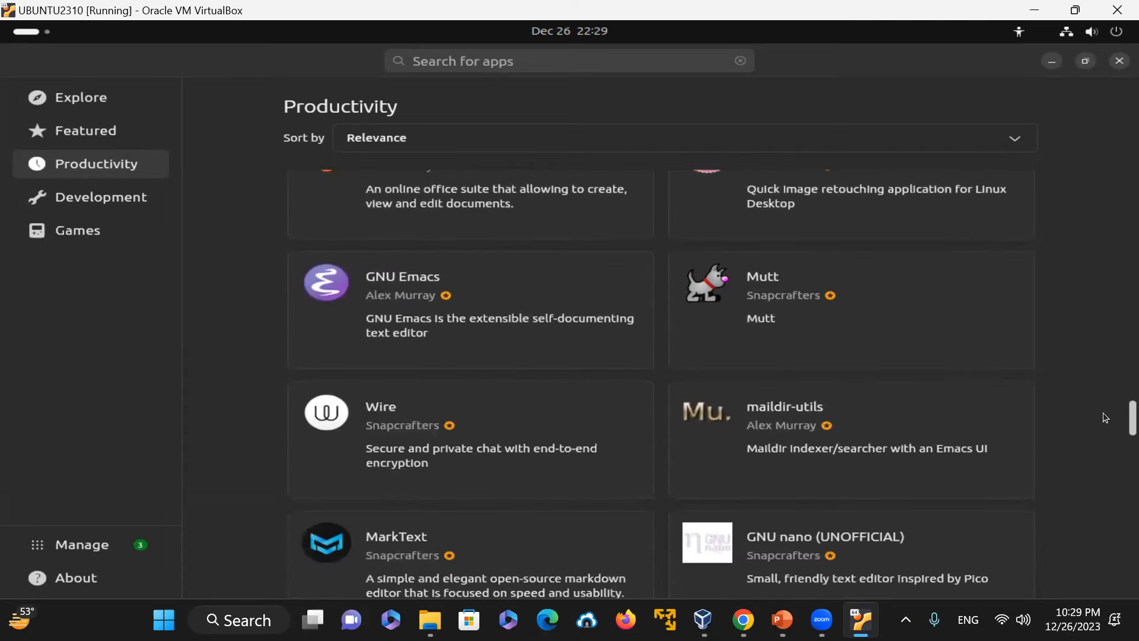
pyautogui.scroll(-3, 1105, 427)
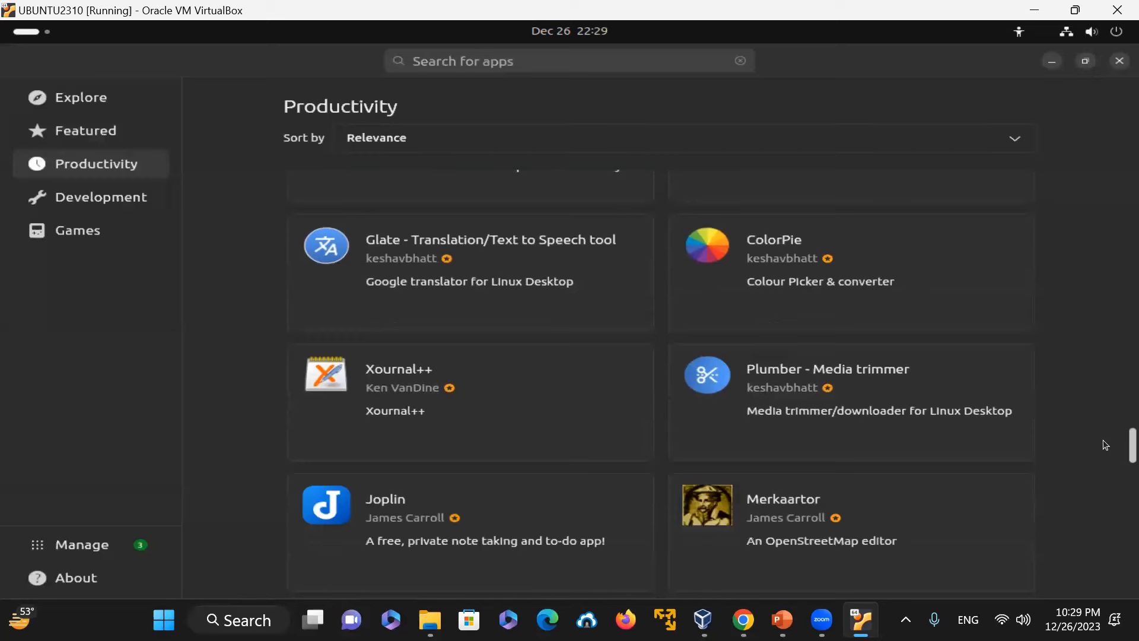
pyautogui.scroll(-1, 1105, 448)
pyautogui.scroll(-3, 1105, 451)
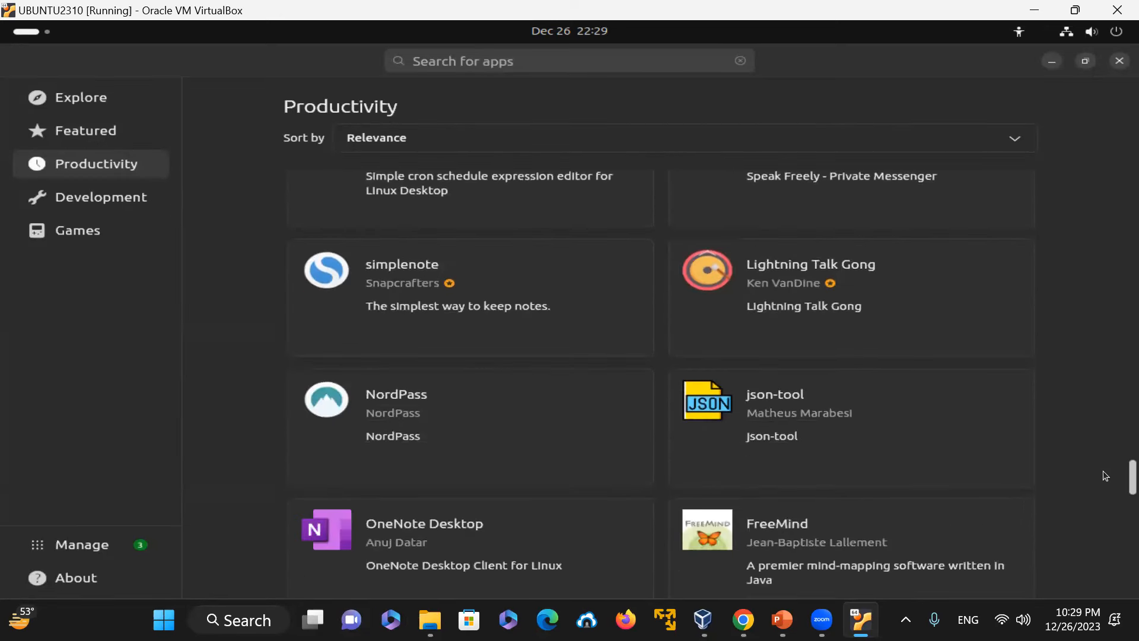
pyautogui.scroll(-2, 1105, 478)
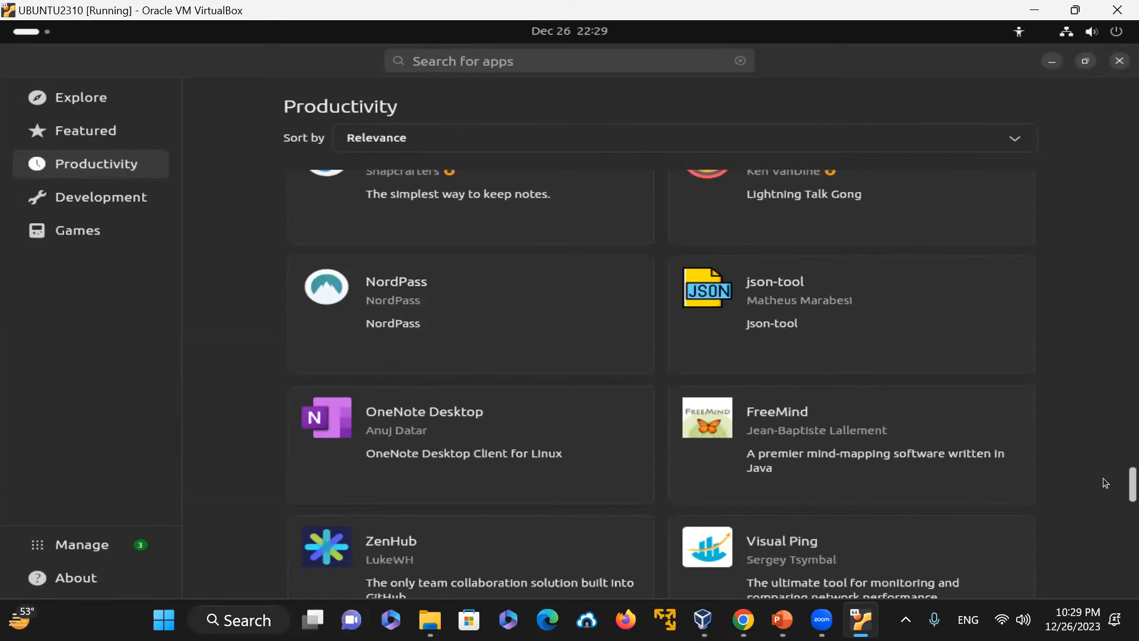
pyautogui.scroll(-1, 1104, 483)
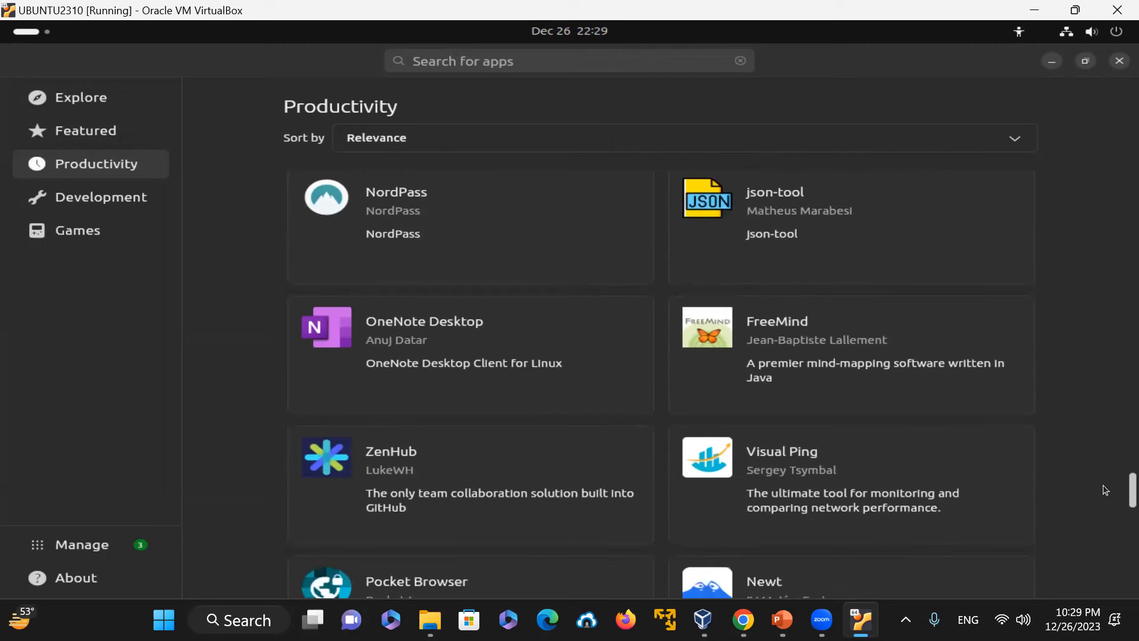
pyautogui.scroll(-5, 1105, 490)
pyautogui.scroll(-10, 1105, 537)
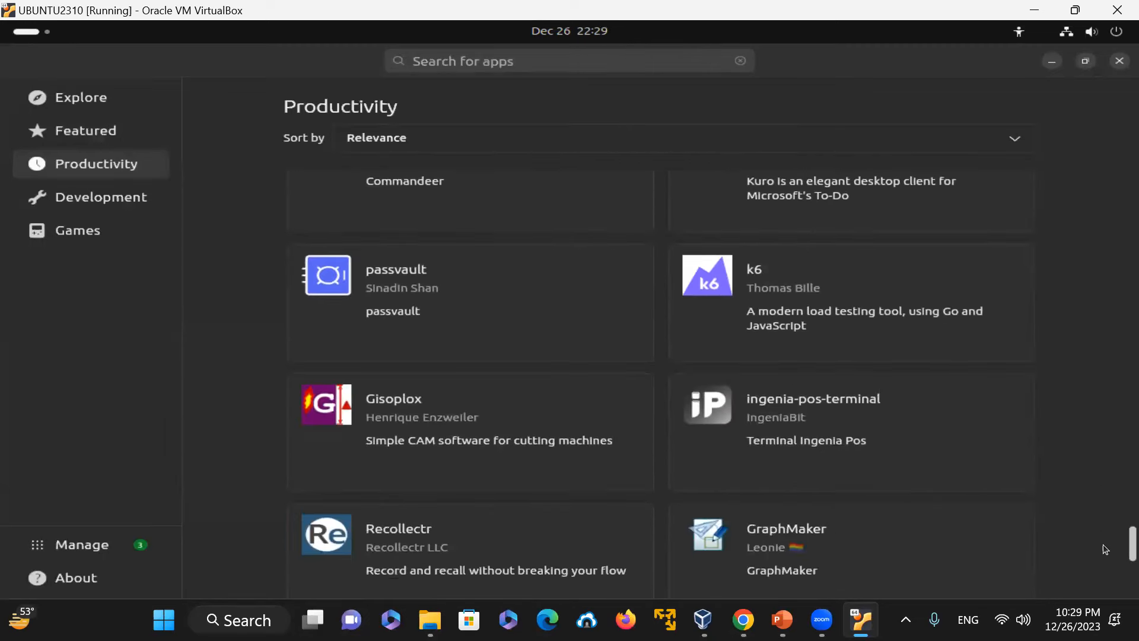
pyautogui.scroll(15, 1105, 534)
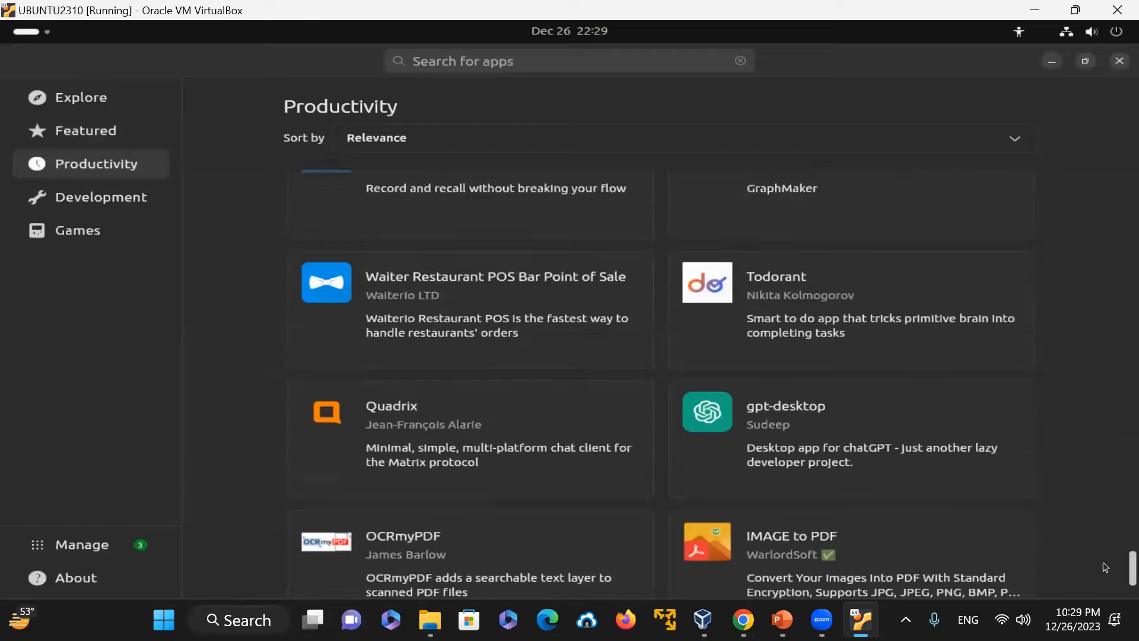
pyautogui.scroll(5, 1105, 452)
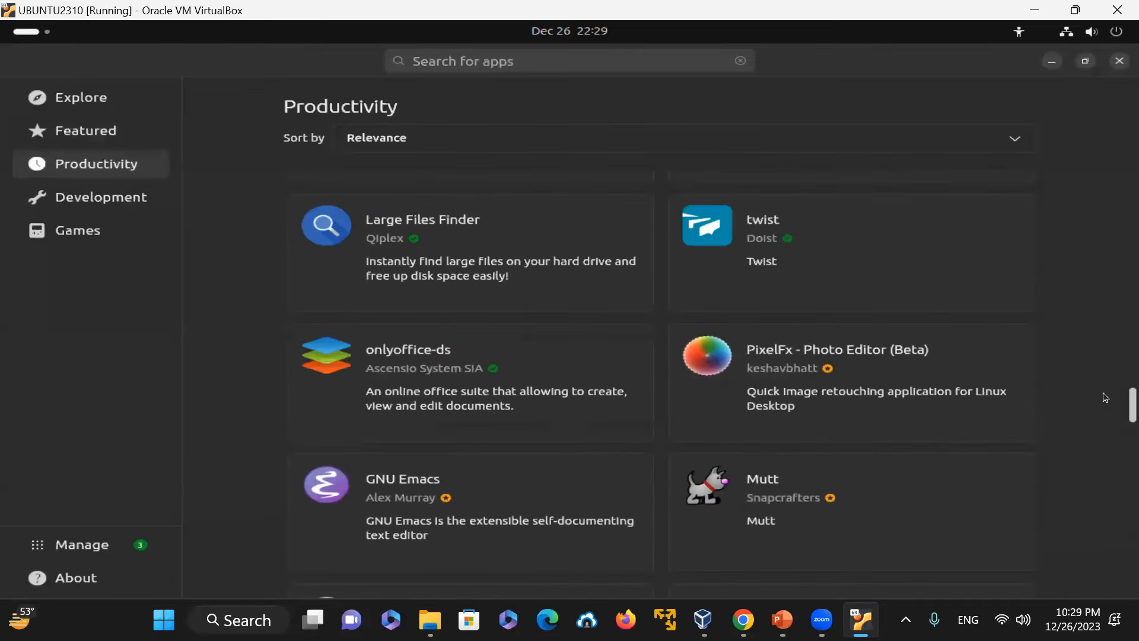
# Step: Browse the Development category of apps in App Center
pyautogui.click(110, 199)
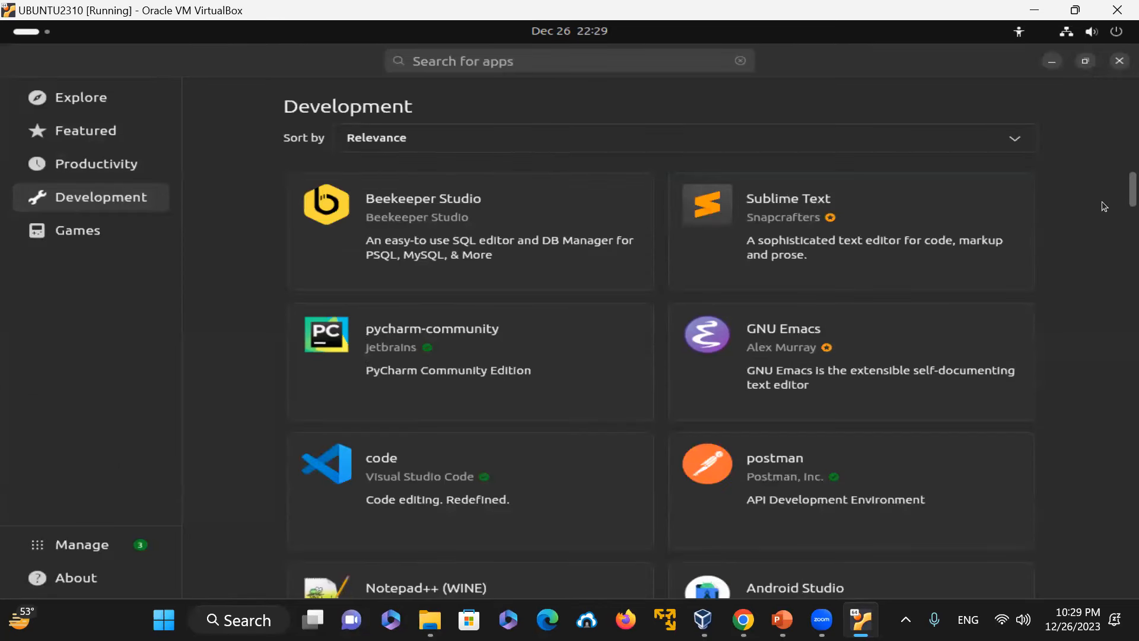
pyautogui.scroll(-3, 1060, 385)
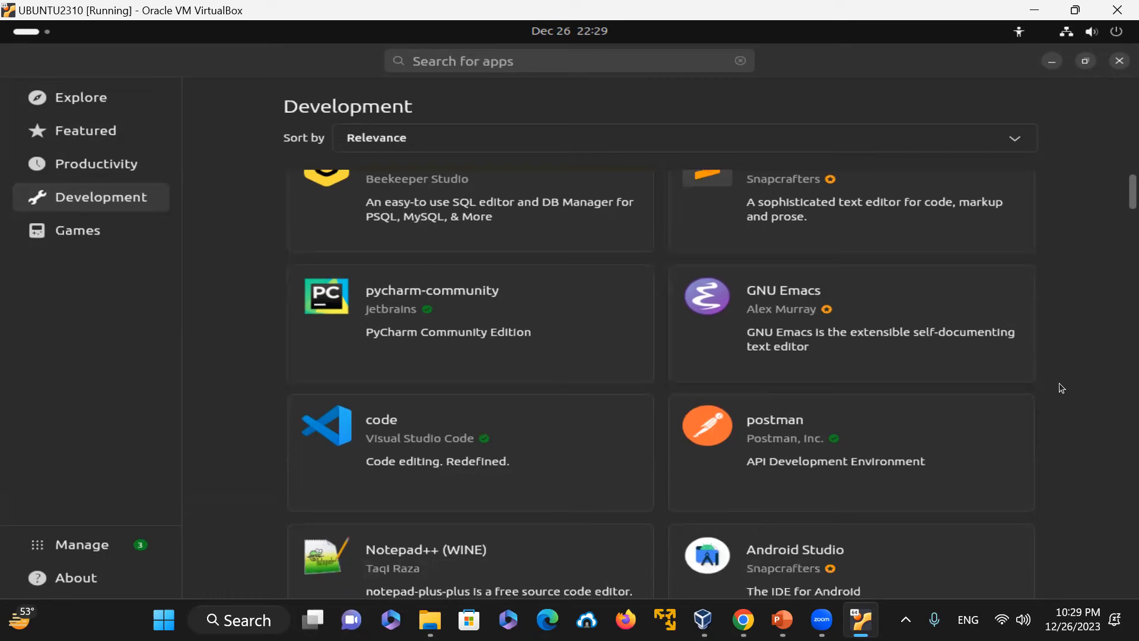
pyautogui.scroll(-4, 1061, 386)
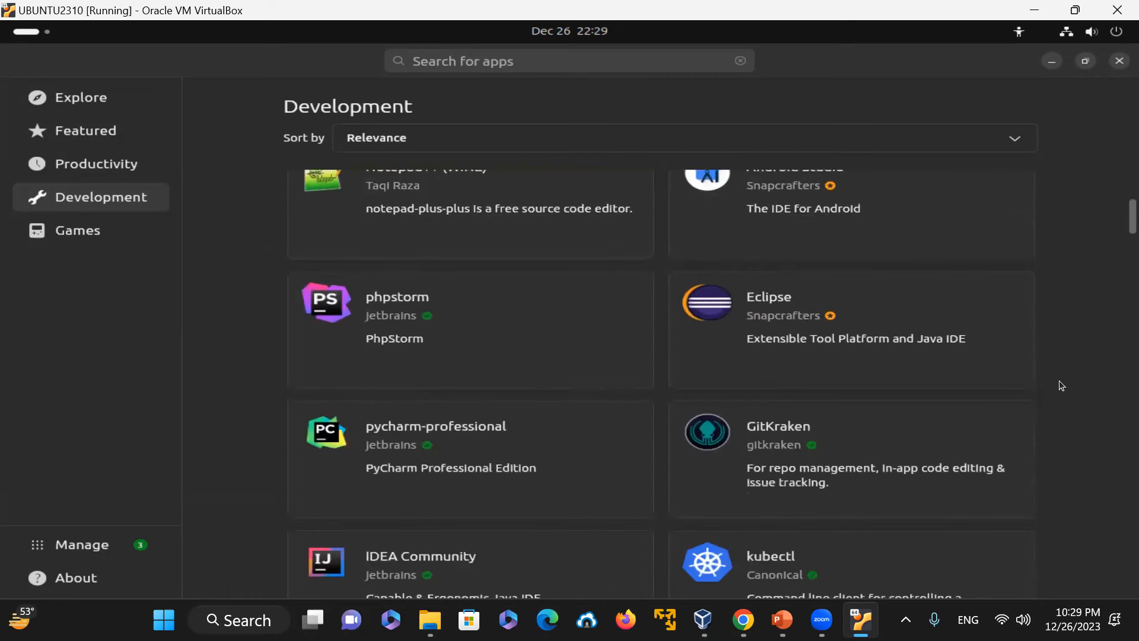
pyautogui.scroll(-7, 1061, 379)
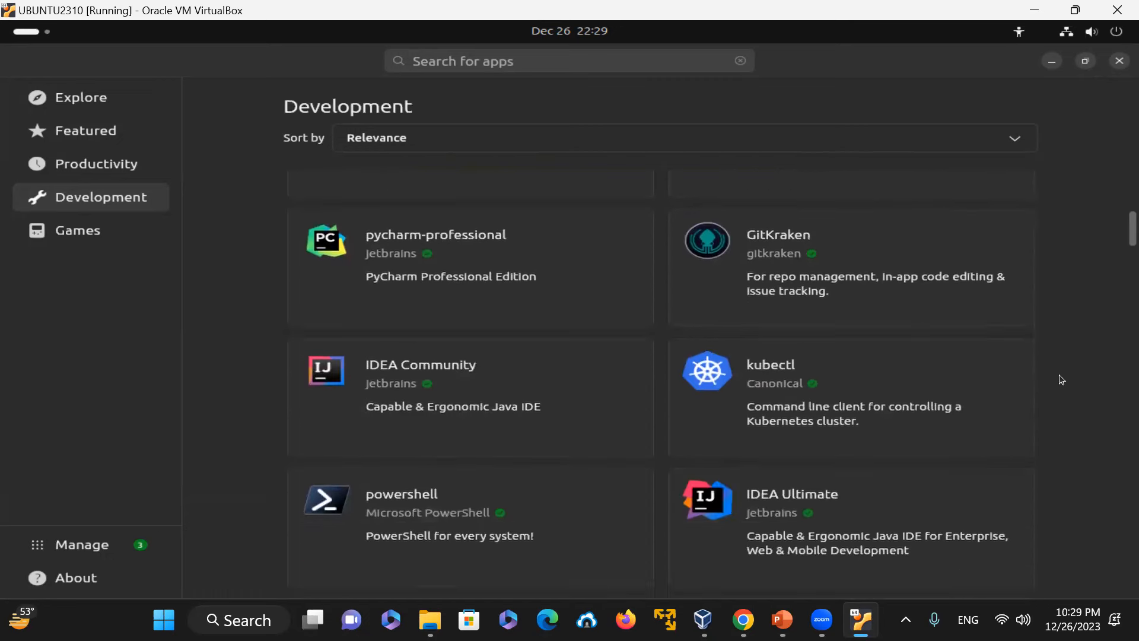
pyautogui.scroll(-4, 1061, 380)
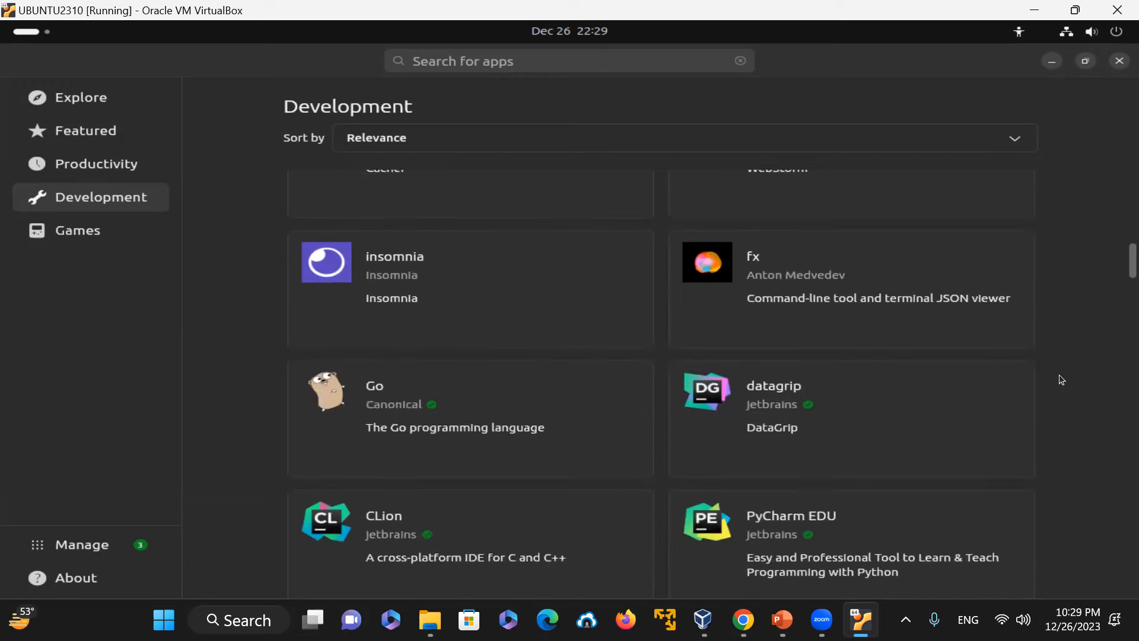
pyautogui.scroll(-2, 1058, 374)
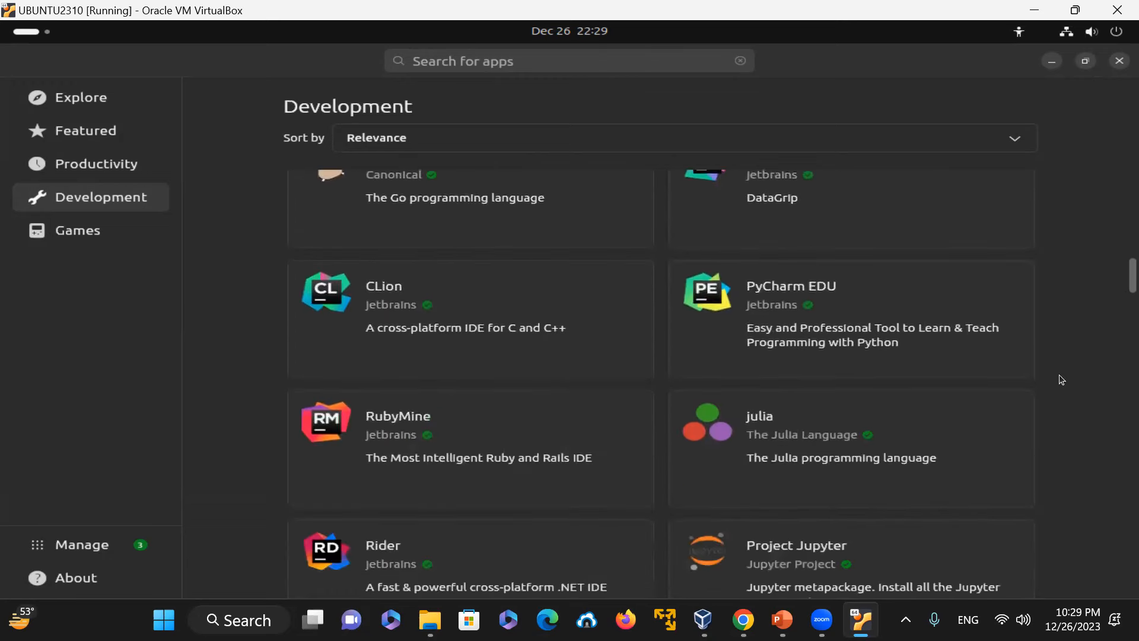
# Step: Browse the Games category and the Explore page in App Center, and close App Center
pyautogui.click(104, 230)
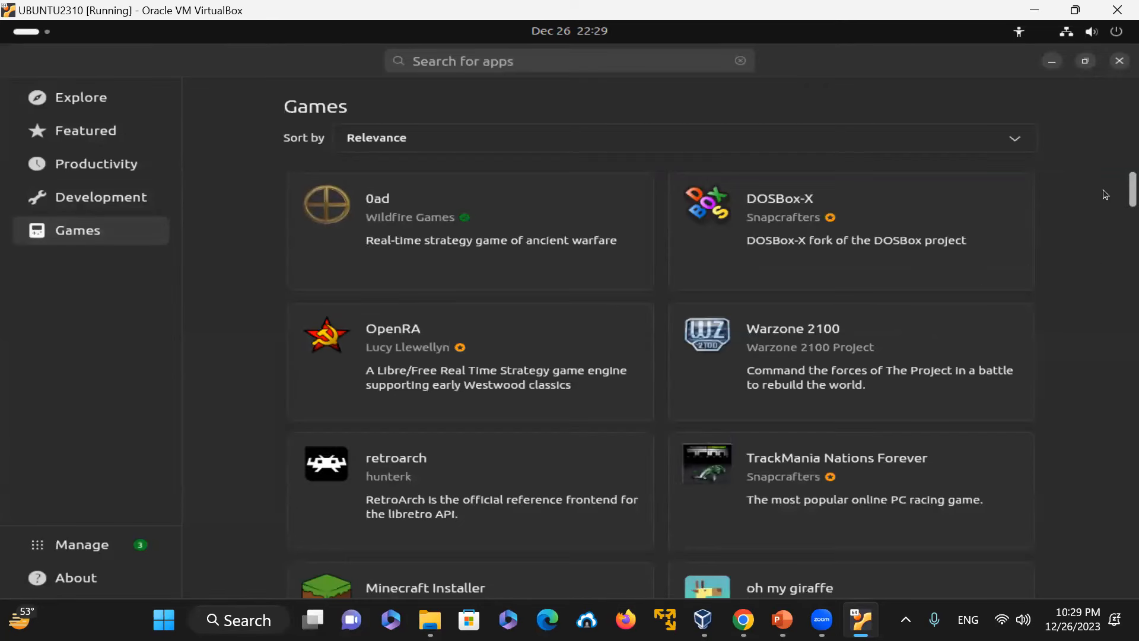
pyautogui.scroll(-5, 1104, 207)
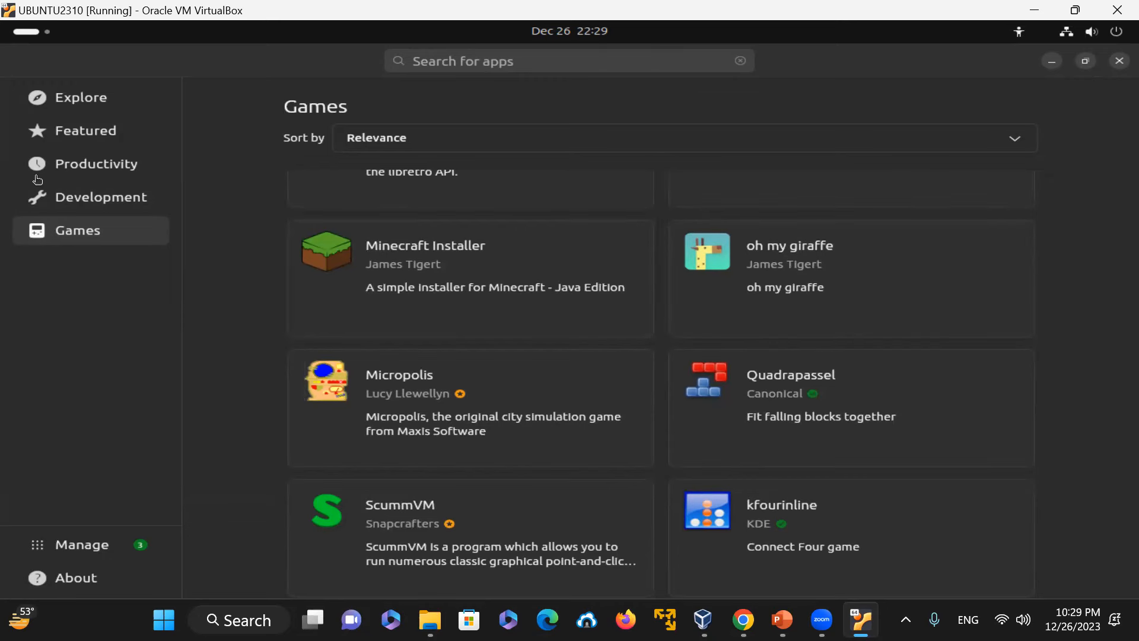
pyautogui.click(92, 109)
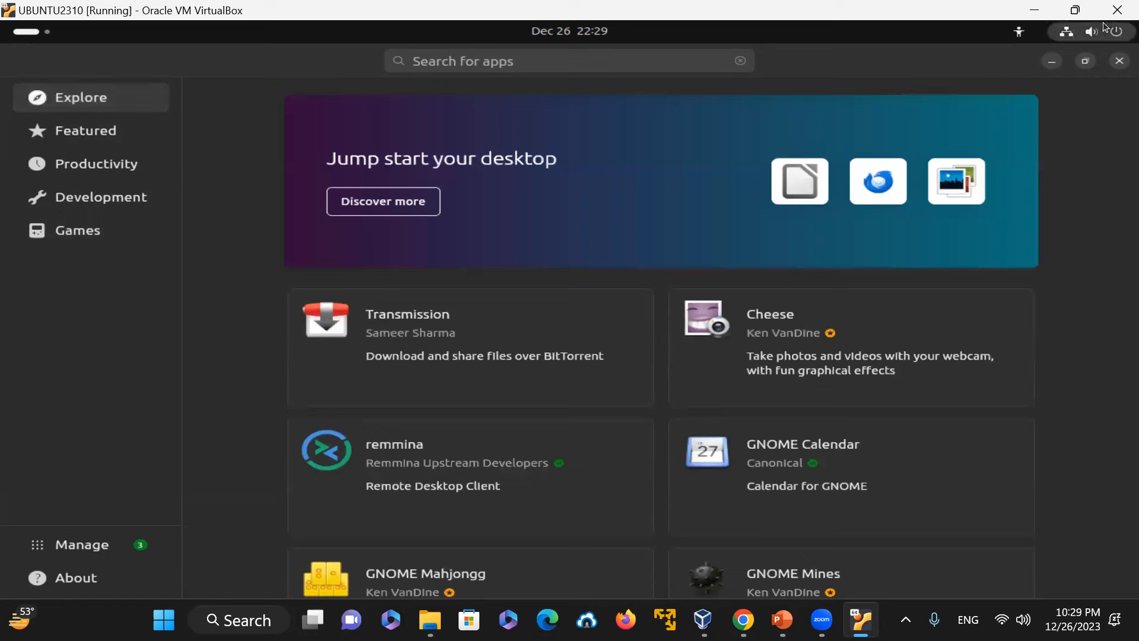
pyautogui.click(1118, 62)
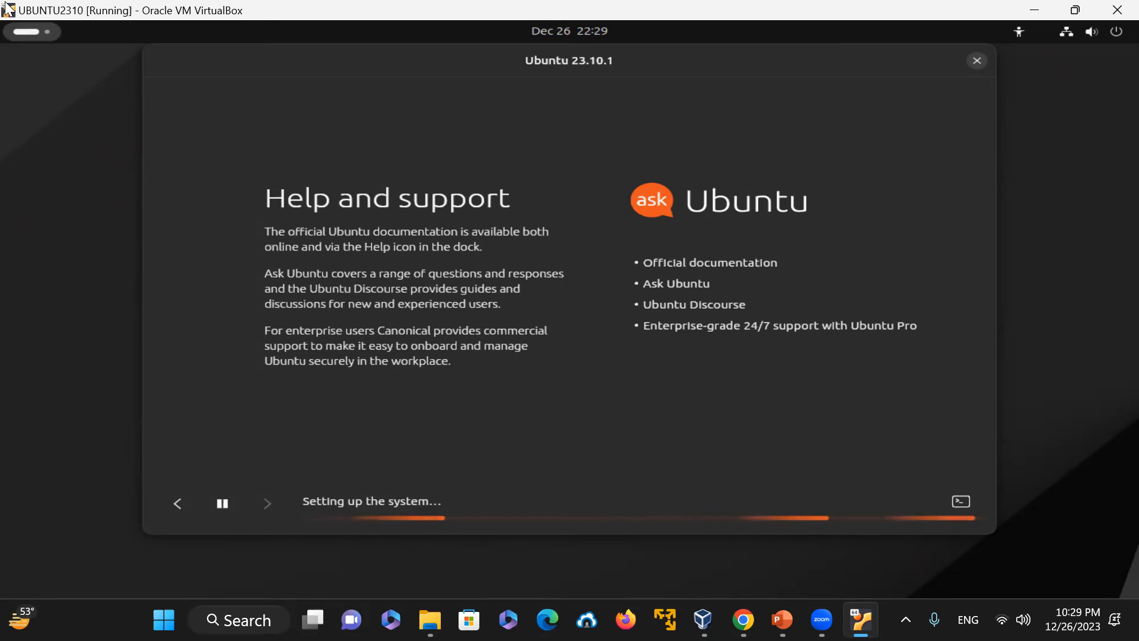
# Step: Open the Ubuntu Desktop Guide from the dock and read its Your desktop and Visual overview of GNOME pages
pyautogui.click(17, 32)
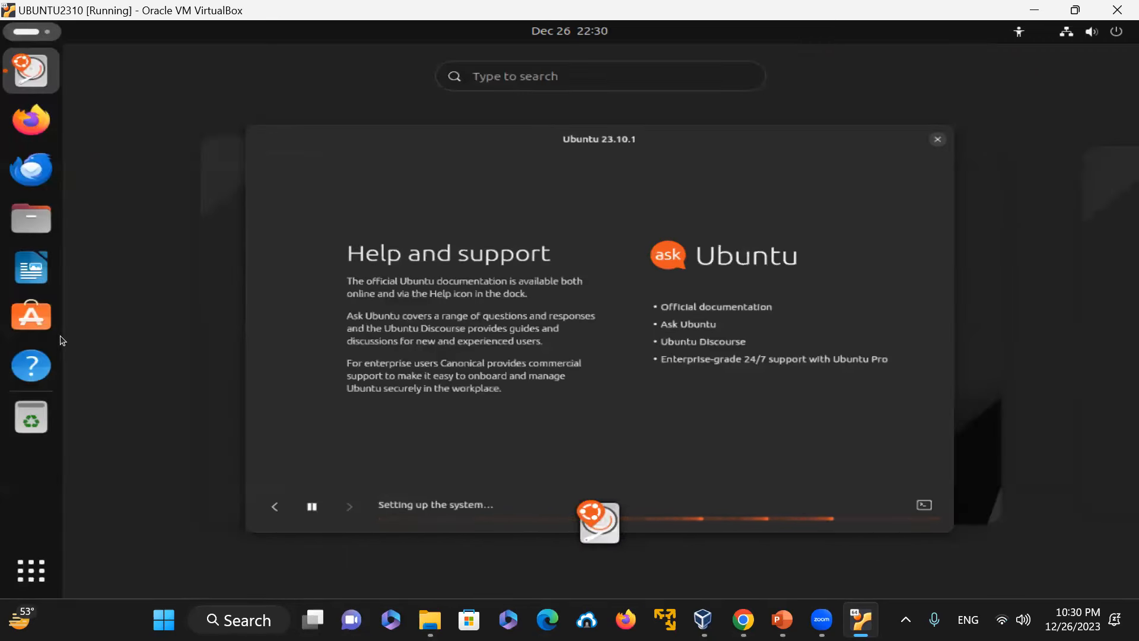
pyautogui.click(37, 369)
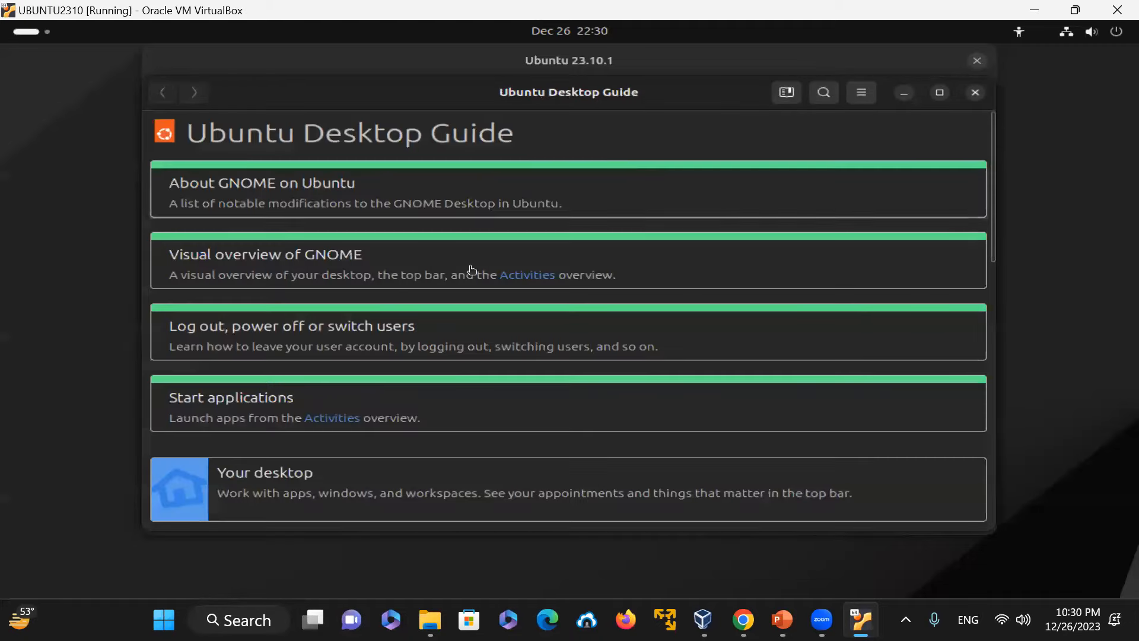
pyautogui.click(295, 472)
pyautogui.click(403, 195)
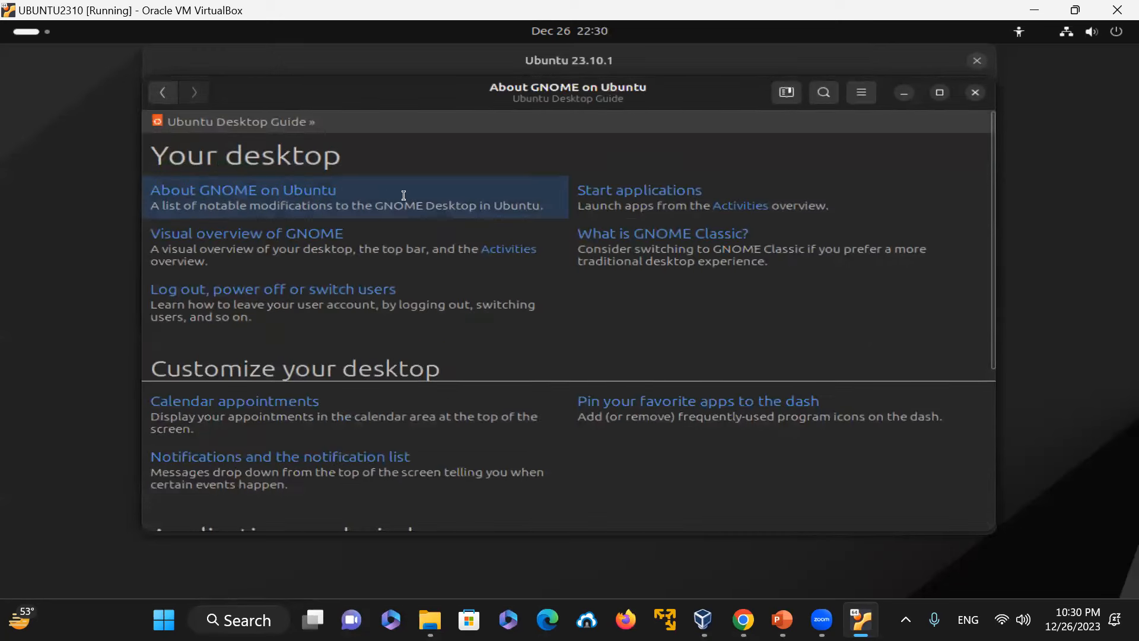
pyautogui.click(259, 459)
pyautogui.scroll(-2, 365, 365)
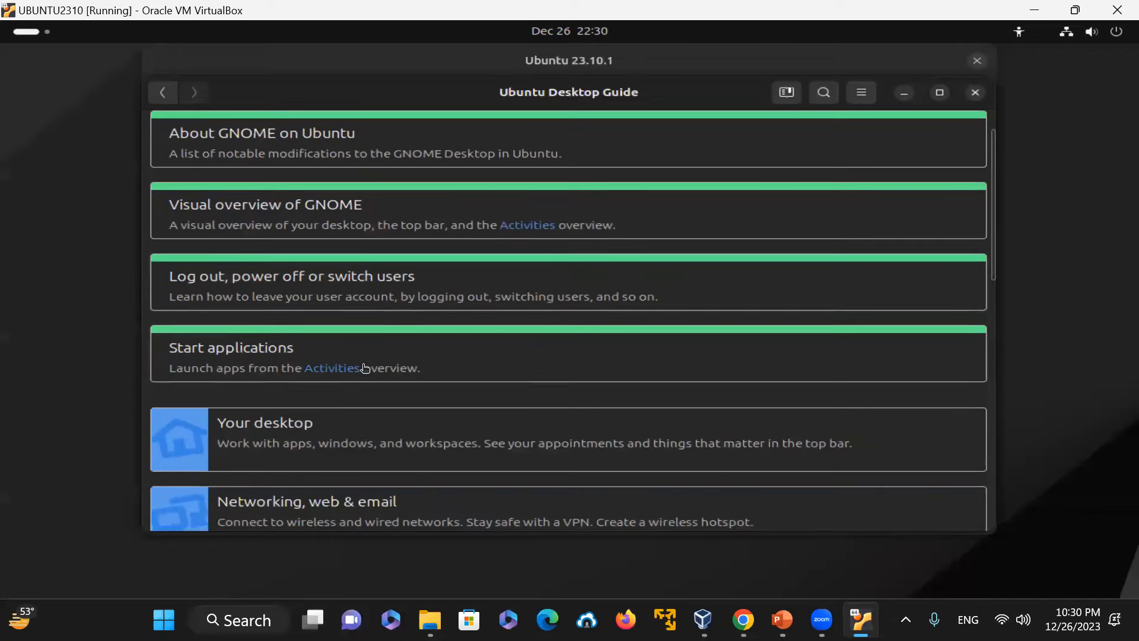
pyautogui.click(522, 230)
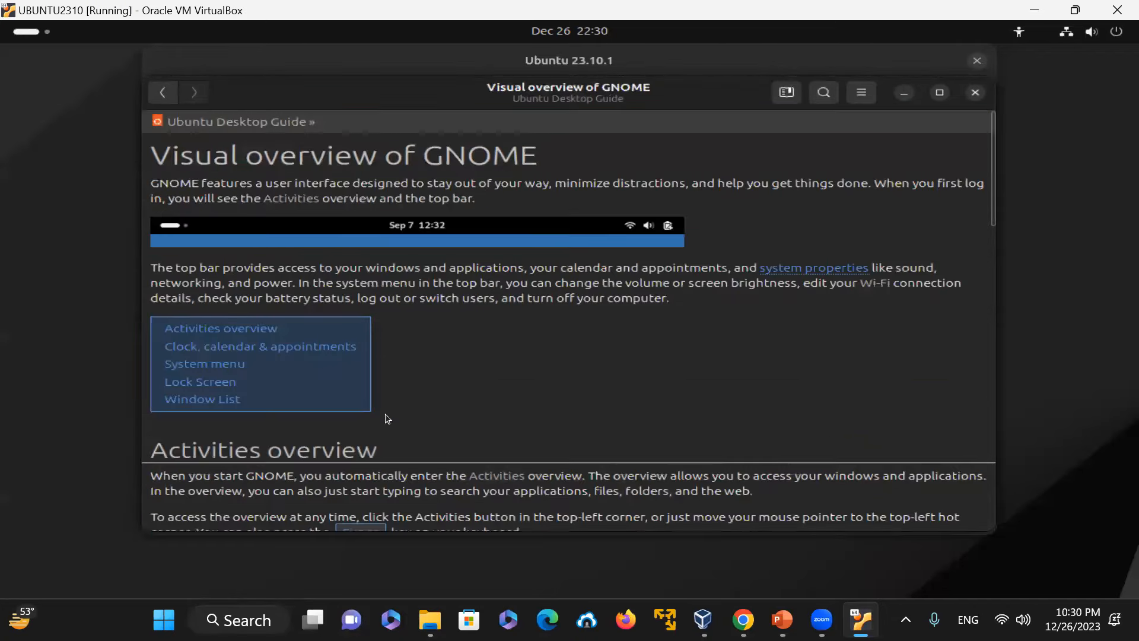
pyautogui.moveTo(991, 154); pyautogui.dragTo(992, 347)
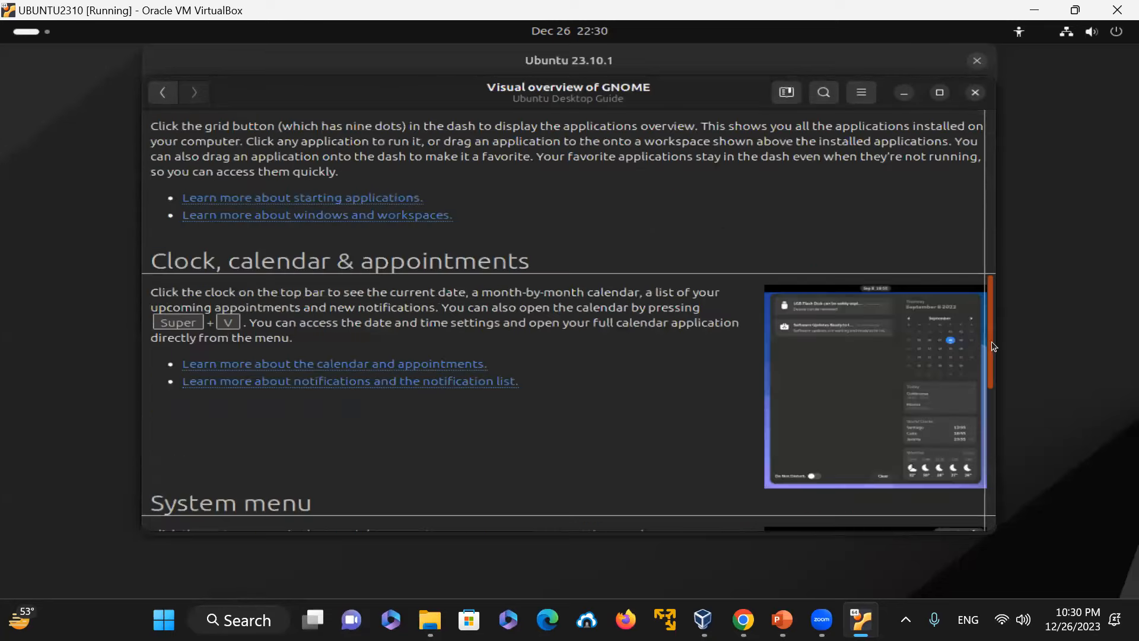
pyautogui.moveTo(1006, 432); pyautogui.dragTo(988, 129)
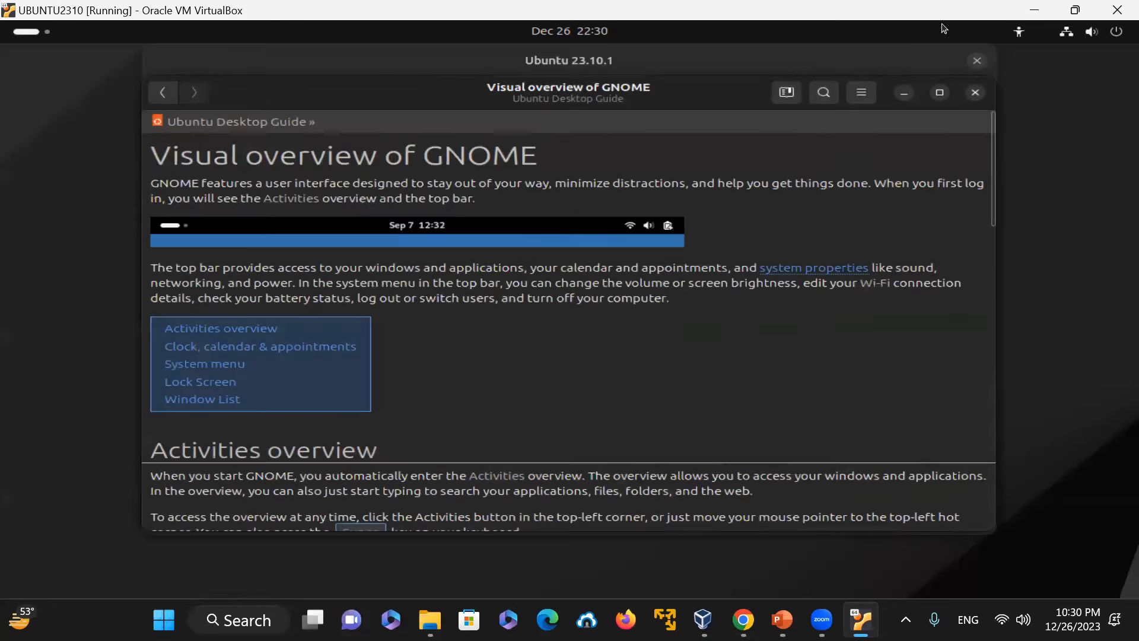
# Step: Close the installer window and open the 814 MB Volume in Files from the dock
pyautogui.click(979, 60)
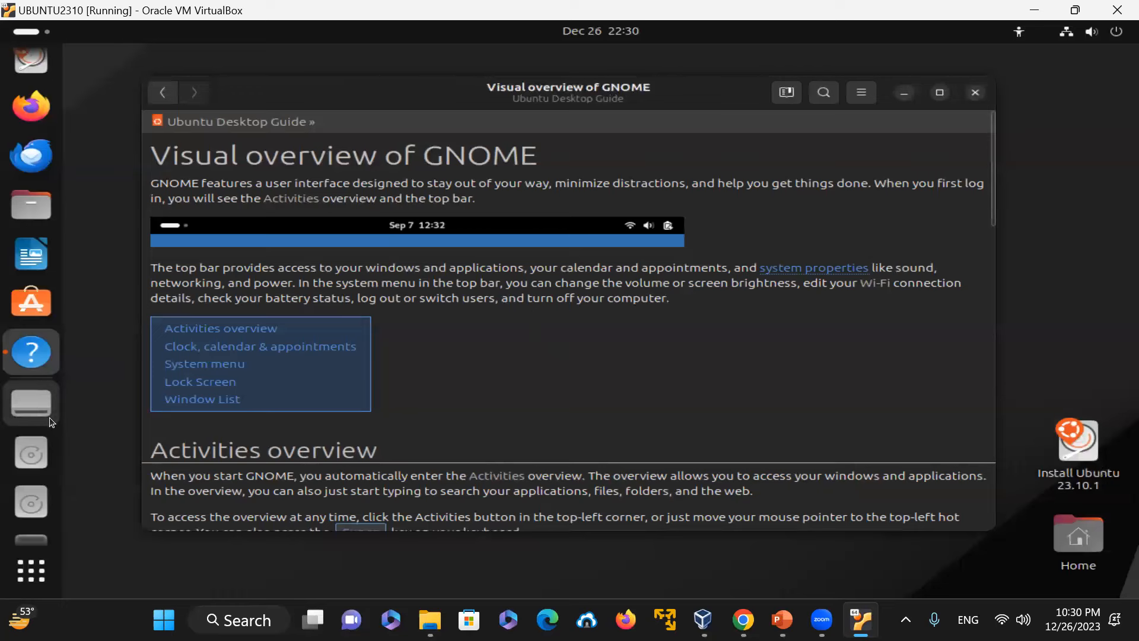
pyautogui.click(38, 407)
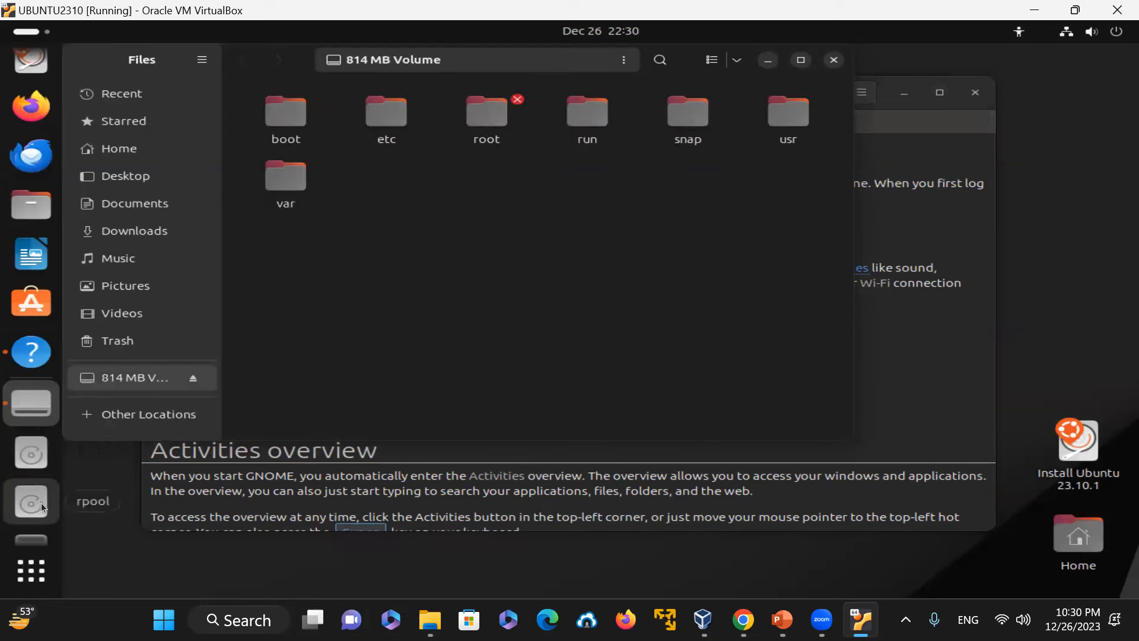
# Step: Launch Terminal from the app grid and enlarge its text size twice
pyautogui.click(41, 565)
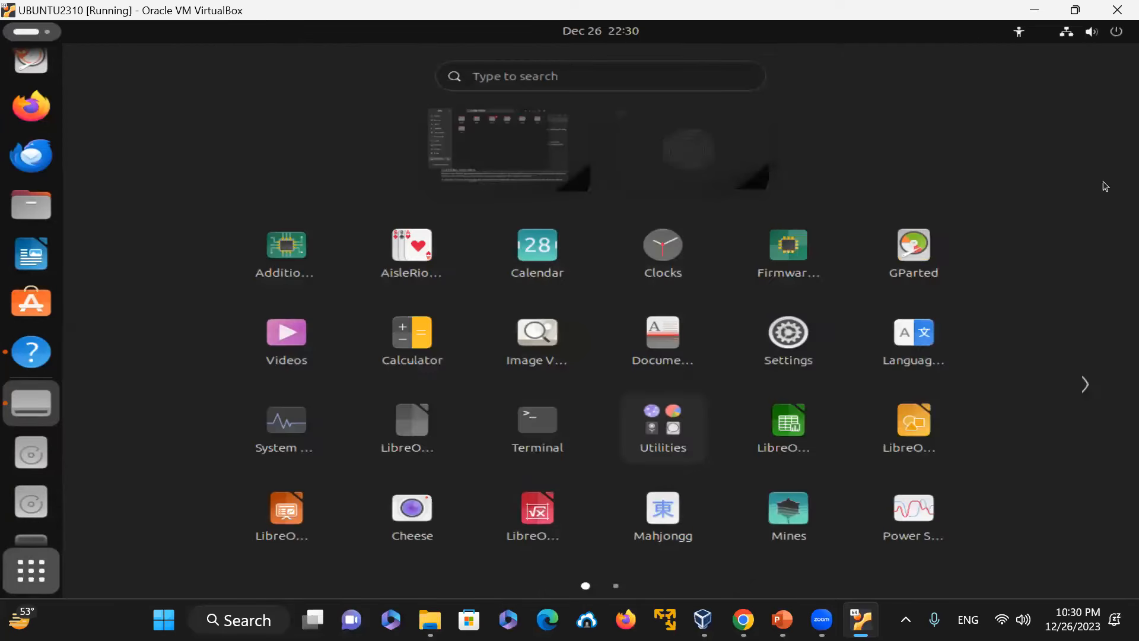
pyautogui.click(522, 427)
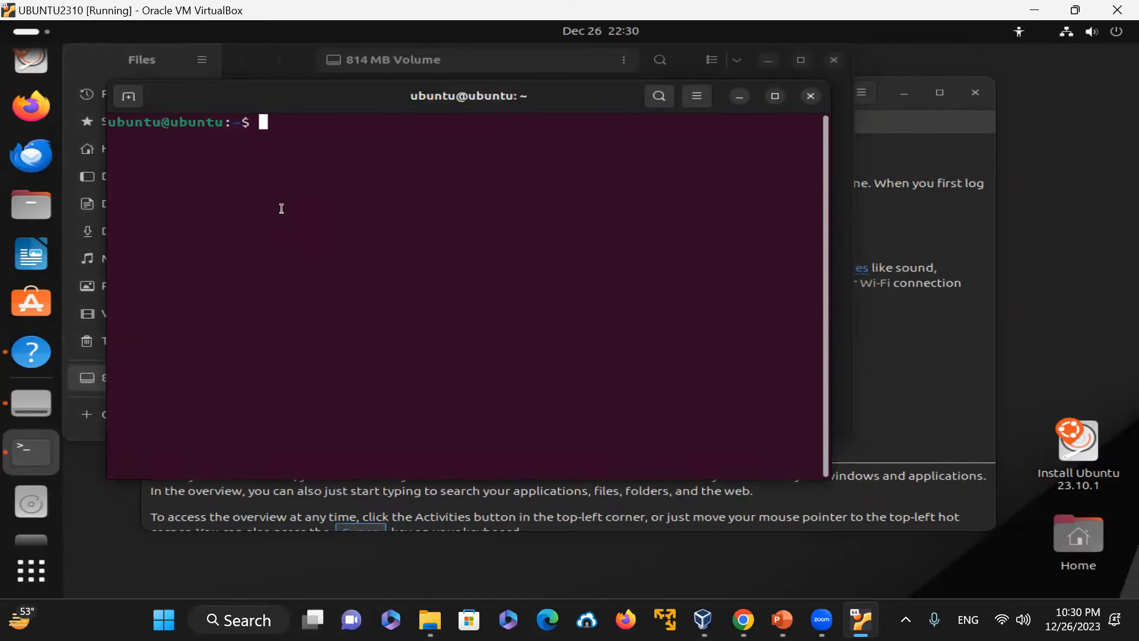
pyautogui.hotkey('ctrl', '+')
pyautogui.hotkey('ctrl', '+')
# Step: Run uname -a and uname -r in the terminal to show kernel details
pyautogui.write('uname -a')
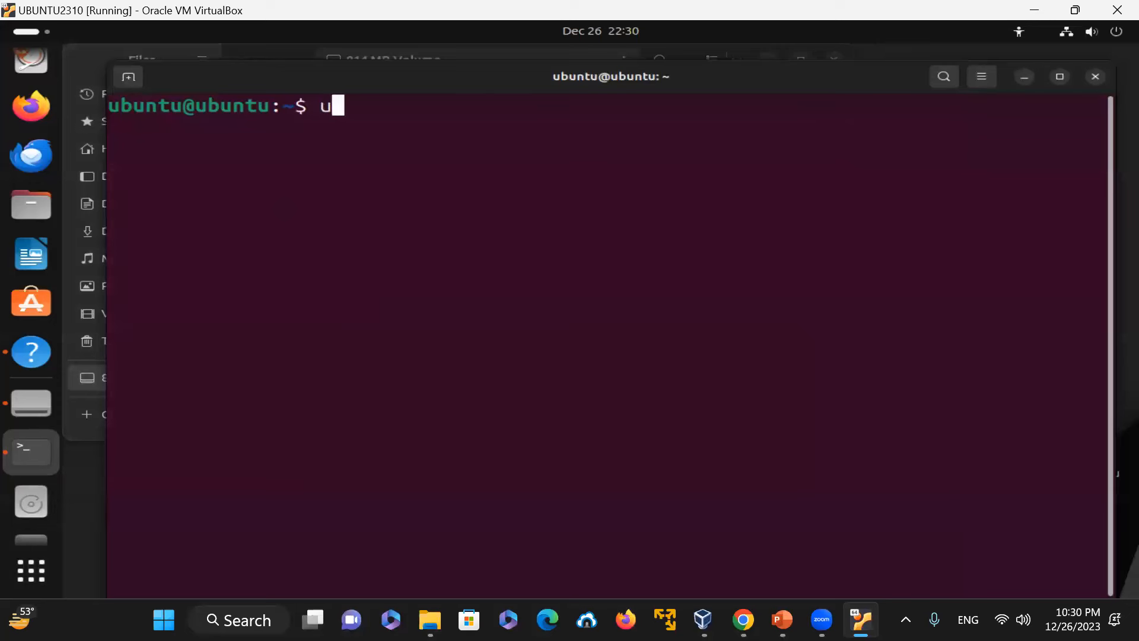
pyautogui.press('Return')
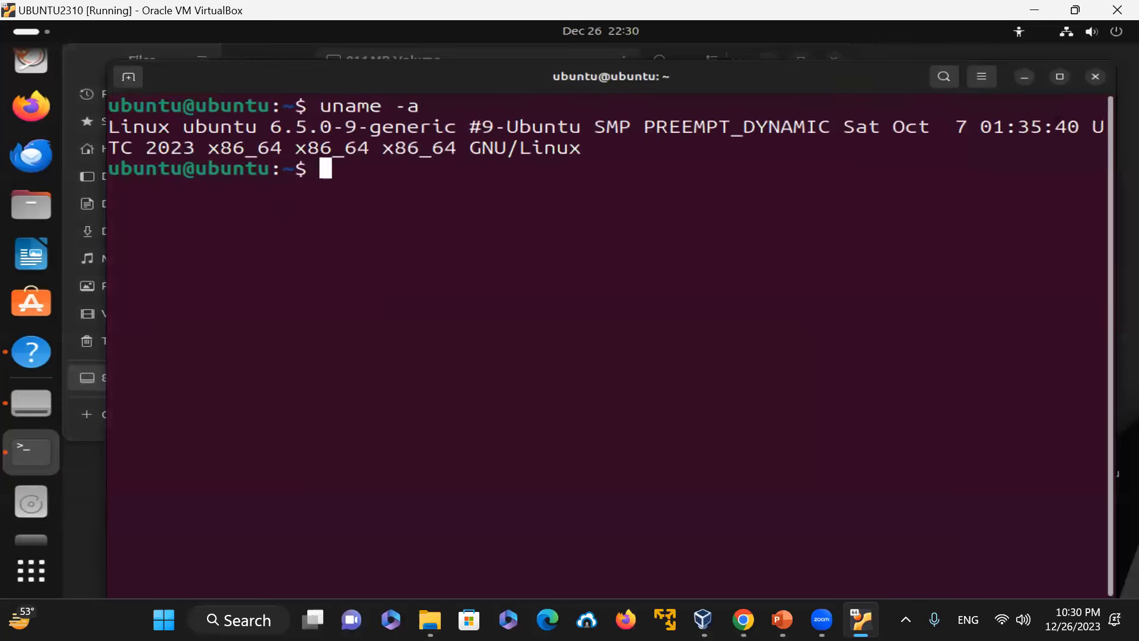
pyautogui.write('uname -r')
pyautogui.press('Return')
# Step: Display /etc/os-release with line numbers using cat -n
pyautogui.write('cat -n')
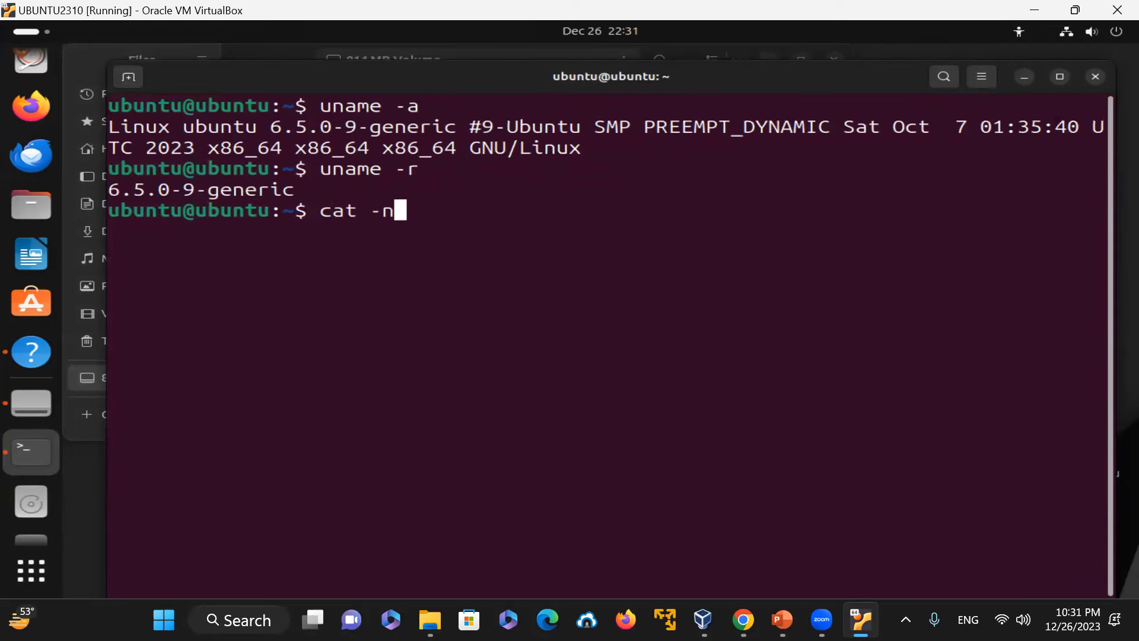
pyautogui.write(' /etc/os-release')
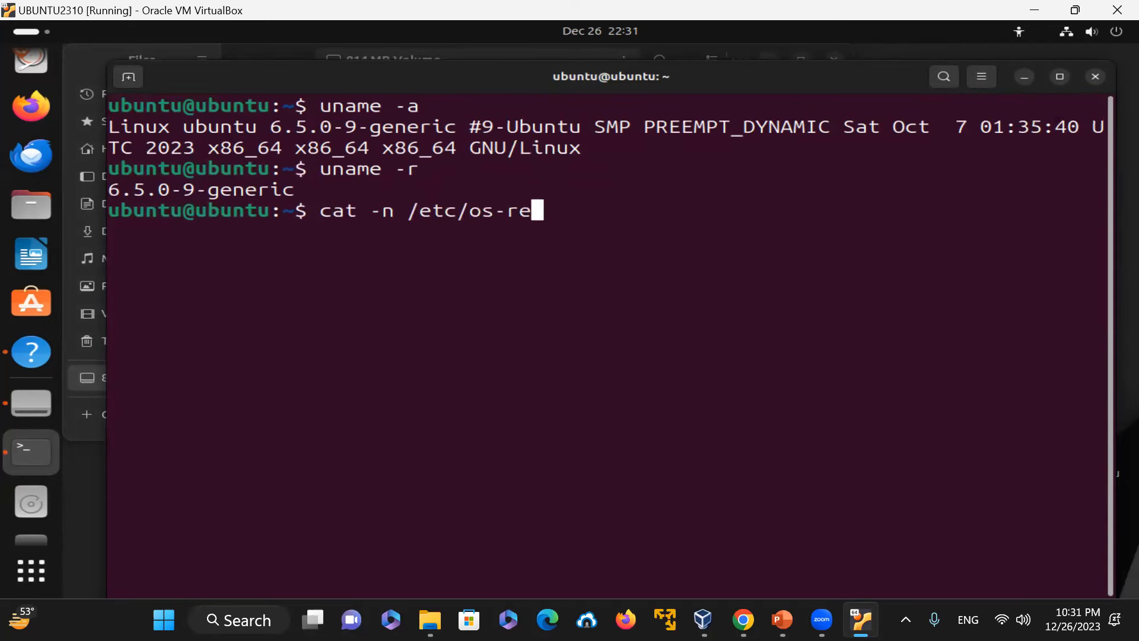
pyautogui.press('Return')
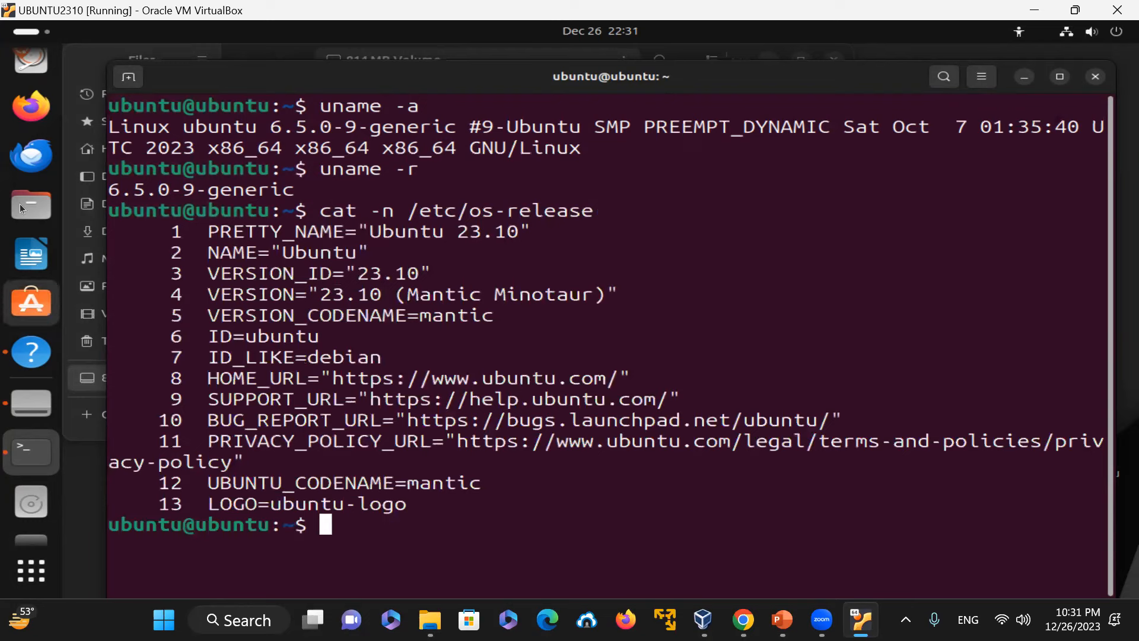
# Step: Highlight the VERSION, VERSION_CODENAME, NAME and VERSION_ID lines of the os-release output
pyautogui.moveTo(207, 294); pyautogui.dragTo(764, 285)
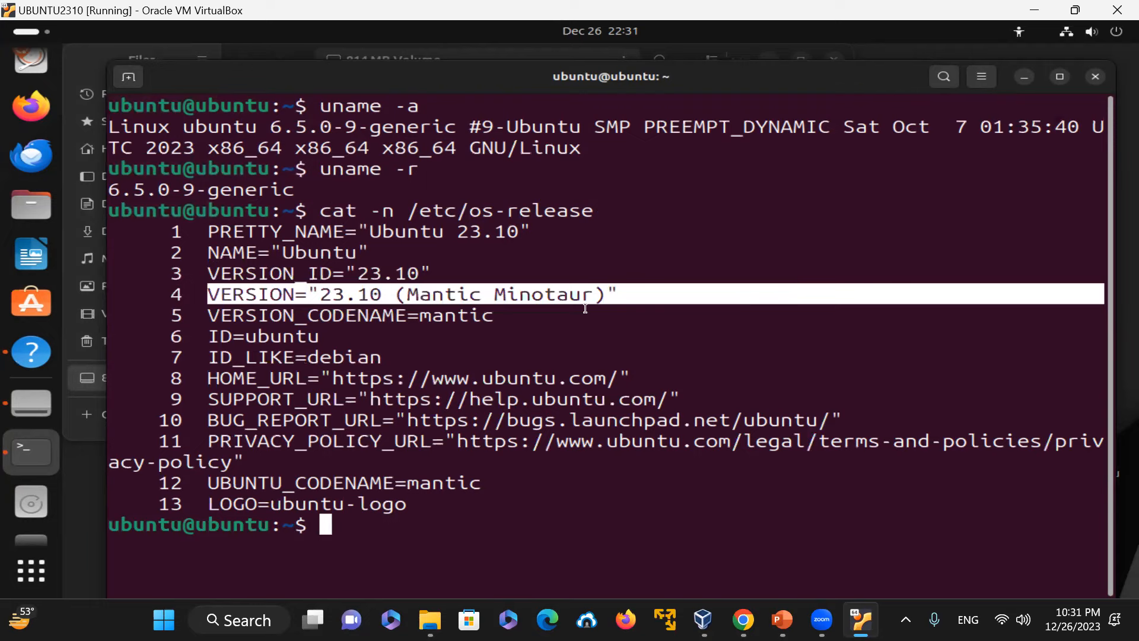
pyautogui.click(662, 288)
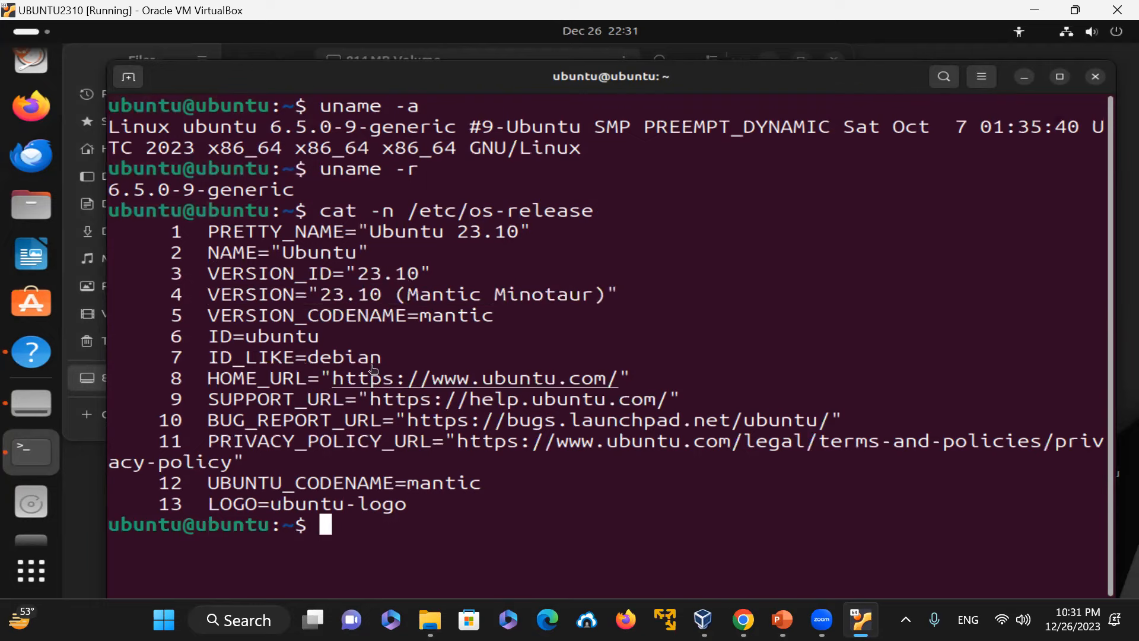
pyautogui.moveTo(403, 315); pyautogui.dragTo(557, 311)
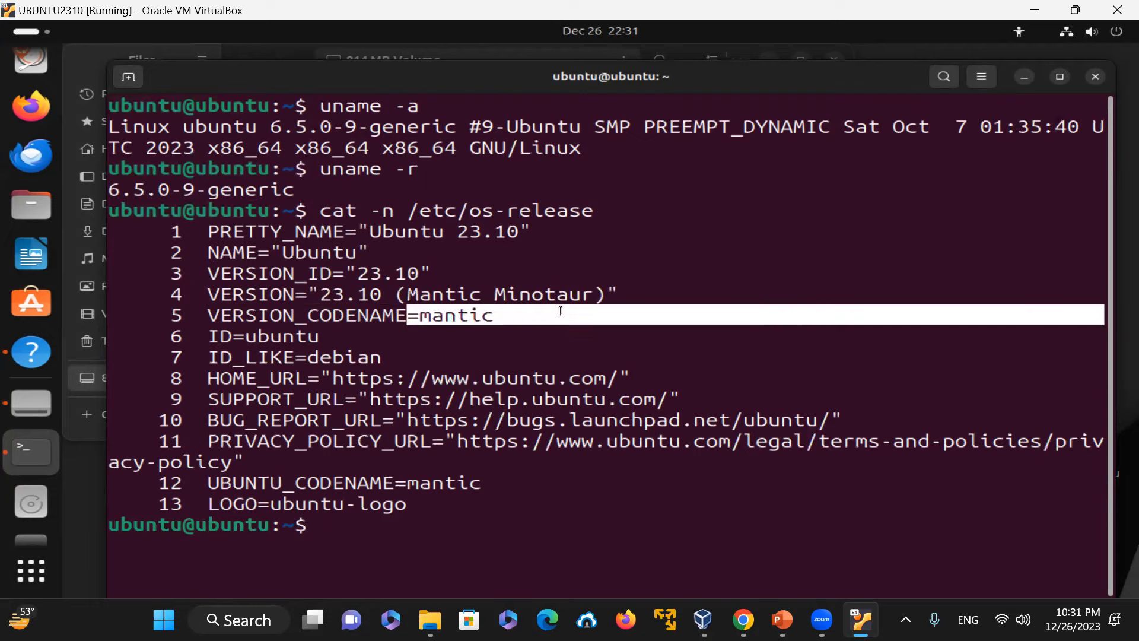
pyautogui.click(668, 340)
pyautogui.moveTo(385, 253); pyautogui.dragTo(206, 258)
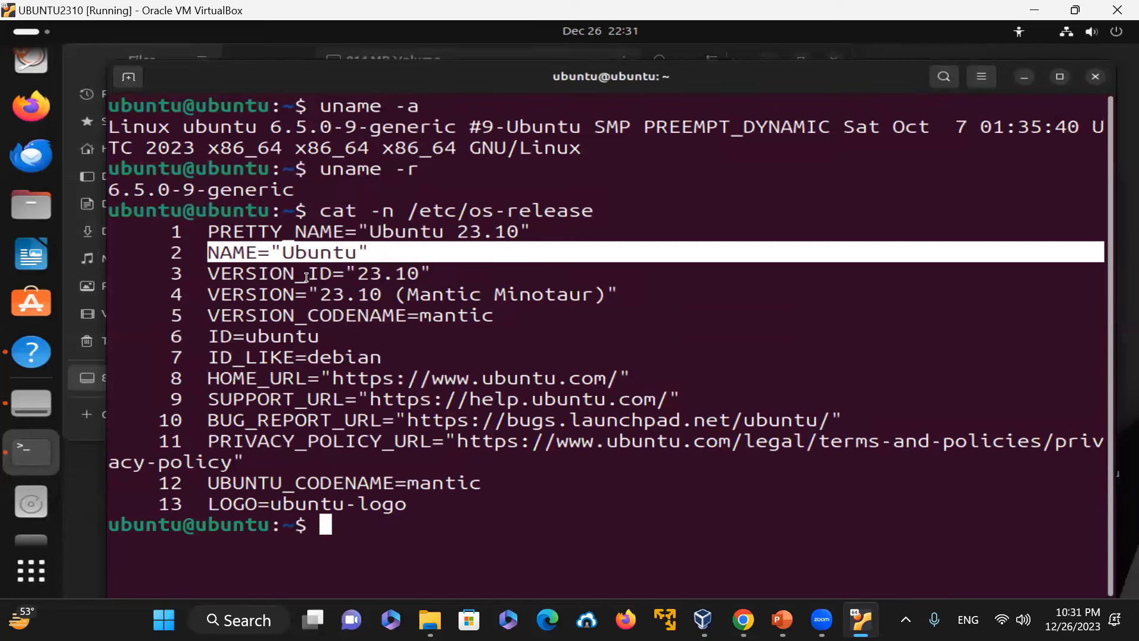
pyautogui.moveTo(435, 278); pyautogui.dragTo(354, 271)
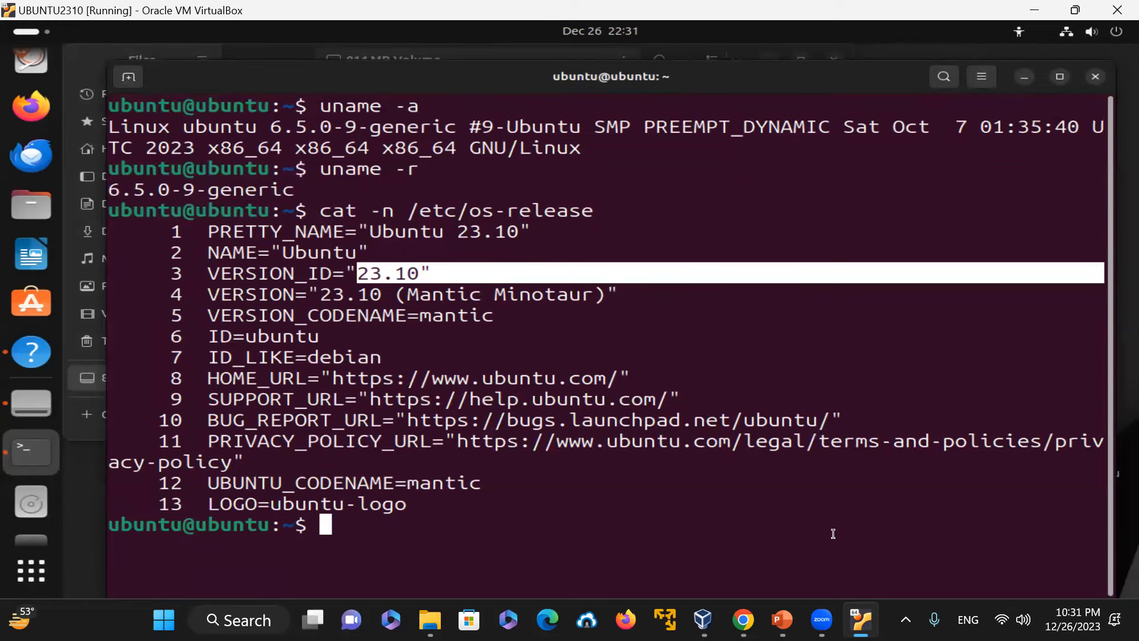
# Step: Clear the terminal and run which calc
pyautogui.write('clear')
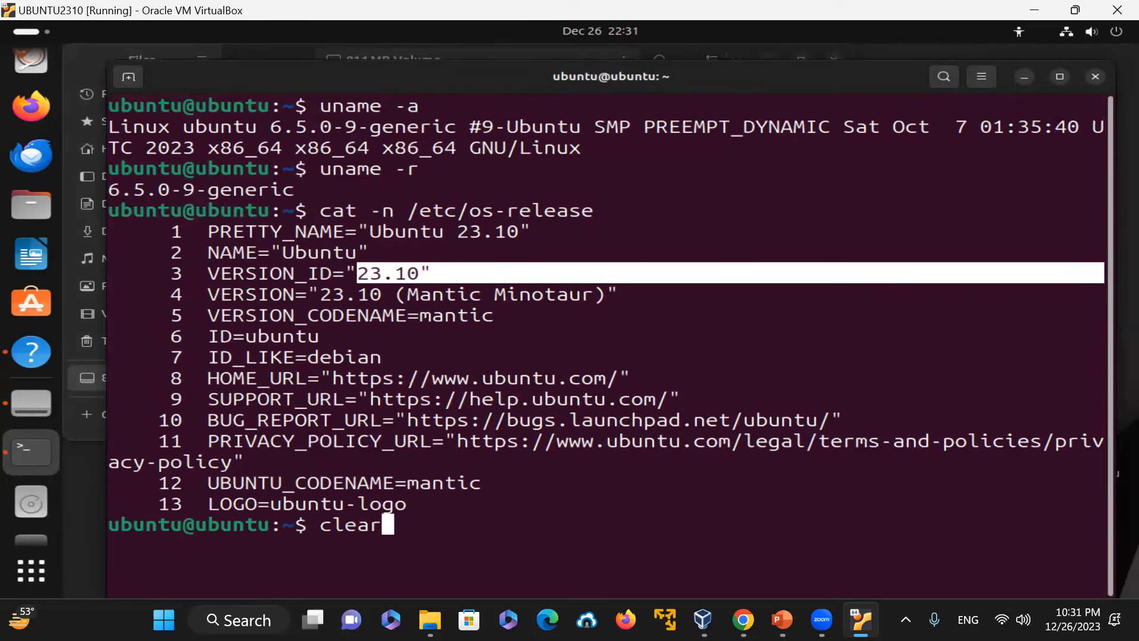
pyautogui.press('Return')
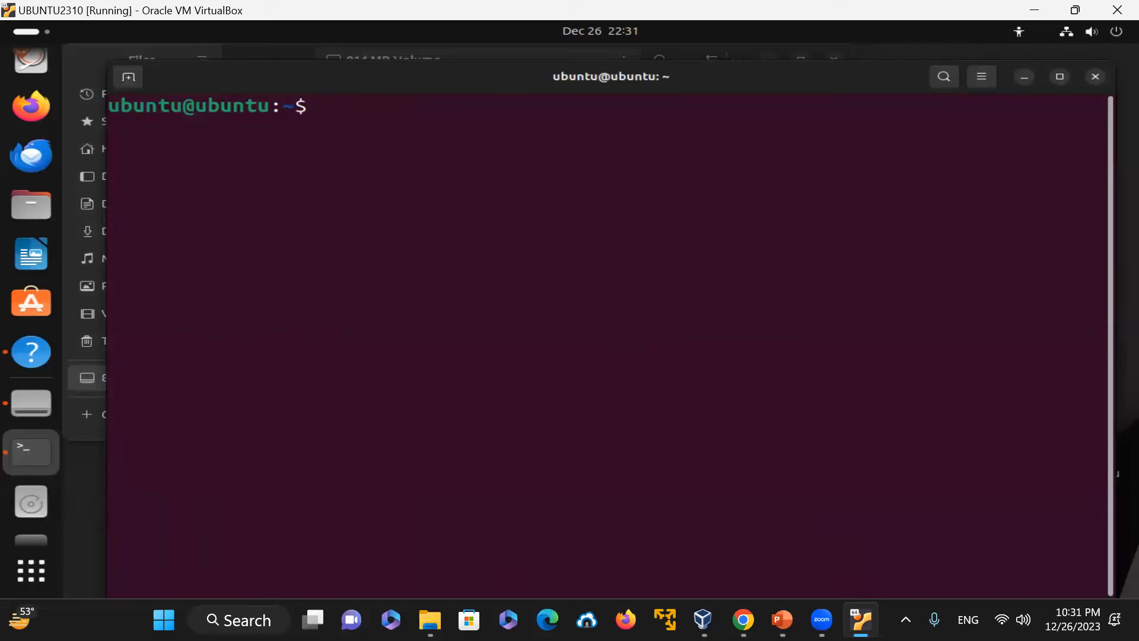
pyautogui.write('which')
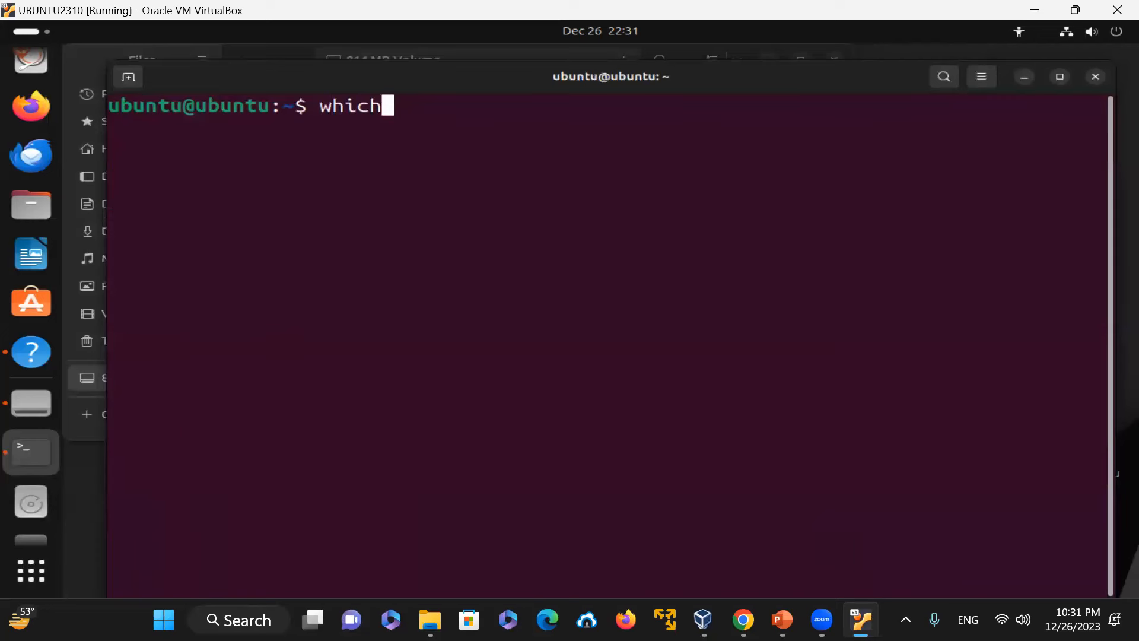
pyautogui.write(' calc')
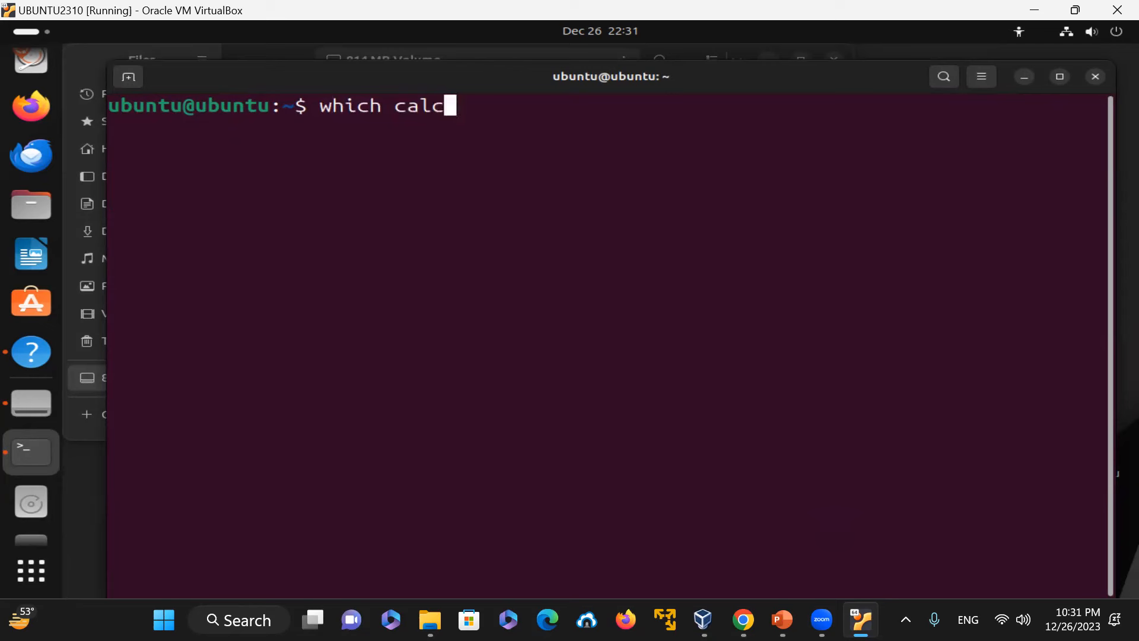
pyautogui.press('Return')
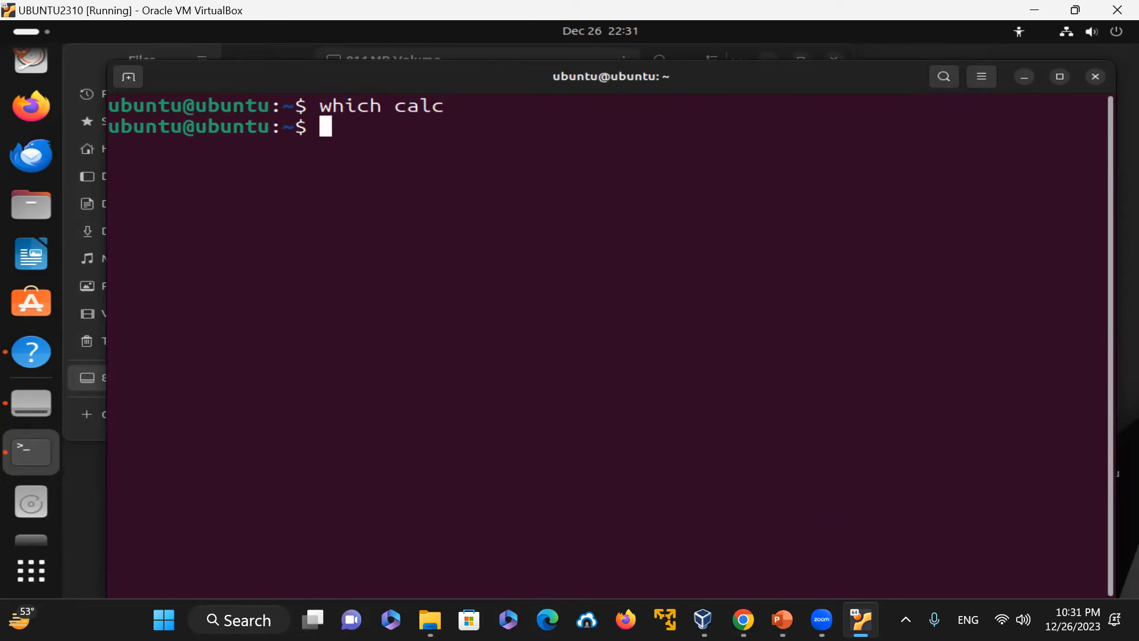
# Step: Run which cal and try running the cal command
pyautogui.write('which cal')
pyautogui.press('Return')
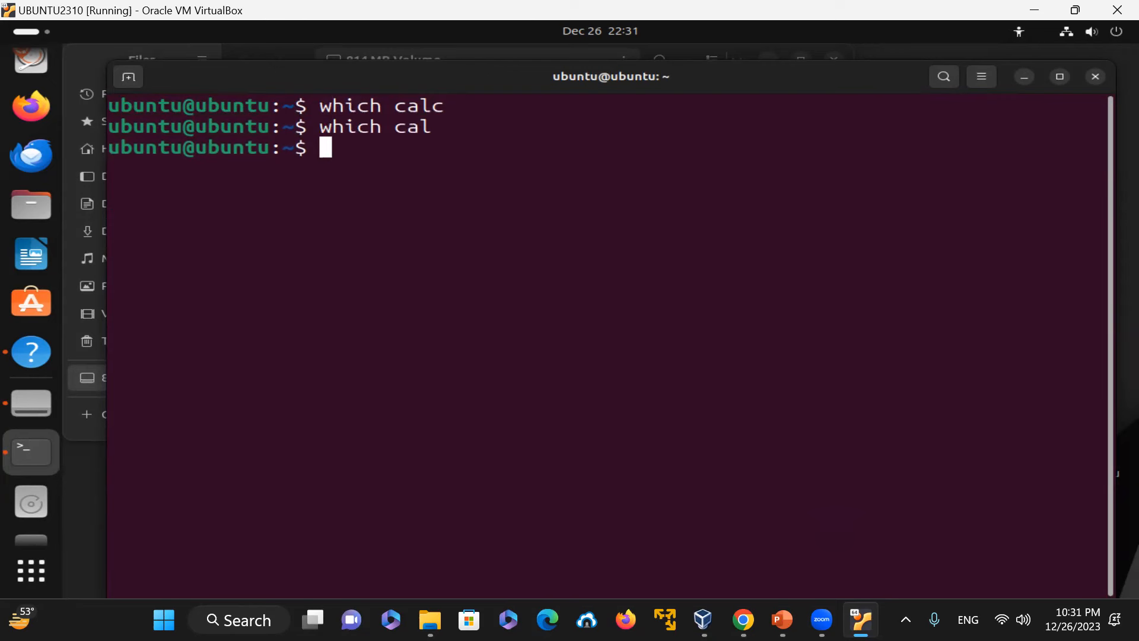
pyautogui.write('cal')
pyautogui.press('Return')
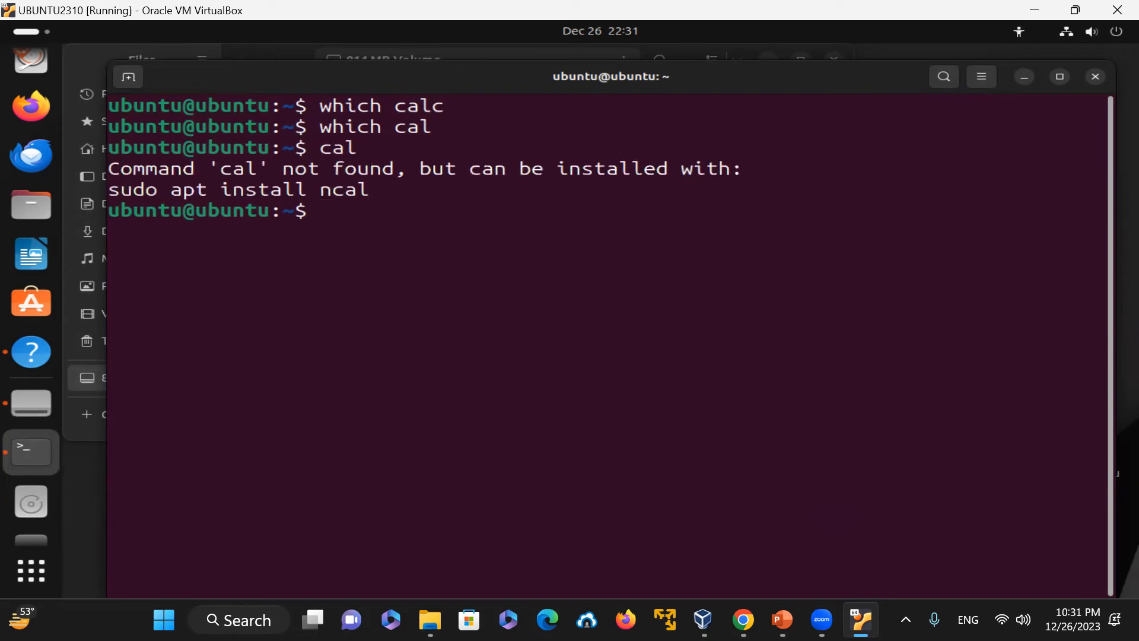
# Step: Run id and install the ncal package with sudo apt install ncal
pyautogui.write('id')
pyautogui.press('Return')
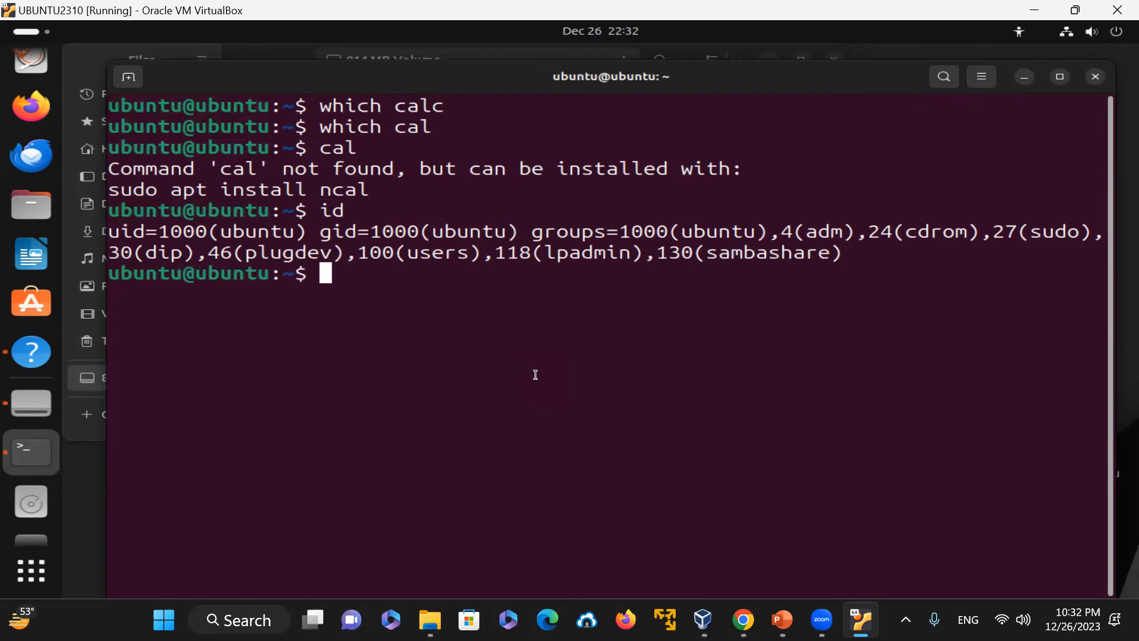
pyautogui.write('sudo apt install ncal')
pyautogui.press('Return')
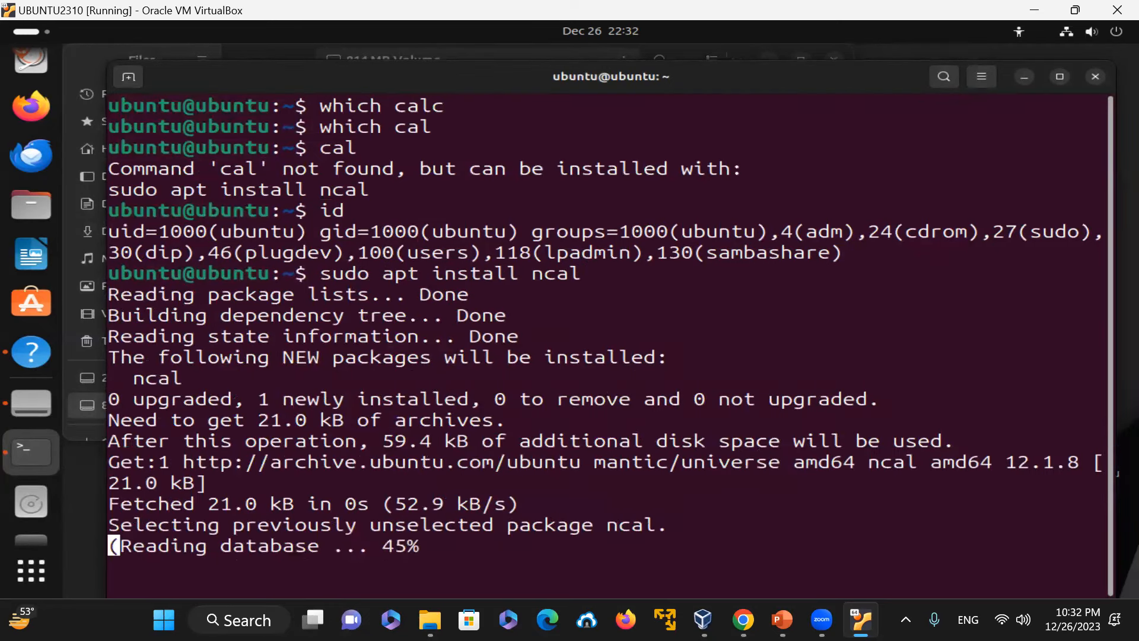
# Step: Clear the terminal and run which ncal
pyautogui.write('clear')
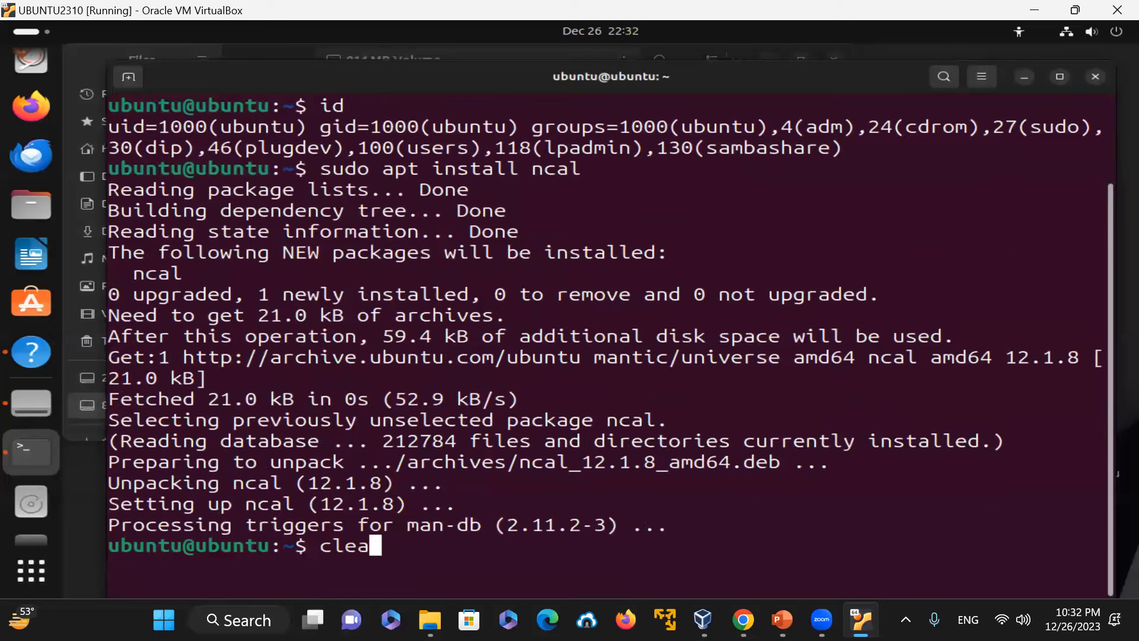
pyautogui.press('Return')
pyautogui.write('which ncal')
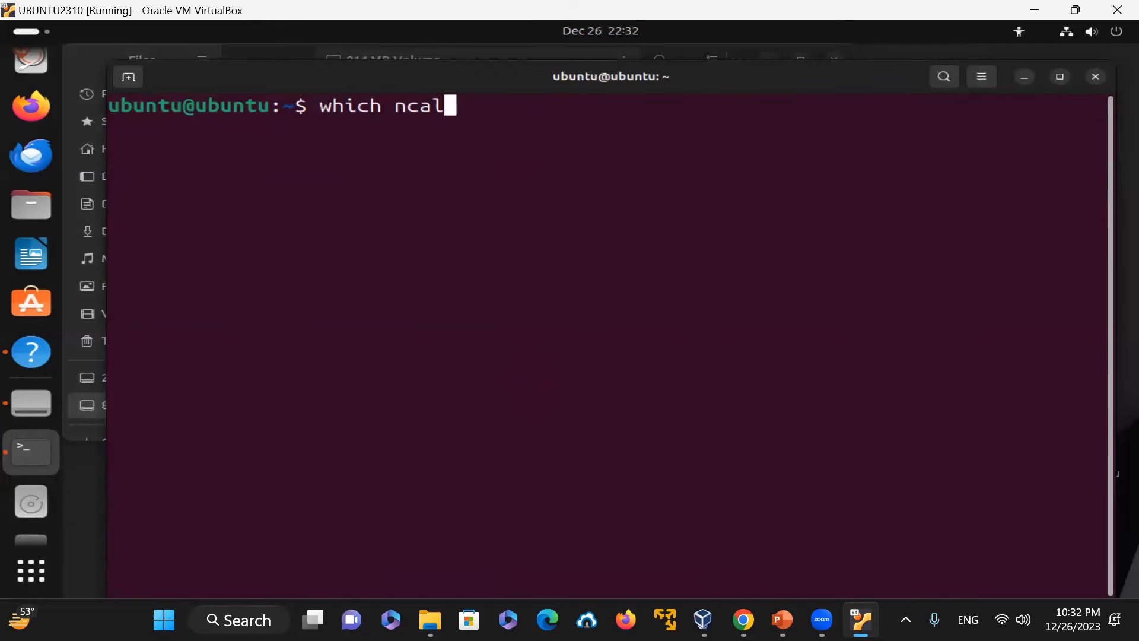
pyautogui.press('Return')
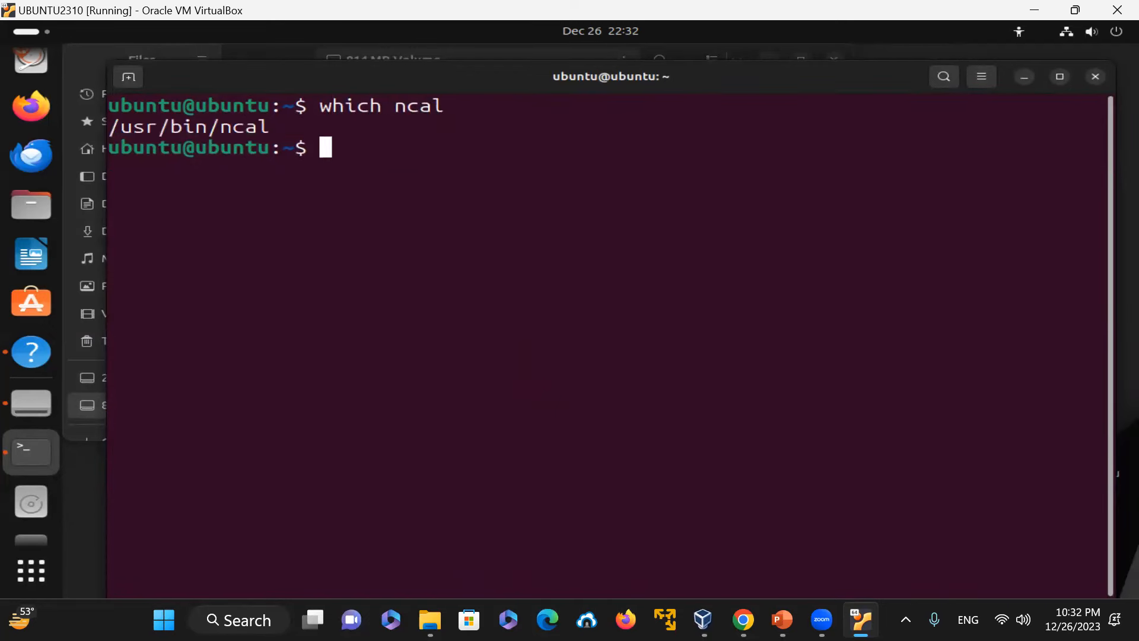
# Step: Run ncal, cal and cal -j to display the current month's calendar
pyautogui.write('ncal')
pyautogui.press('Return')
pyautogui.write('cal')
pyautogui.press('Return')
pyautogui.write('cal -j')
pyautogui.press('Return')
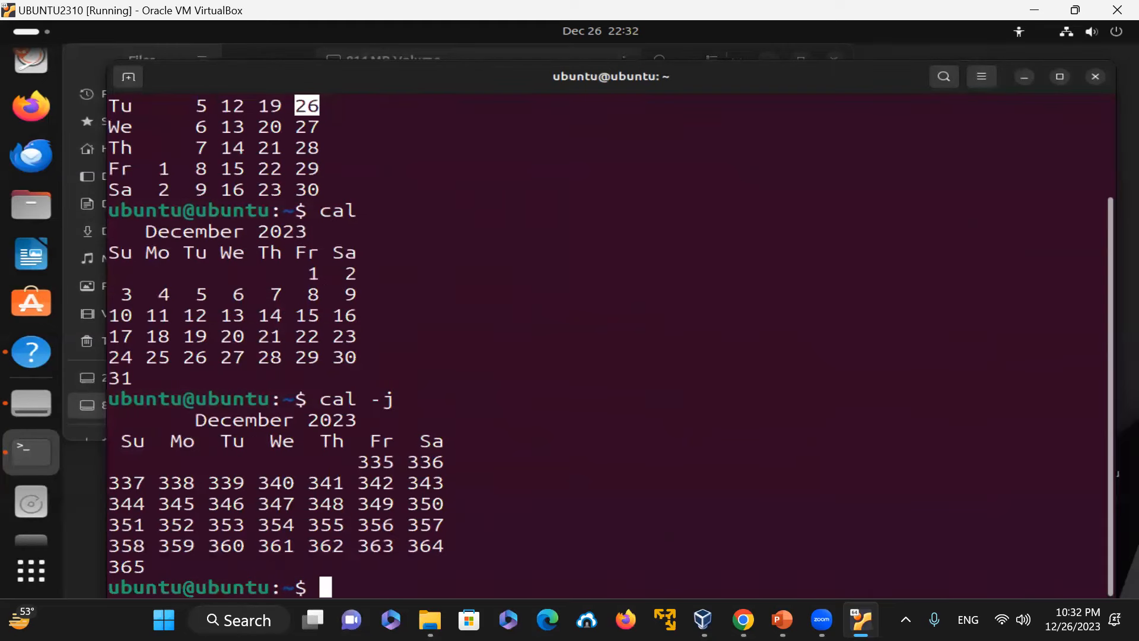
# Step: Run ncal -j to show the calendar with day-of-year numbers
pyautogui.write('cal')
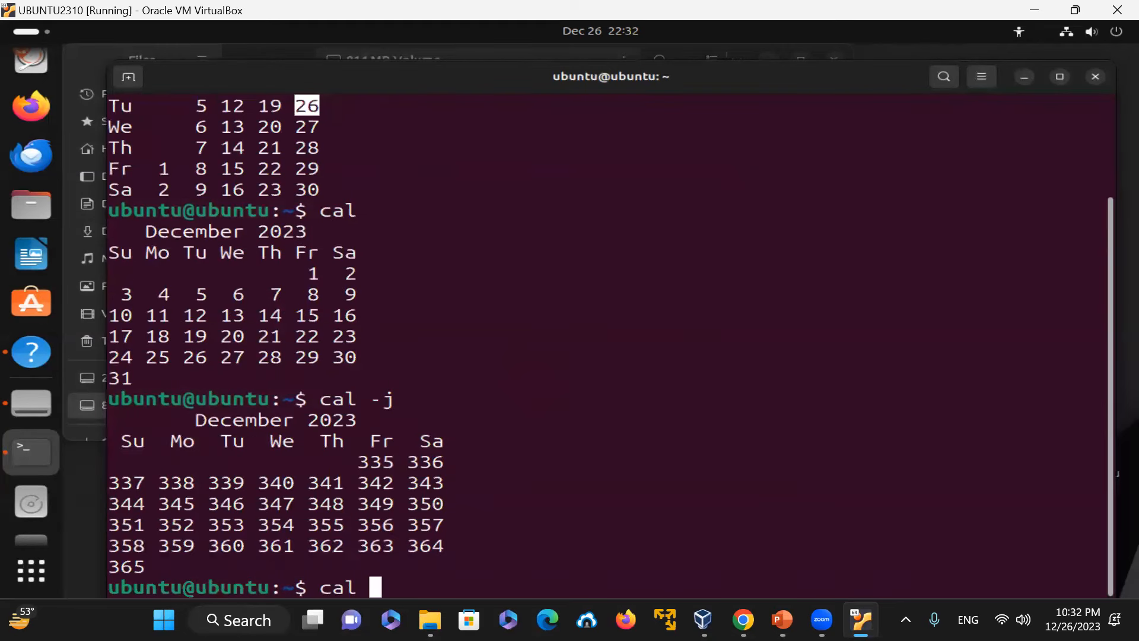
pyautogui.press('BackSpace')
pyautogui.press('BackSpace')
pyautogui.write('cal -j')
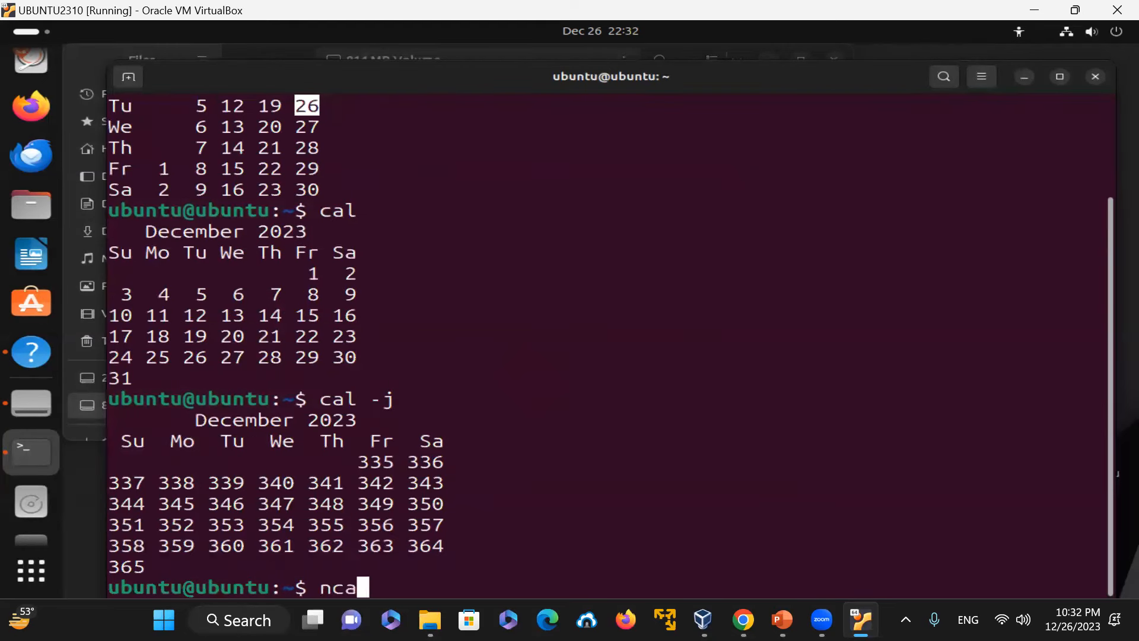
pyautogui.press('Return')
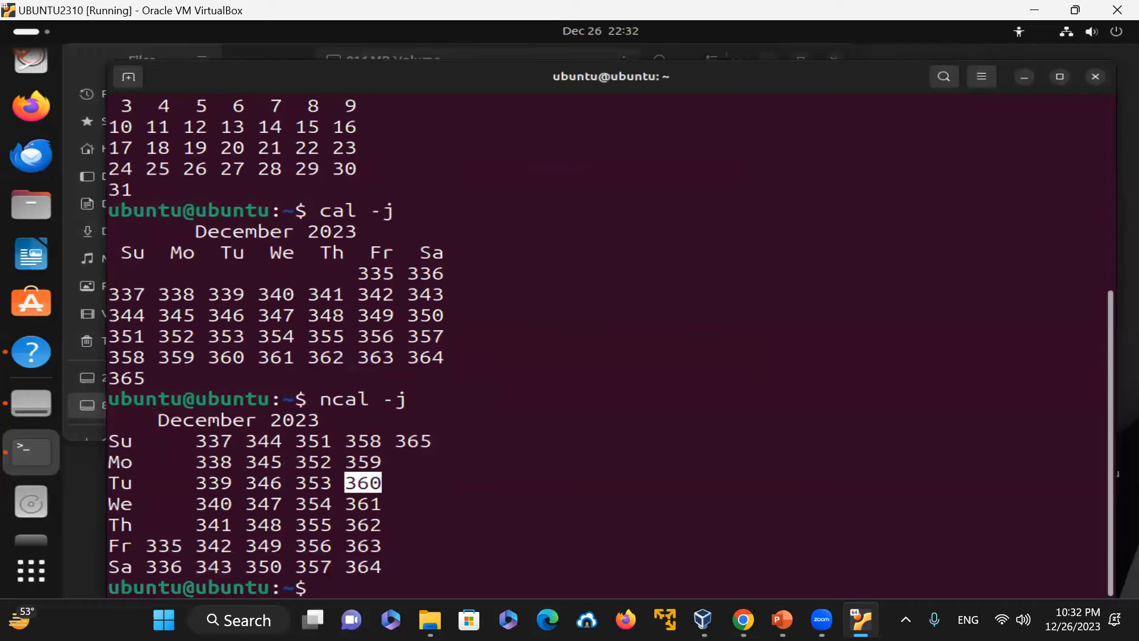
# Step: Clear the terminal and run which vim
pyautogui.write('clear')
pyautogui.press('Return')
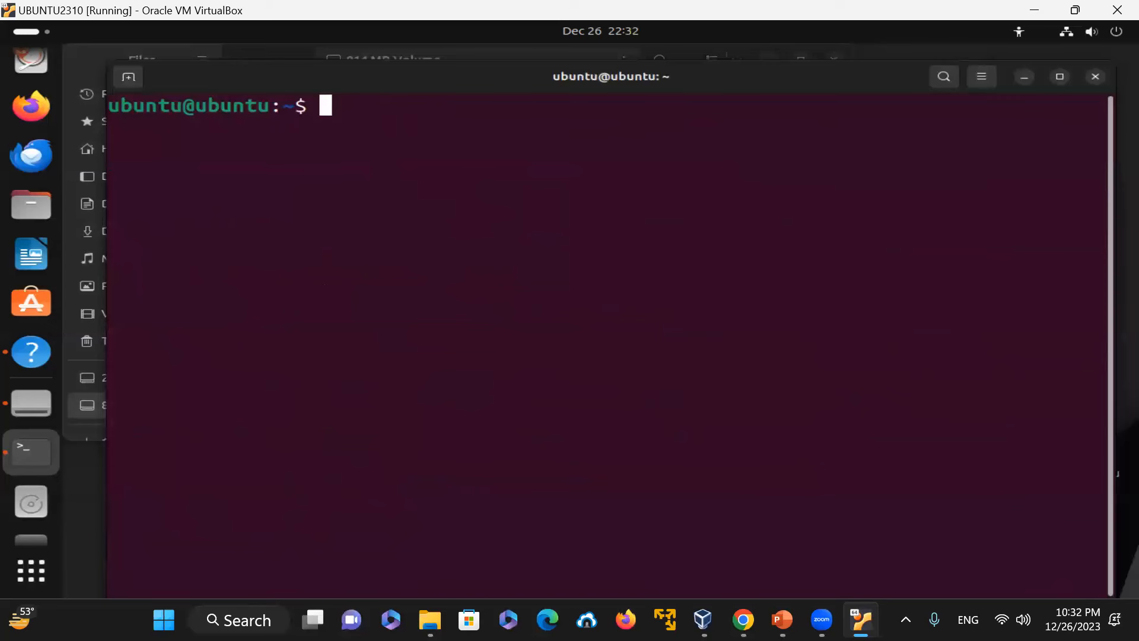
pyautogui.write('which vim')
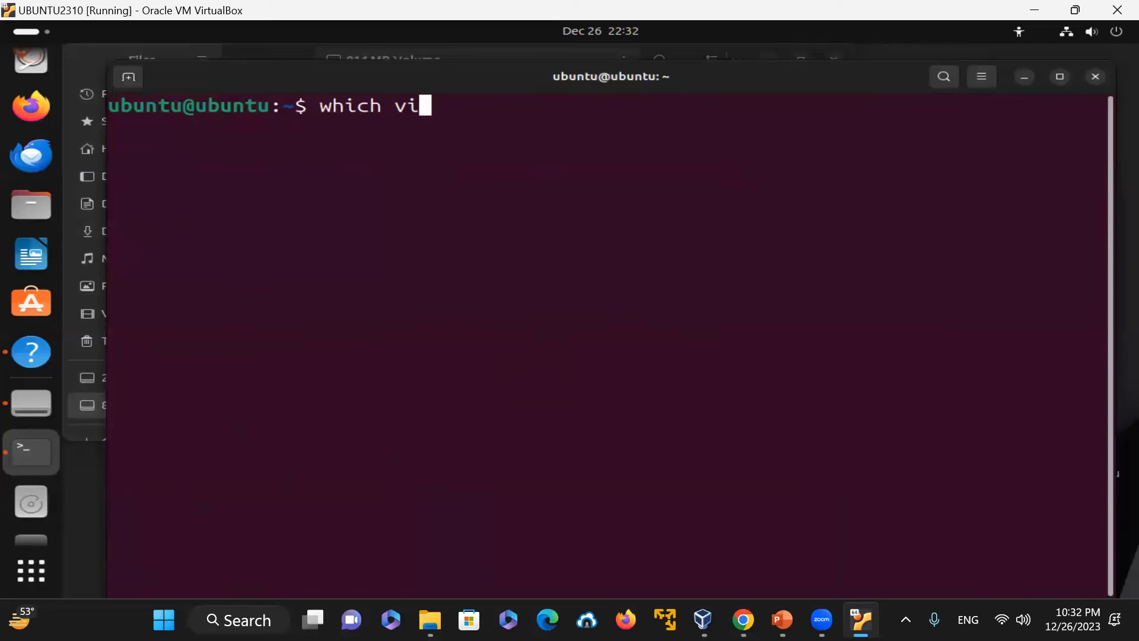
pyautogui.press('Return')
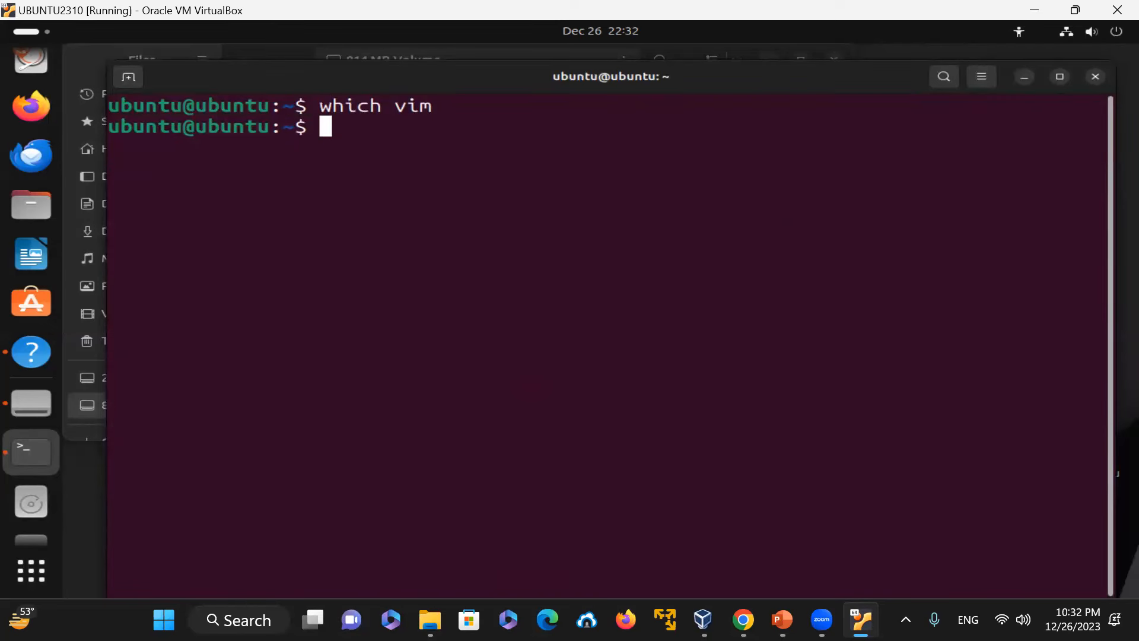
# Step: Install vim with sudo apt install vim, confirming the installation with y
pyautogui.write('sudo ap')
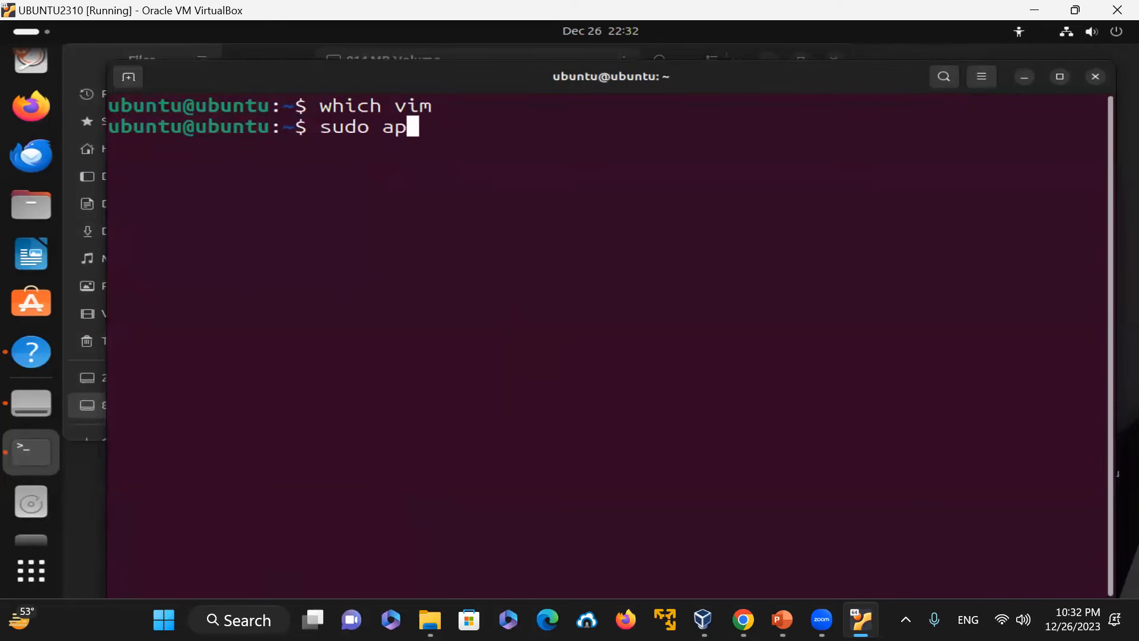
pyautogui.write('t install vim')
pyautogui.press('Return')
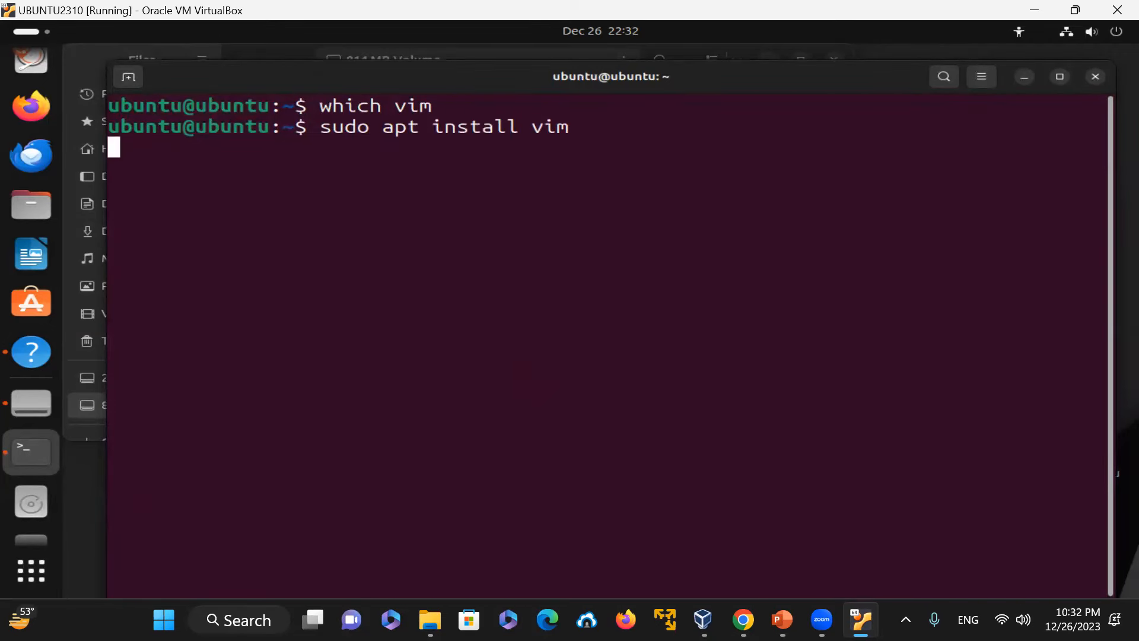
pyautogui.write('y')
pyautogui.press('Return')
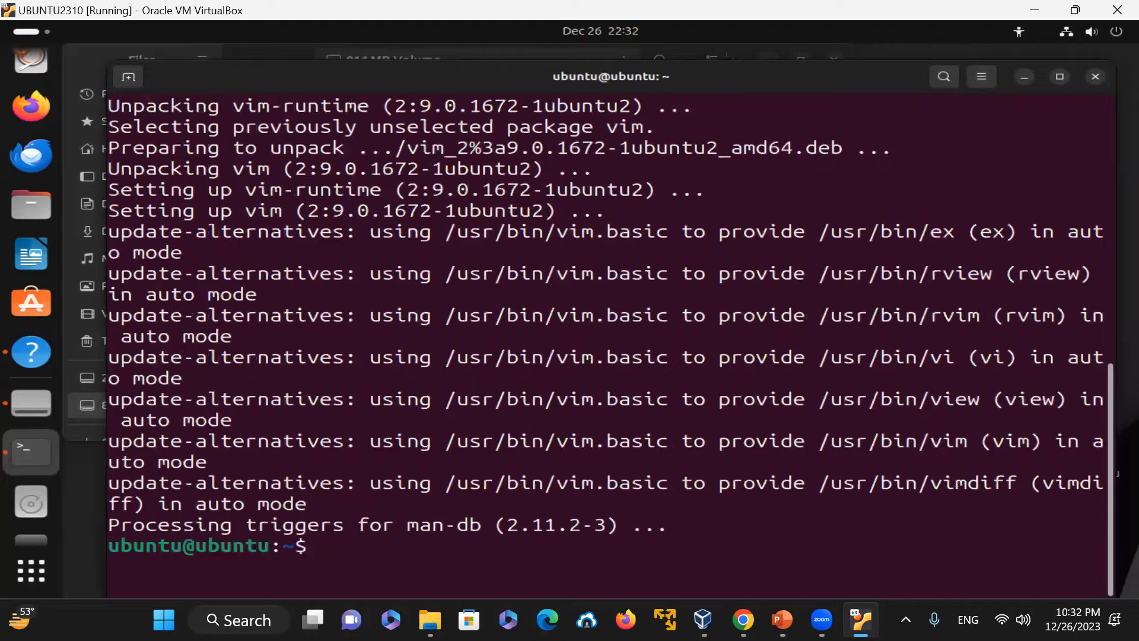
# Step: Clear the screen and run which vim again
pyautogui.hotkey('ctrl', 'l')
pyautogui.write('which vim')
pyautogui.press('Return')
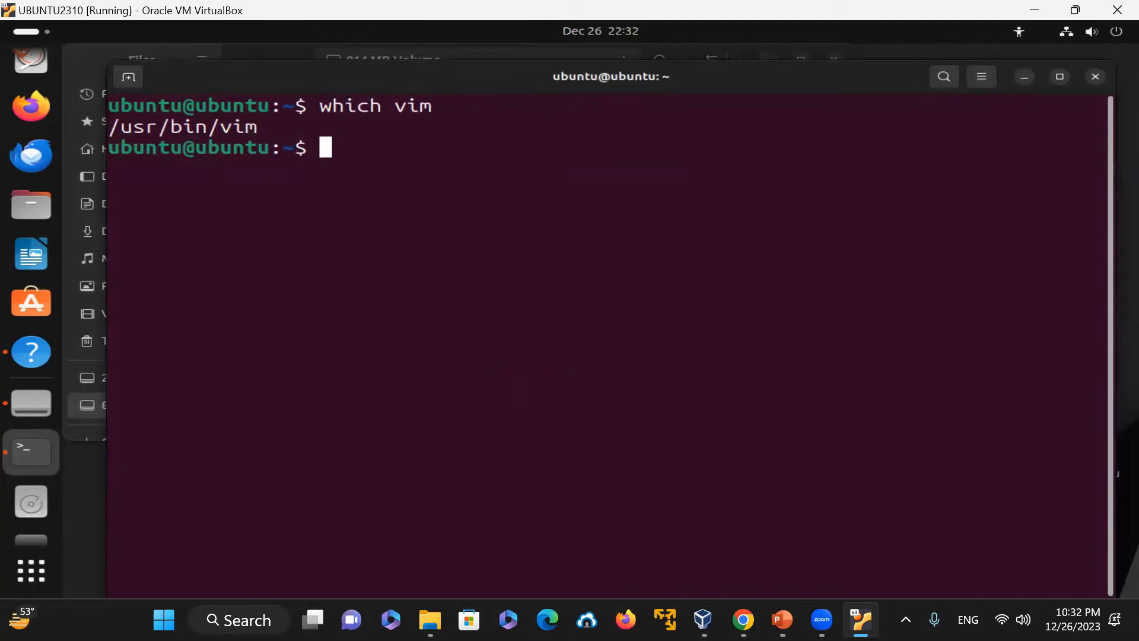
# Step: Open /etc/hosts in vim
pyautogui.write('vim /etc/hosts')
pyautogui.press('Return')
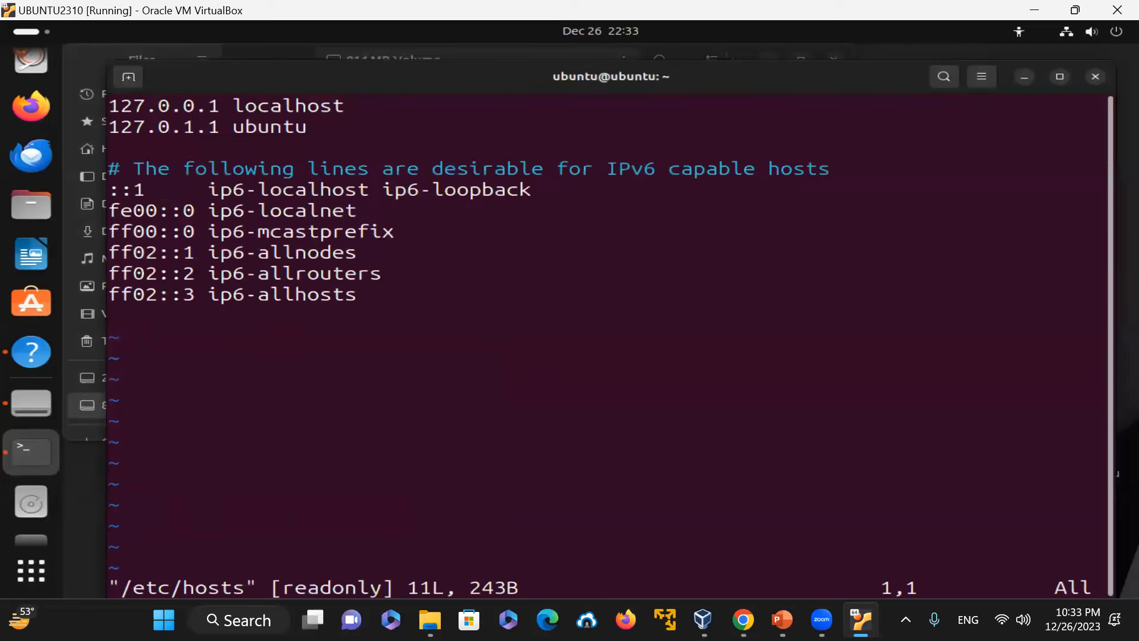
# Step: Show hidden characters in vim with :set list, then hide them with :set nolist
pyautogui.write(':set list')
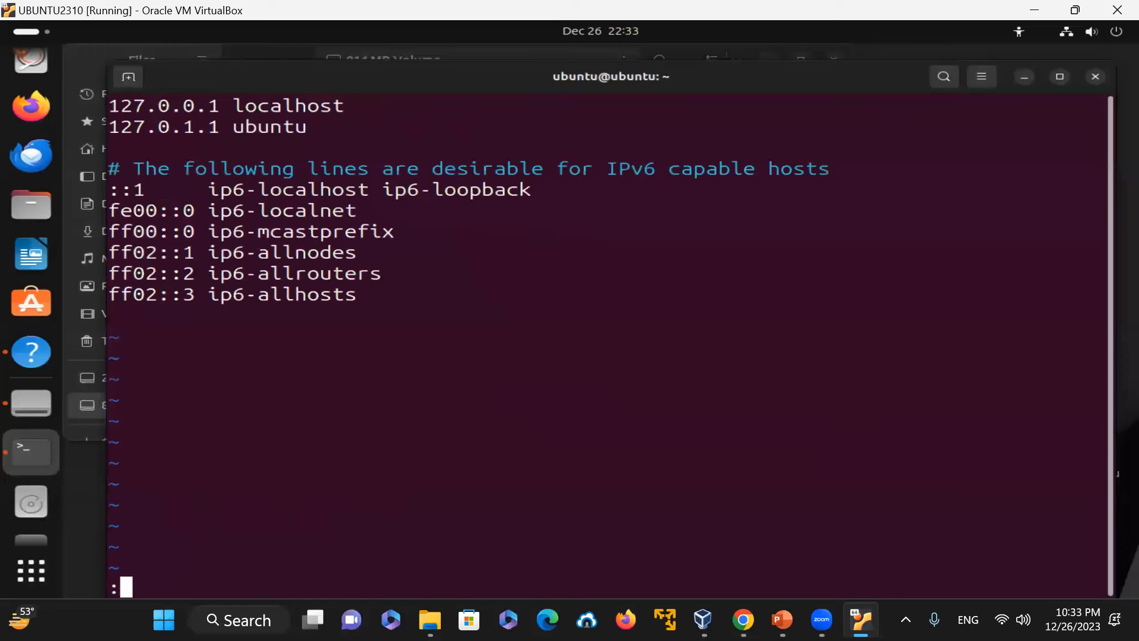
pyautogui.press('Return')
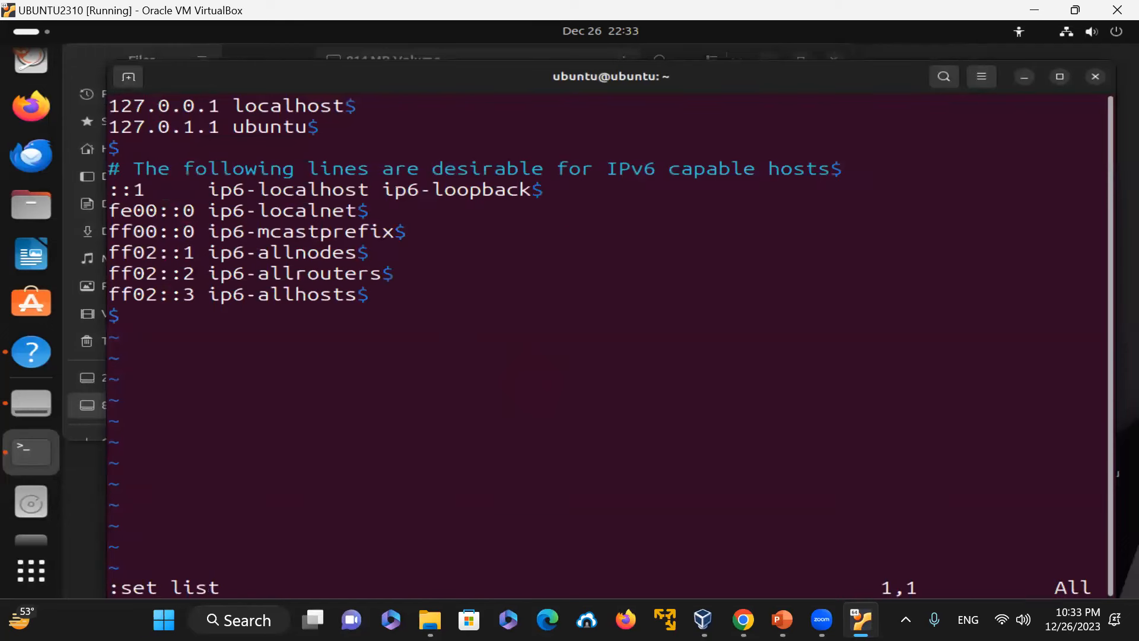
pyautogui.write(':')
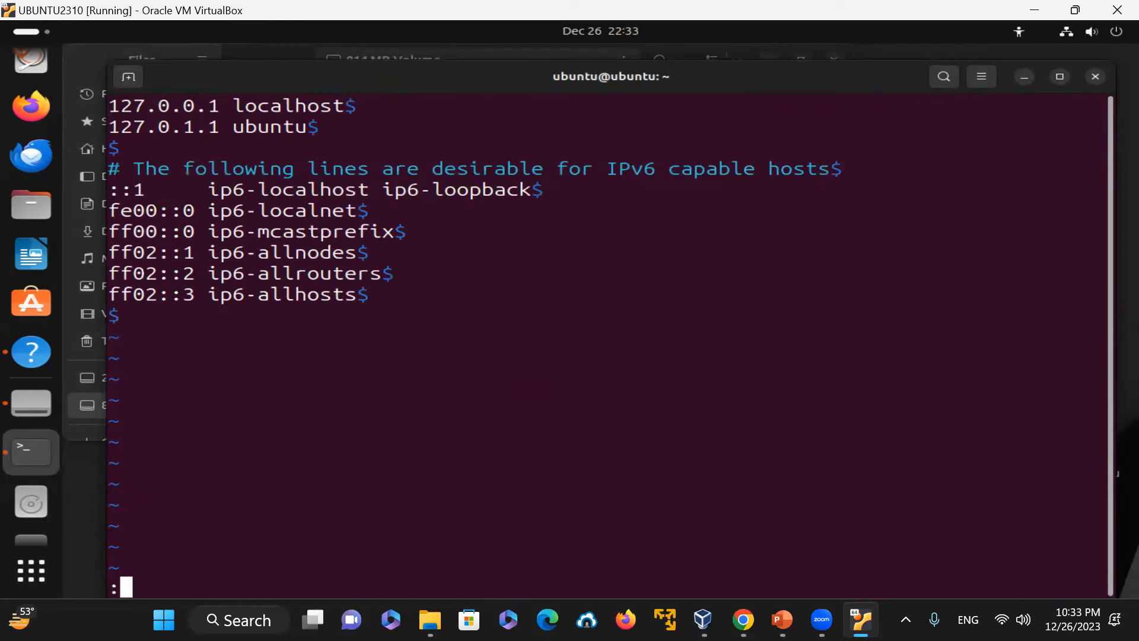
pyautogui.write('se')
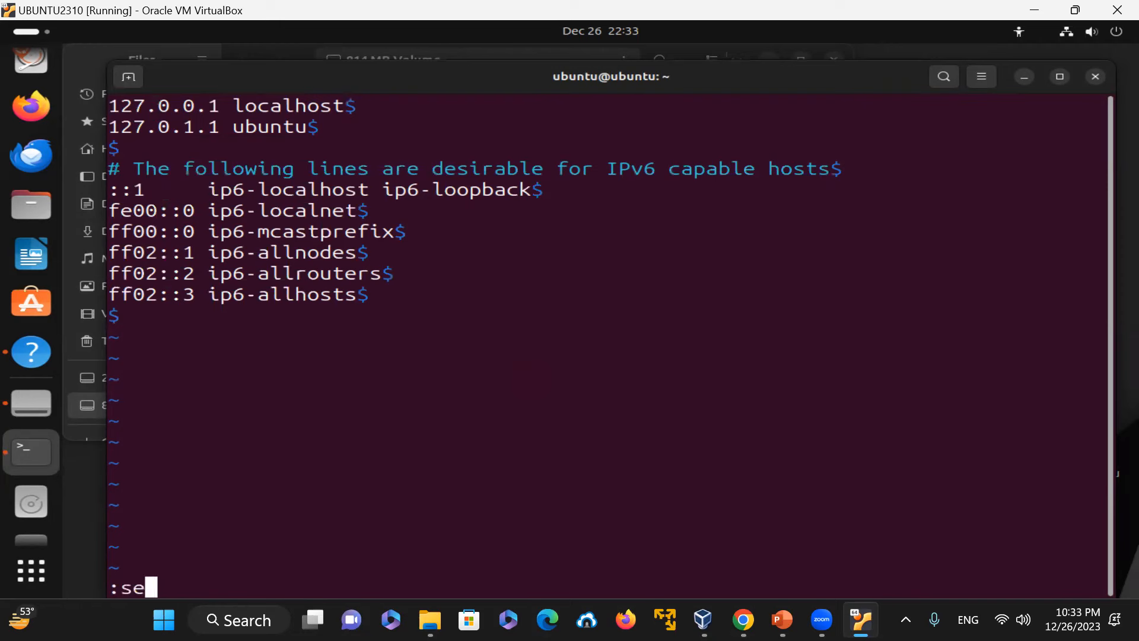
pyautogui.write('t nolist')
pyautogui.press('Return')
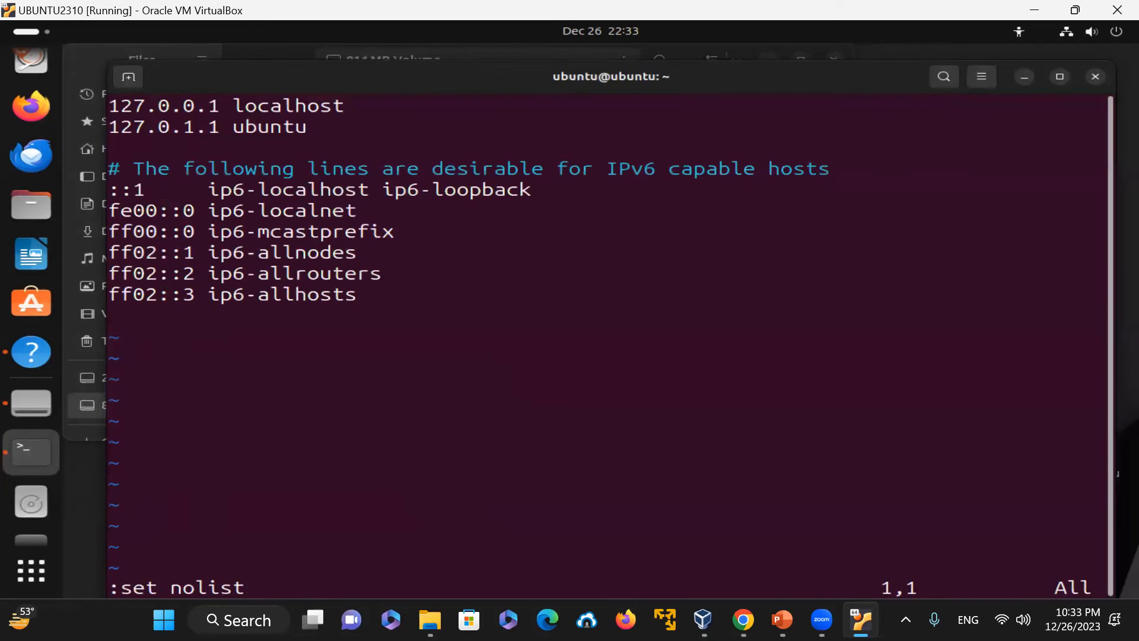
# Step: Turn on line numbers with :set nu and quit vim without saving using :q!
pyautogui.write(':')
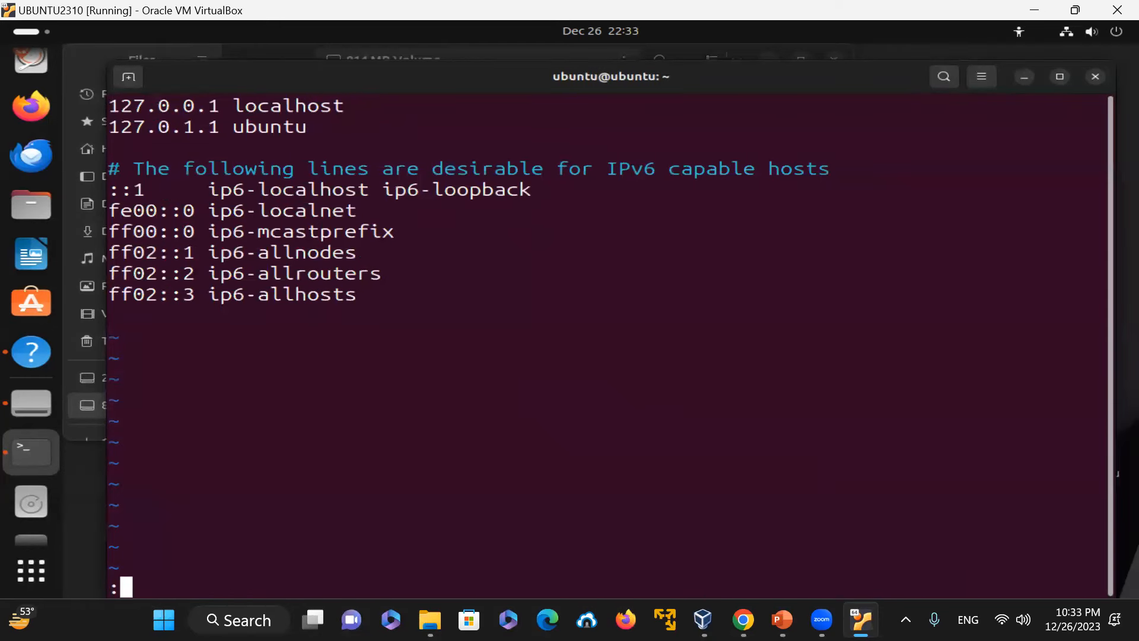
pyautogui.write('set nu')
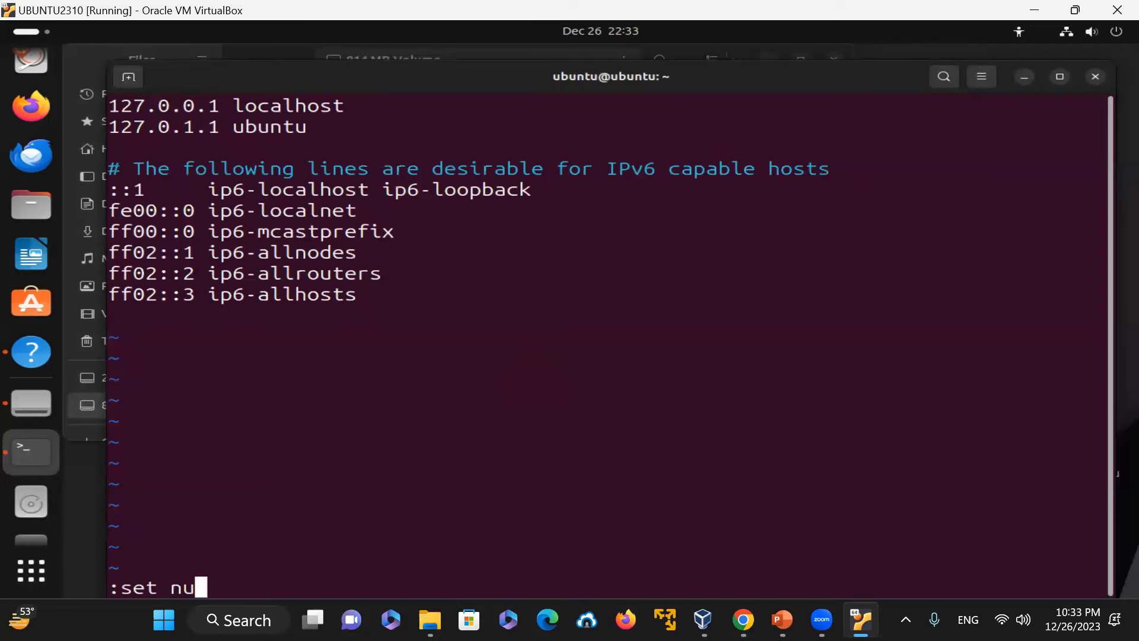
pyautogui.press('Return')
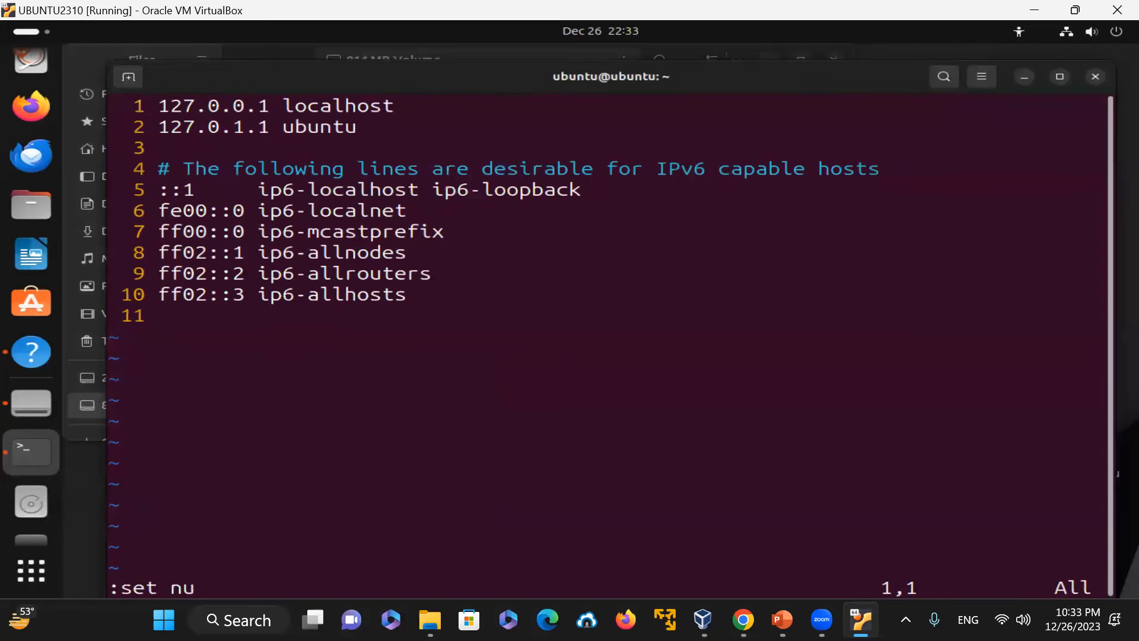
pyautogui.write(':q!')
pyautogui.press('Return')
# Step: Clear the terminal and check for gcc with which gcc and gcc --version
pyautogui.write('cle')
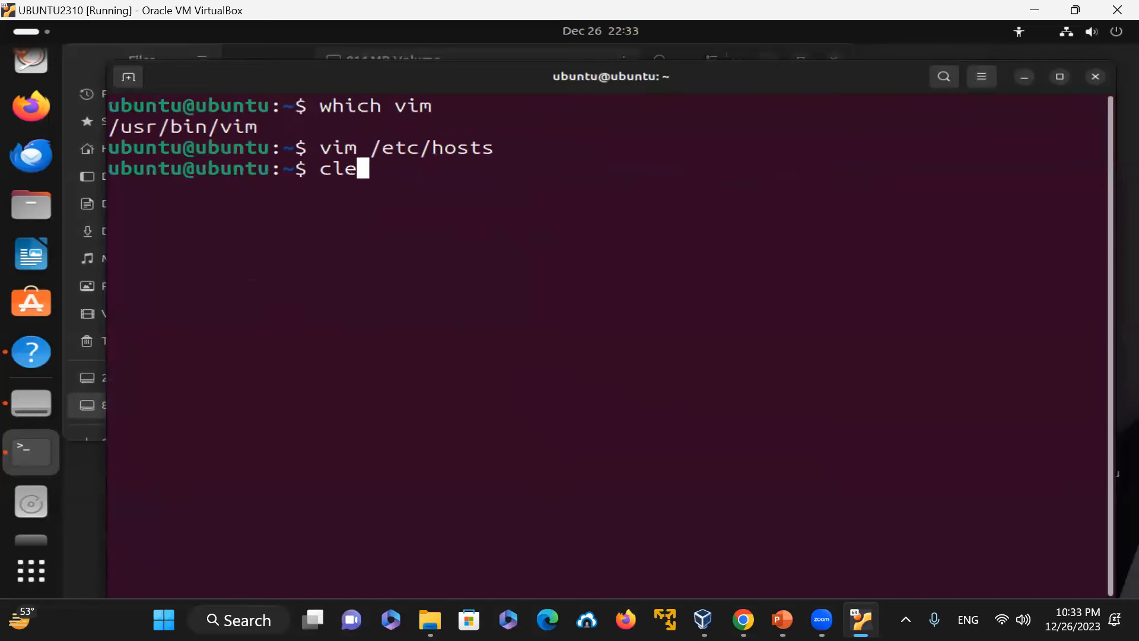
pyautogui.write('ar')
pyautogui.press('Return')
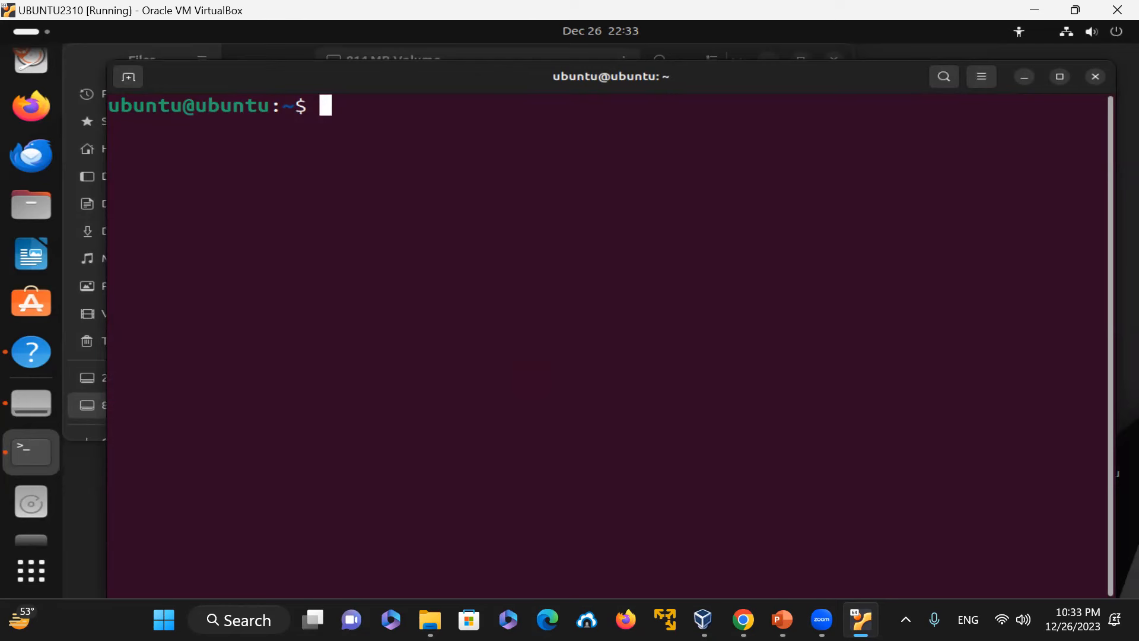
pyautogui.write('which gcc')
pyautogui.press('Return')
pyautogui.write('gcc --version')
pyautogui.press('Return')
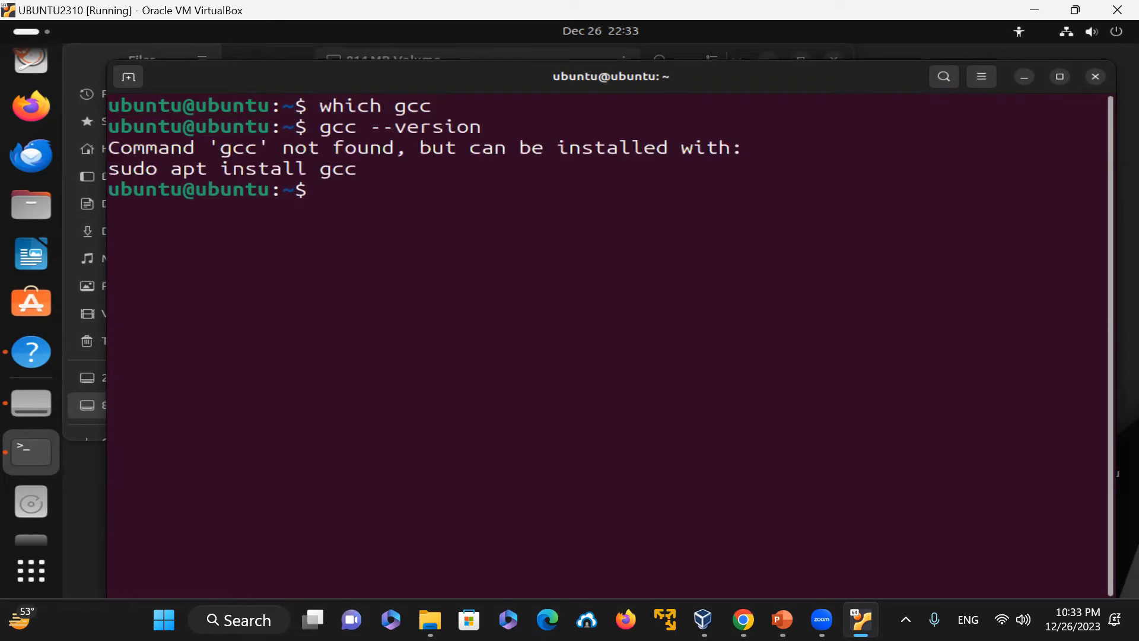
# Step: Install gcc with sudo apt install gcc, accepting the default to continue
pyautogui.write('sudo apt')
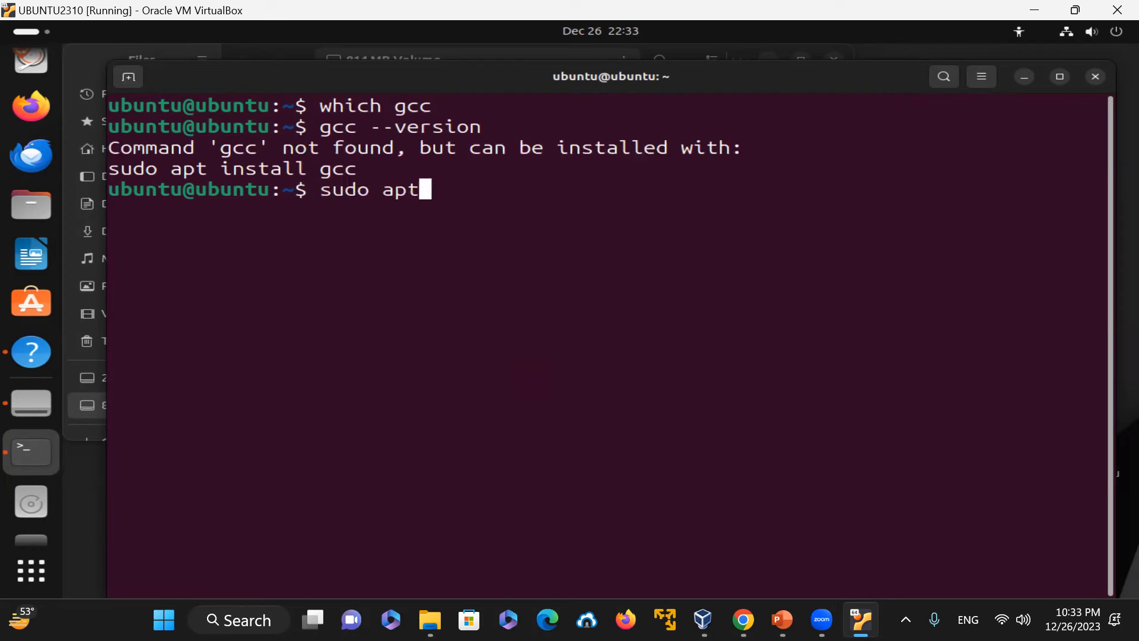
pyautogui.write(' install gcc')
pyautogui.press('Return')
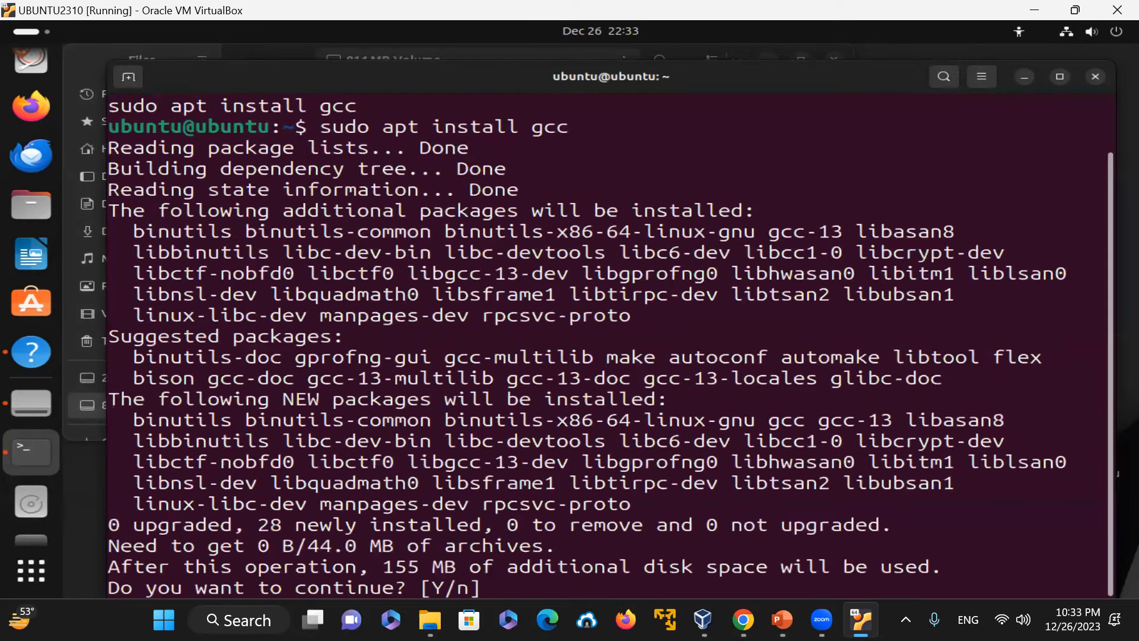
pyautogui.press('Return')
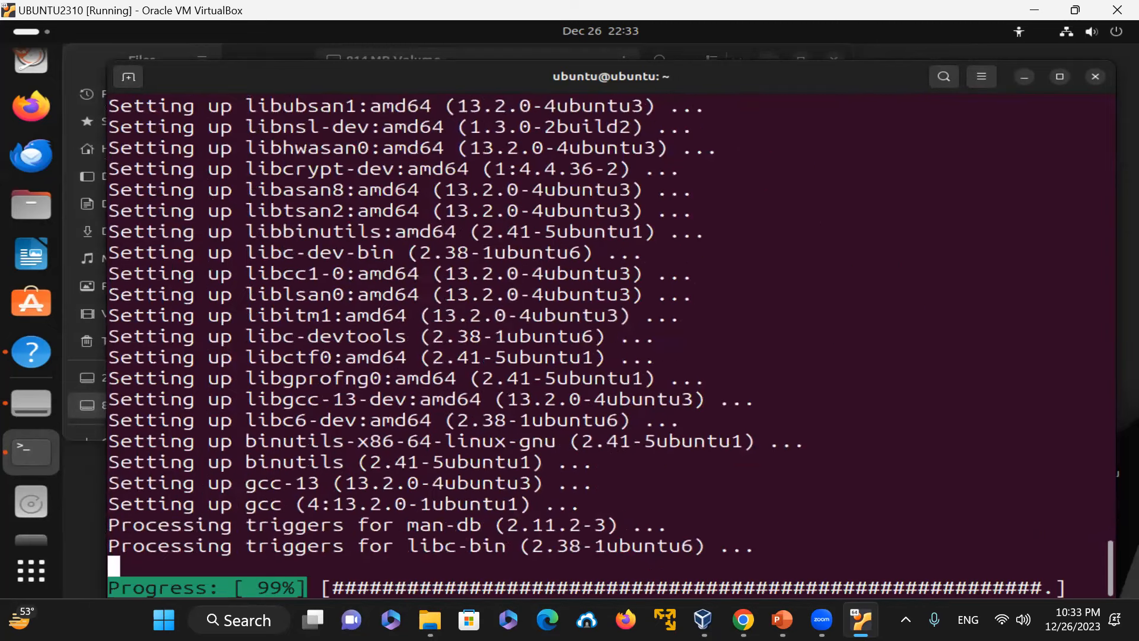
# Step: Run which gcc, gcc --version and pwd
pyautogui.write('which gcc')
pyautogui.press('Return')
pyautogui.write('gcc --version')
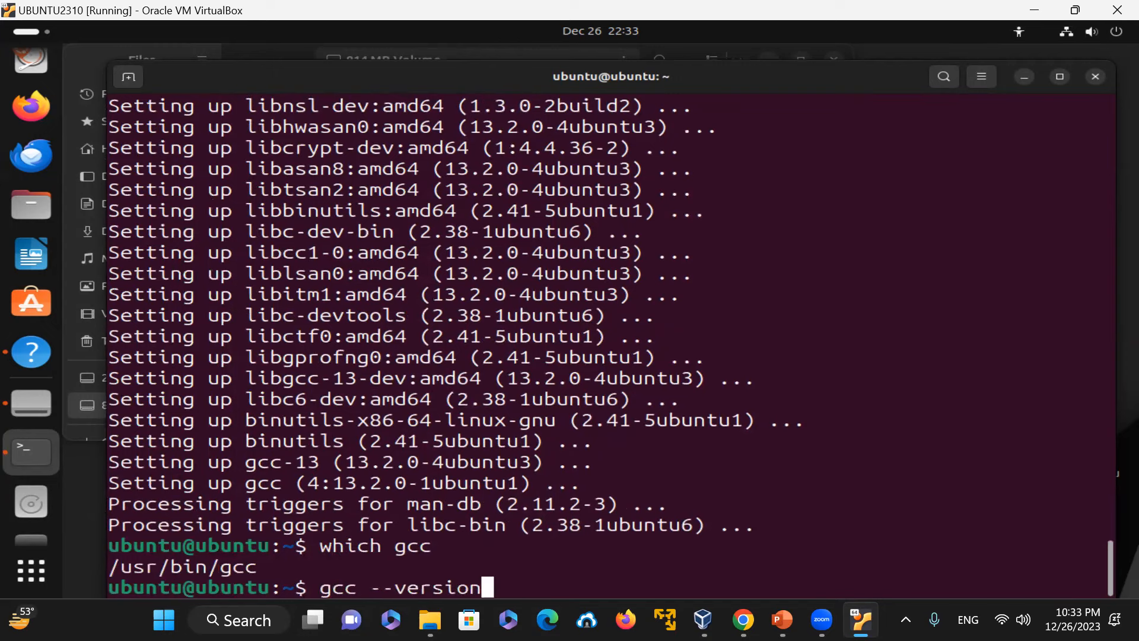
pyautogui.press('Return')
pyautogui.write('pwd')
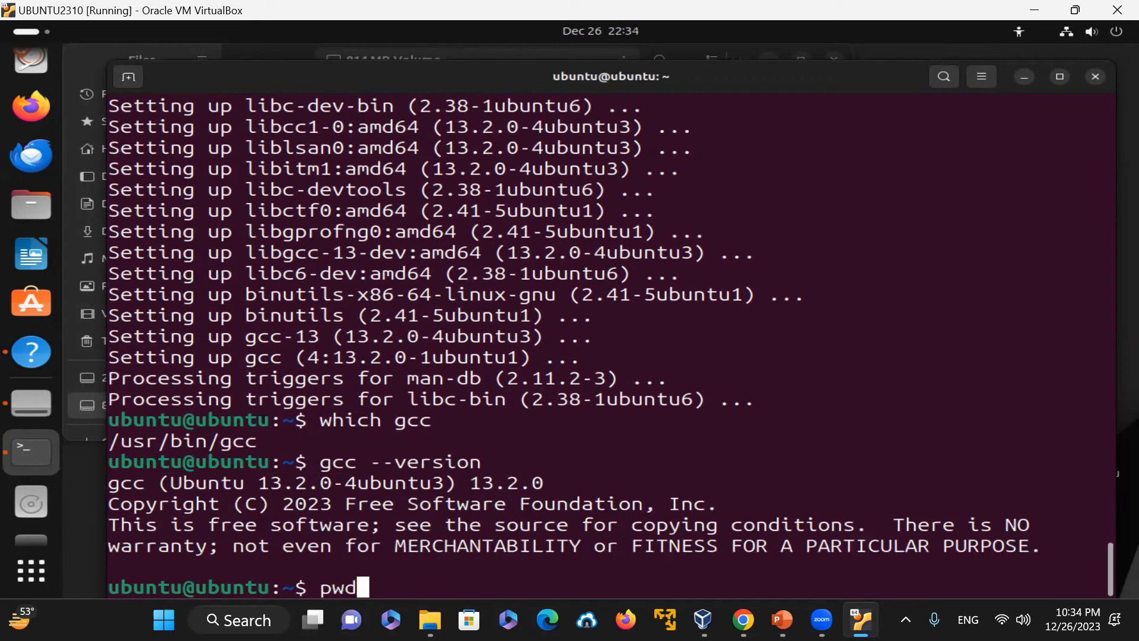
pyautogui.press('Return')
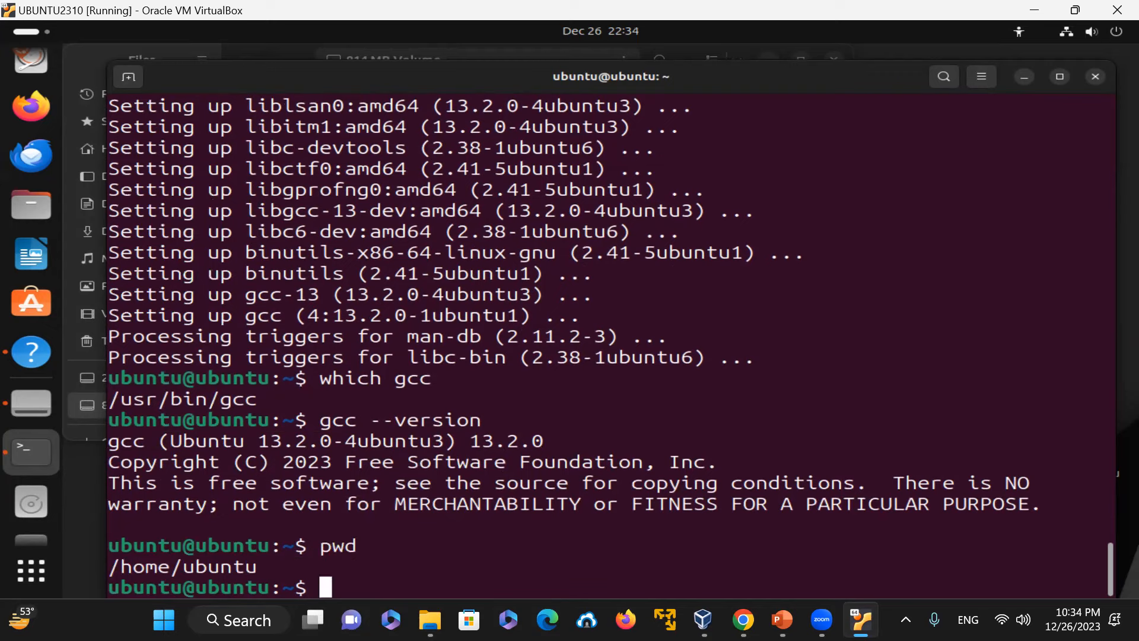
# Step: Create a new file prog1.c in vim and enter insert mode
pyautogui.write('vim prog1.c')
pyautogui.press('Return')
pyautogui.write('i')
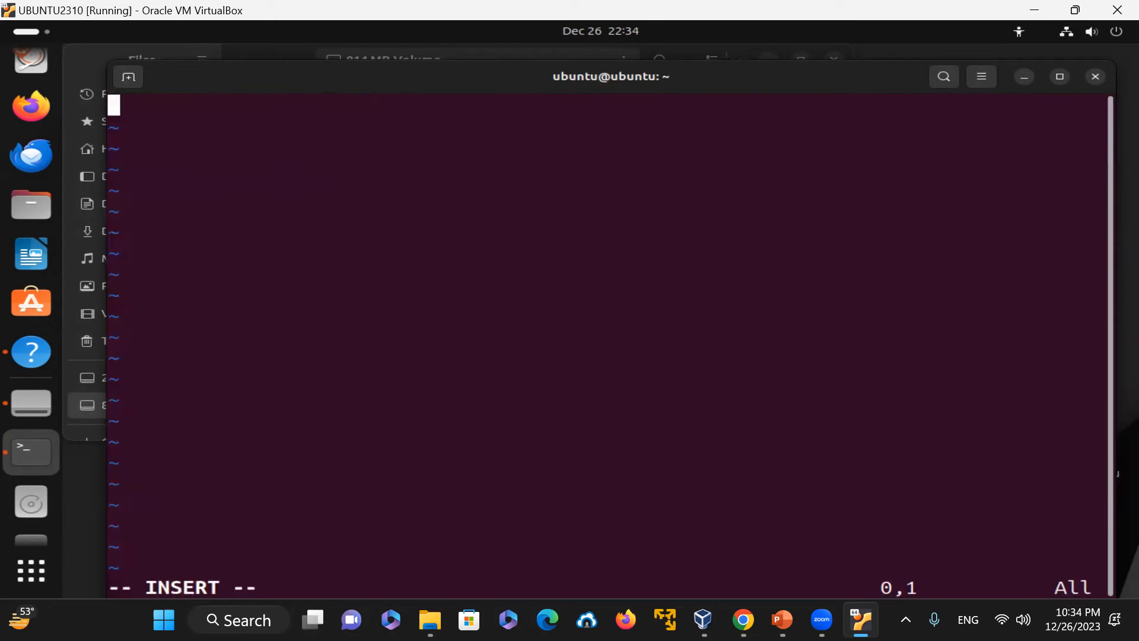
pyautogui.write('#<')
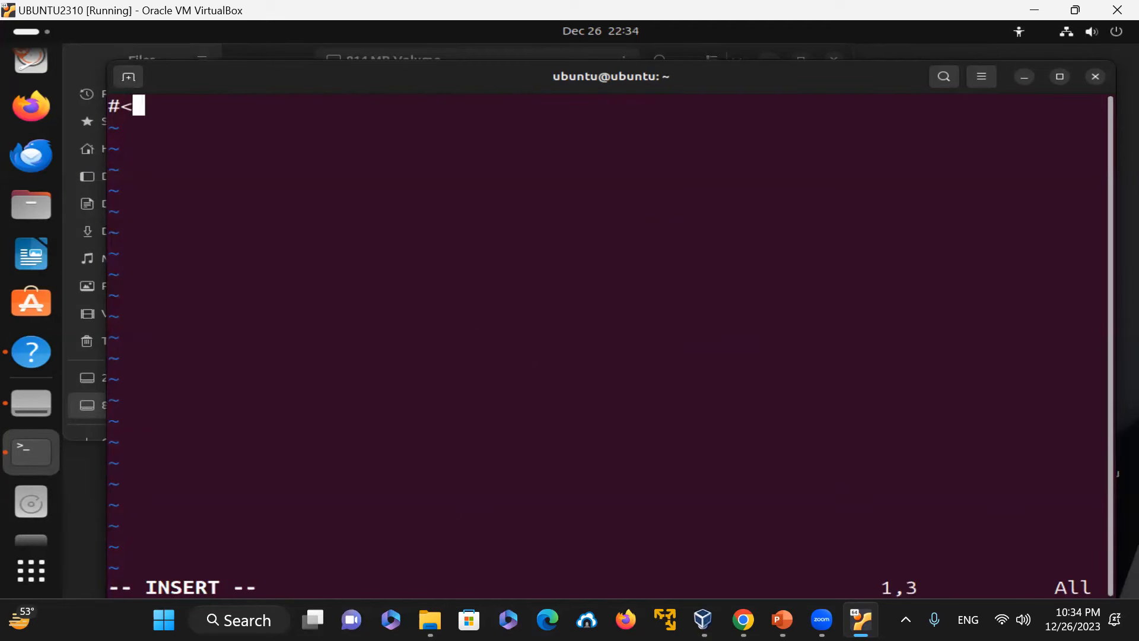
pyautogui.press('BackSpace')
pyautogui.press('BackSpace')
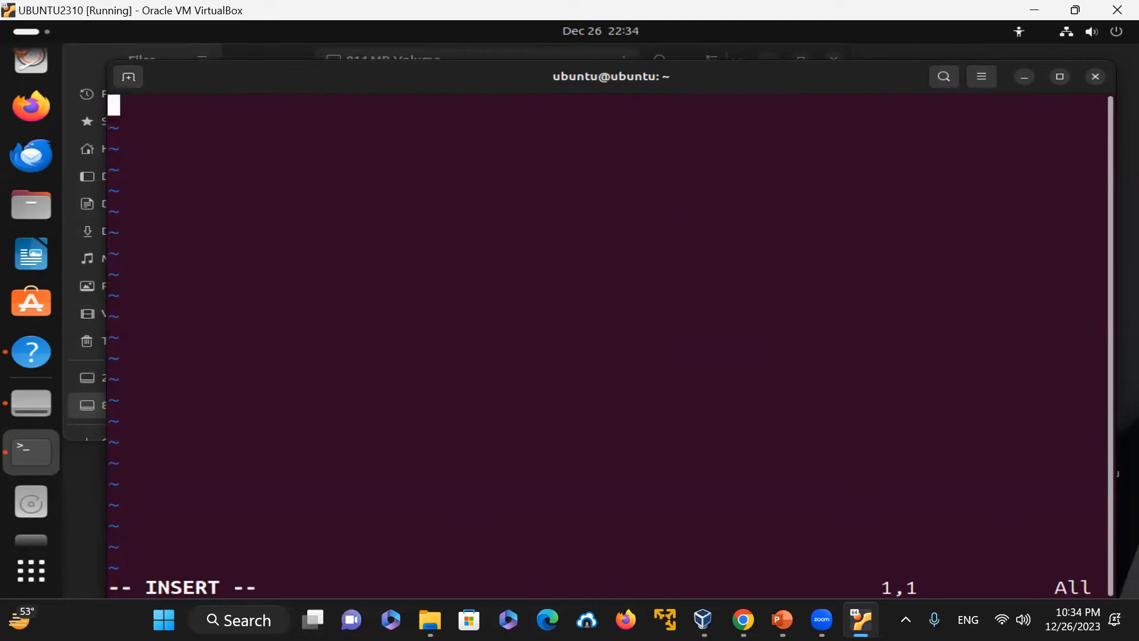
# Step: Write the header line #incude <stdio.h> at the top of prog1.c
pyautogui.write('<')
pyautogui.press('BackSpace')
pyautogui.write('#inc lud')
pyautogui.press('BackSpace')
pyautogui.press('BackSpace')
pyautogui.press('BackSpace')
pyautogui.press('BackSpace')
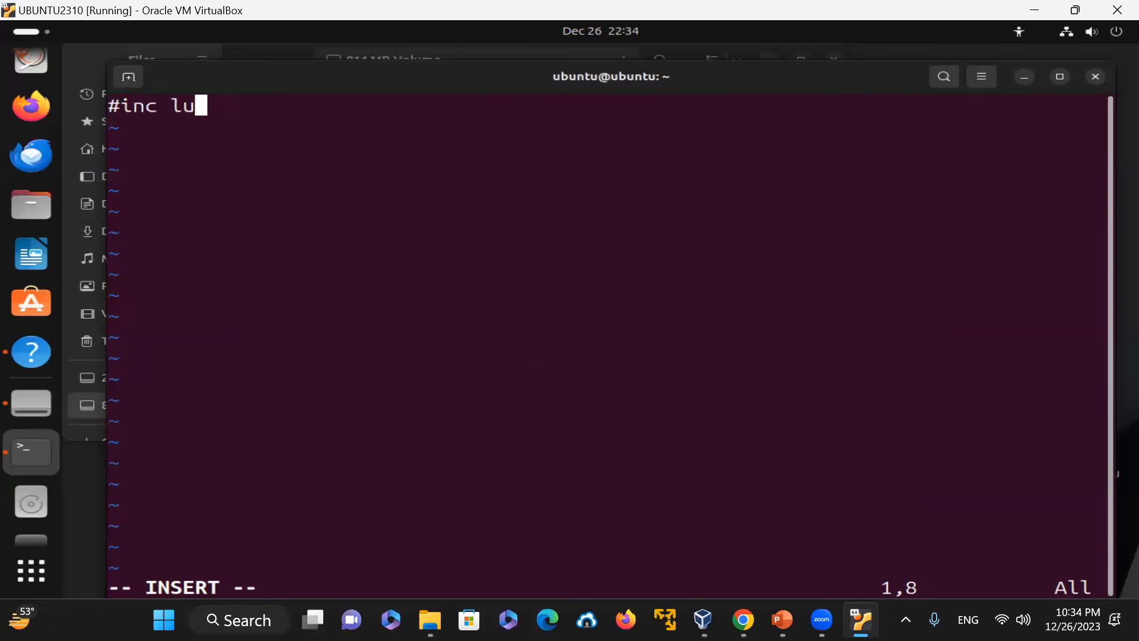
pyautogui.write('ude ')
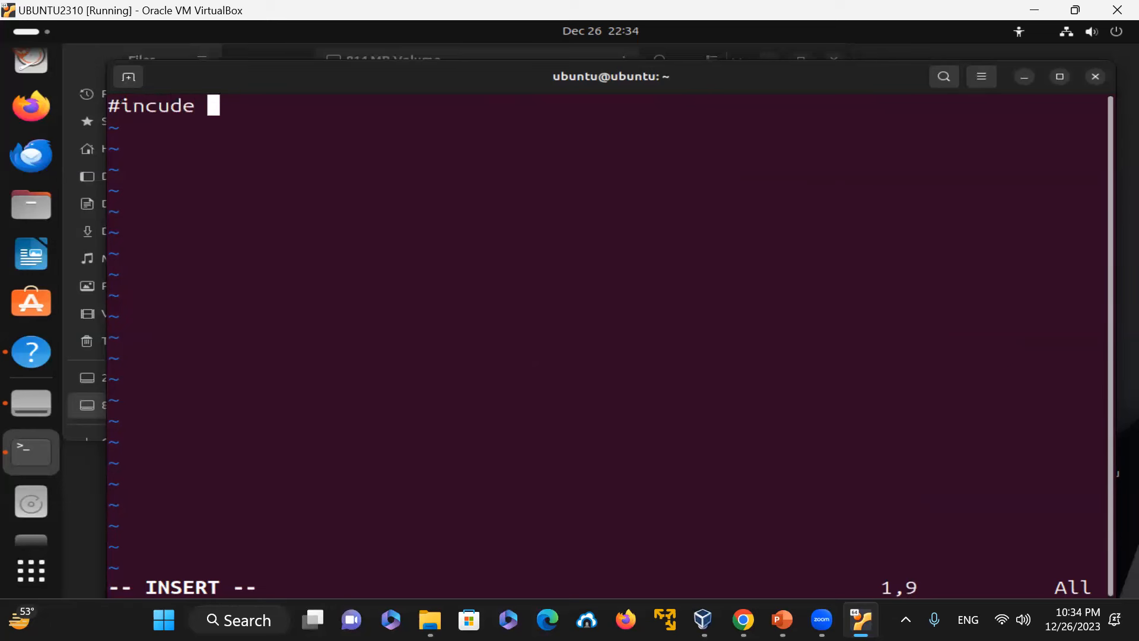
pyautogui.write('<stdio.h')
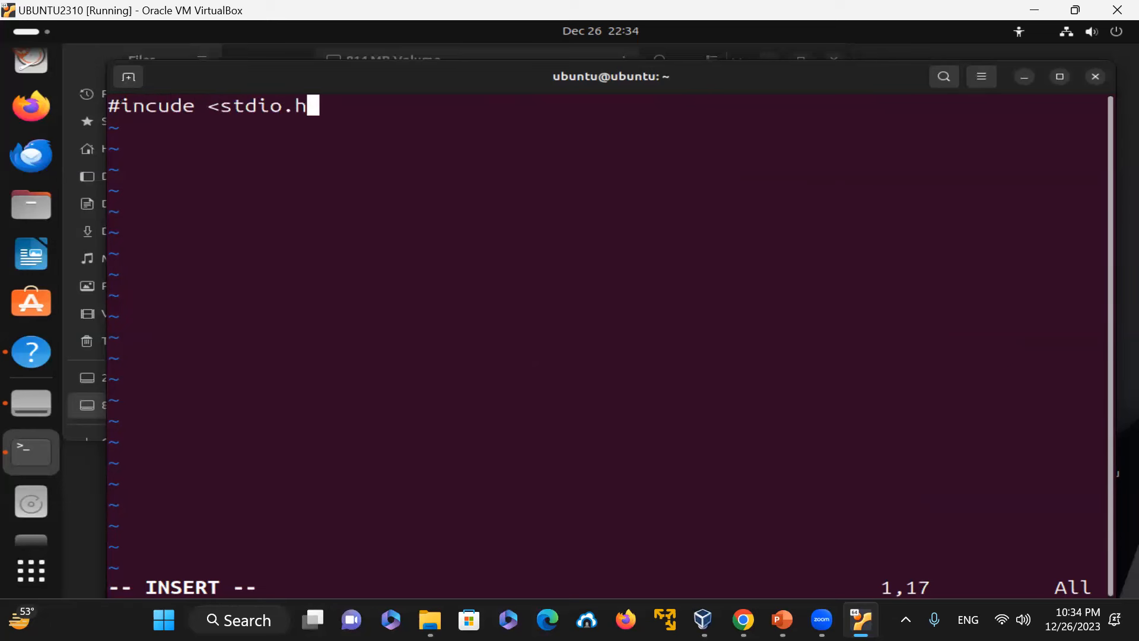
pyautogui.write('>')
# Step: Add a blank line and the function header int main() below the header line
pyautogui.press('Return')
pyautogui.press('Return')
pyautogui.write('int main')
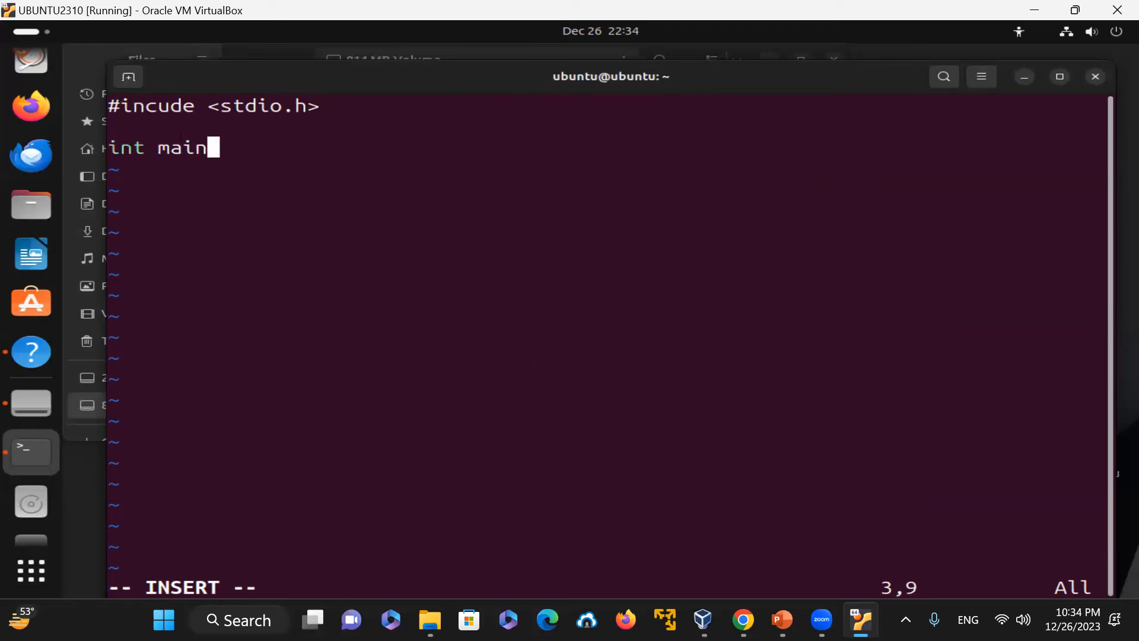
pyautogui.write('()')
pyautogui.press('Return')
# Step: Add the indented statement printf("Hello, World!\n"); inside main
pyautogui.write('printf')
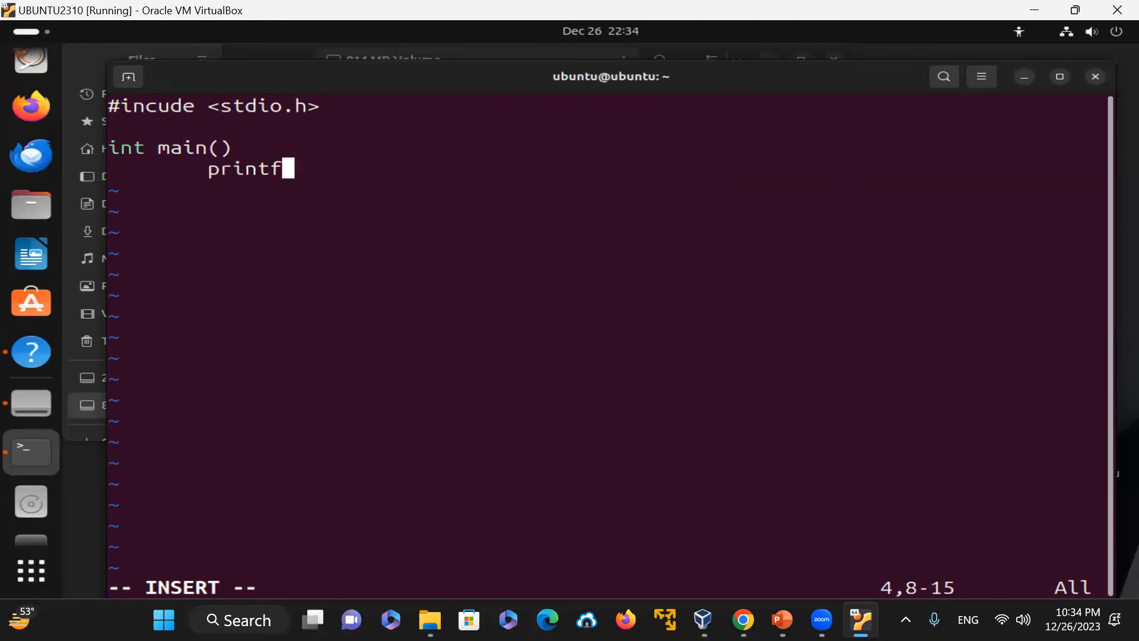
pyautogui.write('("')
pyautogui.write('Hello, Wor')
pyautogui.write('ld')
pyautogui.write('!')
pyautogui.write('")')
pyautogui.press('BackSpace')
pyautogui.press('BackSpace')
pyautogui.write('\\n')
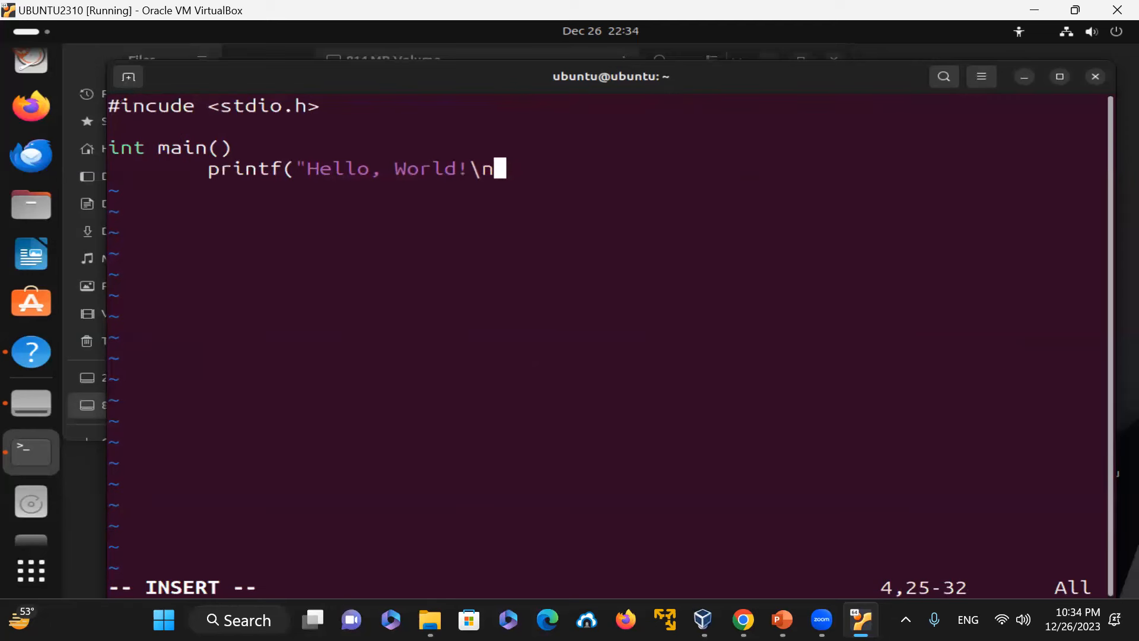
pyautogui.write('")')
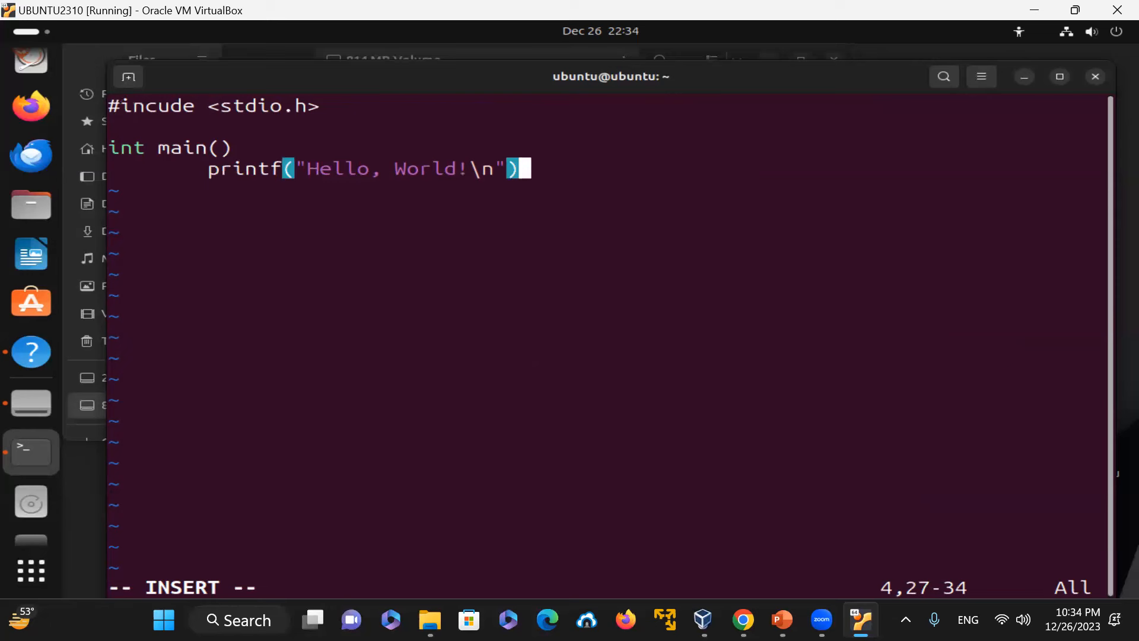
pyautogui.write(';')
# Step: Add return(0); and a closing brace to finish the main function
pyautogui.press('Return')
pyautogui.write('ret')
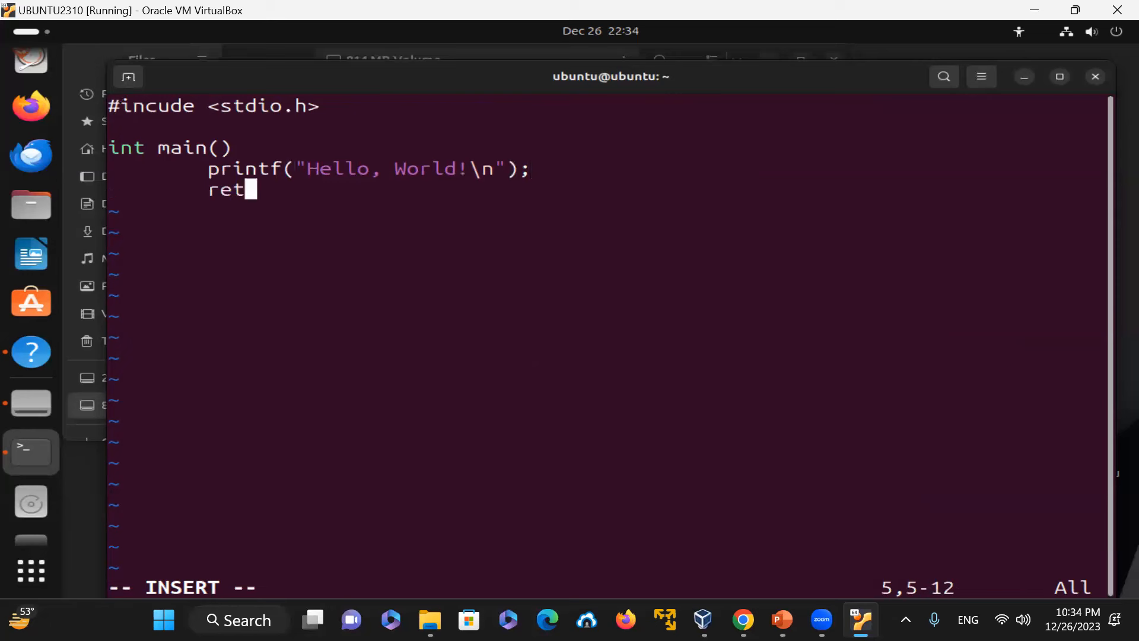
pyautogui.write('urn(0)')
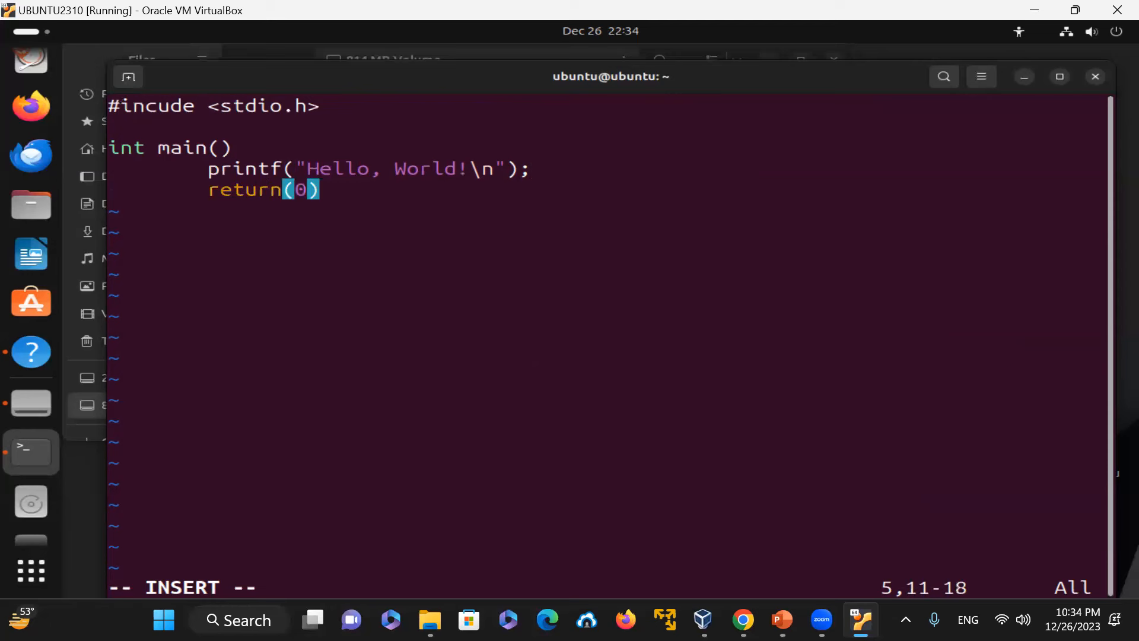
pyautogui.write(';')
pyautogui.press('Return')
pyautogui.press('BackSpace')
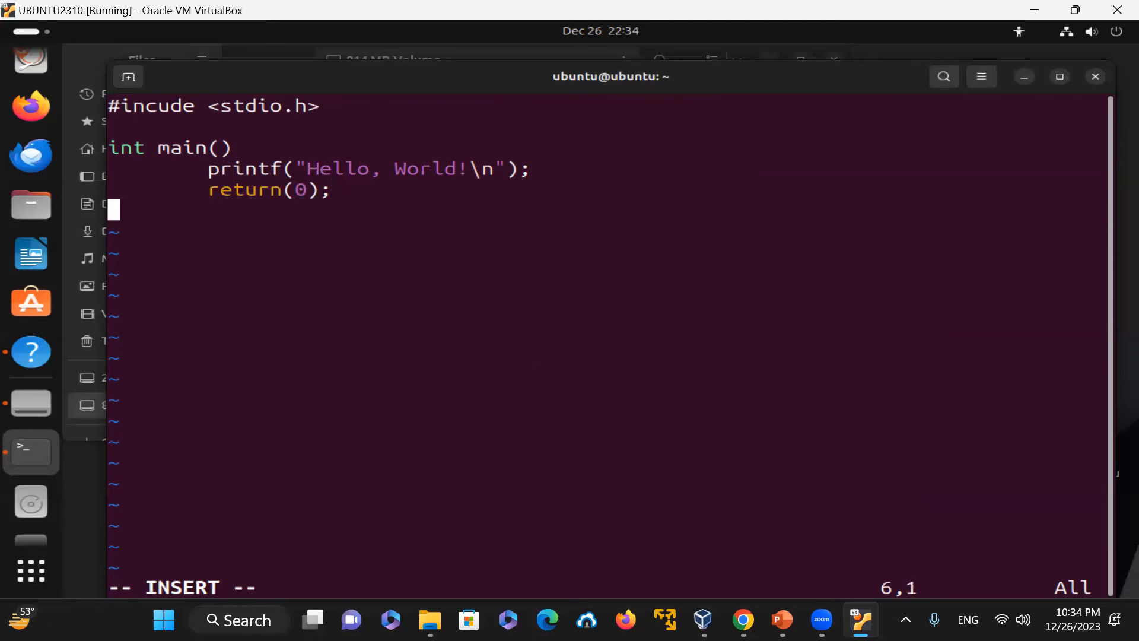
pyautogui.write('}')
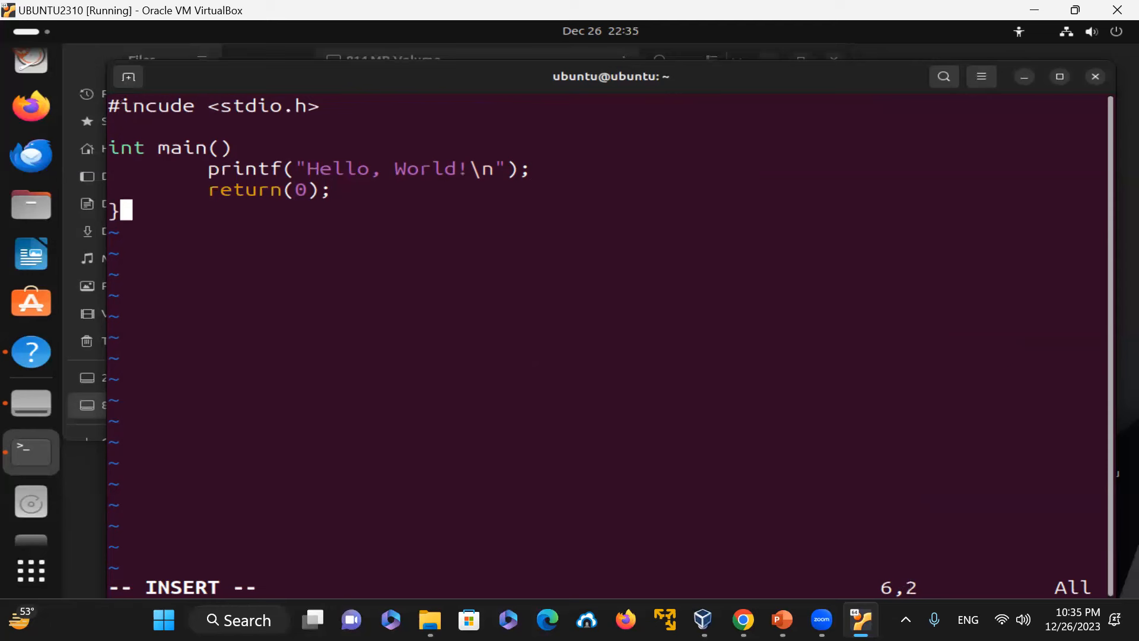
# Step: Insert an opening brace on a new line right after int main()
pyautogui.press('Escape')
pyautogui.press('Up')
pyautogui.press('Up')
pyautogui.press('Up')
pyautogui.press('Right')
pyautogui.press('End')
pyautogui.press('a')
pyautogui.press('Return')
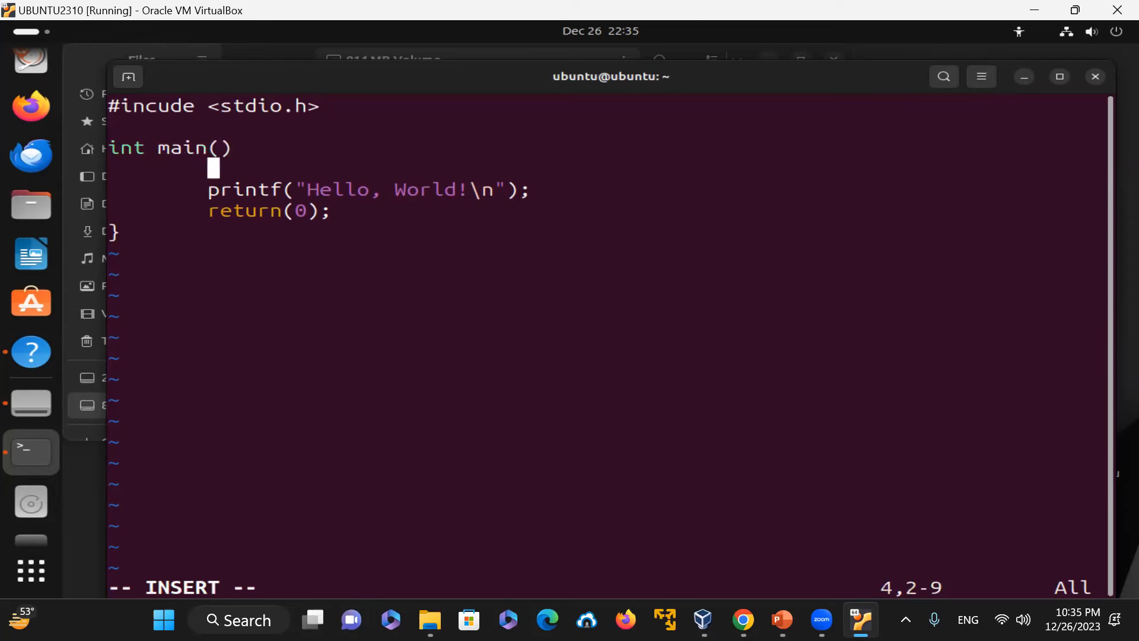
pyautogui.write('{')
pyautogui.press('Escape')
# Step: Save prog1.c and quit vim with :wq, then clear the terminal
pyautogui.press('Down')
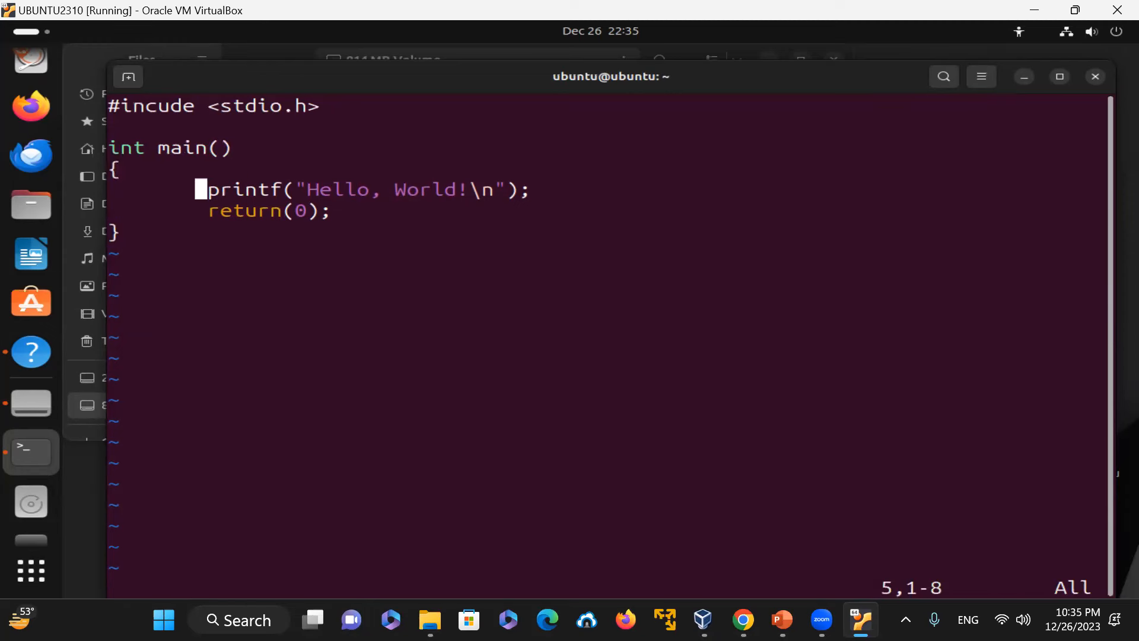
pyautogui.write(':wq')
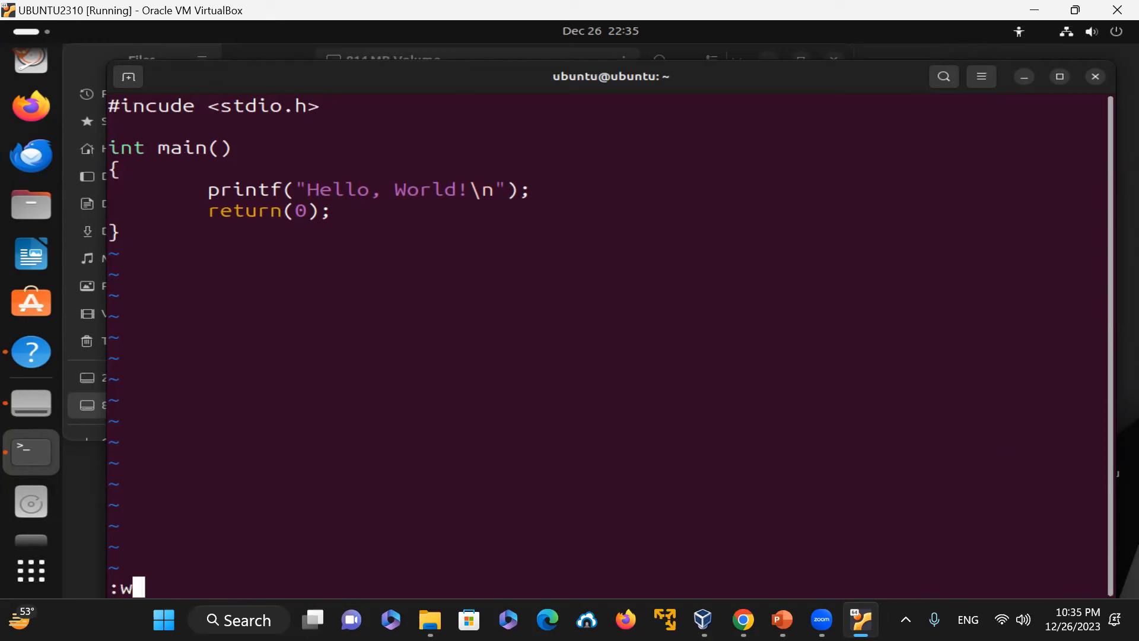
pyautogui.press('Return')
pyautogui.write('clear')
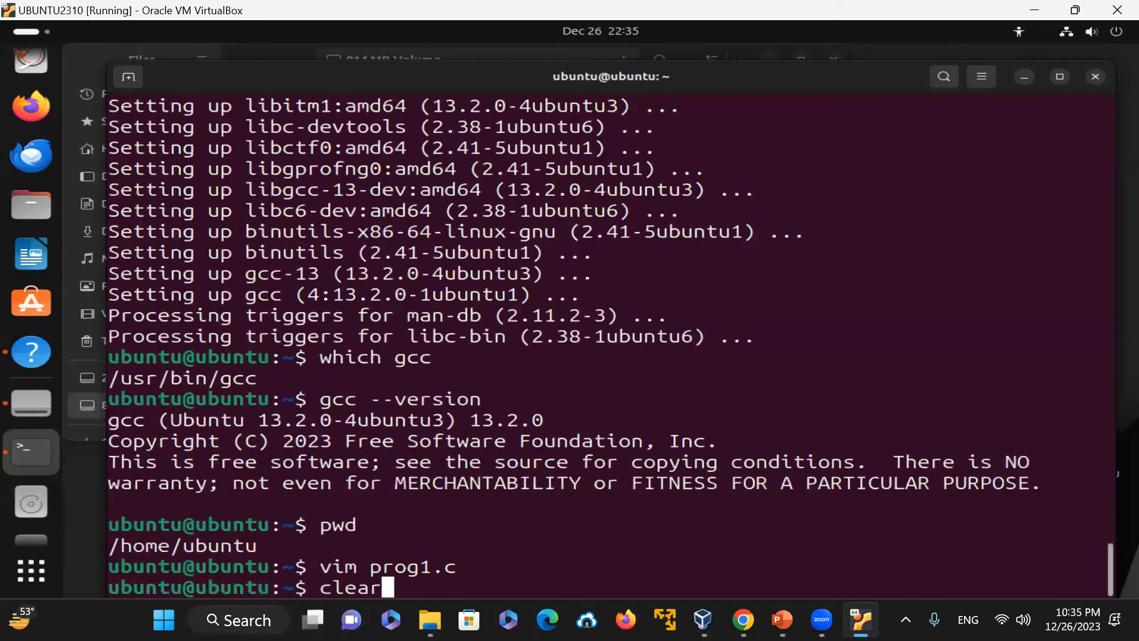
pyautogui.press('Return')
# Step: Display prog1.c with line numbers using cat -n and compile it with gcc prog1.c
pyautogui.write('cat -n prog1.c')
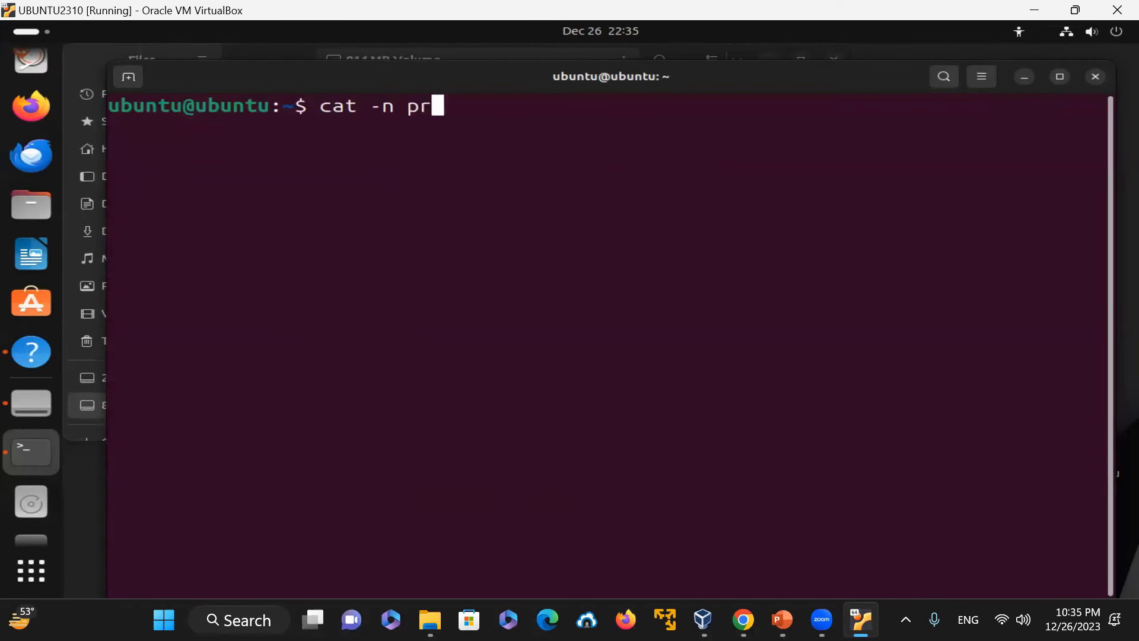
pyautogui.press('Return')
pyautogui.write('gcc ')
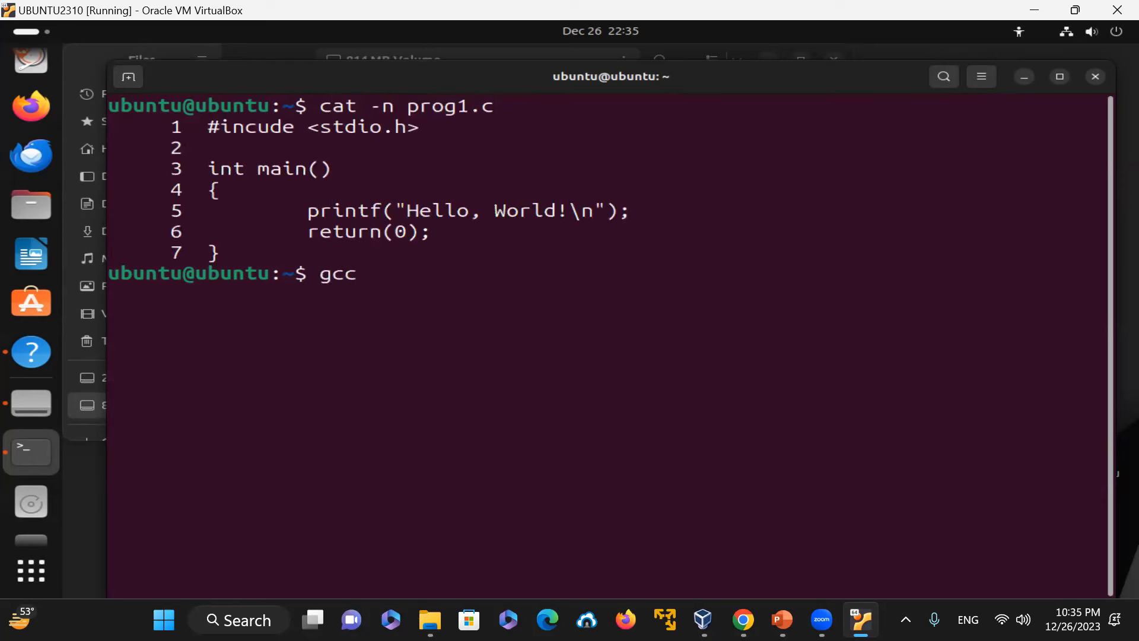
pyautogui.write('prog1.c')
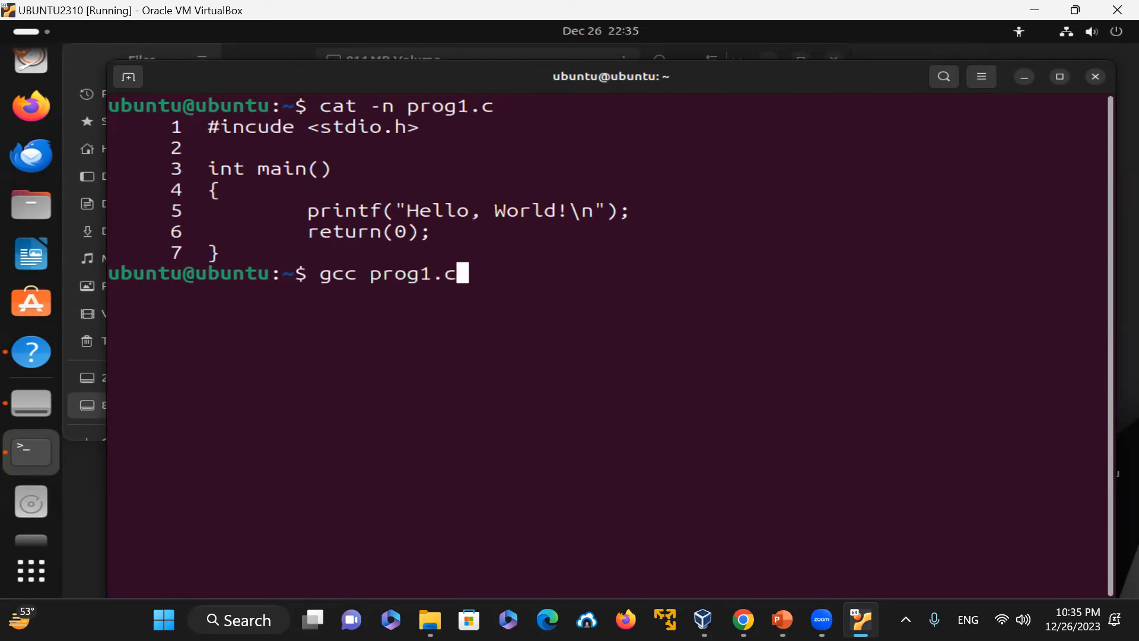
pyautogui.press('Return')
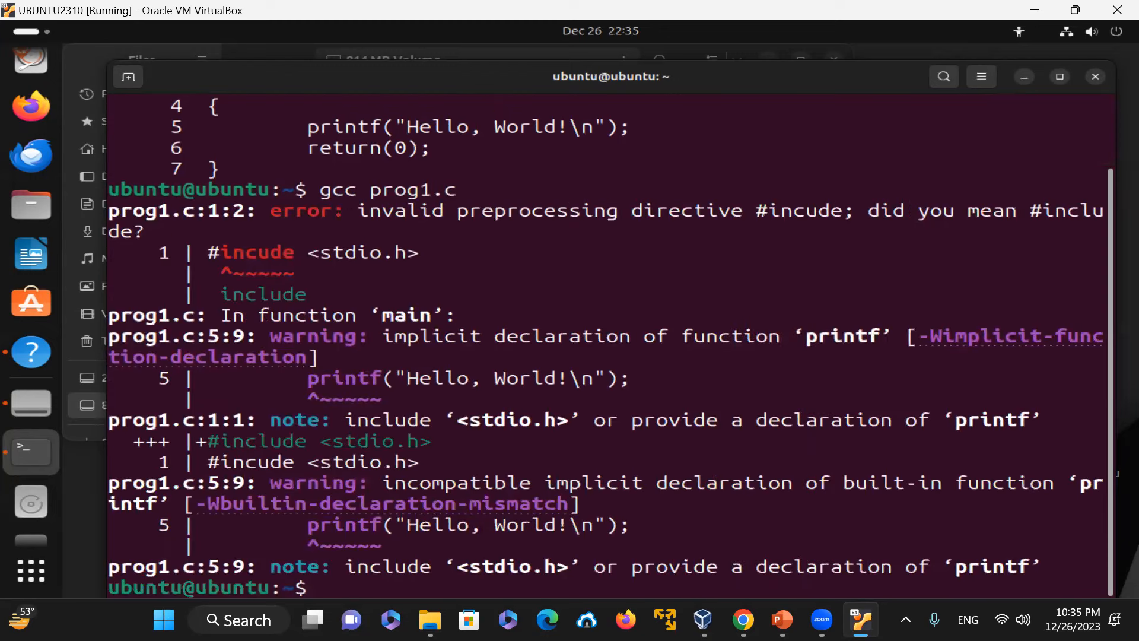
# Step: Reopen prog1.c in vim, correct #incude to #include, and save and quit
pyautogui.write('vim pro')
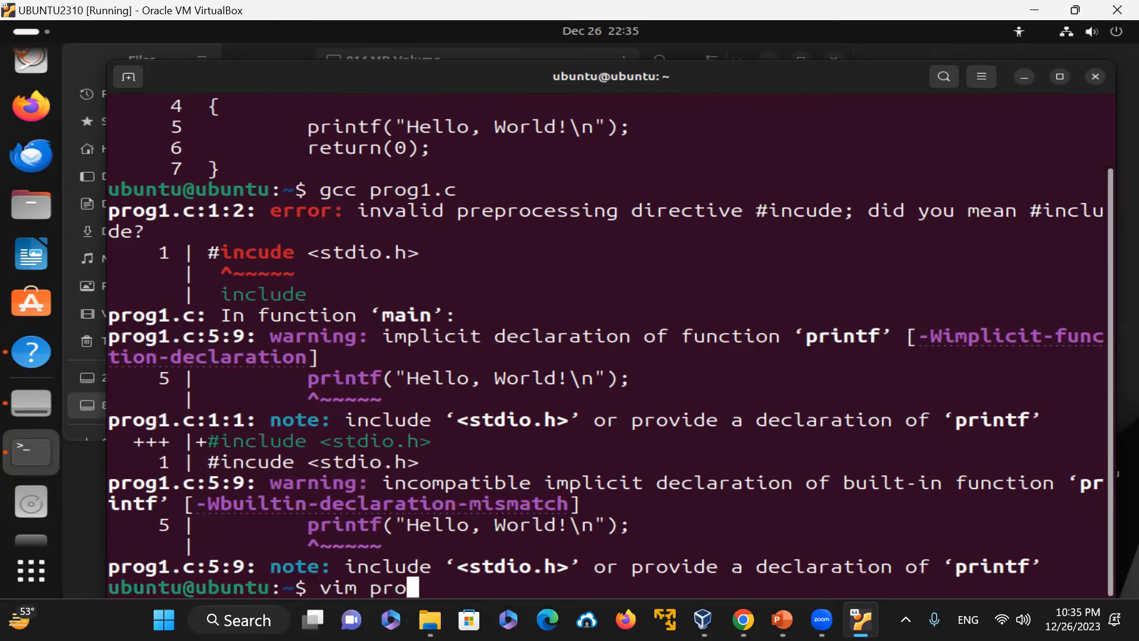
pyautogui.write('g1.c')
pyautogui.press('Return')
pyautogui.press('Up')
pyautogui.press('Up')
pyautogui.press('Up')
pyautogui.press('Up')
pyautogui.press('Right')
pyautogui.press('Right')
pyautogui.press('Right')
pyautogui.press('Right')
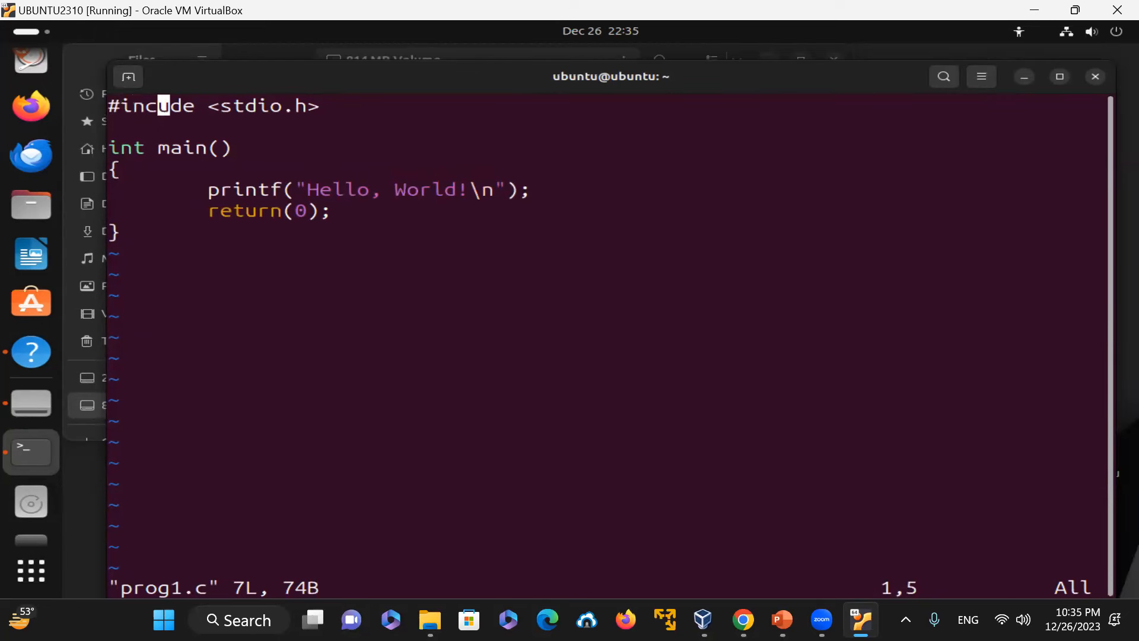
pyautogui.write('incl')
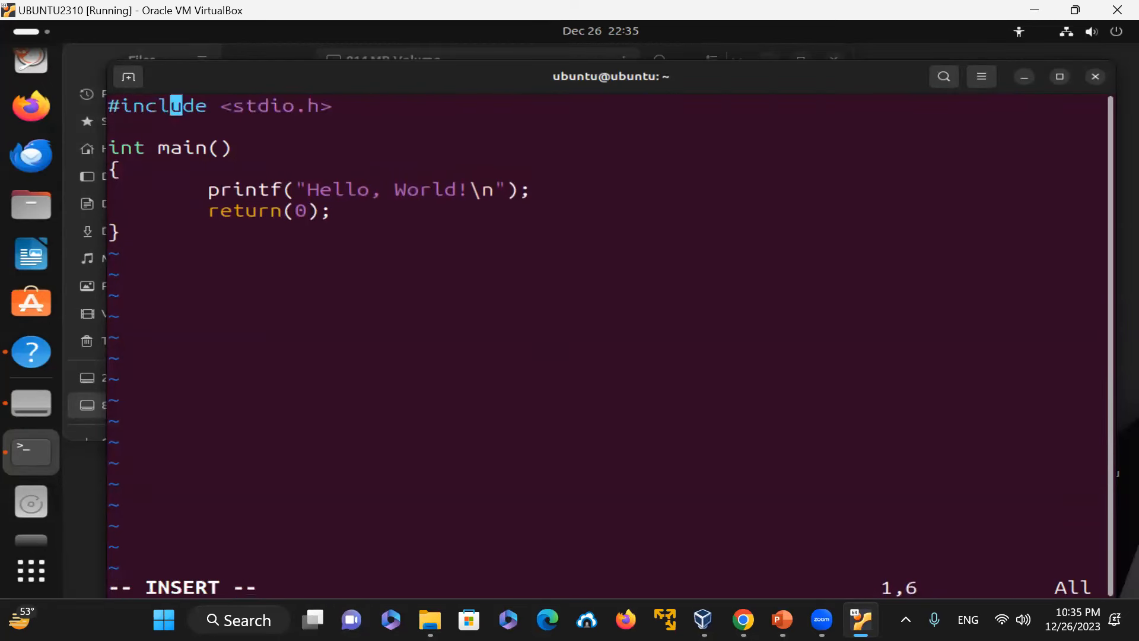
pyautogui.press('Escape')
pyautogui.write(':wq')
pyautogui.press('Return')
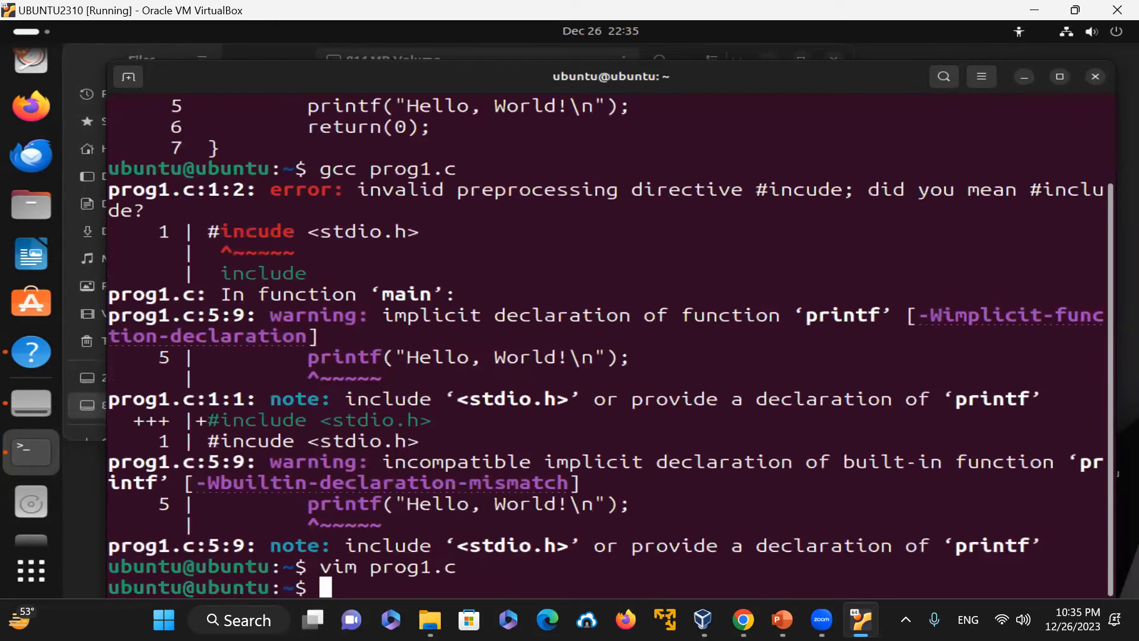
# Step: Clear the terminal and recompile the program with gcc prog1.c
pyautogui.press('Up')
pyautogui.press('BackSpace')
pyautogui.press('BackSpace')
pyautogui.press('BackSpace')
pyautogui.press('BackSpace')
pyautogui.press('BackSpace')
pyautogui.press('BackSpace')
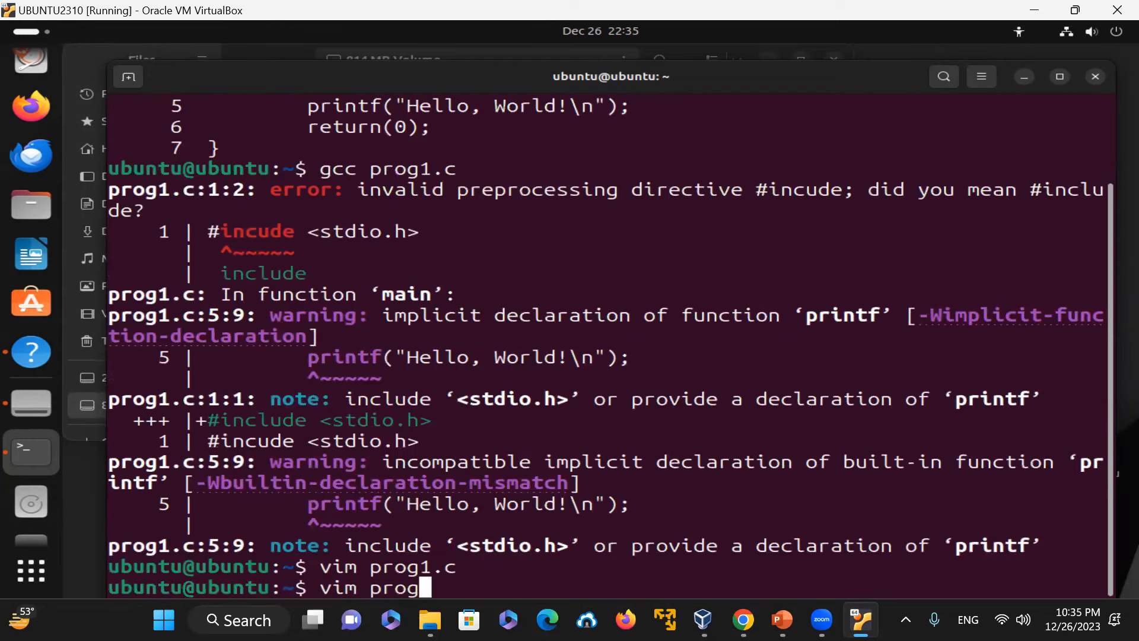
pyautogui.press('BackSpace')
pyautogui.press('BackSpace')
pyautogui.press('BackSpace')
pyautogui.press('BackSpace')
pyautogui.press('BackSpace')
pyautogui.write('clear')
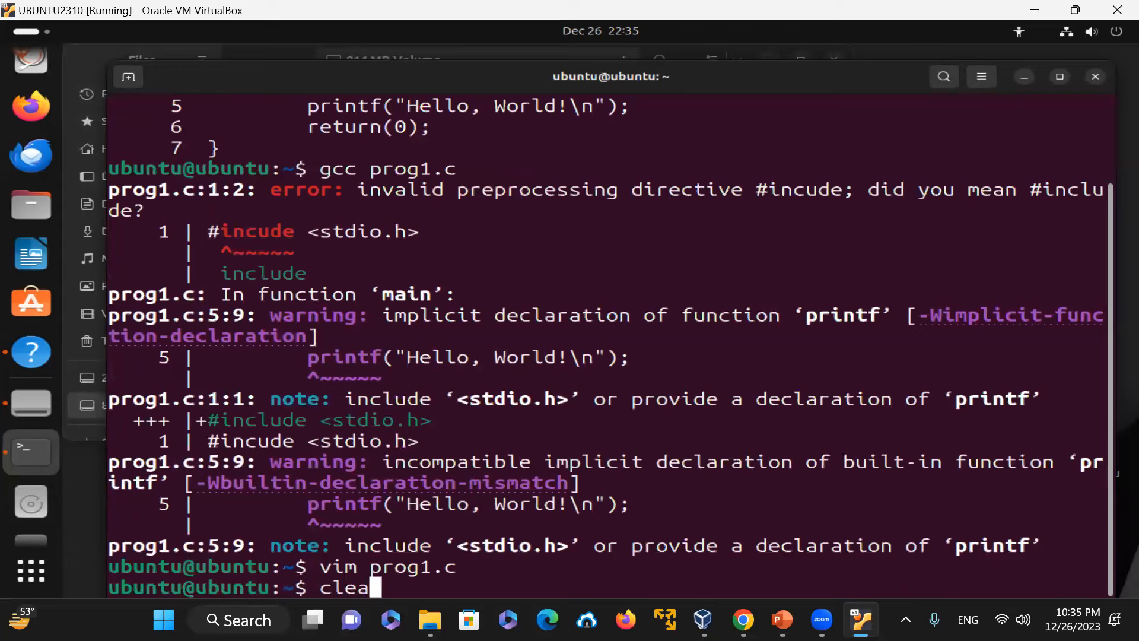
pyautogui.press('Return')
pyautogui.write('gcc prog1.c')
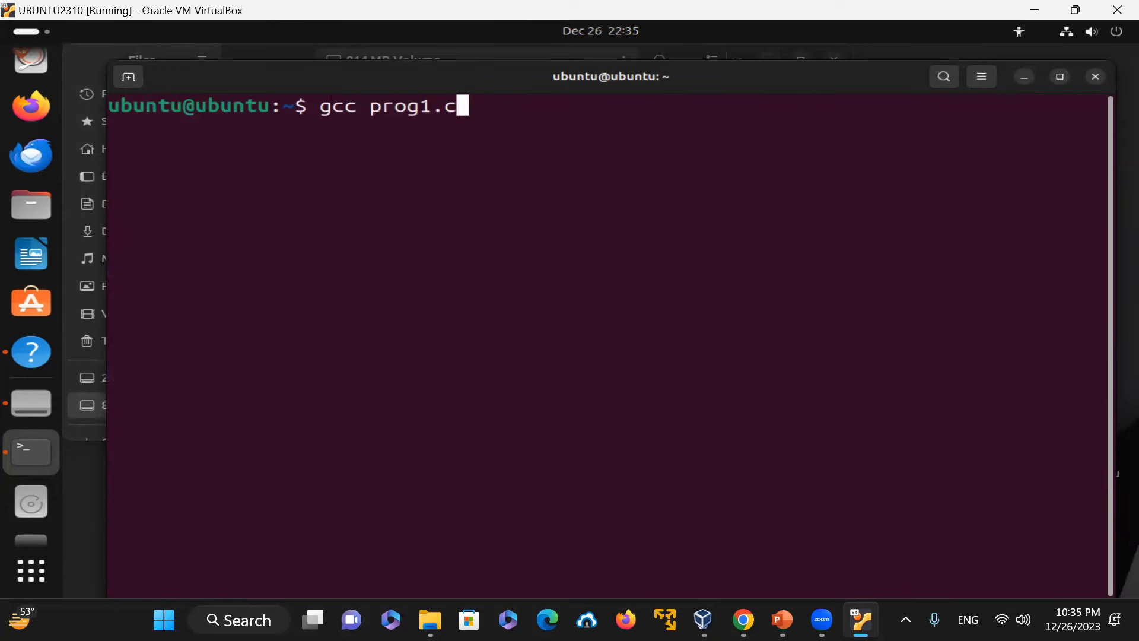
pyautogui.press('Return')
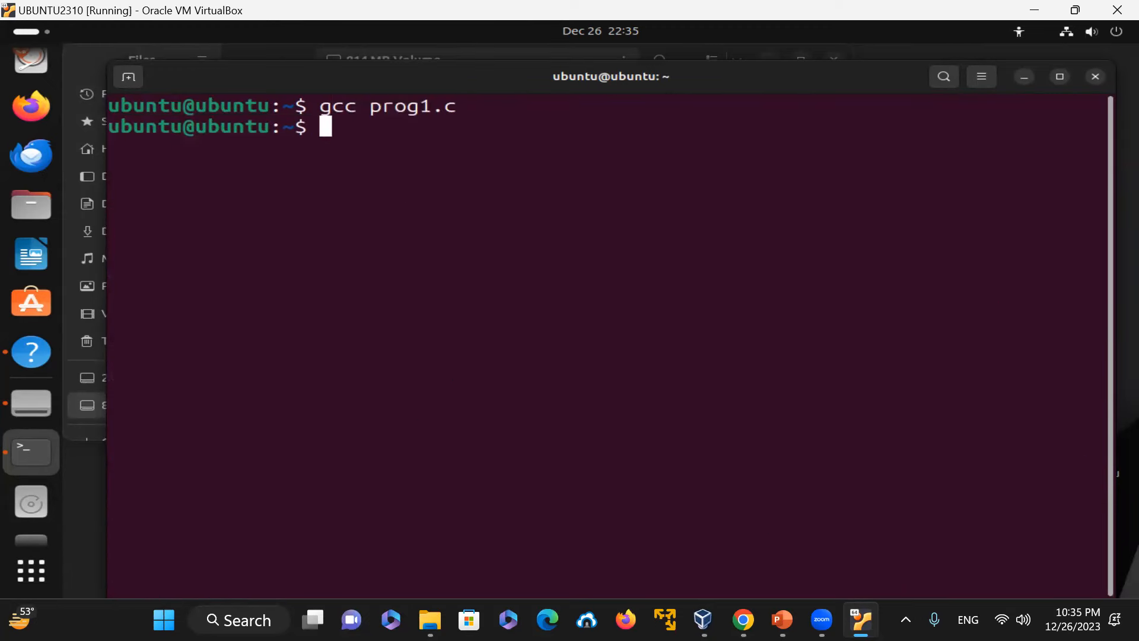
# Step: List a.out with ls -l a.out and run it with ./a.out
pyautogui.write('ls -l a.out')
pyautogui.press('Return')
pyautogui.write('./a.out')
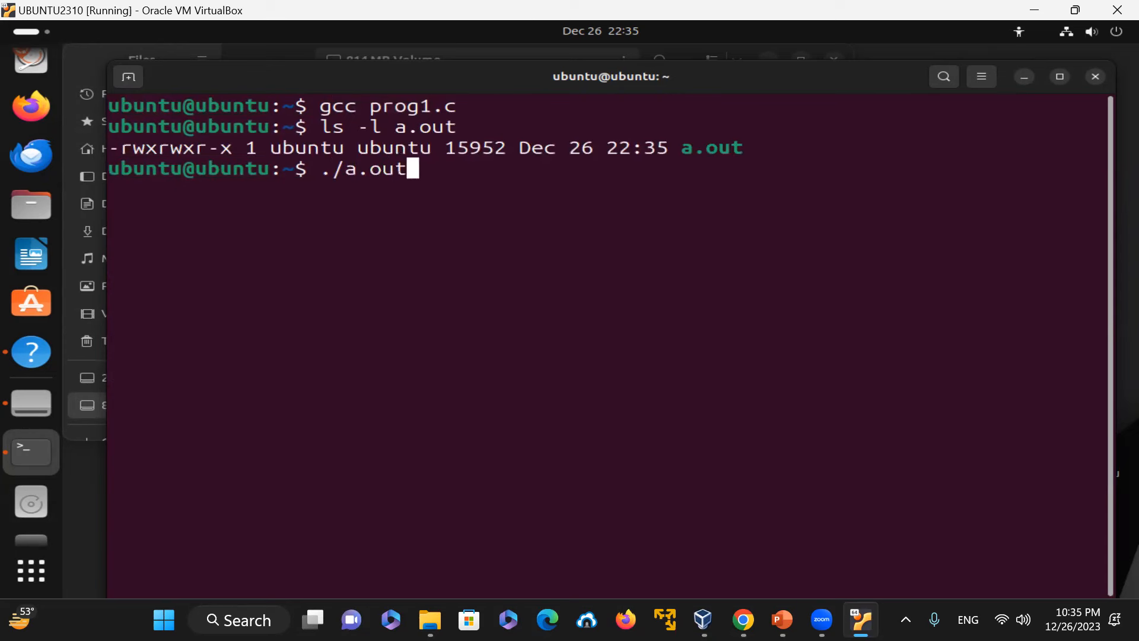
pyautogui.press('Return')
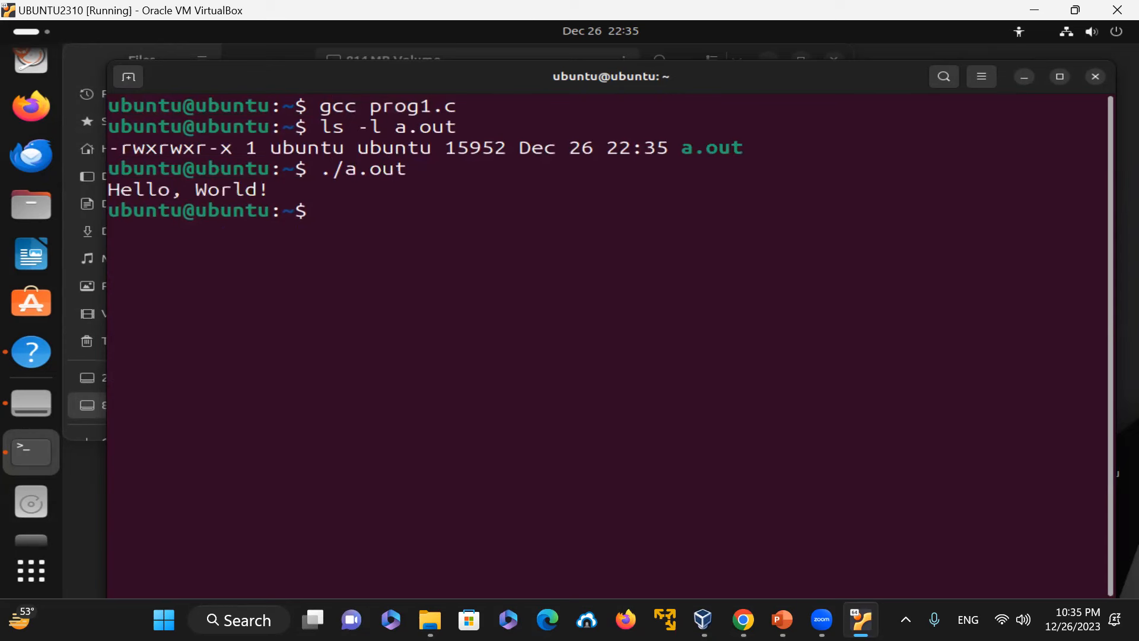
# Step: Compile prog1.c into an executable named prog1 with gcc -o prog1 prog1.c
pyautogui.write('gcc -o prog1.c')
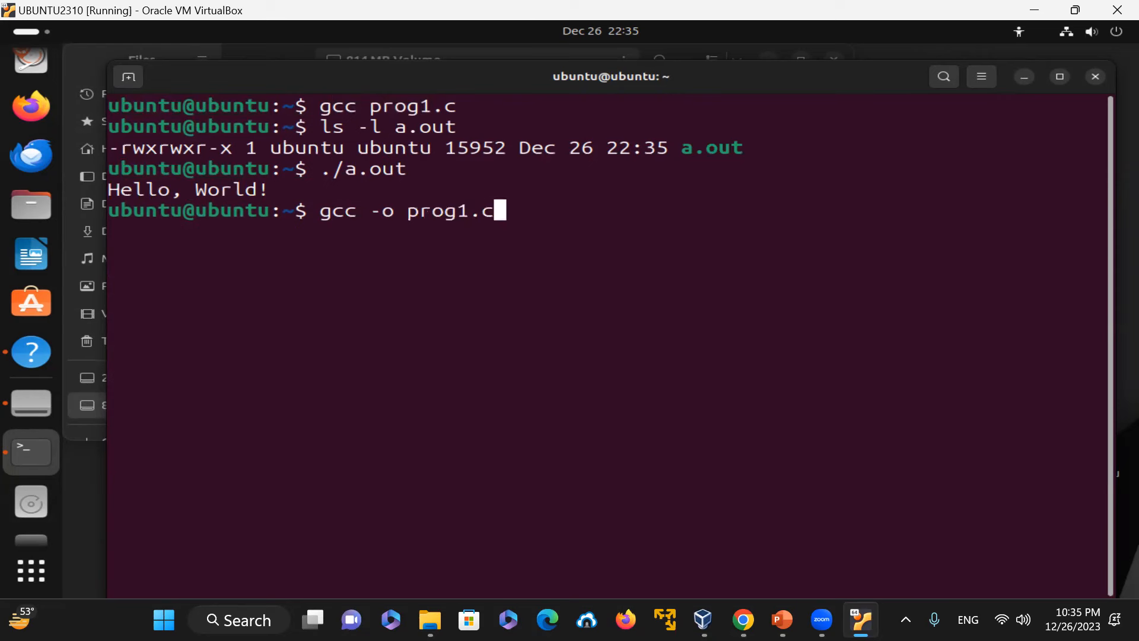
pyautogui.press('Return')
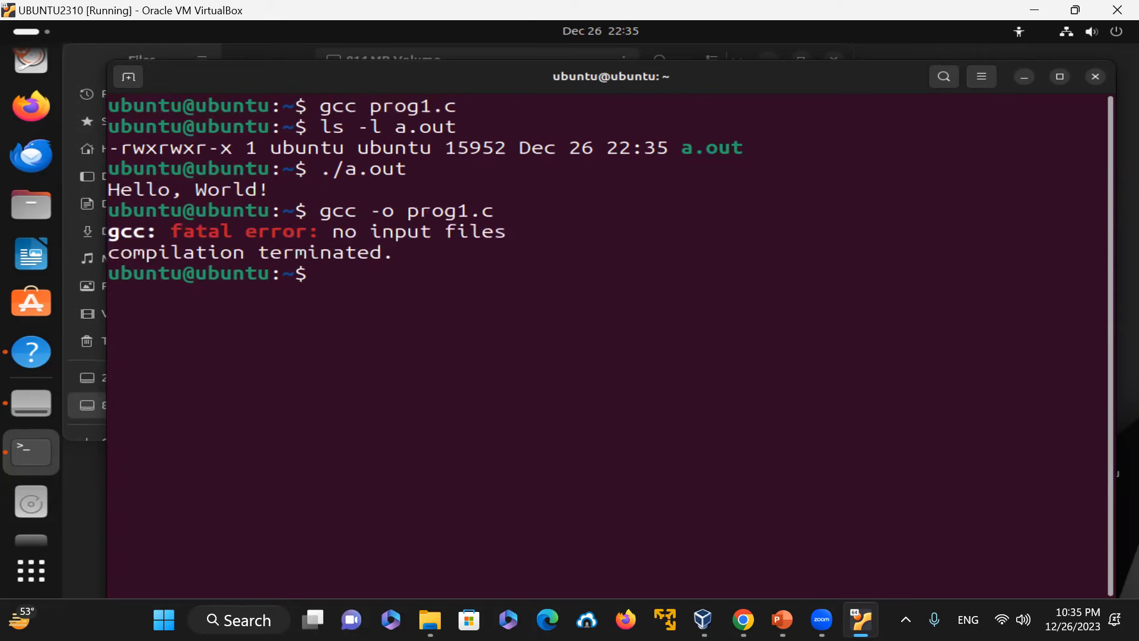
pyautogui.press('Up')
pyautogui.press('Left')
pyautogui.press('Left')
pyautogui.press('Left')
pyautogui.press('Left')
pyautogui.press('Left')
pyautogui.press('Left')
pyautogui.press('Left')
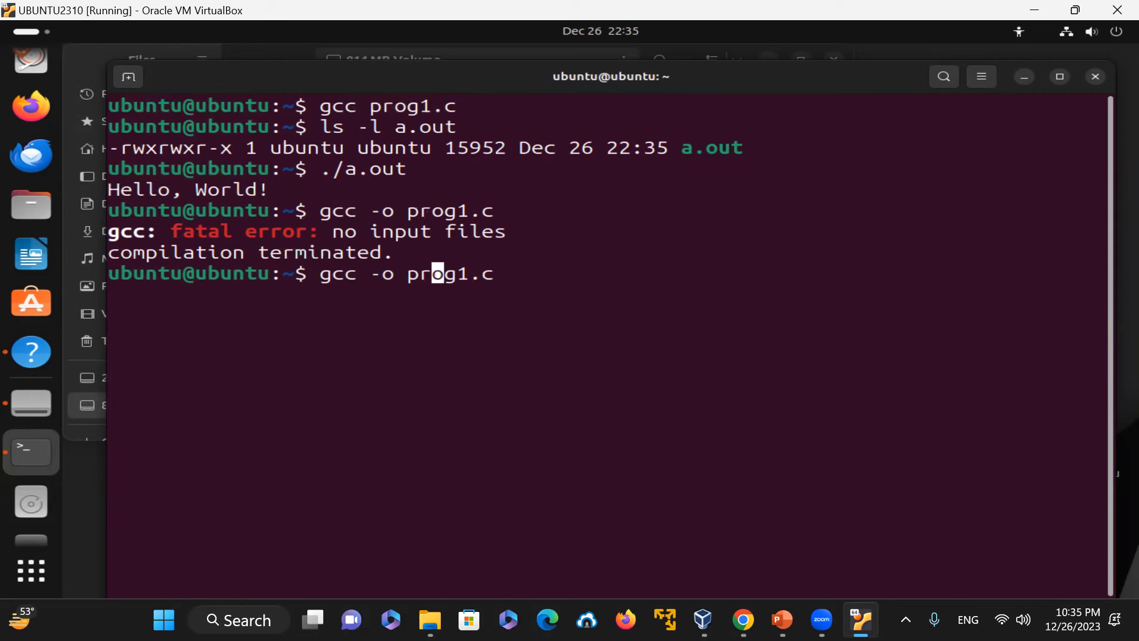
pyautogui.write('prog1')
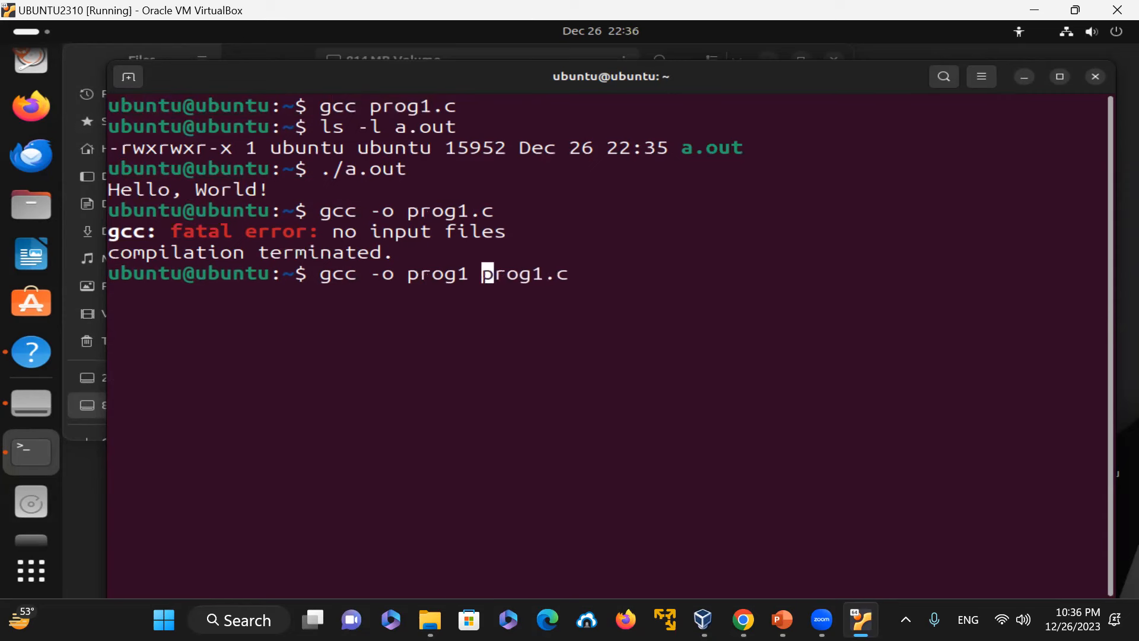
pyautogui.press('Return')
# Step: Check prog1's file type with file prog1 and run it with ./prog1
pyautogui.write('file prog1')
pyautogui.press('Return')
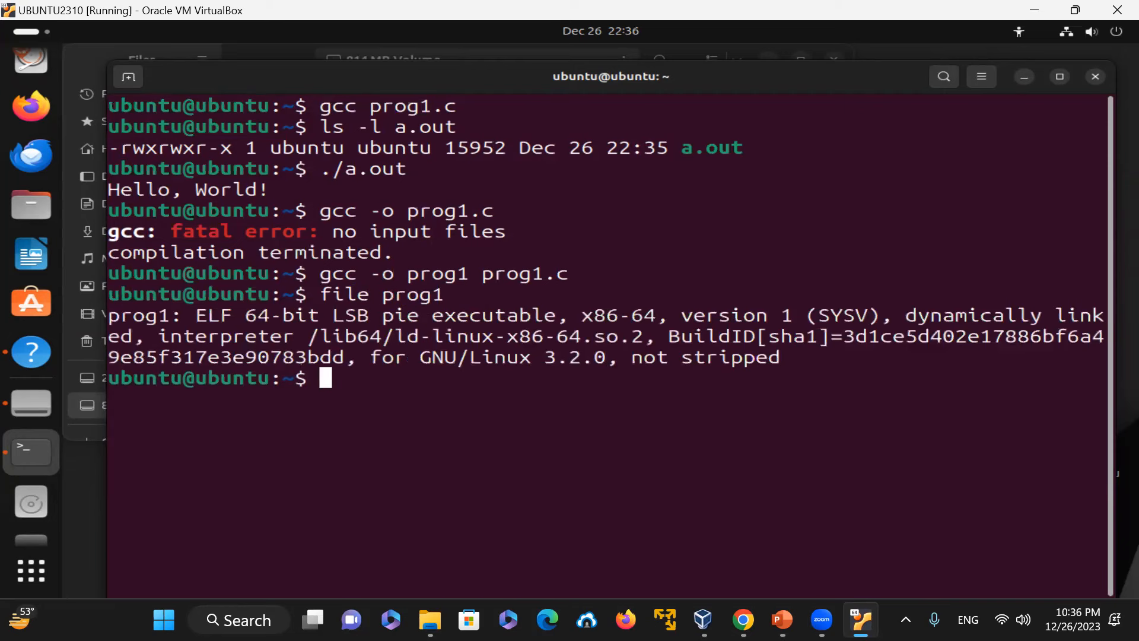
pyautogui.write('./prog1')
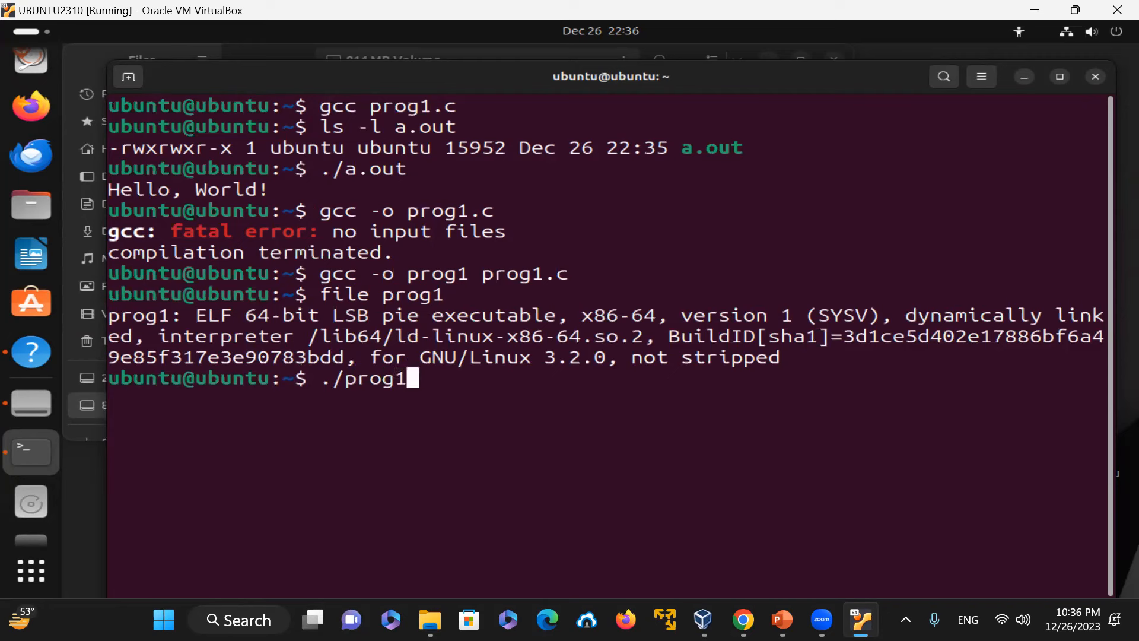
pyautogui.press('Return')
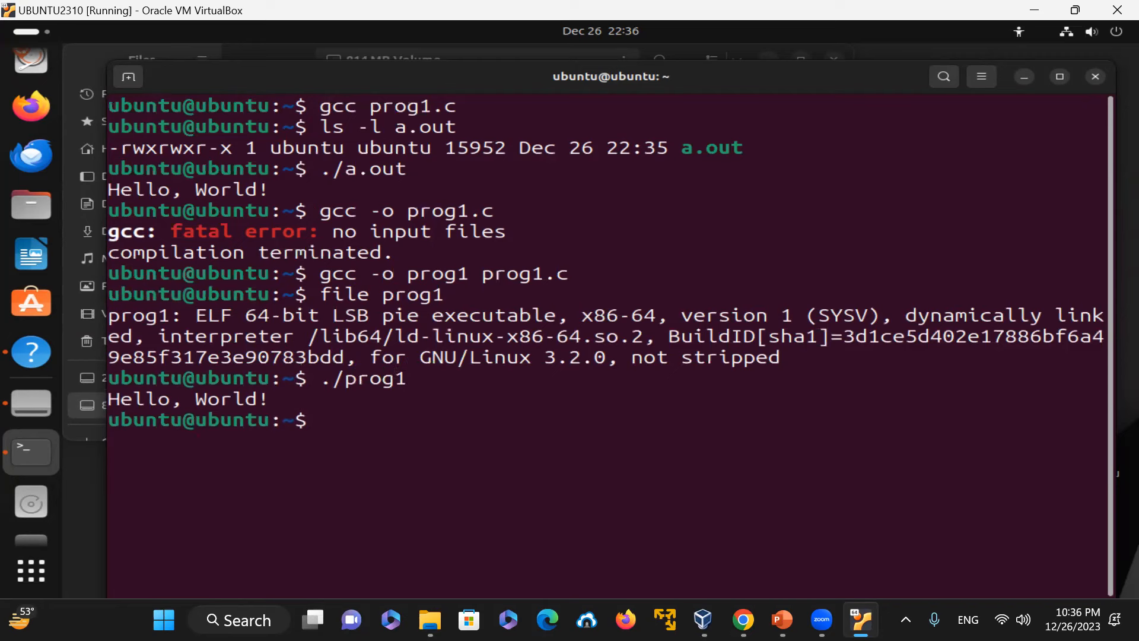
# Step: Compare prog1 and a.out with file prog1 a.out and diff prog1 a.out
pyautogui.write('file pro')
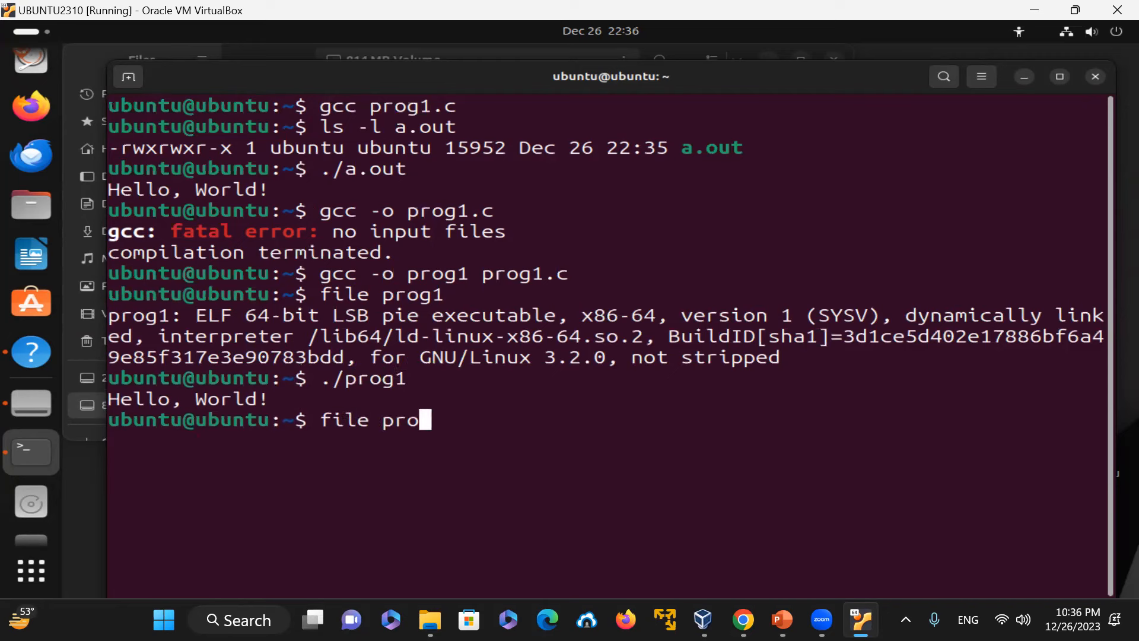
pyautogui.write('g1 a.out')
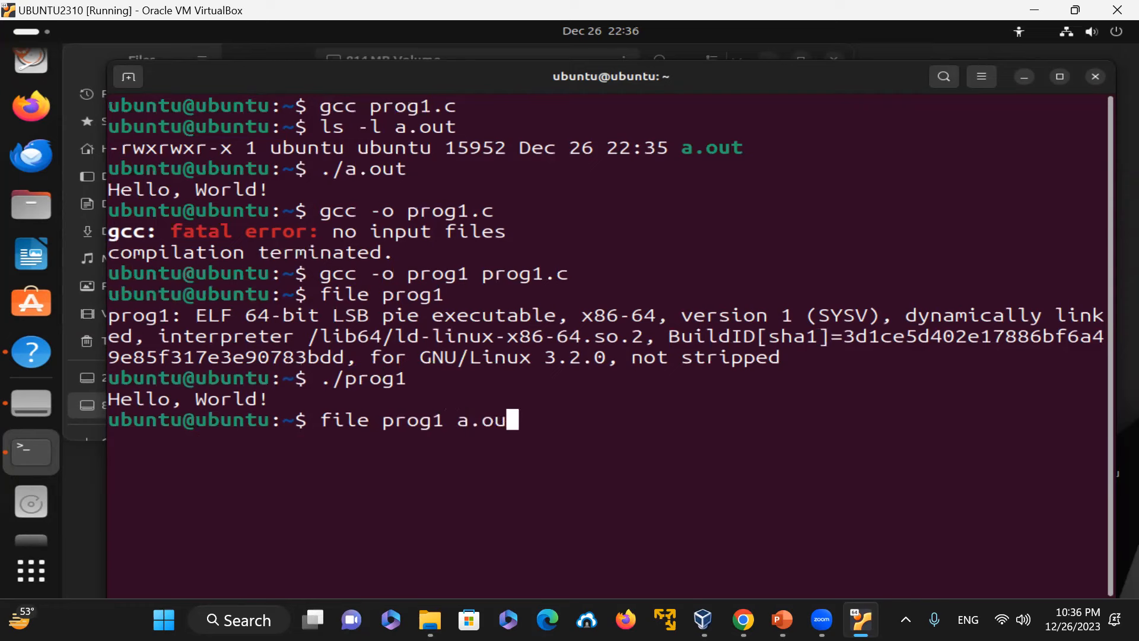
pyautogui.press('Return')
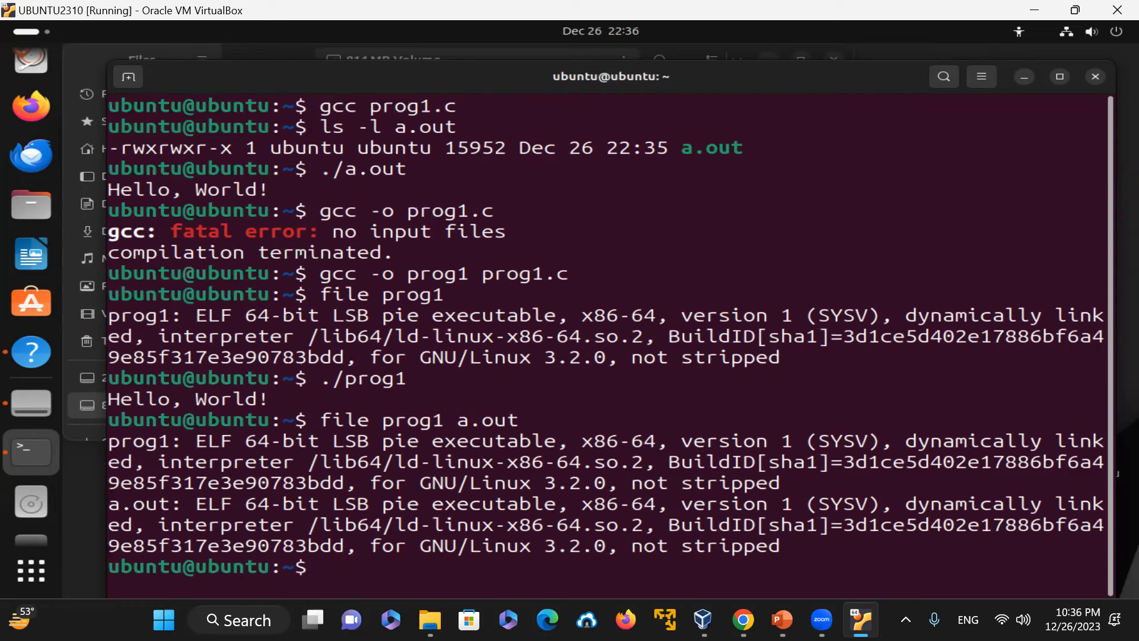
pyautogui.write('diff pr')
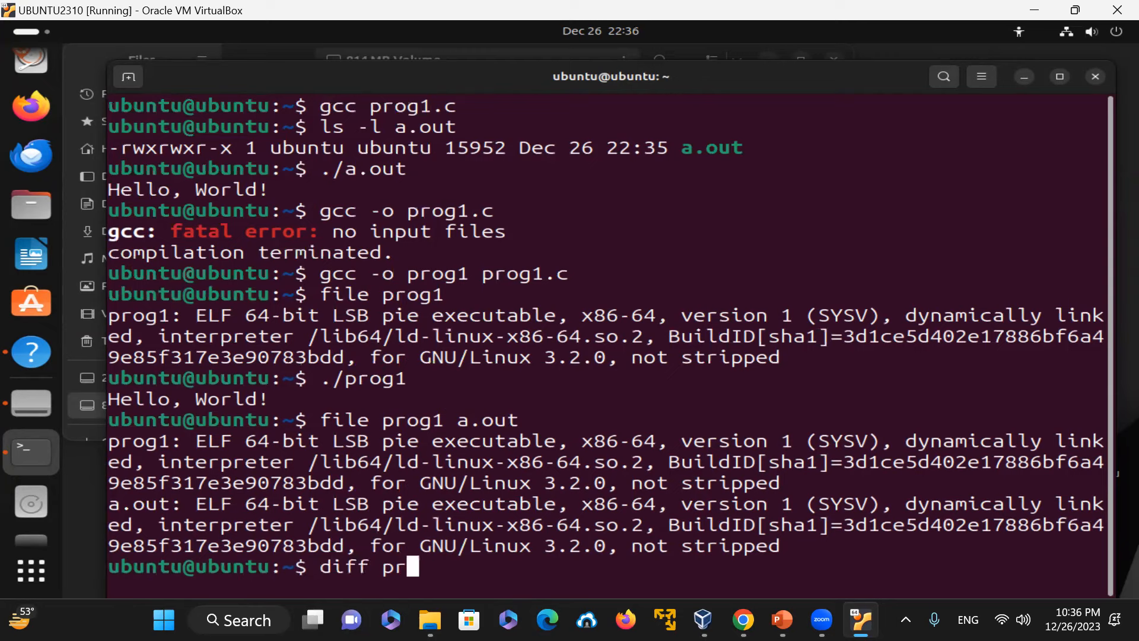
pyautogui.write('og1 a.out')
pyautogui.press('Return')
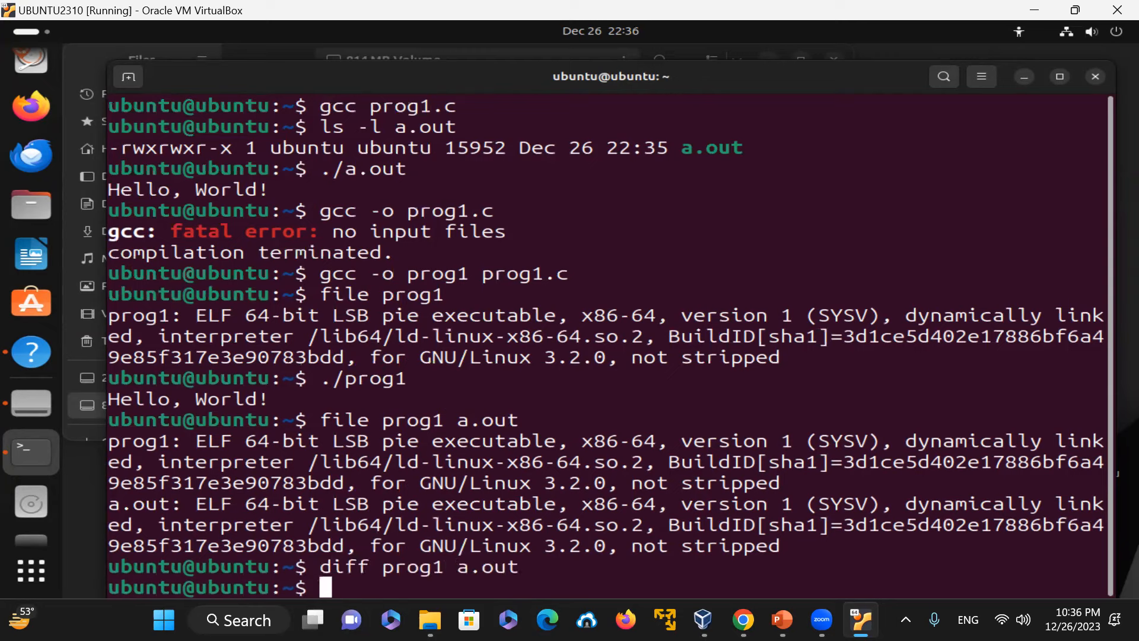
# Step: Print the last command's exit status with echo $? and clear the terminal
pyautogui.write('echo ')
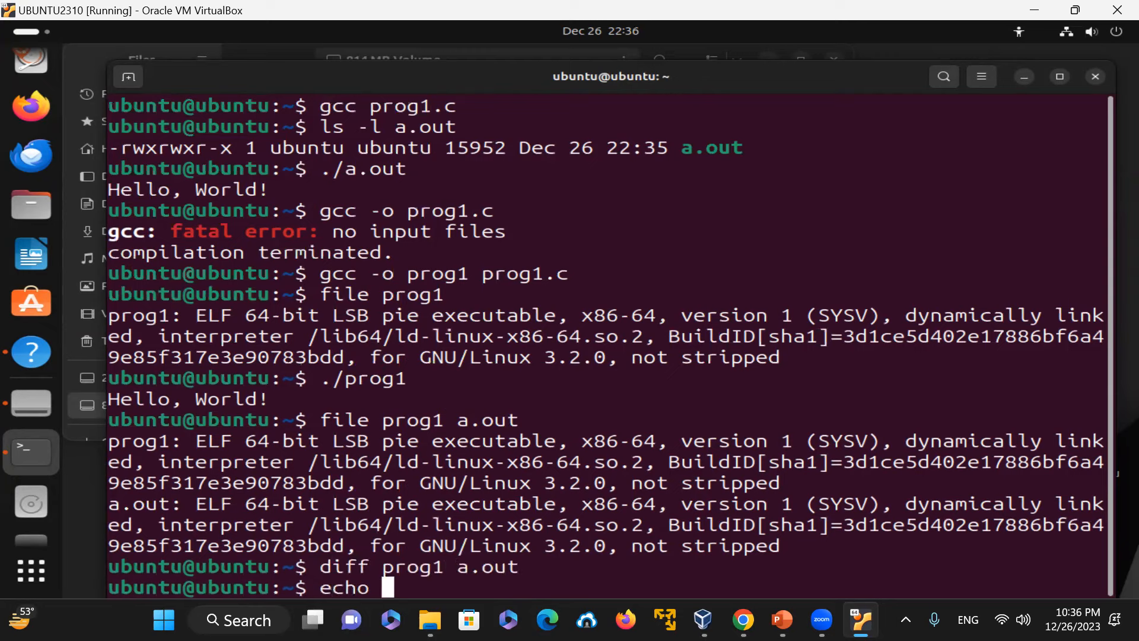
pyautogui.write('$?')
pyautogui.press('Return')
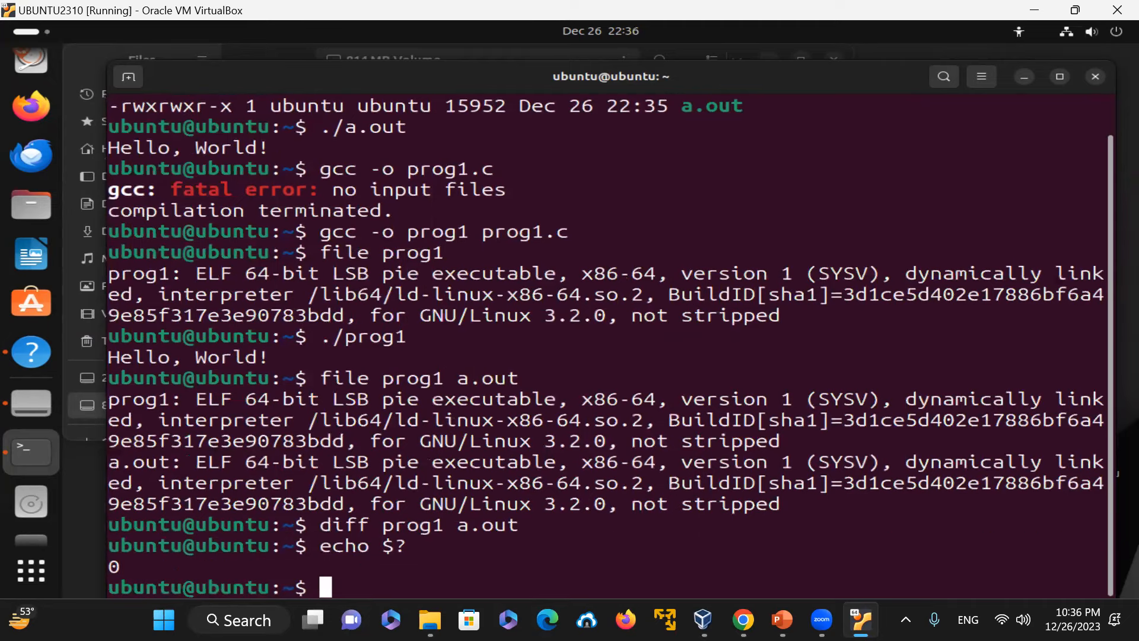
pyautogui.write('clear')
pyautogui.press('Return')
# Step: Start the python3 interpreter, run print("Hello, World\n"), and leave it with exit()
pyautogui.write('pyth')
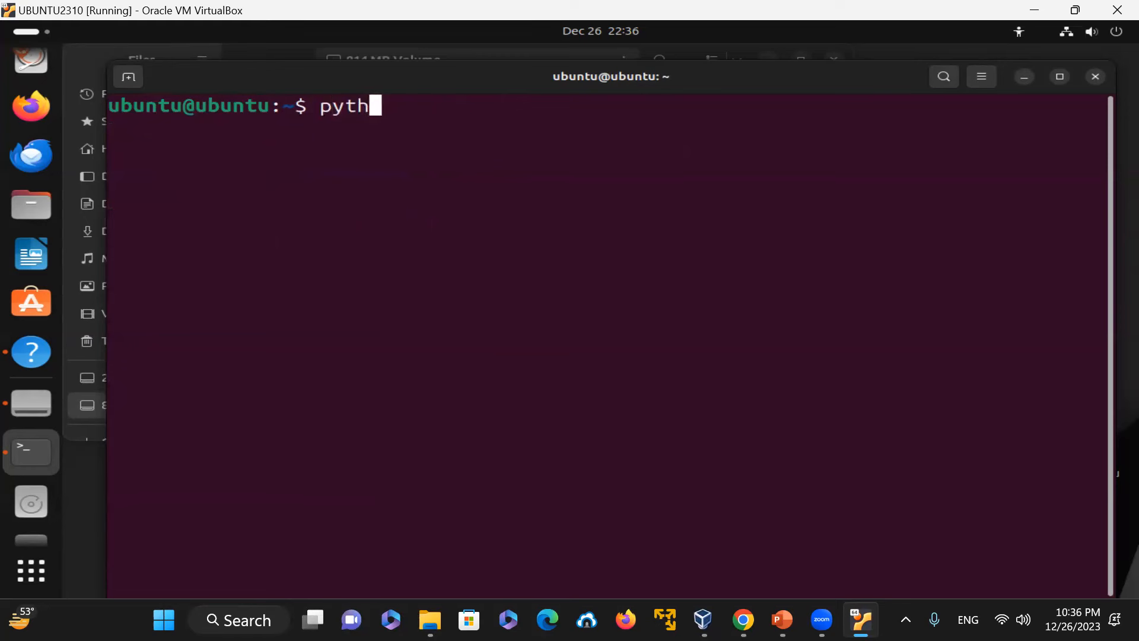
pyautogui.write('on3')
pyautogui.press('Return')
pyautogui.write('print(')
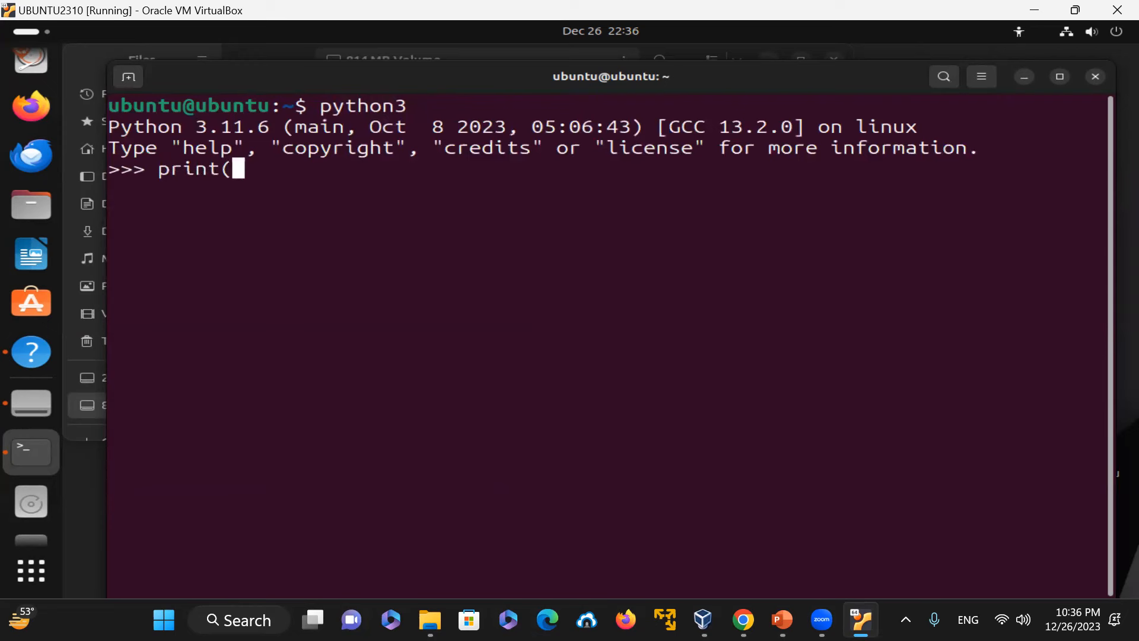
pyautogui.write('"Hello,')
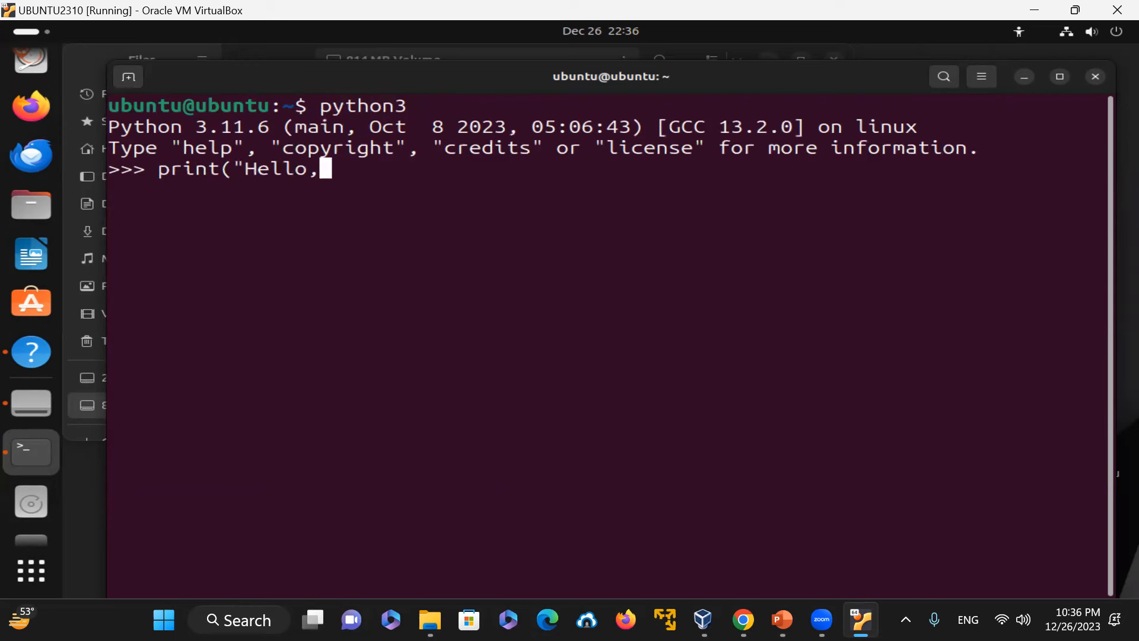
pyautogui.write(' World')
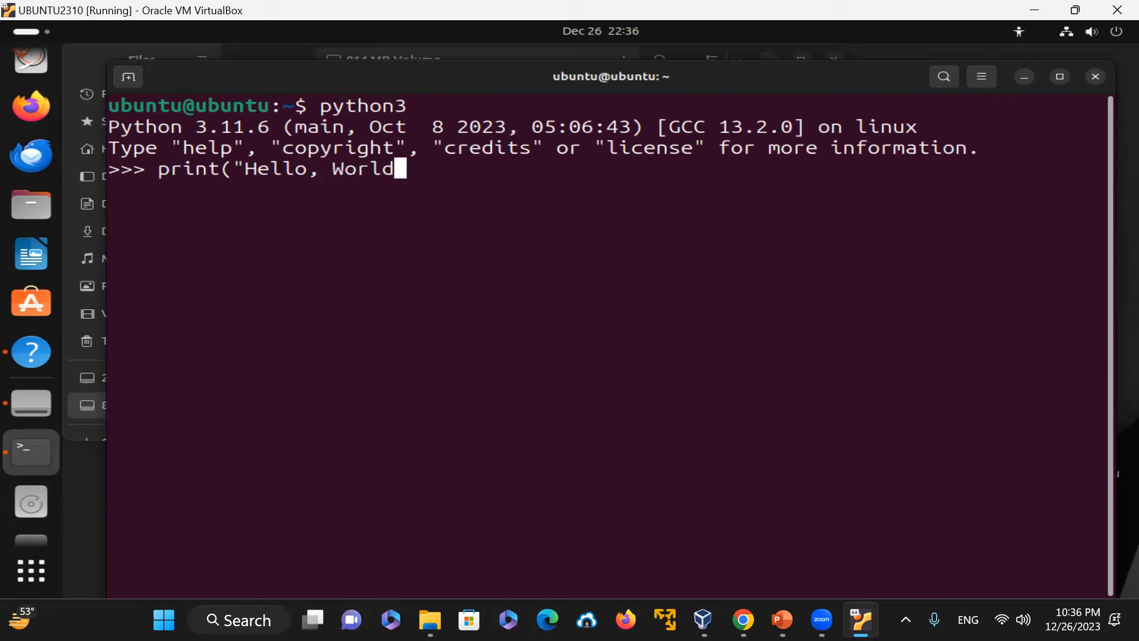
pyautogui.write('\\n"')
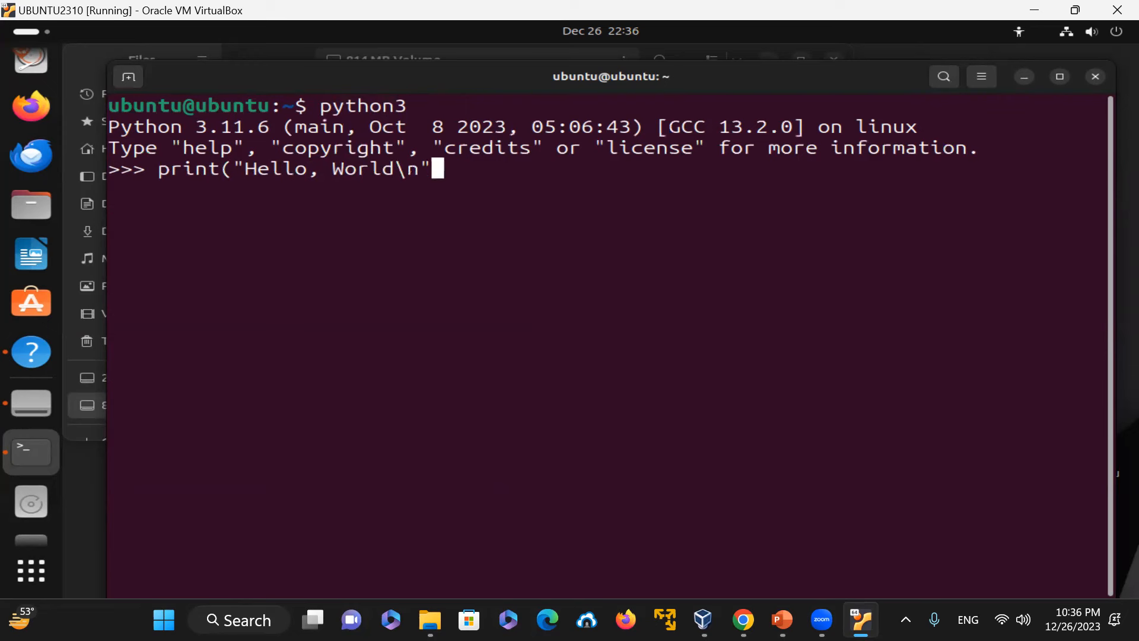
pyautogui.write(')')
pyautogui.press('Return')
pyautogui.write('exit()')
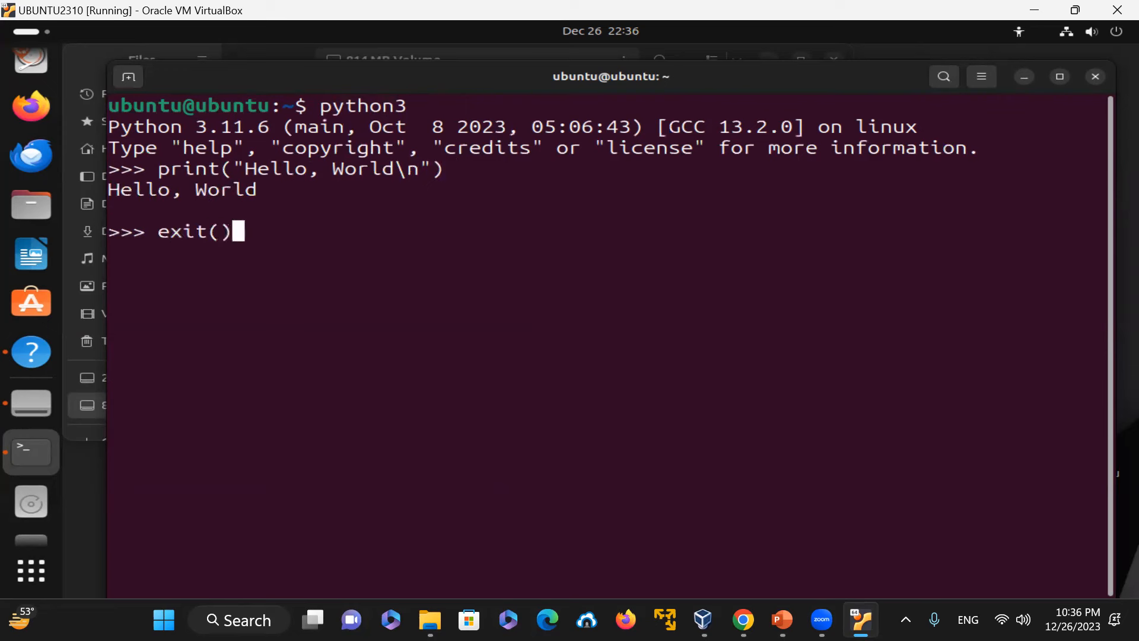
pyautogui.press('Return')
# Step: Run python3 -c "print('Hello, World')" directly from the shell
pyautogui.write('pyth')
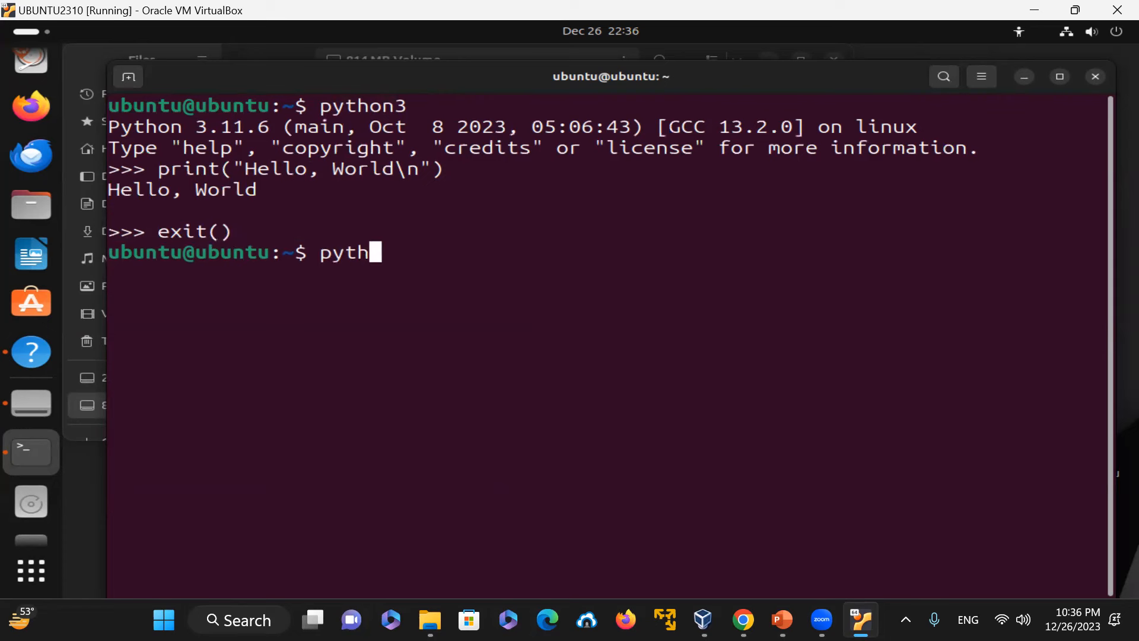
pyautogui.write('on3 -c')
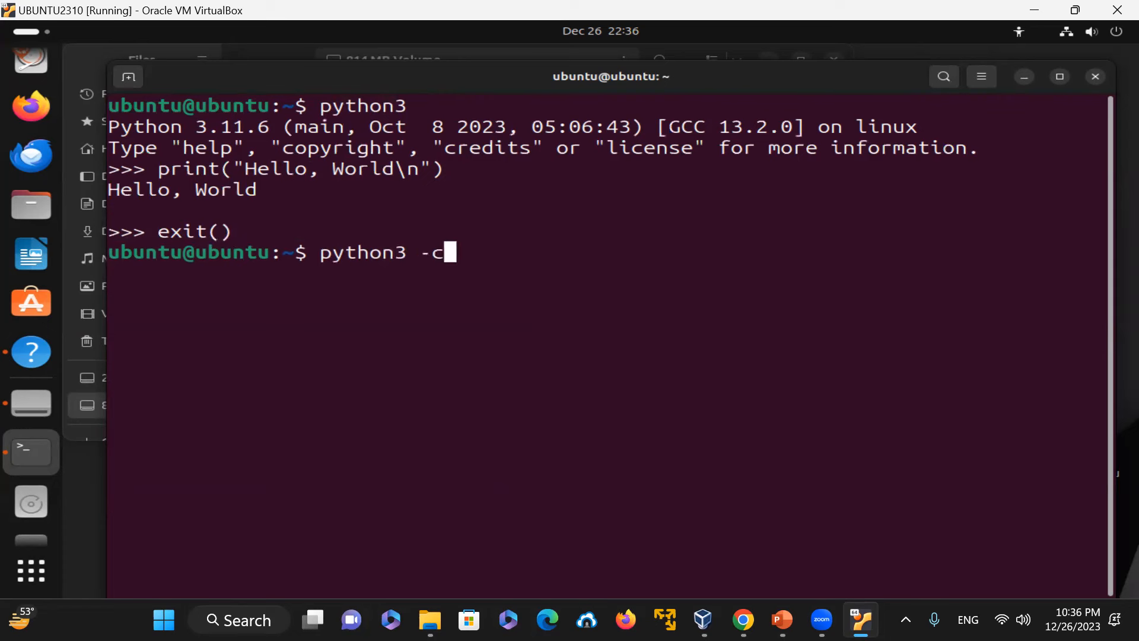
pyautogui.write(' "print')
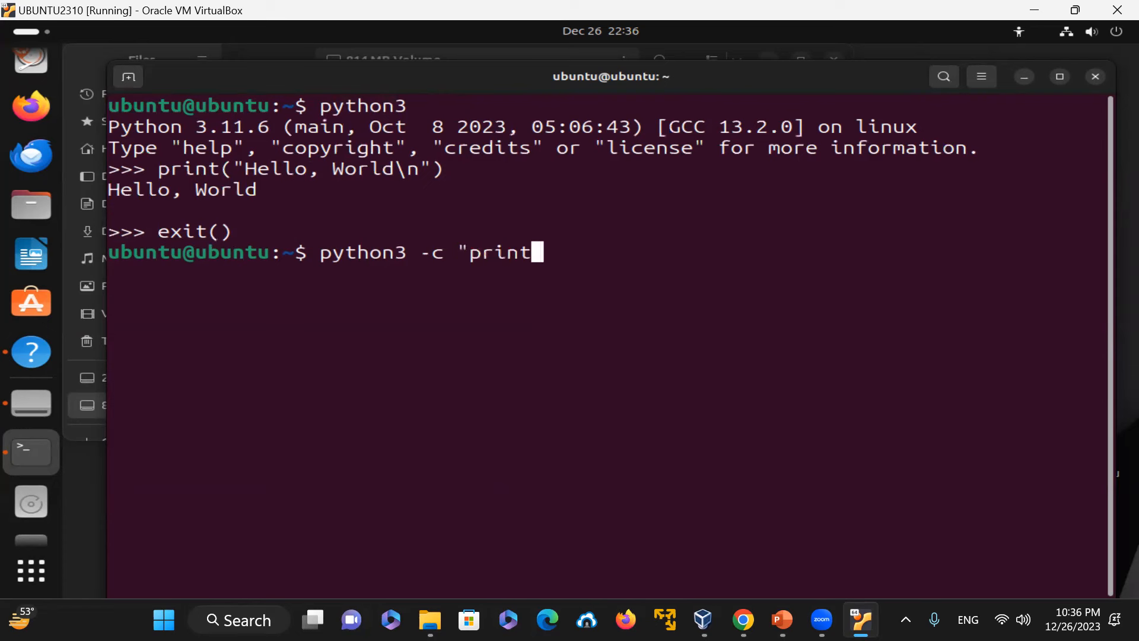
pyautogui.write(" '(print")
pyautogui.press('BackSpace')
pyautogui.press('BackSpace')
pyautogui.press('BackSpace')
pyautogui.press('BackSpace')
pyautogui.press('BackSpace')
pyautogui.press('BackSpace')
pyautogui.press('BackSpace')
pyautogui.press('BackSpace')
pyautogui.write("('")
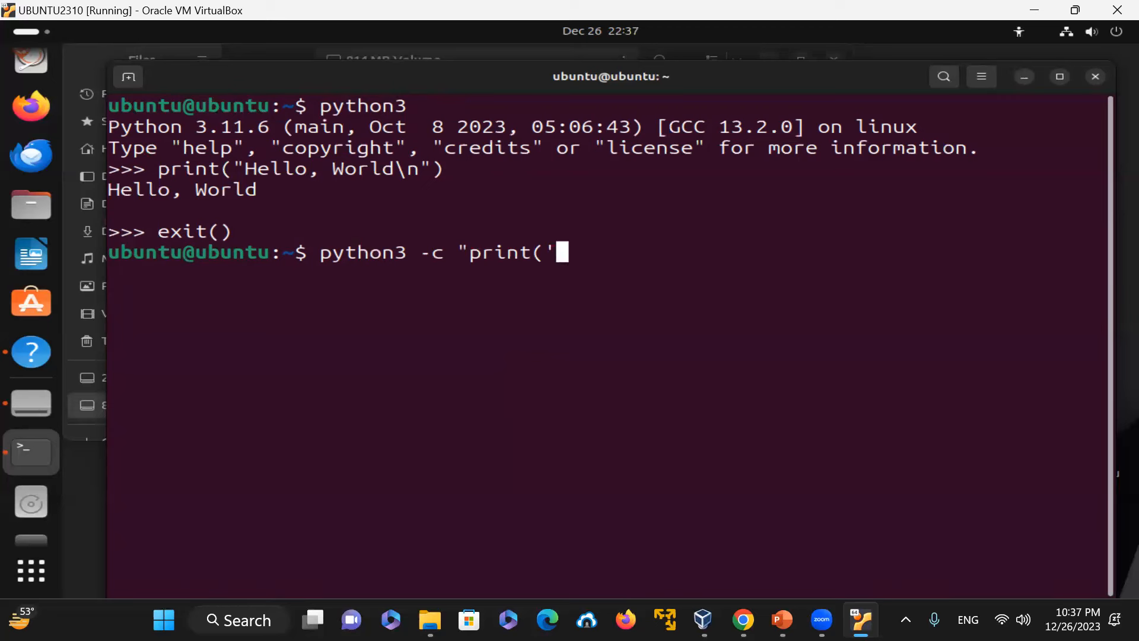
pyautogui.write('Hello, Wo')
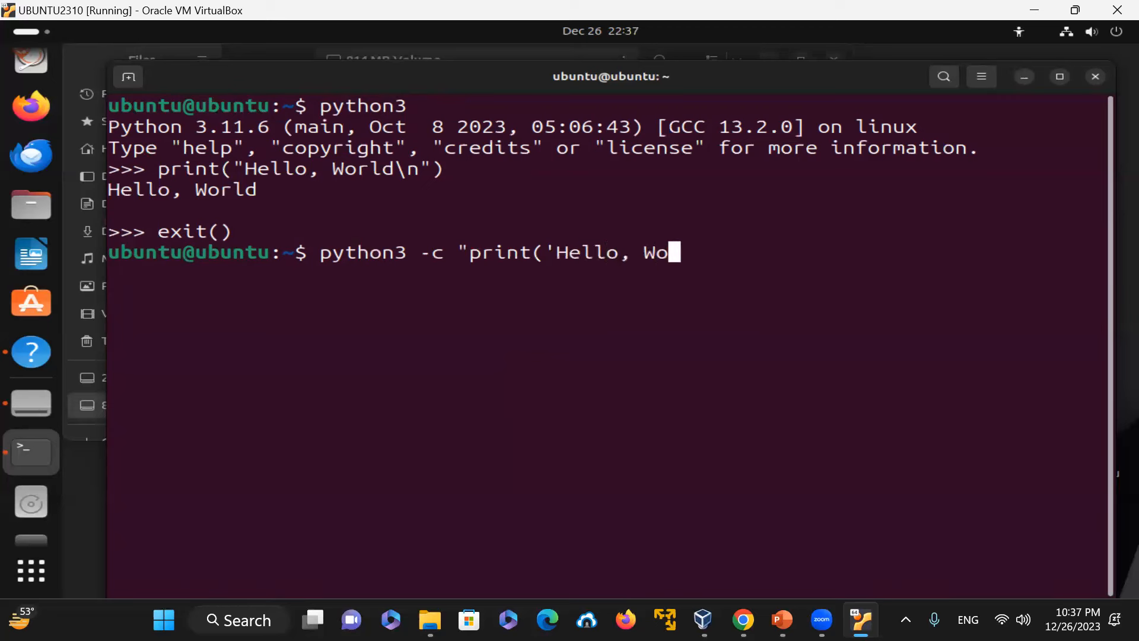
pyautogui.write("rld')")
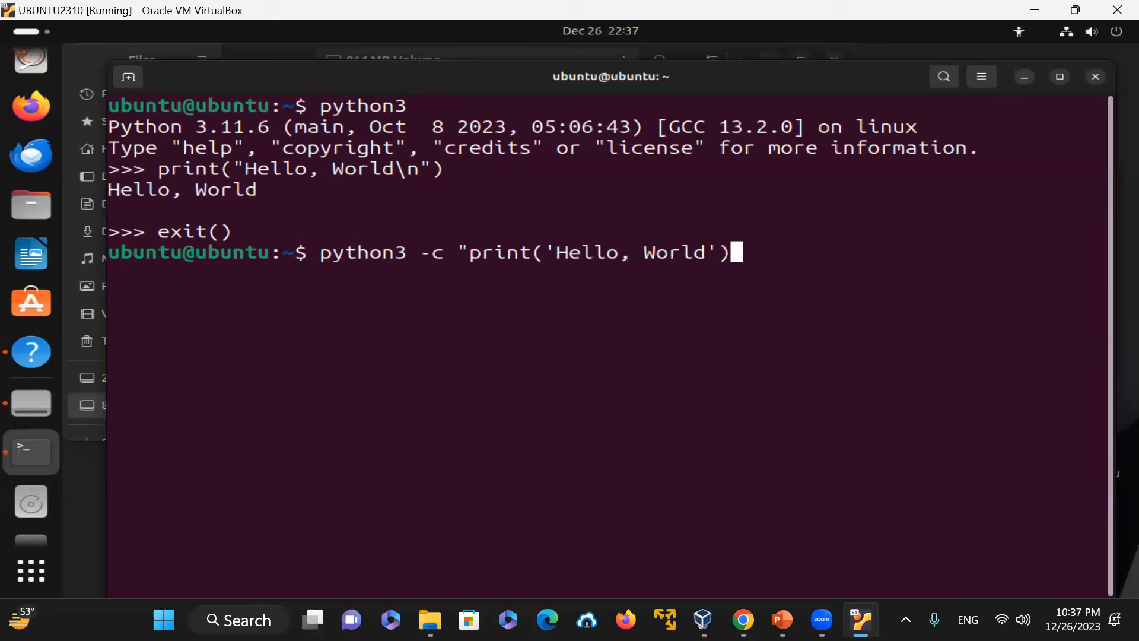
pyautogui.write('"')
pyautogui.press('Return')
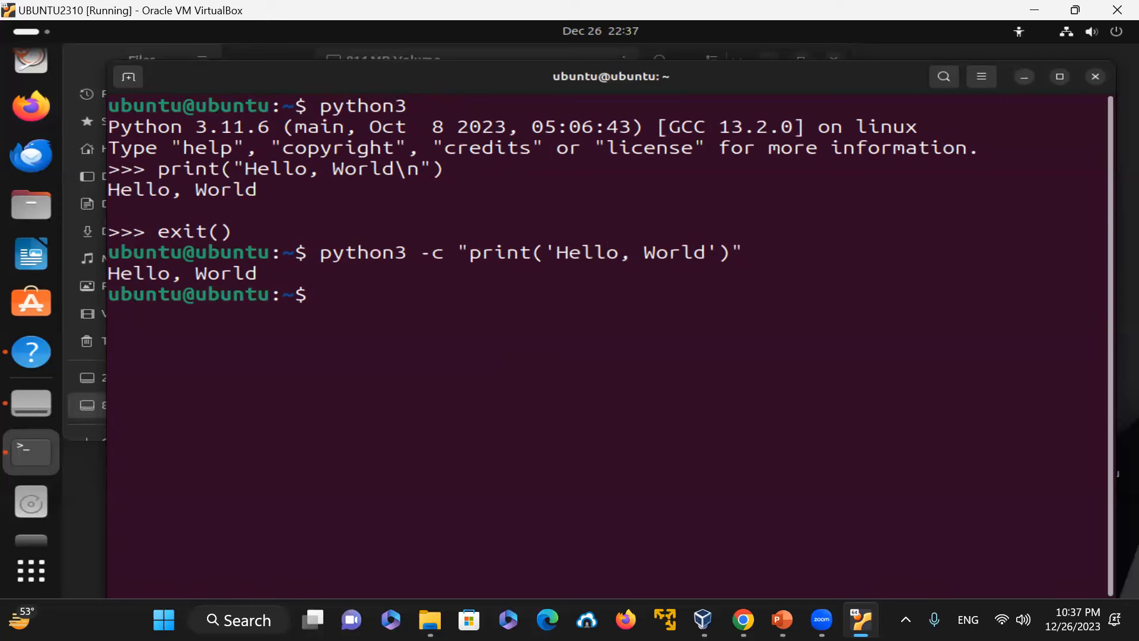
# Step: Try to run python3 -c "for num in range(10); print(num)" by editing the previous command
pyautogui.press('Up')
pyautogui.press('Left')
pyautogui.press('BackSpace')
pyautogui.press('BackSpace')
pyautogui.press('BackSpace')
pyautogui.press('BackSpace')
pyautogui.press('BackSpace')
pyautogui.press('BackSpace')
pyautogui.press('BackSpace')
pyautogui.press('BackSpace')
pyautogui.press('BackSpace')
pyautogui.press('BackSpace')
pyautogui.press('BackSpace')
pyautogui.press('BackSpace')
pyautogui.press('BackSpace')
pyautogui.press('BackSpace')
pyautogui.press('BackSpace')
pyautogui.press('BackSpace')
pyautogui.press('BackSpace')
pyautogui.press('BackSpace')
pyautogui.press('BackSpace')
pyautogui.press('BackSpace')
pyautogui.press('BackSpace')
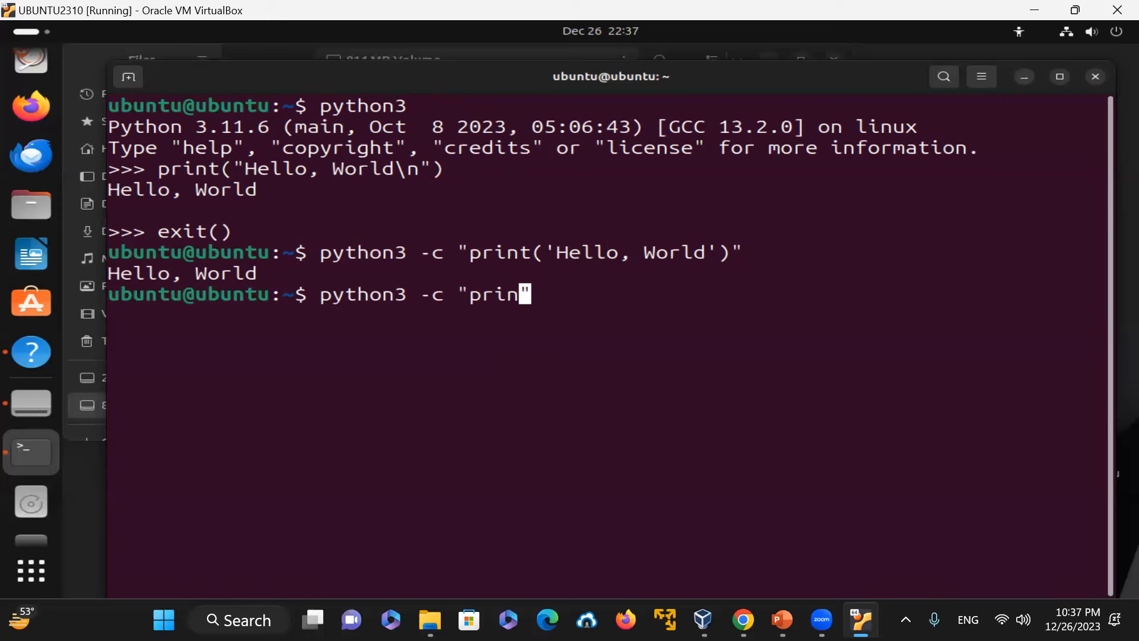
pyautogui.write('for ')
pyautogui.write('num in ')
pyautogui.write('range')
pyautogui.write('(10')
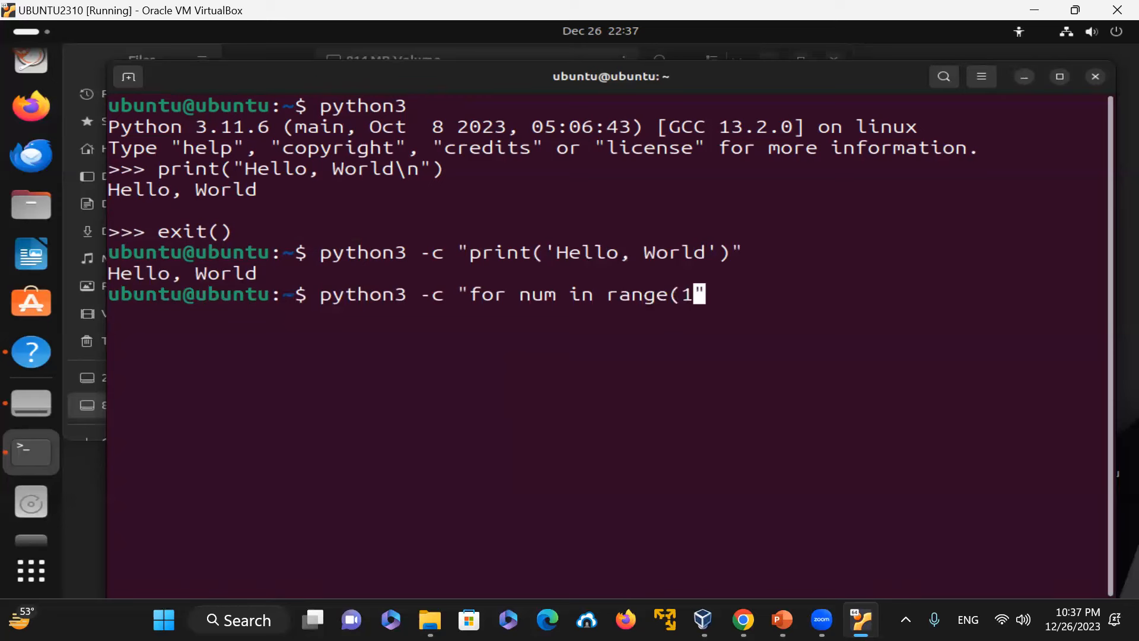
pyautogui.write(')')
pyautogui.write('; print')
pyautogui.write(' num')
pyautogui.press('BackSpace')
pyautogui.press('BackSpace')
pyautogui.press('BackSpace')
pyautogui.press('BackSpace')
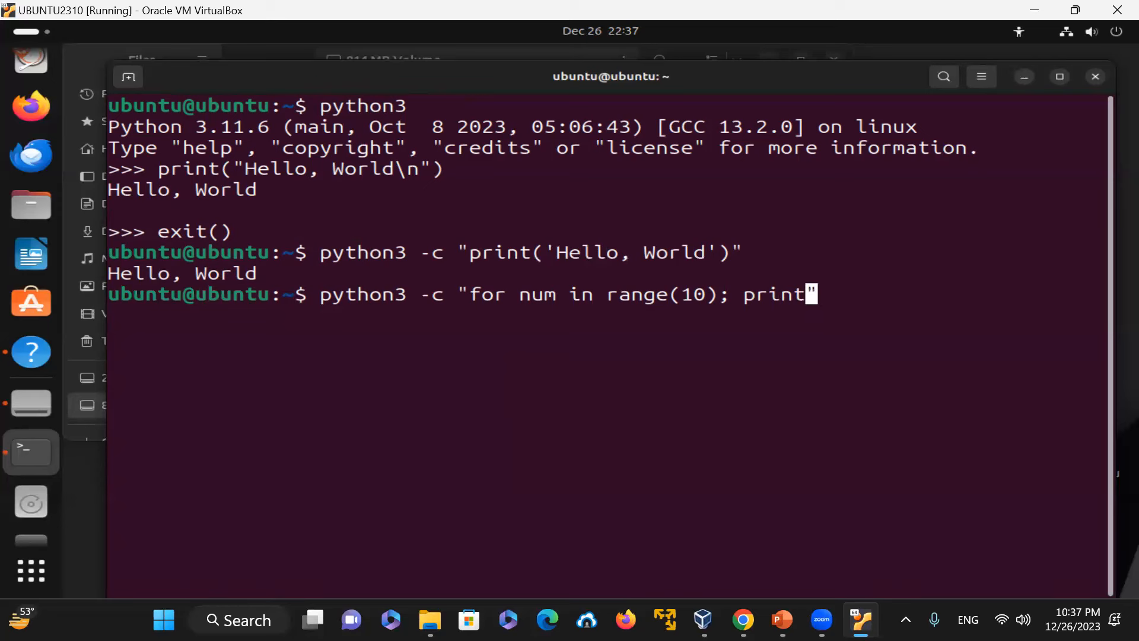
pyautogui.write('(num)')
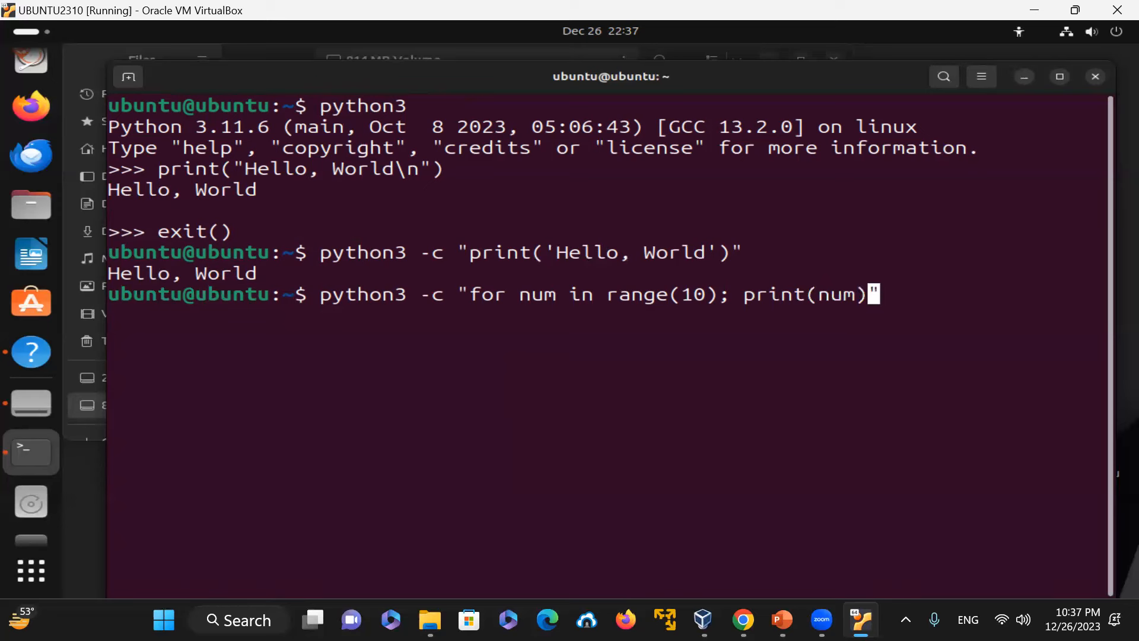
pyautogui.press('Return')
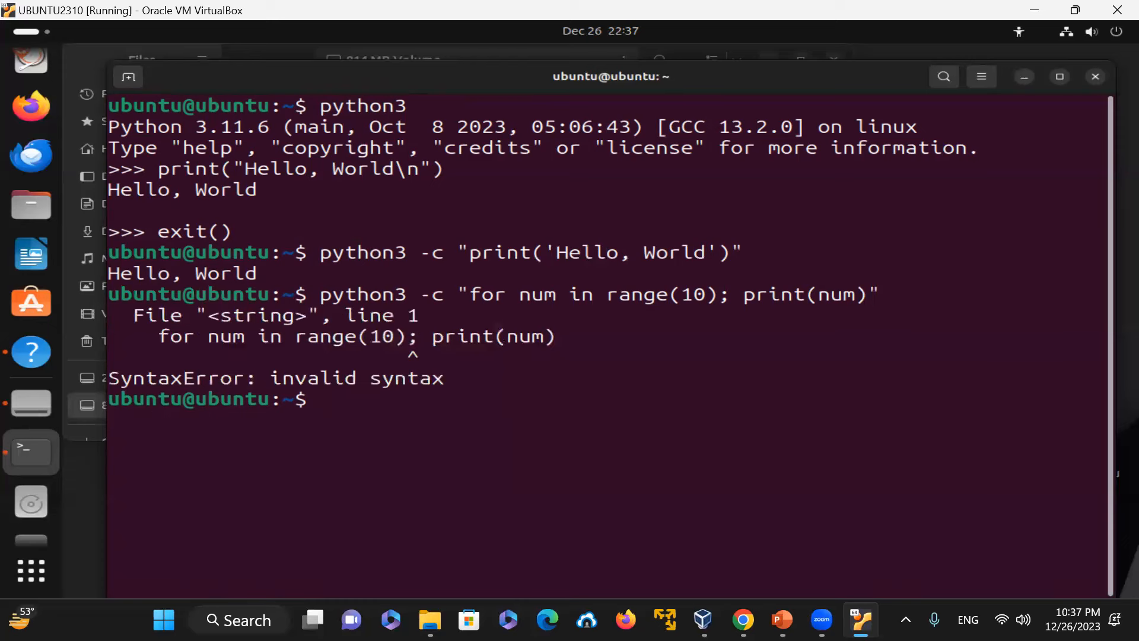
# Step: Try the loop again with the semicolon removed: python3 -c "for num in range(10) print(num)"
pyautogui.press('Up')
pyautogui.press('Left')
pyautogui.press('Left')
pyautogui.press('Left')
pyautogui.press('Left')
pyautogui.press('Left')
pyautogui.press('Left')
pyautogui.press('Left')
pyautogui.press('Left')
pyautogui.press('Left')
pyautogui.press('Left')
pyautogui.press('Left')
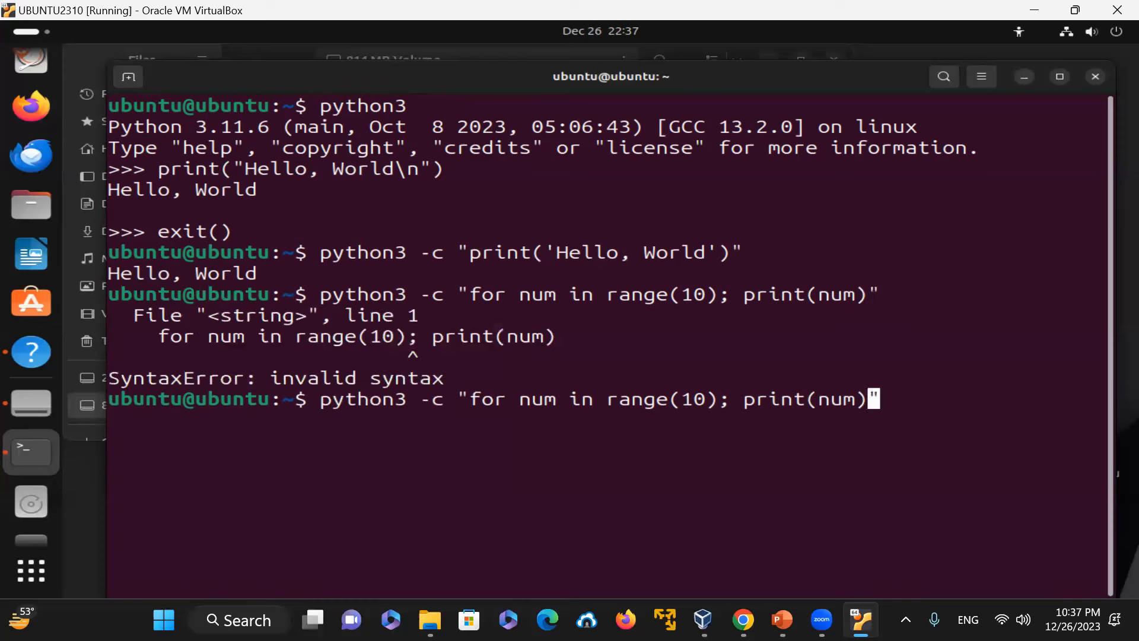
pyautogui.press('BackSpace')
pyautogui.press('BackSpace')
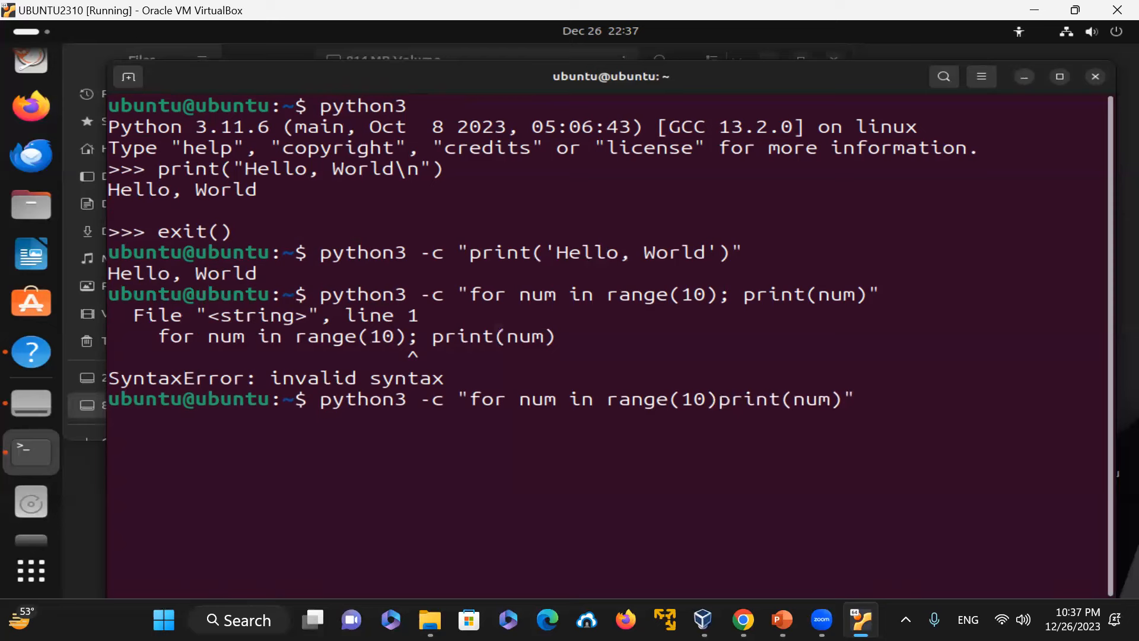
pyautogui.press('Return')
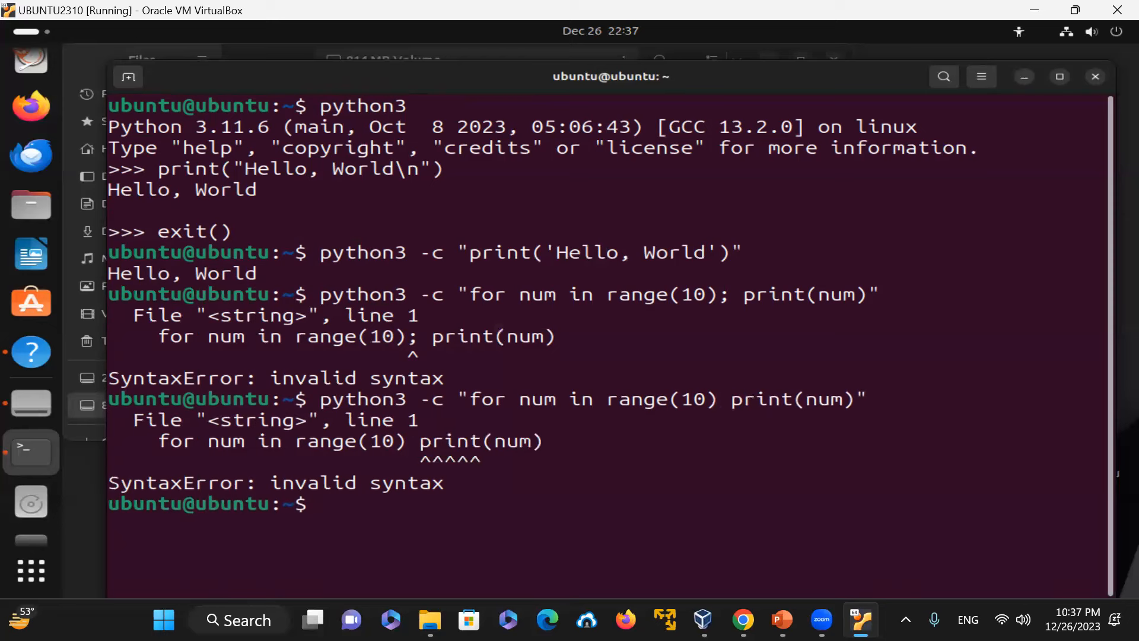
# Step: Try the loop again with a backslash inserted before print(num)
pyautogui.press('Up')
pyautogui.press('Left')
pyautogui.press('Left')
pyautogui.press('Left')
pyautogui.press('Left')
pyautogui.press('Left')
pyautogui.press('Left')
pyautogui.press('Left')
pyautogui.press('Left')
pyautogui.press('Left')
pyautogui.press('Left')
pyautogui.press('Left')
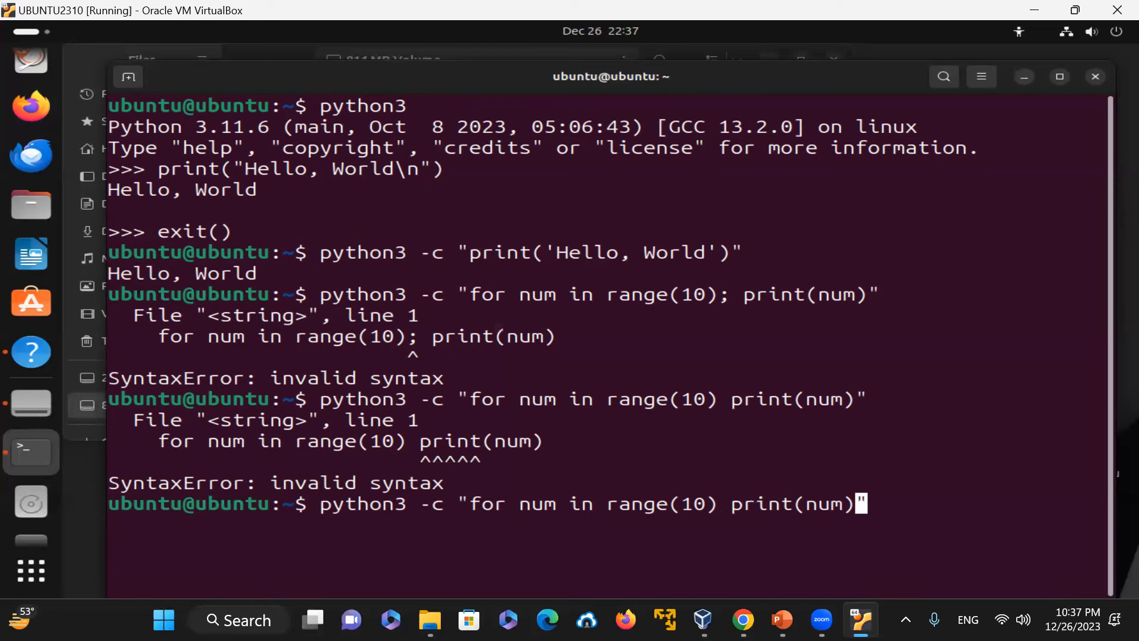
pyautogui.write('\\')
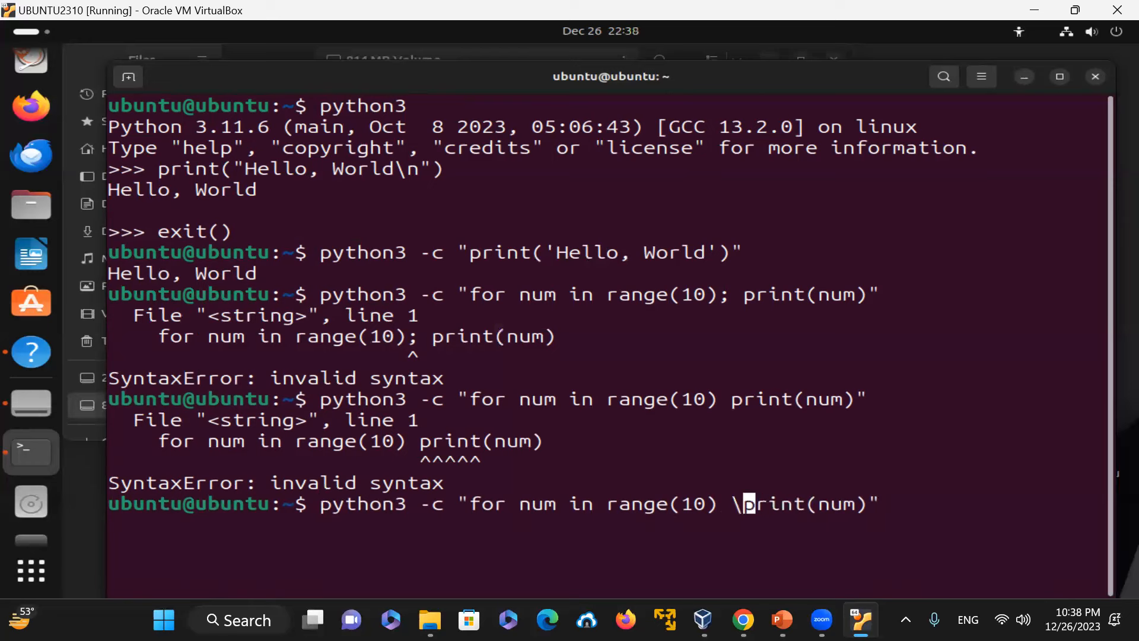
pyautogui.press('Return')
# Step: Rerun the backslash version of the loop command and clear the terminal
pyautogui.press('Up')
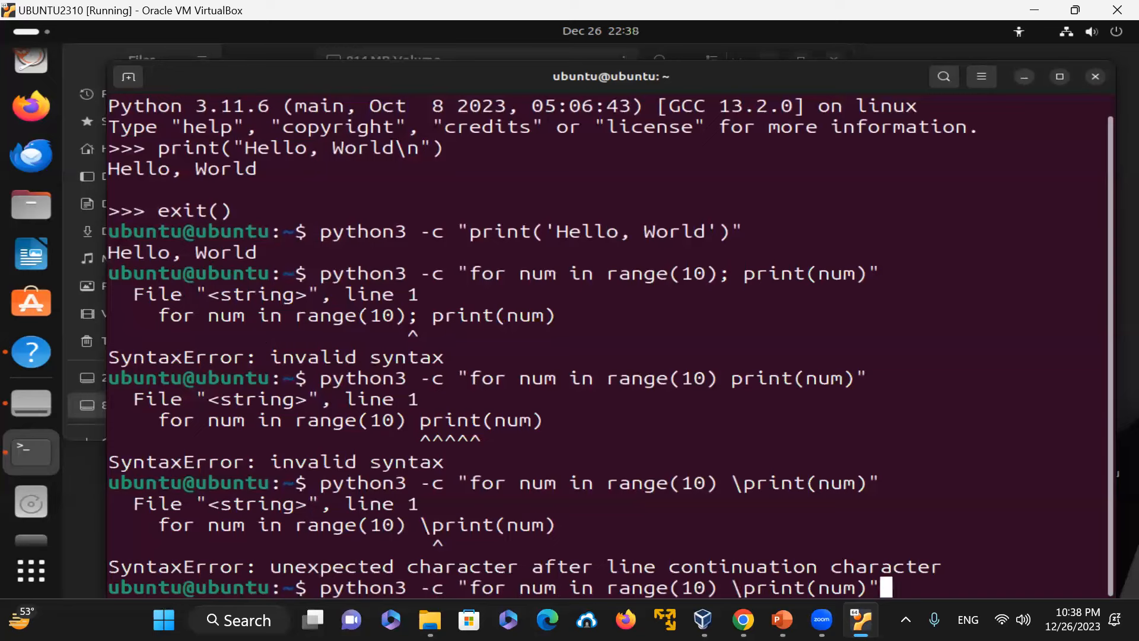
pyautogui.press('Return')
pyautogui.write('clear')
pyautogui.press('Return')
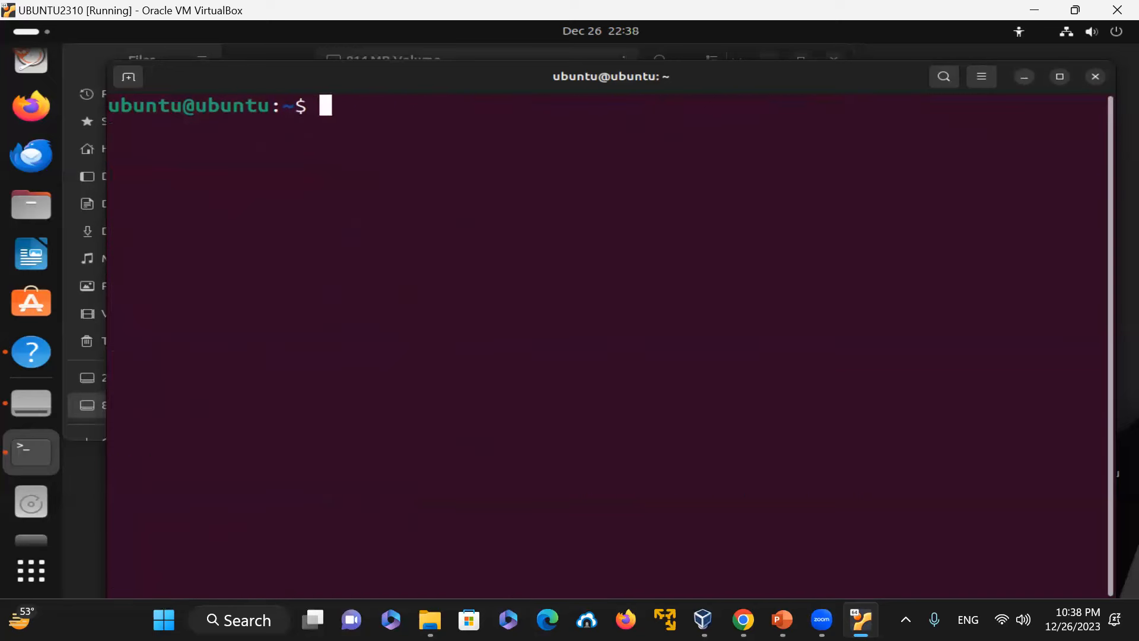
# Step: Recall the loop command without the backslash and delete back to "for num in range(10)"
pyautogui.press('Up')
pyautogui.press('Up')
pyautogui.press('Up')
pyautogui.press('BackSpace')
pyautogui.press('BackSpace')
pyautogui.press('BackSpace')
pyautogui.press('BackSpace')
pyautogui.press('BackSpace')
pyautogui.press('BackSpace')
pyautogui.press('BackSpace')
pyautogui.press('BackSpace')
pyautogui.press('BackSpace')
pyautogui.press('BackSpace')
pyautogui.press('BackSpace')
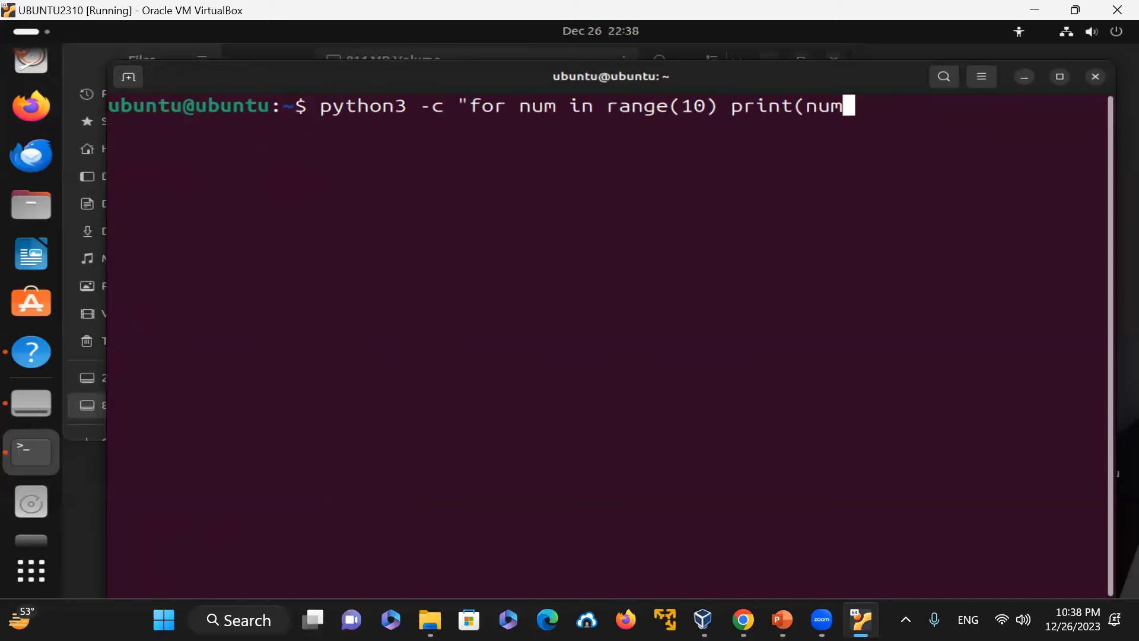
pyautogui.press('BackSpace')
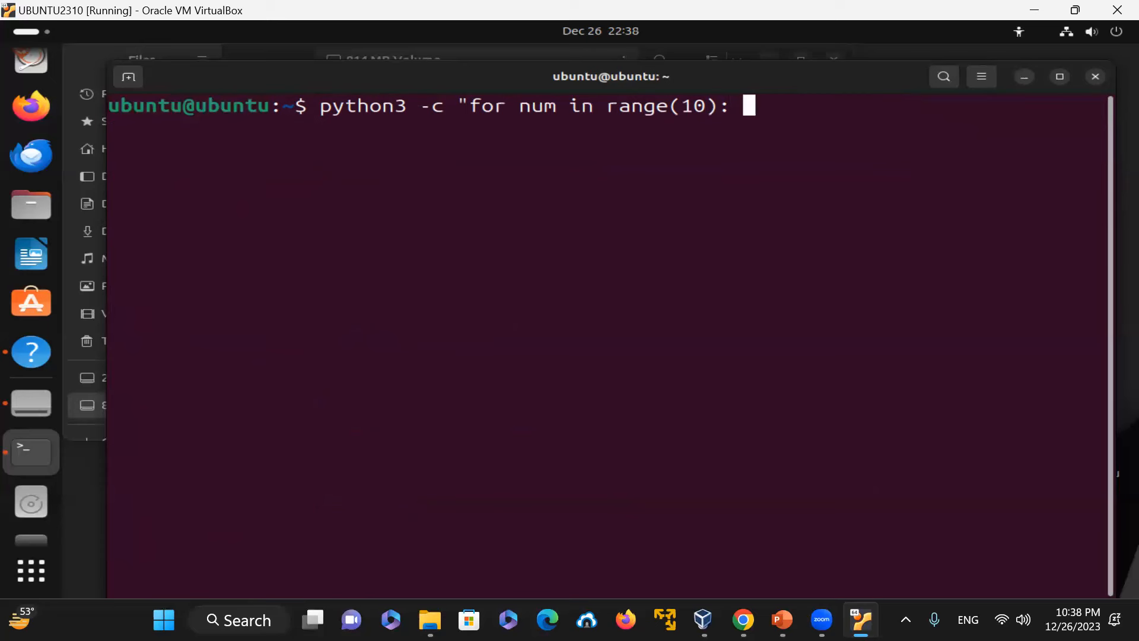
# Step: Complete the loop as python3 -c "for num in range(10): print(num)" and run it
pyautogui.write('print(num)')
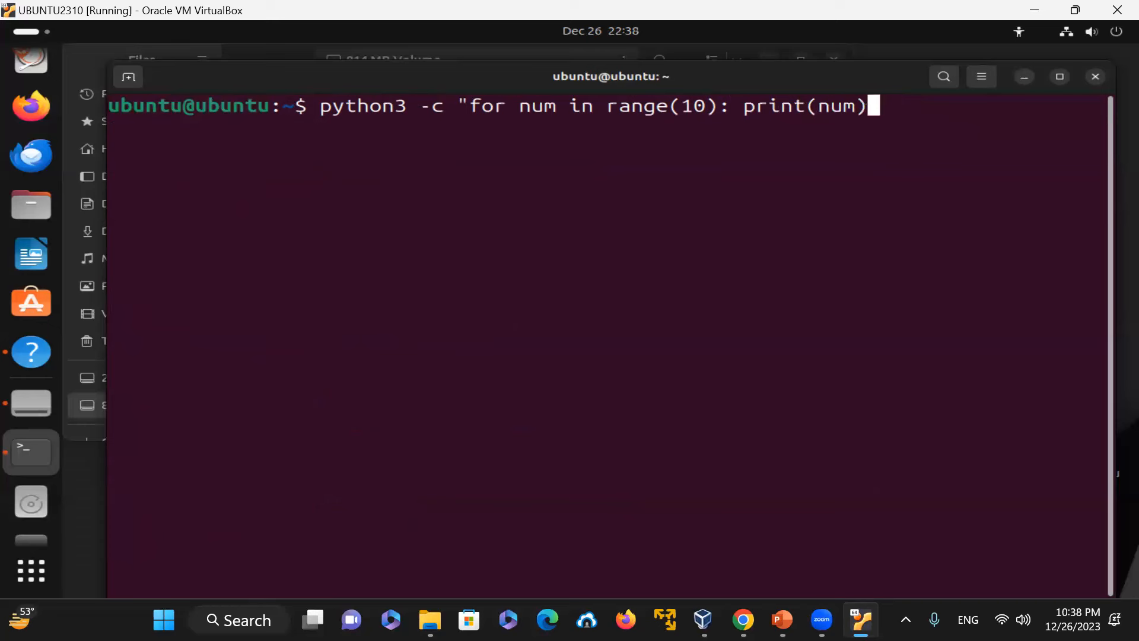
pyautogui.write('"')
pyautogui.press('Return')
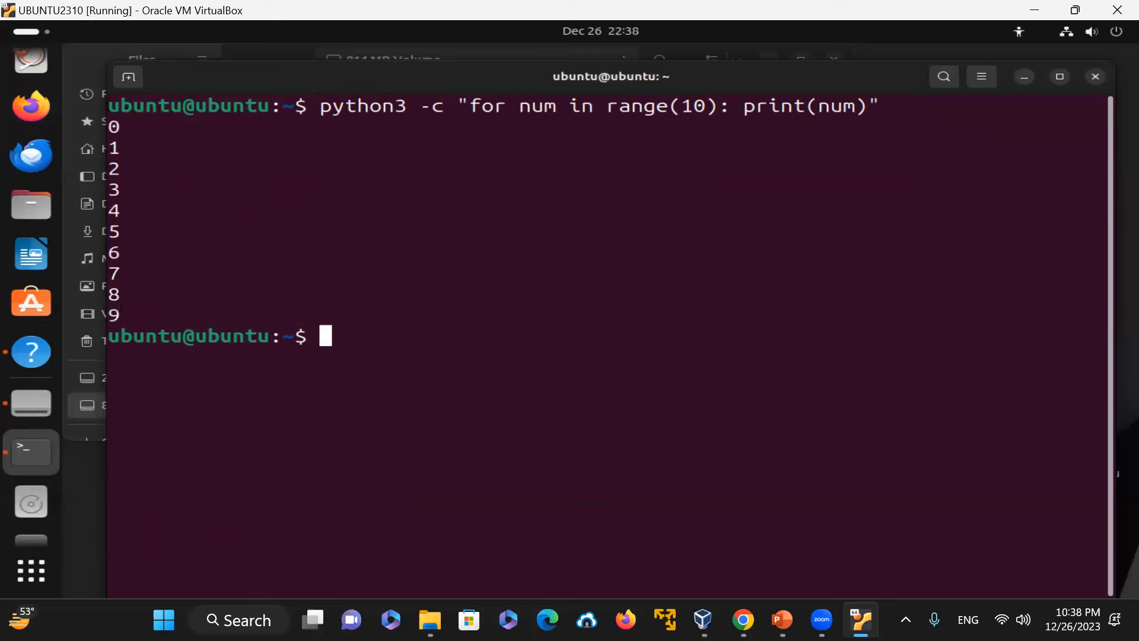
# Step: Try to start the Python interpreter with the plain python command
pyautogui.moveTo(716, 106); pyautogui.dragTo(734, 109)
pyautogui.click(728, 171)
pyautogui.write('python')
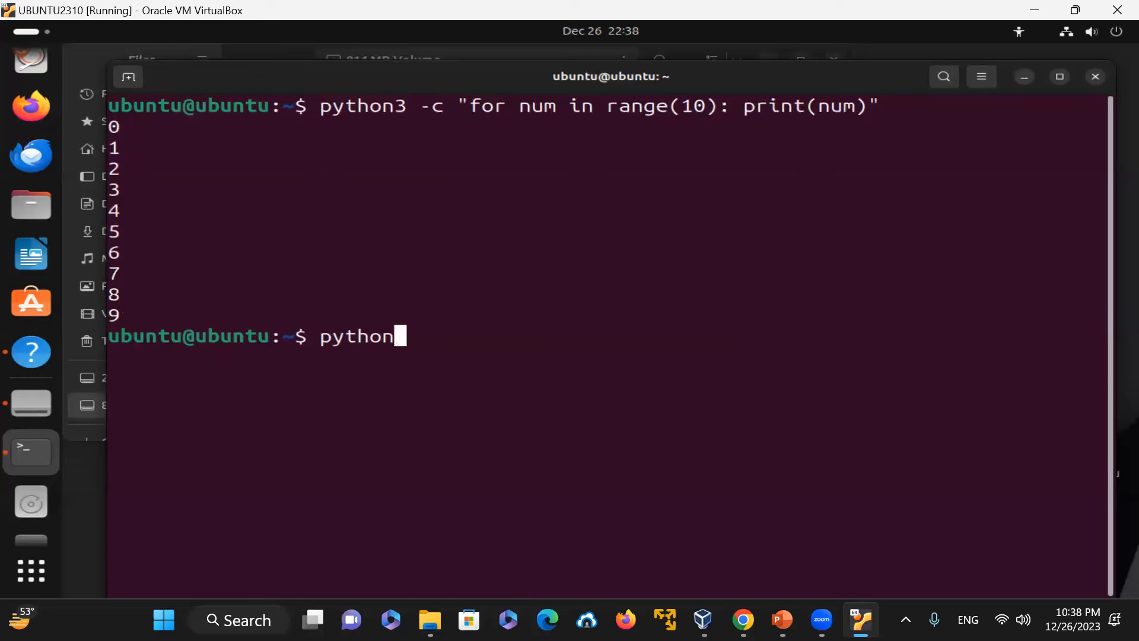
pyautogui.press('Return')
# Step: Start the python3 interactive interpreter and begin the loop for num in range(10,100,20):
pyautogui.write('python3')
pyautogui.press('Return')
pyautogui.write('for num in range(10,100,20):')
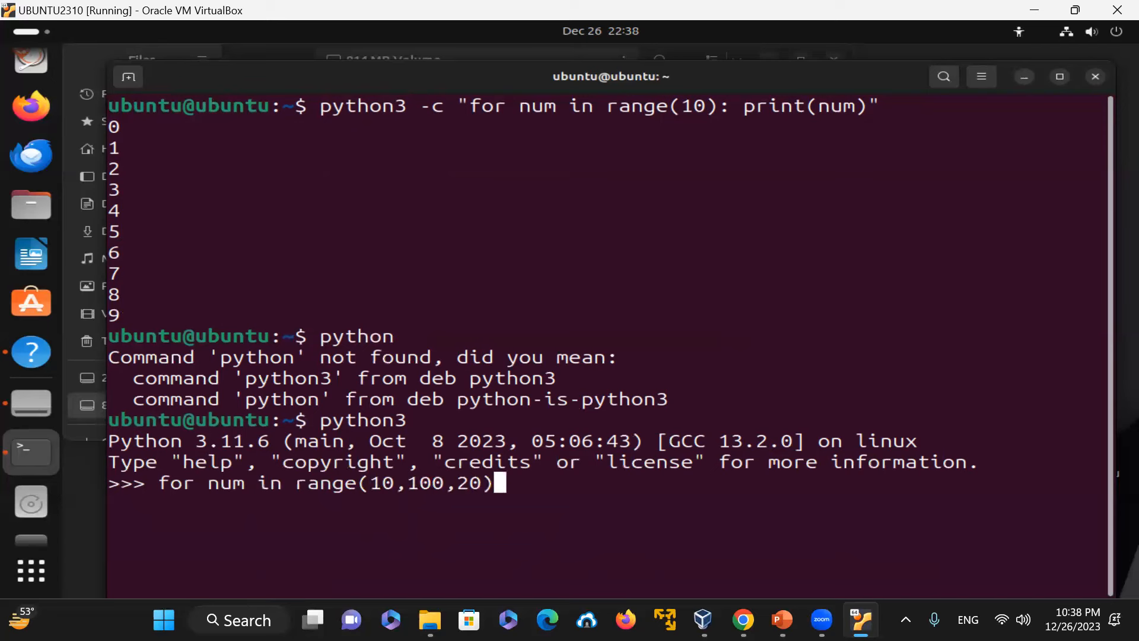
pyautogui.press('Return')
# Step: Add the loop body print(f'number is = {num}') and run the loop
pyautogui.write('print')
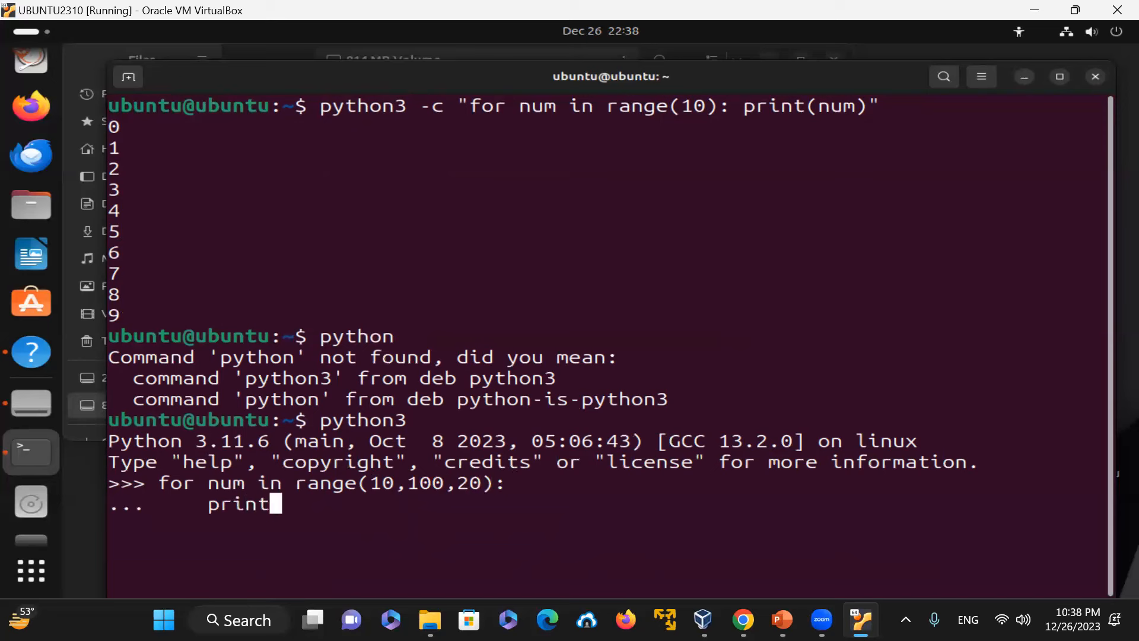
pyautogui.write('(f')
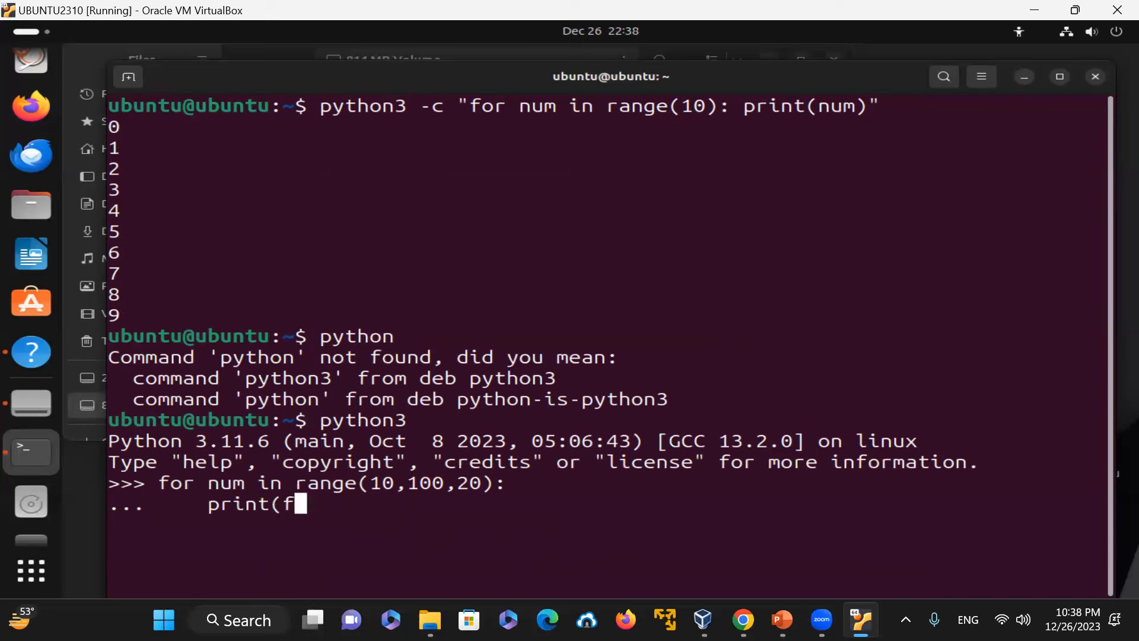
pyautogui.write("'The nunmb")
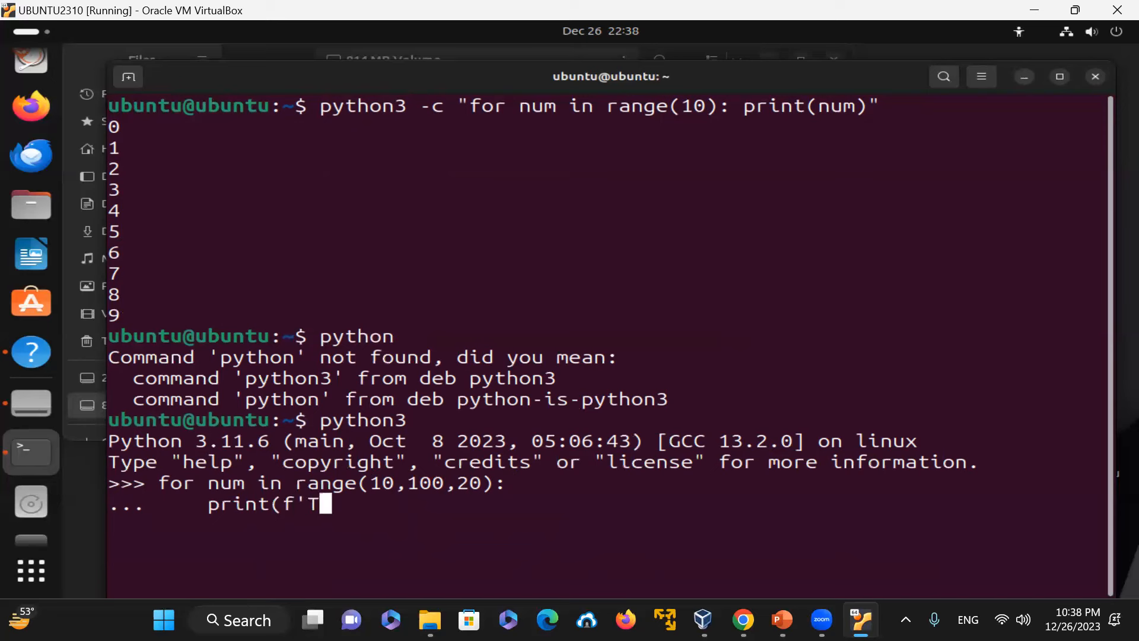
pyautogui.press('BackSpace')
pyautogui.press('BackSpace')
pyautogui.press('BackSpace')
pyautogui.press('BackSpace')
pyautogui.press('BackSpace')
pyautogui.press('BackSpace')
pyautogui.press('BackSpace')
pyautogui.press('BackSpace')
pyautogui.press('BackSpace')
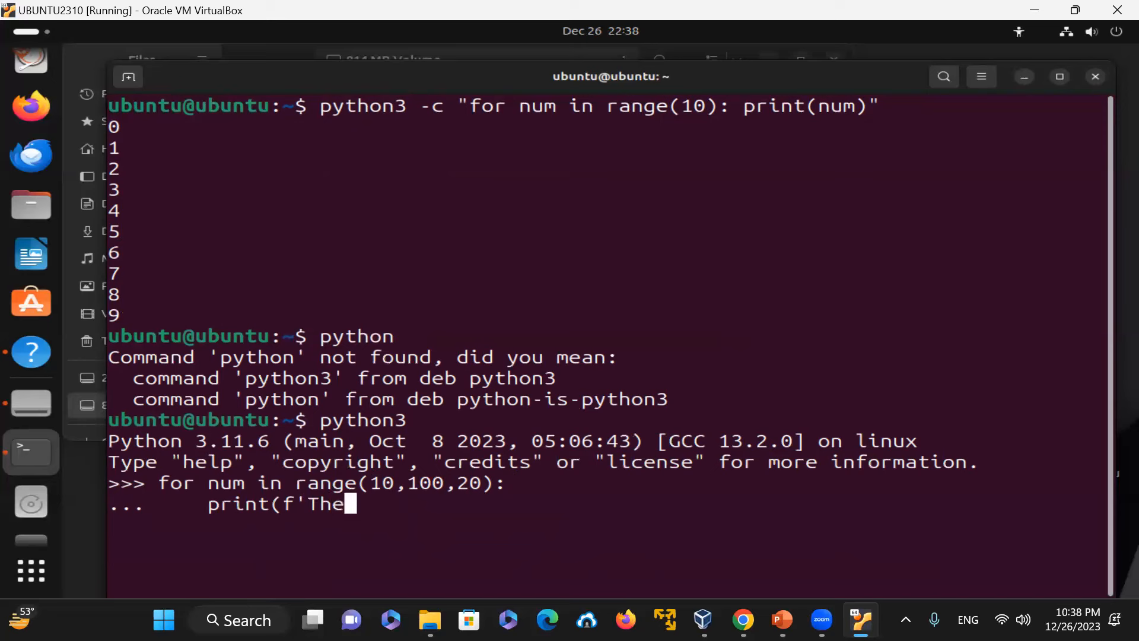
pyautogui.write('numb')
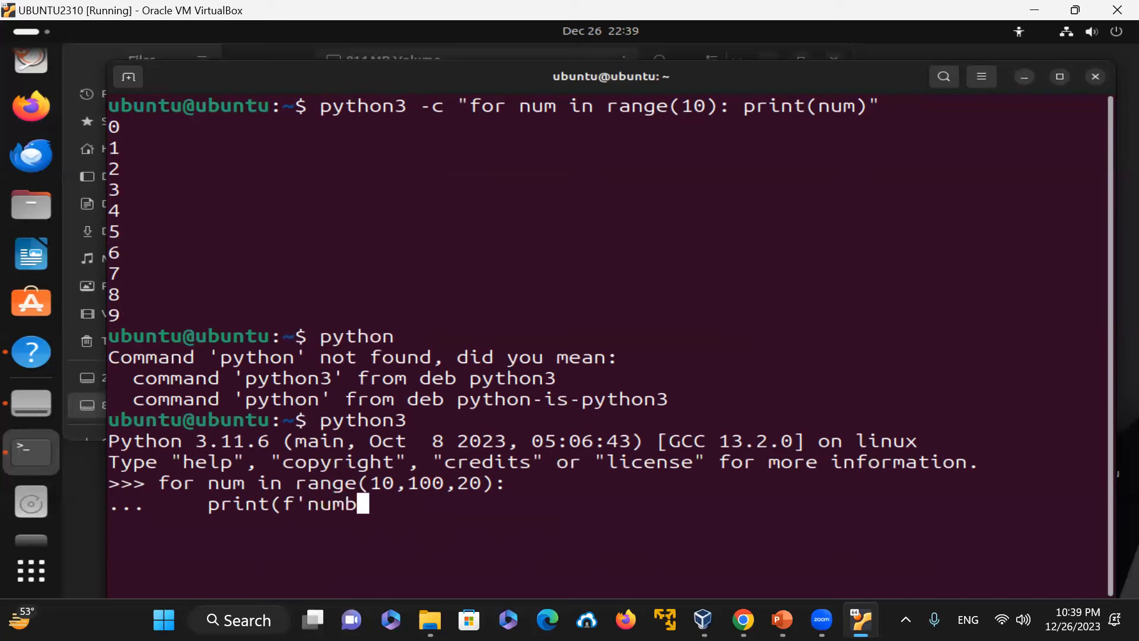
pyautogui.write('er is = ')
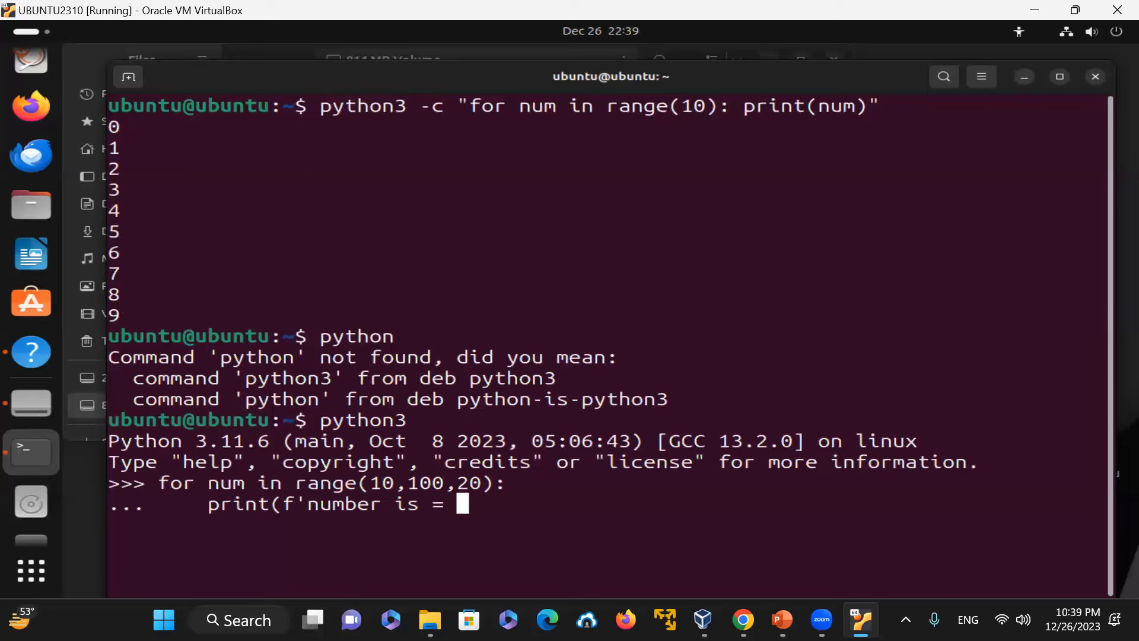
pyautogui.write('{num}"')
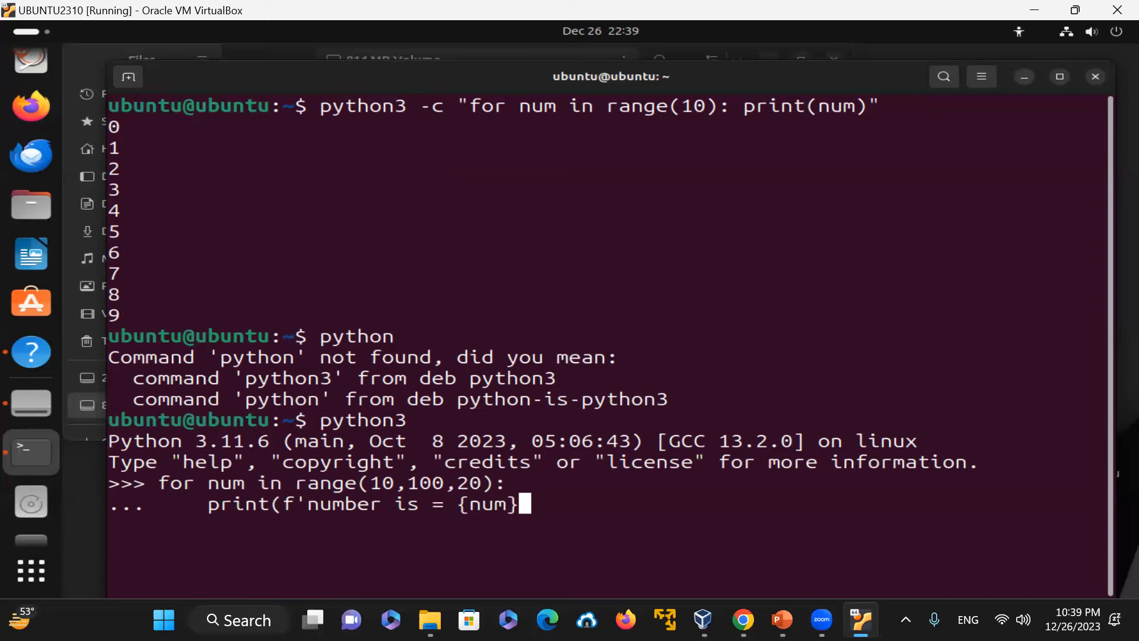
pyautogui.press('BackSpace')
pyautogui.write("')")
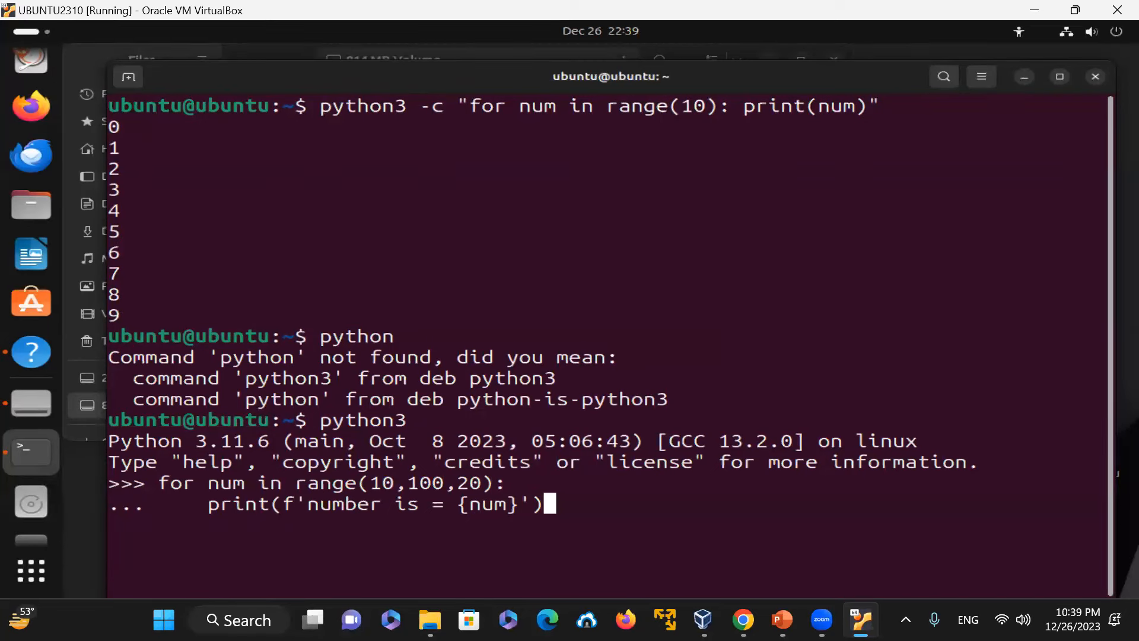
pyautogui.press('Return')
pyautogui.press('Return')
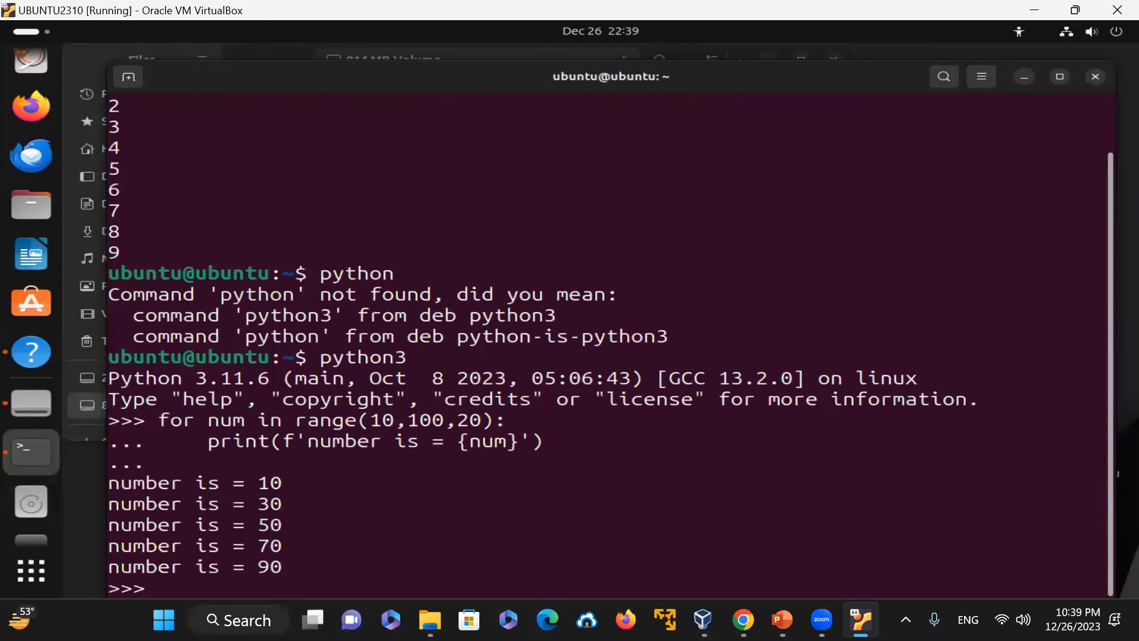
# Step: Examine the range arguments, the loop variable and the printed numbers of the loop
pyautogui.moveTo(375, 421); pyautogui.dragTo(481, 418)
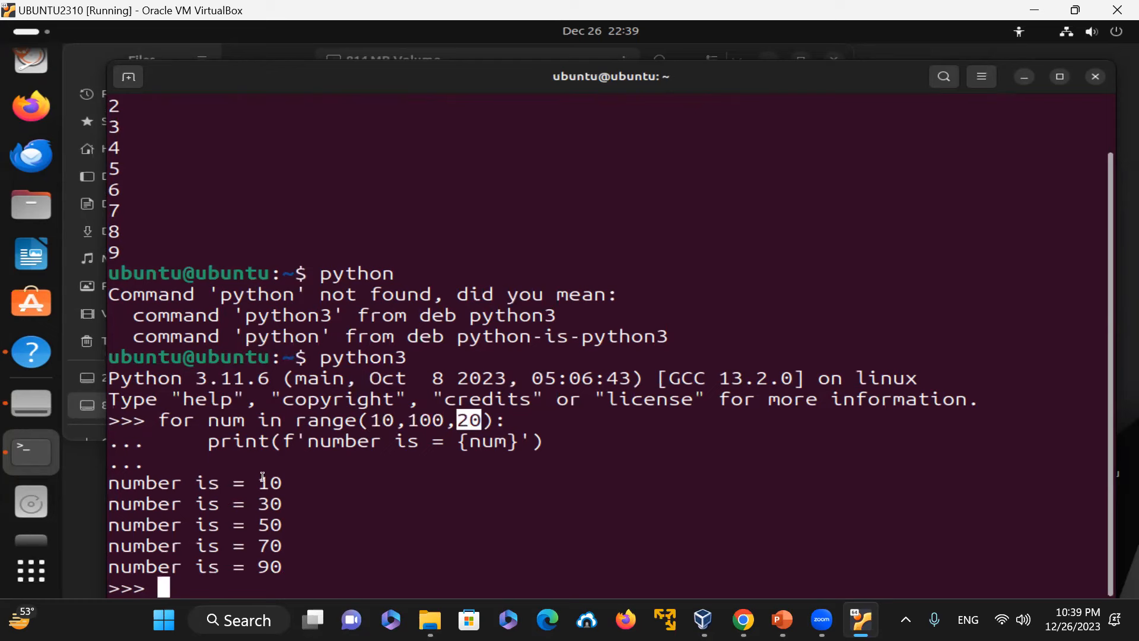
pyautogui.moveTo(259, 482); pyautogui.dragTo(284, 481)
pyautogui.moveTo(286, 528); pyautogui.dragTo(296, 544)
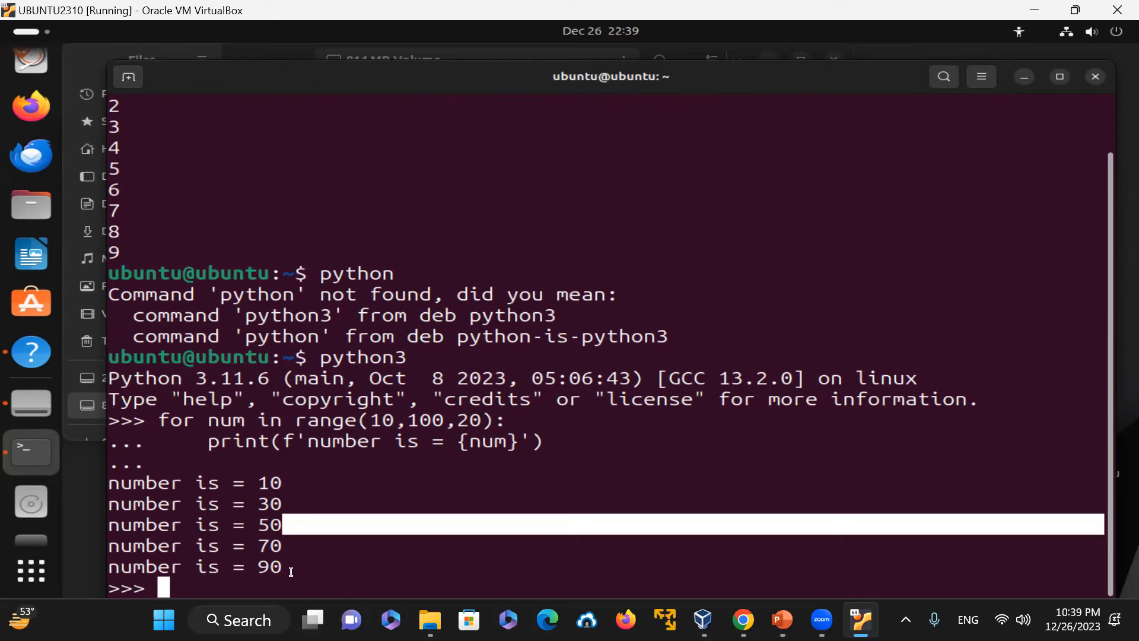
pyautogui.click(399, 536)
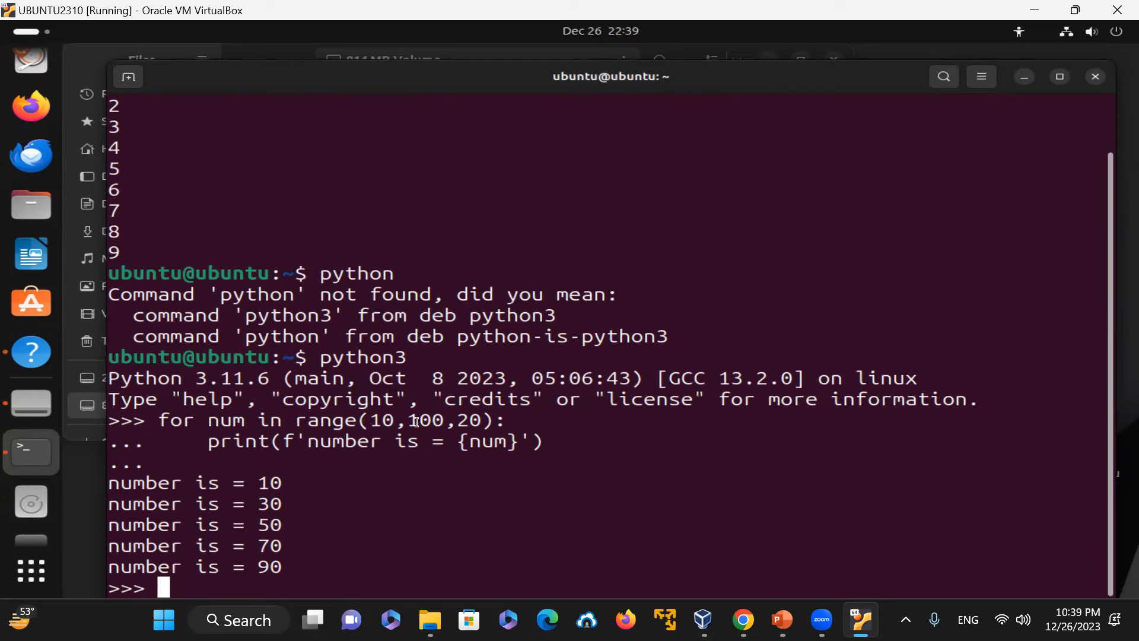
pyautogui.moveTo(410, 421); pyautogui.dragTo(453, 414)
pyautogui.click(572, 481)
pyautogui.moveTo(460, 441); pyautogui.dragTo(515, 444)
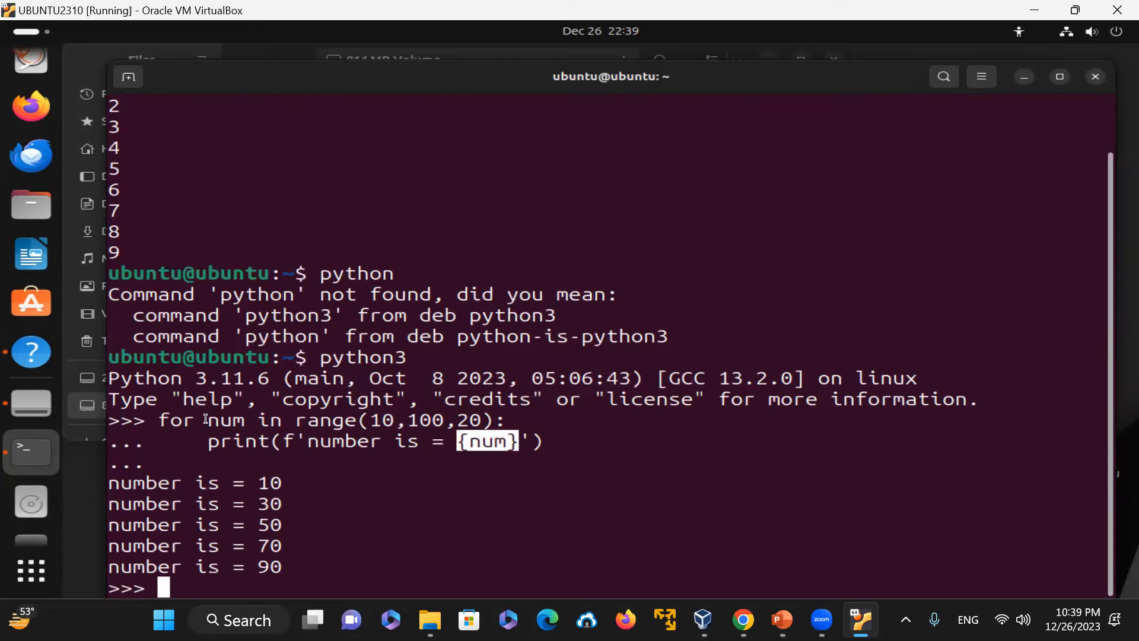
pyautogui.moveTo(214, 422); pyautogui.dragTo(251, 415)
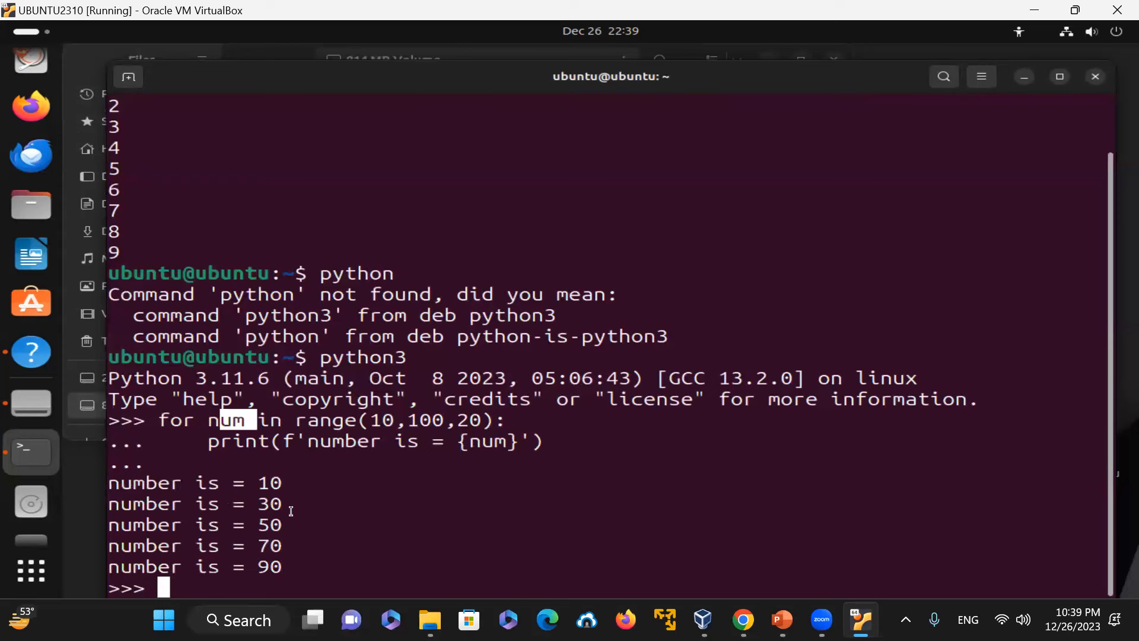
pyautogui.click(480, 550)
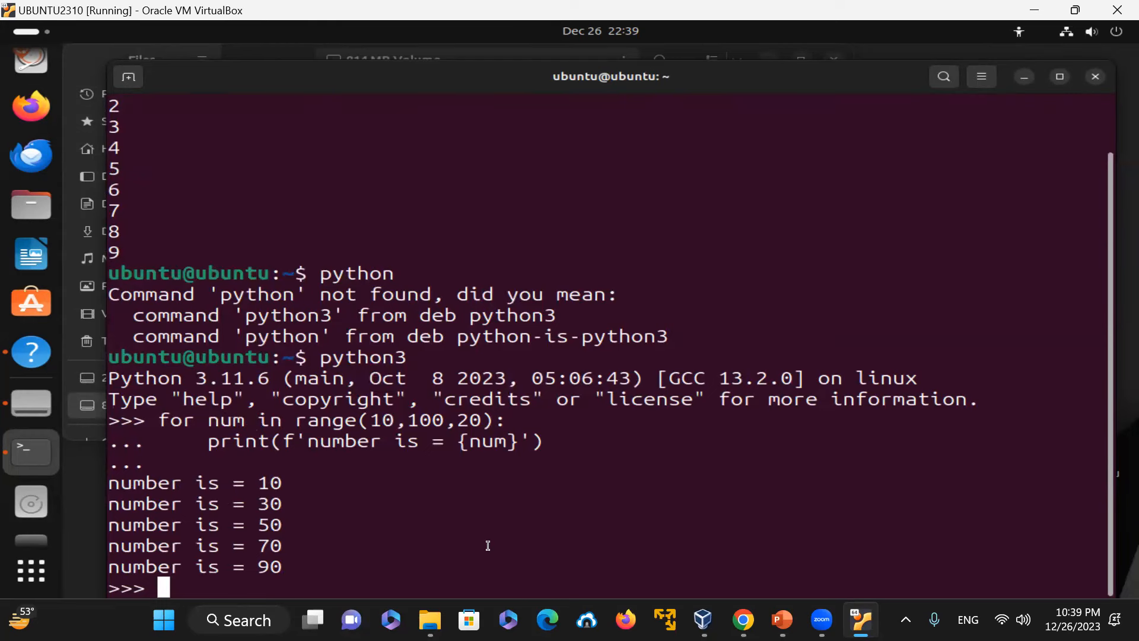
# Step: Exit the Python interpreter with exit() and clear the terminal
pyautogui.write('exit()')
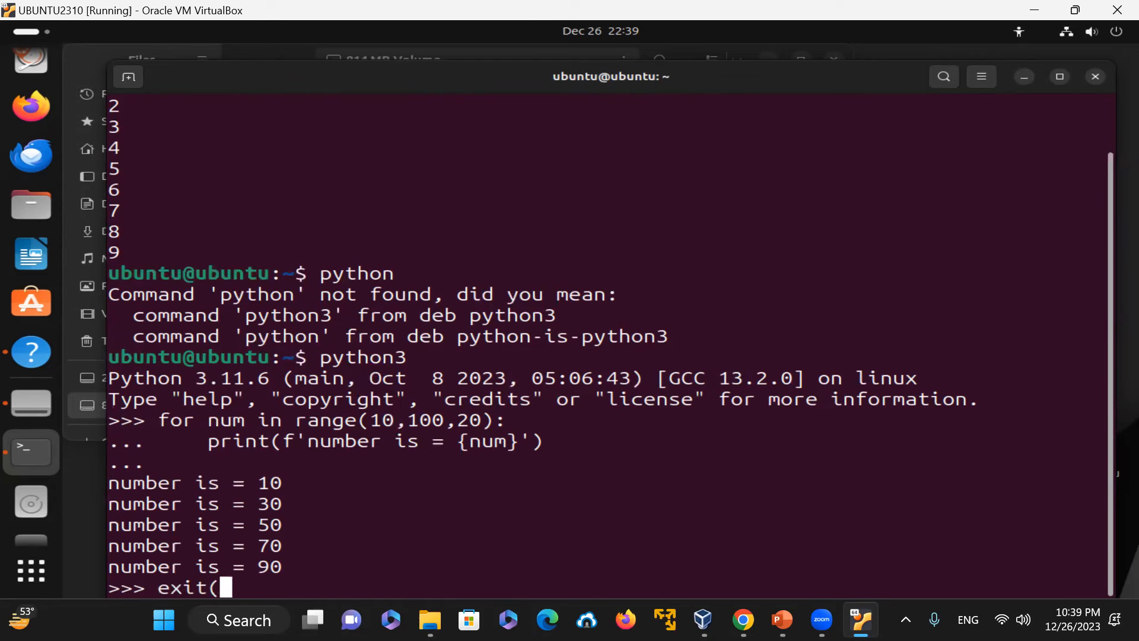
pyautogui.press('Return')
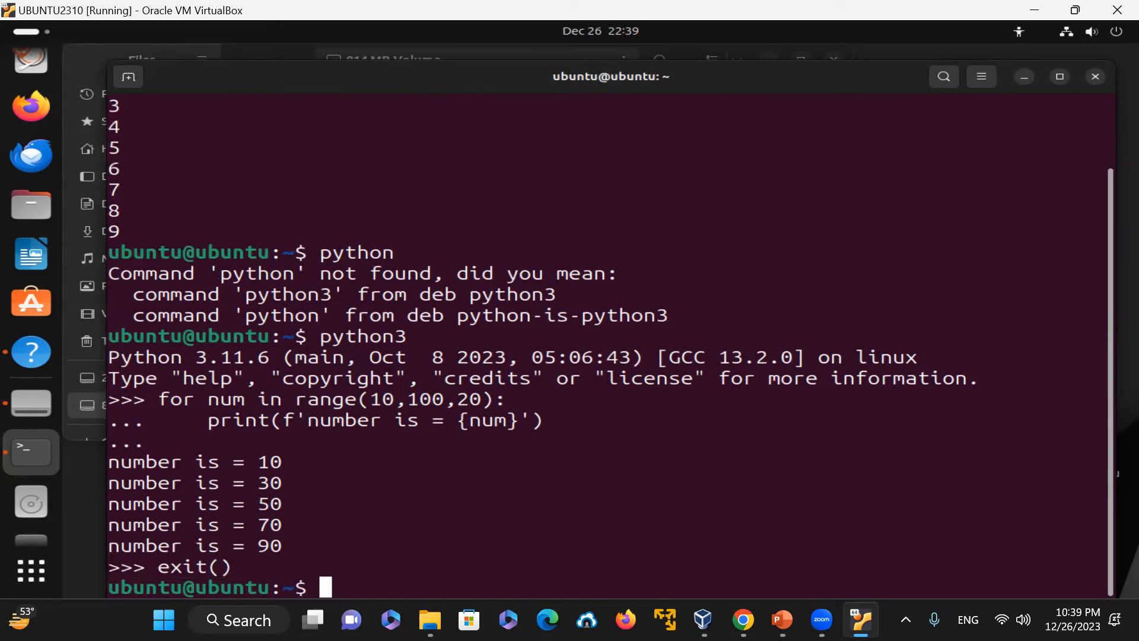
pyautogui.write('clear')
pyautogui.press('Return')
# Step: Check whether g++ is installed with which g++
pyautogui.write('which g++')
pyautogui.press('Return')
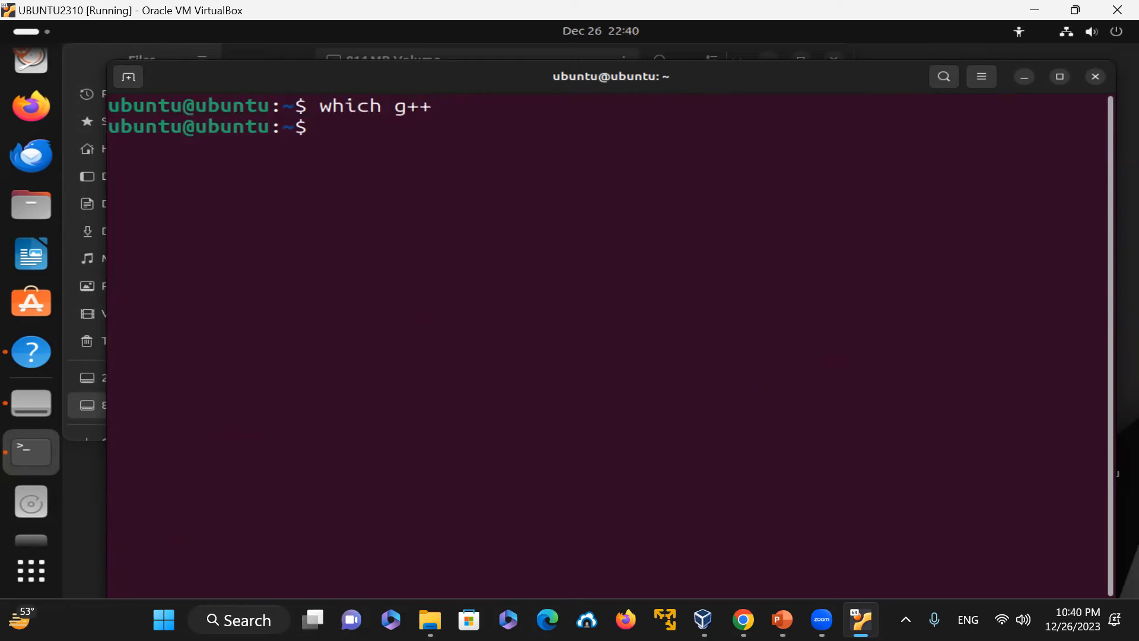
# Step: Try to install g++ with the command apt sudo install g++
pyautogui.write('apt sudo ')
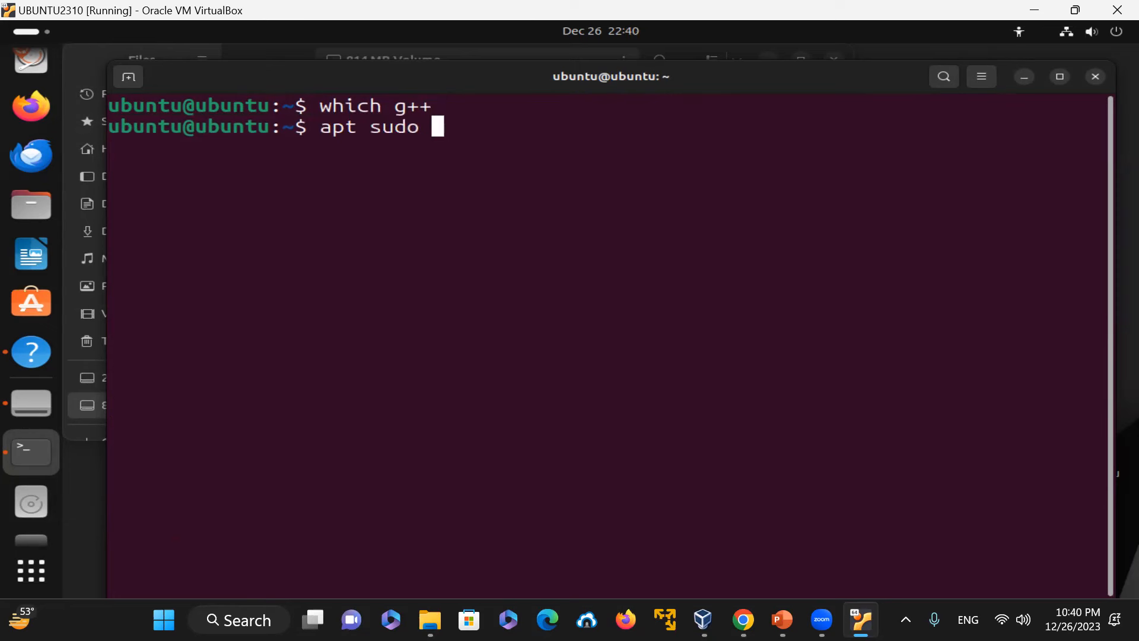
pyautogui.write('install g++')
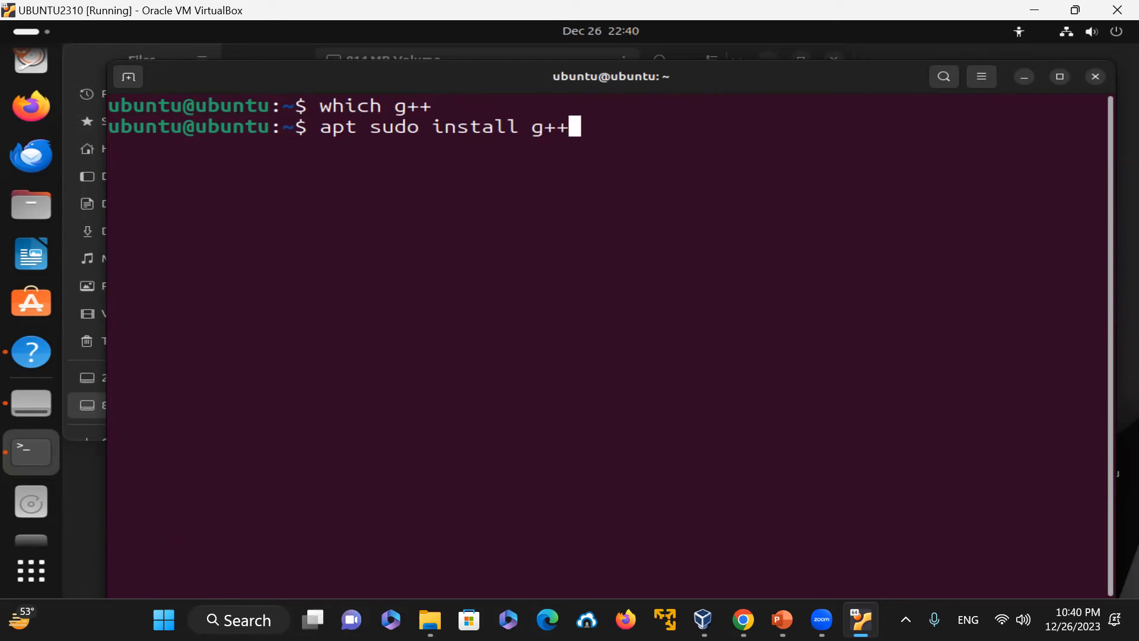
pyautogui.press('Return')
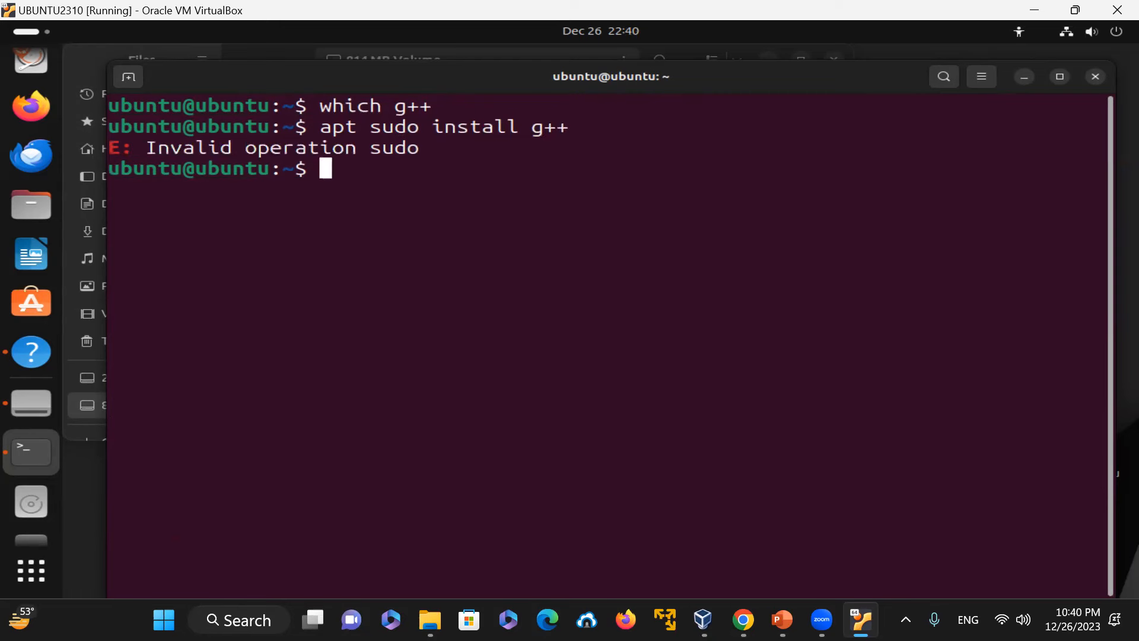
# Step: Recall the command, correct it to sudo apt install g++, run it and confirm the installation with y
pyautogui.press('Up')
pyautogui.press('Left')
pyautogui.press('Left')
pyautogui.press('Left')
pyautogui.press('Left')
pyautogui.press('Left')
pyautogui.press('Left')
pyautogui.press('Left')
pyautogui.press('Left')
pyautogui.press('Left')
pyautogui.press('Left')
pyautogui.press('Left')
pyautogui.press('Left')
pyautogui.press('BackSpace')
pyautogui.press('BackSpace')
pyautogui.press('BackSpace')
pyautogui.press('BackSpace')
pyautogui.press('BackSpace')
pyautogui.press('BackSpace')
pyautogui.press('BackSpace')
pyautogui.press('BackSpace')
pyautogui.write('s')
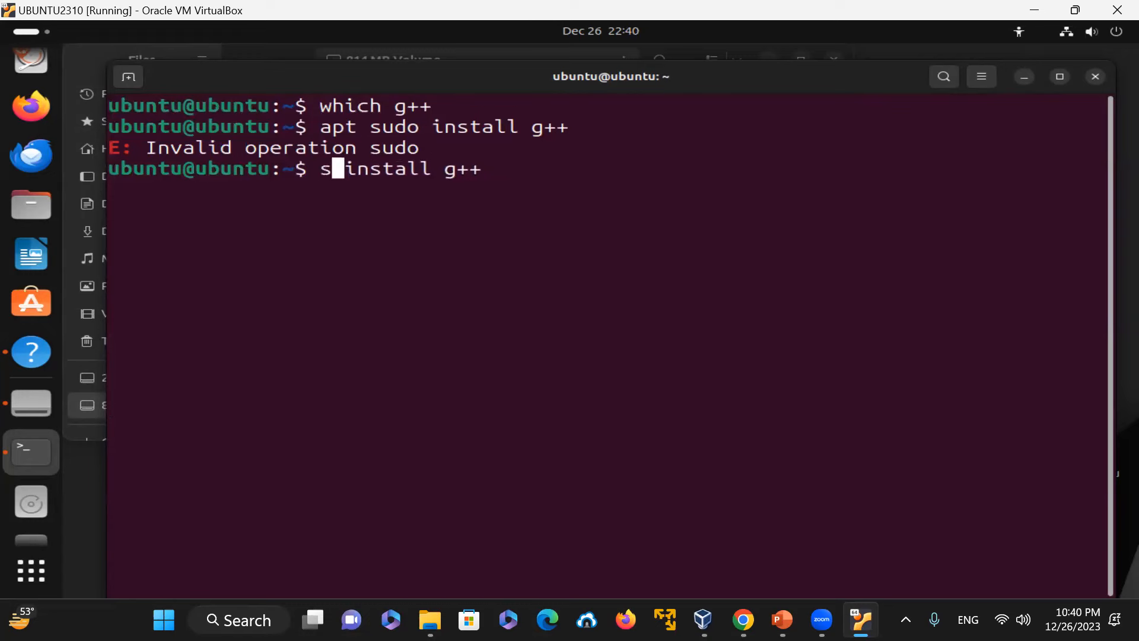
pyautogui.write('udo apt')
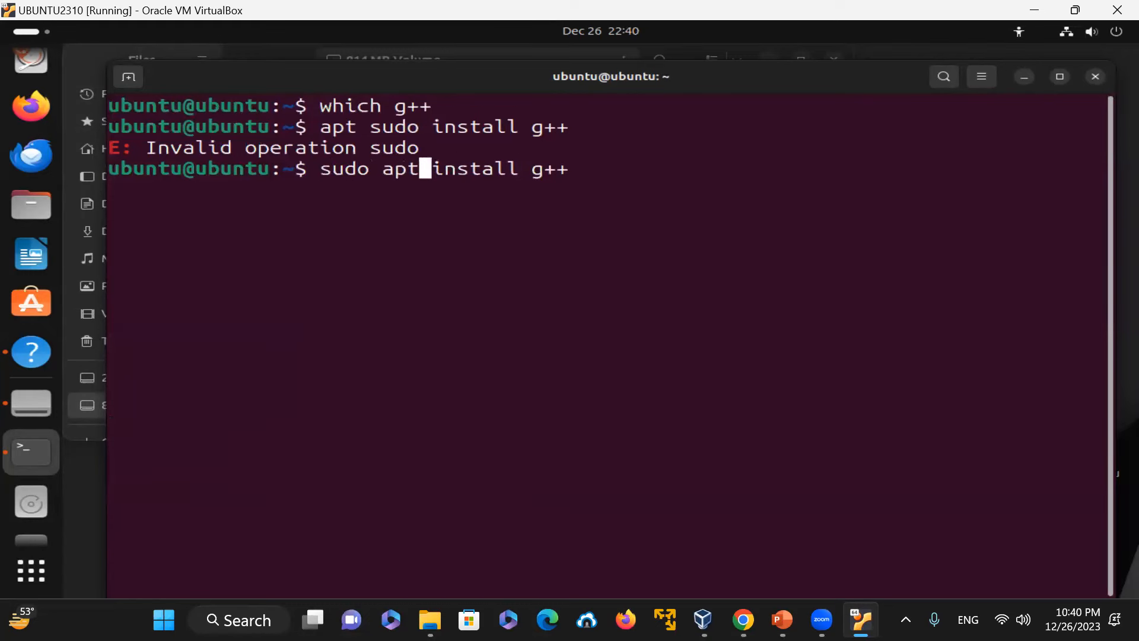
pyautogui.press('Return')
pyautogui.write('y')
pyautogui.press('Return')
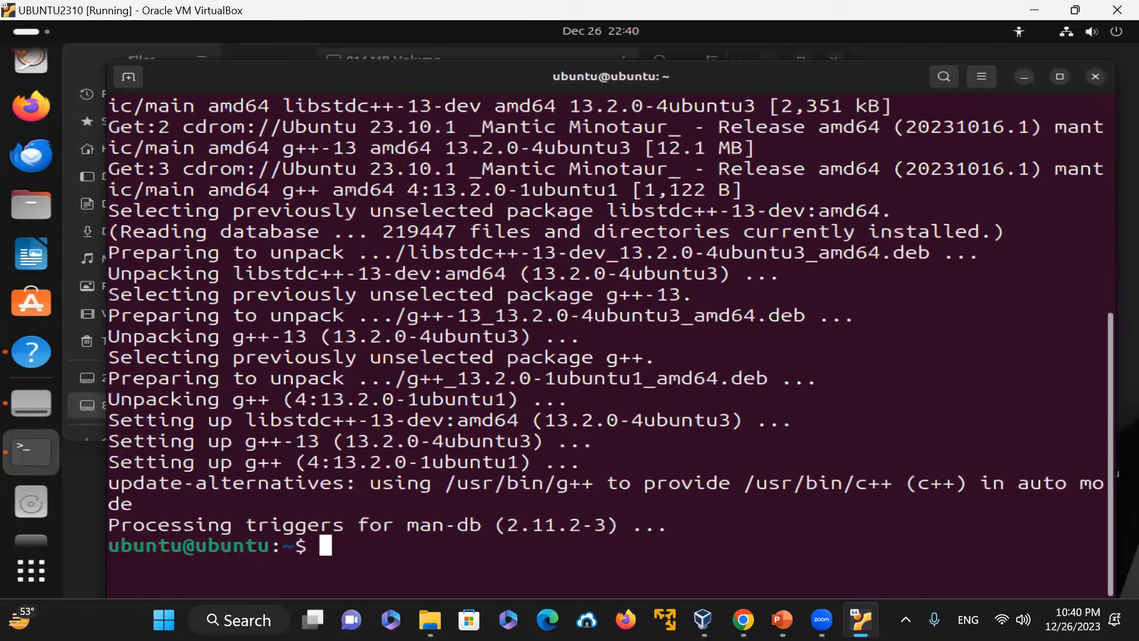
# Step: Clear the screen and verify the compiler with which g++ and g++ --version
pyautogui.hotkey('ctrl', 'l')
pyautogui.write('which g++')
pyautogui.press('Return')
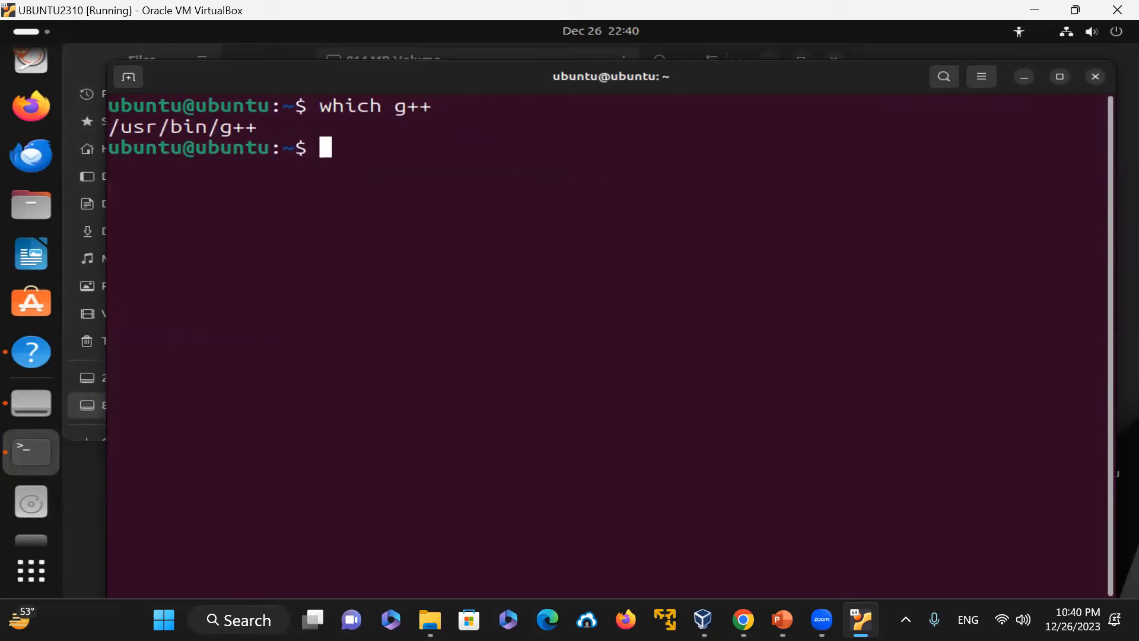
pyautogui.write('g++ --version')
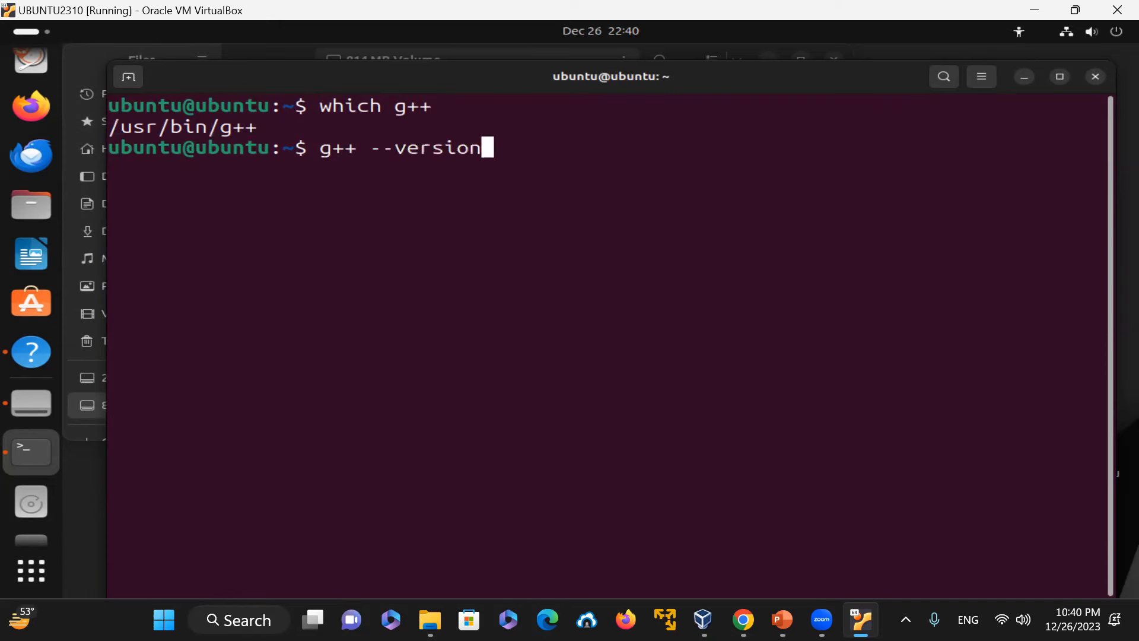
pyautogui.press('Return')
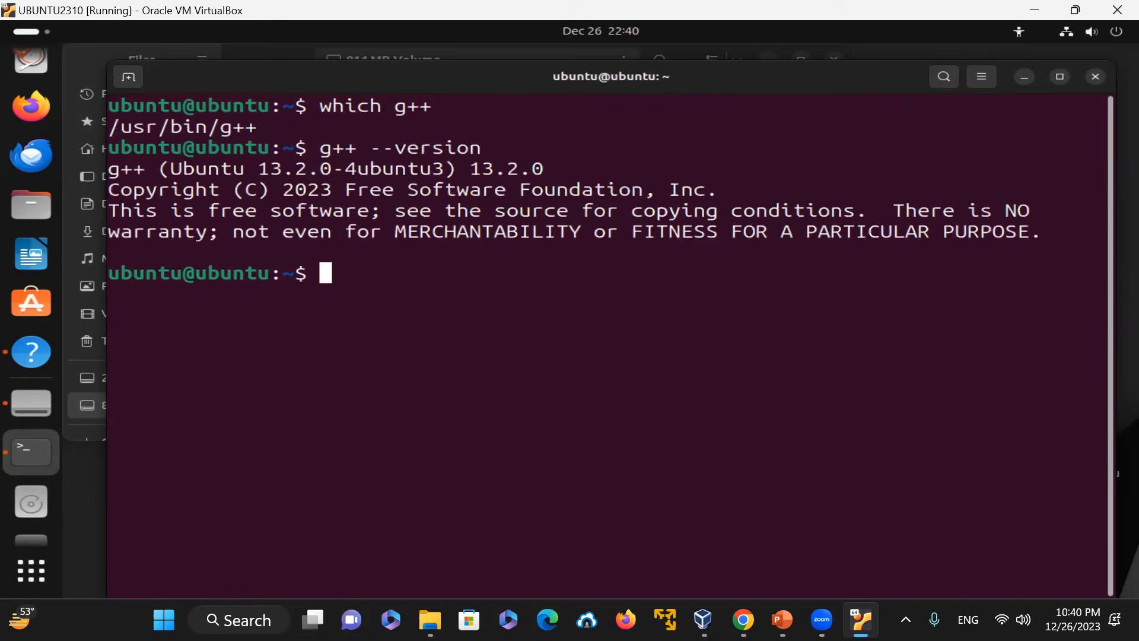
# Step: Print the working directory and list prog1.c in long format
pyautogui.write('pwd')
pyautogui.press('Return')
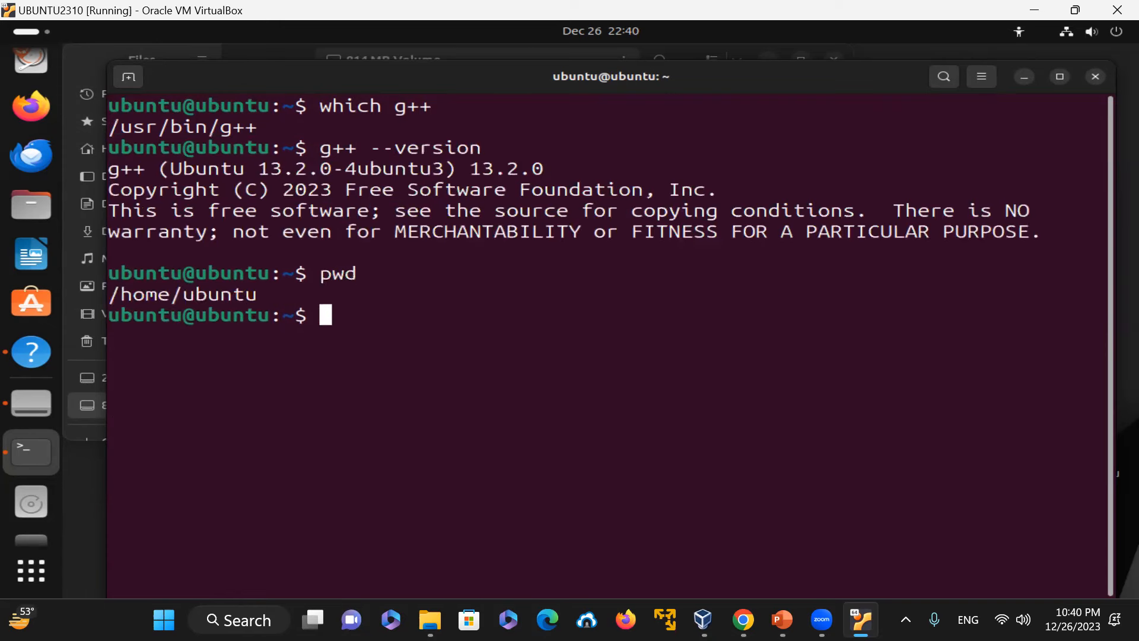
pyautogui.write('ls -l prog1.c')
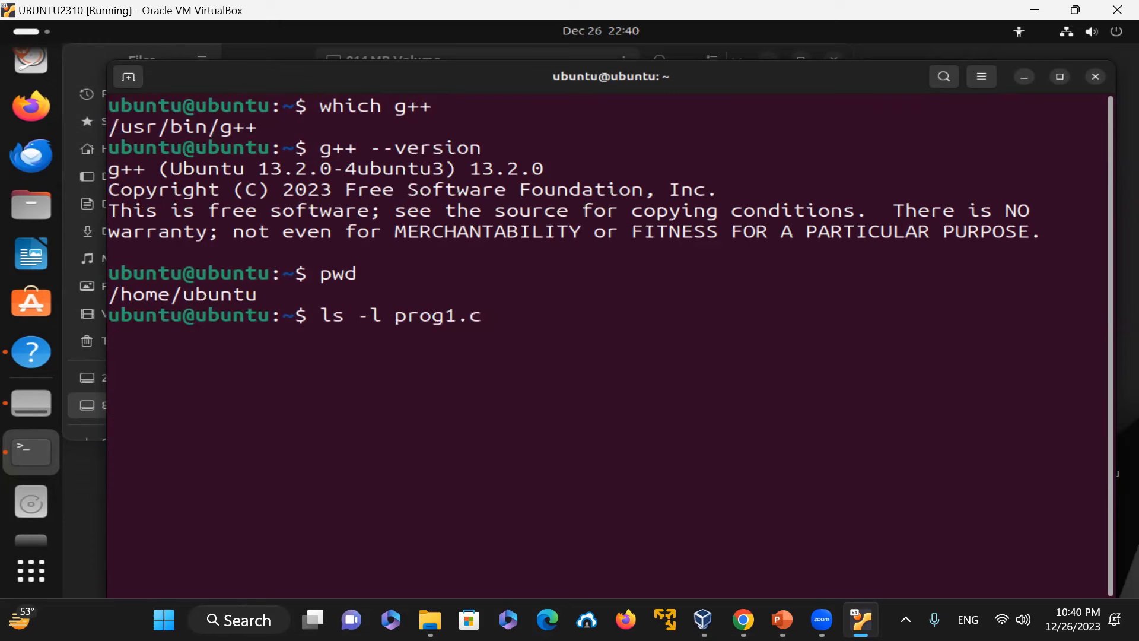
pyautogui.press('Return')
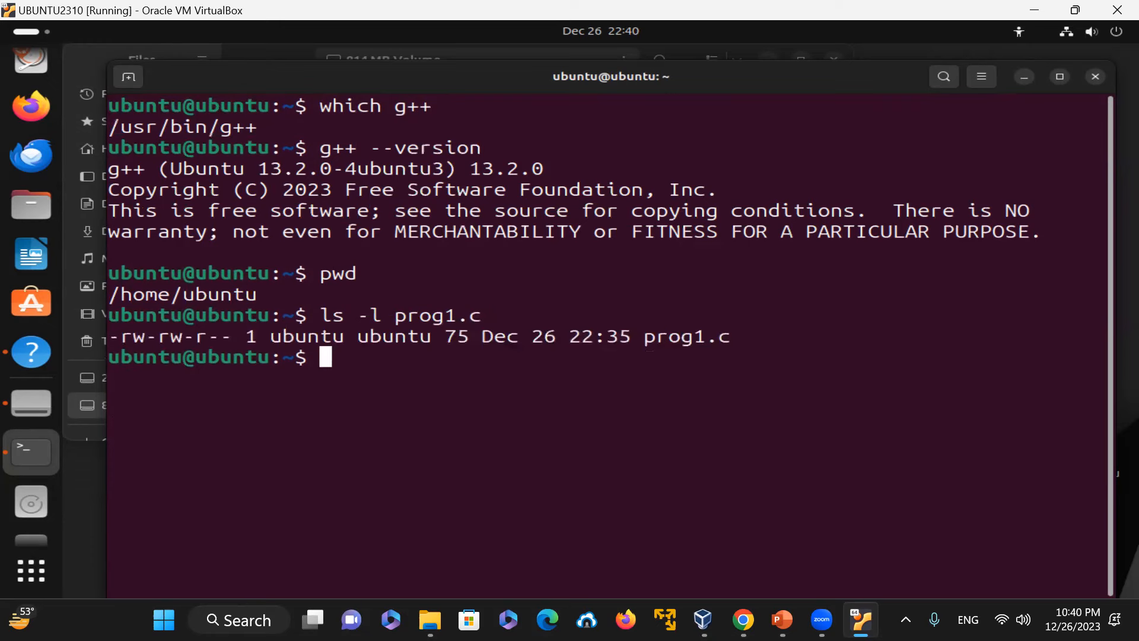
# Step: Copy prog1.c to a new file named pro1.cpp
pyautogui.write('cp prog1.')
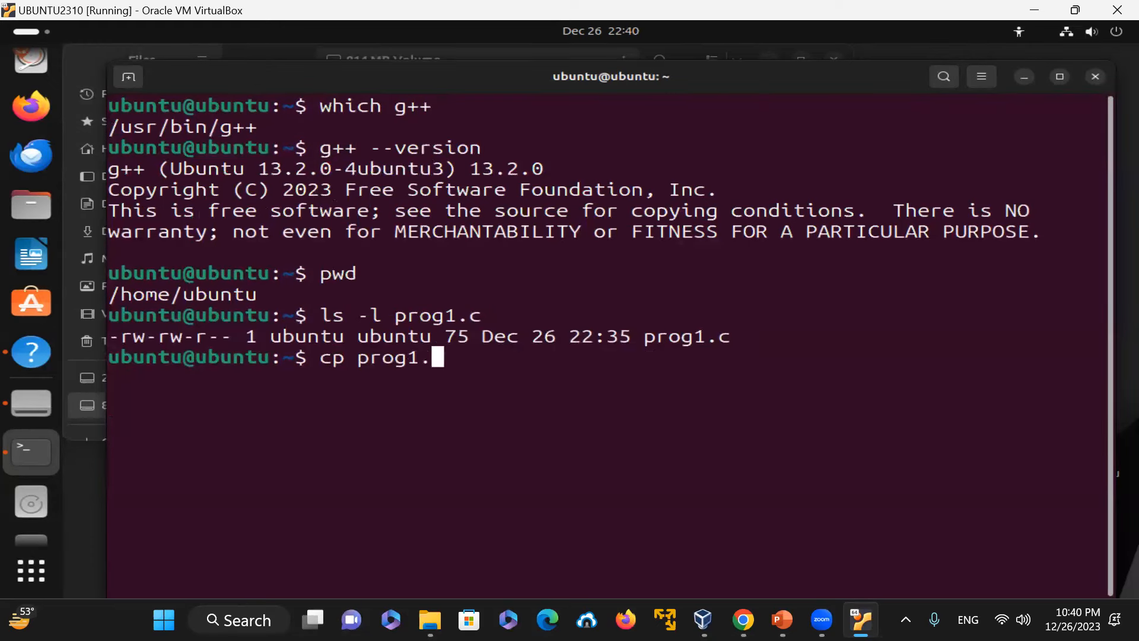
pyautogui.write('c pro')
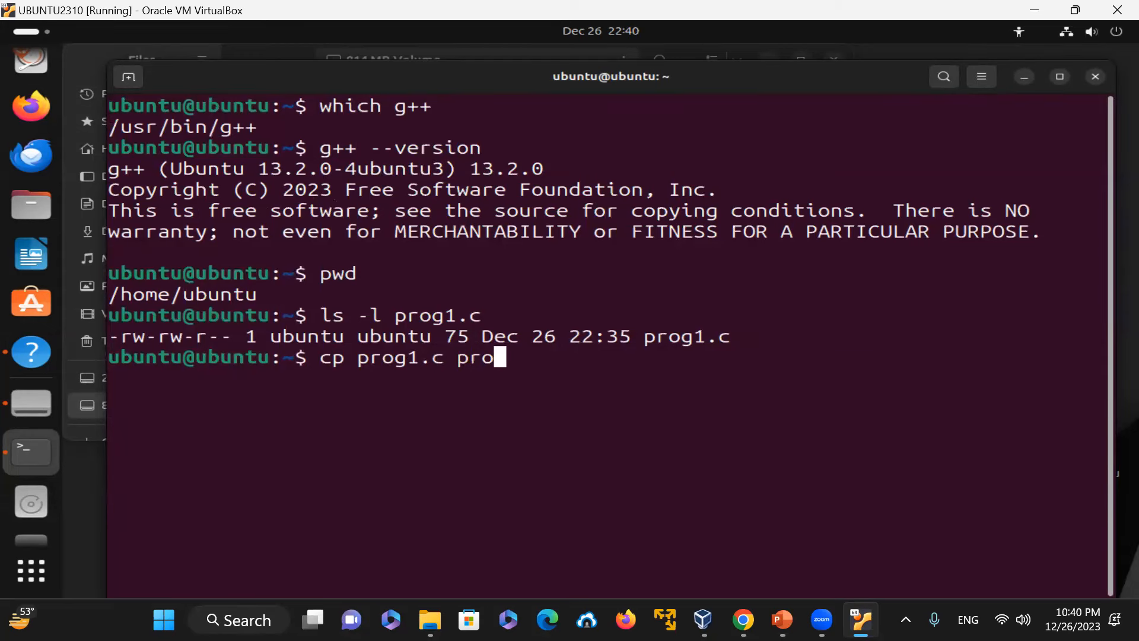
pyautogui.write('1.cpp')
pyautogui.press('Return')
# Step: Check the file type of all prog1 files with file prog1.*
pyautogui.write('file pro')
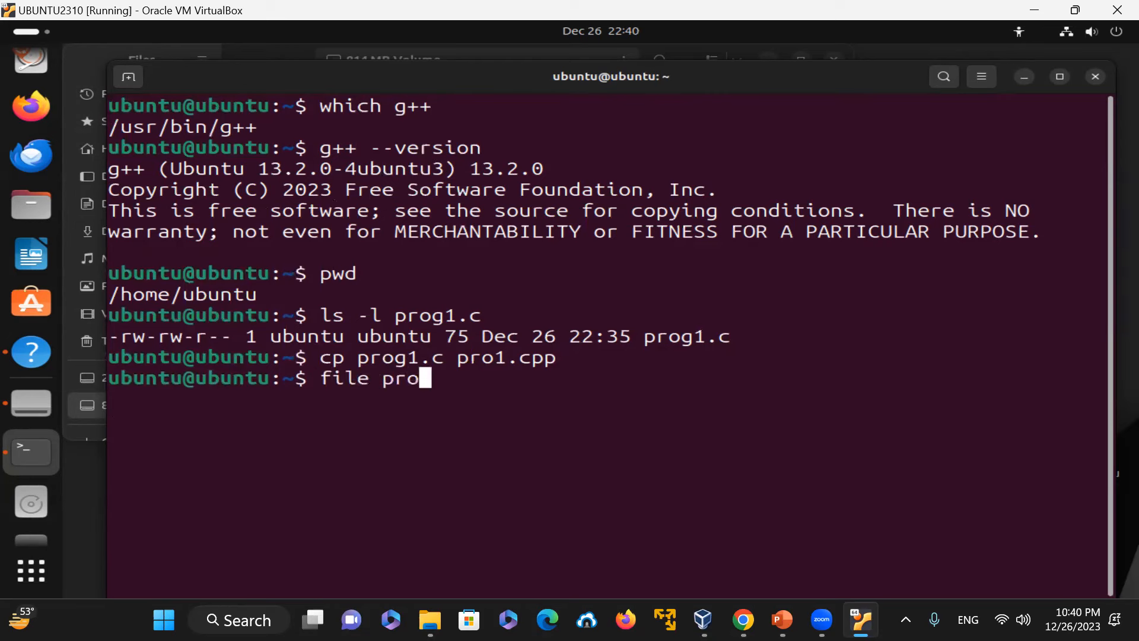
pyautogui.write('g1.*')
pyautogui.press('Return')
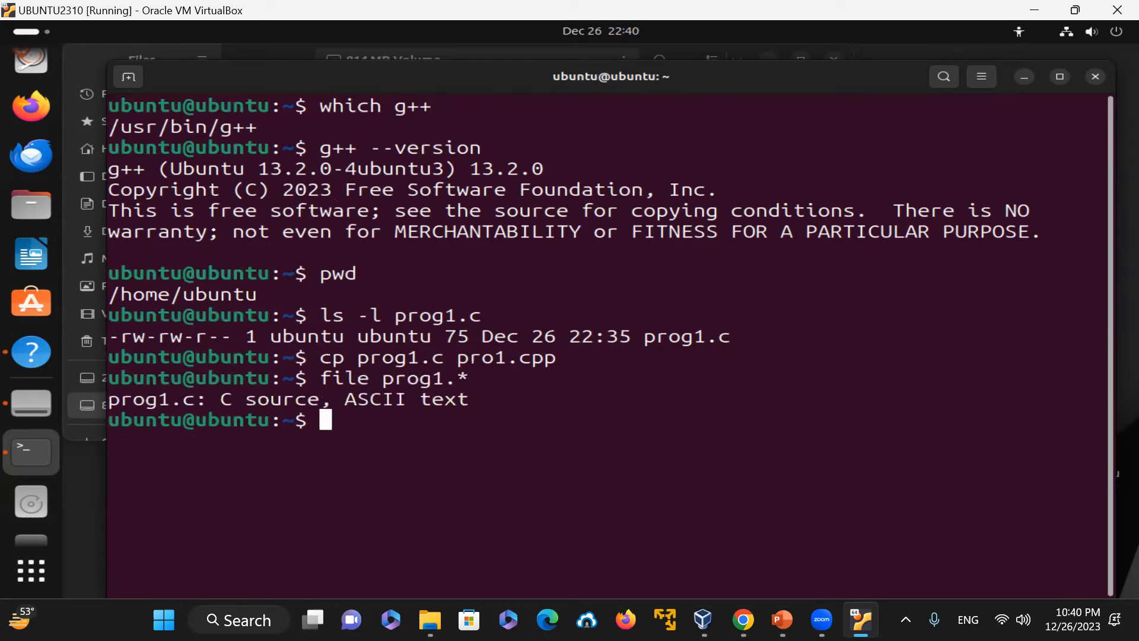
pyautogui.moveTo(205, 404); pyautogui.dragTo(271, 401)
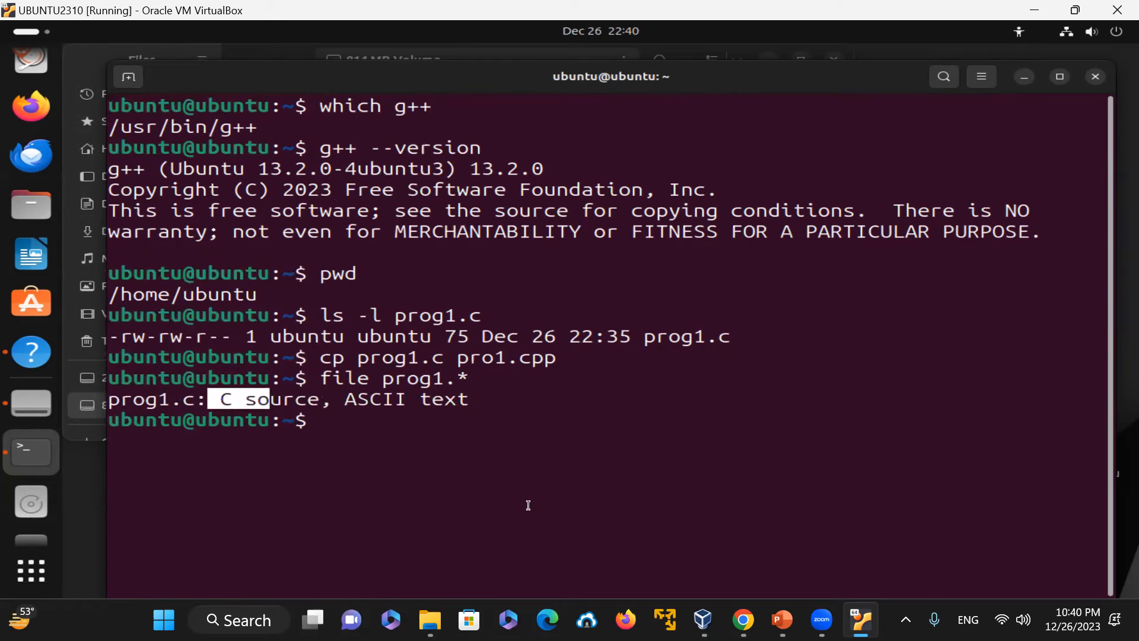
# Step: Recall the copy command, correct the target name to prog1.cpp and run it
pyautogui.press('Up')
pyautogui.press('Left')
pyautogui.press('Up')
pyautogui.press('Left')
pyautogui.press('Left')
pyautogui.press('Left')
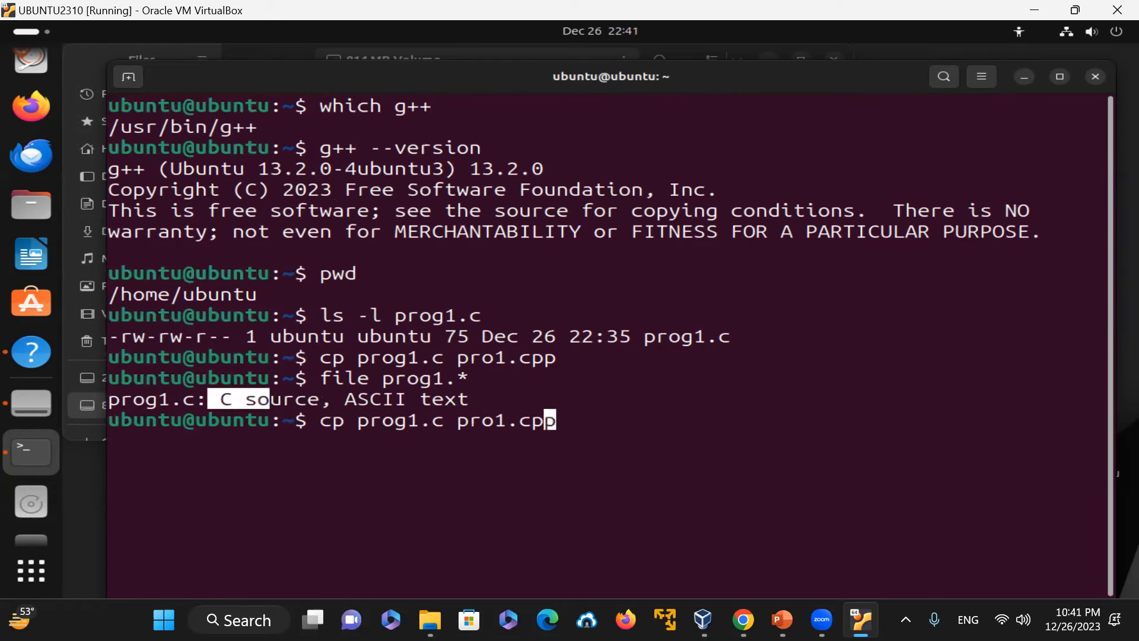
pyautogui.press('Left')
pyautogui.press('Left')
pyautogui.press('BackSpace')
pyautogui.write('og')
pyautogui.press('Return')
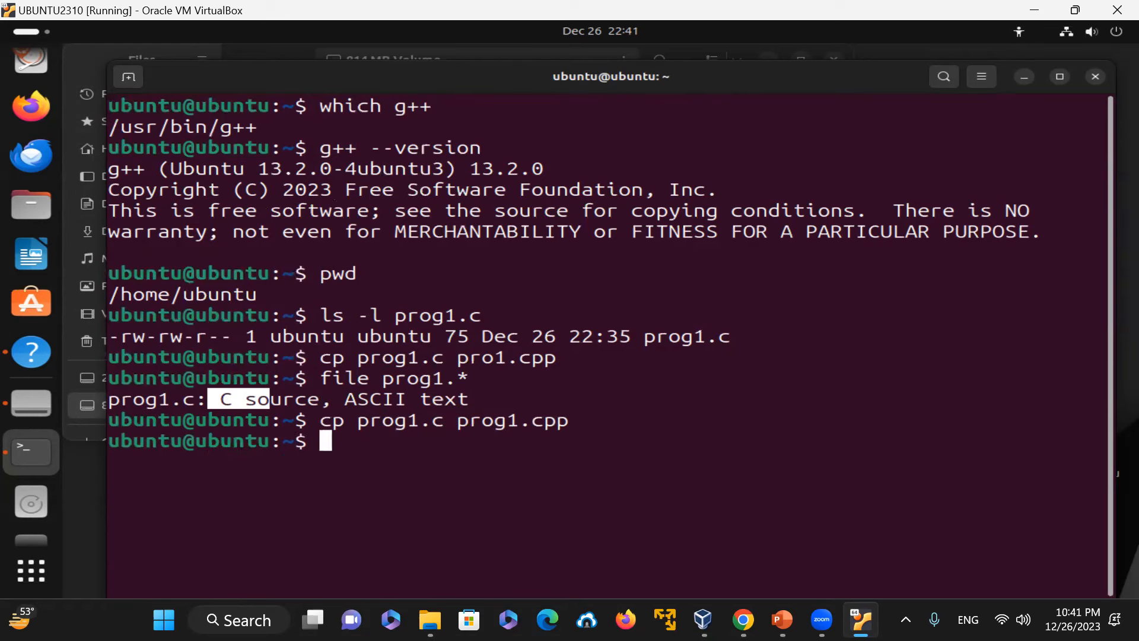
# Step: Delete the mistyped copy pro1.cpp
pyautogui.write('rm pro')
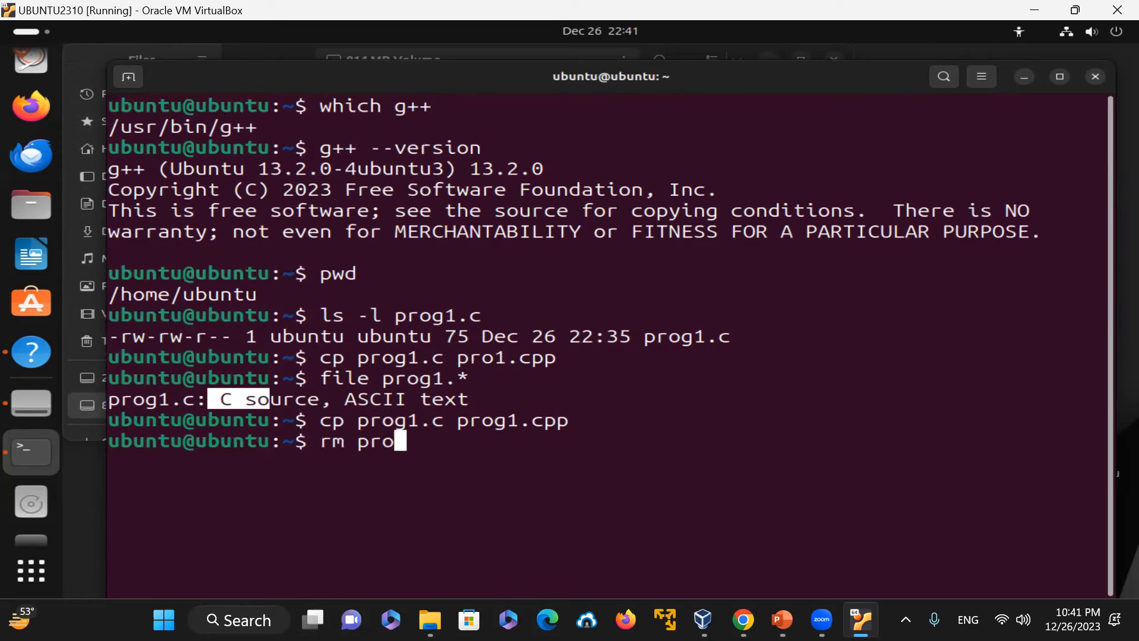
pyautogui.write('1.cpp')
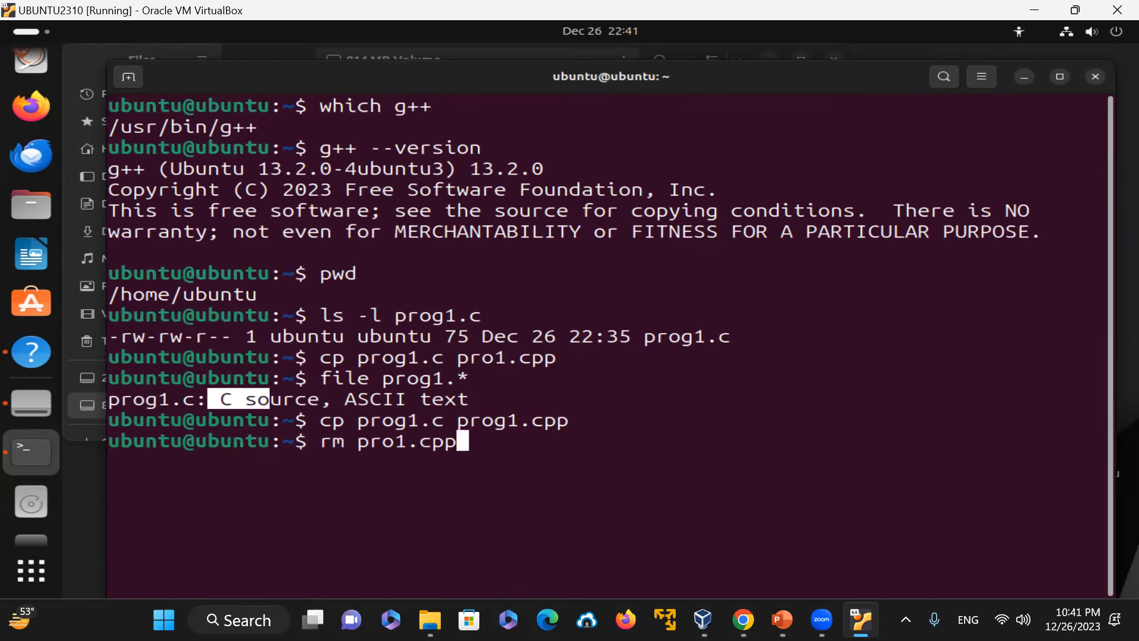
pyautogui.press('Return')
# Step: Rerun file prog1.* from history to compare the types of prog1.c and prog1.cpp
pyautogui.press('Up')
pyautogui.press('Up')
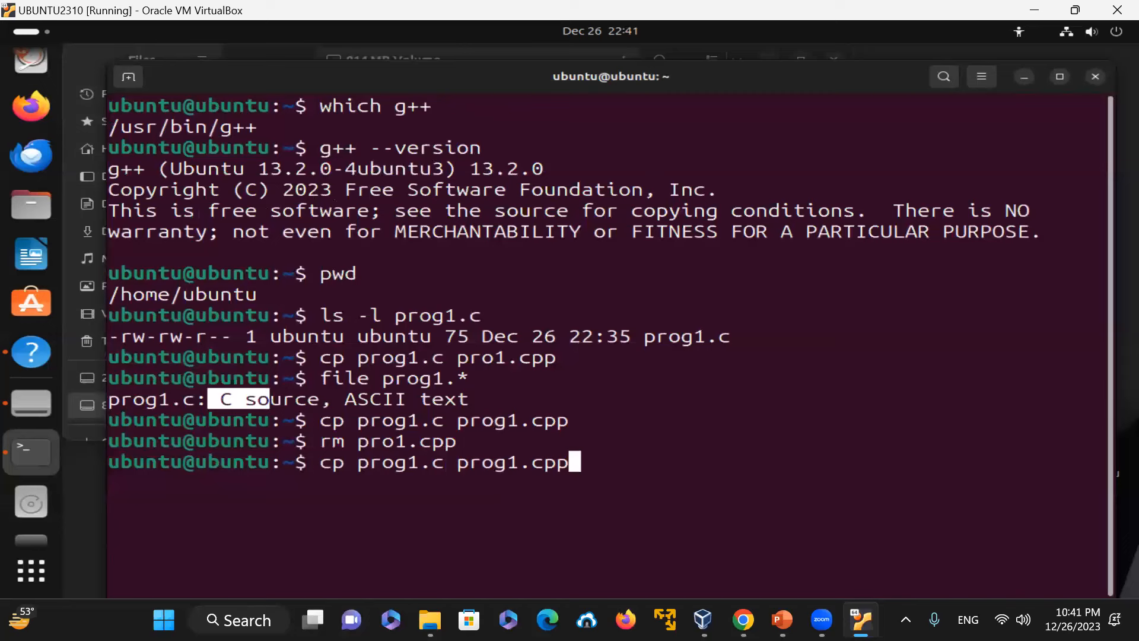
pyautogui.press('Up')
pyautogui.press('Up')
pyautogui.press('Down')
pyautogui.press('Return')
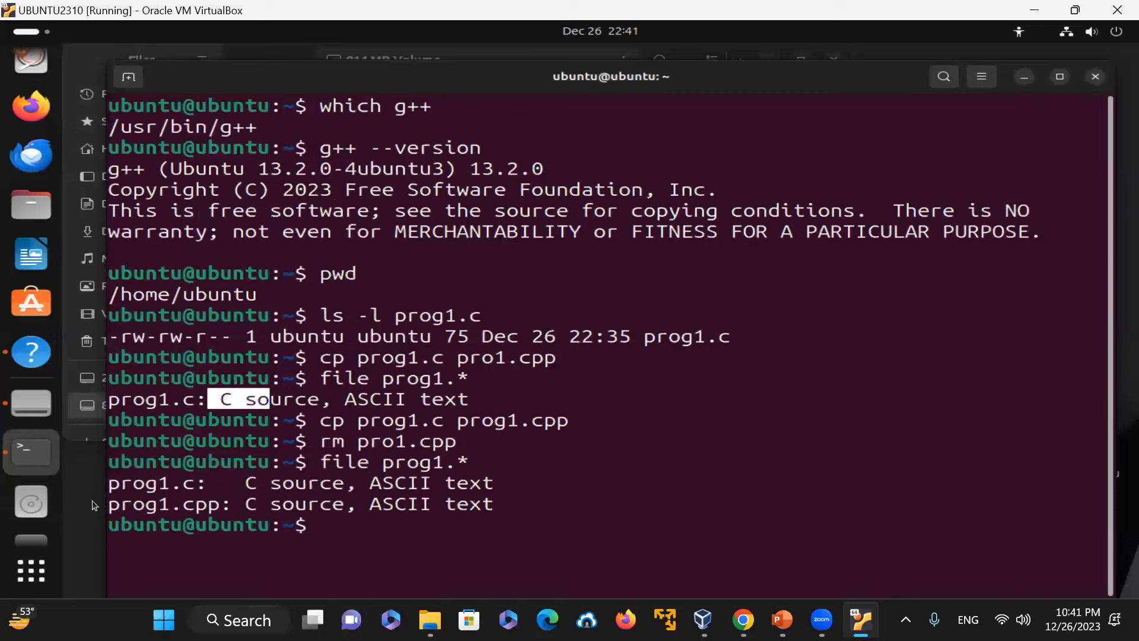
pyautogui.moveTo(170, 504); pyautogui.dragTo(227, 504)
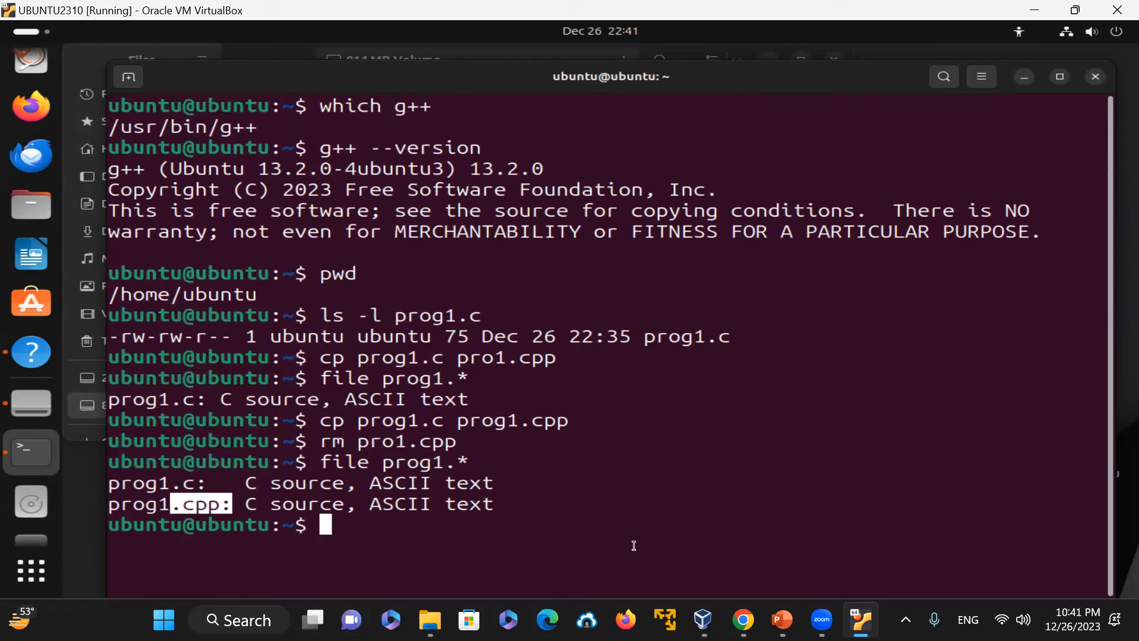
# Step: Open prog1.cpp in vim and replace the stdio.h include with iostream
pyautogui.write('vim prog1.cpp')
pyautogui.press('Return')
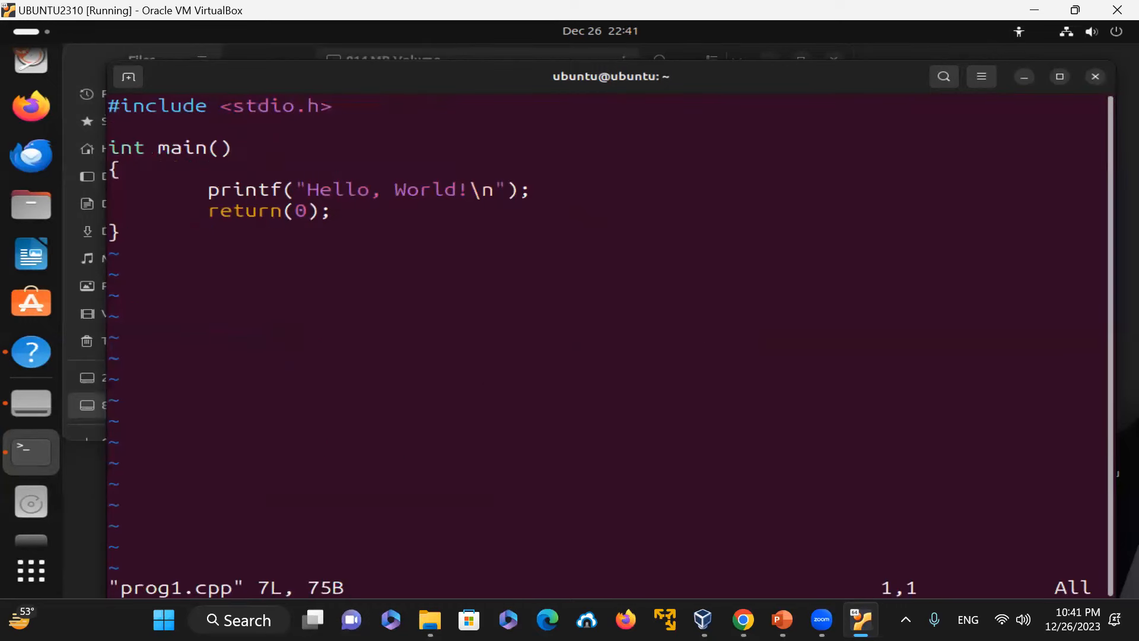
pyautogui.press('Right')
pyautogui.press('Right')
pyautogui.press('Right')
pyautogui.press('Right')
pyautogui.press('Right')
pyautogui.press('Right')
pyautogui.press('Right')
pyautogui.press('Right')
pyautogui.press('Right')
pyautogui.press('Right')
pyautogui.press('x')
pyautogui.press('x')
pyautogui.press('x')
pyautogui.press('x')
pyautogui.press('x')
pyautogui.press('x')
pyautogui.press('x')
pyautogui.write('io')
pyautogui.press('BackSpace')
pyautogui.write('iostre')
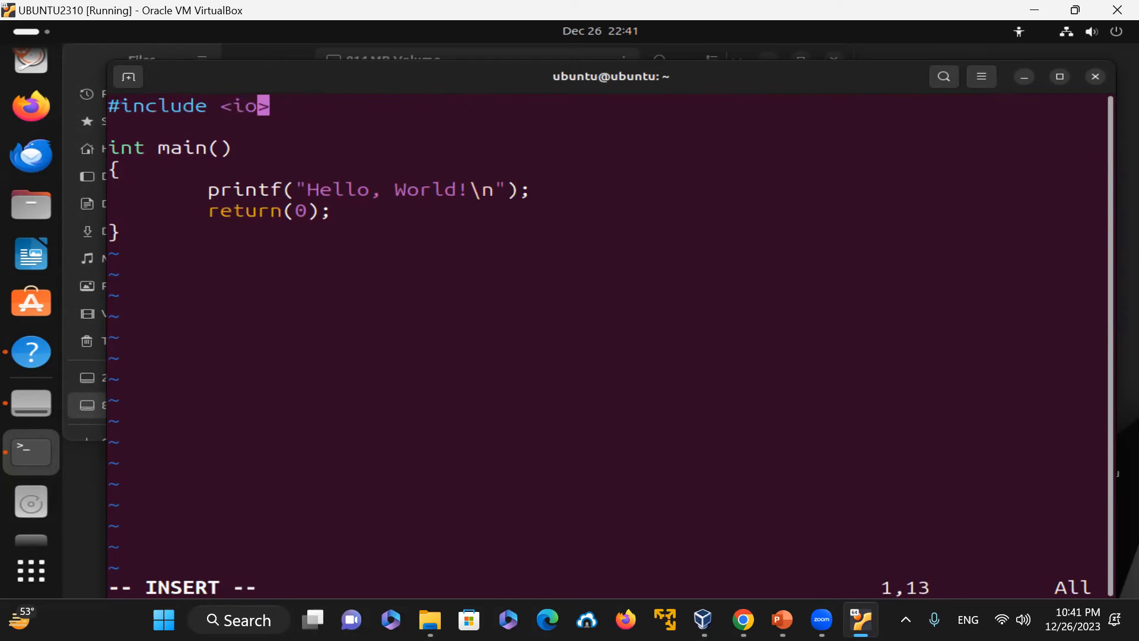
pyautogui.write('am')
pyautogui.press('Escape')
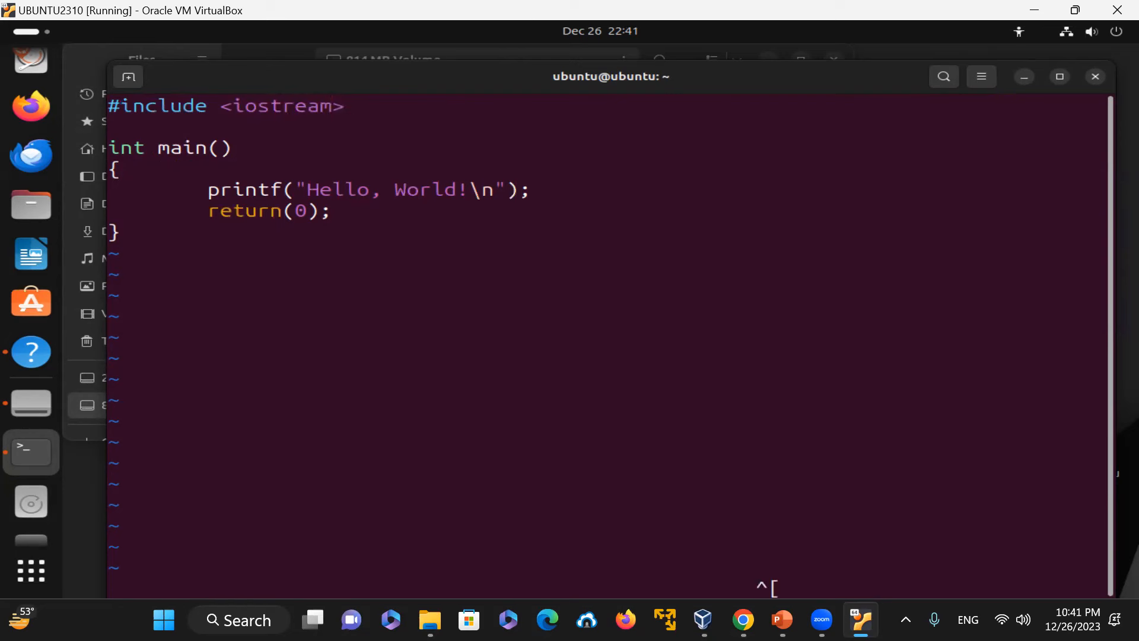
# Step: Insert a using namespace std; line below the include
pyautogui.press('j')
pyautogui.press('j')
pyautogui.press('j')
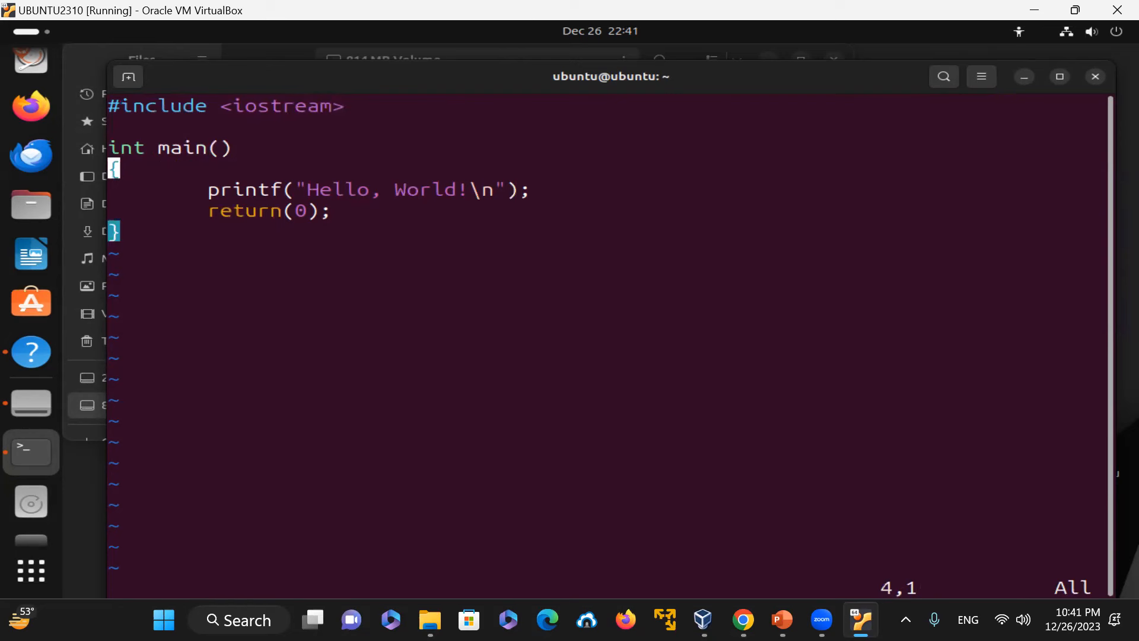
pyautogui.press('Up')
pyautogui.press('Up')
pyautogui.press('i')
pyautogui.press('Return')
pyautogui.write('using namespace std;')
pyautogui.press('Return')
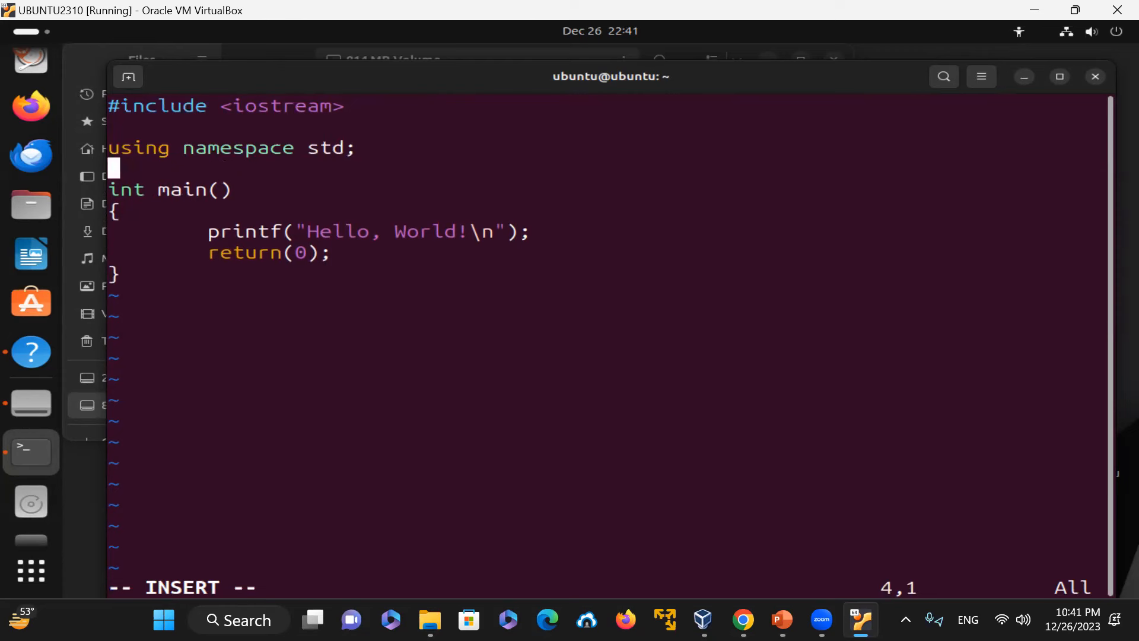
pyautogui.press('Escape')
# Step: Save prog1.cpp and quit vim
pyautogui.press('Down')
pyautogui.press('Down')
pyautogui.press('Down')
pyautogui.press('Right')
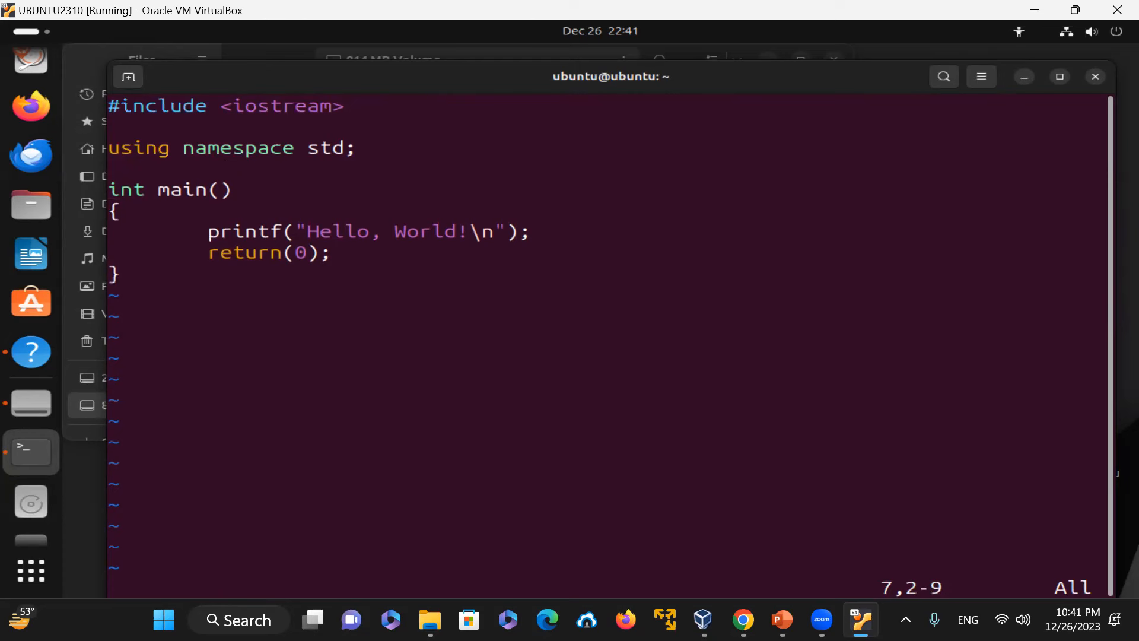
pyautogui.press('Up')
pyautogui.press('Up')
pyautogui.press('Up')
pyautogui.press('Up')
pyautogui.write(':wq')
pyautogui.press('Return')
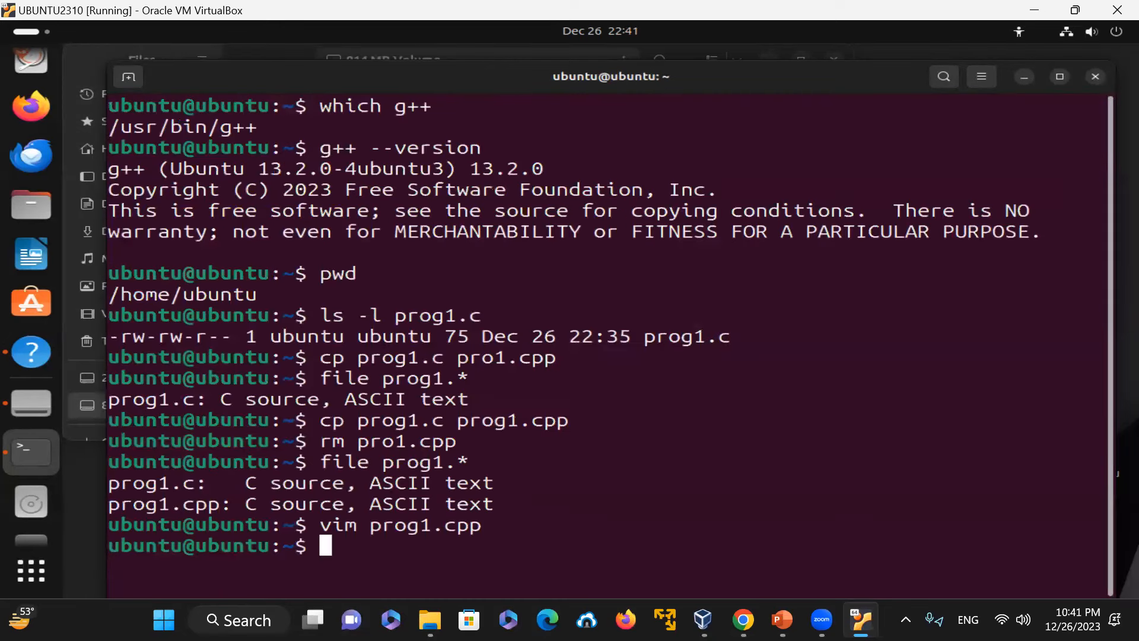
# Step: Check the file types of prog1.* again
pyautogui.write('file prog1.*')
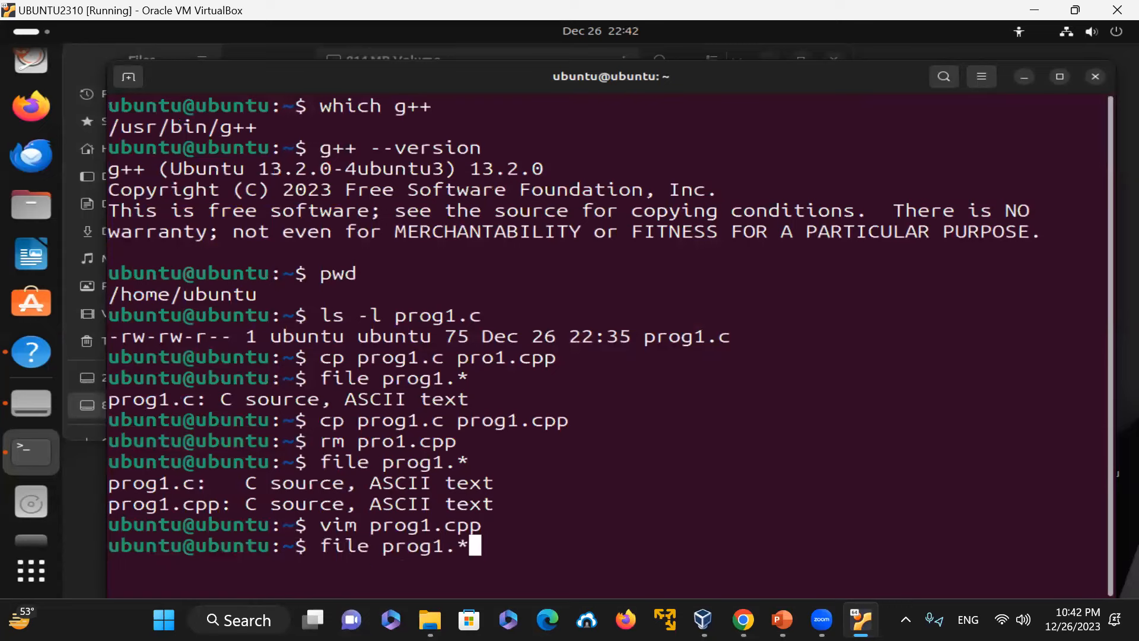
pyautogui.press('Return')
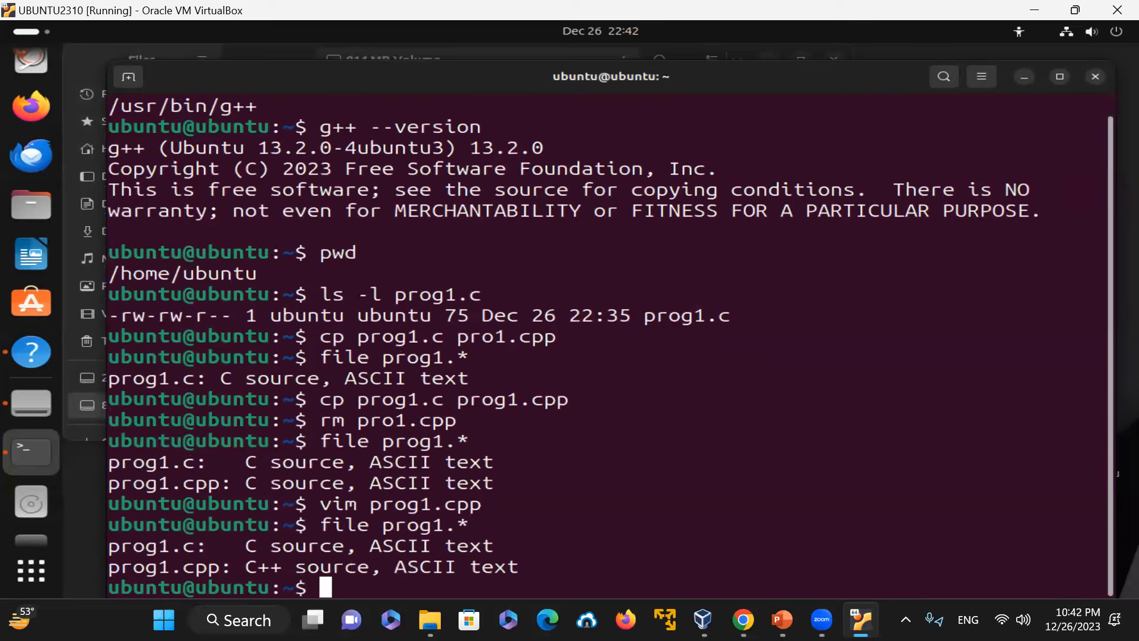
pyautogui.moveTo(245, 566); pyautogui.dragTo(289, 569)
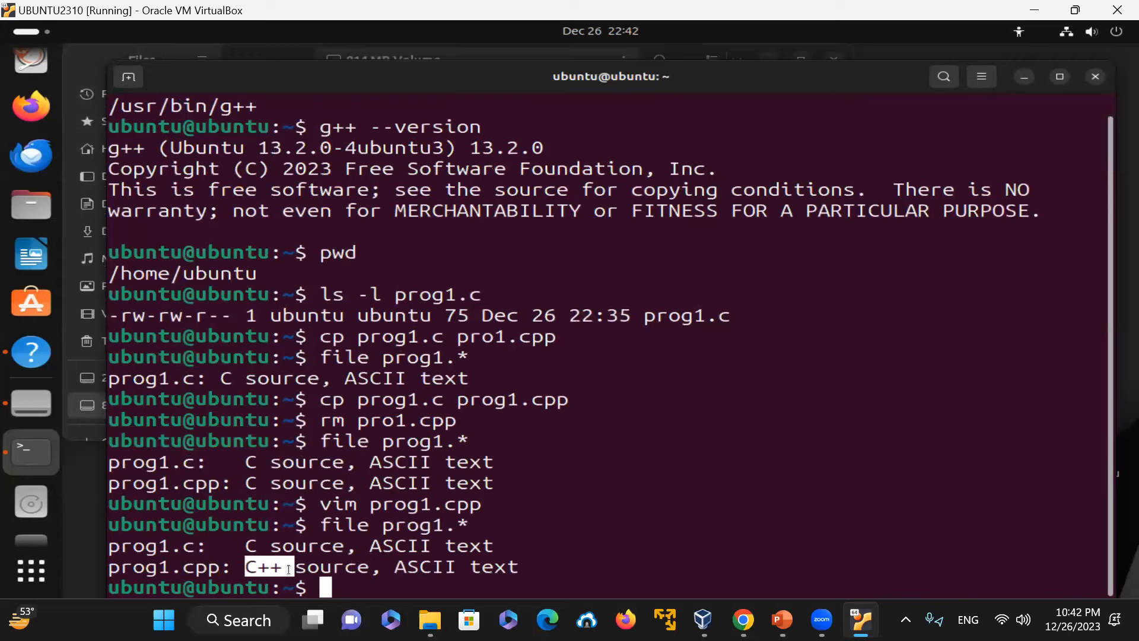
# Step: Try to compile prog2.cpp into prog2 with g++ -o prog2 prog2.cpp
pyautogui.write('g++ -o prog')
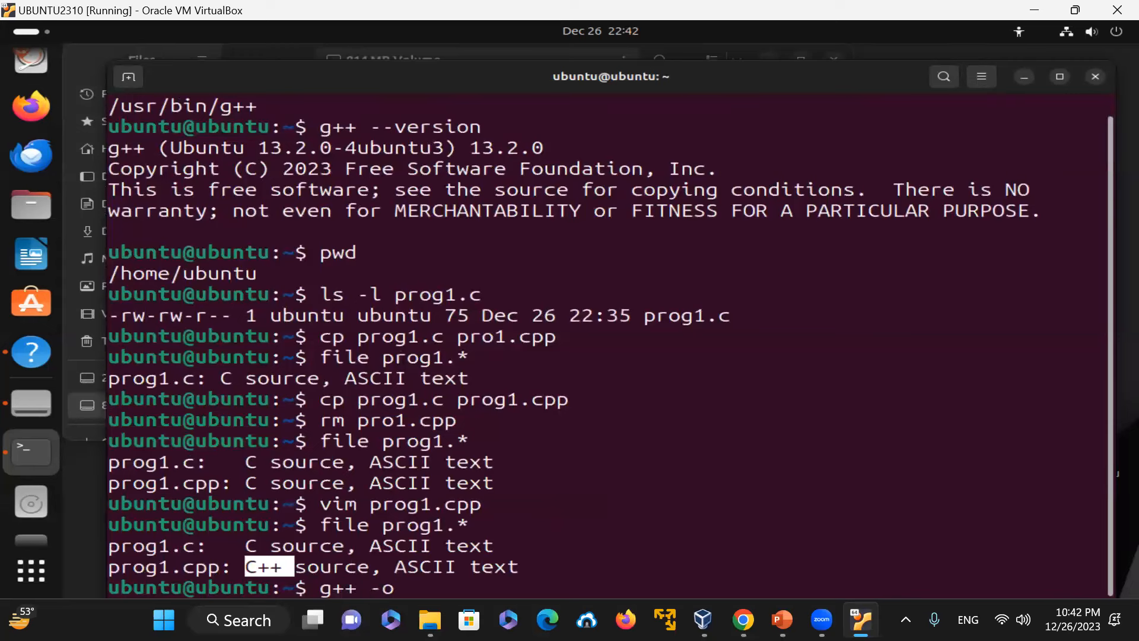
pyautogui.write('2.')
pyautogui.press('BackSpace')
pyautogui.write('prog2.cpp')
pyautogui.press('Return')
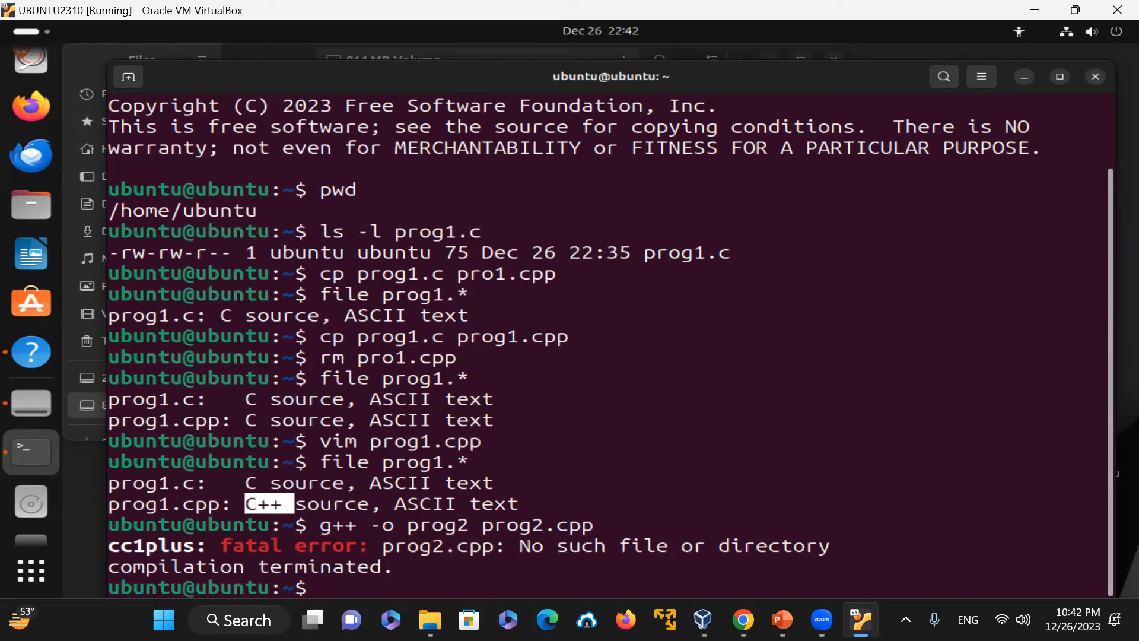
# Step: Recall the compile command, correct it to g++ -o prog1 prog1.cpp and run it
pyautogui.press('Up')
pyautogui.press('Left')
pyautogui.press('Left')
pyautogui.press('Left')
pyautogui.press('Left')
pyautogui.press('Left')
pyautogui.press('Left')
pyautogui.press('Left')
pyautogui.press('Left')
pyautogui.press('Left')
pyautogui.press('Left')
pyautogui.press('BackSpace')
pyautogui.write('1')
pyautogui.press('Right')
pyautogui.press('Right')
pyautogui.press('Right')
pyautogui.press('Right')
pyautogui.press('Right')
pyautogui.press('Right')
pyautogui.press('BackSpace')
pyautogui.write('1')
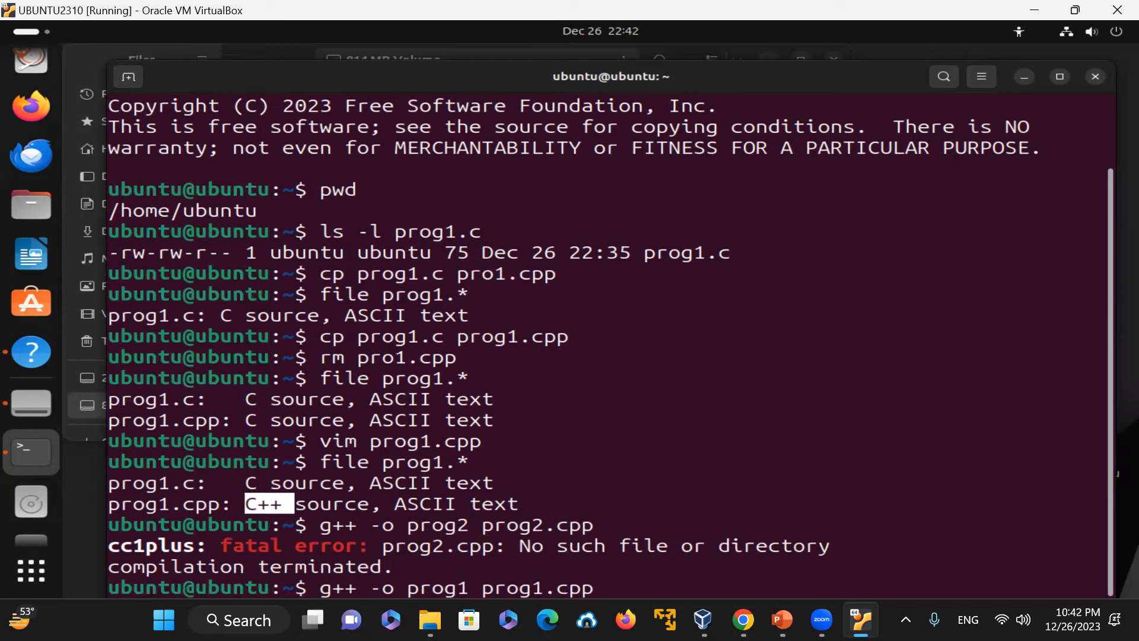
pyautogui.press('Return')
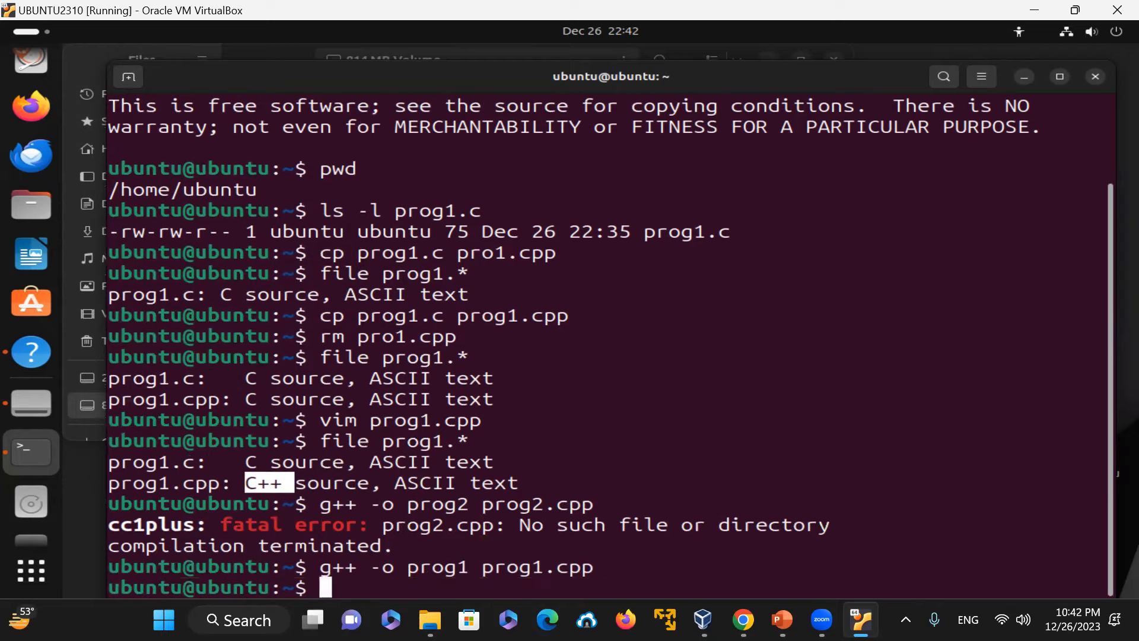
# Step: List the compiled prog1 in long format and execute it with ./prog1
pyautogui.write('ls')
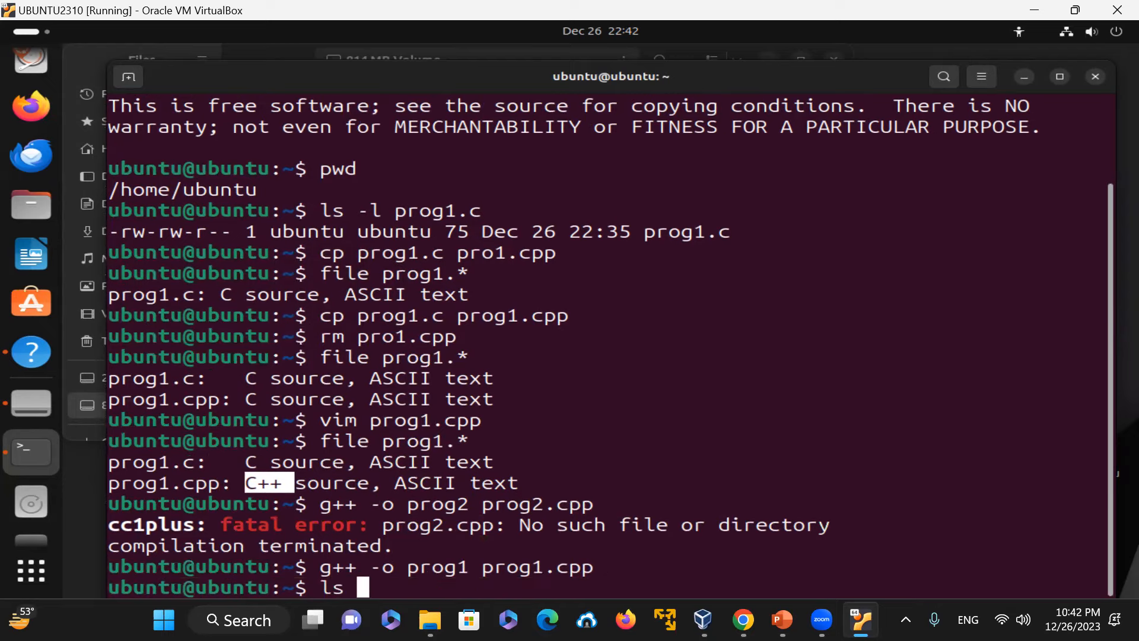
pyautogui.write('-l prog1')
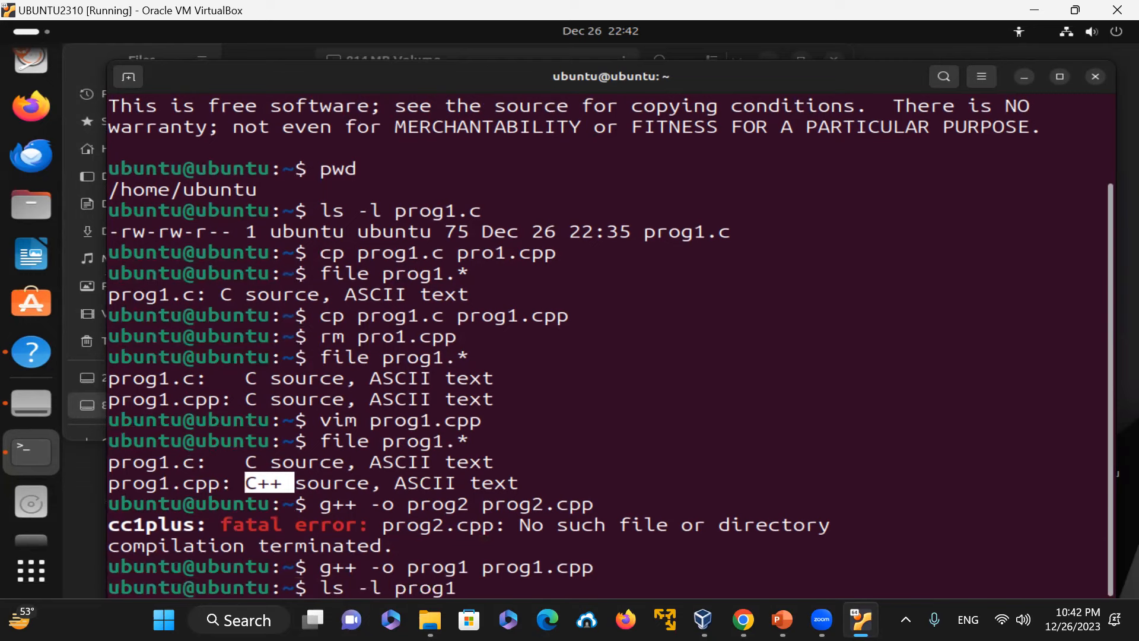
pyautogui.press('Return')
pyautogui.write('./pro')
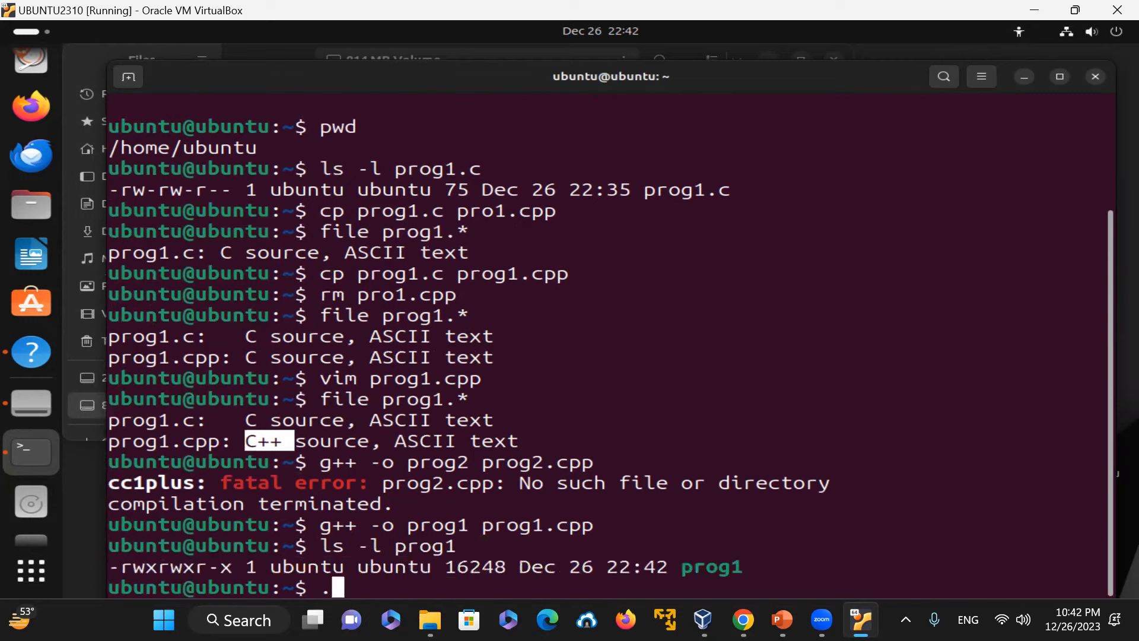
pyautogui.write('g1')
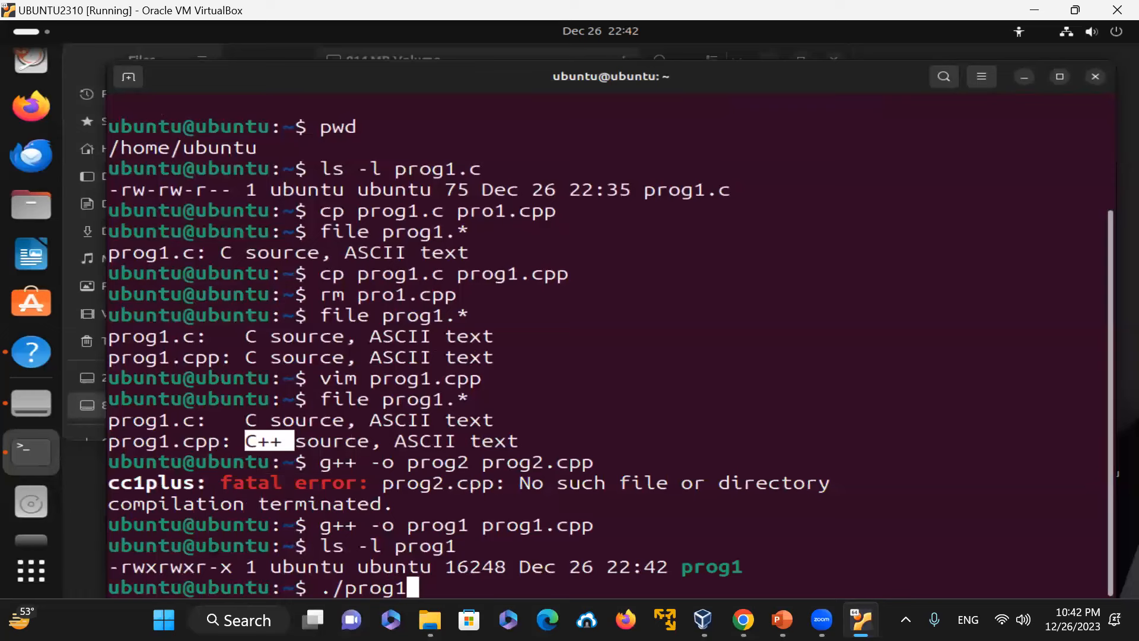
pyautogui.press('Return')
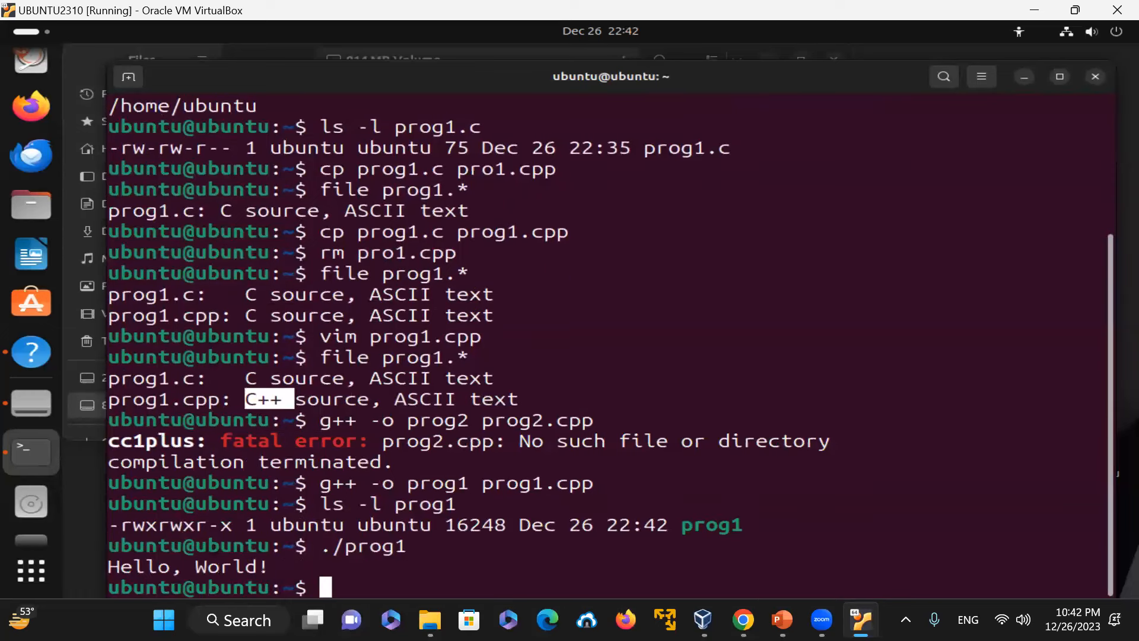
# Step: Check the file types of the prog1 executable and of prog1.cpp
pyautogui.write('file prog1')
pyautogui.press('Return')
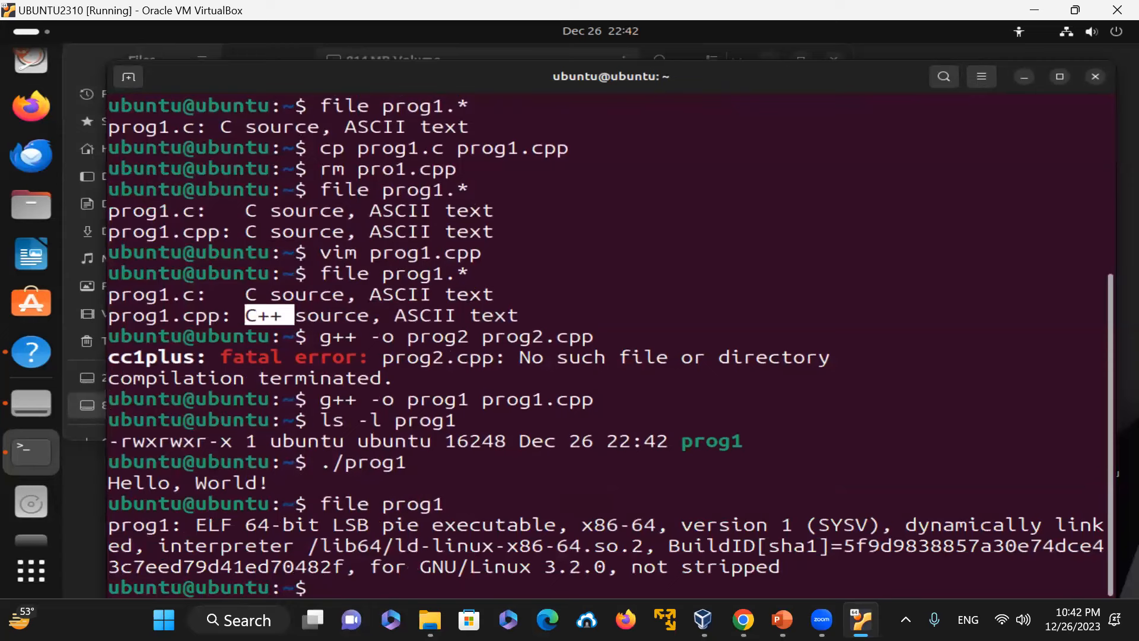
pyautogui.write('file prog1.cpp')
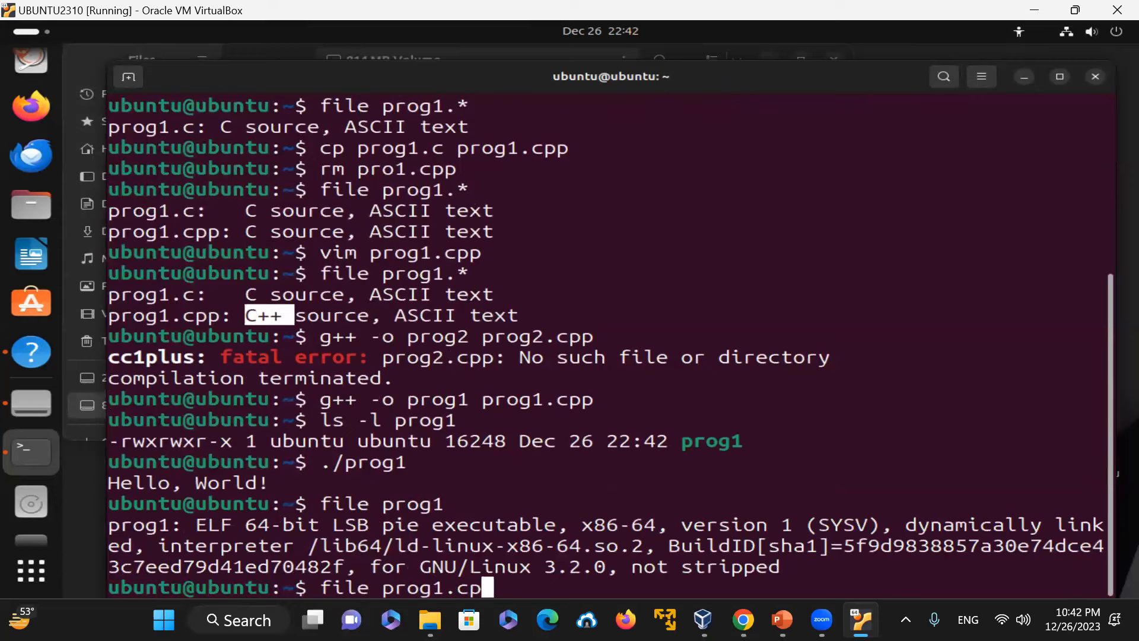
pyautogui.press('Return')
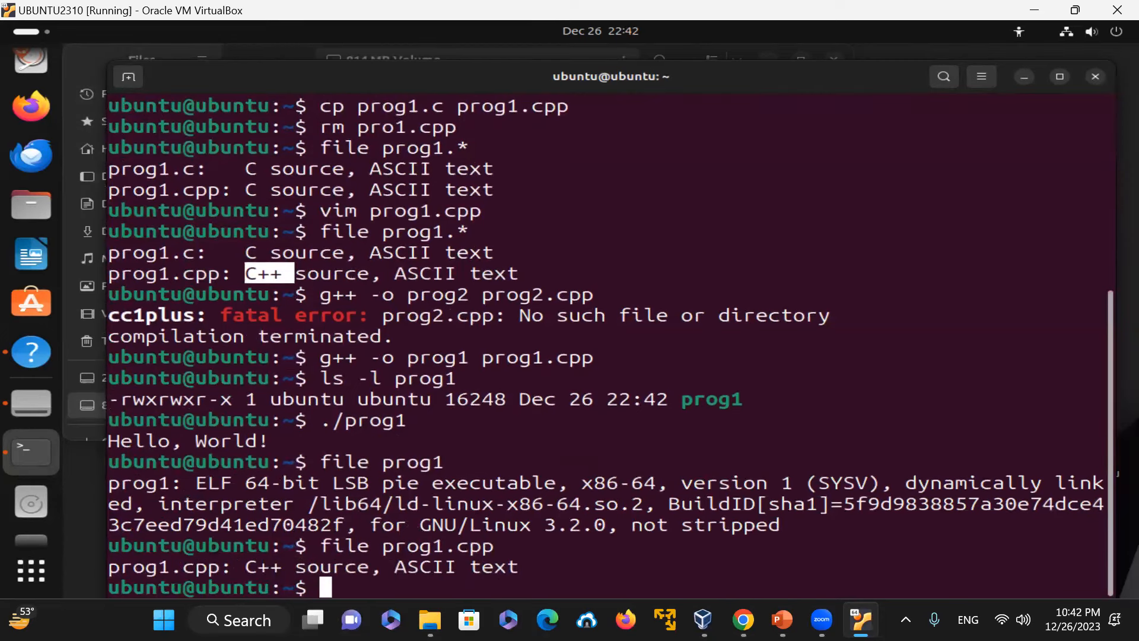
# Step: Open prog1.cpp in vim and replace the printf call on the Hello, World! line with cout <<
pyautogui.write('vim p')
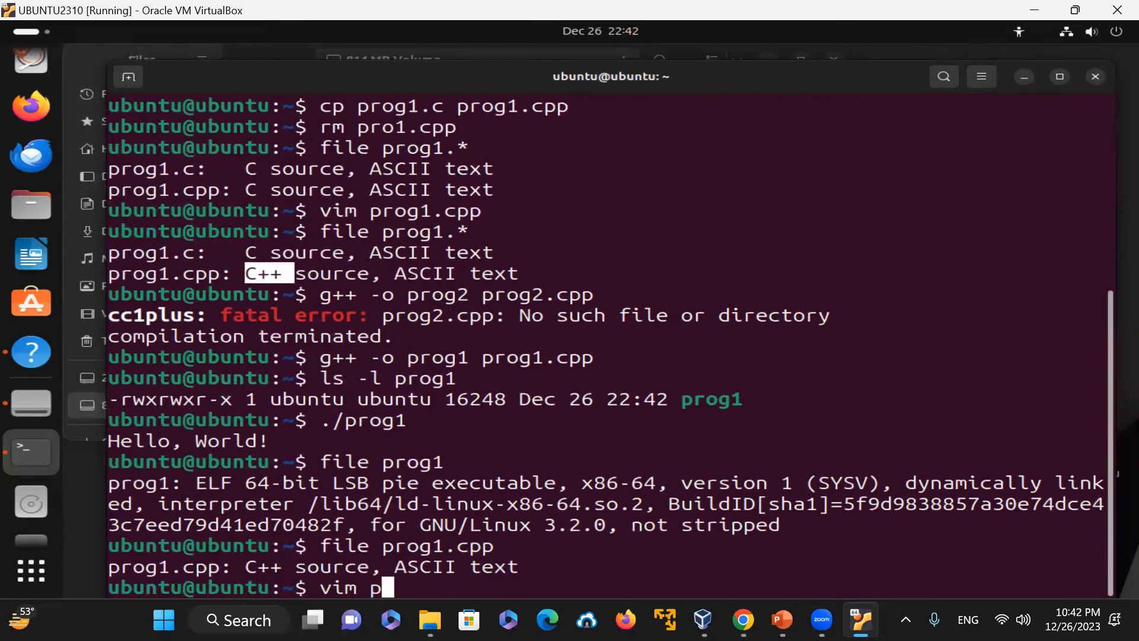
pyautogui.write('rog1.cpp')
pyautogui.press('Return')
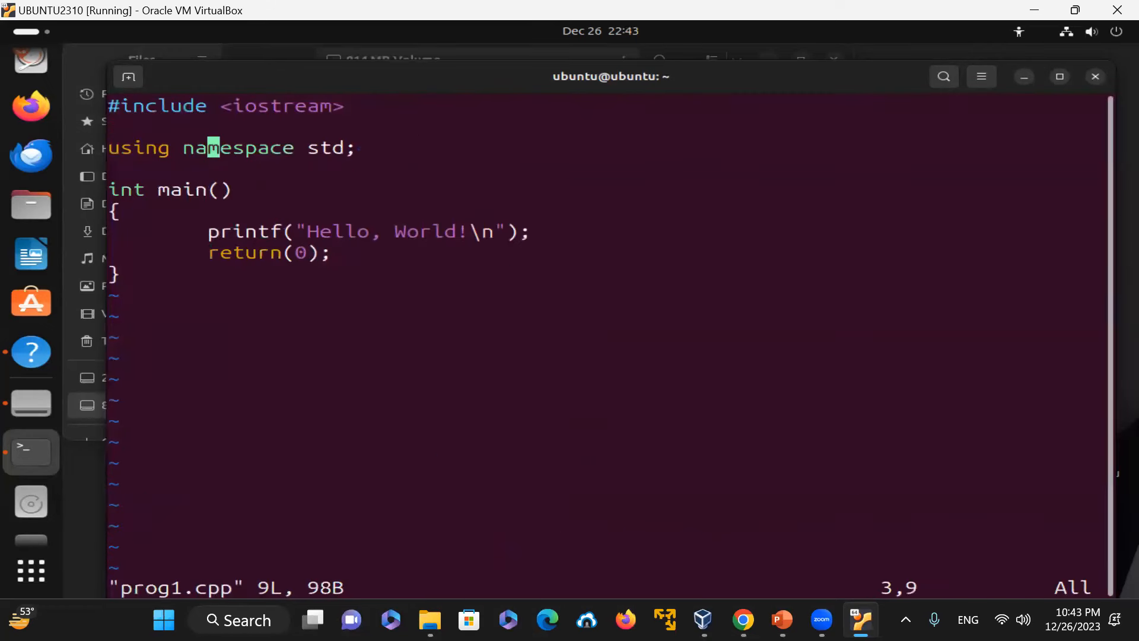
pyautogui.press('Return')
pyautogui.press('Return')
pyautogui.press('Return')
pyautogui.press('Down')
pyautogui.press('Right')
pyautogui.press('Delete')
pyautogui.press('Delete')
pyautogui.press('Delete')
pyautogui.press('Delete')
pyautogui.press('Delete')
pyautogui.press('Delete')
pyautogui.write('icout ')
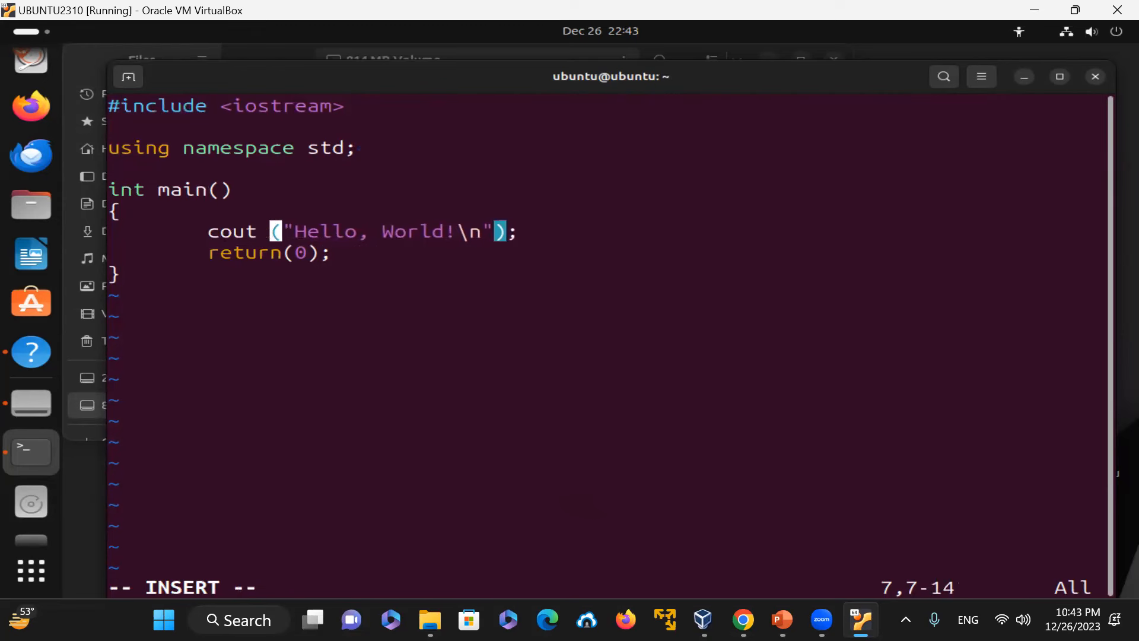
pyautogui.write('<<')
pyautogui.press('Delete')
pyautogui.press('Escape')
# Step: Append << endl after the Hello, World! string
pyautogui.press('l')
pyautogui.press('l')
pyautogui.press('l')
pyautogui.press('l')
pyautogui.press('l')
pyautogui.press('l')
pyautogui.press('l')
pyautogui.press('l')
pyautogui.press('l')
pyautogui.press('l')
pyautogui.press('l')
pyautogui.press('l')
pyautogui.press('l')
pyautogui.press('l')
pyautogui.press('l')
pyautogui.press('l')
pyautogui.press('l')
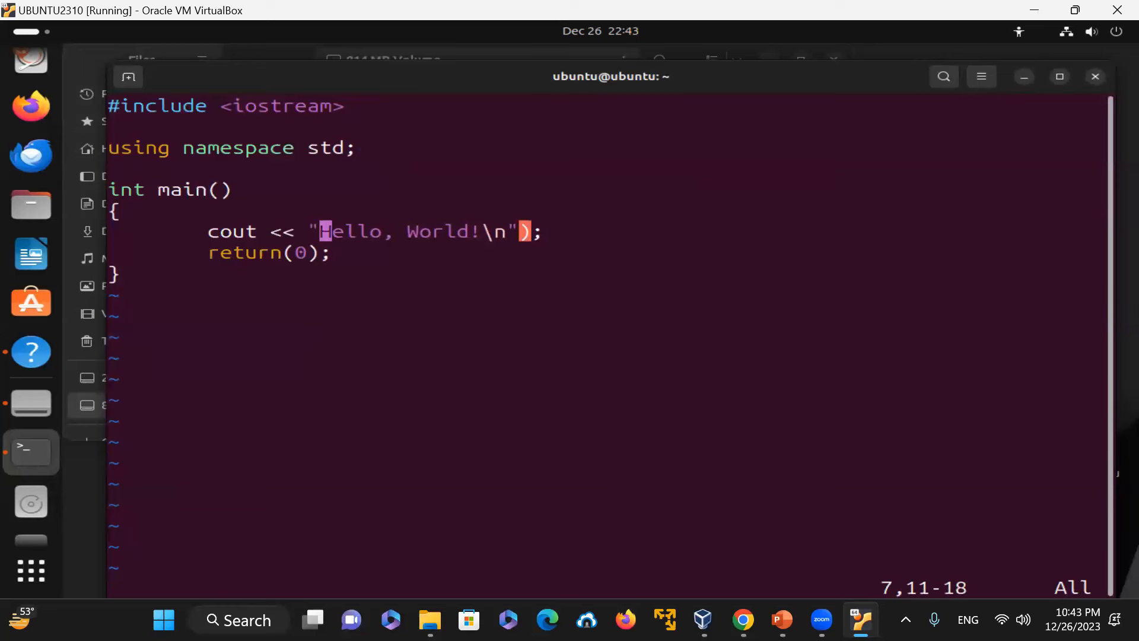
pyautogui.write('l')
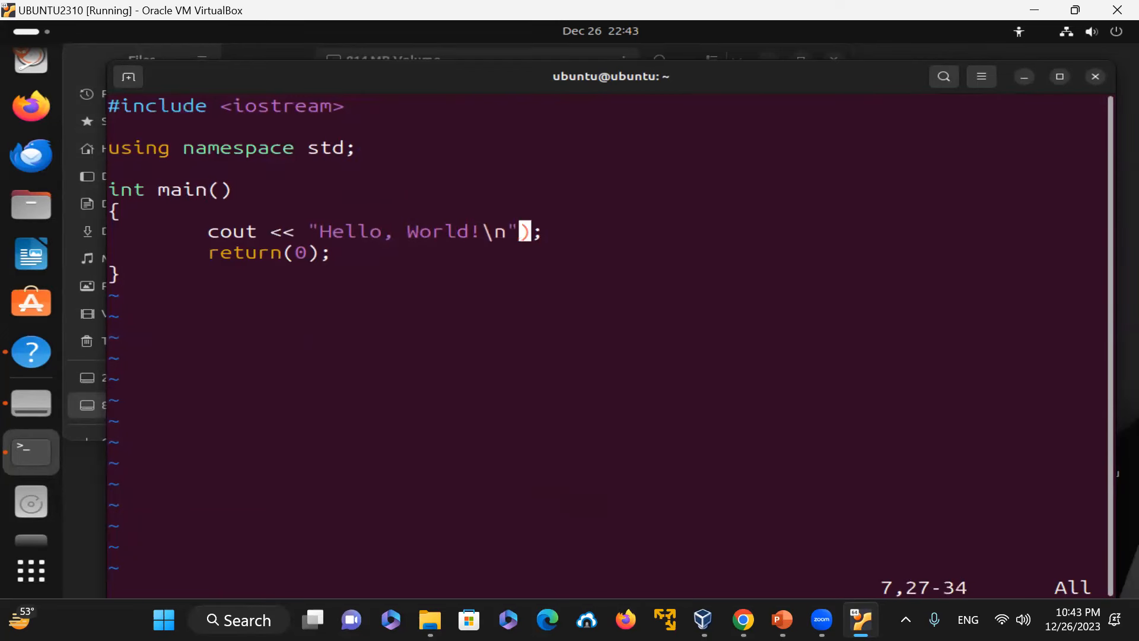
pyautogui.write('i << ')
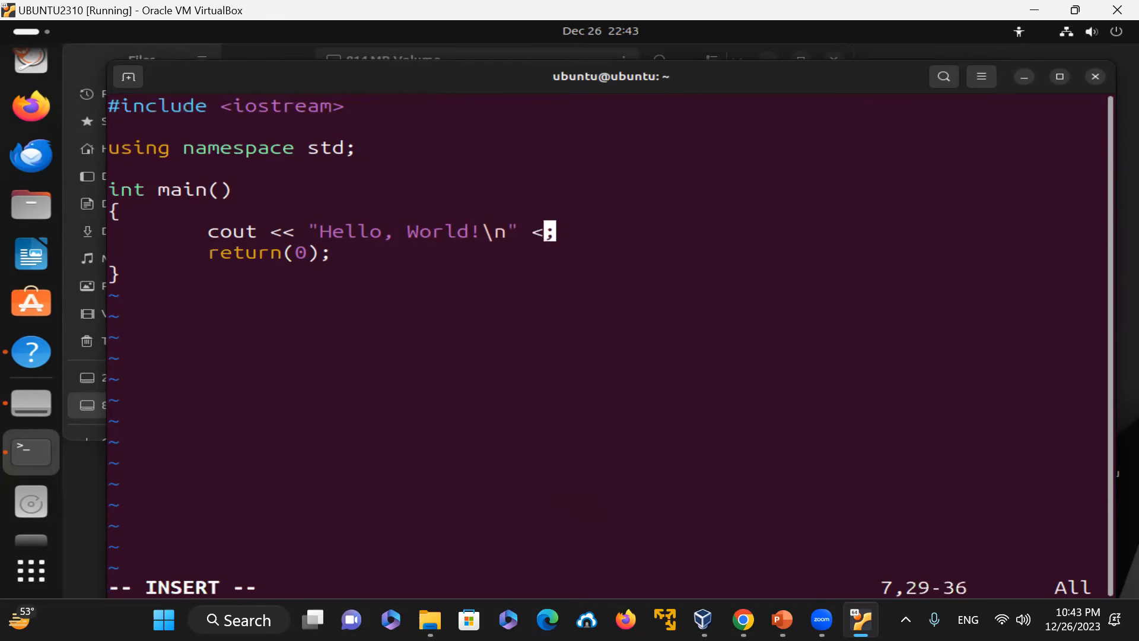
pyautogui.write('endl')
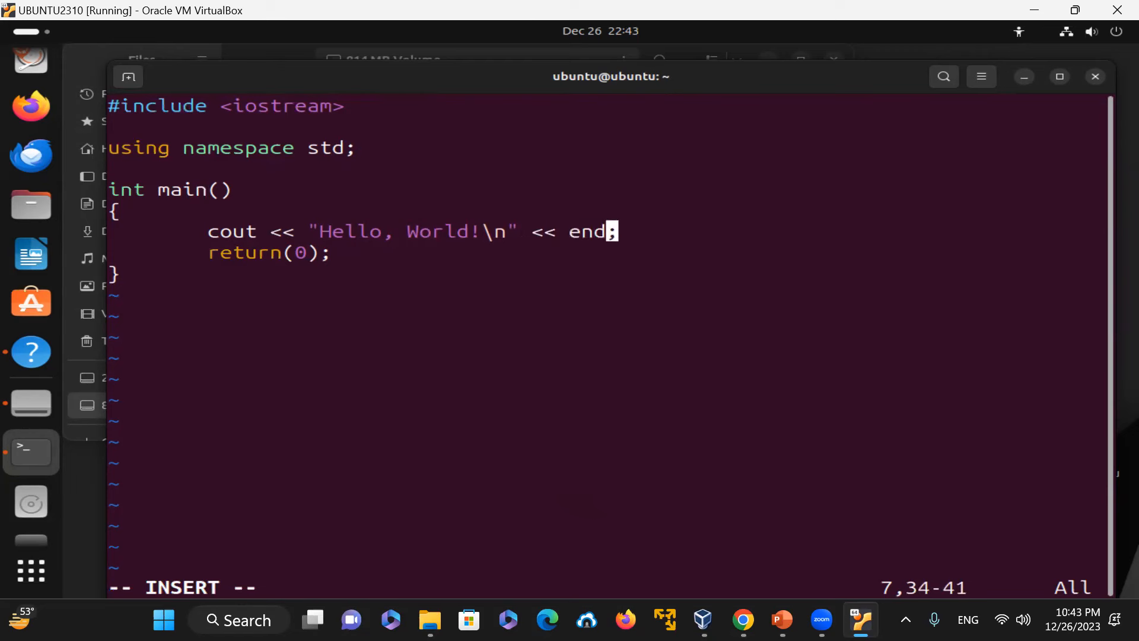
pyautogui.press('Escape')
# Step: Remove the \n from the Hello, World! string, then save and quit vim
pyautogui.press('k')
pyautogui.press('j')
pyautogui.press('h')
pyautogui.press('b')
pyautogui.press('b')
pyautogui.press('b')
pyautogui.press('h')
pyautogui.press('h')
pyautogui.press('x')
pyautogui.press('x')
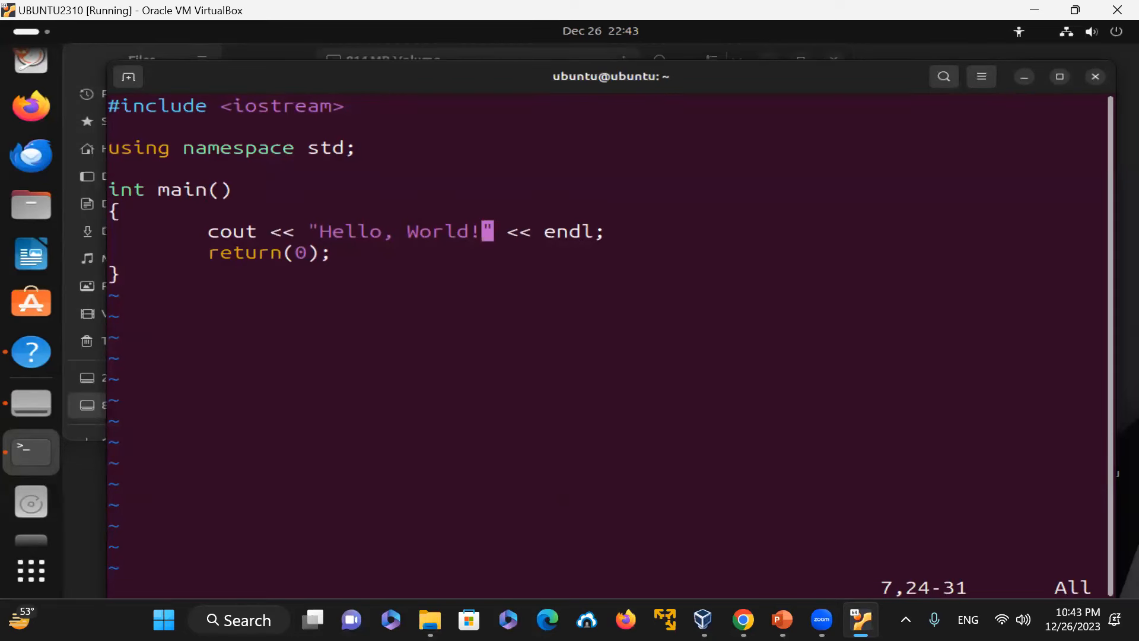
pyautogui.press('j')
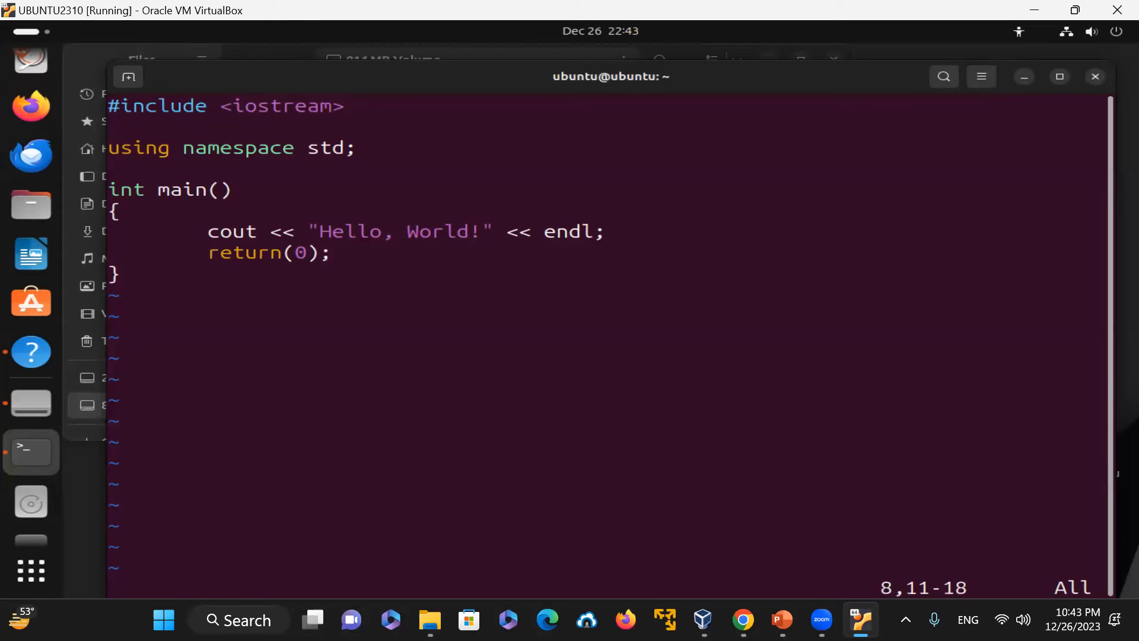
pyautogui.write(':wq')
pyautogui.press('Return')
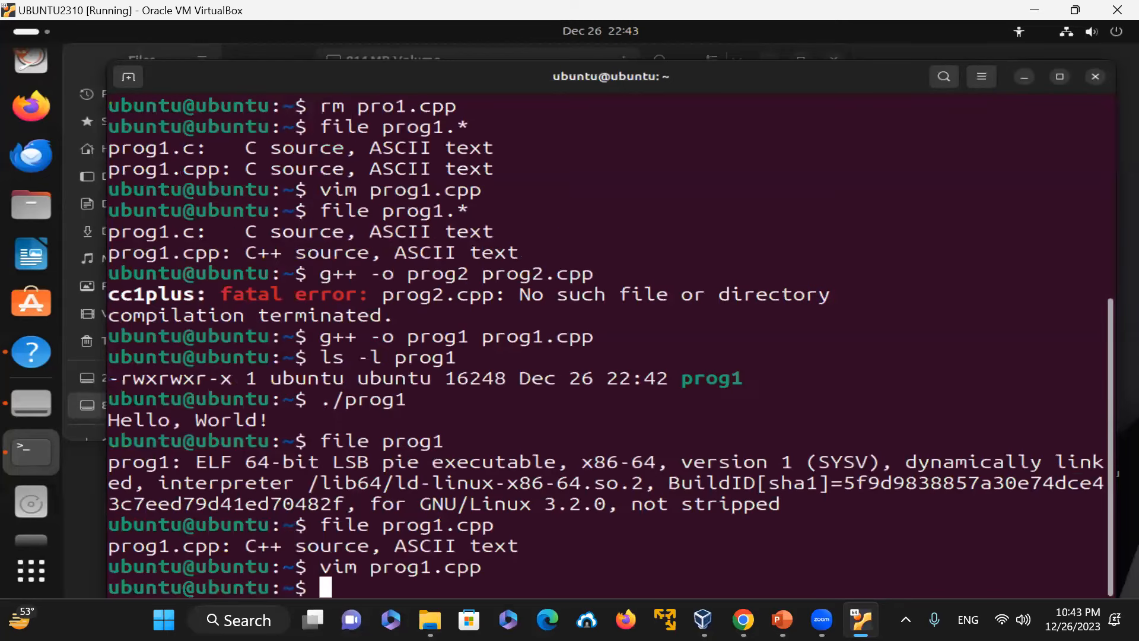
pyautogui.write('clea')
pyautogui.press('Return')
pyautogui.write('r')
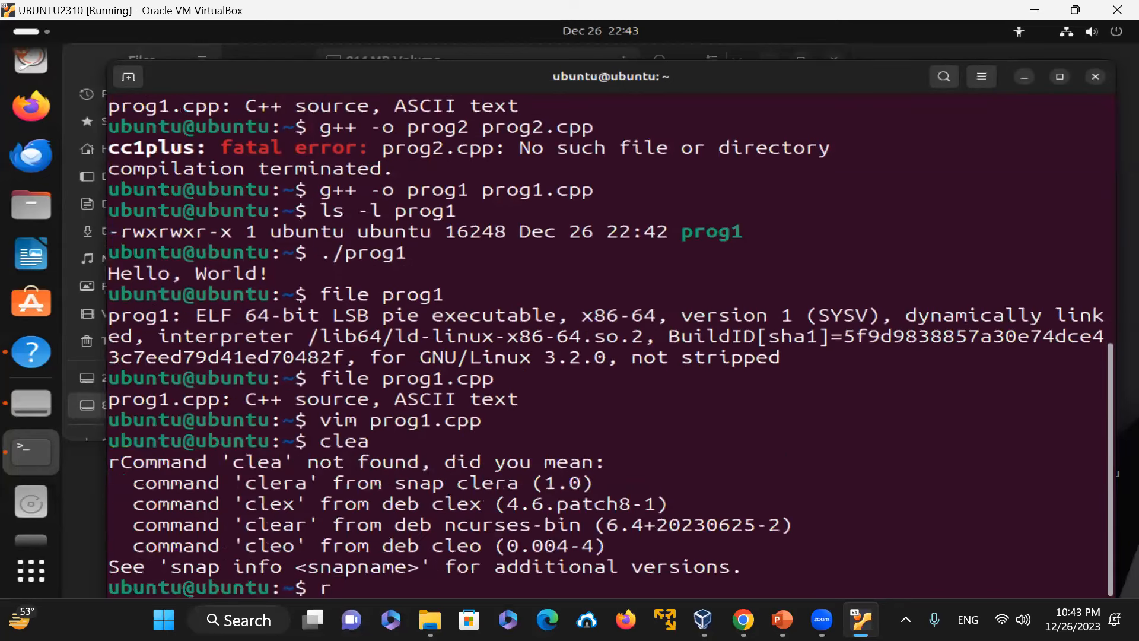
pyautogui.write('vim pro')
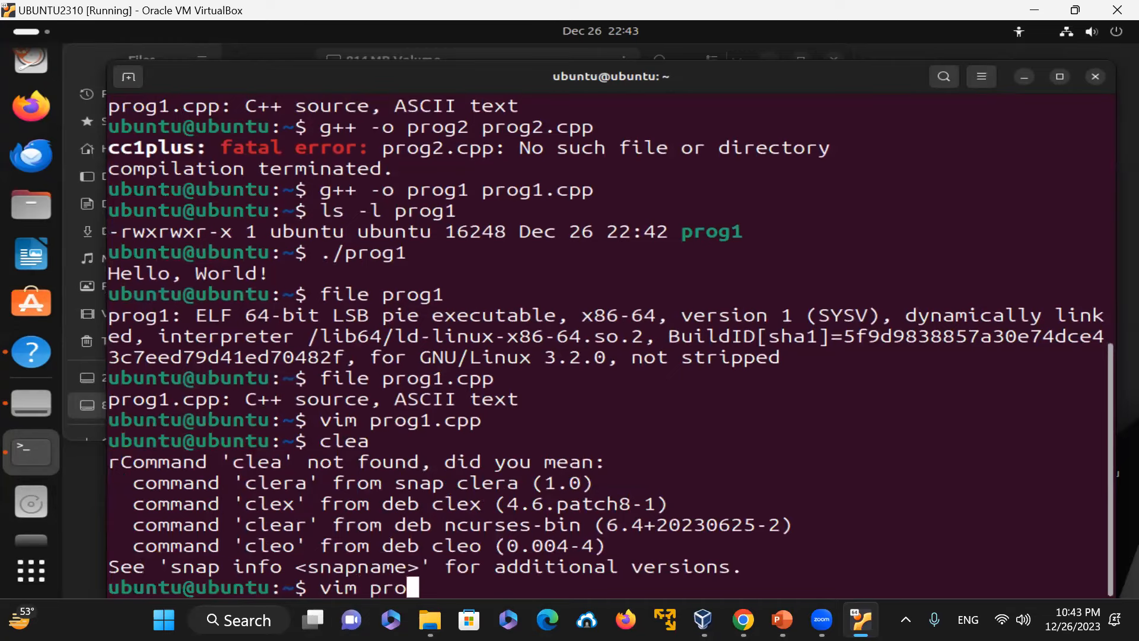
pyautogui.write('g1.cpp')
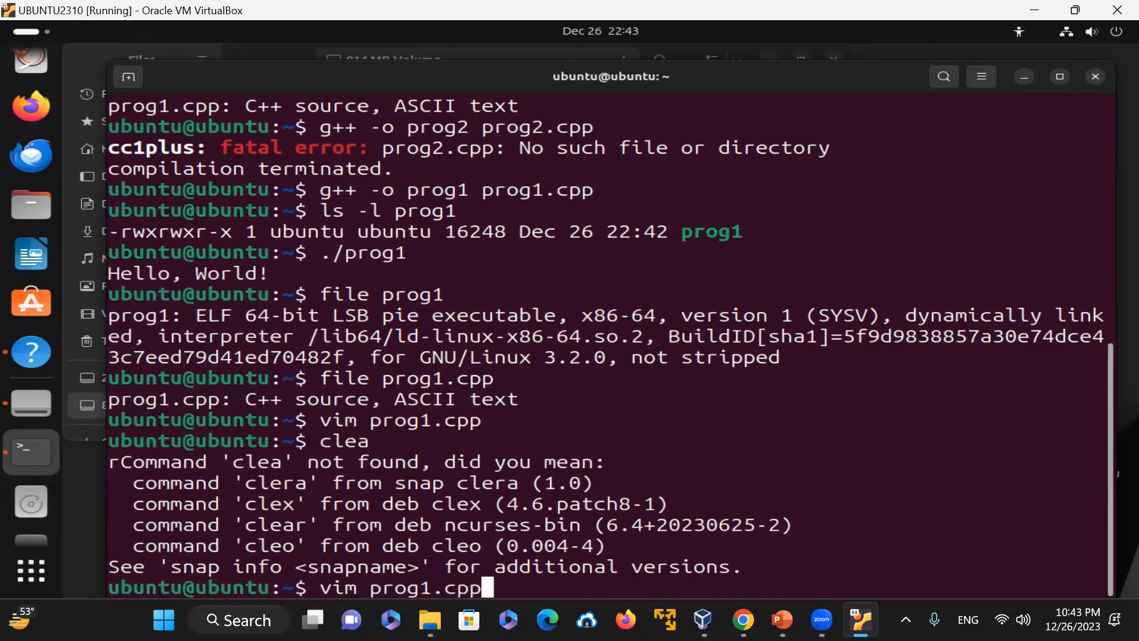
# Step: Reopen prog1.cpp in vim and duplicate the Hello, World! output line
pyautogui.press('Return')
pyautogui.press('Up')
pyautogui.press('Right')
pyautogui.press('Right')
pyautogui.press('Right')
pyautogui.press('Right')
pyautogui.press('Right')
pyautogui.press('Right')
pyautogui.press('Right')
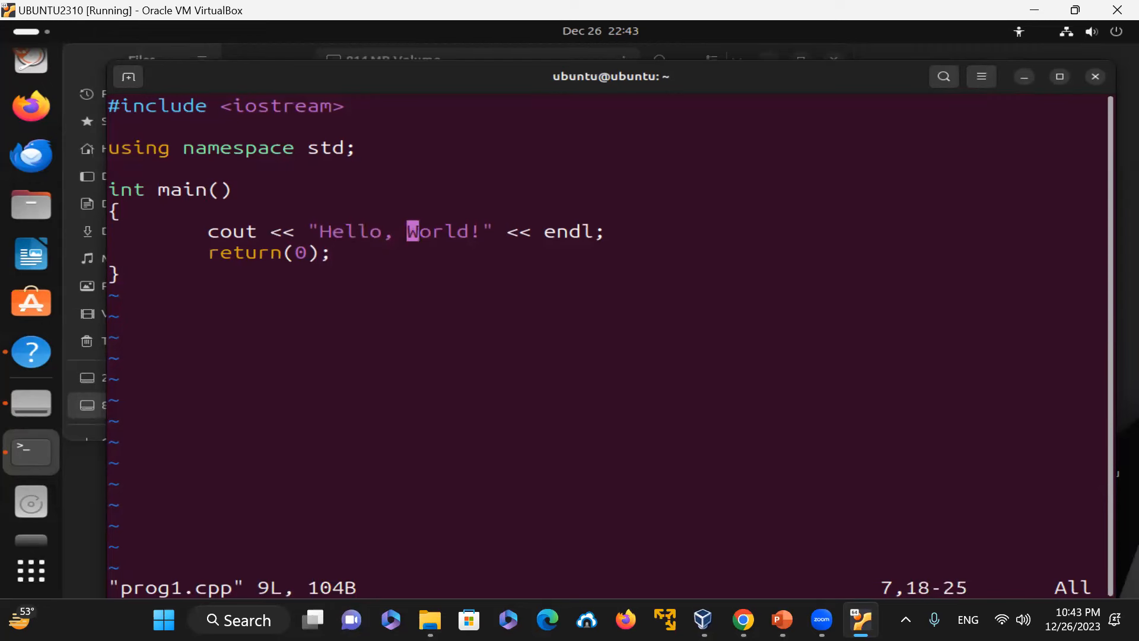
pyautogui.press('y')
pyautogui.press('y')
pyautogui.press('p')
# Step: Change the duplicated line's text to "Welcome to C++", then save and quit
pyautogui.press('Right')
pyautogui.press('Right')
pyautogui.press('Right')
pyautogui.press('Right')
pyautogui.press('Right')
pyautogui.press('Right')
pyautogui.press('Right')
pyautogui.press('Right')
pyautogui.press('Right')
pyautogui.press('x')
pyautogui.press('x')
pyautogui.press('x')
pyautogui.press('x')
pyautogui.press('x')
pyautogui.press('x')
pyautogui.press('x')
pyautogui.press('x')
pyautogui.press('x')
pyautogui.press('x')
pyautogui.press('x')
pyautogui.press('x')
pyautogui.press('x')
pyautogui.write('iWel')
pyautogui.write('come to ')
pyautogui.write('C')
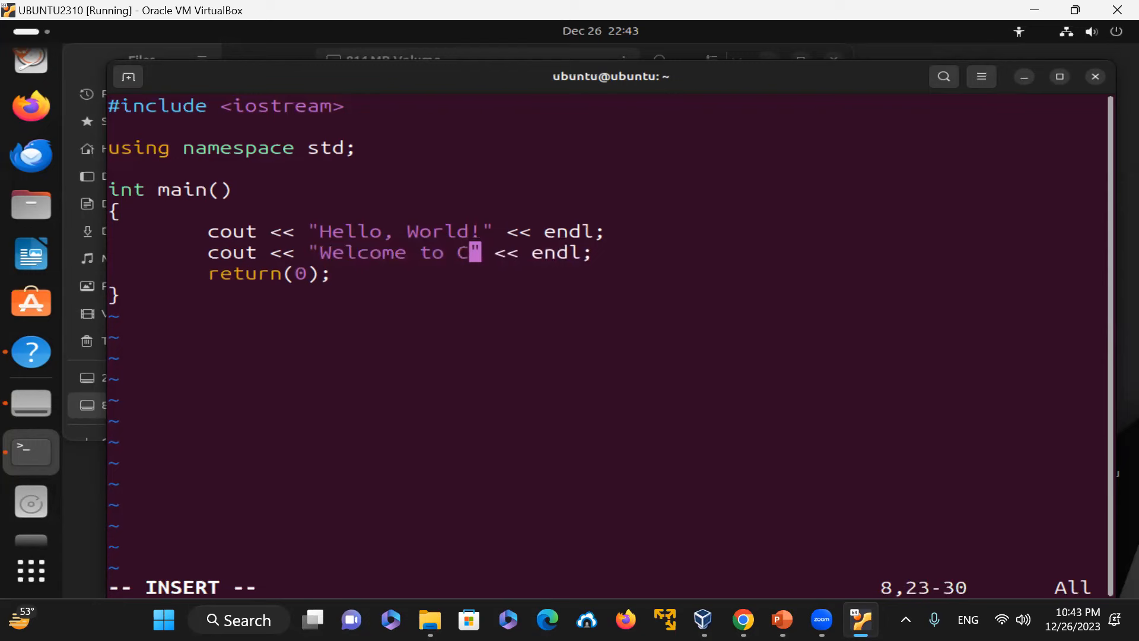
pyautogui.write('++')
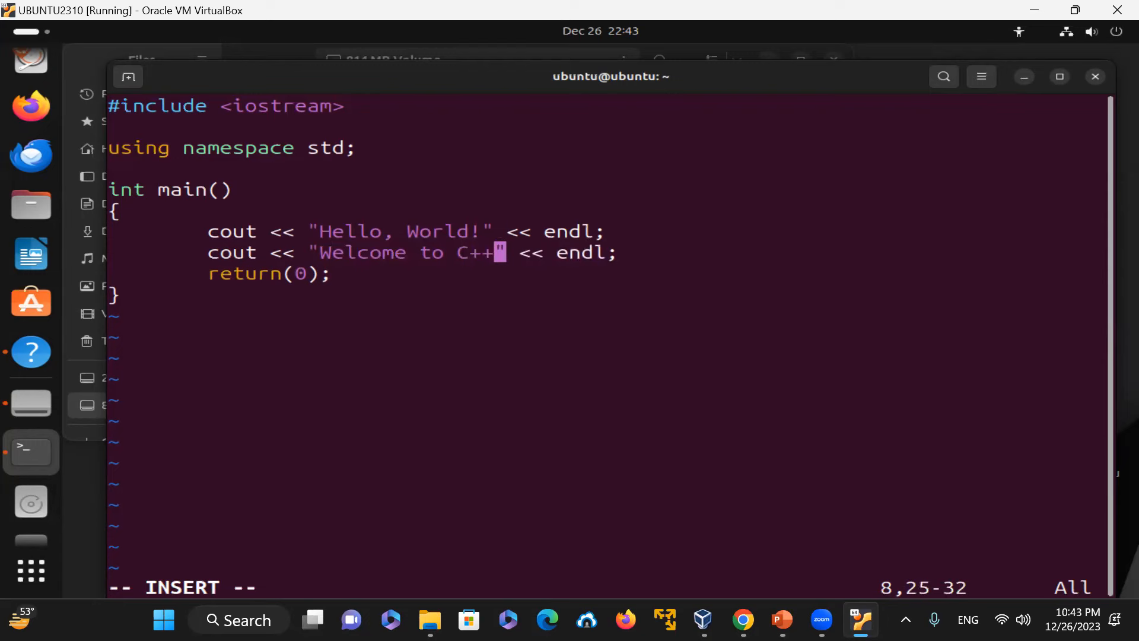
pyautogui.press('Escape')
pyautogui.write(':wq')
pyautogui.press('Return')
# Step: Clear the terminal and recompile prog1.cpp into prog1 with g++ -o prog1 prog1.cpp
pyautogui.write('clear')
pyautogui.press('Return')
pyautogui.write('g')
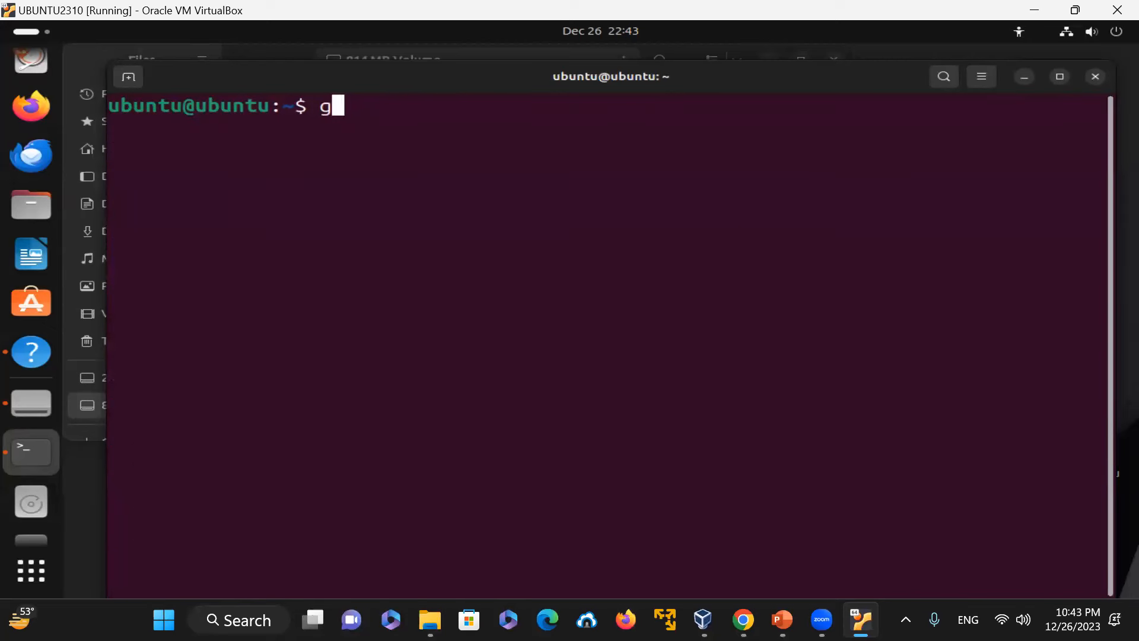
pyautogui.write('++ -o prog')
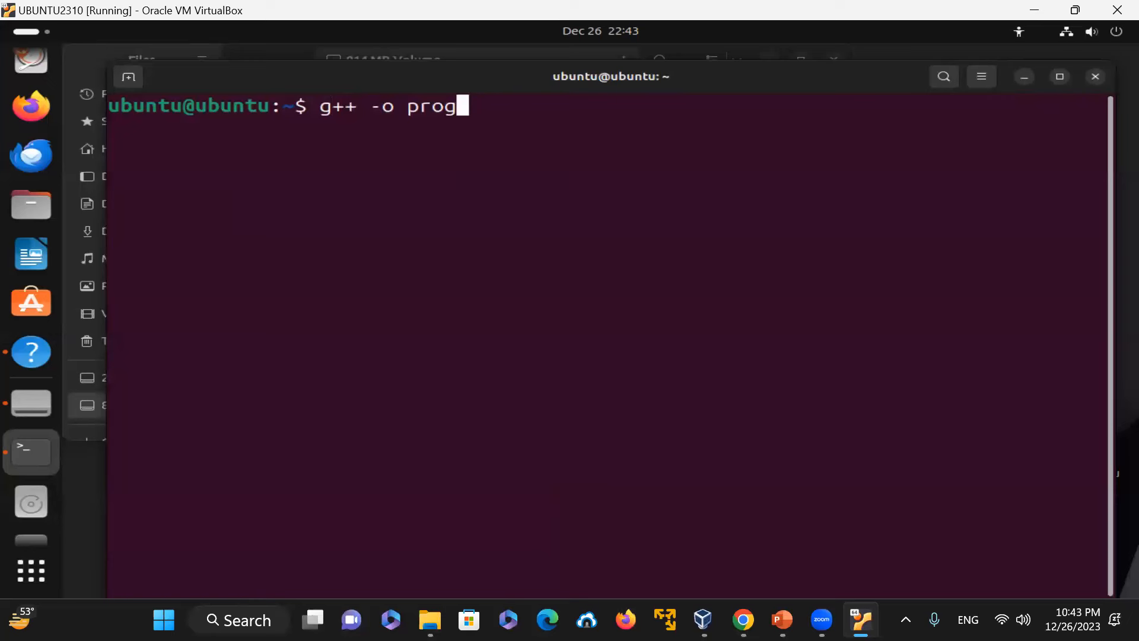
pyautogui.write('1 pro')
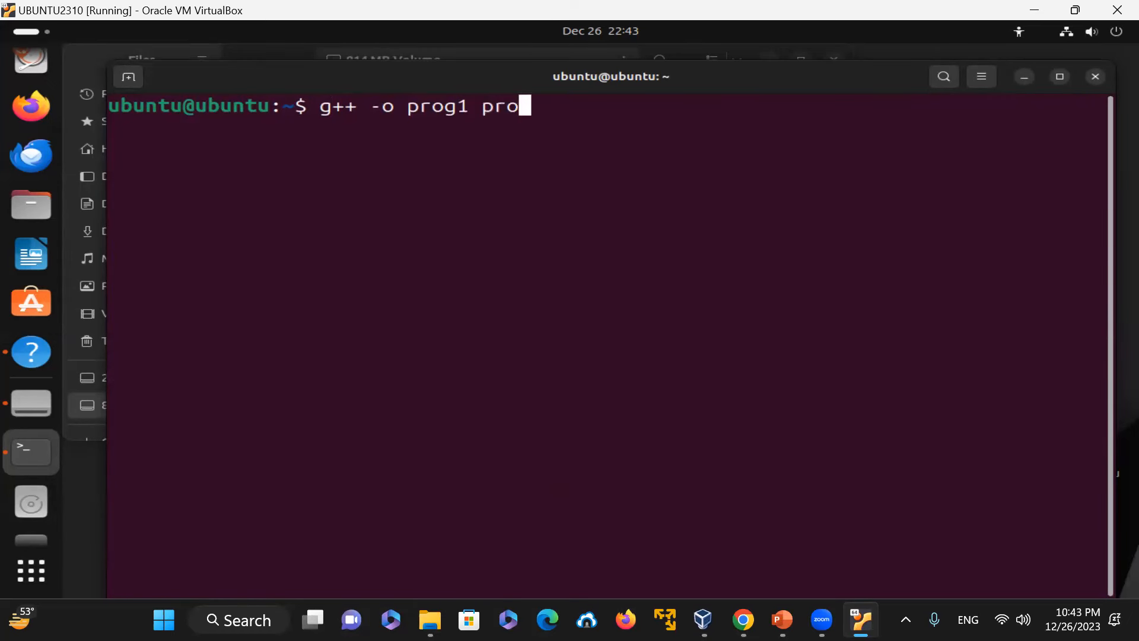
pyautogui.write('g1.cpp')
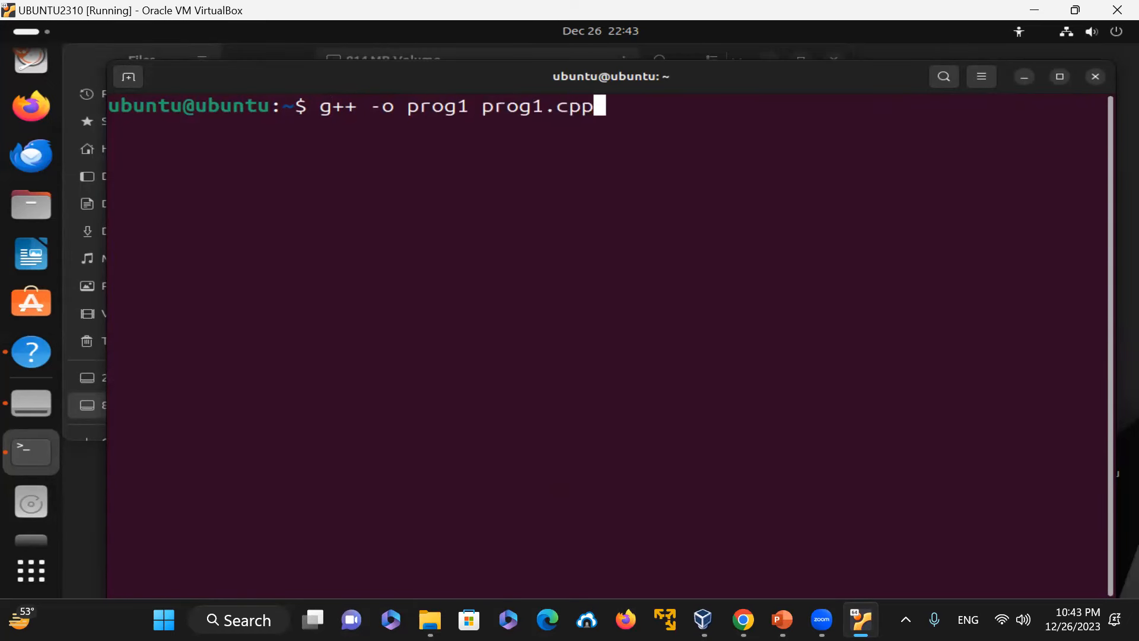
pyautogui.press('Return')
# Step: Run ./prog1 and print prog1.cpp with line numbers using cat -n
pyautogui.write('./prog')
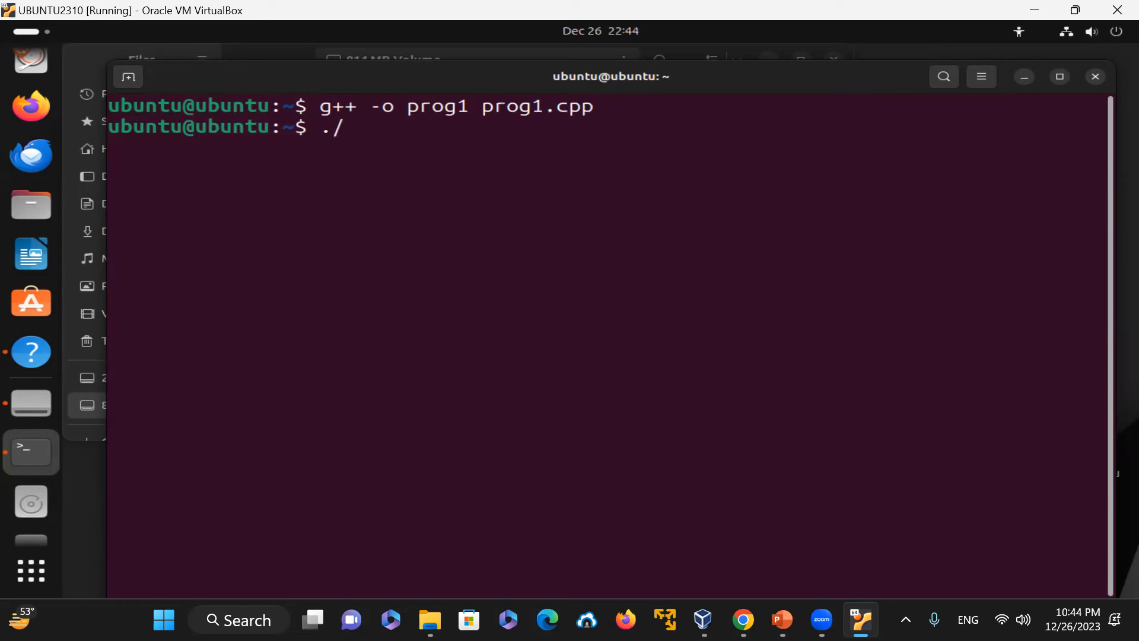
pyautogui.write('1.')
pyautogui.press('BackSpace')
pyautogui.press('Return')
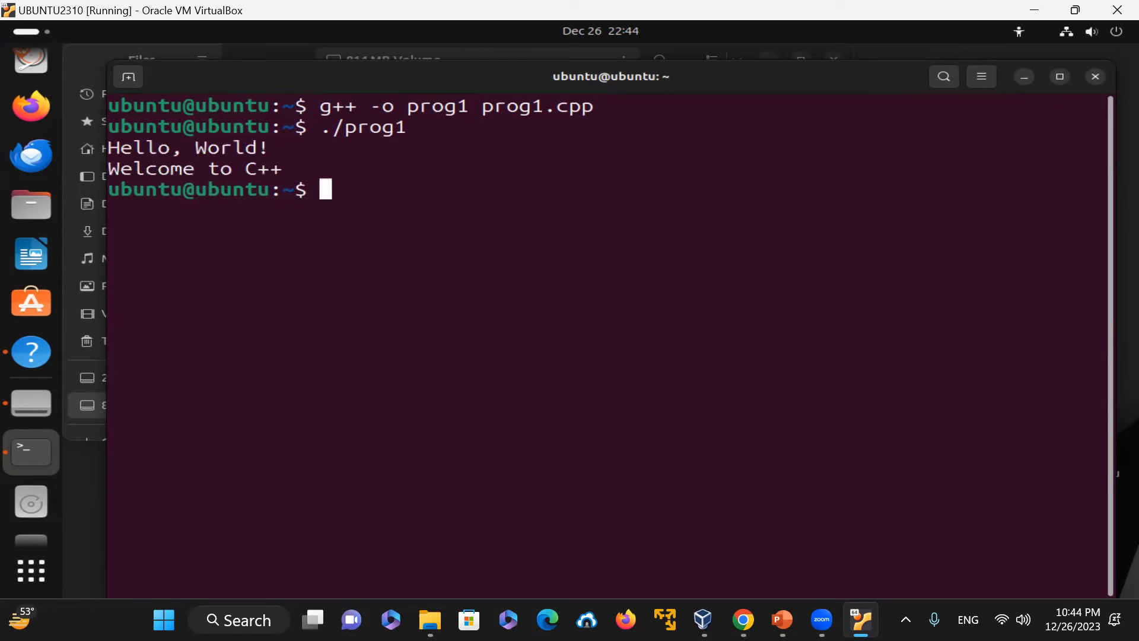
pyautogui.write('cat -n prog1.cpp')
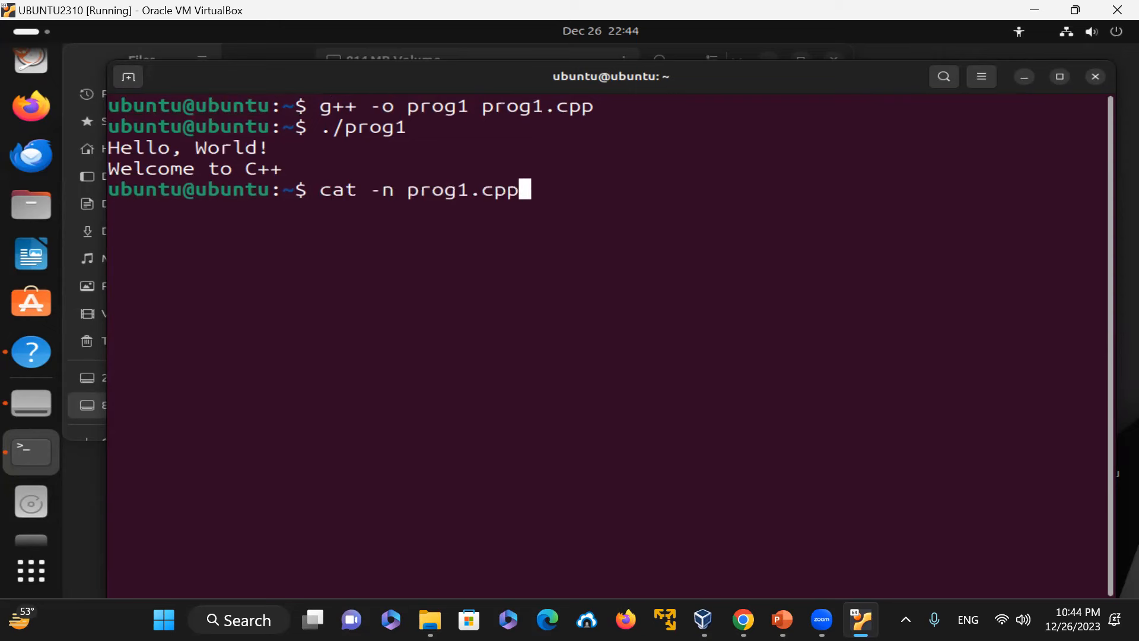
pyautogui.press('Return')
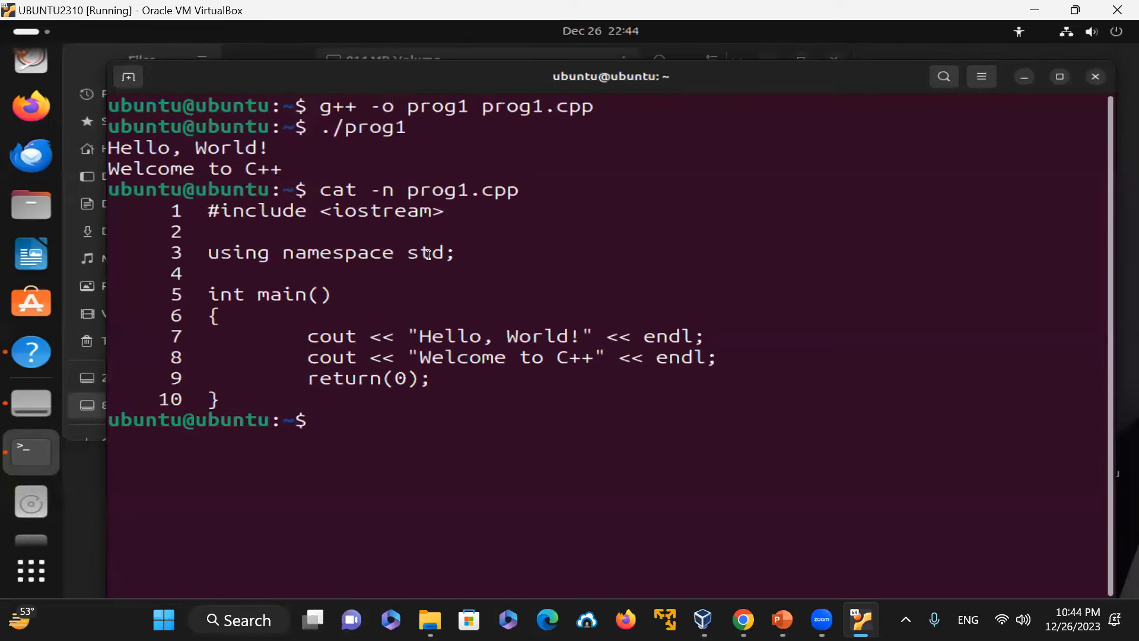
# Step: Copy prog1.cpp to prog2.cpp with cp
pyautogui.moveTo(206, 252); pyautogui.dragTo(453, 251)
pyautogui.click(509, 275)
pyautogui.write('vim')
pyautogui.press('BackSpace')
pyautogui.press('BackSpace')
pyautogui.press('BackSpace')
pyautogui.press('BackSpace')
pyautogui.write('cp prog1.cpp prog2.cpp')
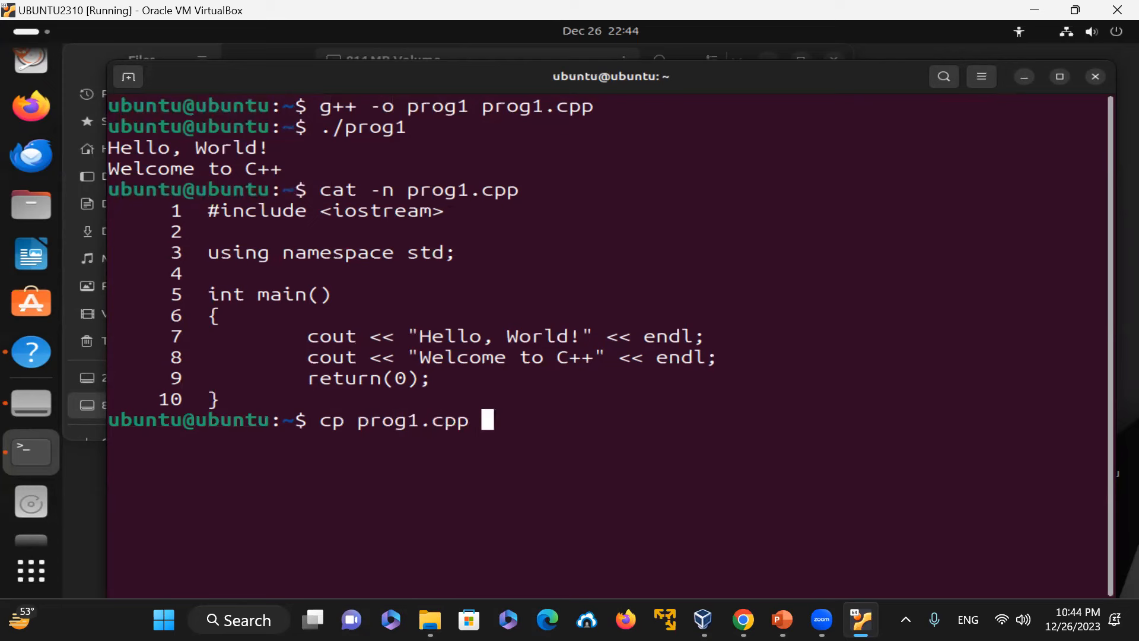
pyautogui.press('Return')
# Step: Open prog2.cpp in vim
pyautogui.write('vim prog2.cpp')
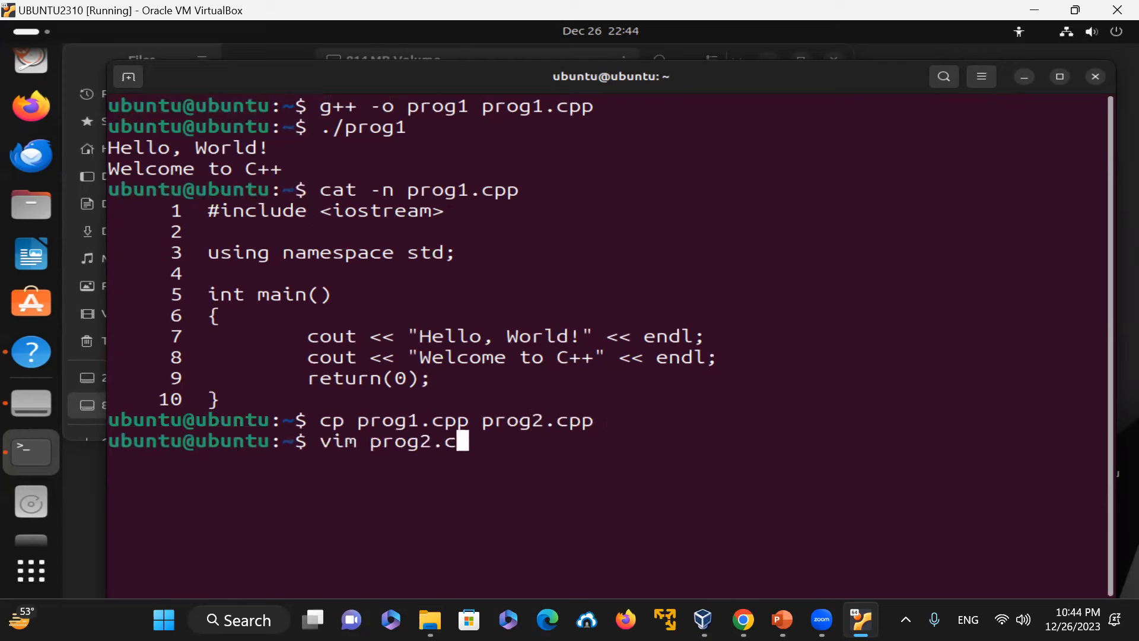
pyautogui.press('Return')
pyautogui.press('Down')
pyautogui.press('Down')
pyautogui.press('Down')
pyautogui.press('Down')
pyautogui.press('Down')
pyautogui.press('Down')
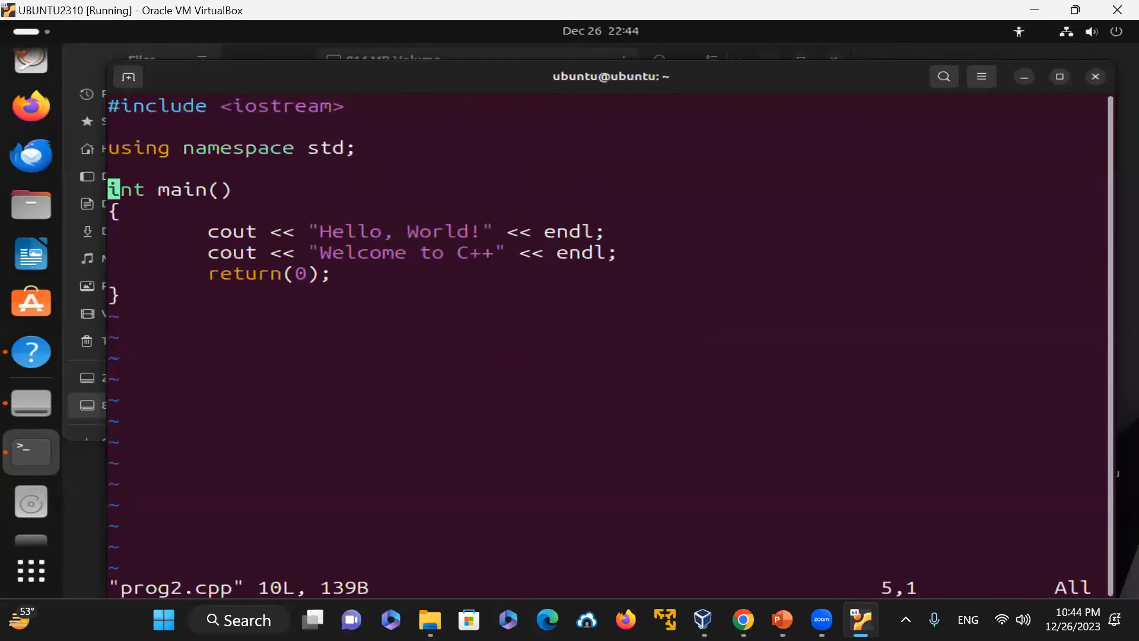
# Step: Duplicate the Hello, World! line and delete the copy again
pyautogui.press('y')
pyautogui.press('y')
pyautogui.press('p')
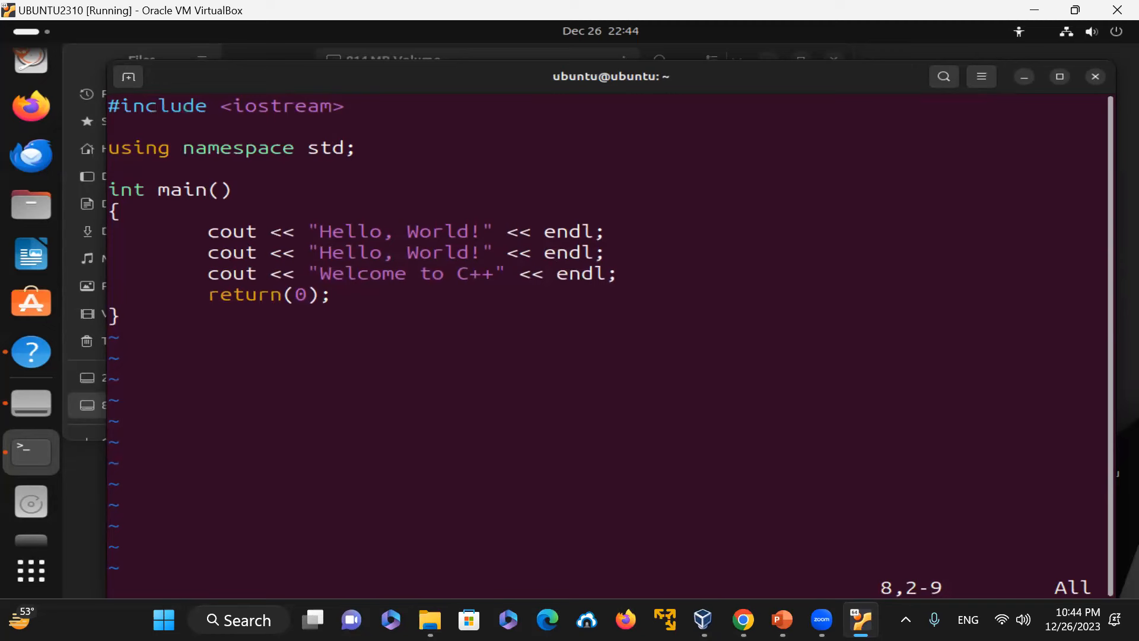
pyautogui.press('d')
pyautogui.press('Up')
pyautogui.press('Up')
pyautogui.press('Up')
pyautogui.press('Up')
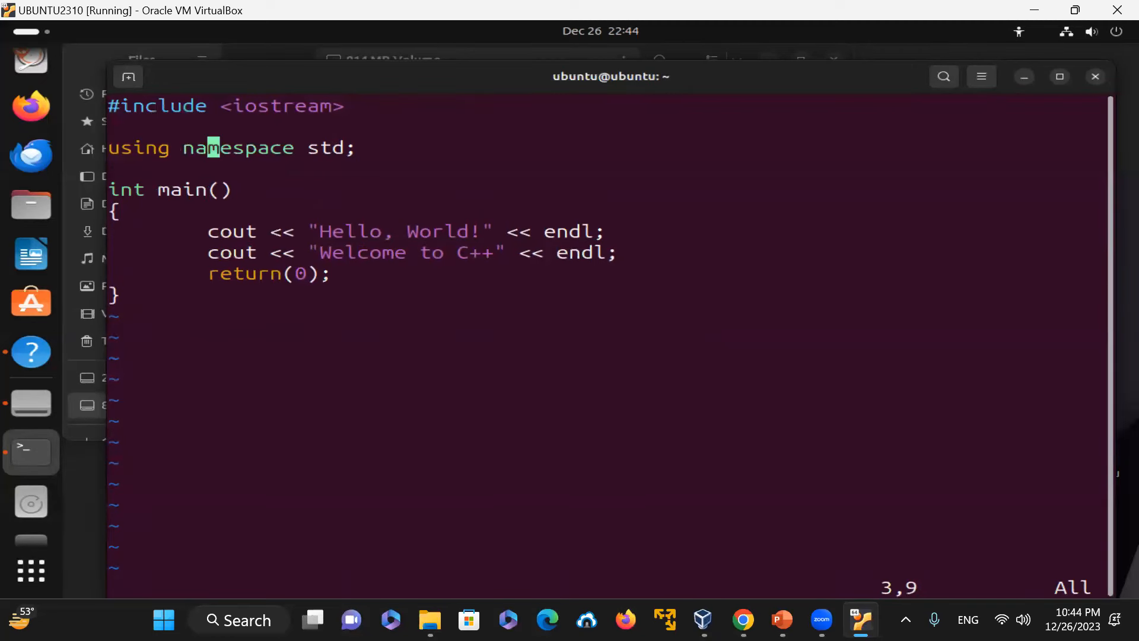
# Step: Delete the using namespace std; line from prog2.cpp
pyautogui.press('d')
pyautogui.press('d')
pyautogui.press('d')
# Step: Prefix cout on the Hello, World! line with std::
pyautogui.press('Down')
pyautogui.press('Down')
pyautogui.press('Right')
pyautogui.write('istd')
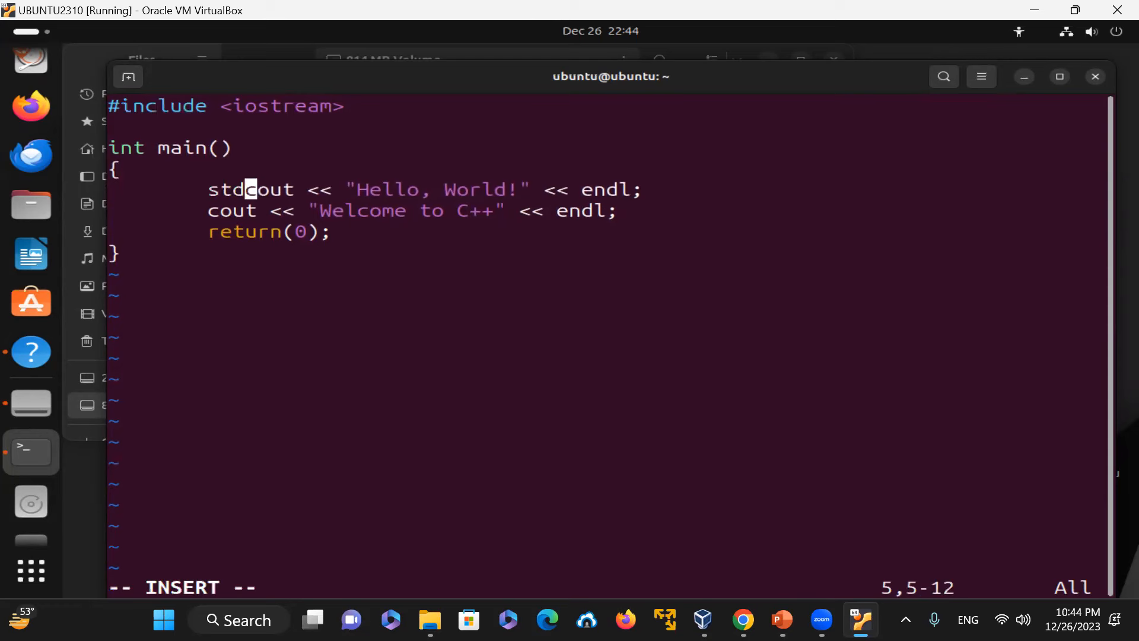
pyautogui.write('::')
pyautogui.press('Escape')
# Step: Prefix endl on the Hello, World! line with std::
pyautogui.press('Right')
pyautogui.press('Right')
pyautogui.press('Right')
pyautogui.press('Right')
pyautogui.press('Right')
pyautogui.press('Right')
pyautogui.press('Right')
pyautogui.press('Right')
pyautogui.press('Right')
pyautogui.press('Right')
pyautogui.press('Right')
pyautogui.press('Right')
pyautogui.press('Right')
pyautogui.press('Right')
pyautogui.press('Right')
pyautogui.press('Right')
pyautogui.press('Right')
pyautogui.press('Right')
pyautogui.press('Right')
pyautogui.press('Right')
pyautogui.press('Left')
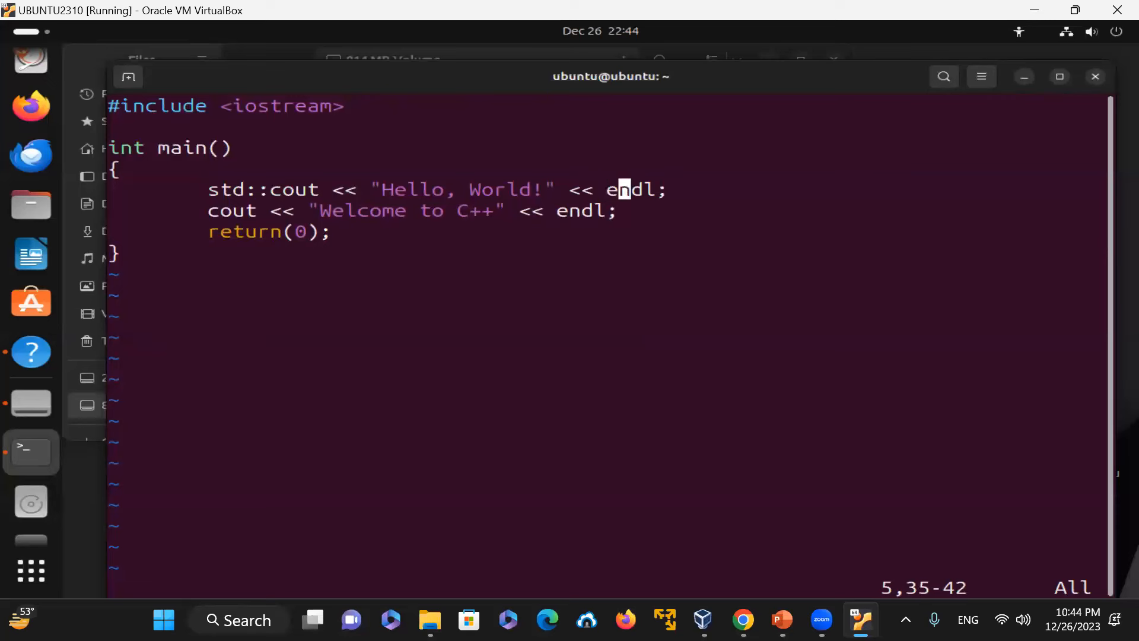
pyautogui.press('Left')
pyautogui.write('i')
pyautogui.write('std')
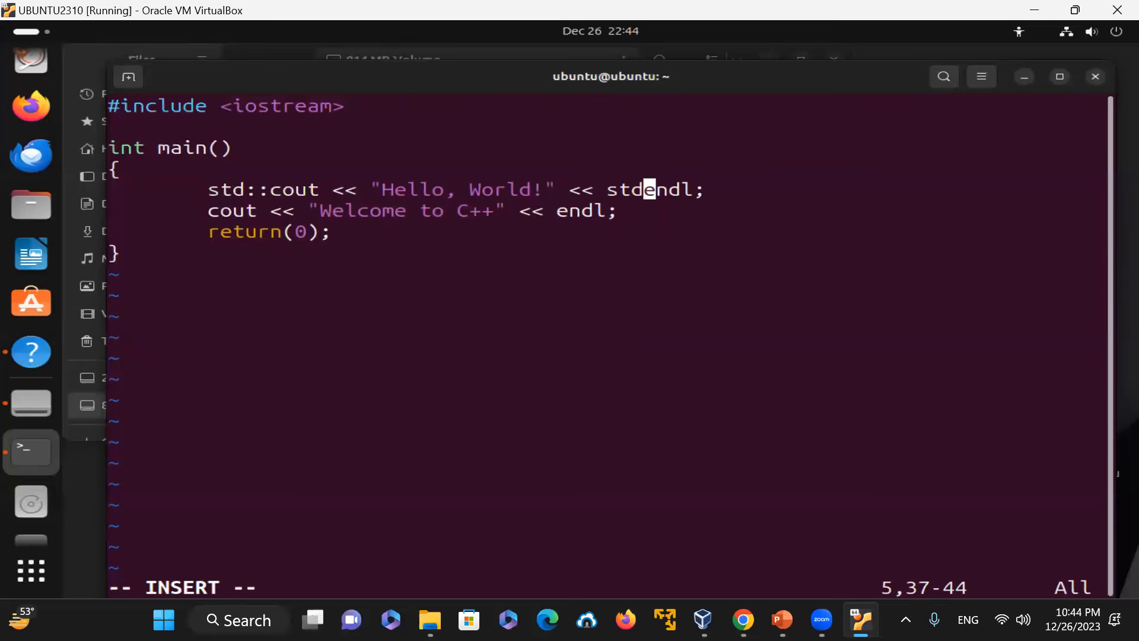
pyautogui.write('::')
pyautogui.press('Escape')
# Step: Turn on line numbers in vim with :set nu
pyautogui.press('Down')
pyautogui.press('Left')
pyautogui.press('Left')
pyautogui.press('Left')
pyautogui.press('Left')
pyautogui.press('Left')
pyautogui.press('Left')
pyautogui.press('Left')
pyautogui.press('Left')
pyautogui.press('Left')
pyautogui.press('Left')
pyautogui.press('Left')
pyautogui.press('Left')
pyautogui.press('Left')
pyautogui.press('Left')
pyautogui.press('Left')
pyautogui.press('Left')
pyautogui.press('Left')
pyautogui.press('Left')
pyautogui.press('Left')
pyautogui.press('Left')
pyautogui.press('Left')
pyautogui.press('Up')
pyautogui.press('Up')
pyautogui.press('Down')
pyautogui.press('Down')
pyautogui.press('Escape')
pyautogui.write(':set nu')
pyautogui.press('Return')
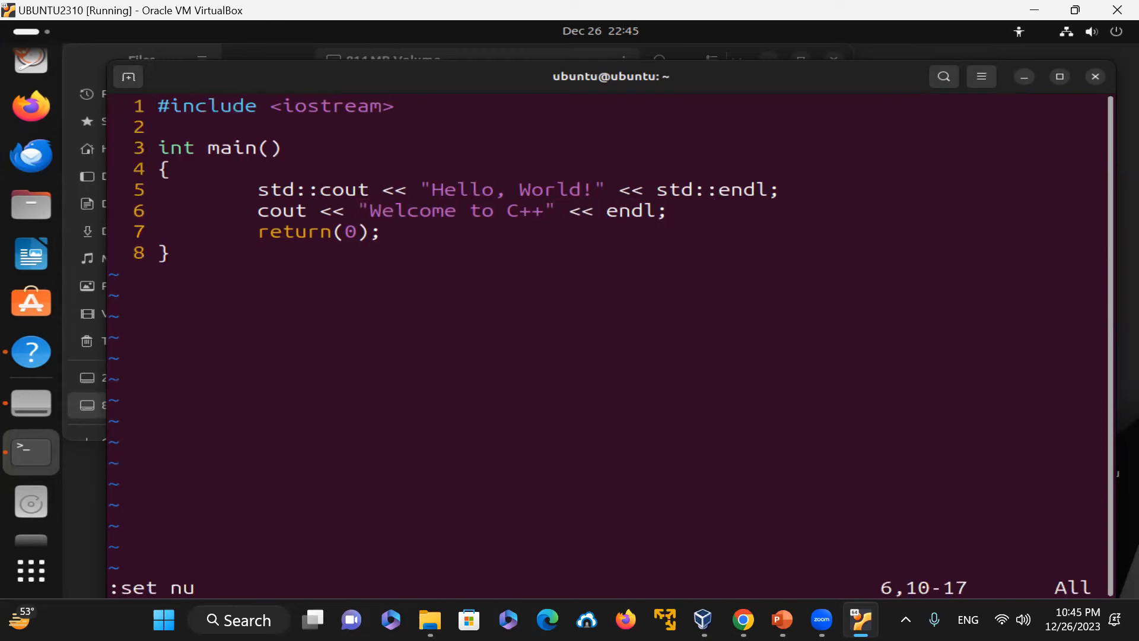
# Step: Prefix cout on the Welcome to C++ line with std::
pyautogui.press('Down')
pyautogui.press('Up')
pyautogui.press('Left')
pyautogui.press('Left')
pyautogui.press('Left')
pyautogui.press('Left')
pyautogui.press('Left')
pyautogui.press('Left')
pyautogui.press('Left')
pyautogui.press('Left')
pyautogui.write('istd')
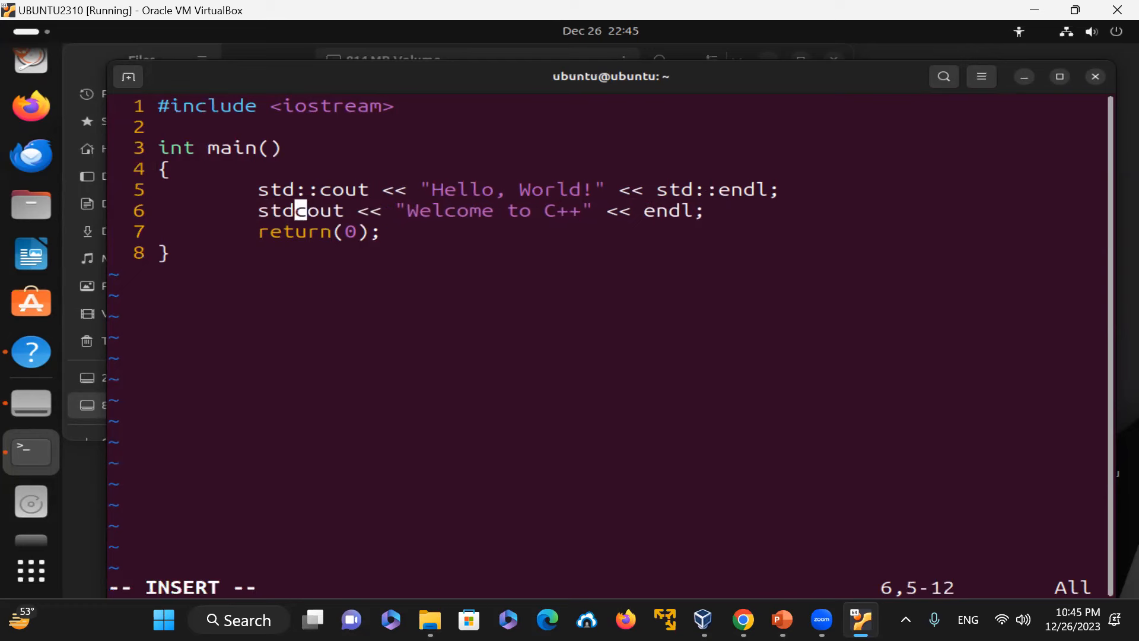
pyautogui.write('::')
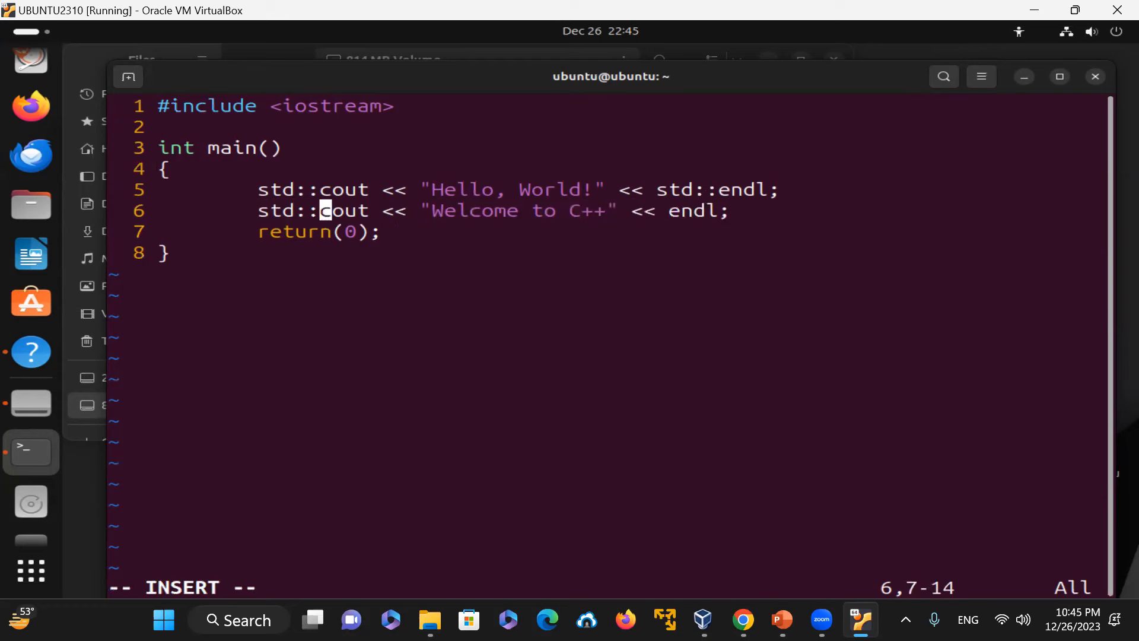
# Step: Prefix endl on the Welcome to C++ line with std:: and save the file, quitting vim
pyautogui.press('Escape')
pyautogui.press('Right')
pyautogui.press('Right')
pyautogui.press('Right')
pyautogui.press('Right')
pyautogui.press('Right')
pyautogui.press('Right')
pyautogui.press('Right')
pyautogui.press('Right')
pyautogui.press('Right')
pyautogui.press('Right')
pyautogui.press('Right')
pyautogui.press('Right')
pyautogui.press('Right')
pyautogui.press('Right')
pyautogui.press('Right')
pyautogui.press('Right')
pyautogui.press('Right')
pyautogui.press('Right')
pyautogui.press('Right')
pyautogui.press('Right')
pyautogui.press('Right')
pyautogui.write('istd')
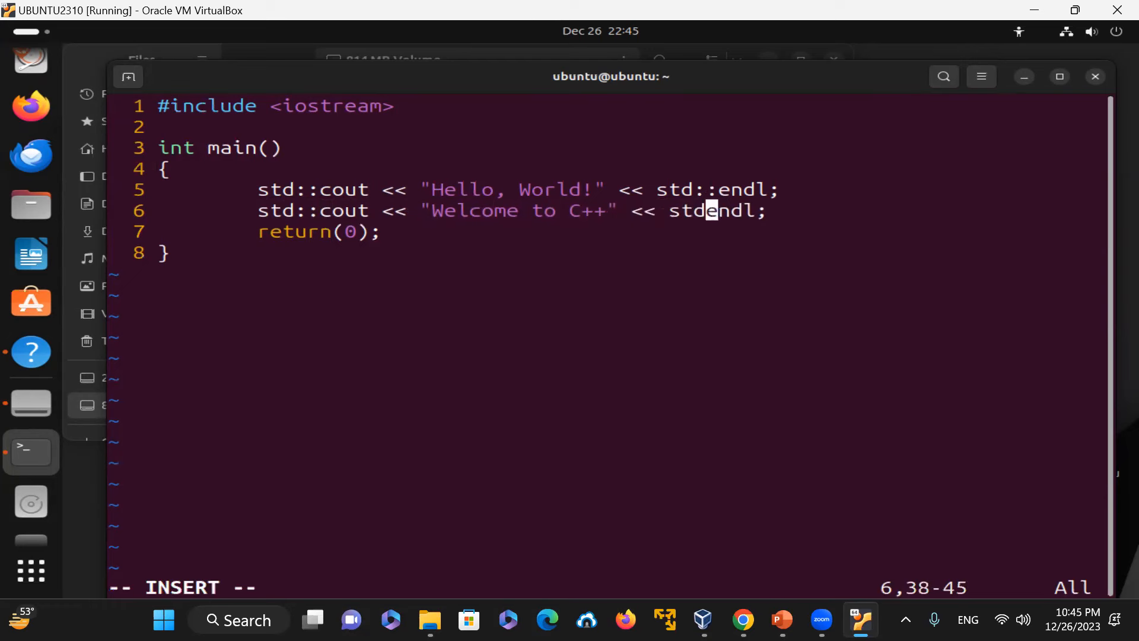
pyautogui.write('::')
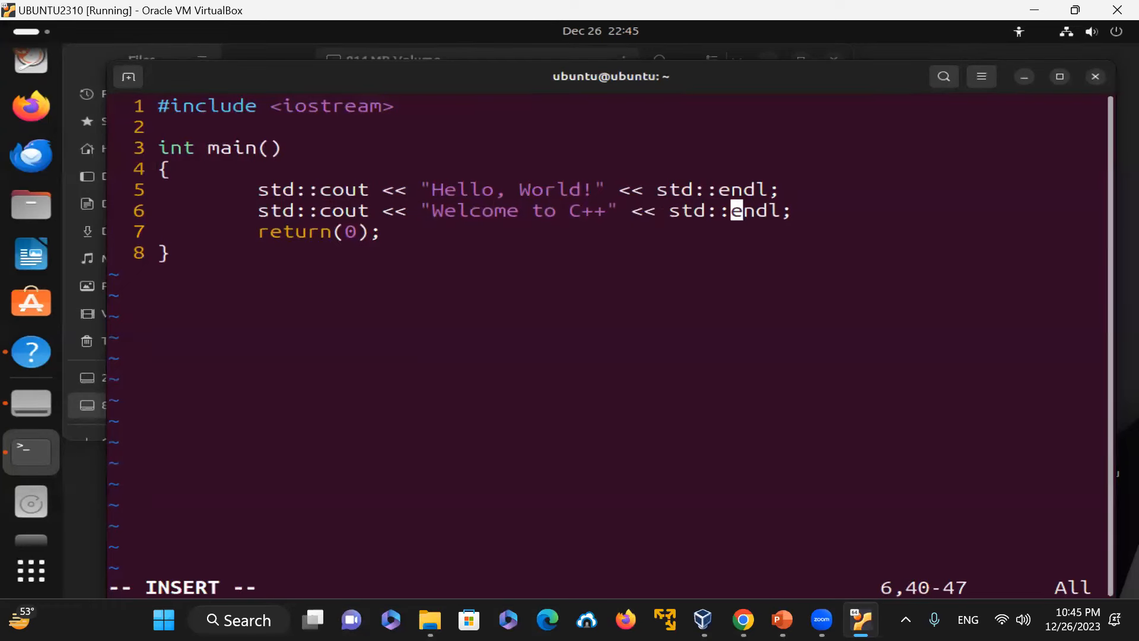
pyautogui.press('Escape')
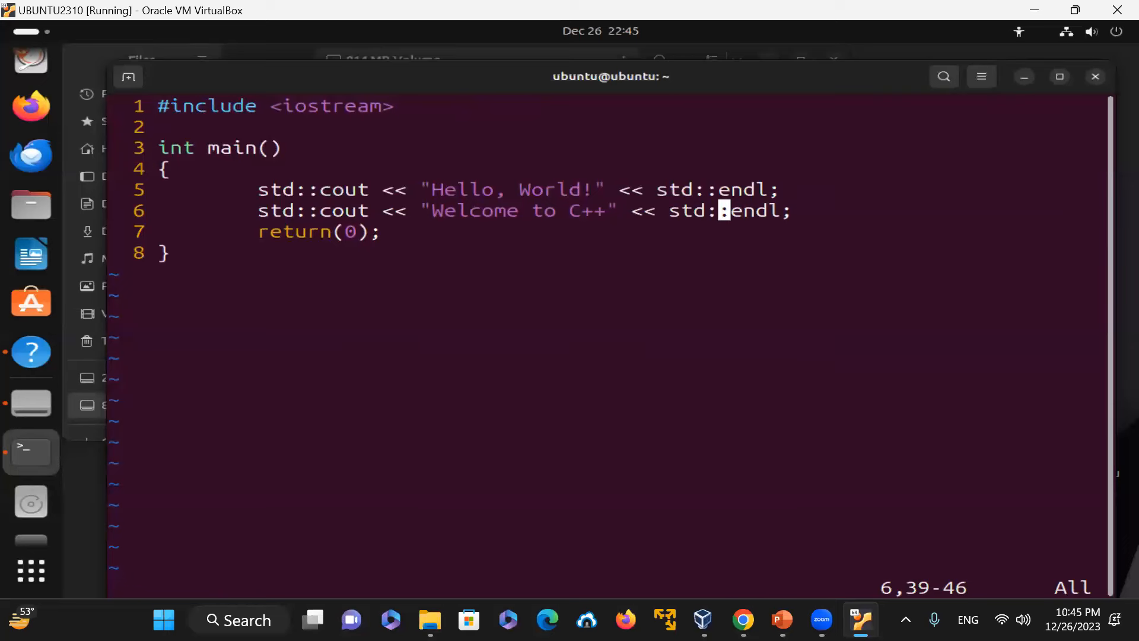
pyautogui.write(':wq')
pyautogui.press('Return')
# Step: Clear the terminal and list prog2.cpp with line numbers using cat -n
pyautogui.write('c')
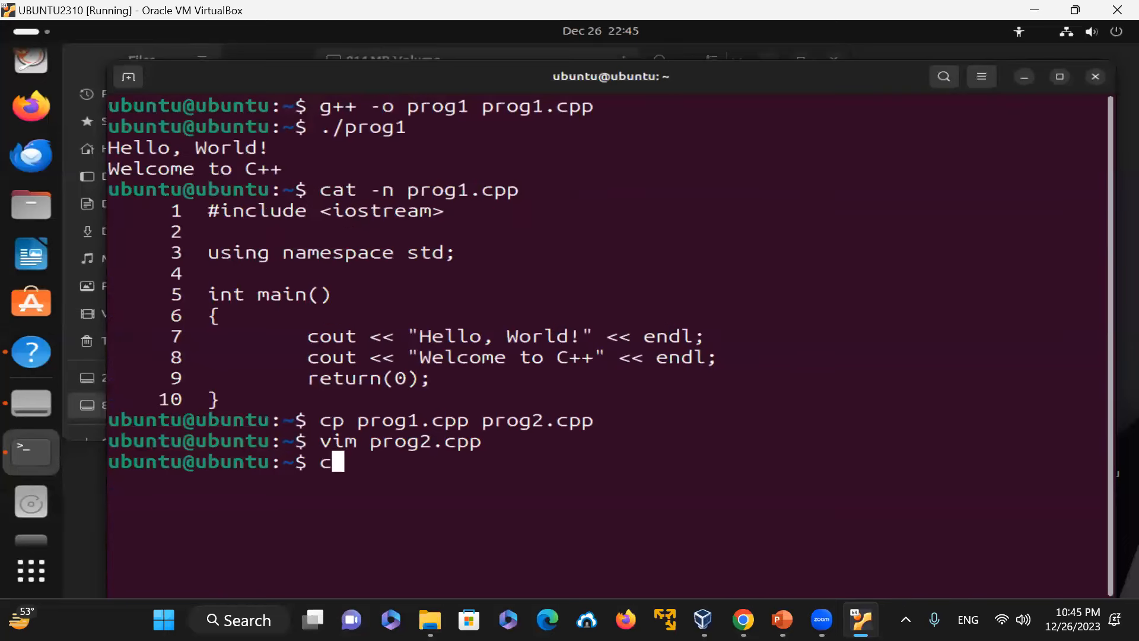
pyautogui.write('lear')
pyautogui.press('Return')
pyautogui.write('cat -n prog2.cpp')
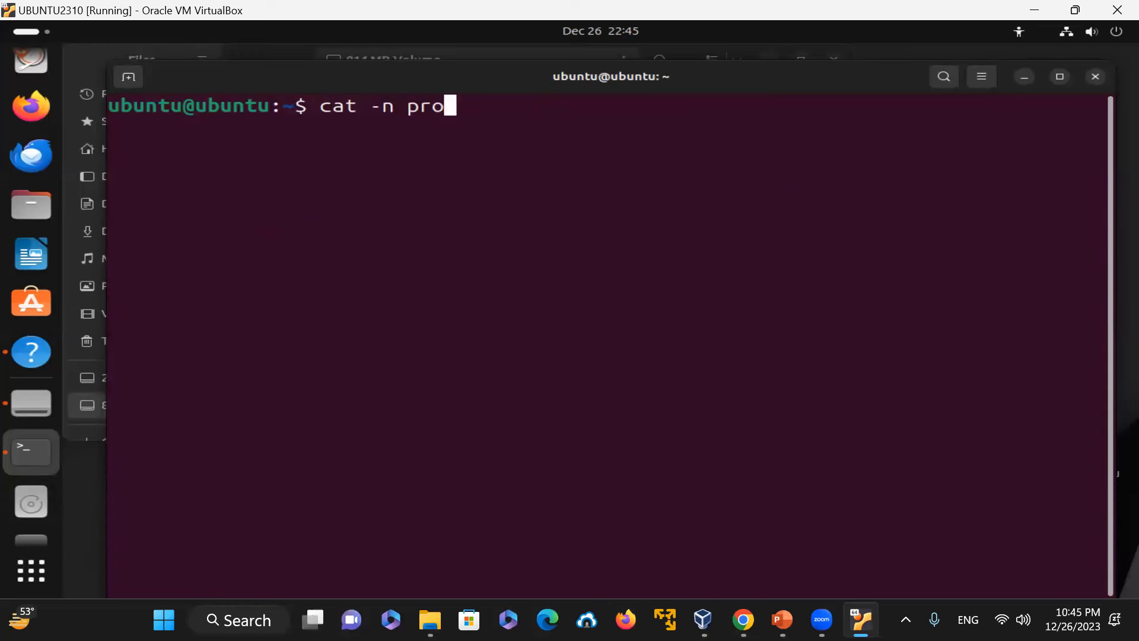
pyautogui.press('Return')
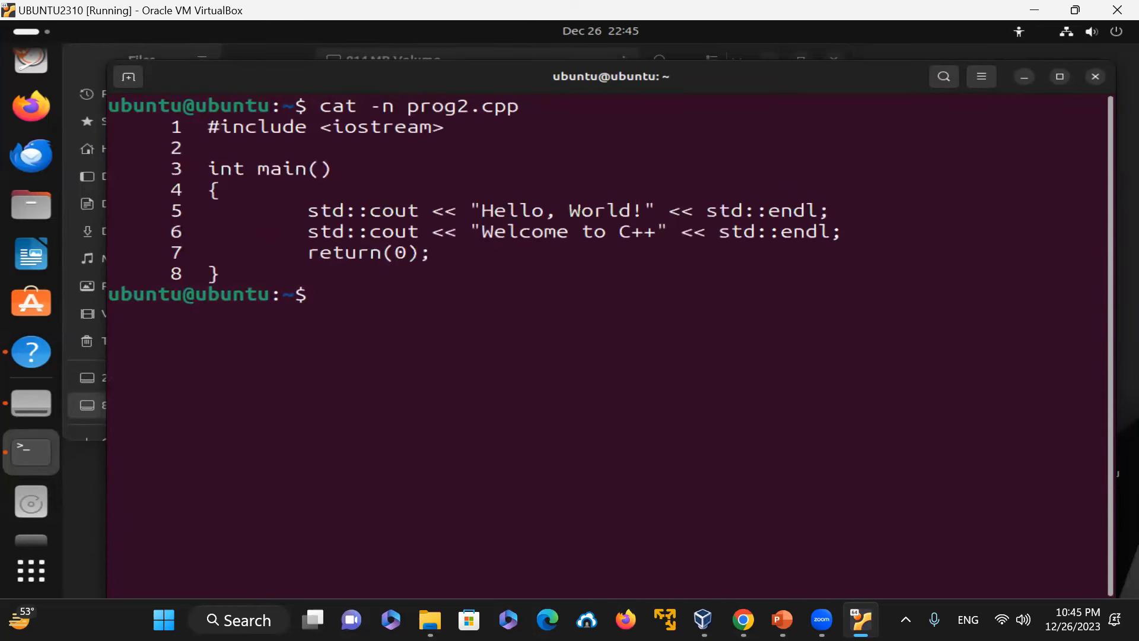
# Step: Compile prog2.cpp into an executable named prog2 with g++ -o prog2 prog2.cpp
pyautogui.write('g++ -o prog2 ')
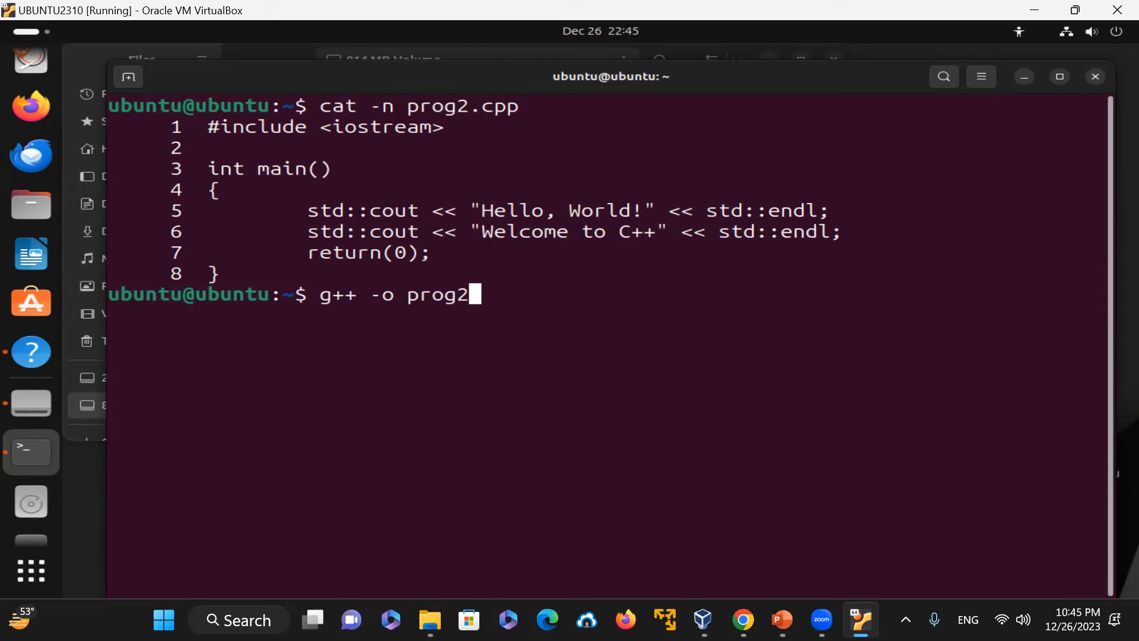
pyautogui.write('prog2.cpp')
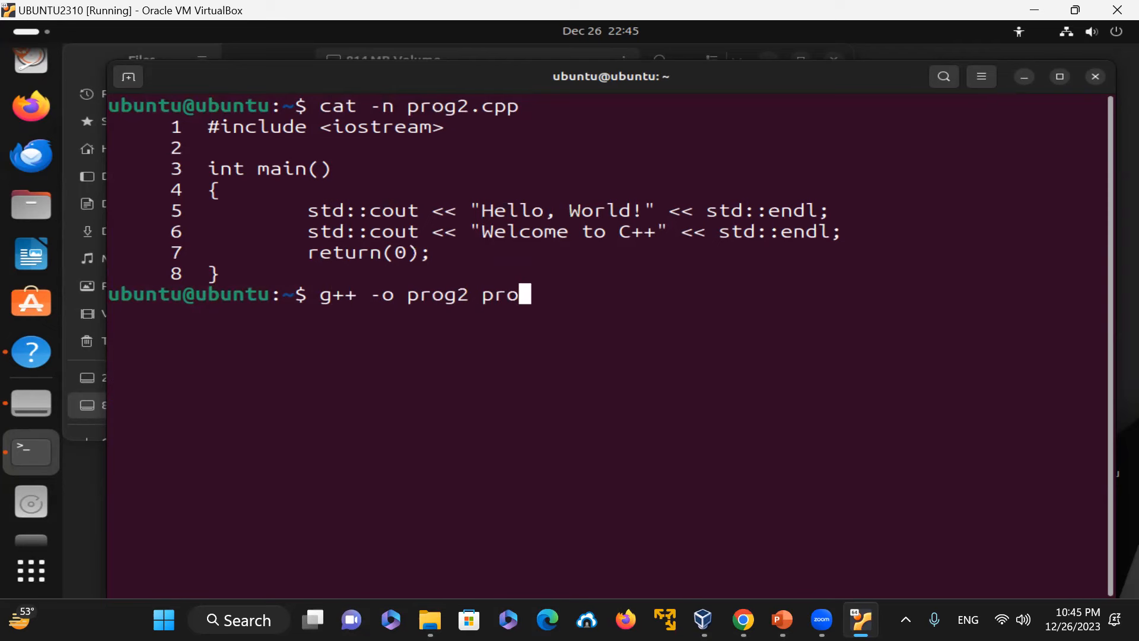
pyautogui.press('Return')
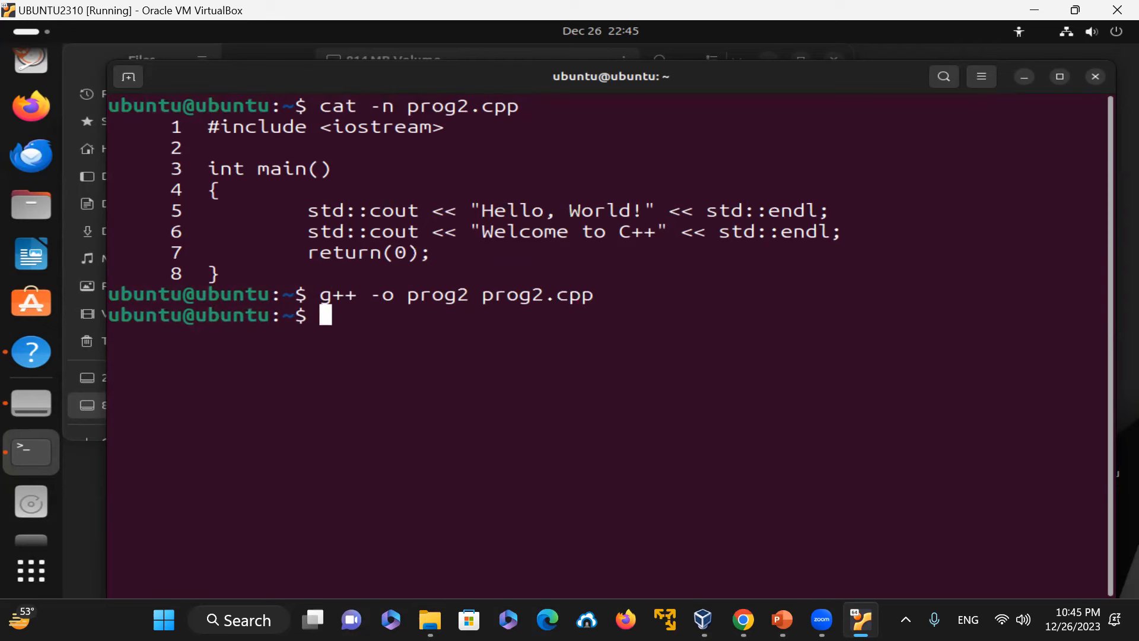
# Step: Inspect prog2 with the file command and run ./prog2
pyautogui.write('file pr')
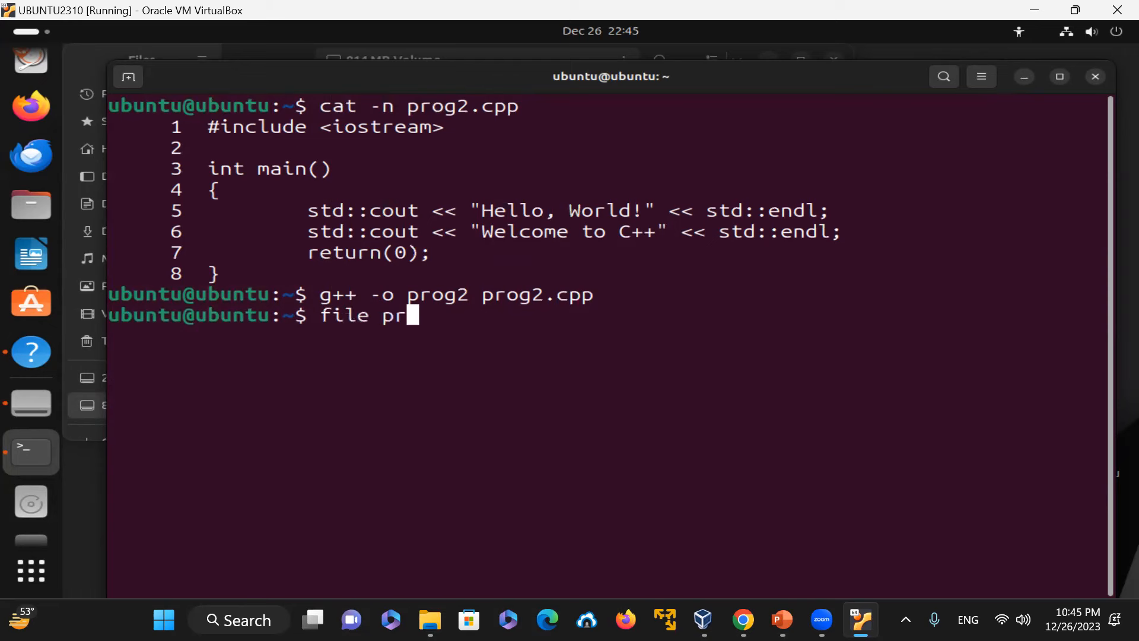
pyautogui.write('og2.')
pyautogui.press('BackSpace')
pyautogui.press('Return')
pyautogui.write('./prog2')
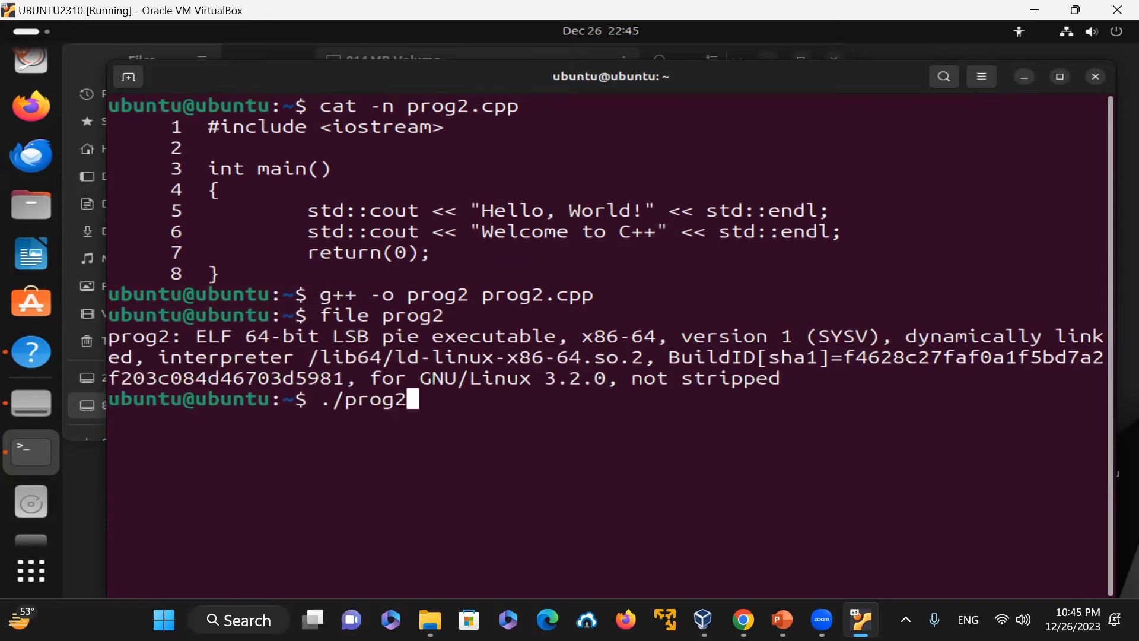
pyautogui.press('Return')
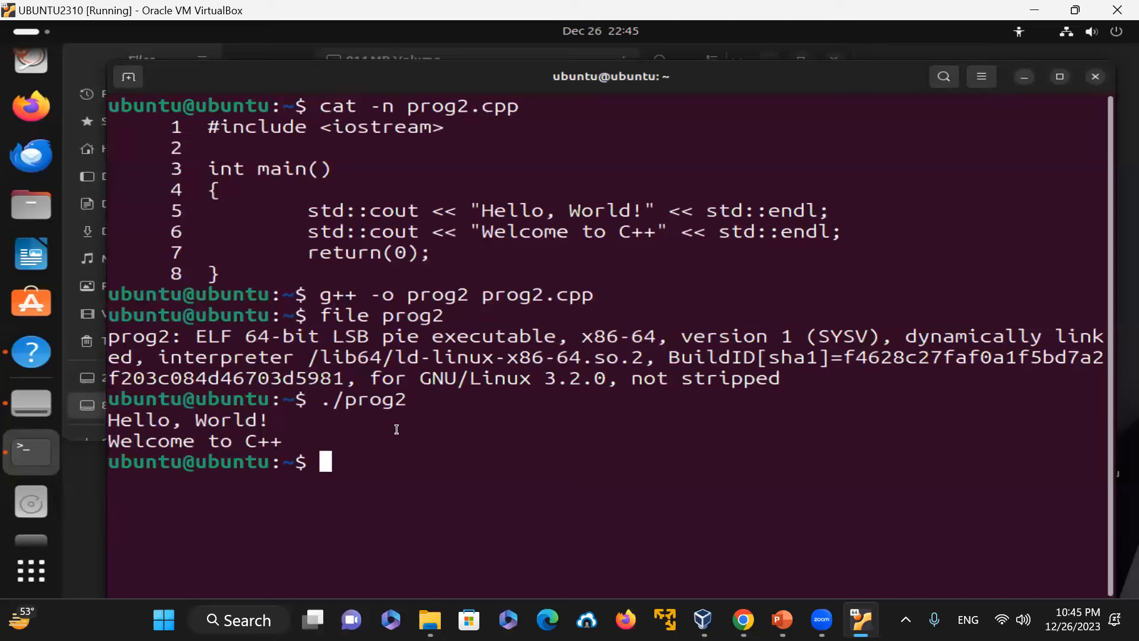
# Step: Exit the terminal and close the Files and Visual overview of GNOME windows
pyautogui.write('exit')
pyautogui.press('Return')
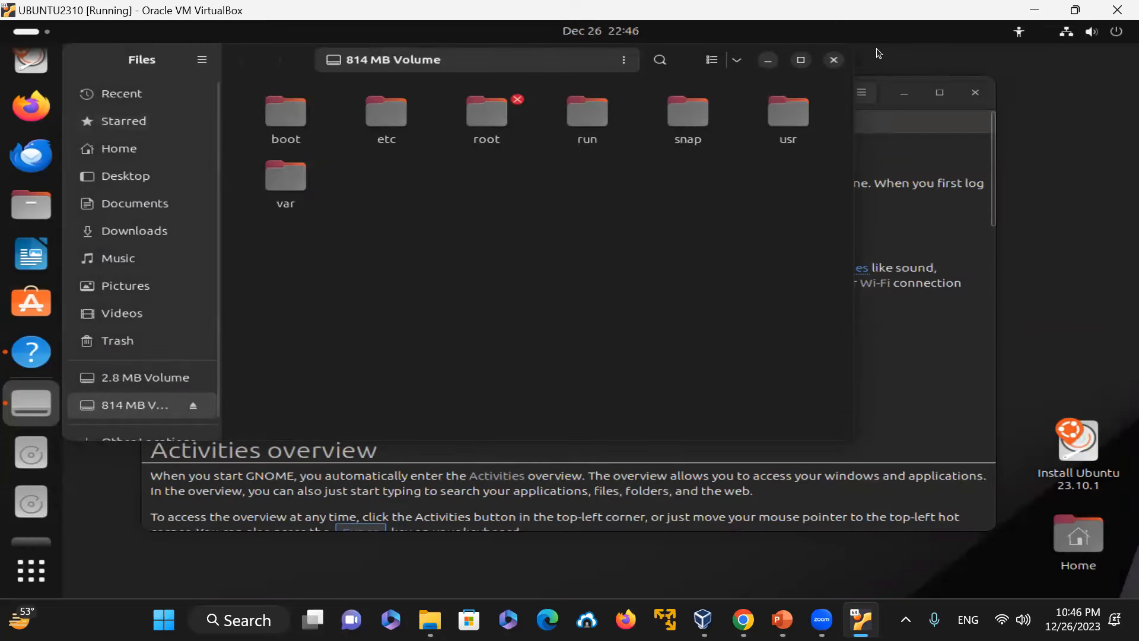
pyautogui.click(834, 60)
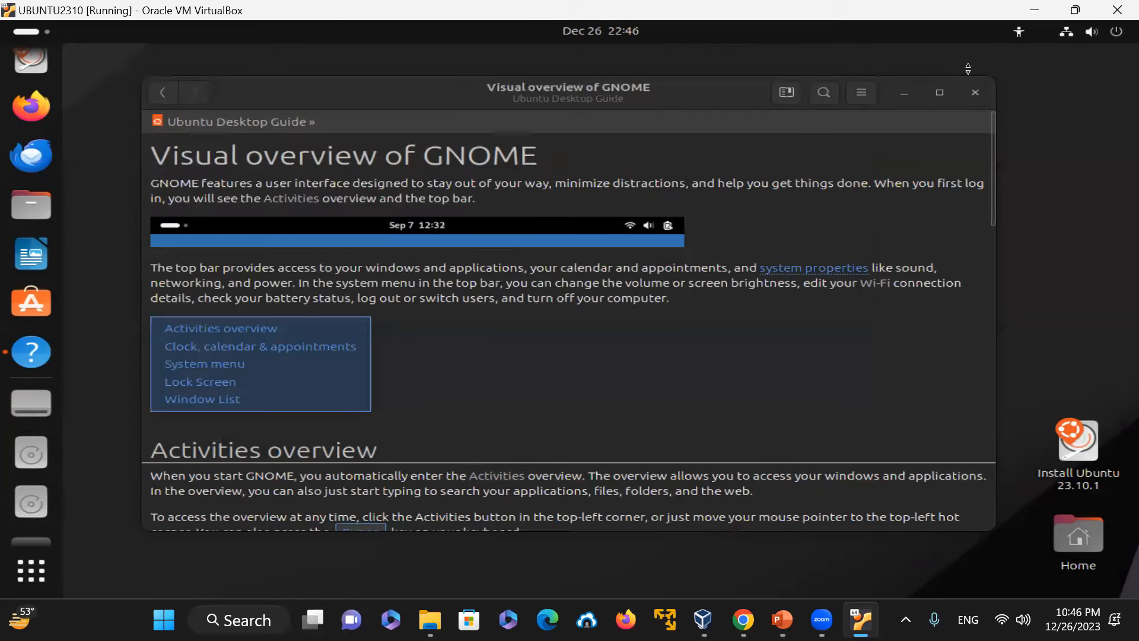
pyautogui.click(975, 94)
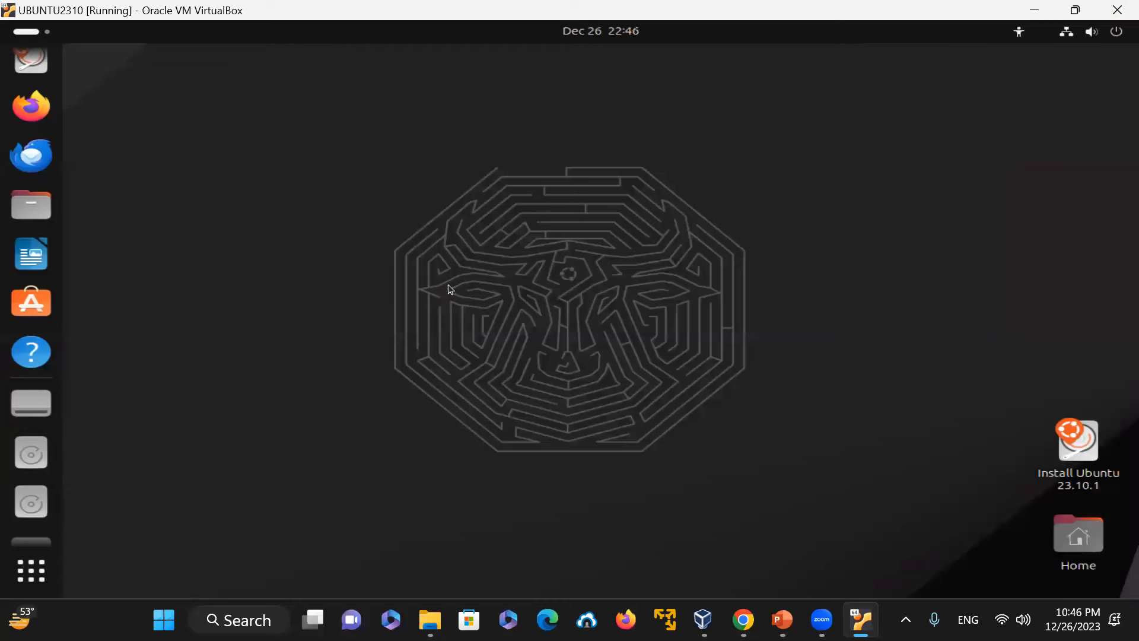
pyautogui.click(29, 566)
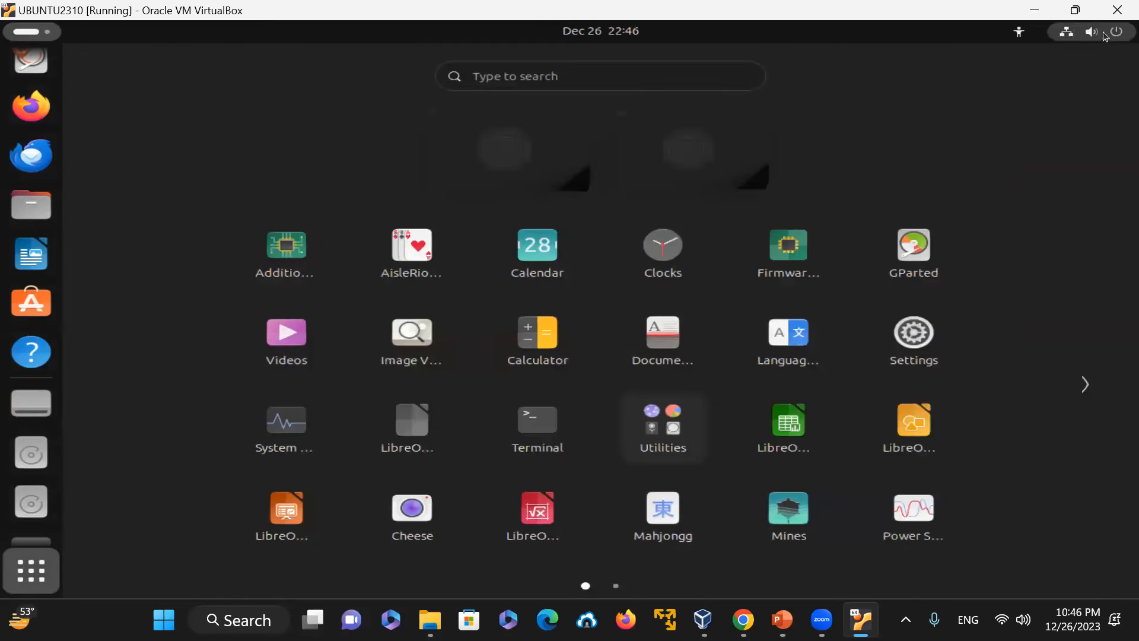
pyautogui.click(23, 34)
pyautogui.click(26, 36)
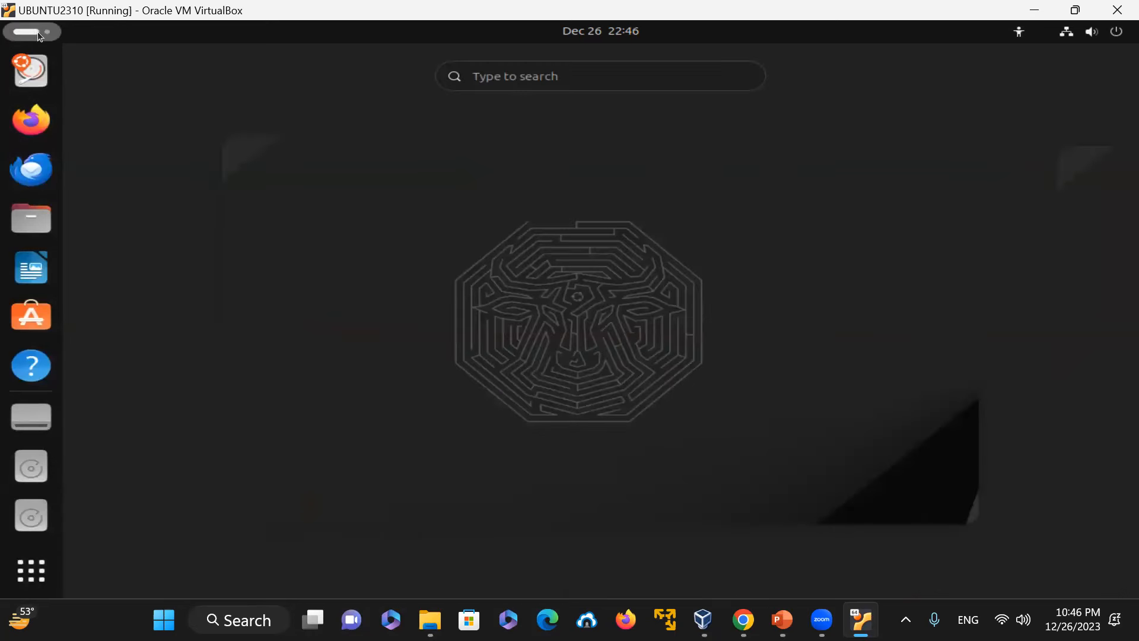
pyautogui.click(37, 31)
pyautogui.click(37, 31)
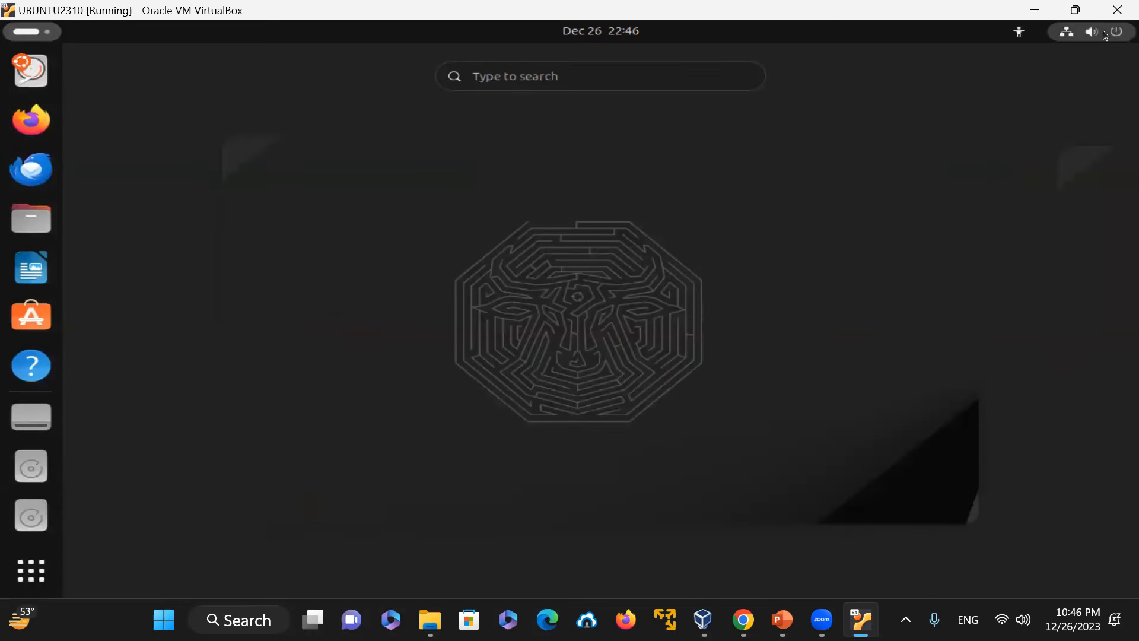
pyautogui.click(1104, 35)
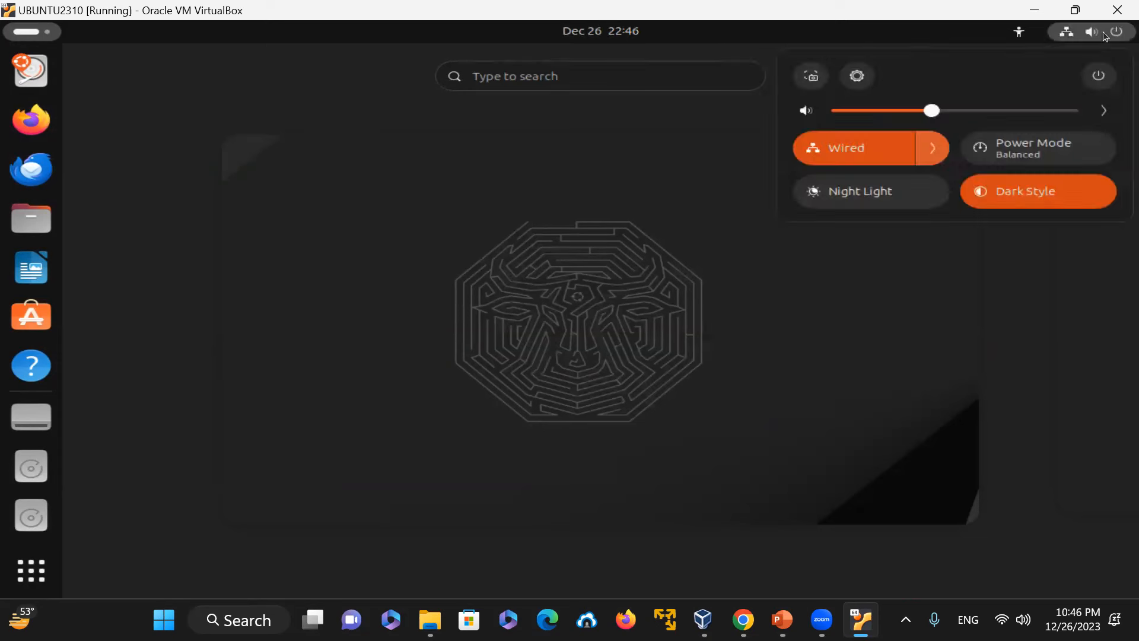
pyautogui.click(1104, 34)
pyautogui.click(1105, 34)
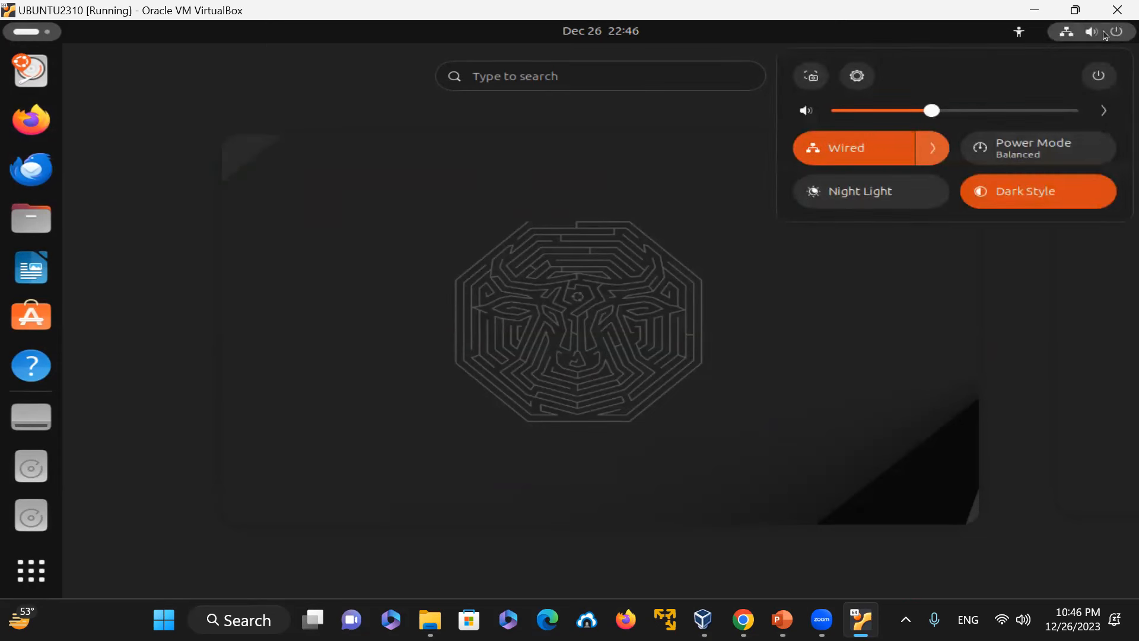
pyautogui.click(1067, 147)
pyautogui.click(1041, 153)
pyautogui.click(1036, 321)
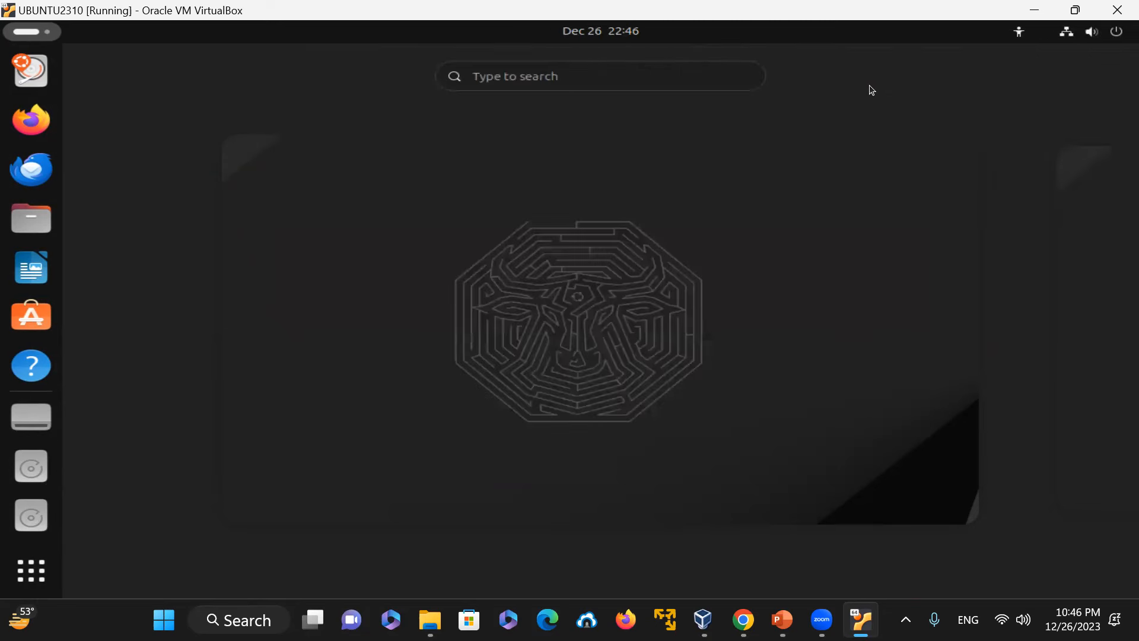
pyautogui.click(381, 210)
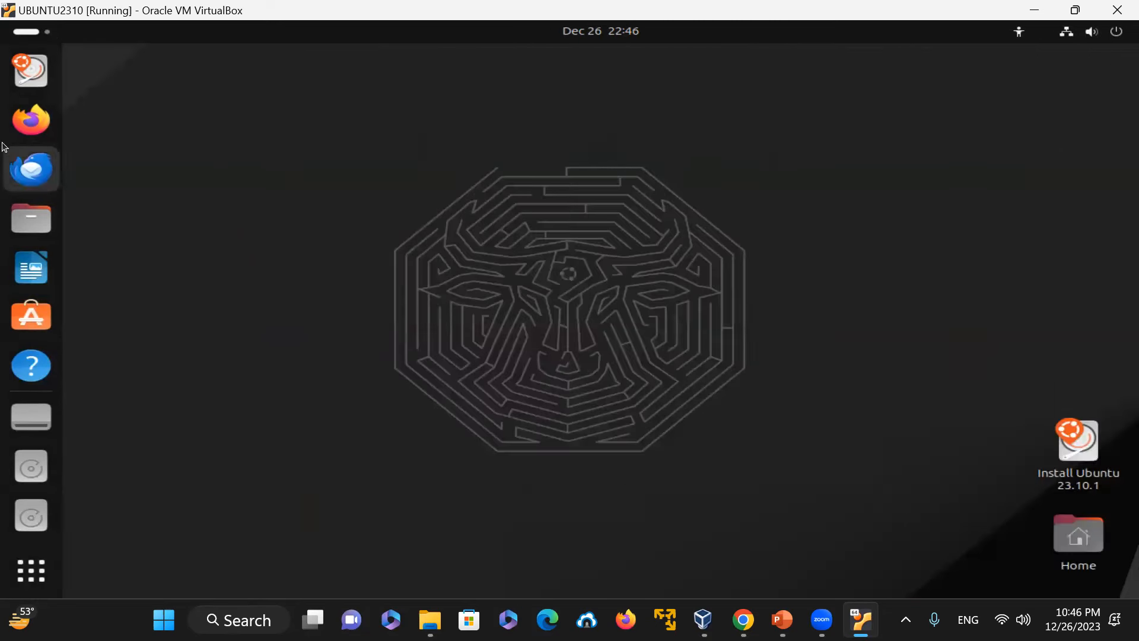
# Step: Launch the Install Ubuntu 23.10.1 installer and move its window slightly left
pyautogui.click(32, 70)
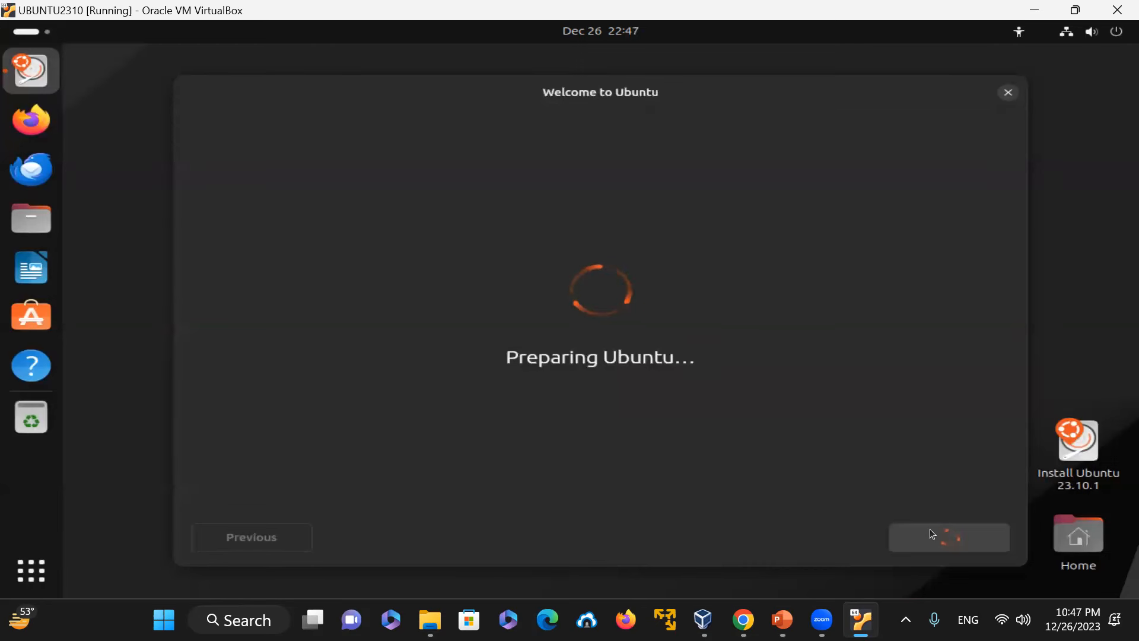
pyautogui.moveTo(822, 620)
pyautogui.moveTo(843, 95); pyautogui.dragTo(776, 86)
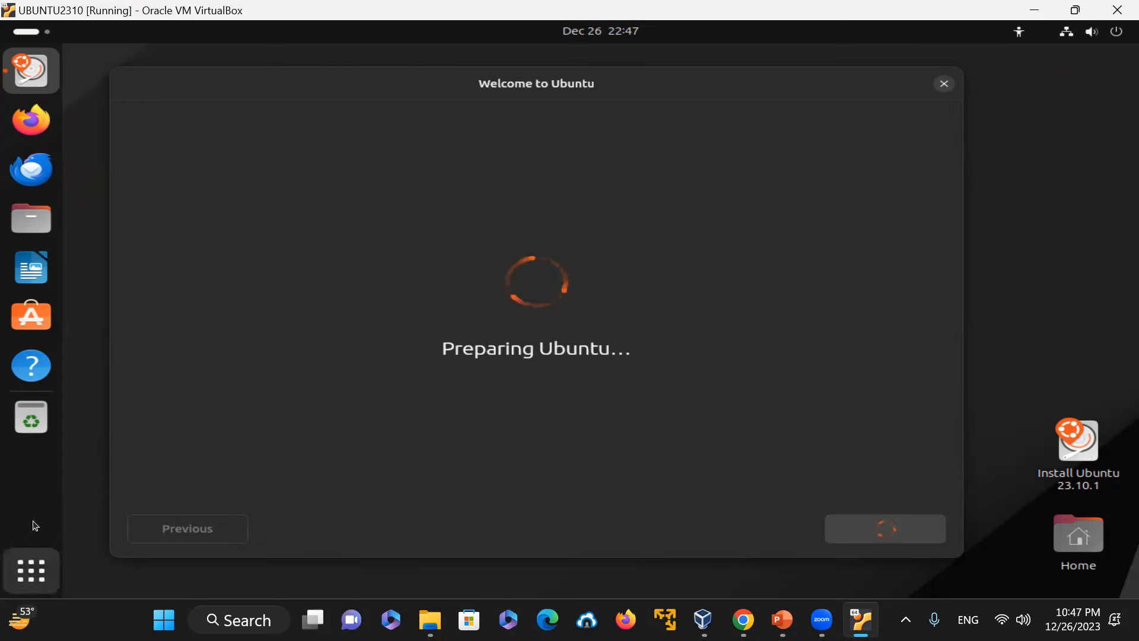
# Step: Open a terminal from the desktop, run top, and quit it
pyautogui.rightClick(95, 425)
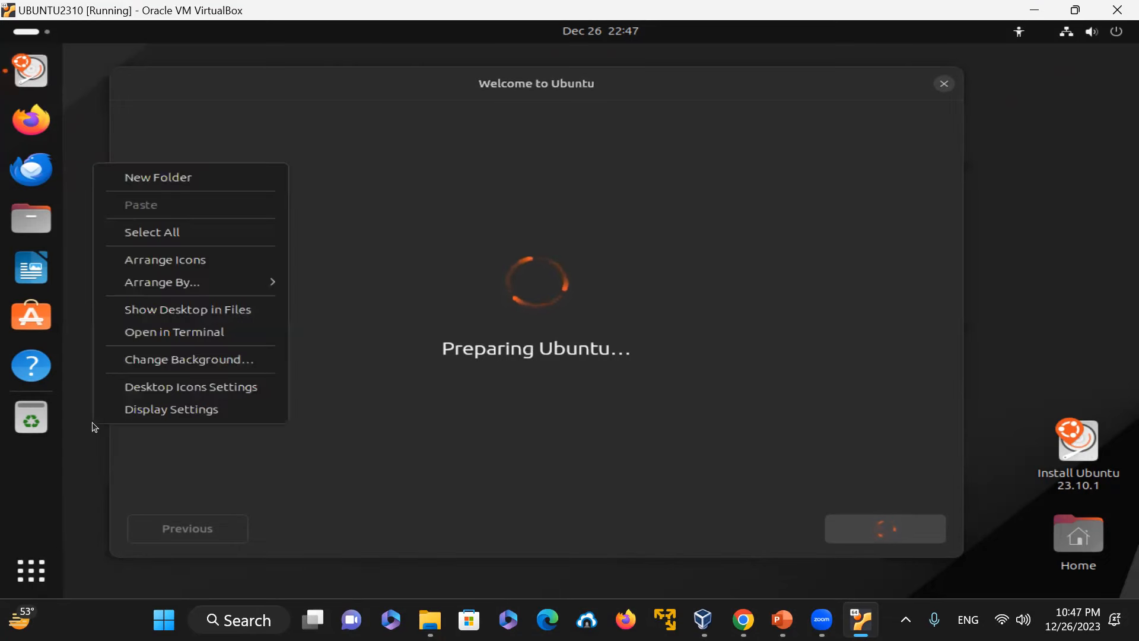
pyautogui.click(164, 333)
pyautogui.write('top')
pyautogui.press('Return')
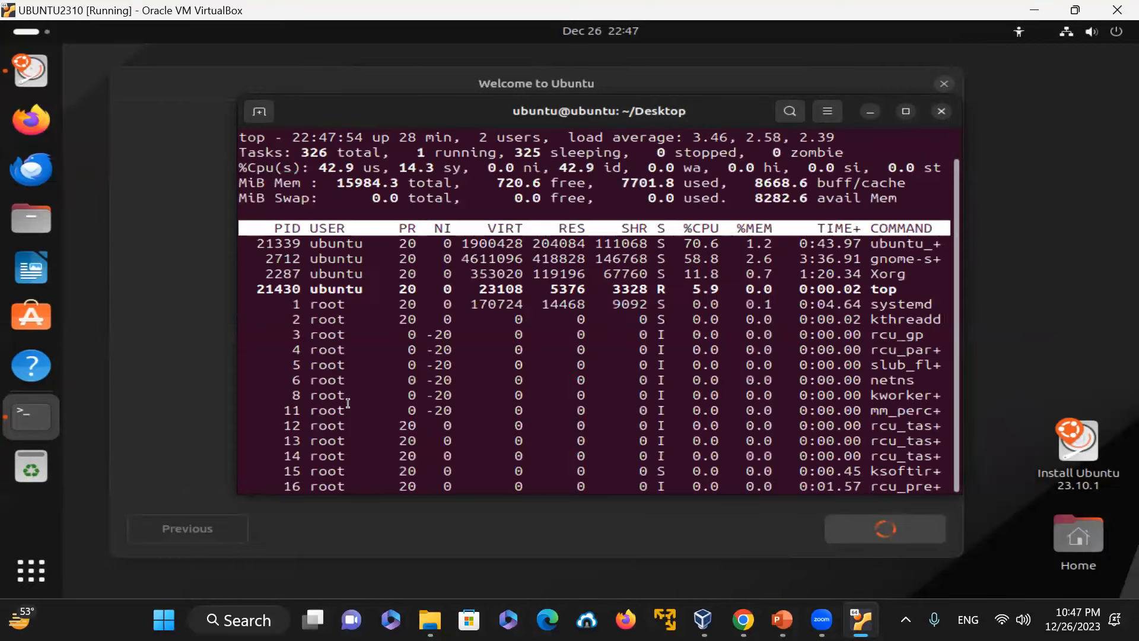
pyautogui.moveTo(338, 183); pyautogui.dragTo(417, 169)
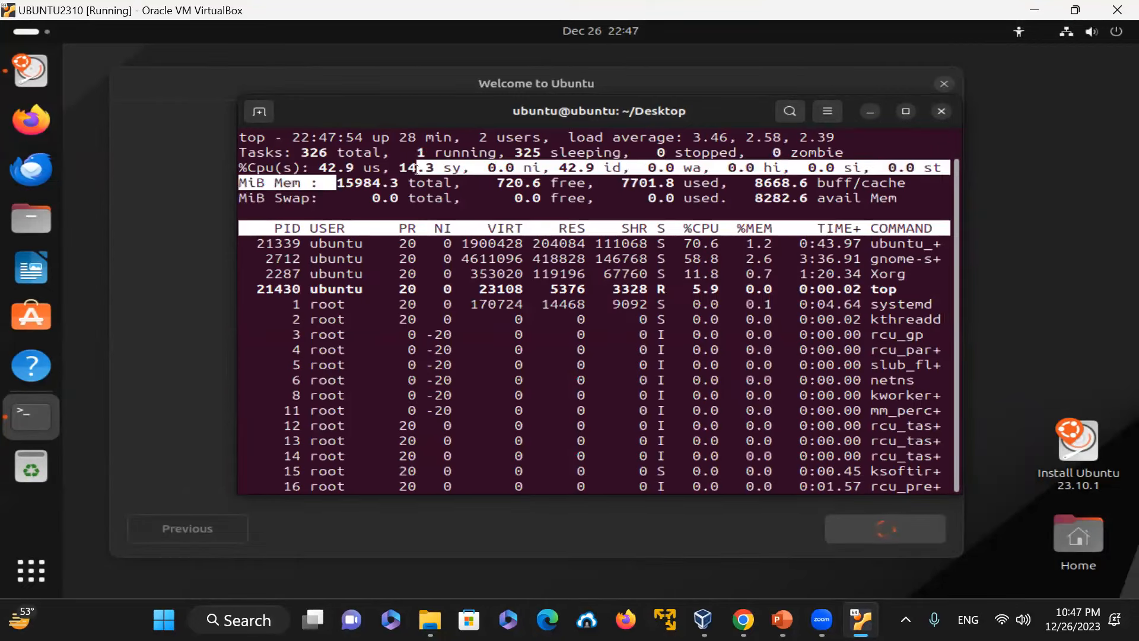
pyautogui.press('q')
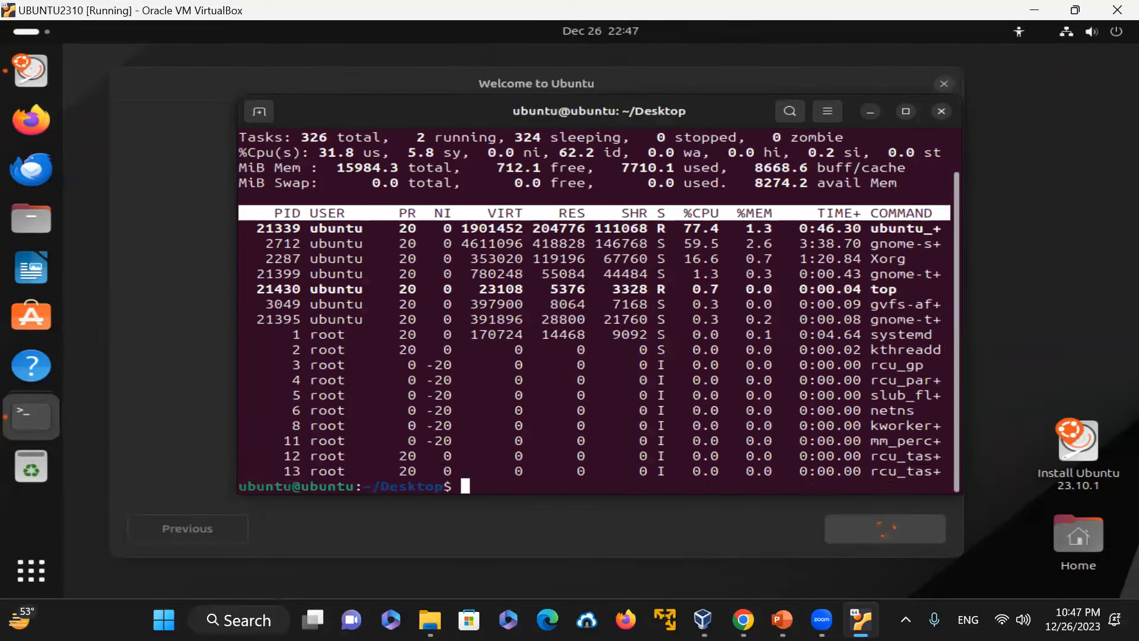
# Step: Clear the screen, show memory usage with free -h, and enlarge the terminal font
pyautogui.hotkey('ctrl', 'l')
pyautogui.write('free -h')
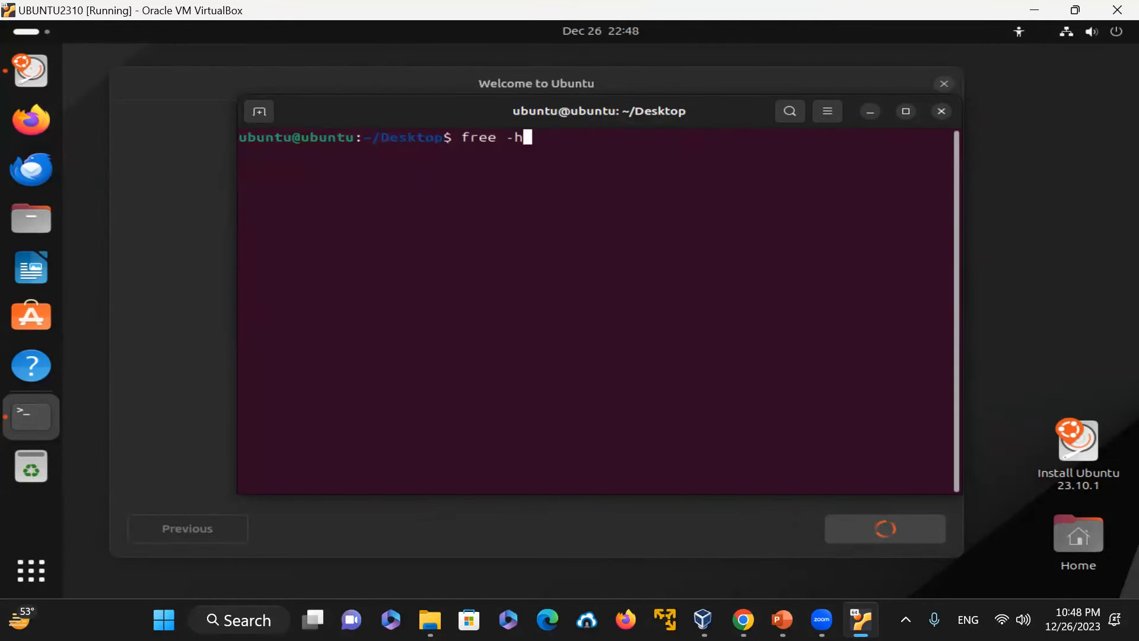
pyautogui.press('Return')
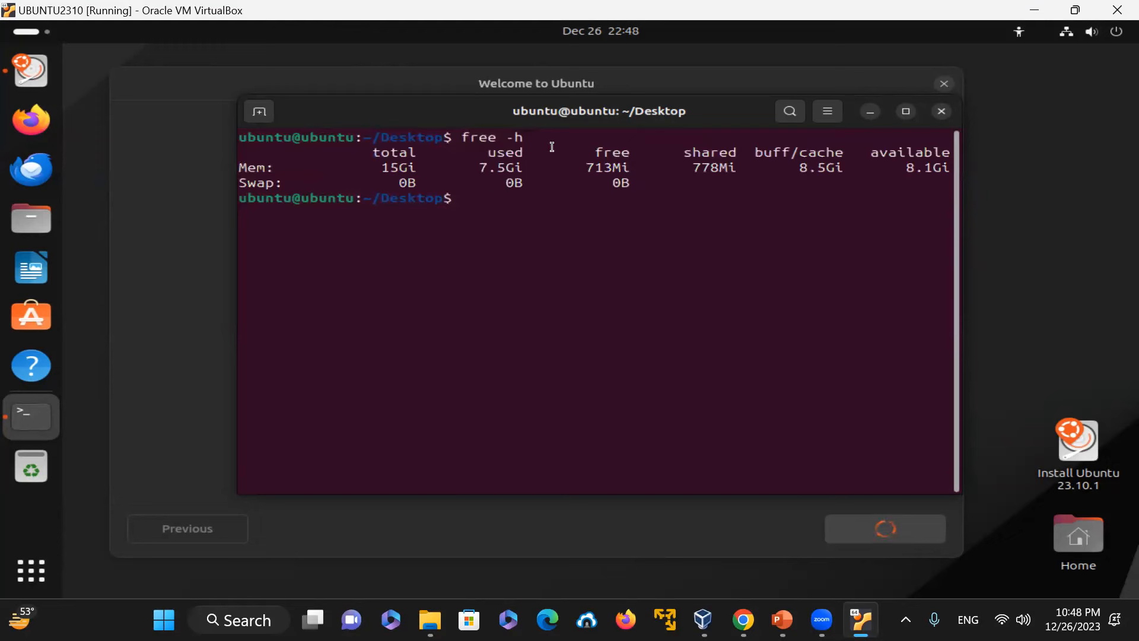
pyautogui.moveTo(375, 165); pyautogui.dragTo(538, 168)
pyautogui.click(645, 283)
pyautogui.hotkey('ctrl', '+')
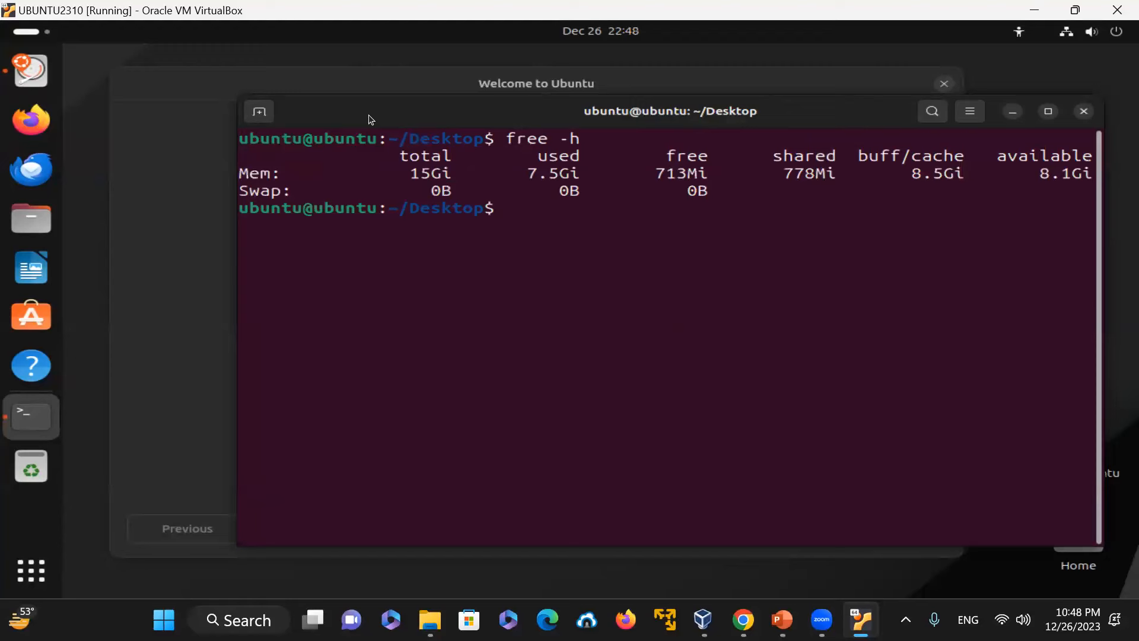
# Step: Page through /proc/meminfo with cat piped to more
pyautogui.write('cat -n')
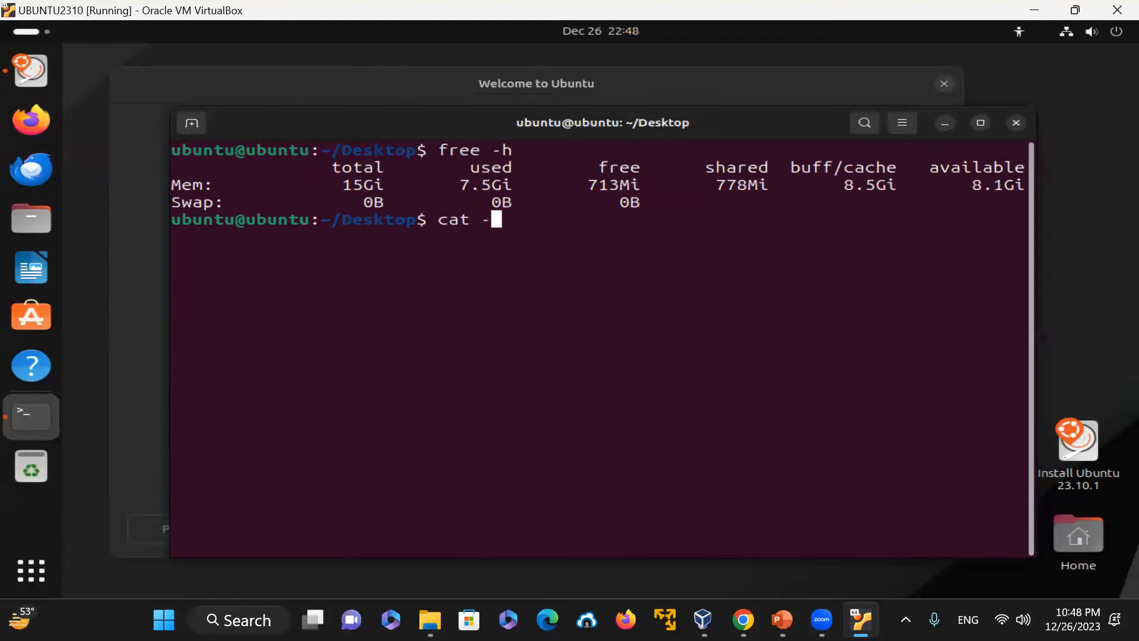
pyautogui.press('BackSpace')
pyautogui.press('BackSpace')
pyautogui.press('BackSpace')
pyautogui.write('/proc/meminfo | m')
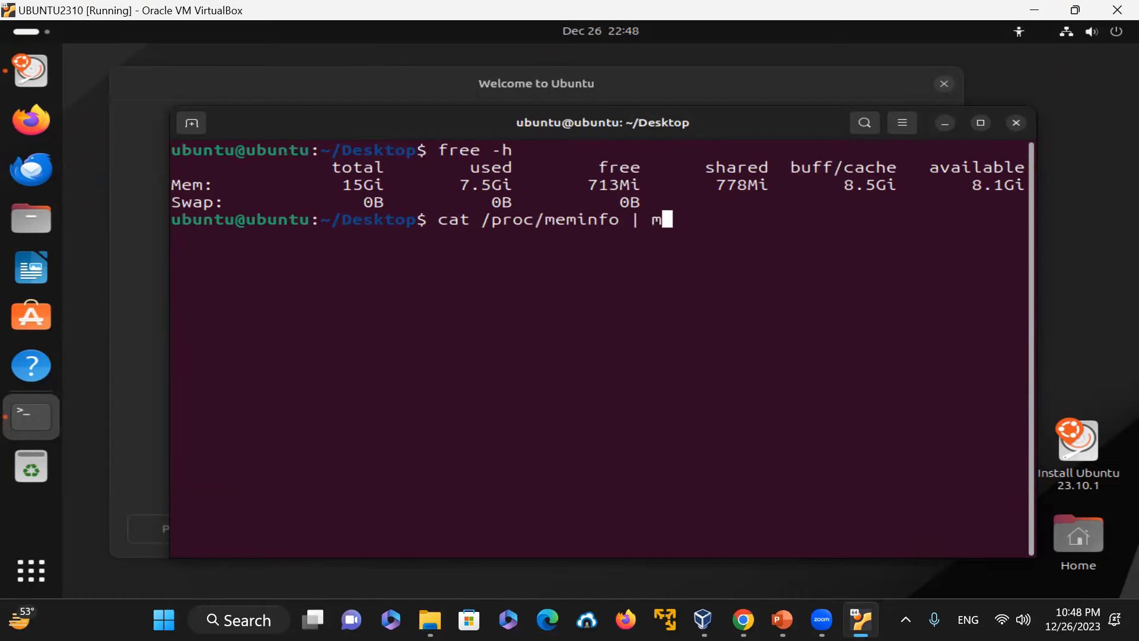
pyautogui.write('ore')
pyautogui.press('Return')
pyautogui.moveTo(343, 150); pyautogui.dragTo(438, 150)
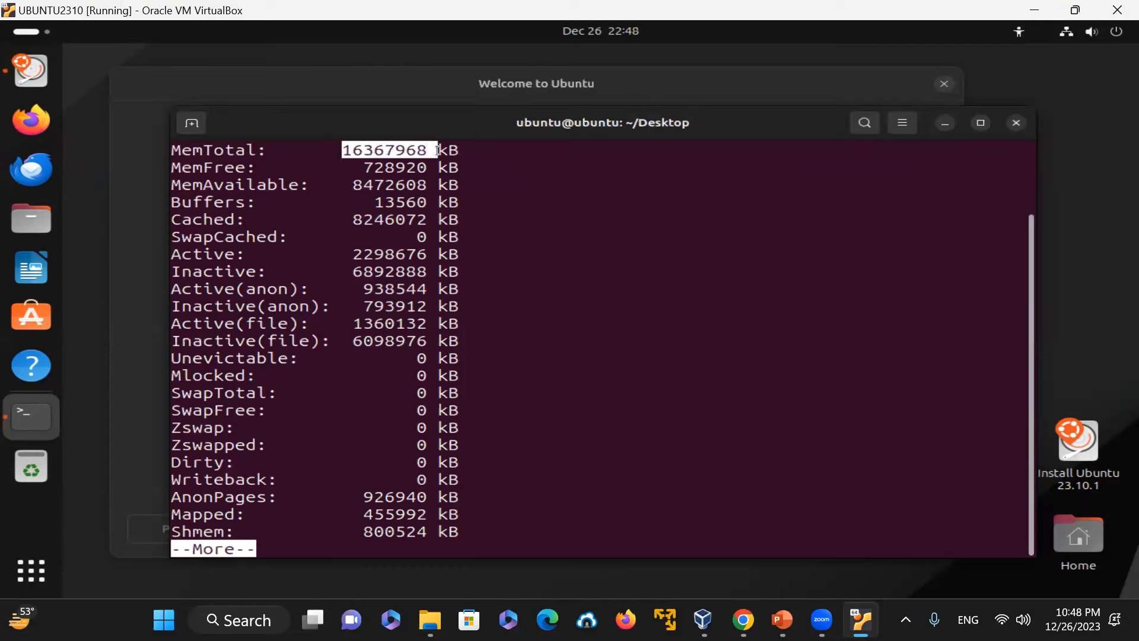
# Step: Highlight the MemTotal value in the meminfo listing and quit the pager
pyautogui.click(603, 189)
pyautogui.moveTo(309, 168); pyautogui.dragTo(406, 167)
pyautogui.click(741, 255)
pyautogui.press('q')
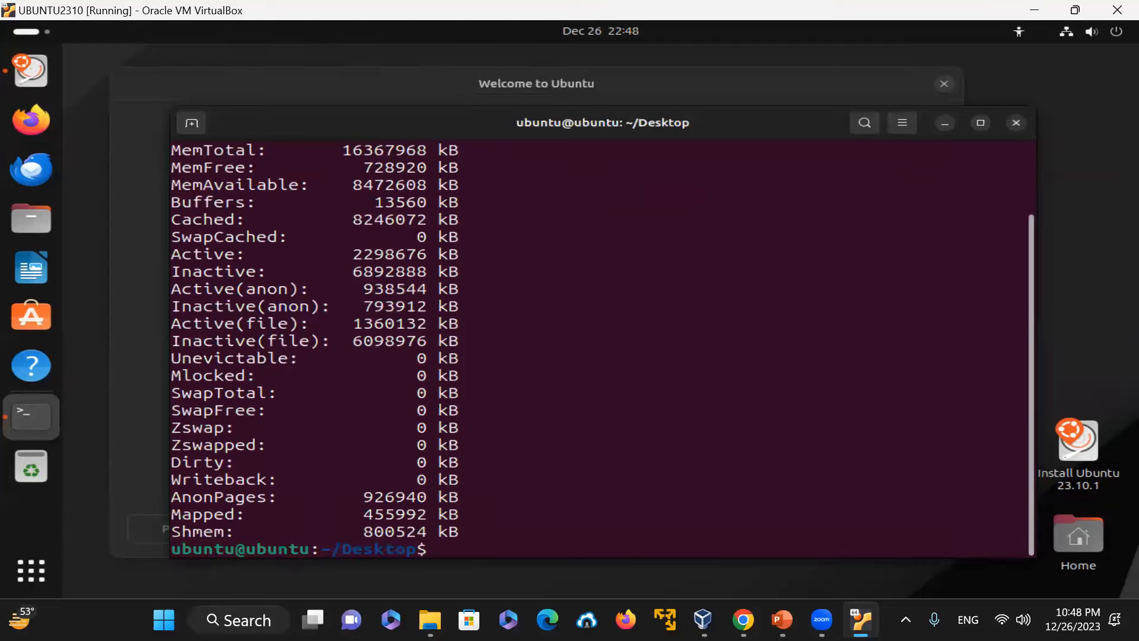
# Step: Recall the previous command and change it to cat /proc/cpuinfo | more
pyautogui.press('Up')
pyautogui.press('BackSpace')
pyautogui.press('BackSpace')
pyautogui.press('BackSpace')
pyautogui.press('BackSpace')
pyautogui.press('BackSpace')
pyautogui.press('BackSpace')
pyautogui.press('BackSpace')
pyautogui.press('BackSpace')
pyautogui.press('BackSpace')
pyautogui.press('BackSpace')
pyautogui.press('BackSpace')
pyautogui.press('BackSpace')
pyautogui.press('BackSpace')
pyautogui.write('cpuin')
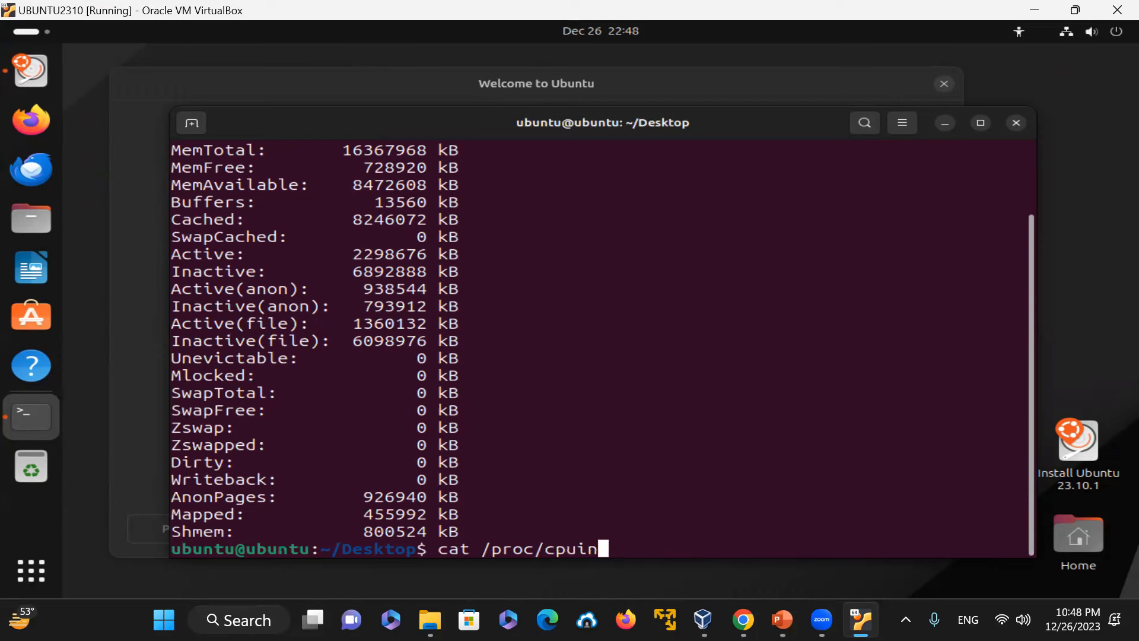
pyautogui.write('fo | more')
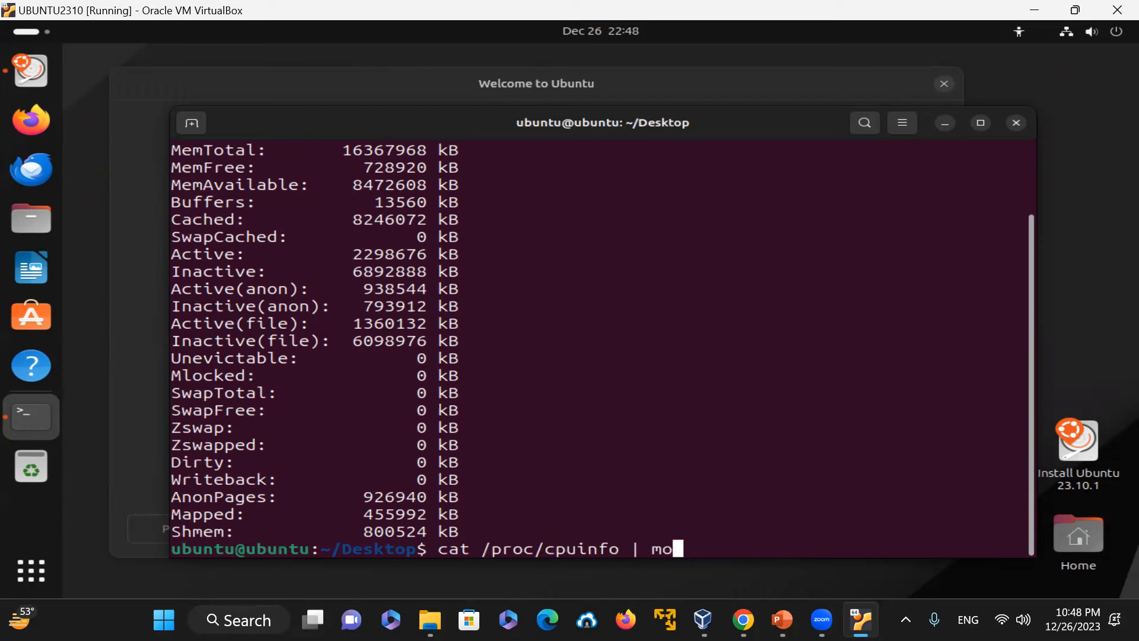
pyautogui.press('Return')
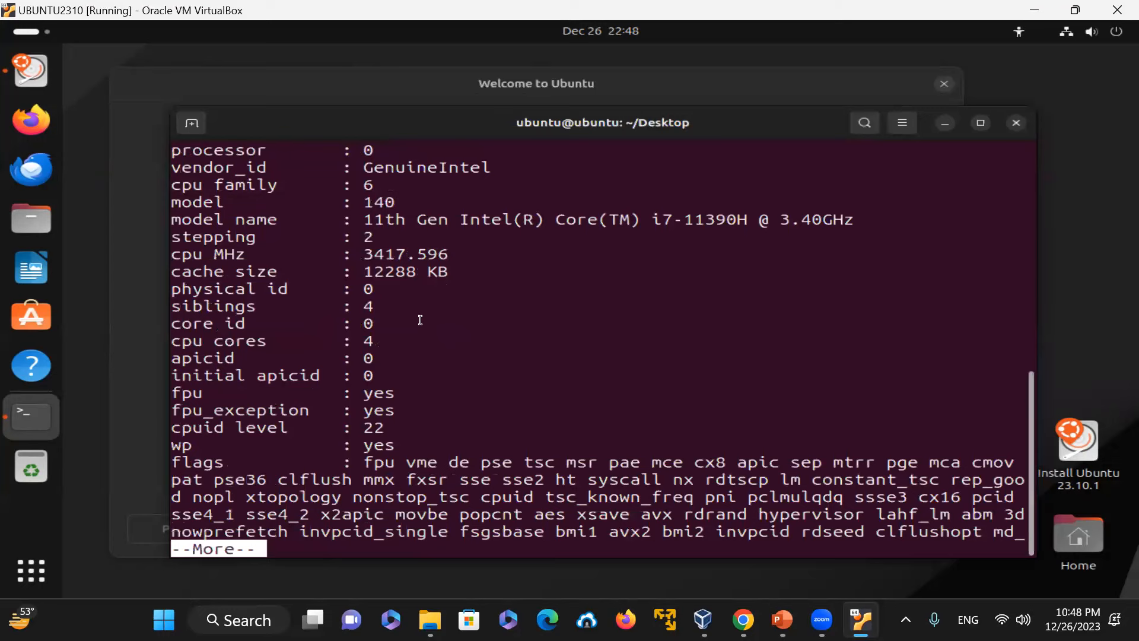
# Step: Highlight the siblings line and page through the rest of the CPU information
pyautogui.tripleClick(387, 299)
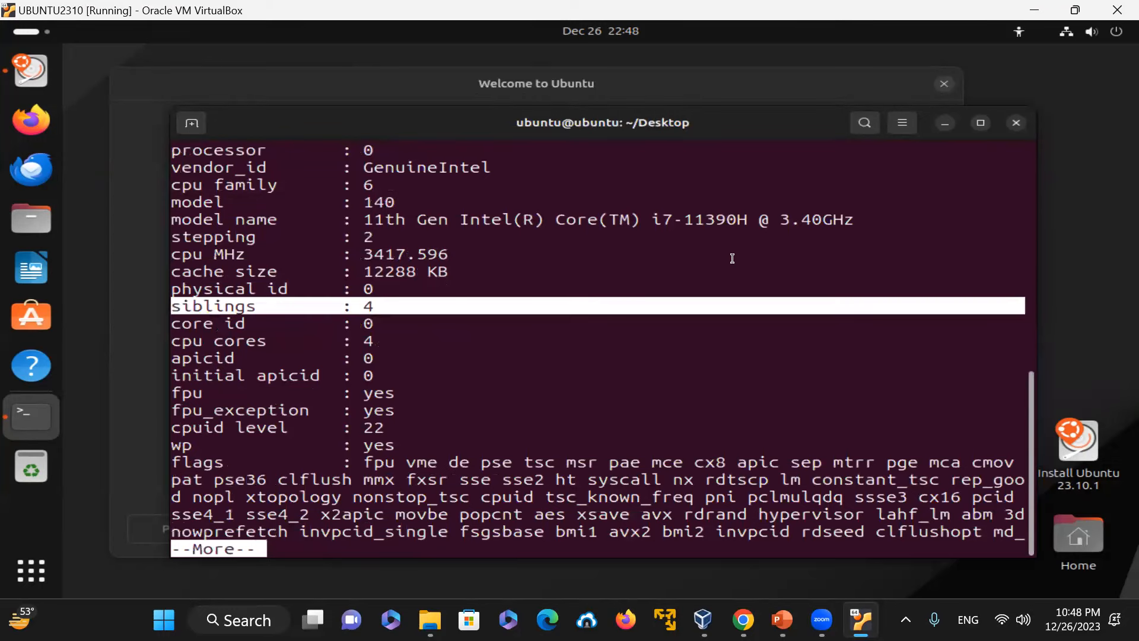
pyautogui.press('space')
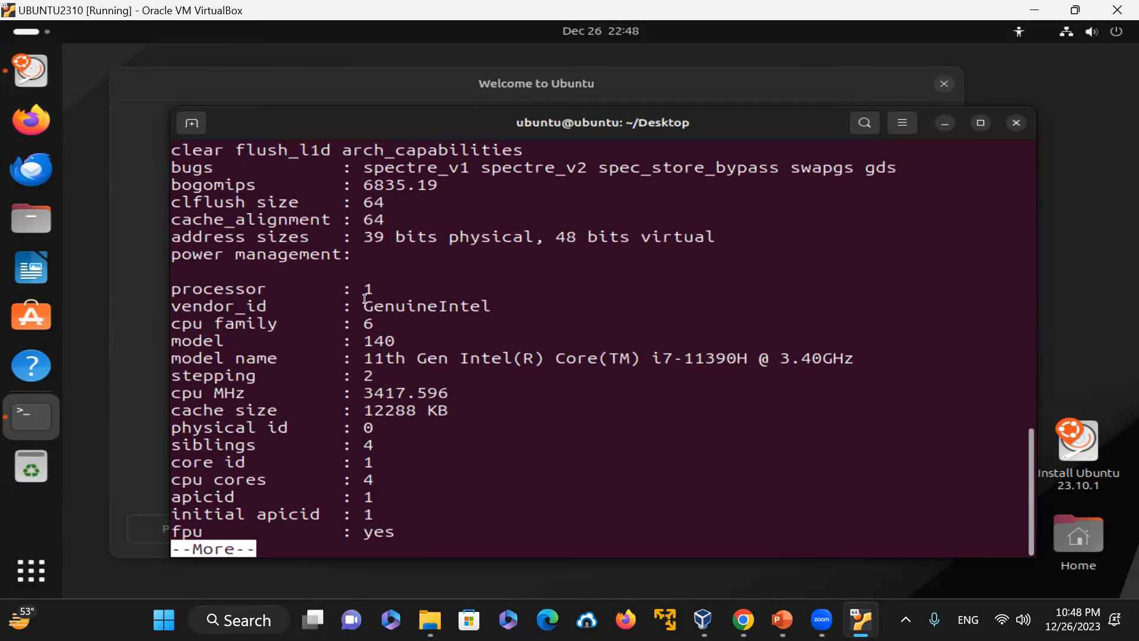
pyautogui.press('space')
pyautogui.press('space')
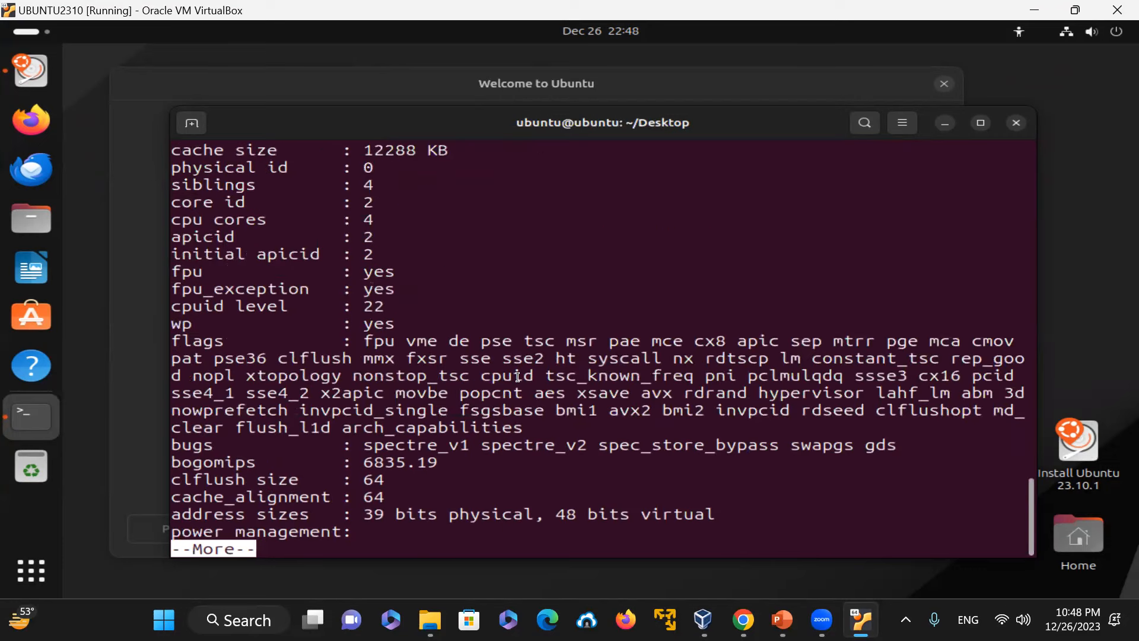
pyautogui.press('space')
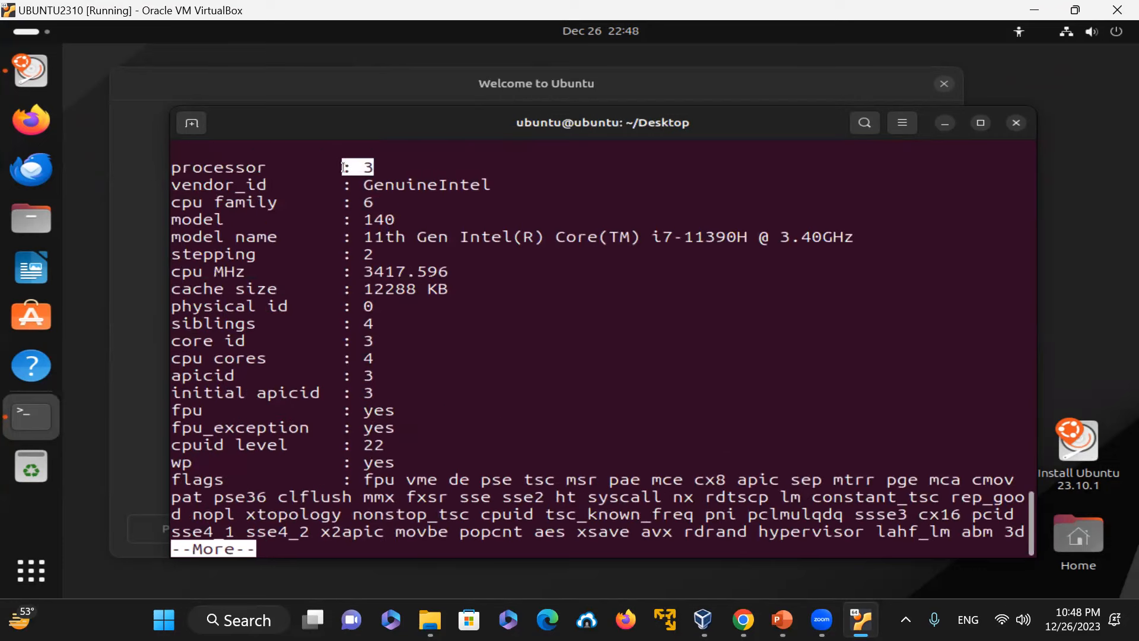
pyautogui.press('space')
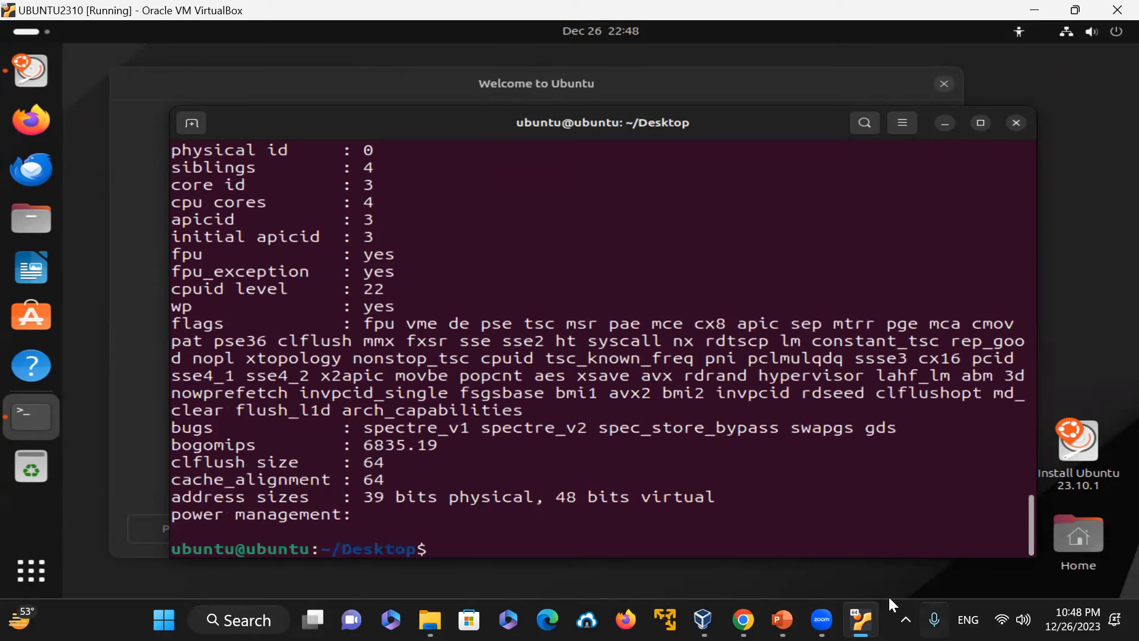
# Step: Clear the screen and run hostnamectl to show the system's host details
pyautogui.write('clear')
pyautogui.press('Return')
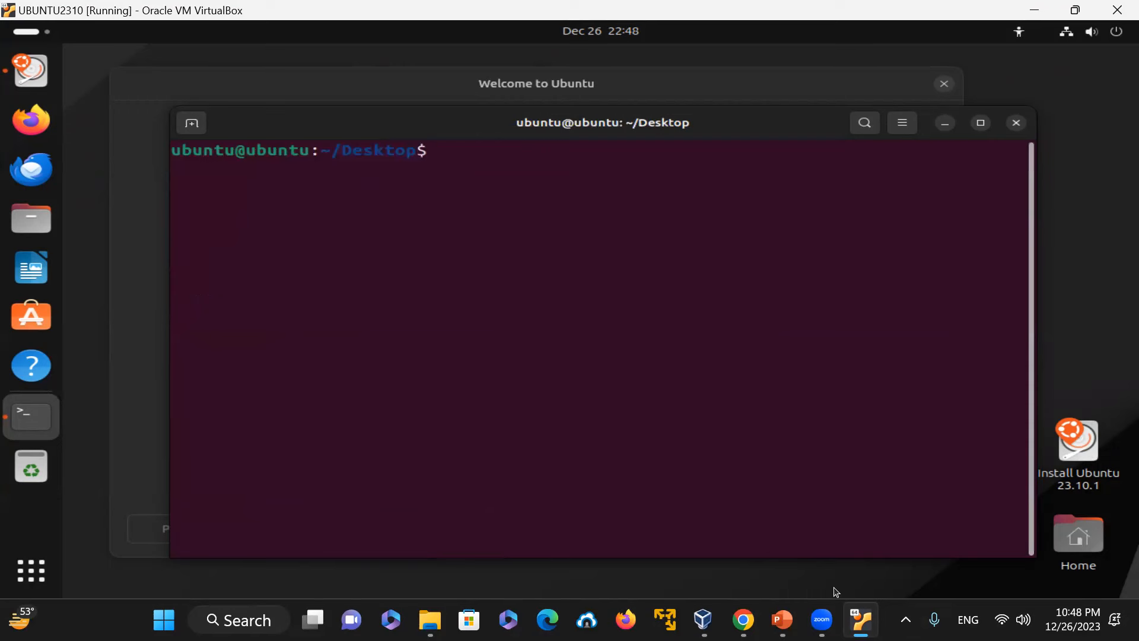
pyautogui.write('hostnamectl')
pyautogui.press('Return')
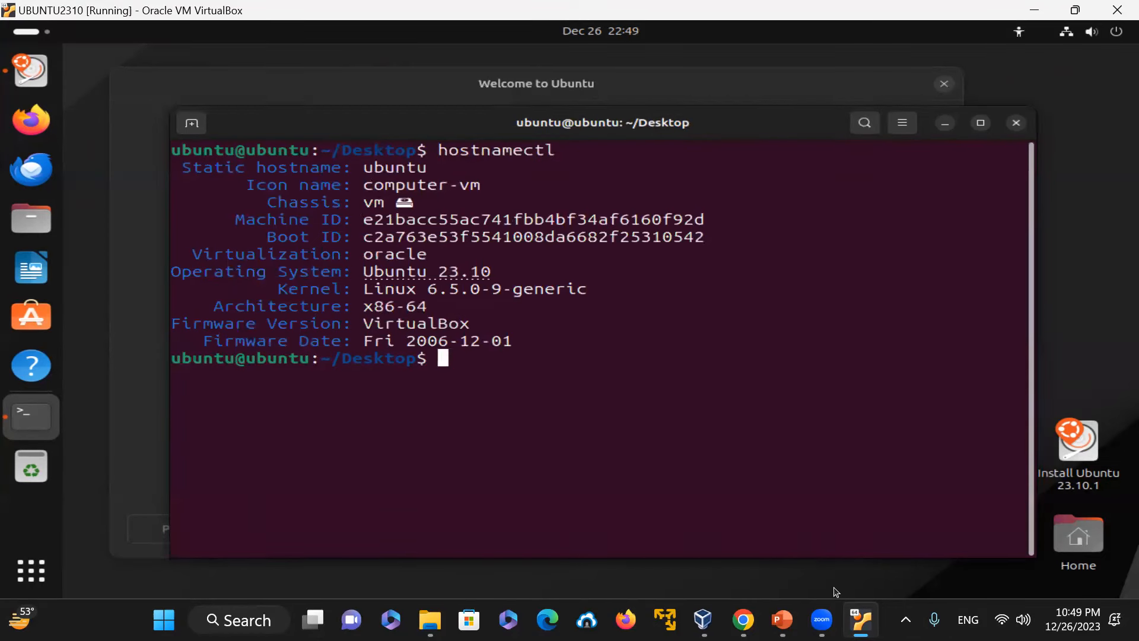
# Step: Run lshw to list the virtual machine's hardware
pyautogui.moveTo(363, 320); pyautogui.dragTo(407, 325)
pyautogui.click(546, 362)
pyautogui.write('lshw')
pyautogui.press('Return')
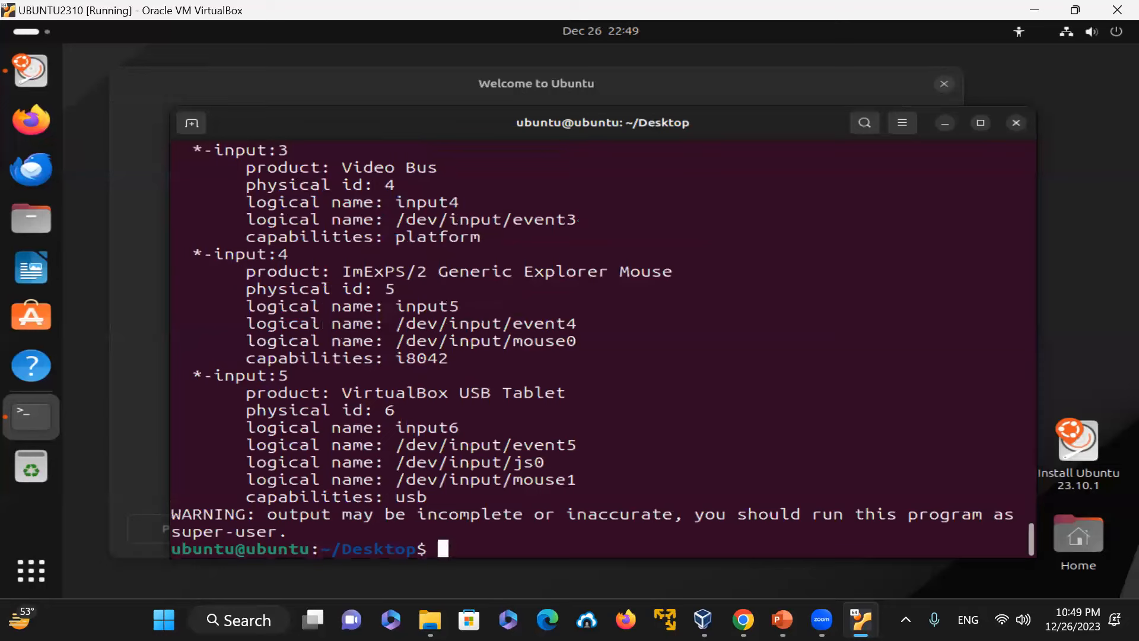
# Step: Page through lshw piped to more, then quit it and clear the screen
pyautogui.write('lshw | more')
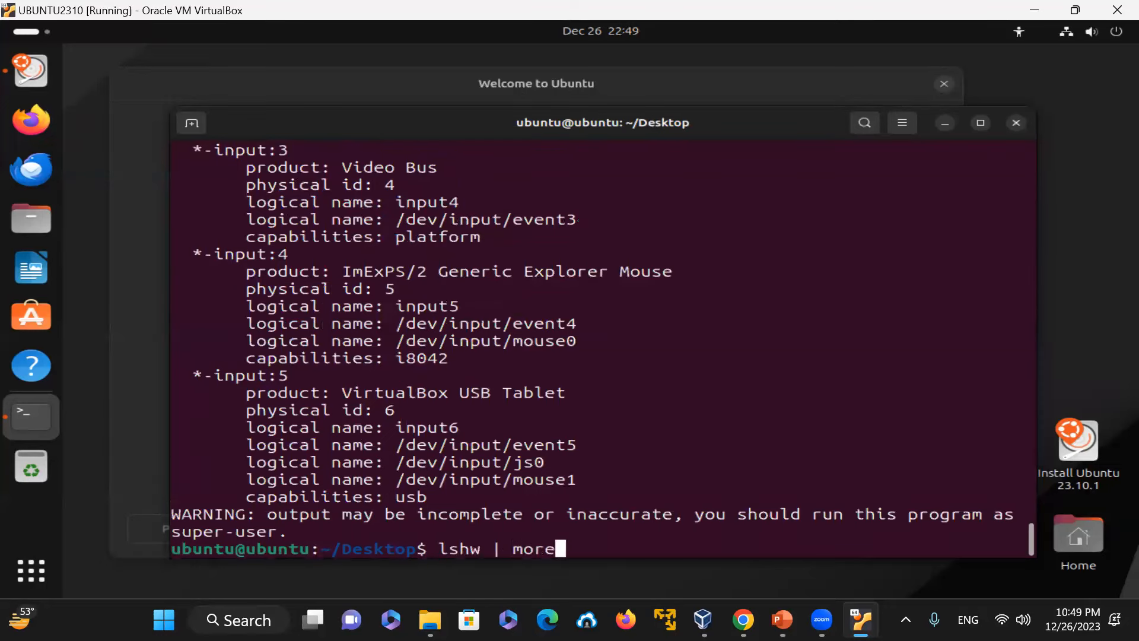
pyautogui.press('Return')
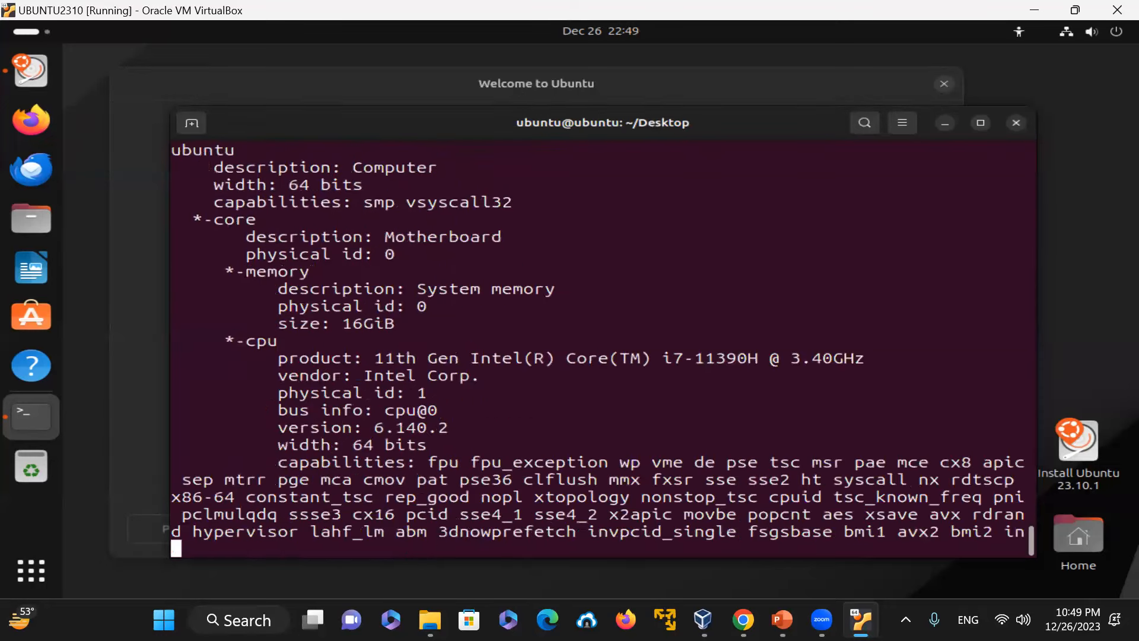
pyautogui.press('space')
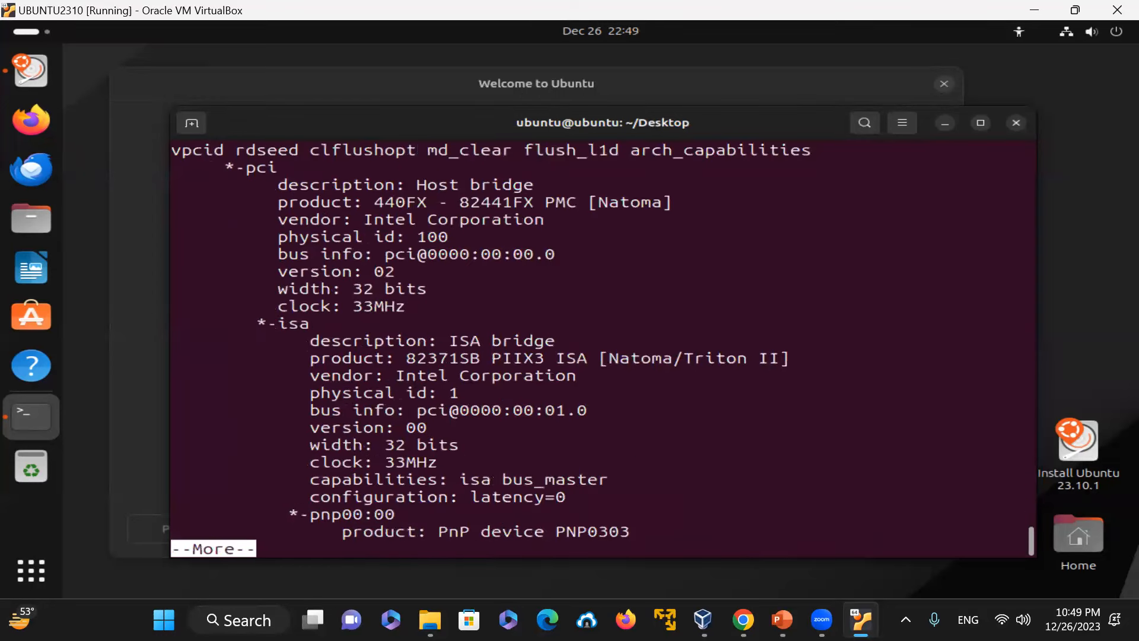
pyautogui.press('space')
pyautogui.press('space')
pyautogui.press('space')
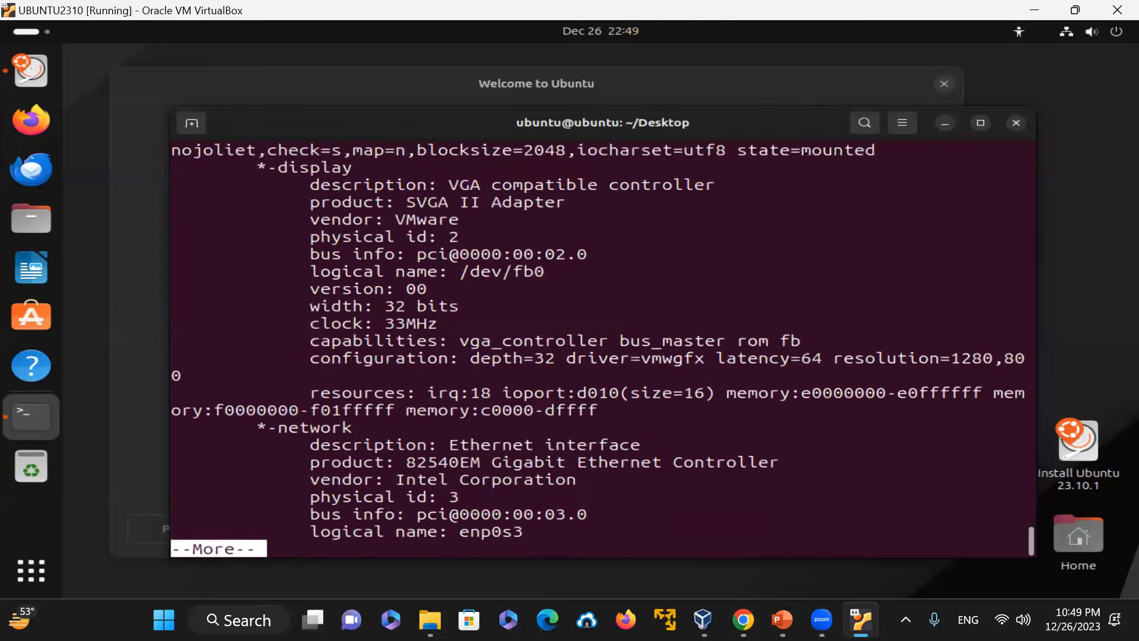
pyautogui.press('space')
pyautogui.press('space')
pyautogui.write('qclear')
pyautogui.press('Return')
# Step: Run fdisk -l to list disks, then clear the screen
pyautogui.write('fdisk -l')
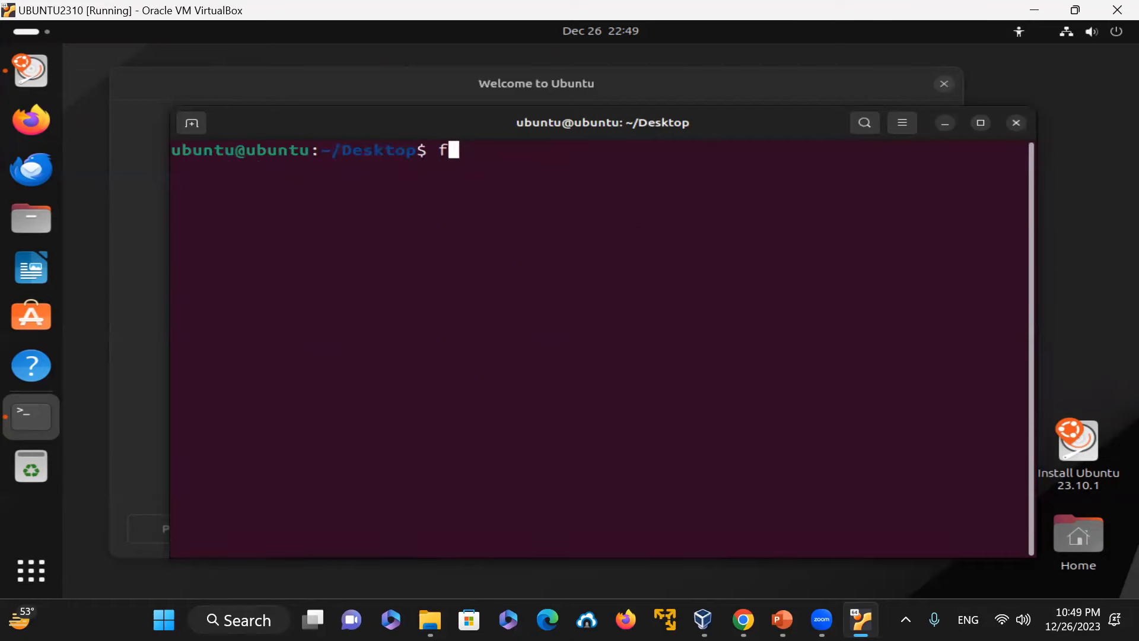
pyautogui.press('Return')
pyautogui.write('c')
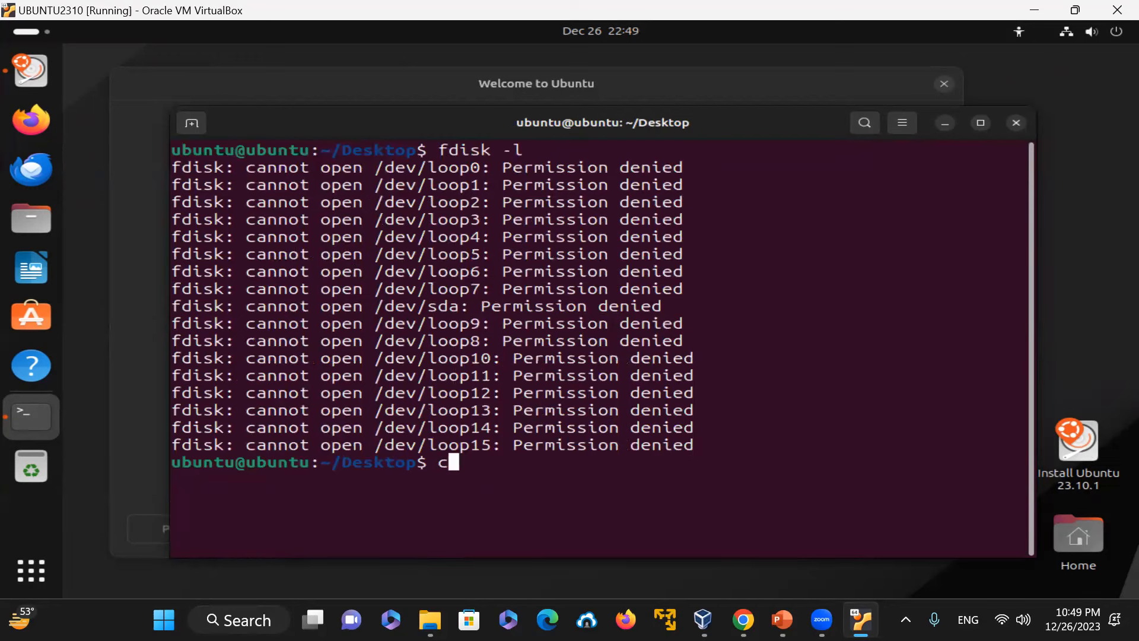
pyautogui.write('lear')
pyautogui.press('Return')
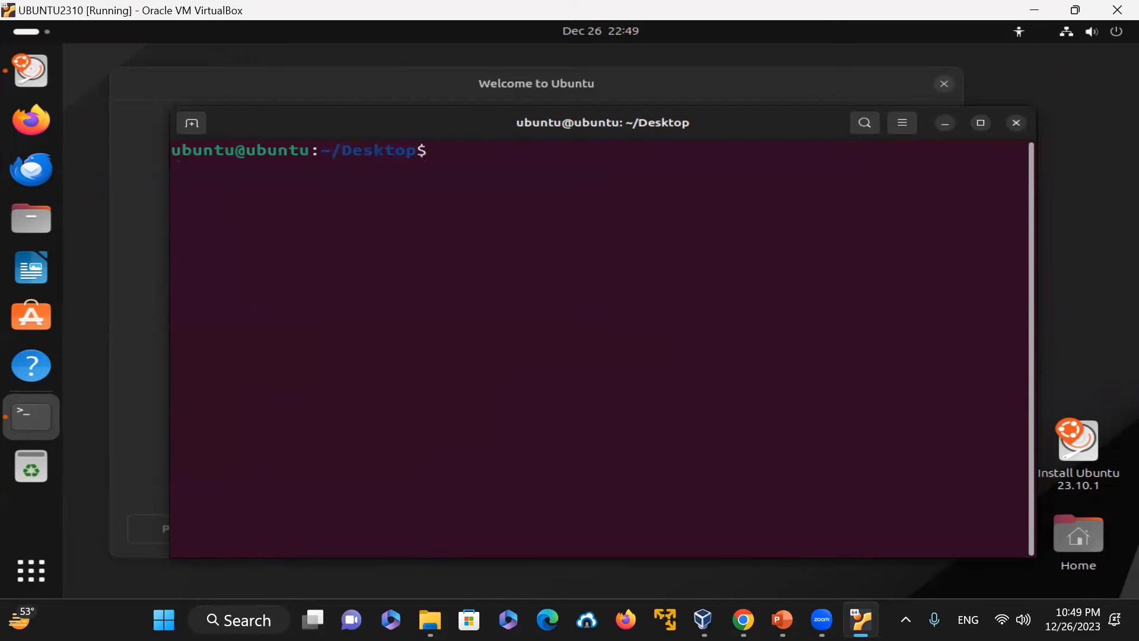
# Step: Try to list the /dev/sda1 partition with fdisk -l /dev/sda1
pyautogui.write('fdisk -l /dev/')
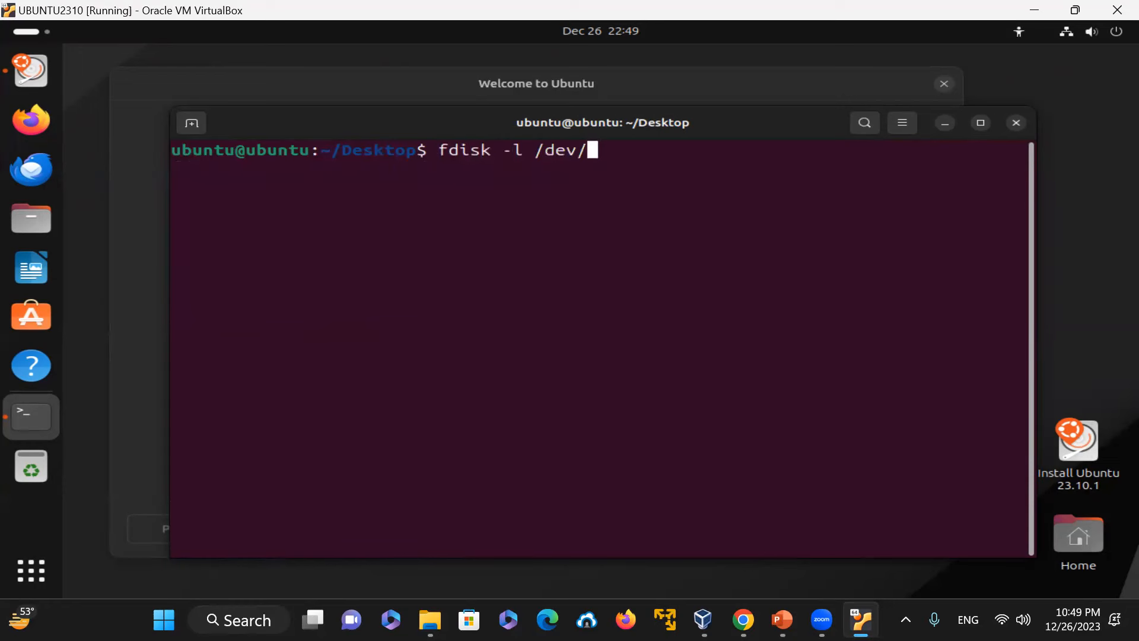
pyautogui.write('sda1')
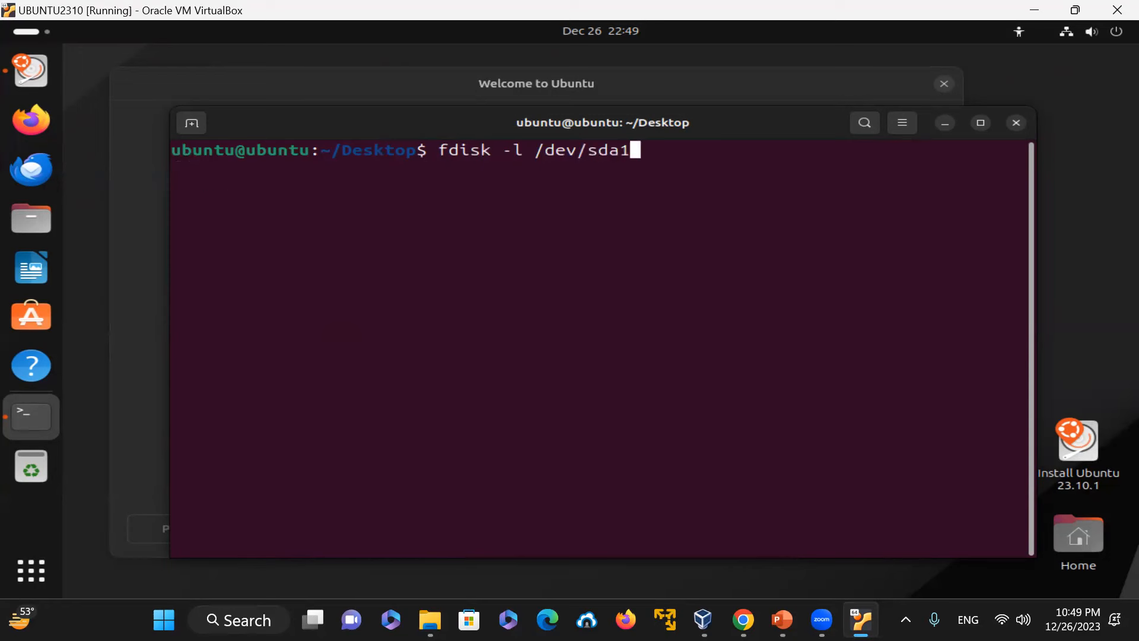
pyautogui.press('Return')
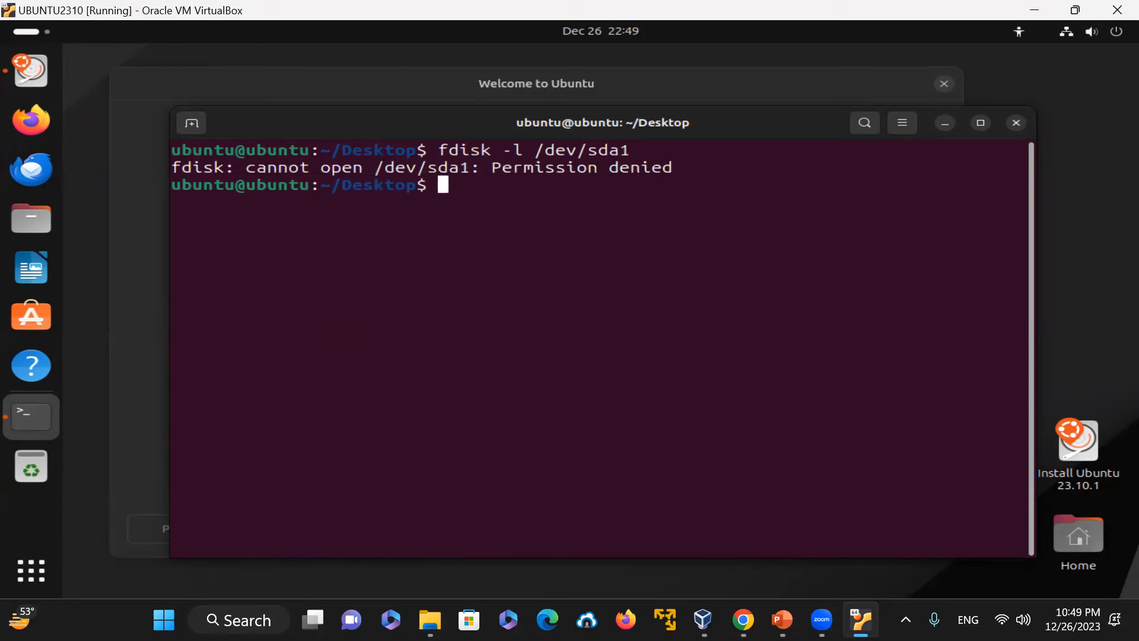
# Step: Rerun the fdisk listing of /dev/sda1 prefixed with sudo
pyautogui.press('Up')
pyautogui.press('Left')
pyautogui.press('Left')
pyautogui.press('Left')
pyautogui.press('Left')
pyautogui.press('Left')
pyautogui.press('Left')
pyautogui.press('Left')
pyautogui.press('Left')
pyautogui.press('Left')
pyautogui.press('Left')
pyautogui.press('Left')
pyautogui.press('Left')
pyautogui.press('Left')
pyautogui.press('Left')
pyautogui.press('Left')
pyautogui.press('Left')
pyautogui.press('Left')
pyautogui.press('Left')
pyautogui.write('sudo')
pyautogui.press('Return')
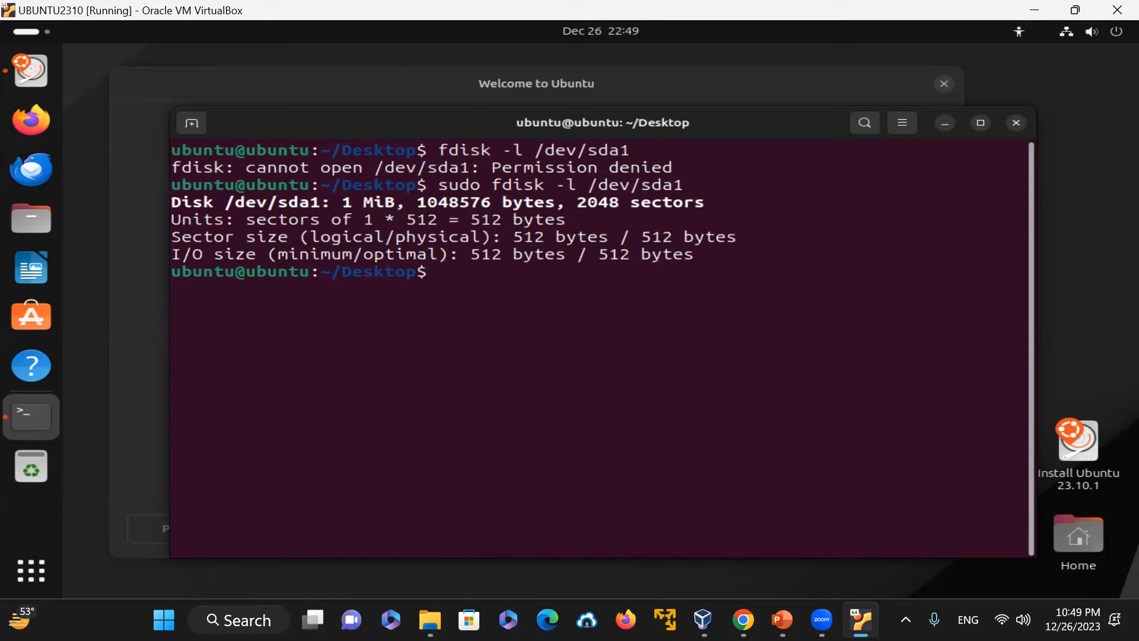
# Step: Edit the last command to list the whole /dev/sda disk with sudo fdisk -l
pyautogui.press('Up')
pyautogui.press('BackSpace')
pyautogui.press('Return')
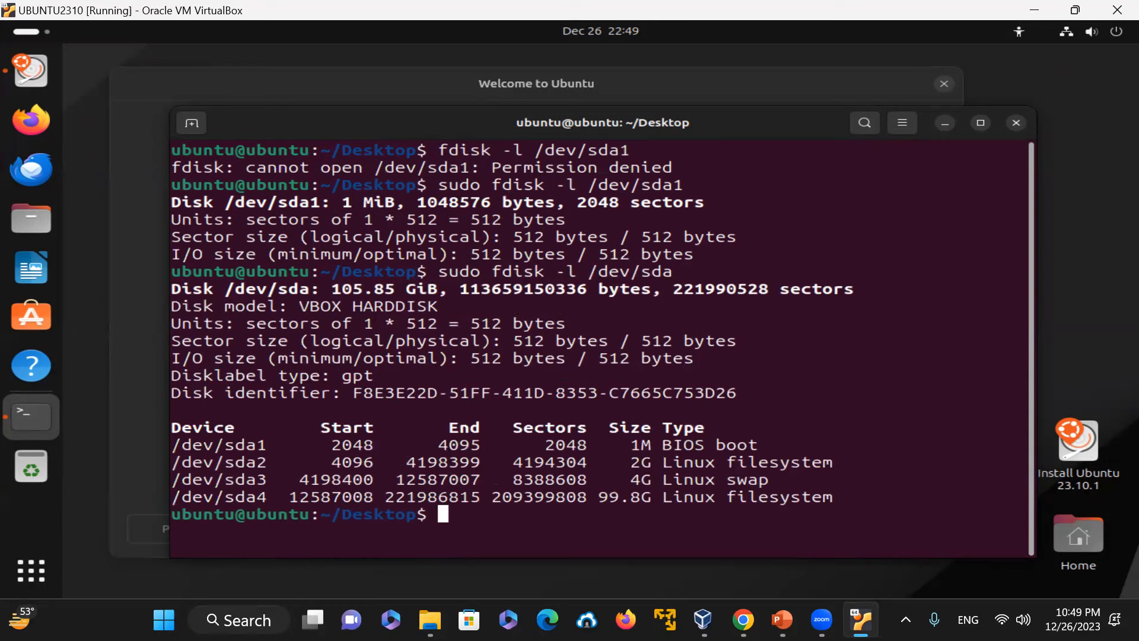
# Step: Clear the screen and show mounted filesystem usage with df -h
pyautogui.write('clear')
pyautogui.press('Return')
pyautogui.write('df -h')
pyautogui.press('Return')
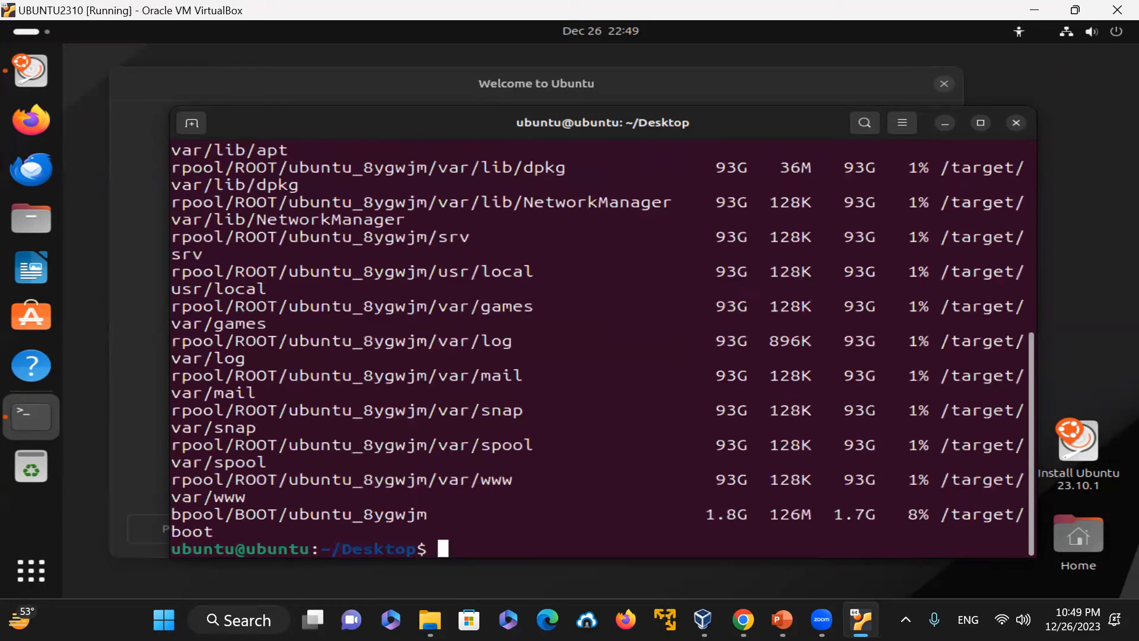
# Step: Clear the screen and list the ZFS datasets with zfs list
pyautogui.write('clear')
pyautogui.press('Return')
pyautogui.write('zfs list')
pyautogui.press('Return')
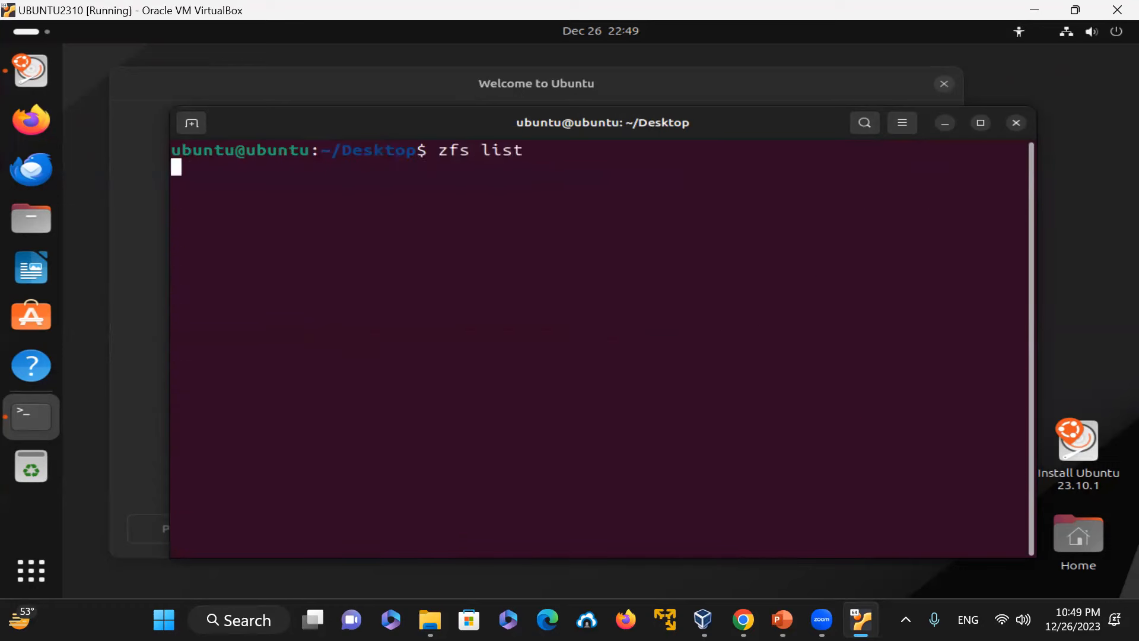
# Step: Run zpool without arguments to show its usage, then clear the screen
pyautogui.write('zpool')
pyautogui.press('Return')
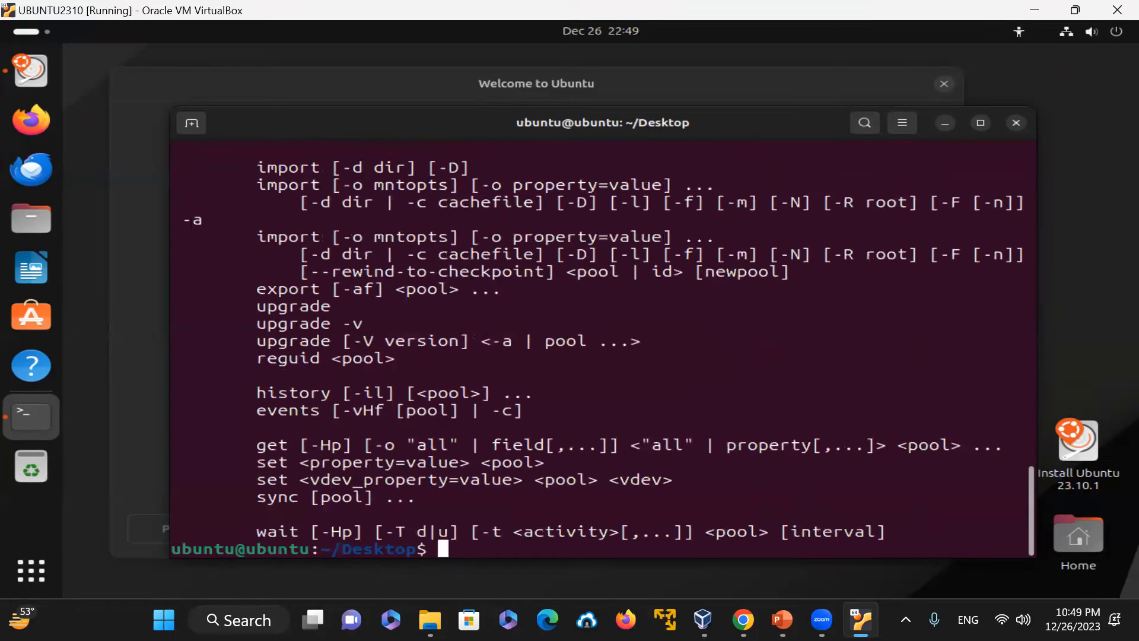
pyautogui.write('clear')
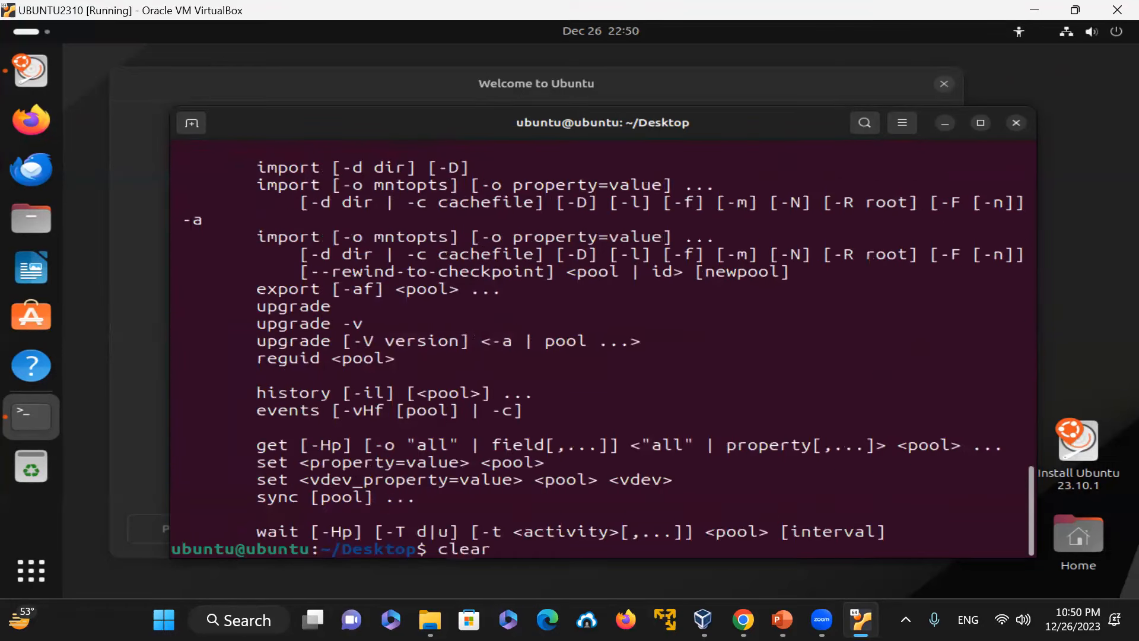
pyautogui.press('Return')
# Step: List the ZFS storage pools with zpool list
pyautogui.write('zp')
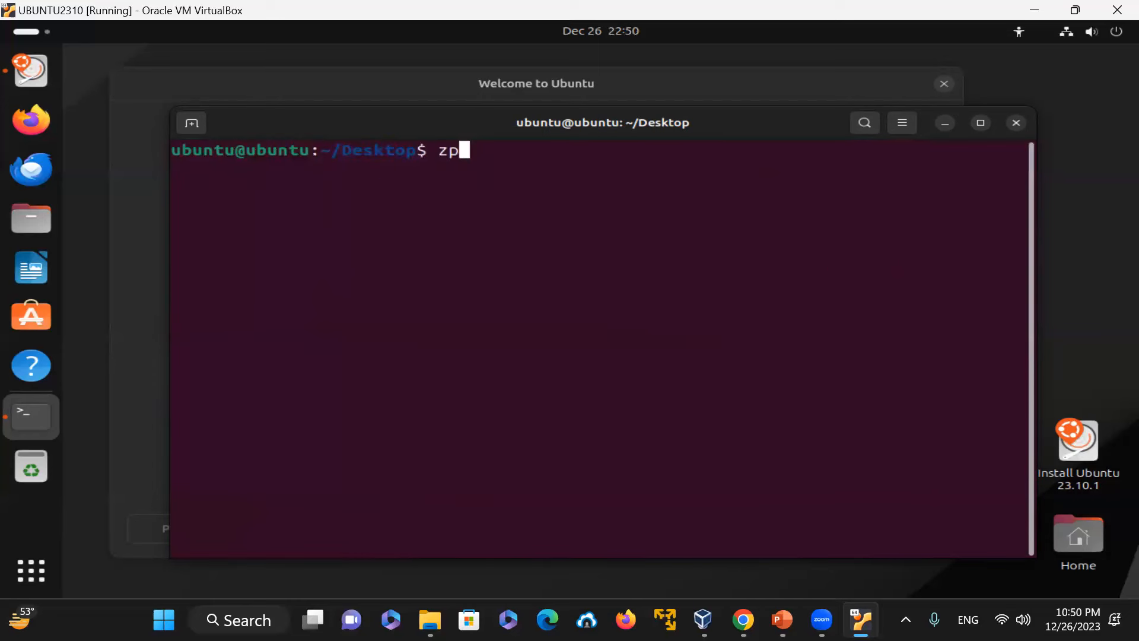
pyautogui.write('ool list')
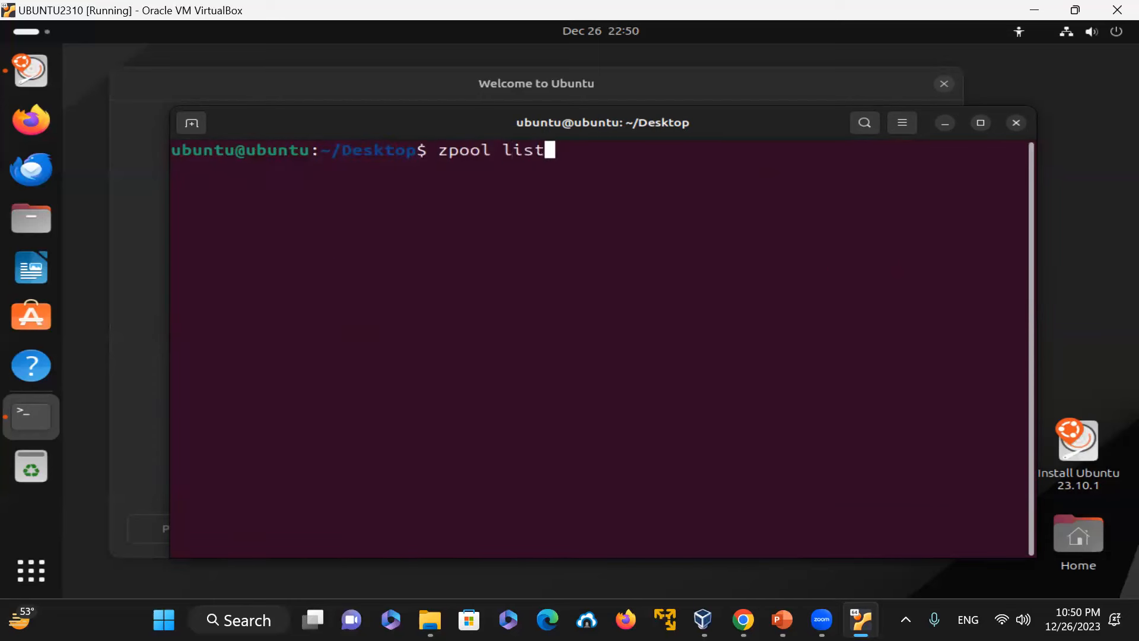
pyautogui.press('Return')
# Step: Try to list installed packages with rpm -qa
pyautogui.write('rpm -qa')
pyautogui.press('Return')
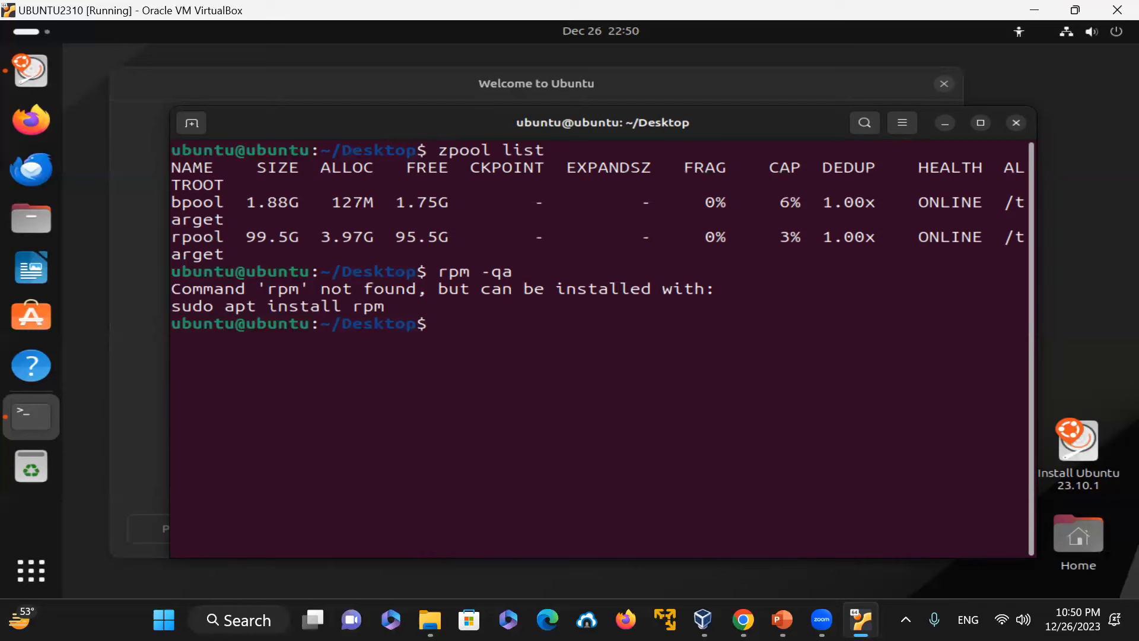
# Step: Clear the screen and list available packages with apt list
pyautogui.write('clear')
pyautogui.press('Return')
pyautogui.write('ap')
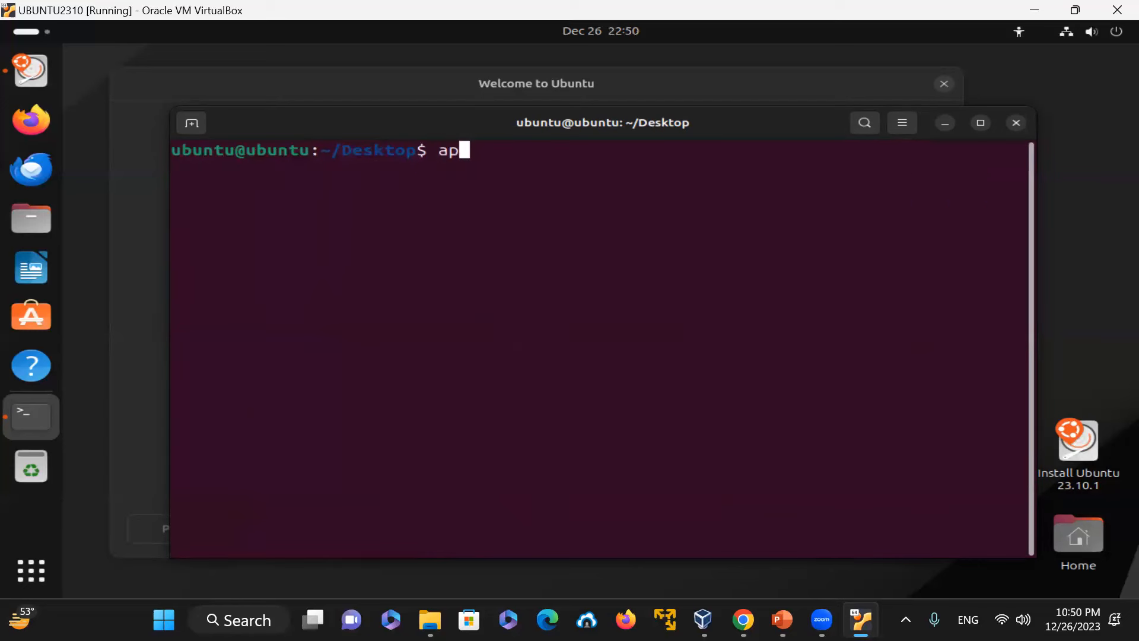
pyautogui.write('t list')
pyautogui.press('Return')
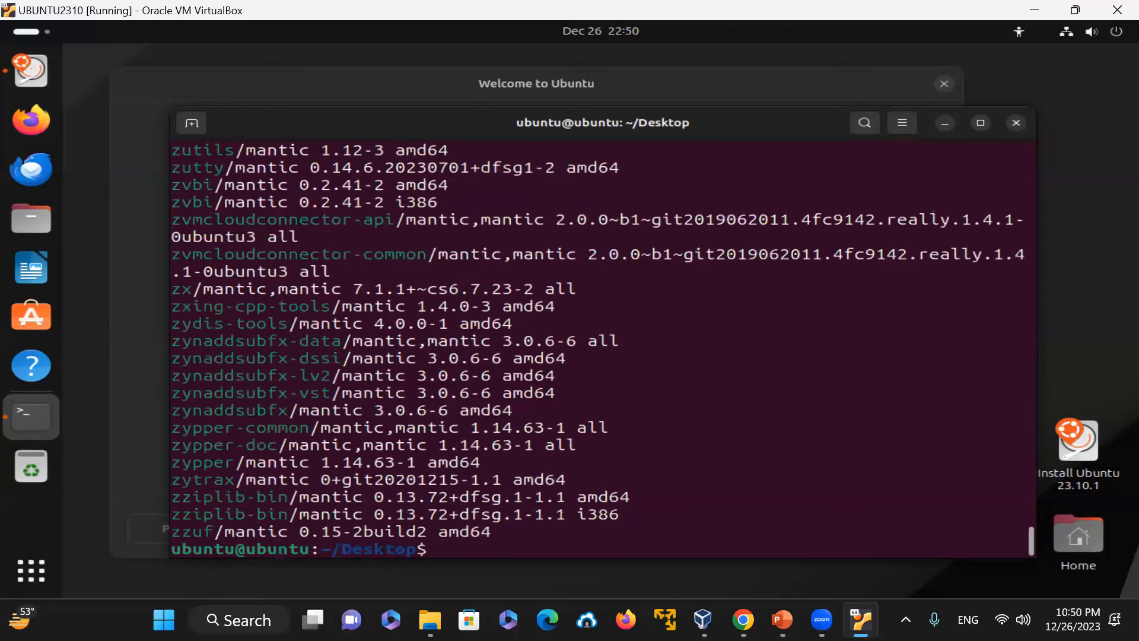
# Step: List installed snaps with snap list, then clear the screen
pyautogui.write('snap list')
pyautogui.press('Return')
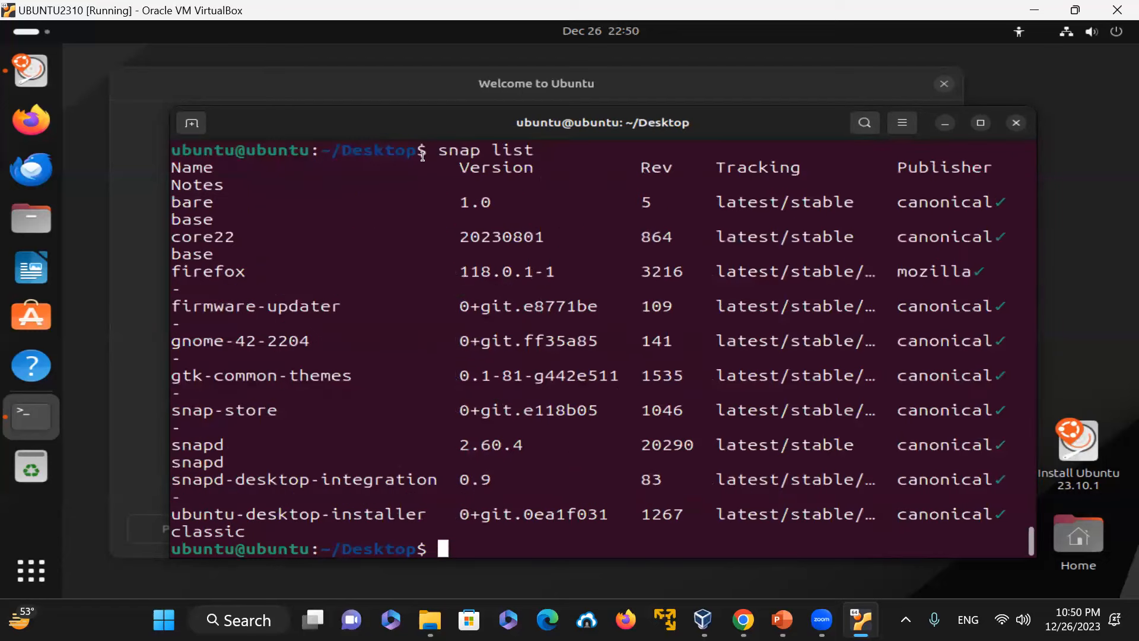
pyautogui.write('clear')
pyautogui.press('Return')
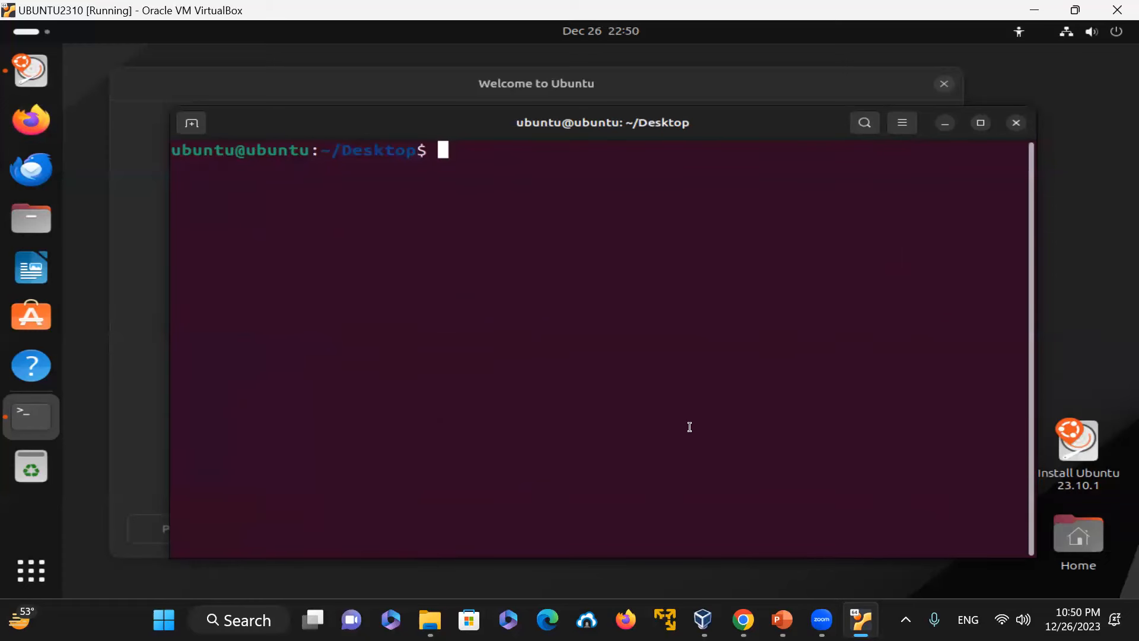
# Step: Show the Firefox snap's details with snap list firefox
pyautogui.write('snap list ')
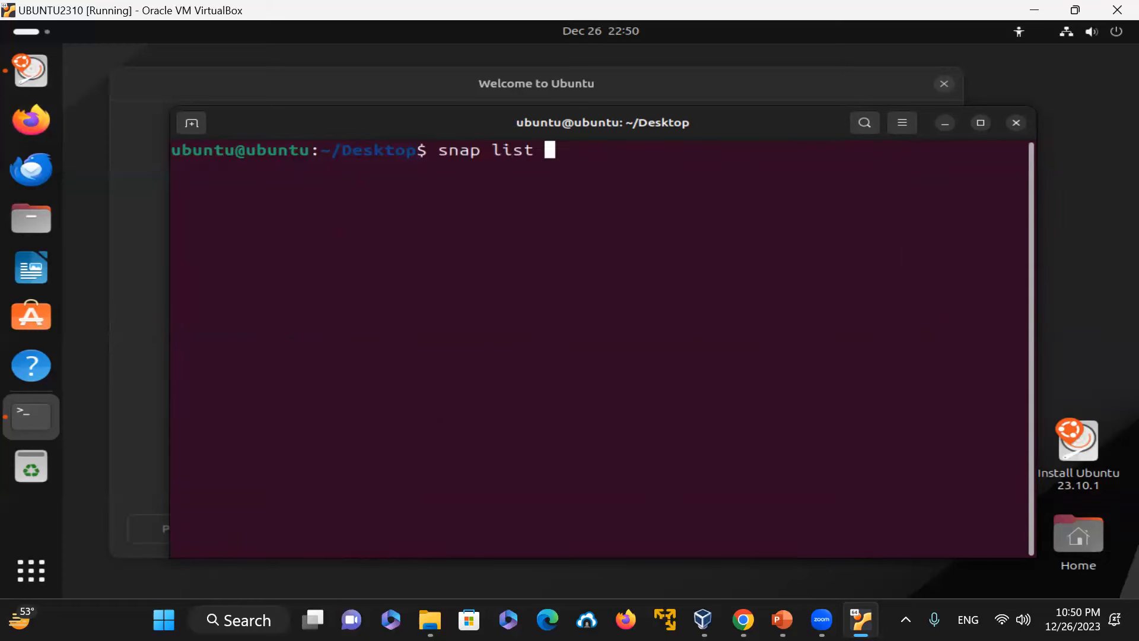
pyautogui.write('firefor')
pyautogui.press('BackSpace')
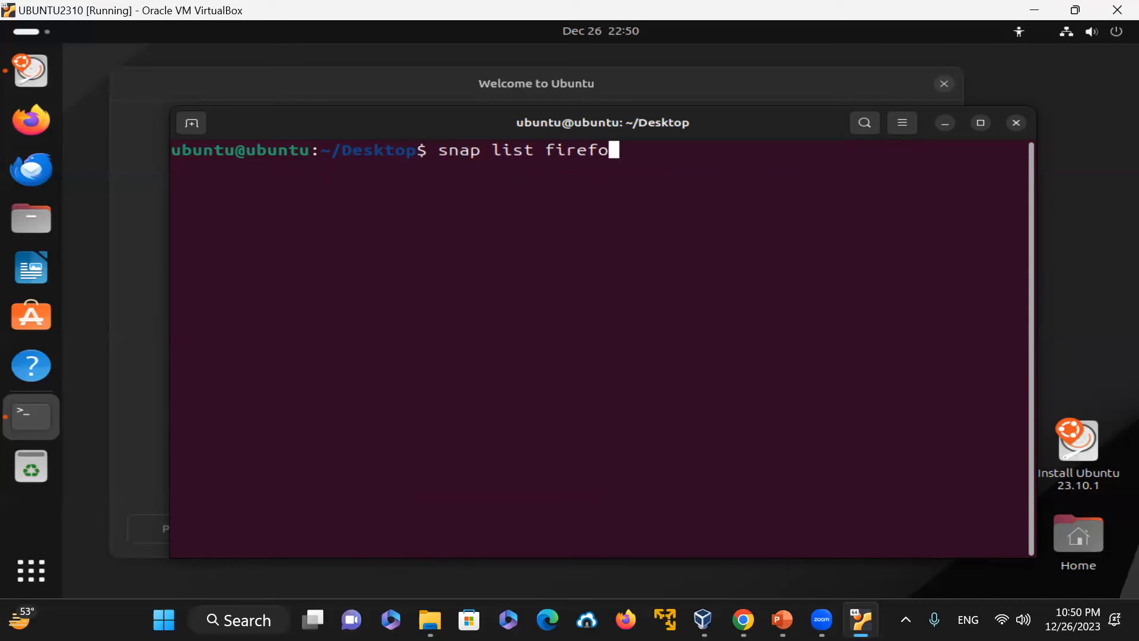
pyautogui.write('x')
pyautogui.press('Return')
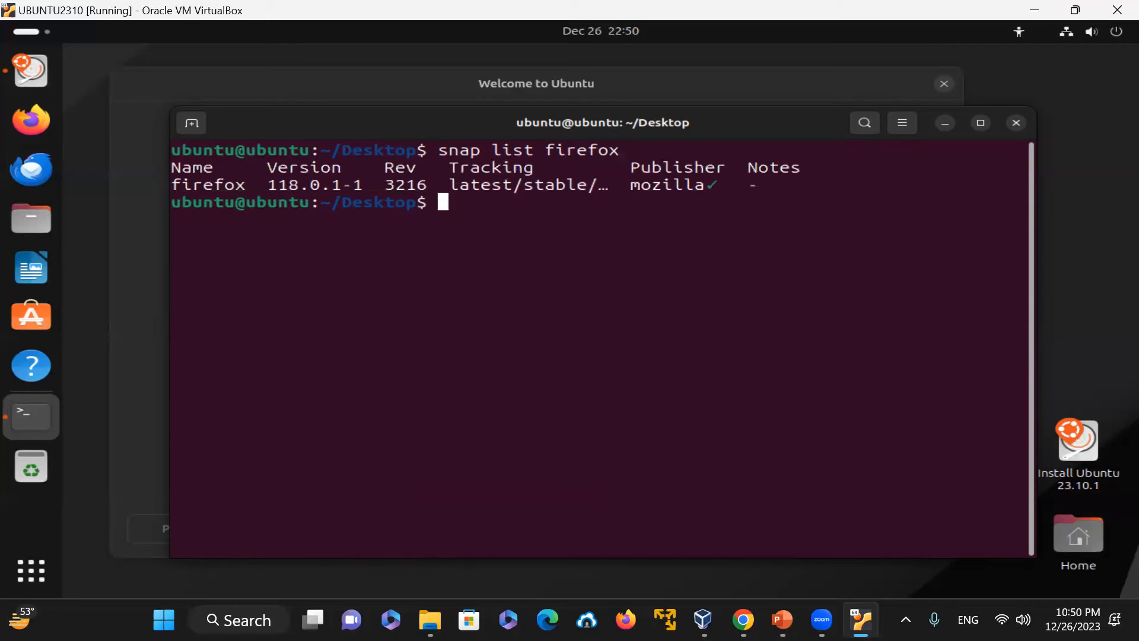
# Step: Recall the previous command and change it to snap info firefox to view the snap's channels
pyautogui.press('Up')
pyautogui.press('Left')
pyautogui.press('Left')
pyautogui.press('Left')
pyautogui.press('Left')
pyautogui.press('Left')
pyautogui.press('Left')
pyautogui.press('Left')
pyautogui.press('Left')
pyautogui.press('BackSpace')
pyautogui.press('BackSpace')
pyautogui.press('BackSpace')
pyautogui.press('BackSpace')
pyautogui.write('info')
pyautogui.press('Return')
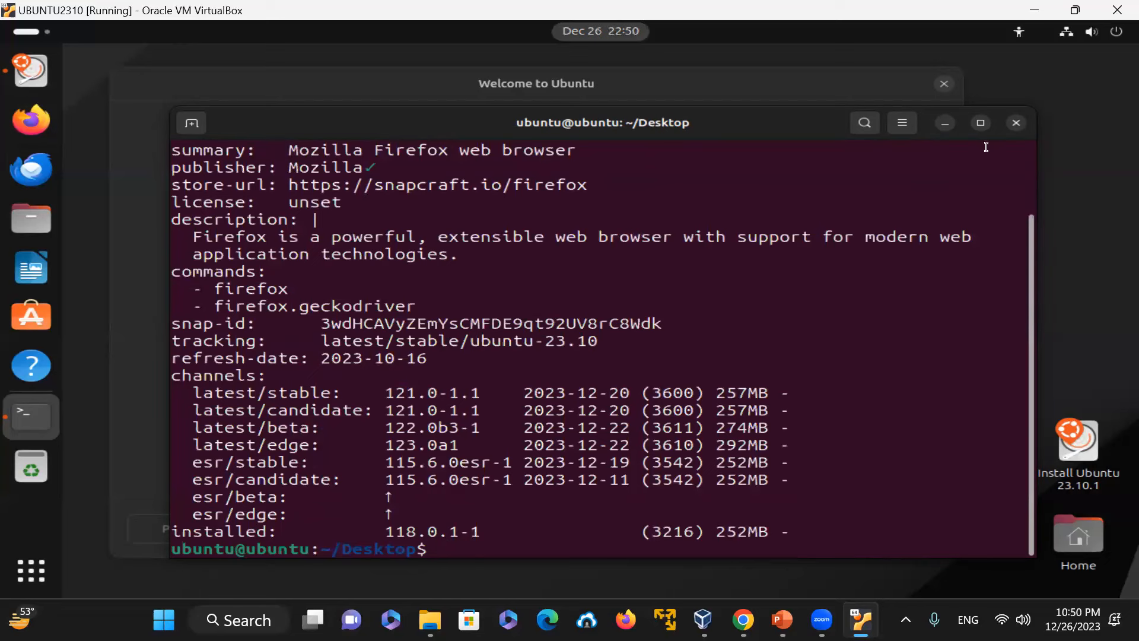
# Step: Bring the terminal back to the front and clear the screen
pyautogui.click(941, 125)
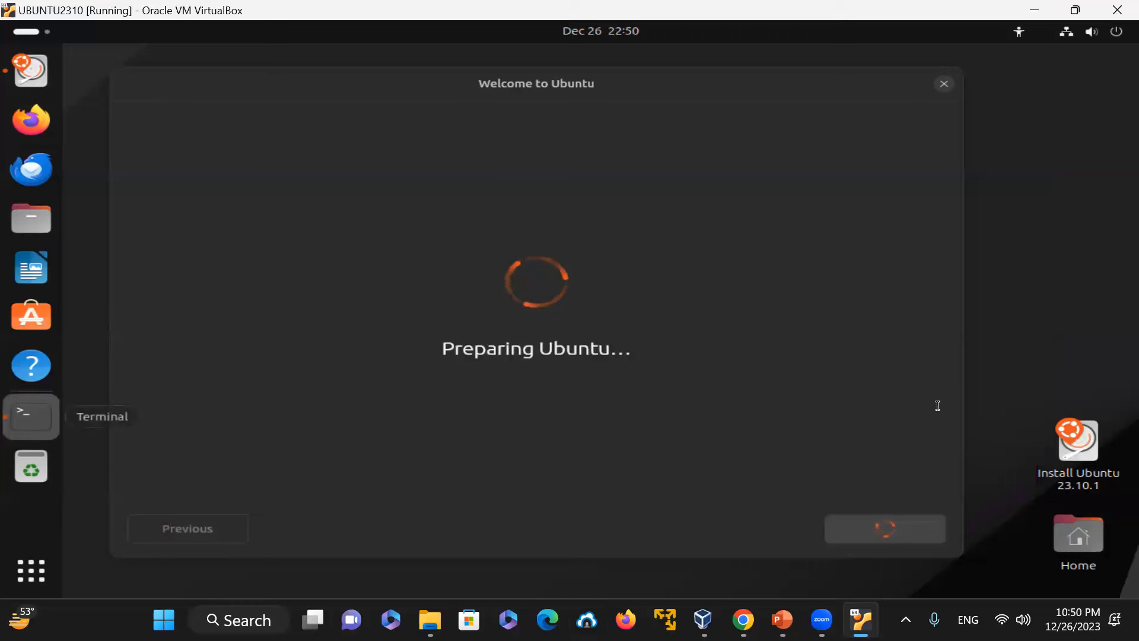
pyautogui.click(31, 417)
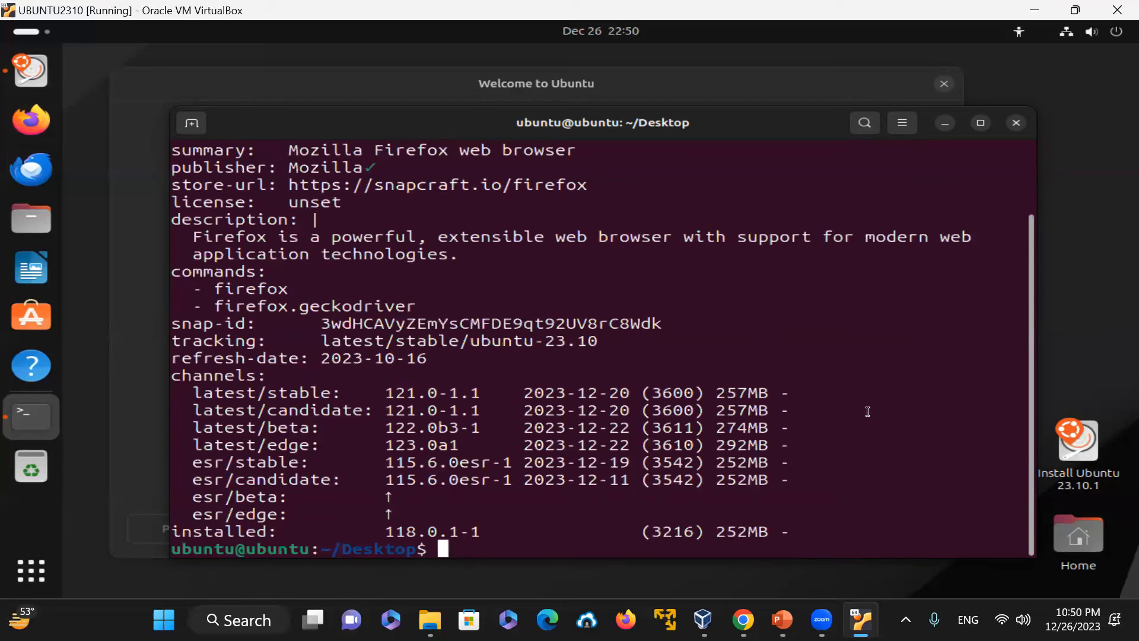
pyautogui.write('clear')
pyautogui.press('Return')
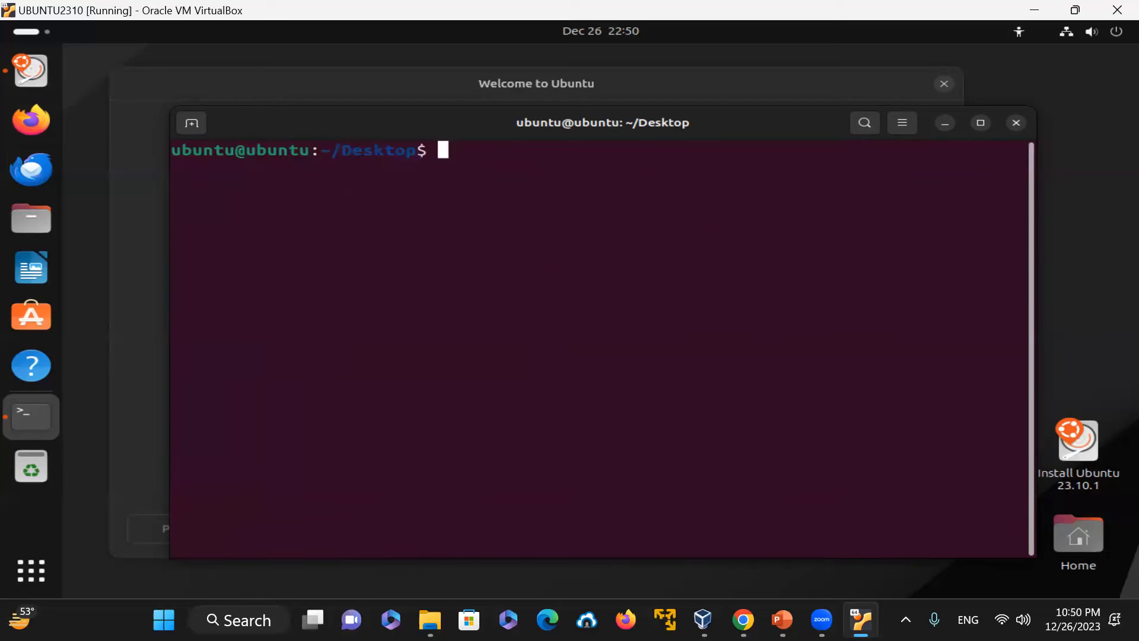
# Step: Open the manual page for pwd with man pwd and quit it
pyautogui.write('man pwd')
pyautogui.press('Return')
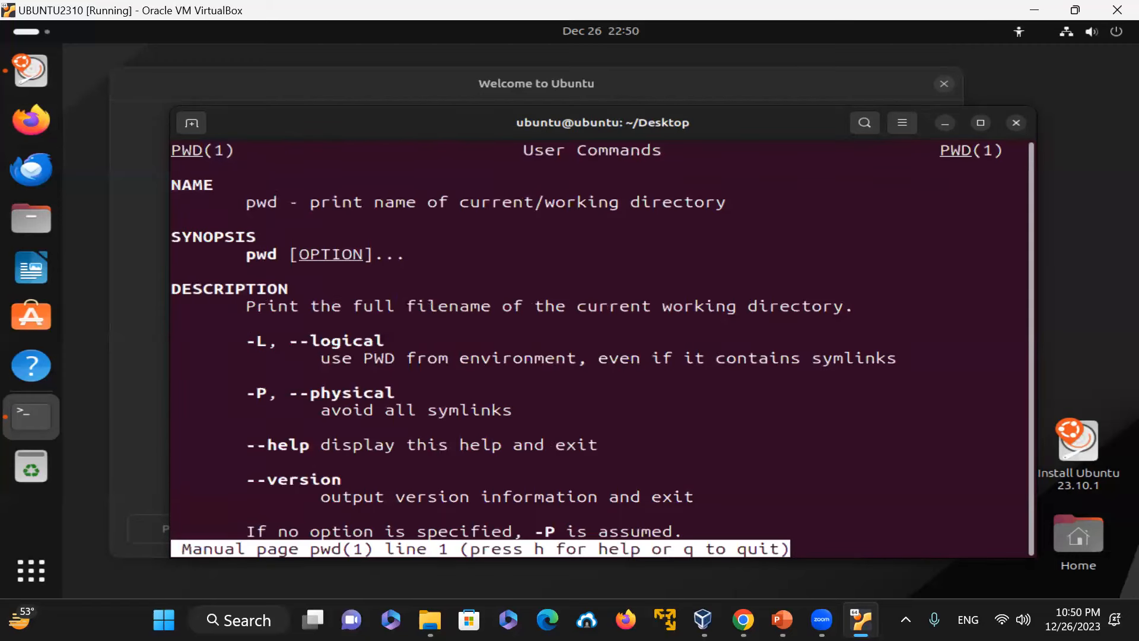
pyautogui.write('qman df')
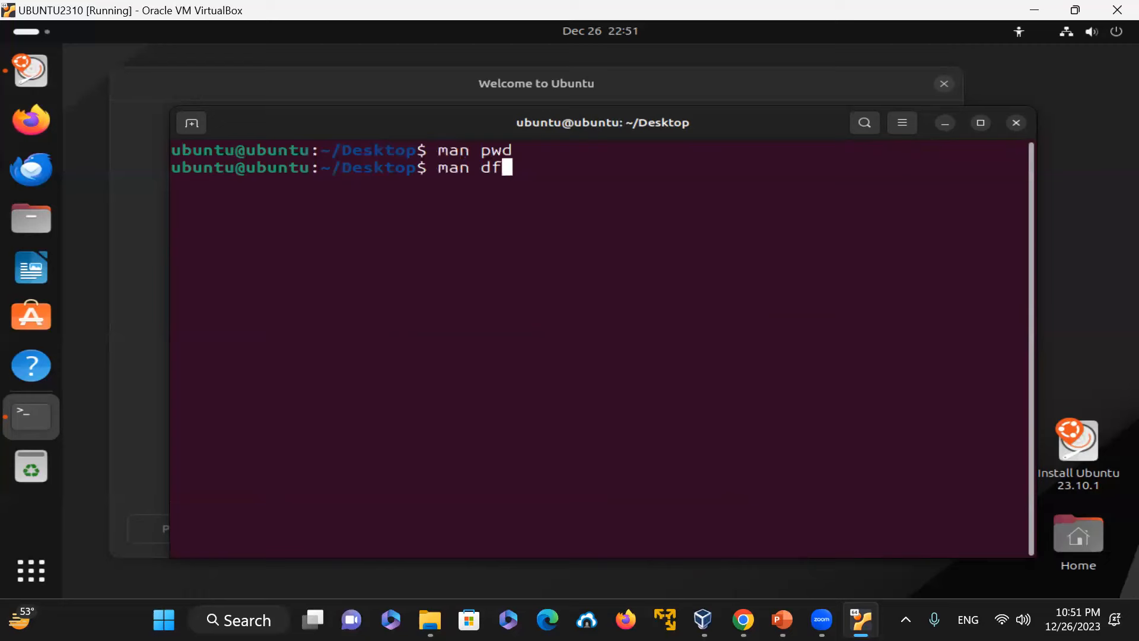
# Step: Open the manual page for df with man df and quit it
pyautogui.press('Return')
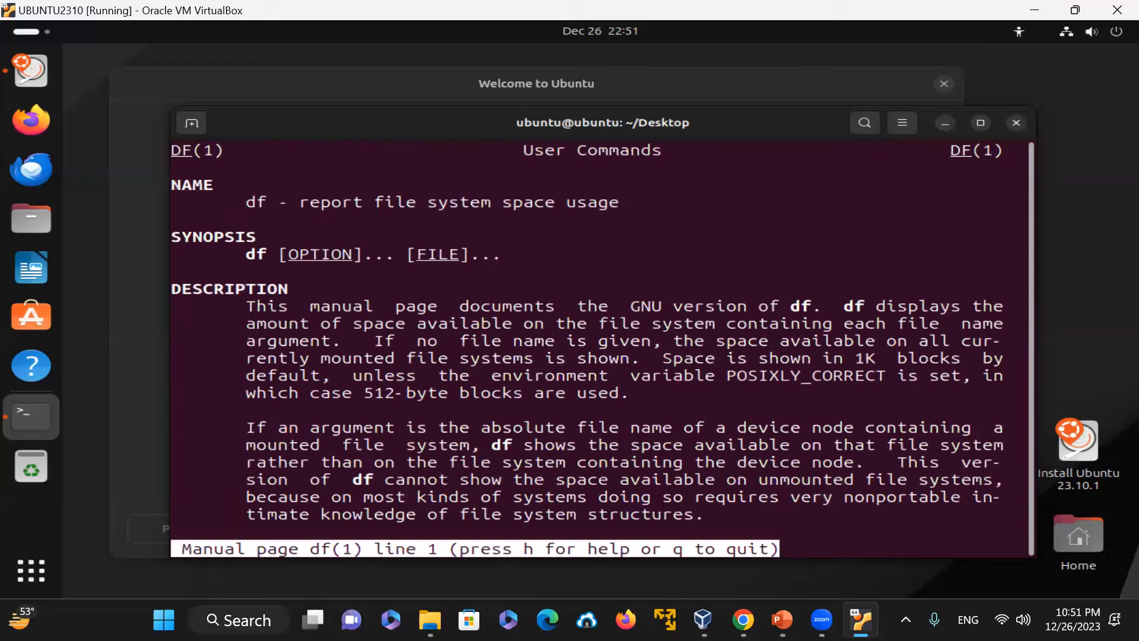
pyautogui.write('q')
pyautogui.write('man -s')
pyautogui.write(' scan')
pyautogui.write('f')
# Step: Request the section 3 manual page for scanf with man -s 3 scanf
pyautogui.press('BackSpace')
pyautogui.press('BackSpace')
pyautogui.press('BackSpace')
pyautogui.press('BackSpace')
pyautogui.press('BackSpace')
pyautogui.write('3 scanf')
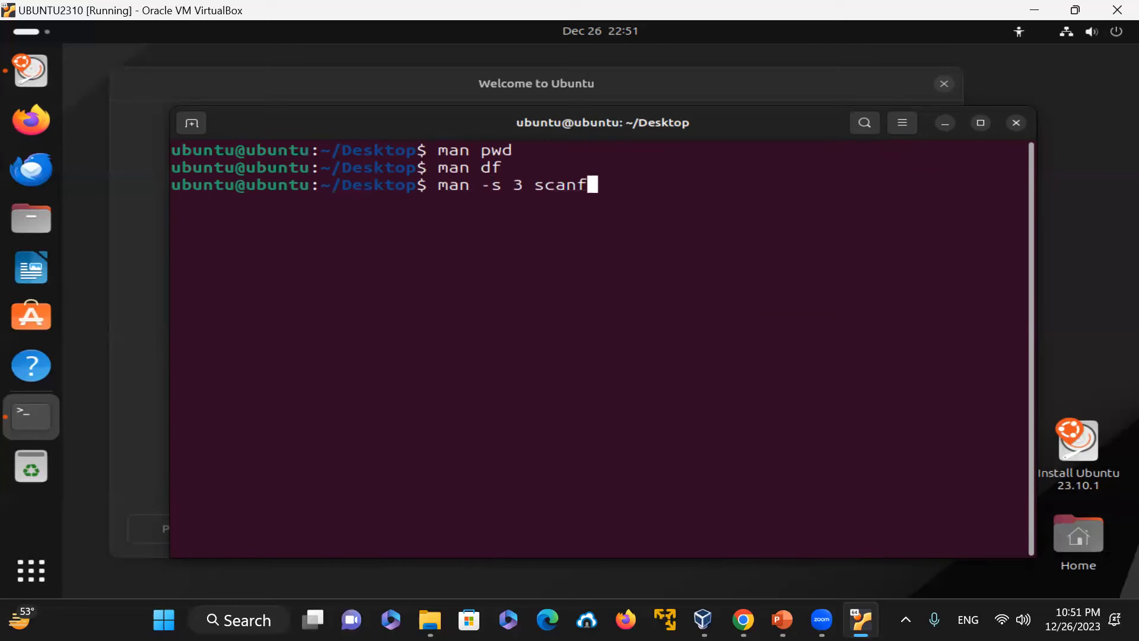
pyautogui.press('Return')
pyautogui.press('q')
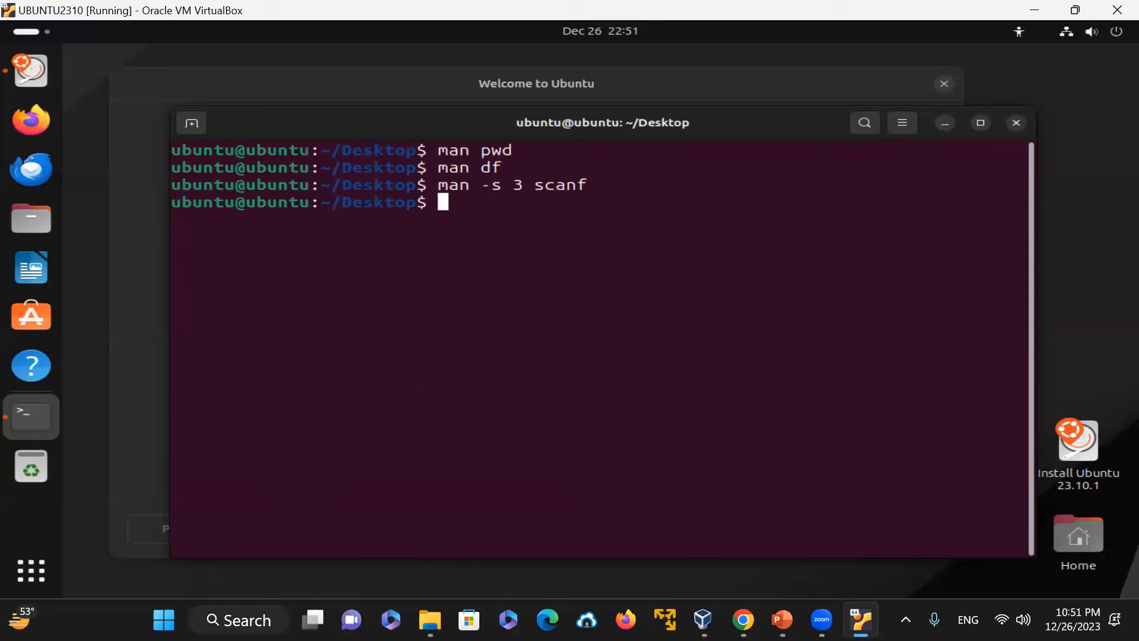
# Step: Open the section 3 manual page for printf with man -s 3 printf, page through it and quit
pyautogui.press('Up')
pyautogui.press('BackSpace')
pyautogui.press('BackSpace')
pyautogui.press('BackSpace')
pyautogui.press('BackSpace')
pyautogui.press('BackSpace')
pyautogui.write('printf')
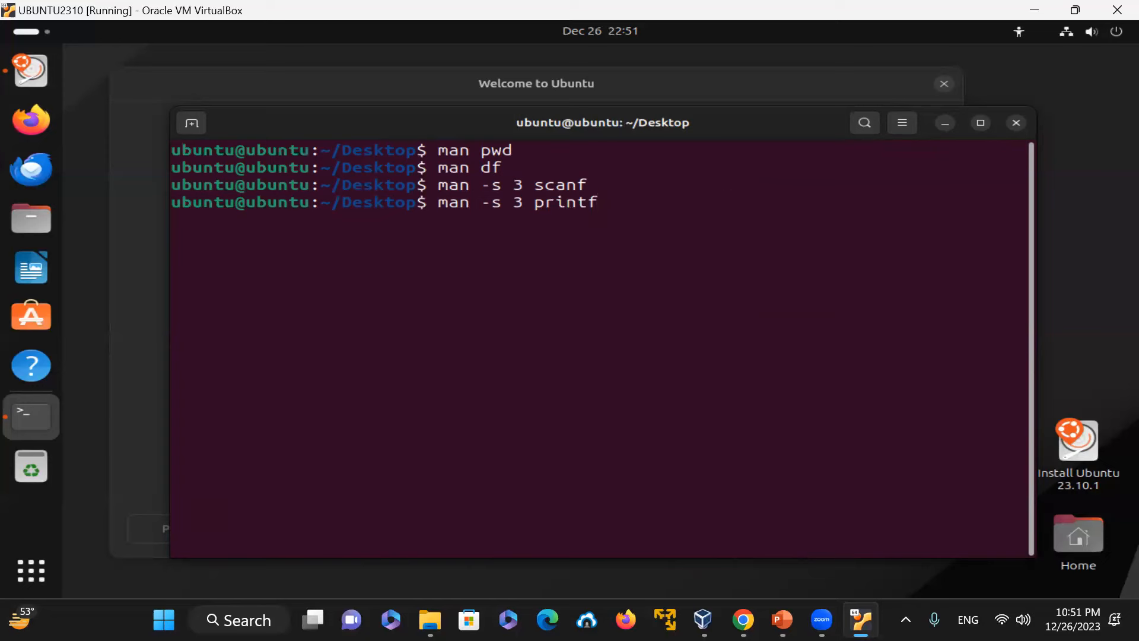
pyautogui.press('Return')
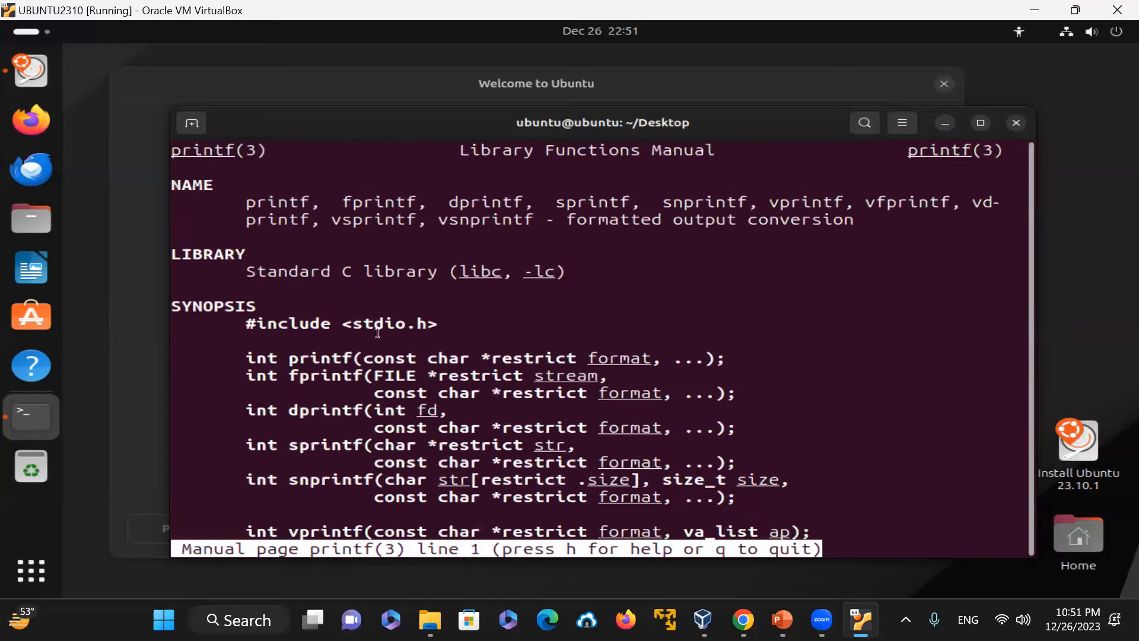
pyautogui.doubleClick(365, 320)
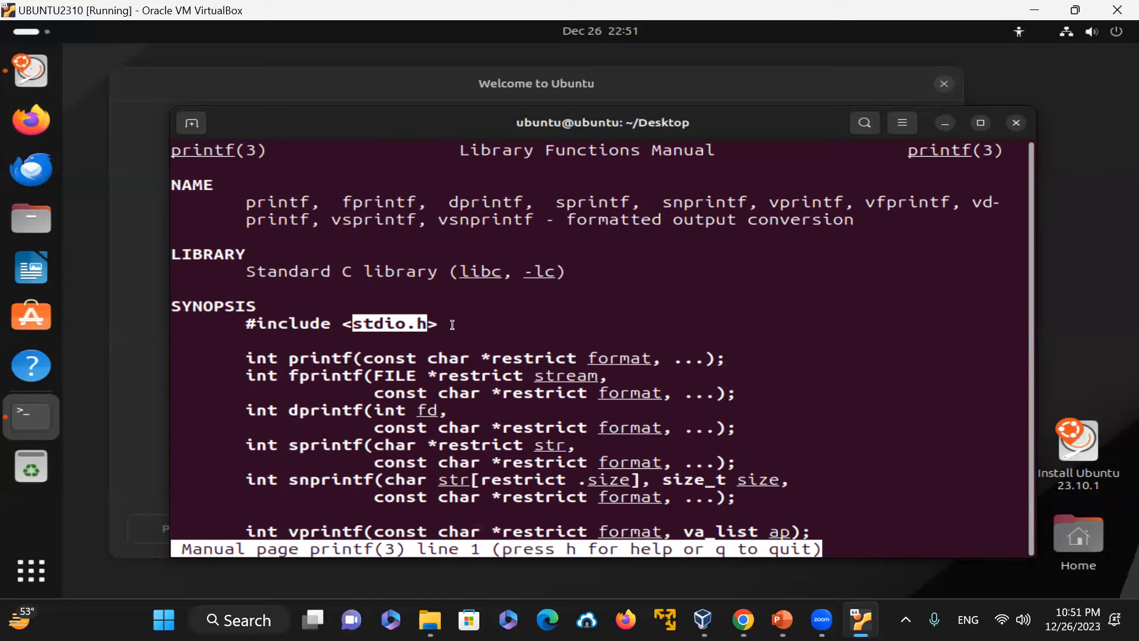
pyautogui.press('space')
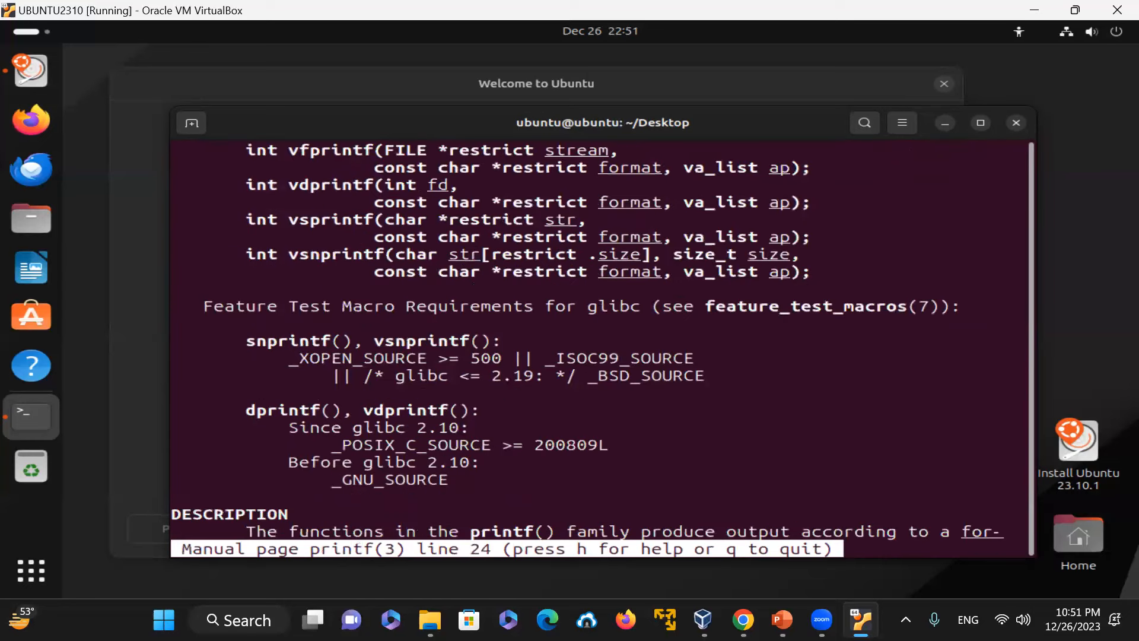
pyautogui.press('q')
# Step: Edit the recalled command to man printf, page through the user-command manual and quit
pyautogui.press('Up')
pyautogui.press('Left')
pyautogui.press('Left')
pyautogui.press('Left')
pyautogui.press('Left')
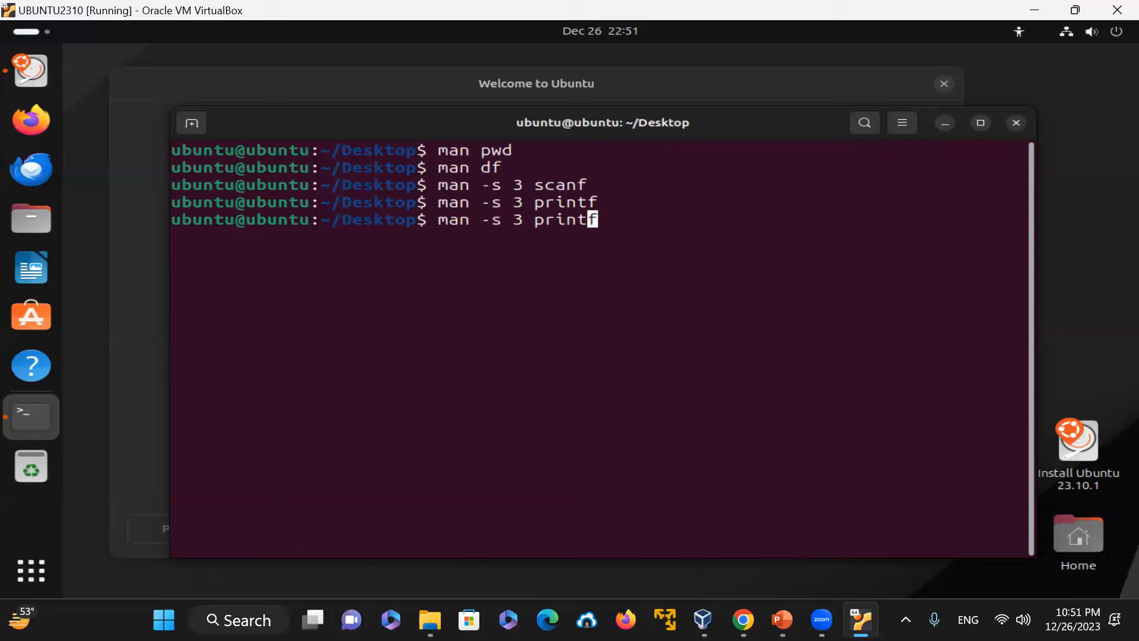
pyautogui.press('Left')
pyautogui.press('Left')
pyautogui.press('BackSpace')
pyautogui.press('BackSpace')
pyautogui.press('BackSpace')
pyautogui.press('BackSpace')
pyautogui.press('BackSpace')
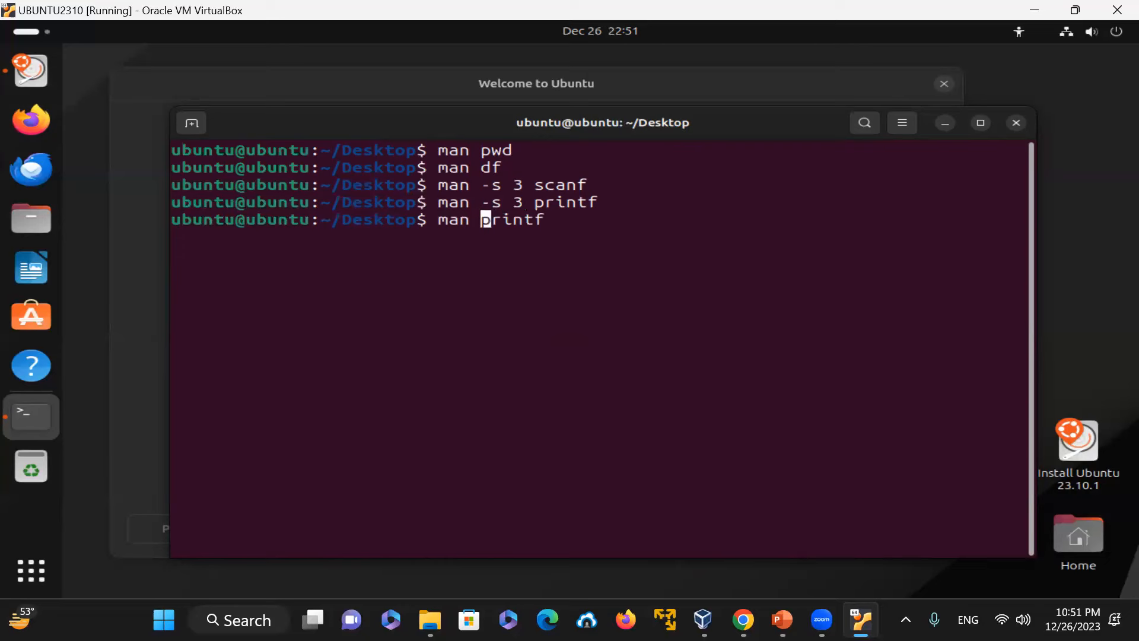
pyautogui.press('Return')
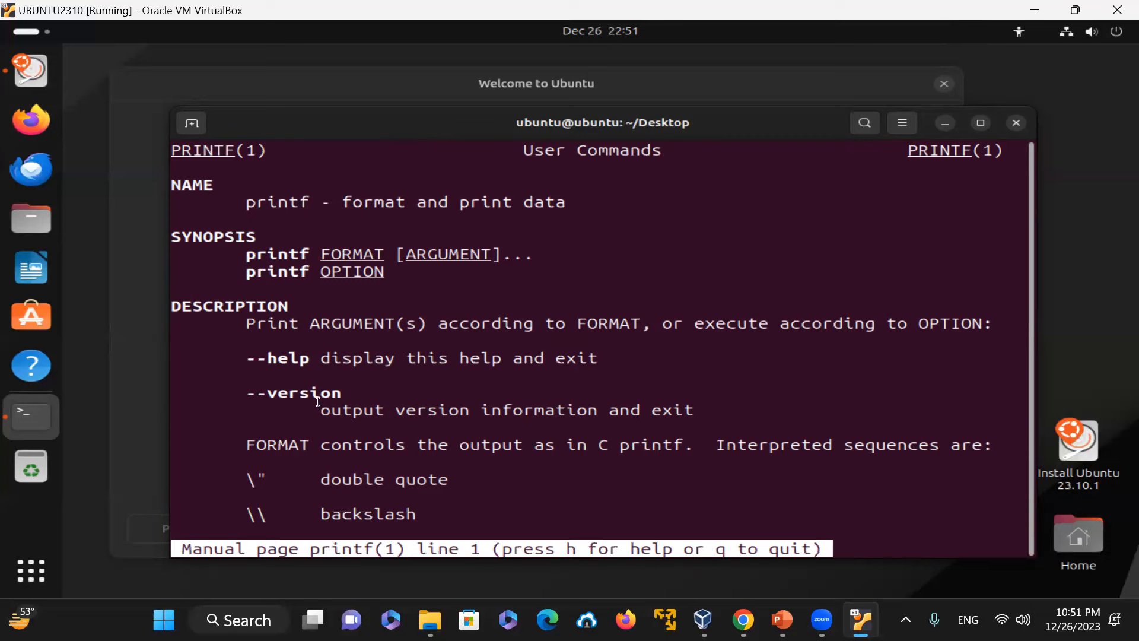
pyautogui.press('space')
pyautogui.press('space')
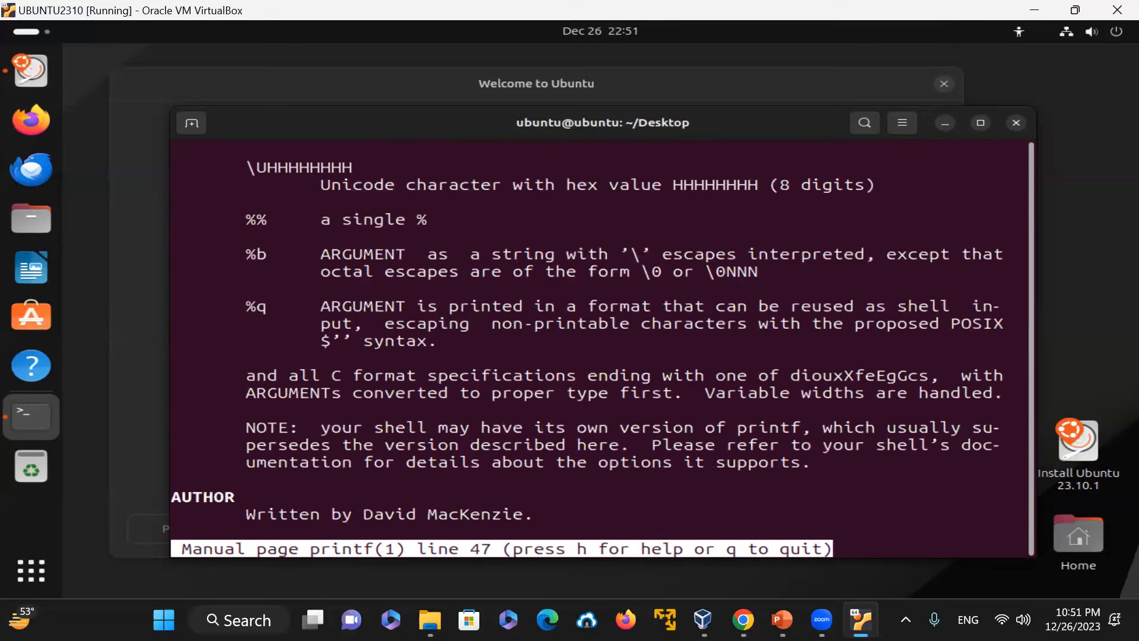
pyautogui.press('q')
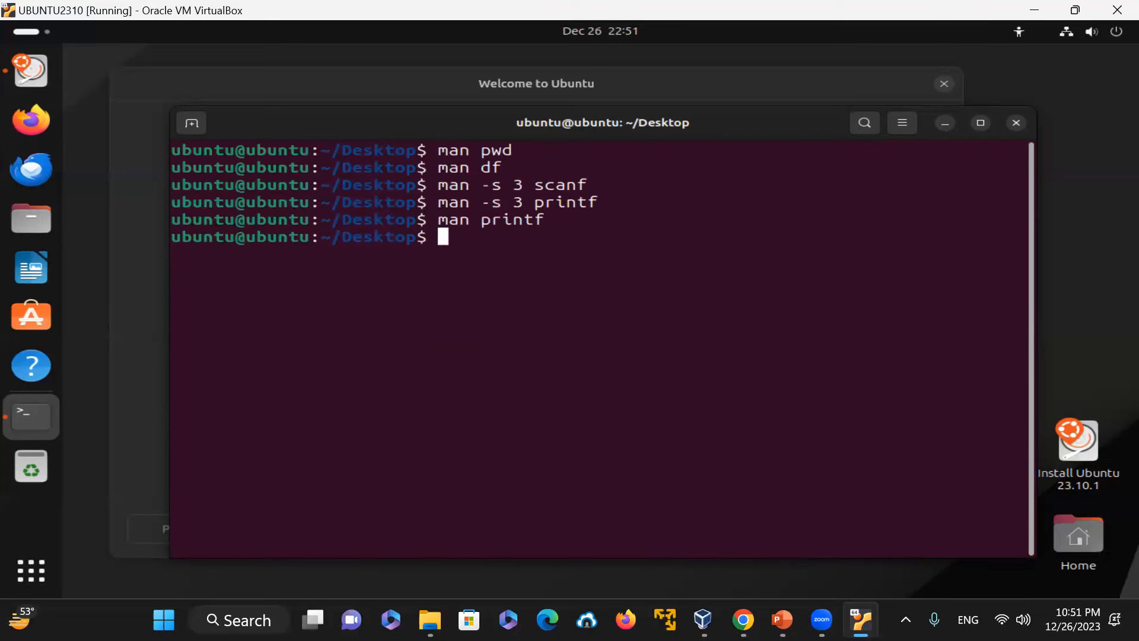
# Step: List the contents of /usr/share/man with ls -l
pyautogui.write('ls -l /usr/')
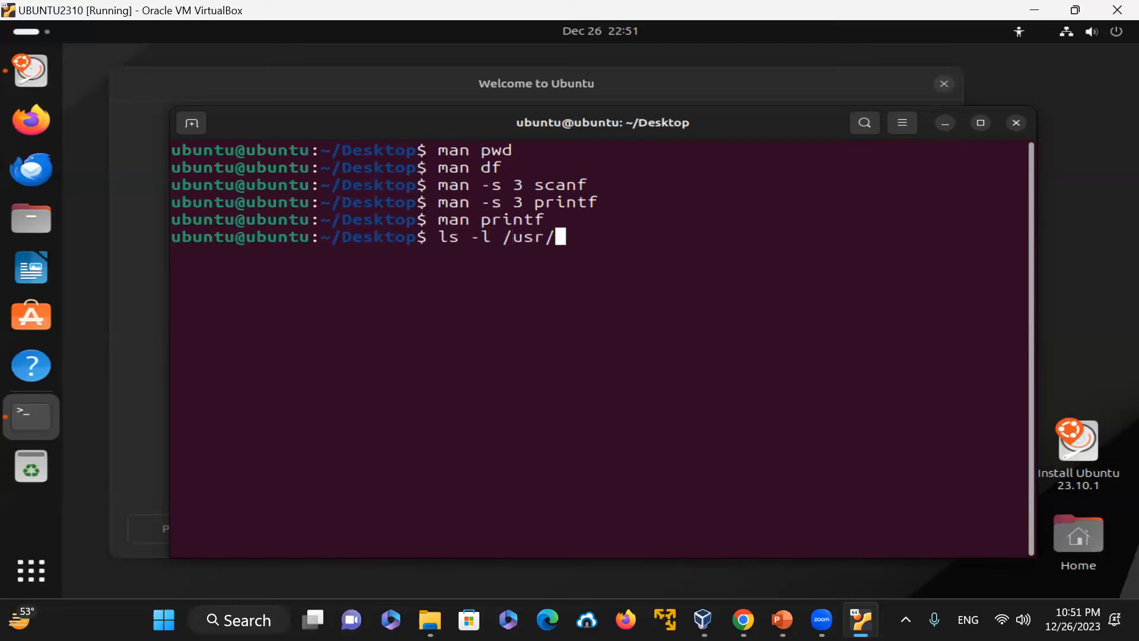
pyautogui.write('share/man')
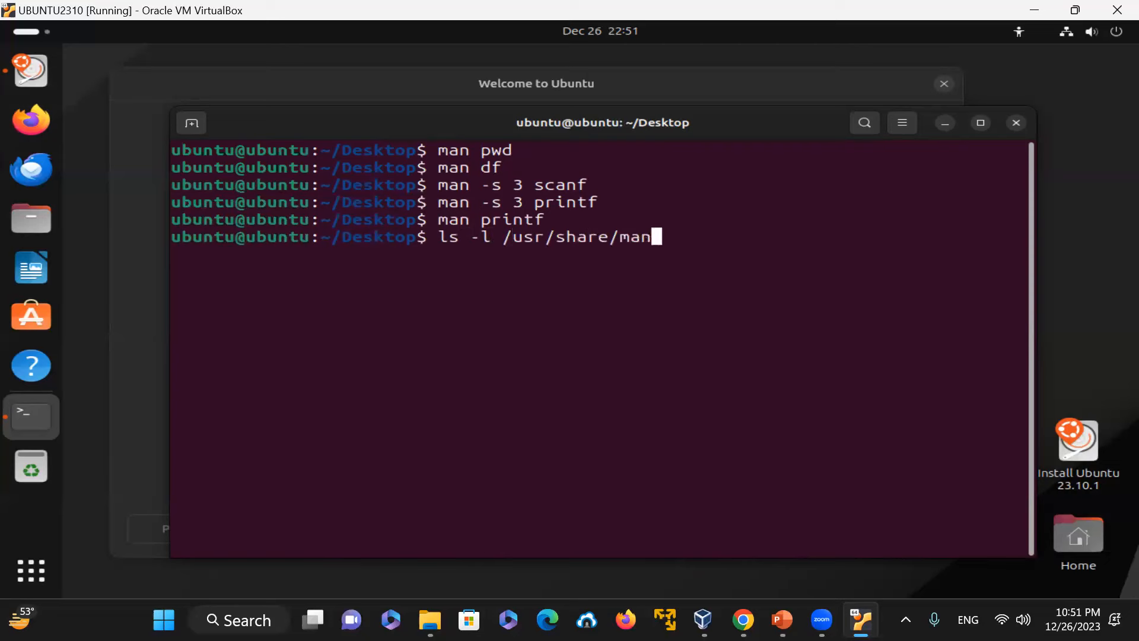
pyautogui.press('Return')
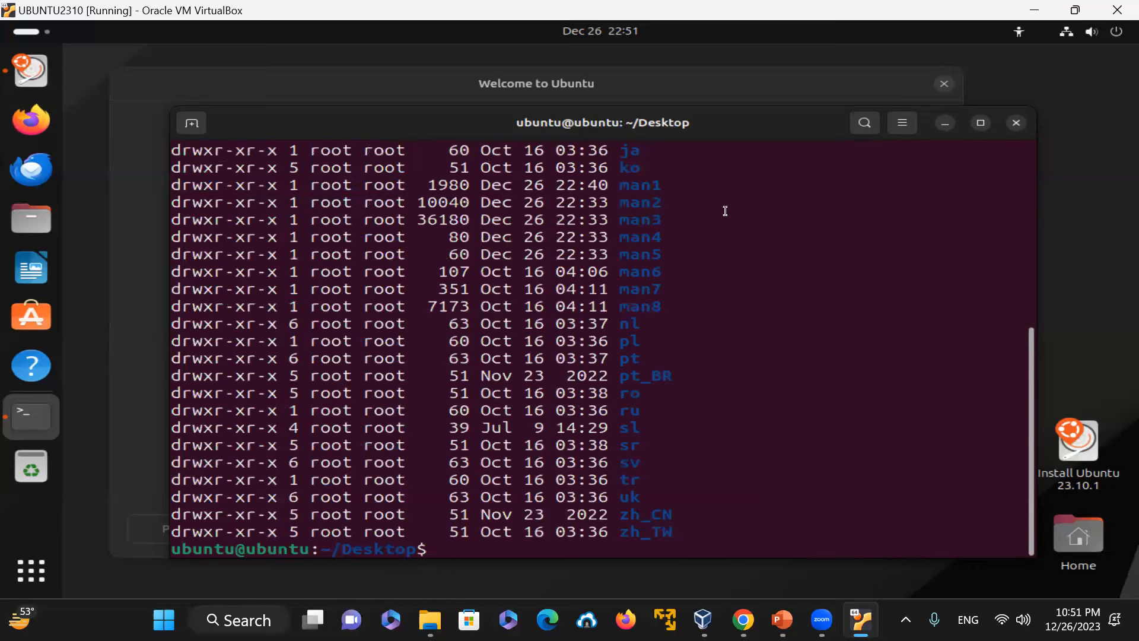
# Step: Clear the screen and list the /usr/share/man/man1 directory
pyautogui.write('clear')
pyautogui.press('Return')
pyautogui.press('Up')
pyautogui.press('Up')
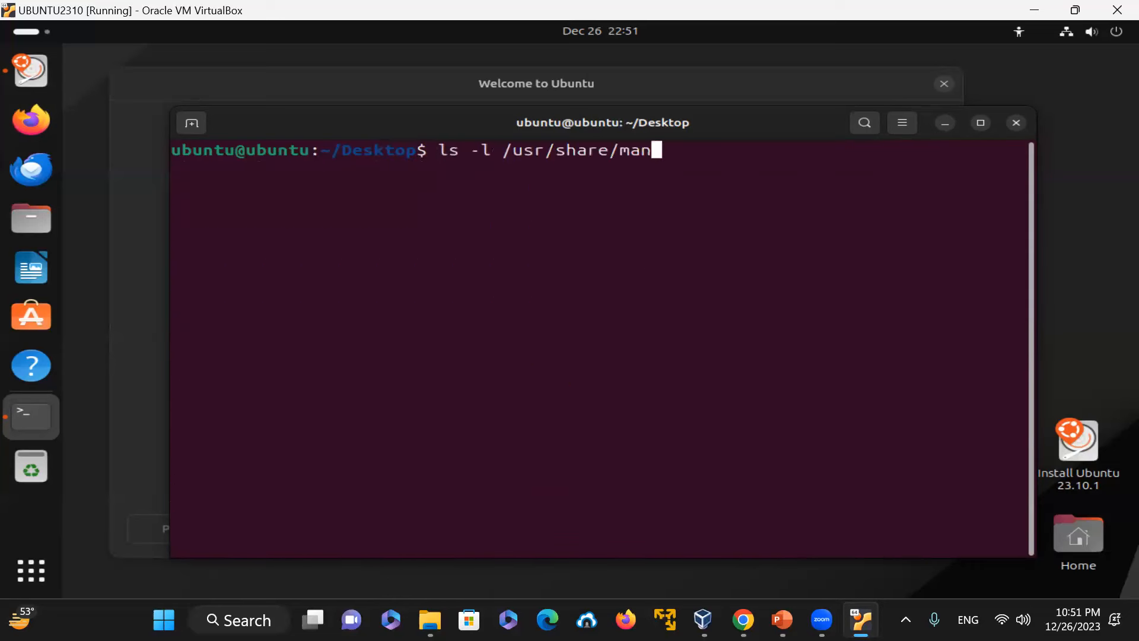
pyautogui.write('/man1')
pyautogui.press('Return')
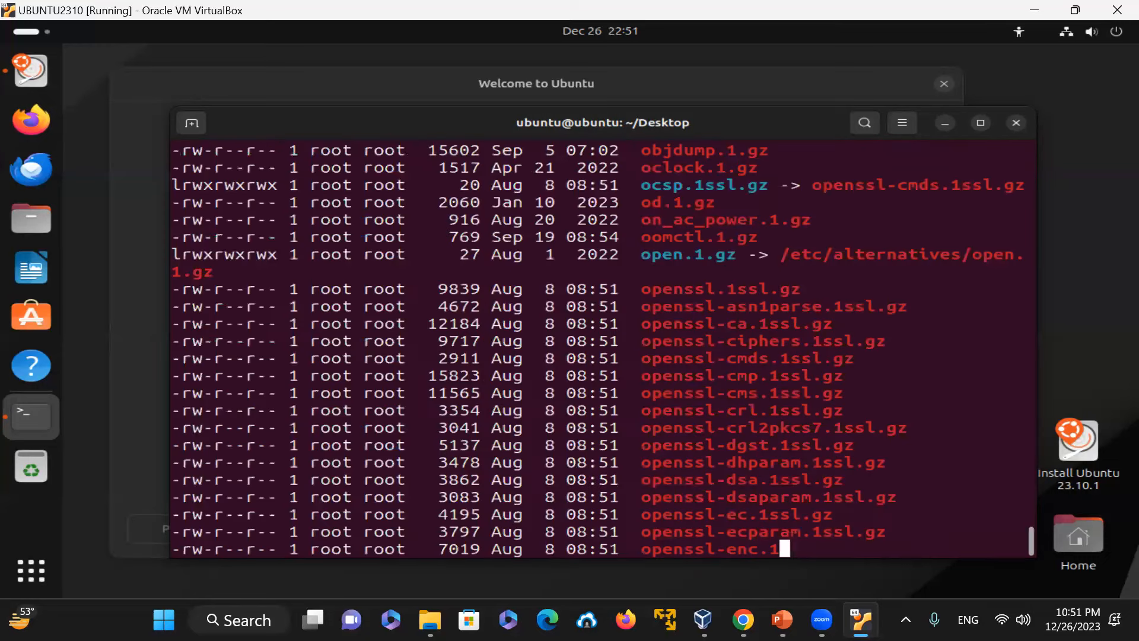
# Step: Filter the man1 listing for printf with grep -i and highlight the matching file
pyautogui.press('Up')
pyautogui.write('| grep -i printf')
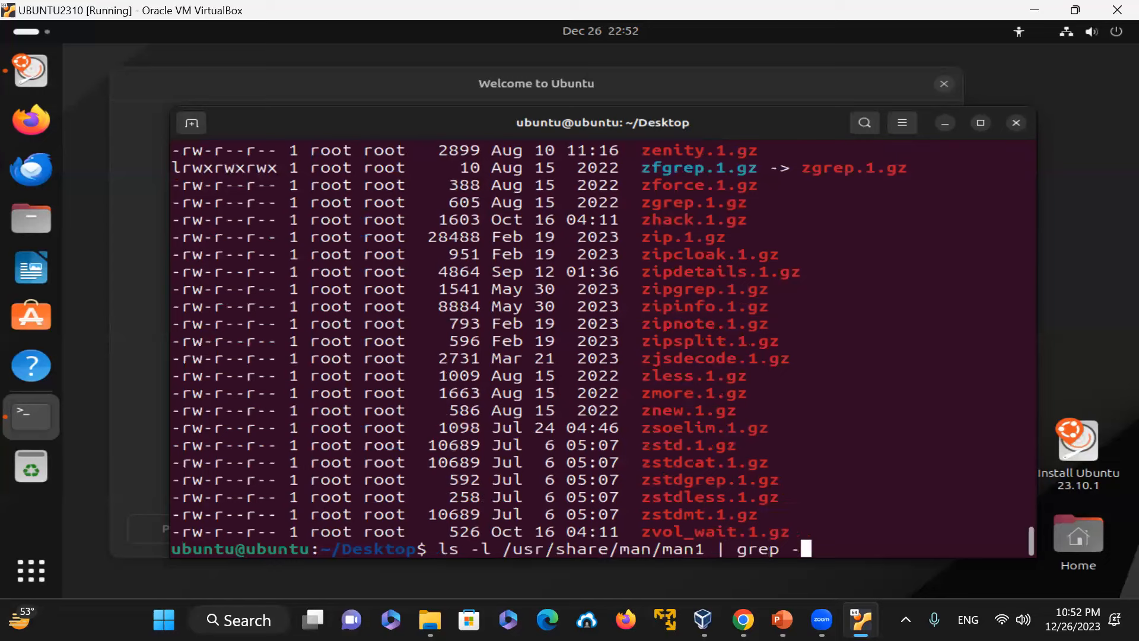
pyautogui.press('Return')
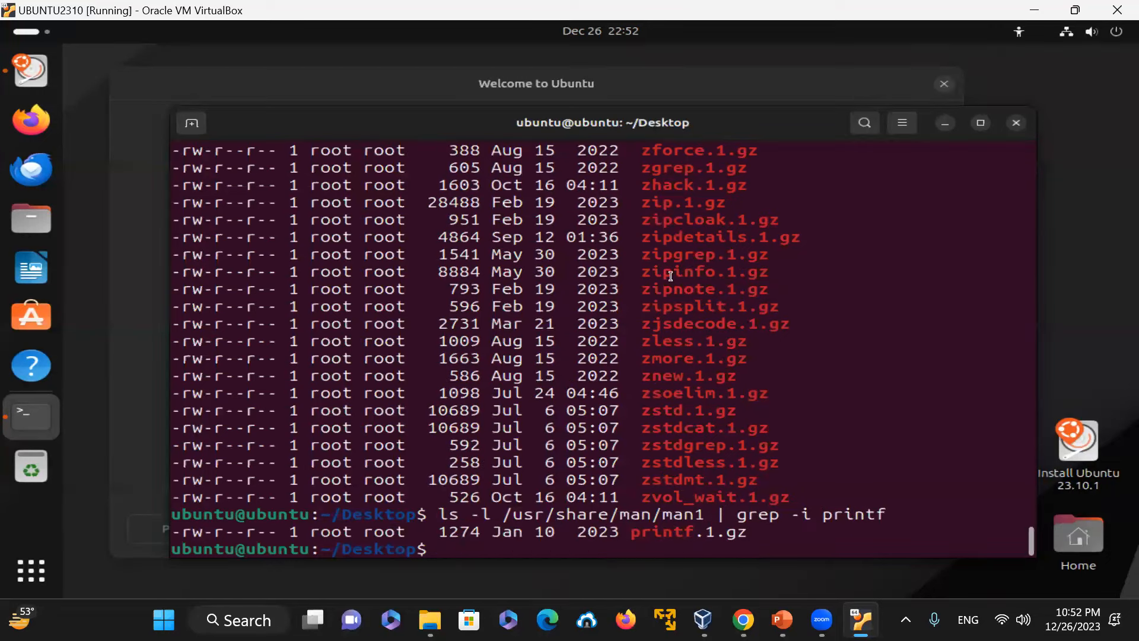
pyautogui.moveTo(636, 533); pyautogui.dragTo(744, 533)
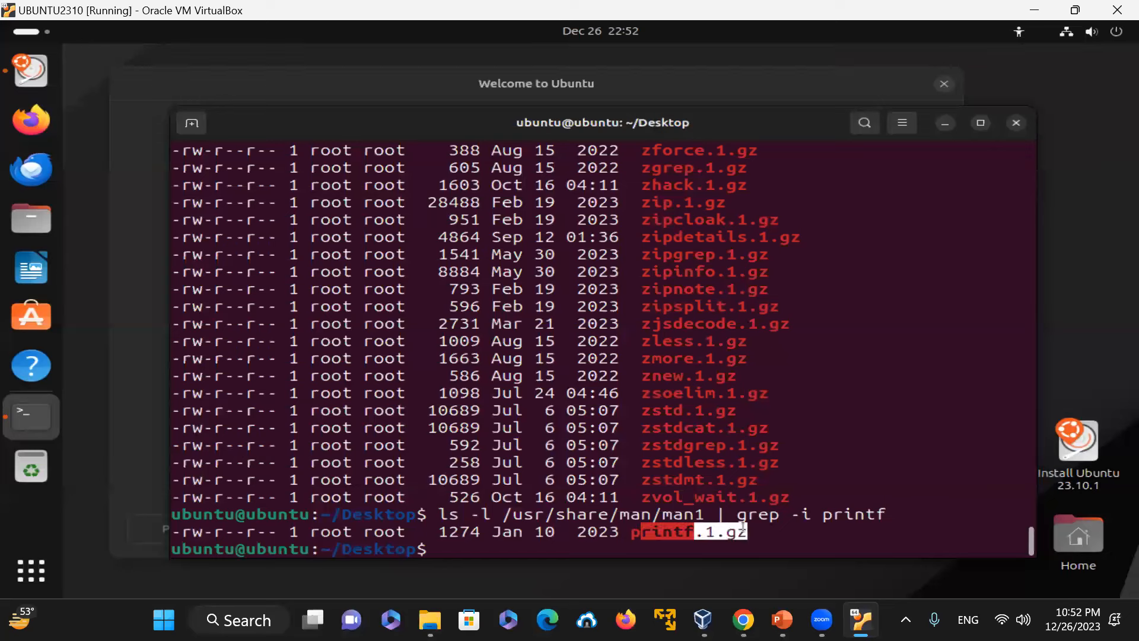
pyautogui.click(758, 538)
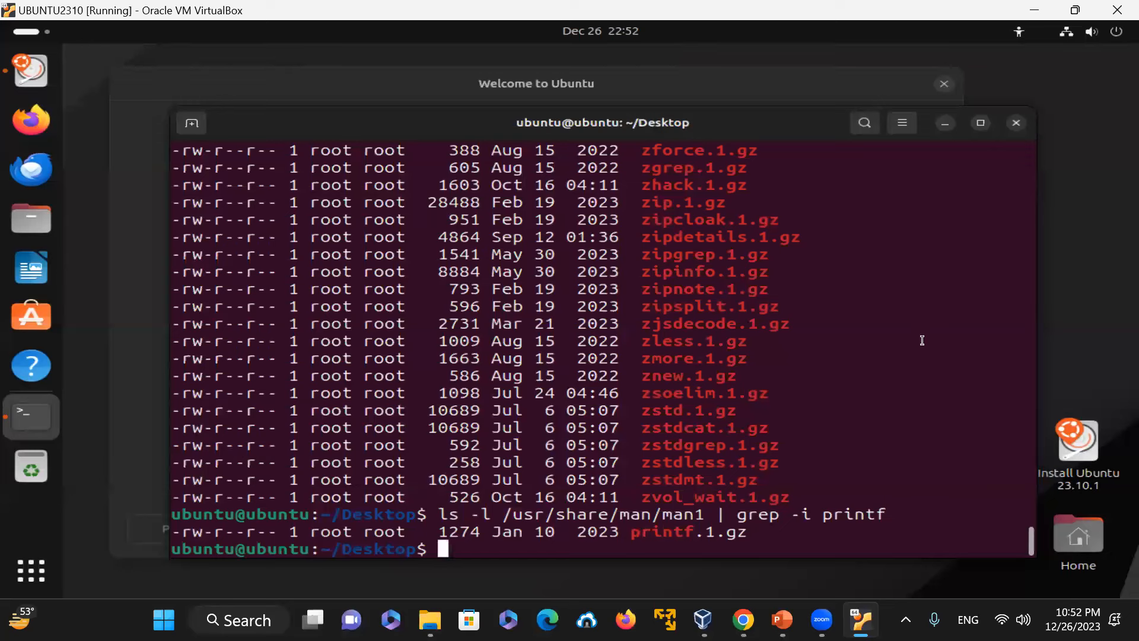
# Step: Change the filtered listing to the man3 directory and highlight one of the printf entries
pyautogui.press('Up')
pyautogui.press('Left')
pyautogui.press('Left')
pyautogui.press('Left')
pyautogui.press('Left')
pyautogui.press('Left')
pyautogui.press('Left')
pyautogui.press('Left')
pyautogui.press('Left')
pyautogui.press('Left')
pyautogui.press('Left')
pyautogui.press('Left')
pyautogui.press('Left')
pyautogui.press('Left')
pyautogui.press('Left')
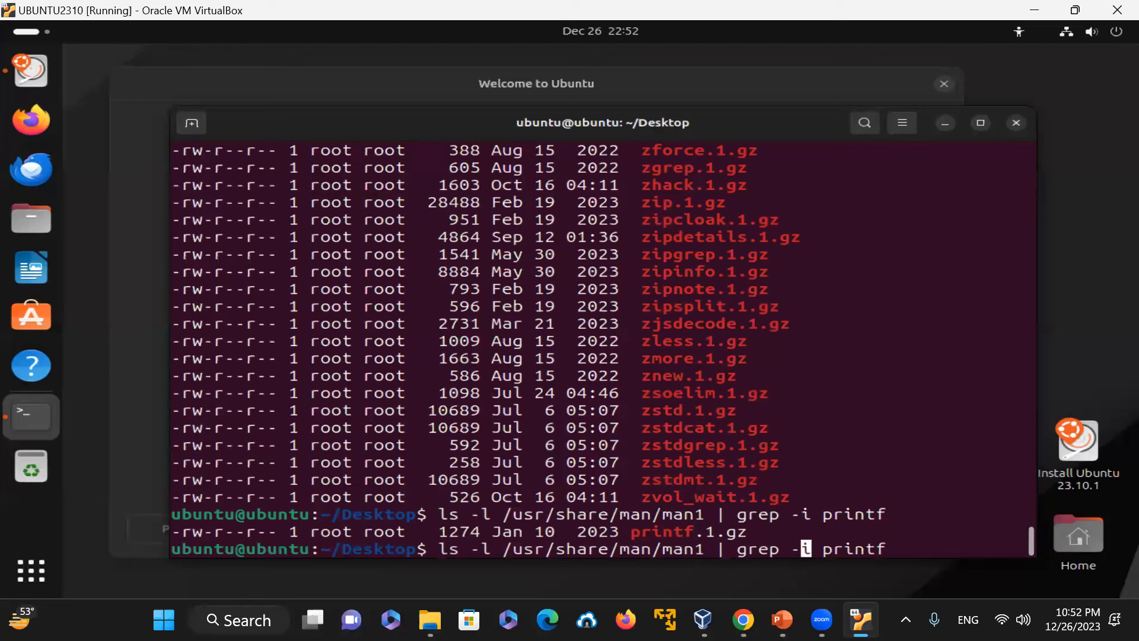
pyautogui.press('Left')
pyautogui.press('Left')
pyautogui.press('Left')
pyautogui.press('BackSpace')
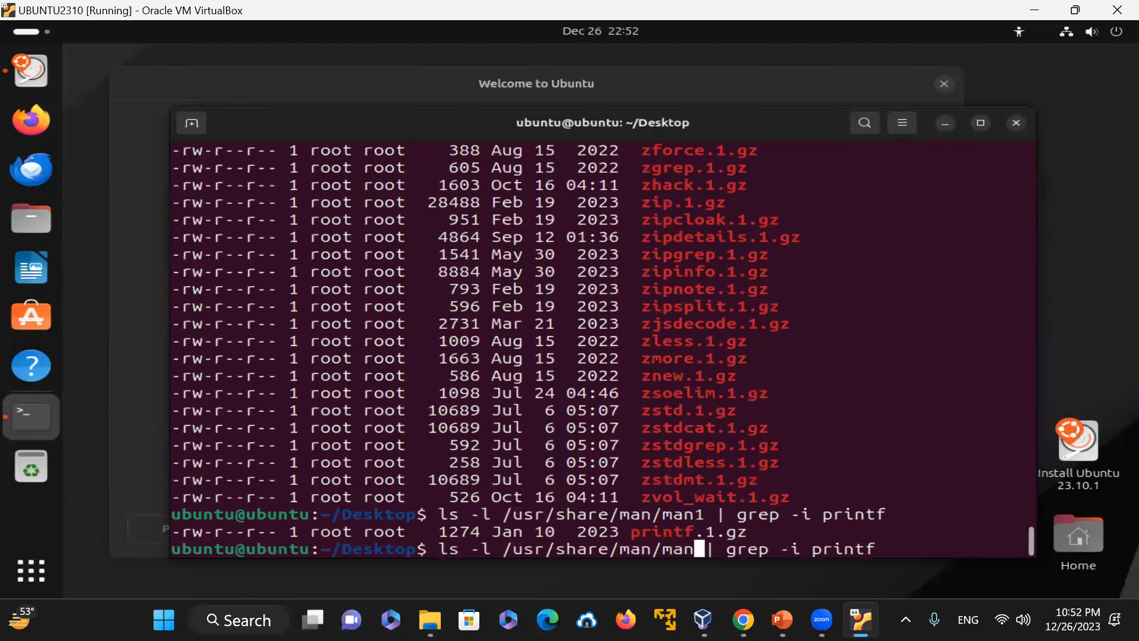
pyautogui.write('3')
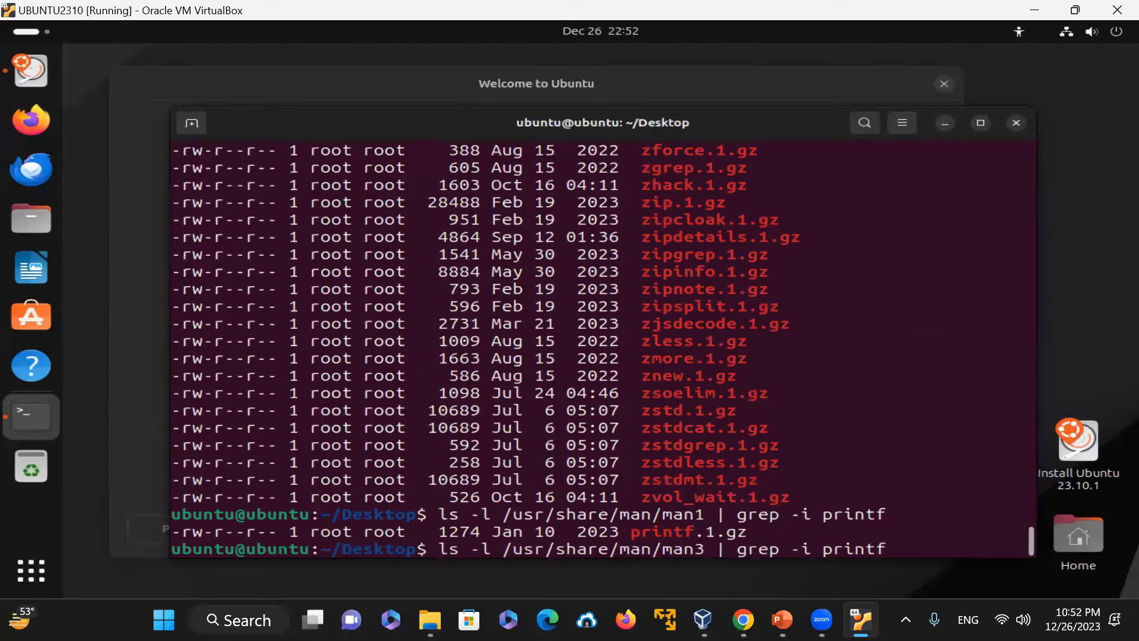
pyautogui.press('Return')
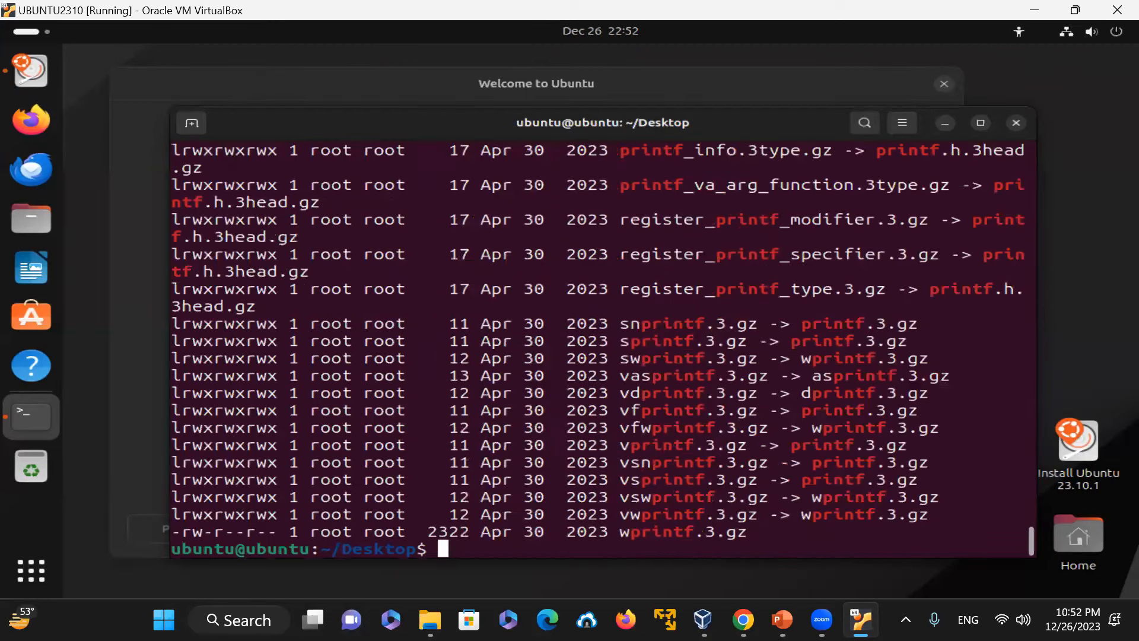
pyautogui.moveTo(653, 323); pyautogui.dragTo(772, 320)
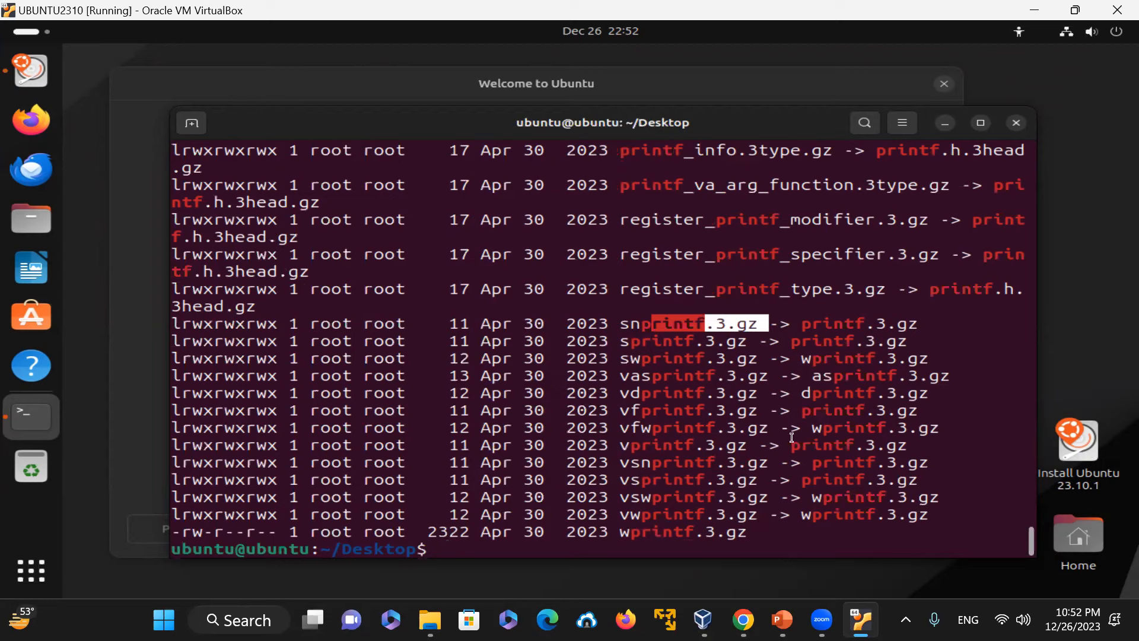
# Step: Recall the man3 printf filter command, edit its grep pattern, rerun it and highlight a printf.3.gz link target
pyautogui.click(779, 390)
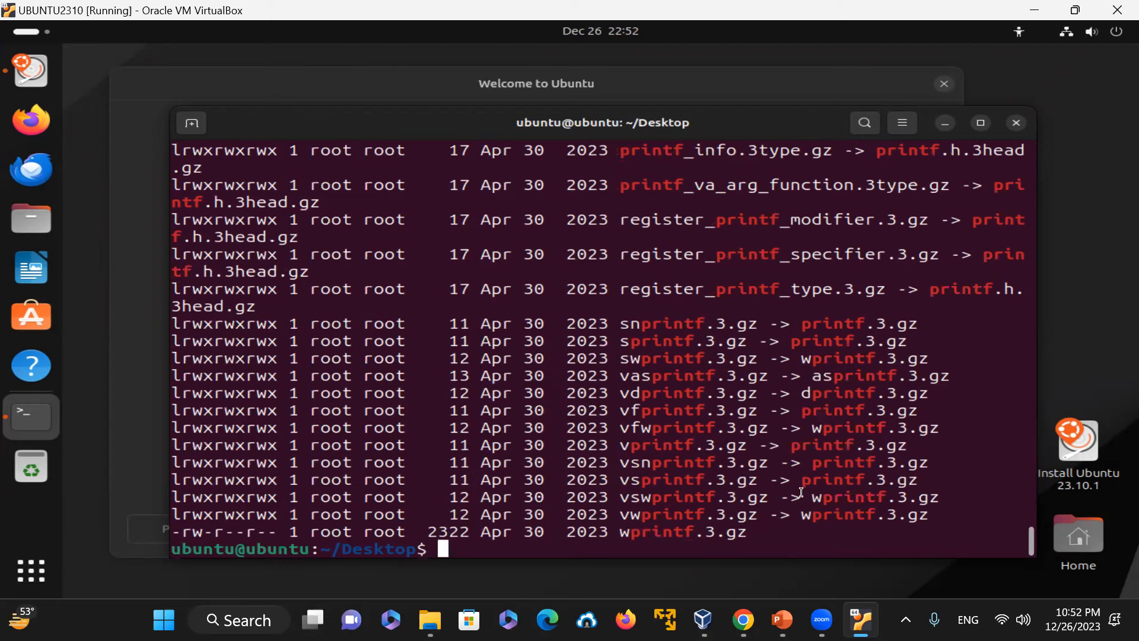
pyautogui.press('Up')
pyautogui.press('Left')
pyautogui.press('Left')
pyautogui.press('Left')
pyautogui.press('Left')
pyautogui.press('Left')
pyautogui.press('Left')
pyautogui.press('Left')
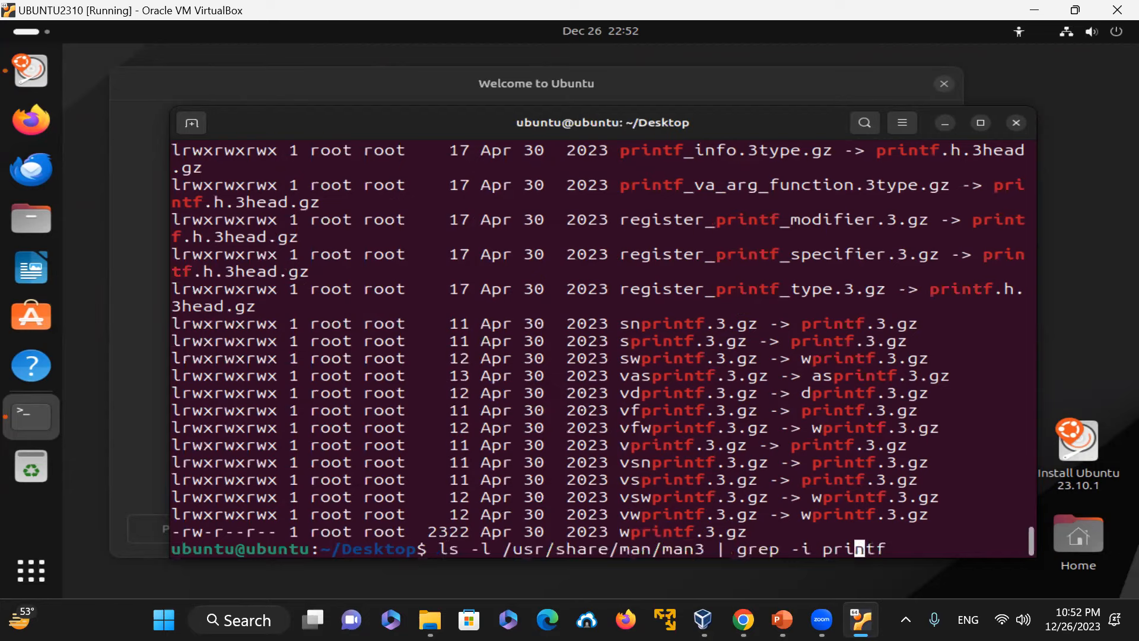
pyautogui.press('BackSpace')
pyautogui.write('w')
pyautogui.press('Return')
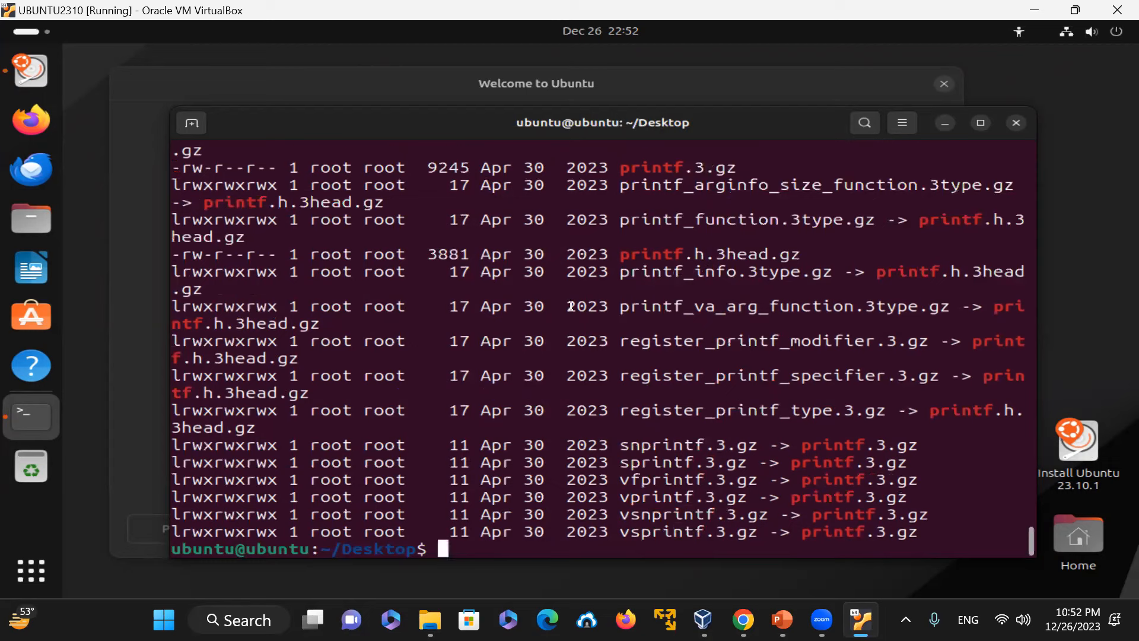
pyautogui.moveTo(802, 444); pyautogui.dragTo(926, 449)
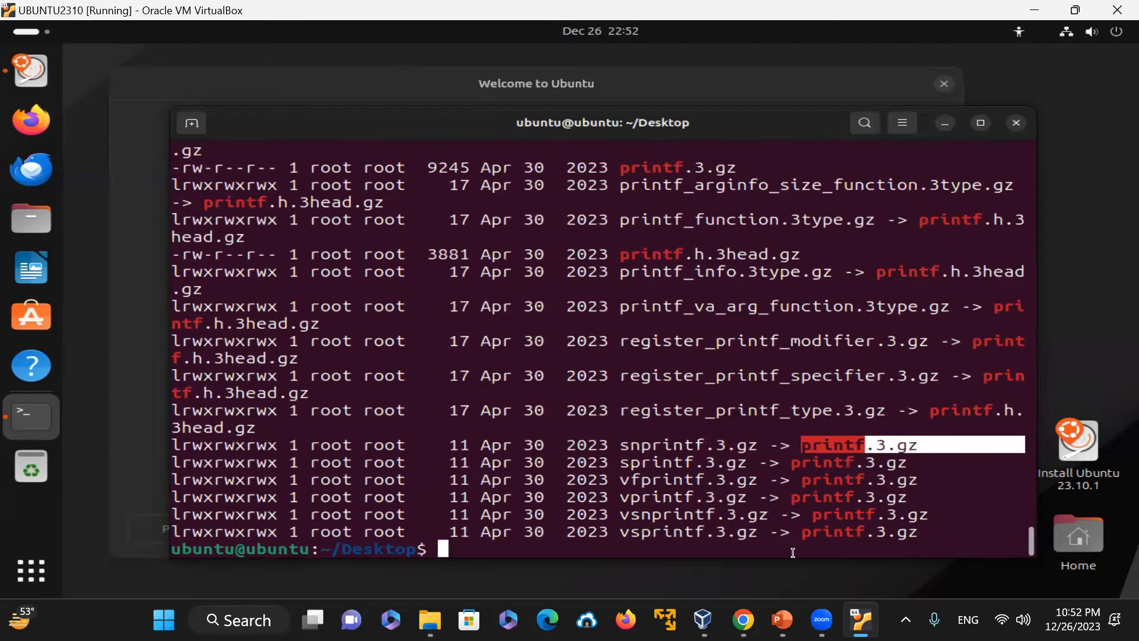
pyautogui.click(826, 501)
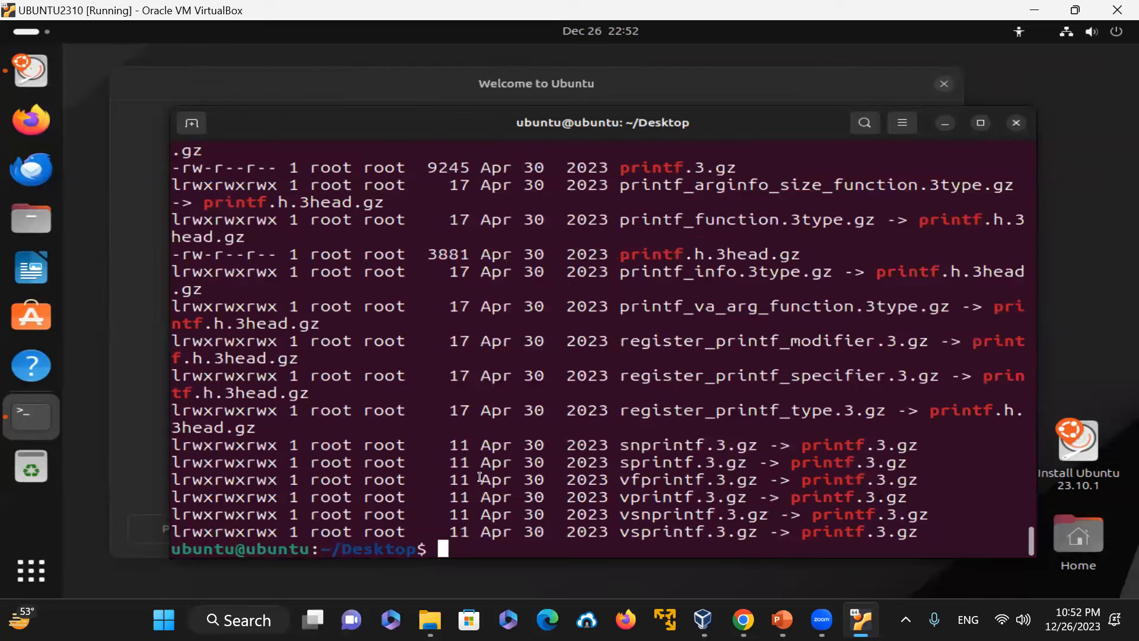
# Step: Bring the Welcome to Ubuntu installer window forward, move it slightly, and switch back to the terminal
pyautogui.click(137, 315)
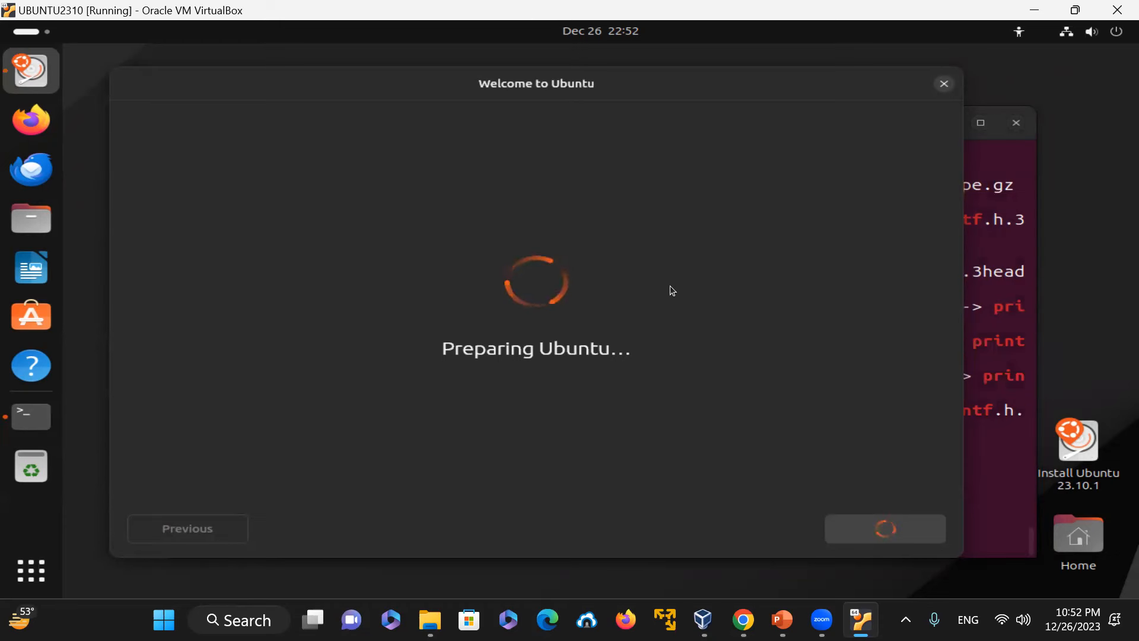
pyautogui.moveTo(830, 85)
pyautogui.mouseDown()
pyautogui.moveTo(892, 83)
pyautogui.moveTo(845, 81)
pyautogui.moveTo(848, 73)
pyautogui.mouseUp()
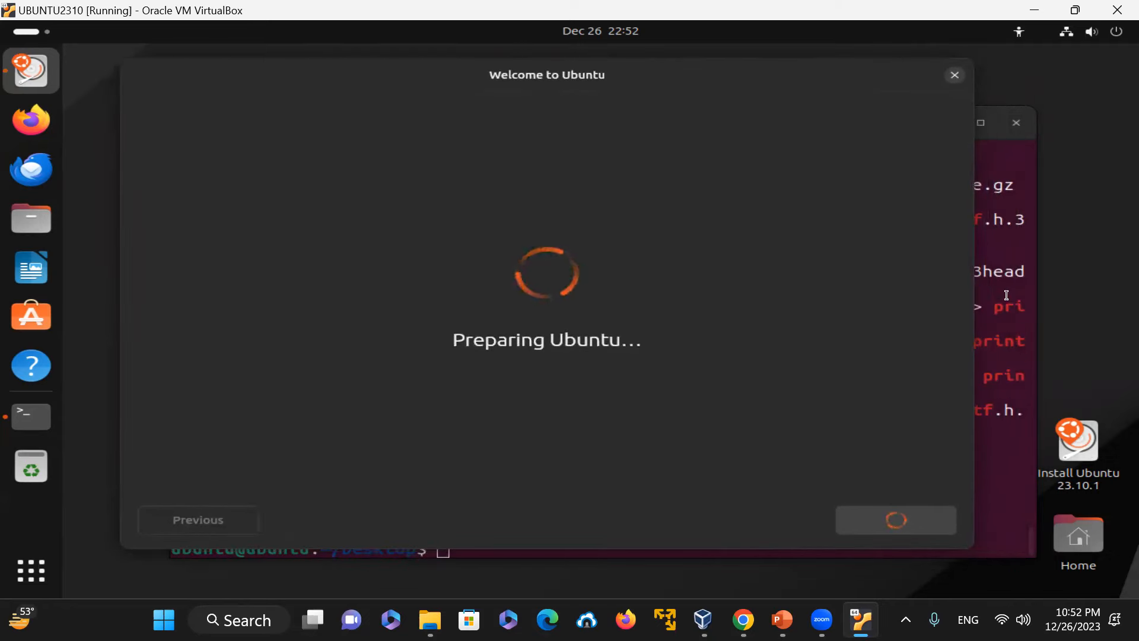
pyautogui.hotkey('alt', 'Tab')
# Step: Clear the terminal and try to launch xterm
pyautogui.write('clear')
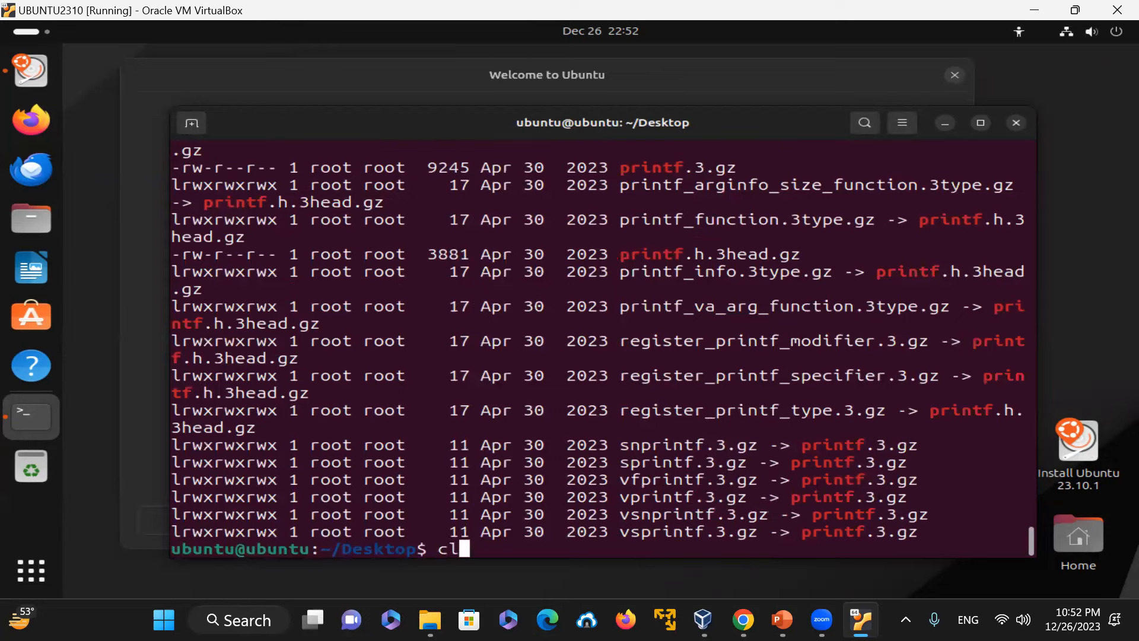
pyautogui.press('Return')
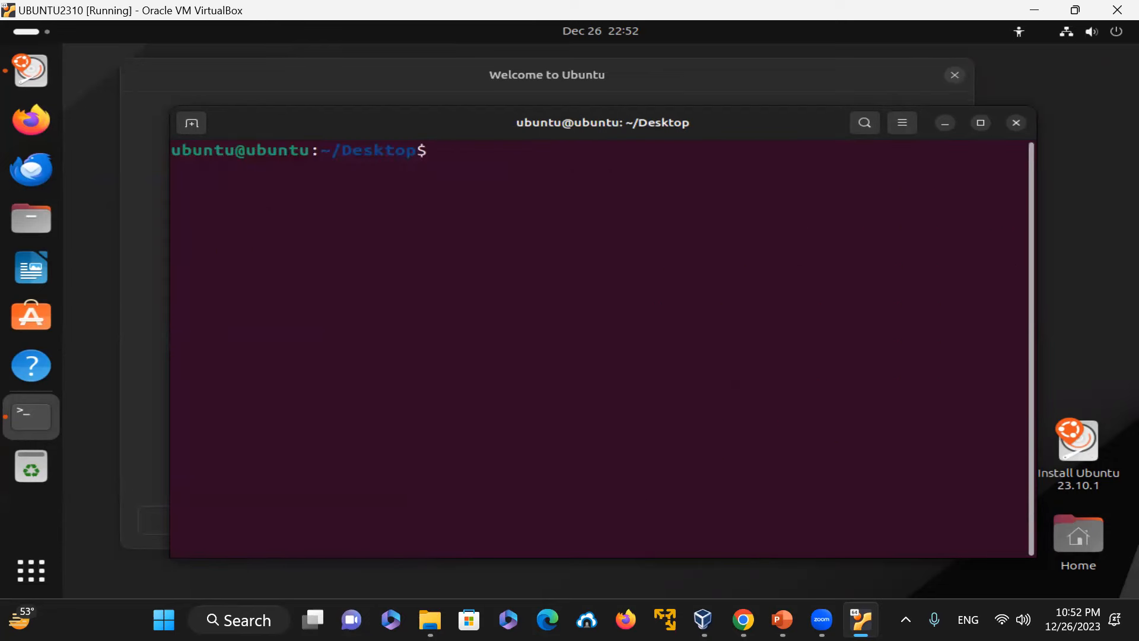
pyautogui.write('xterm')
pyautogui.press('Return')
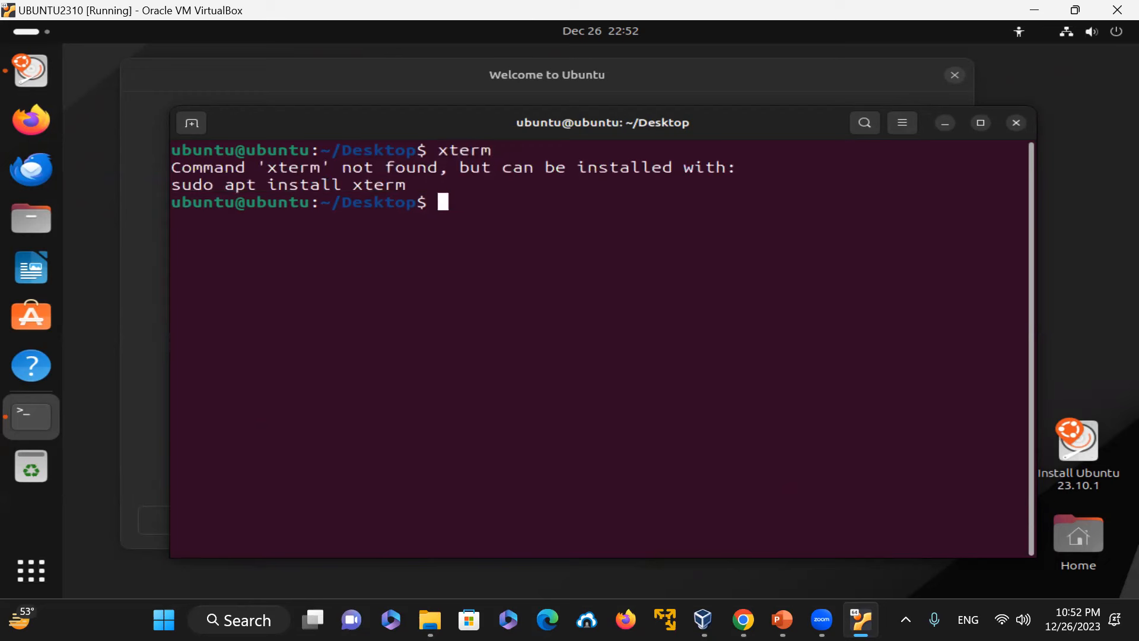
# Step: Install the xterm package with sudo apt install xterm and confirm the installation with y
pyautogui.write('apt')
pyautogui.press('BackSpace')
pyautogui.press('BackSpace')
pyautogui.press('BackSpace')
pyautogui.press('BackSpace')
pyautogui.write('sudo apt install')
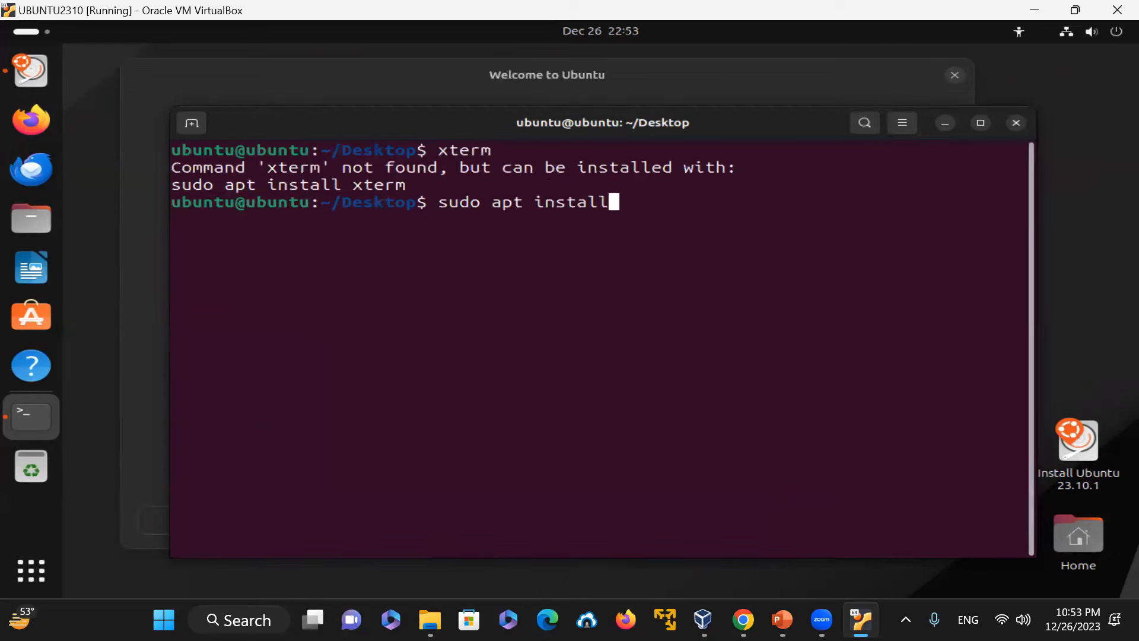
pyautogui.write(' xterm')
pyautogui.press('Return')
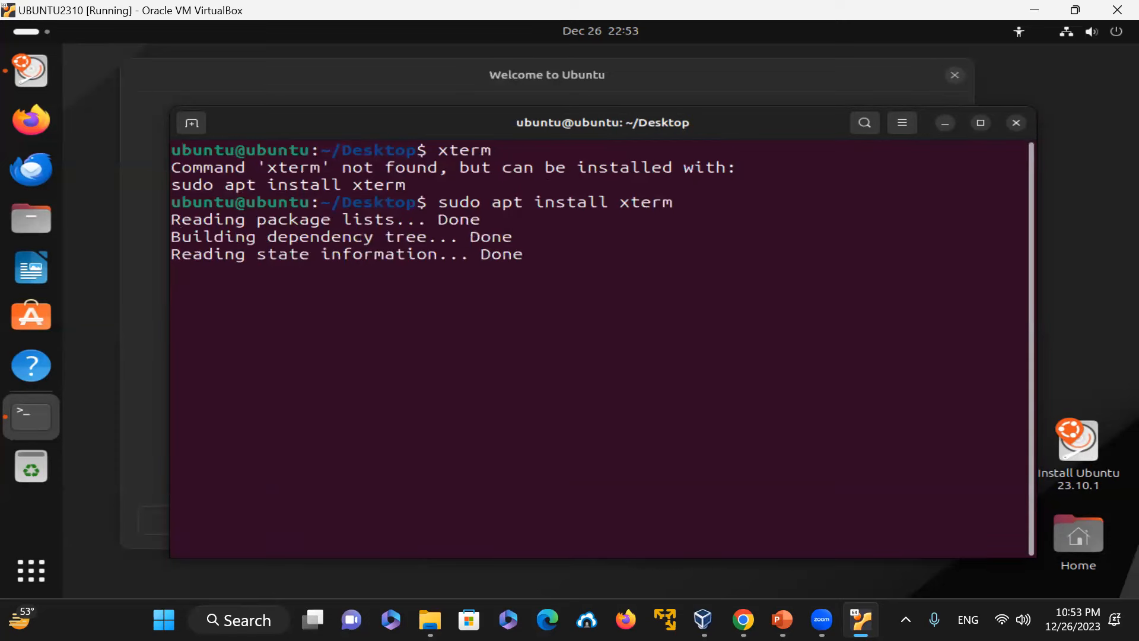
pyautogui.write('y')
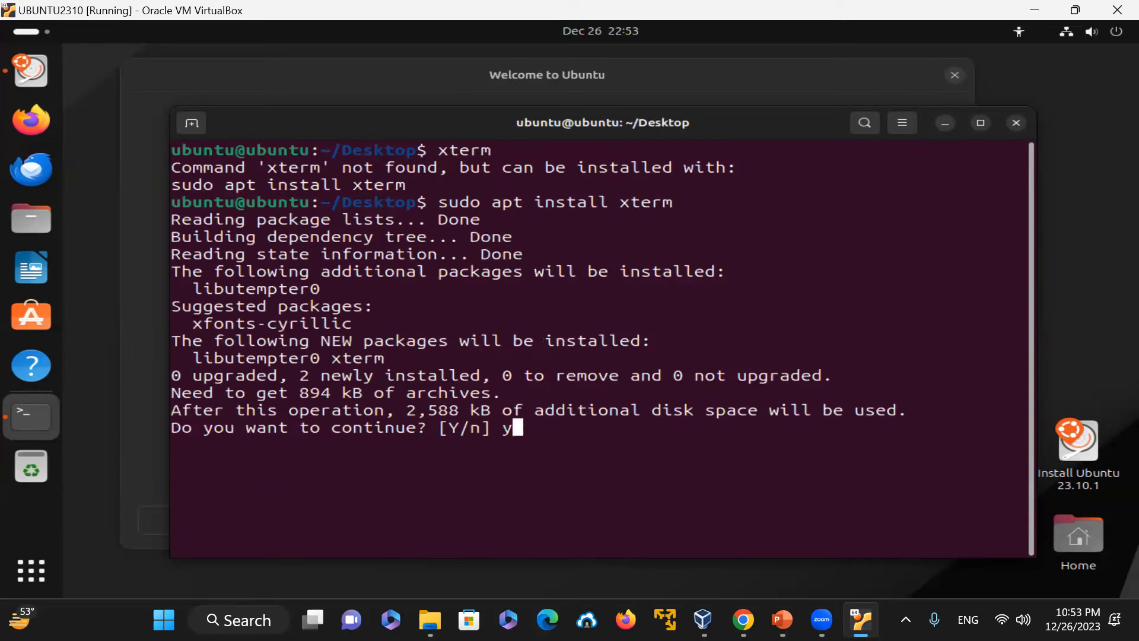
pyautogui.press('Return')
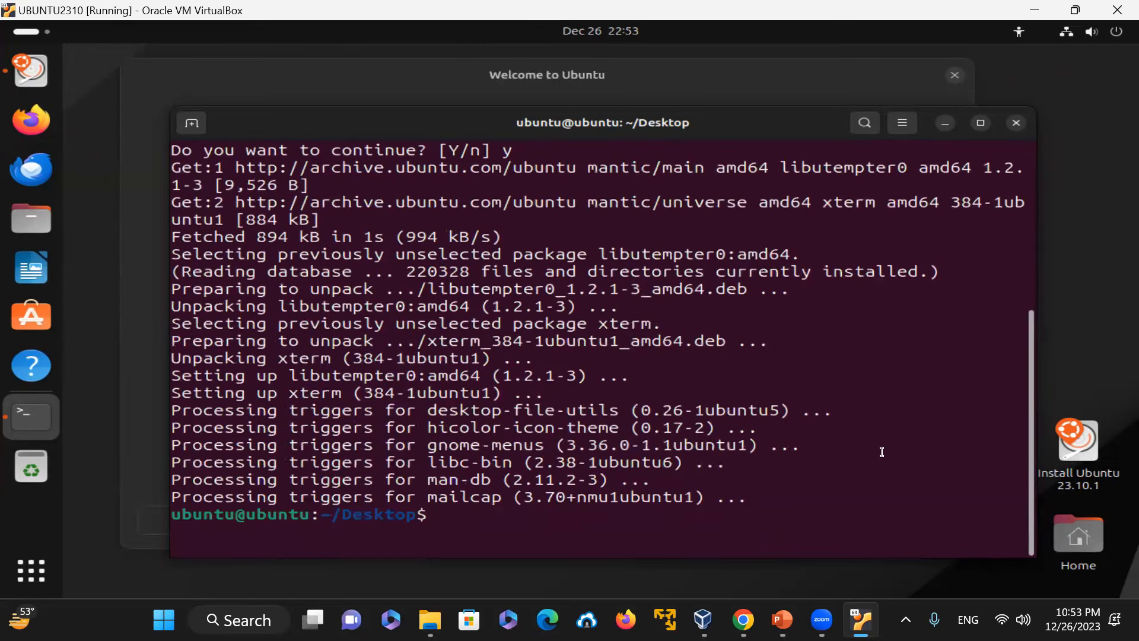
# Step: Clear the screen and print the DISPLAY environment variable with echo $DISPLAY
pyautogui.write('clear')
pyautogui.press('Return')
pyautogui.write('echo ')
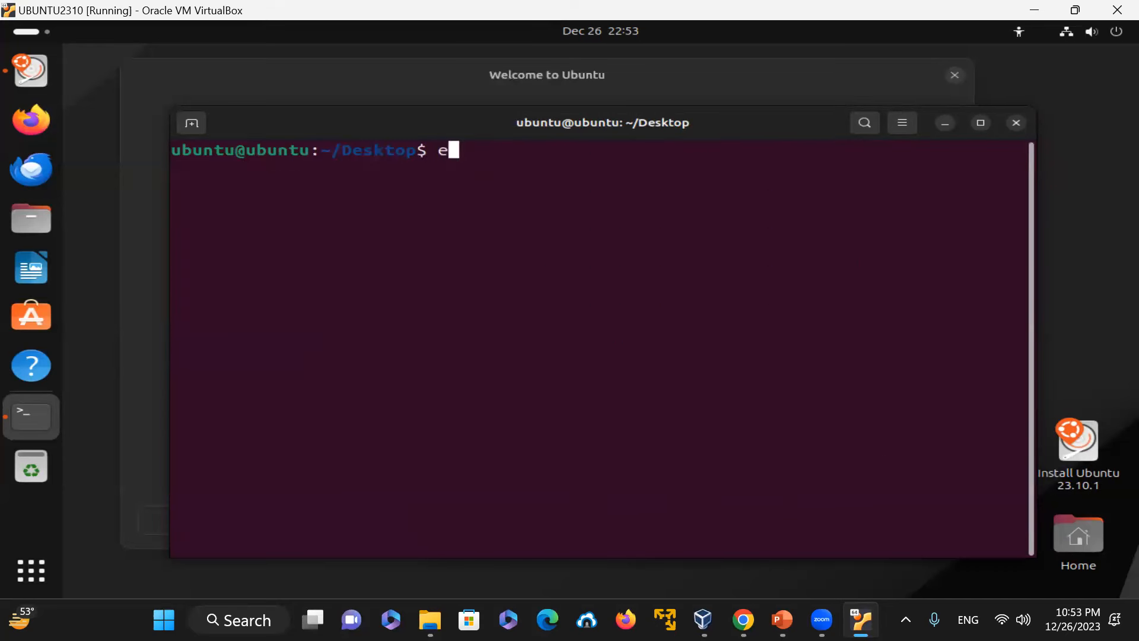
pyautogui.write('$DISPLAY')
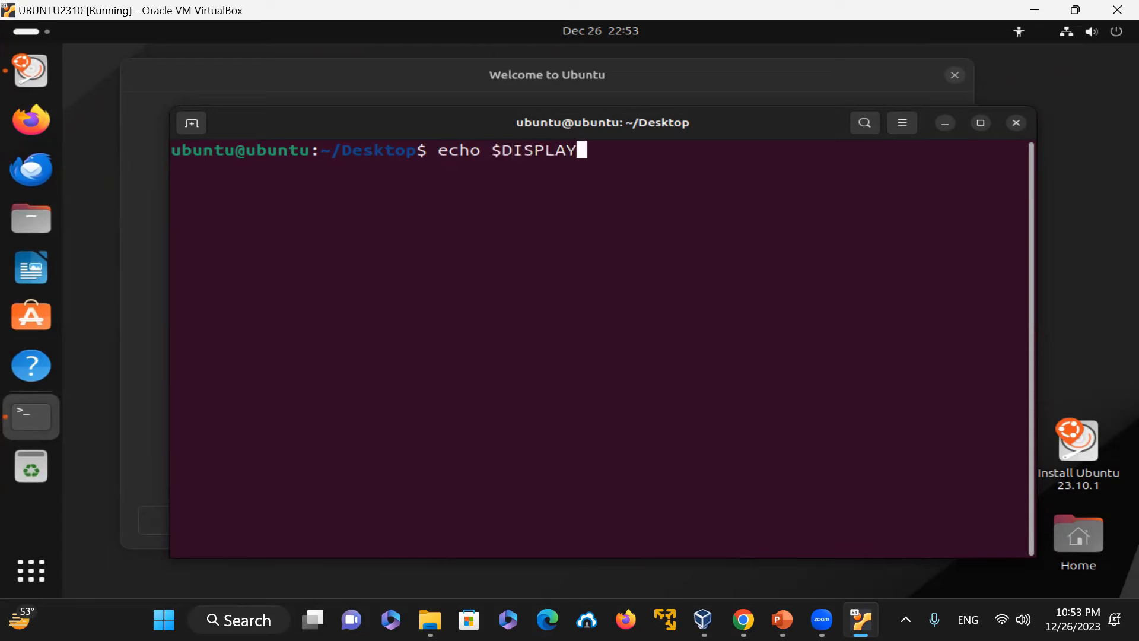
pyautogui.press('Return')
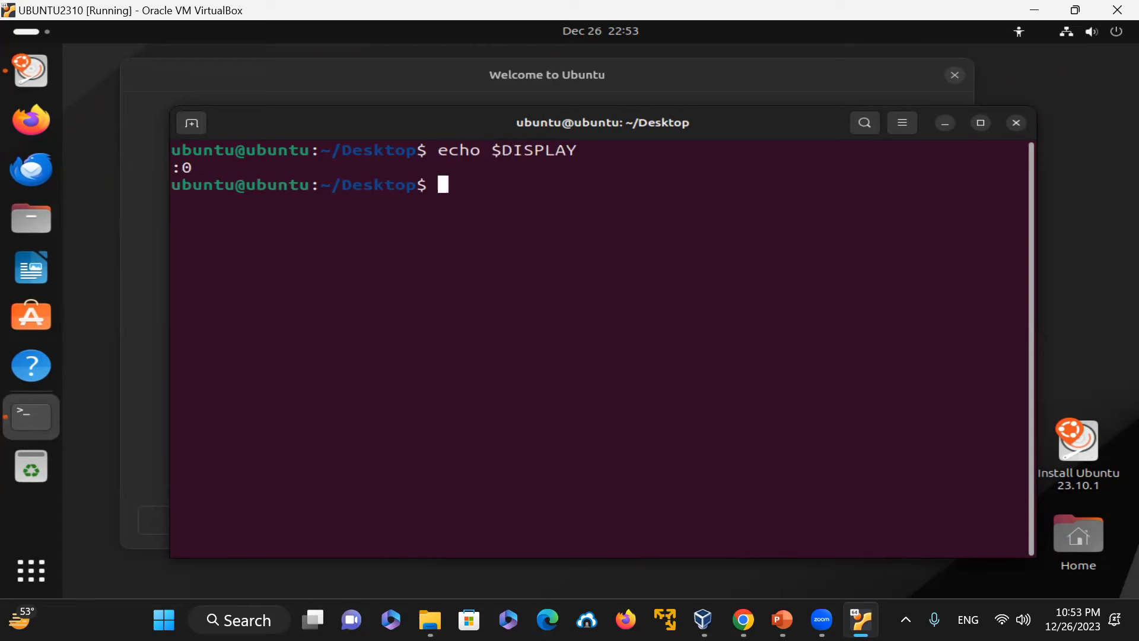
# Step: Locate xterm with which xterm, then clear the screen and launch xterm
pyautogui.write('which xterm')
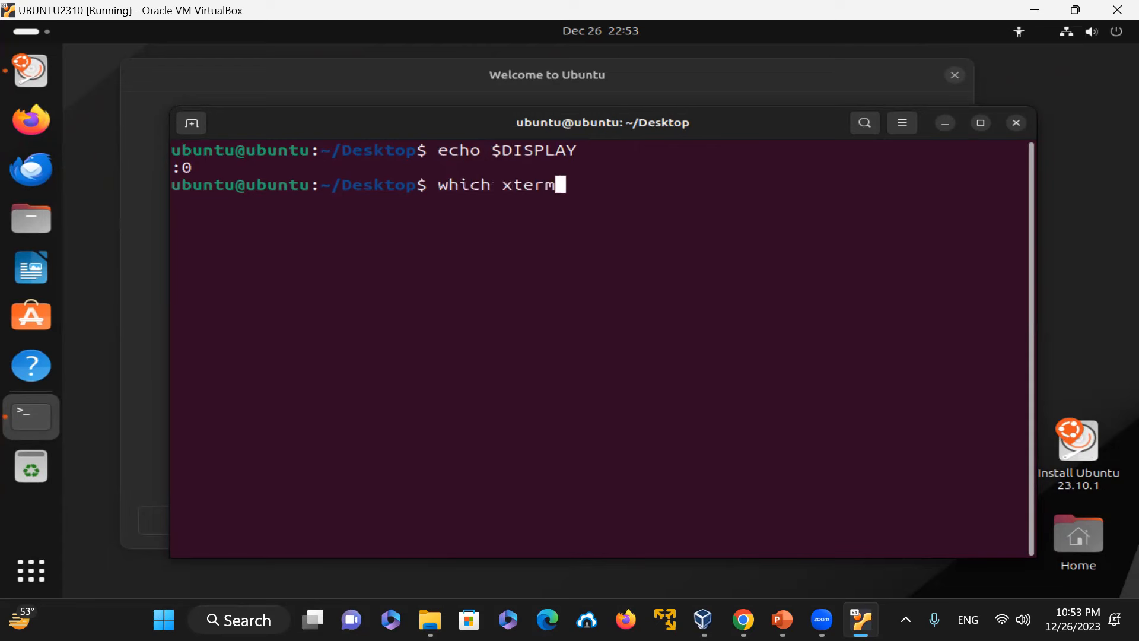
pyautogui.press('Return')
pyautogui.write('XTERM')
pyautogui.press('Return')
pyautogui.write('clear')
pyautogui.press('Return')
pyautogui.write('xterm')
pyautogui.press('Return')
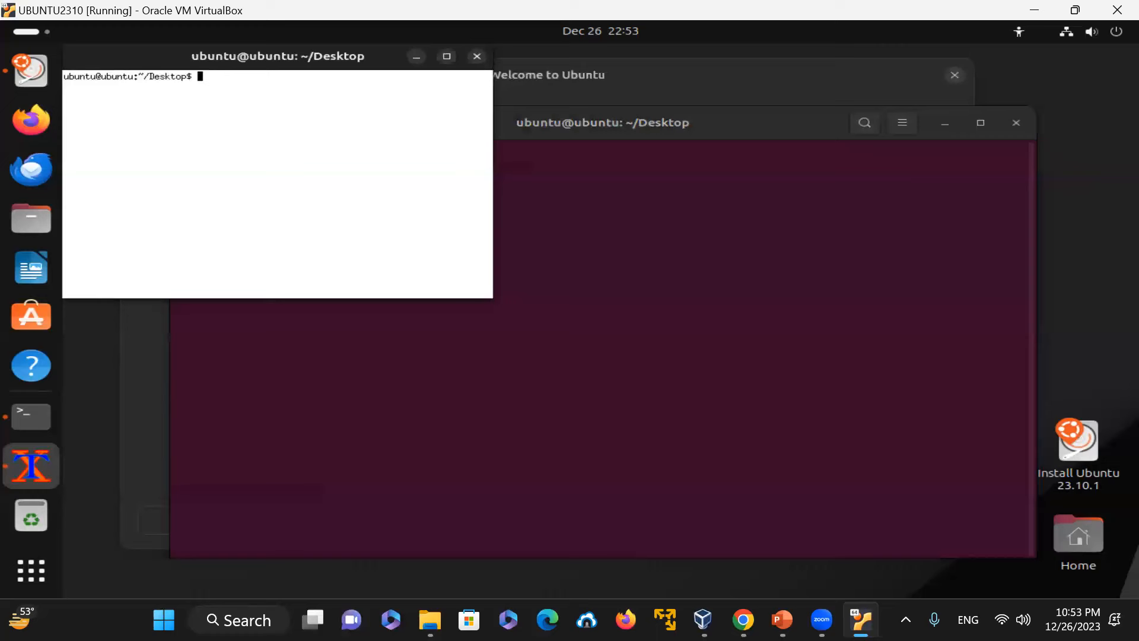
# Step: Move the new xterm window toward the centre and close it with exit
pyautogui.moveTo(146, 70); pyautogui.dragTo(378, 245)
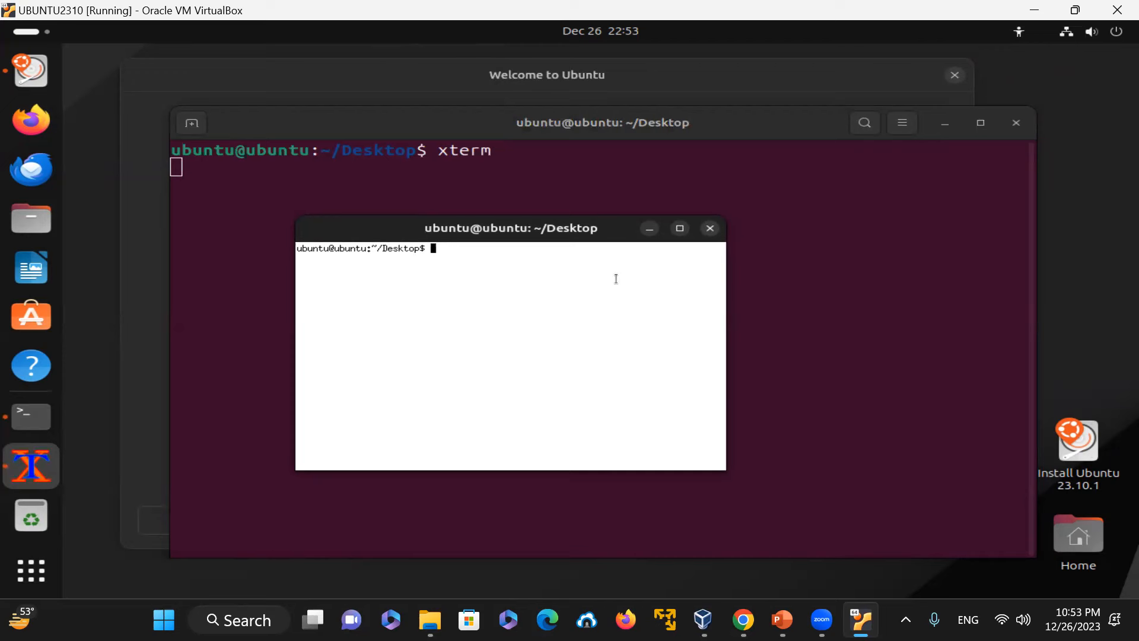
pyautogui.write('+')
pyautogui.press('BackSpace')
pyautogui.write('exit')
pyautogui.press('Return')
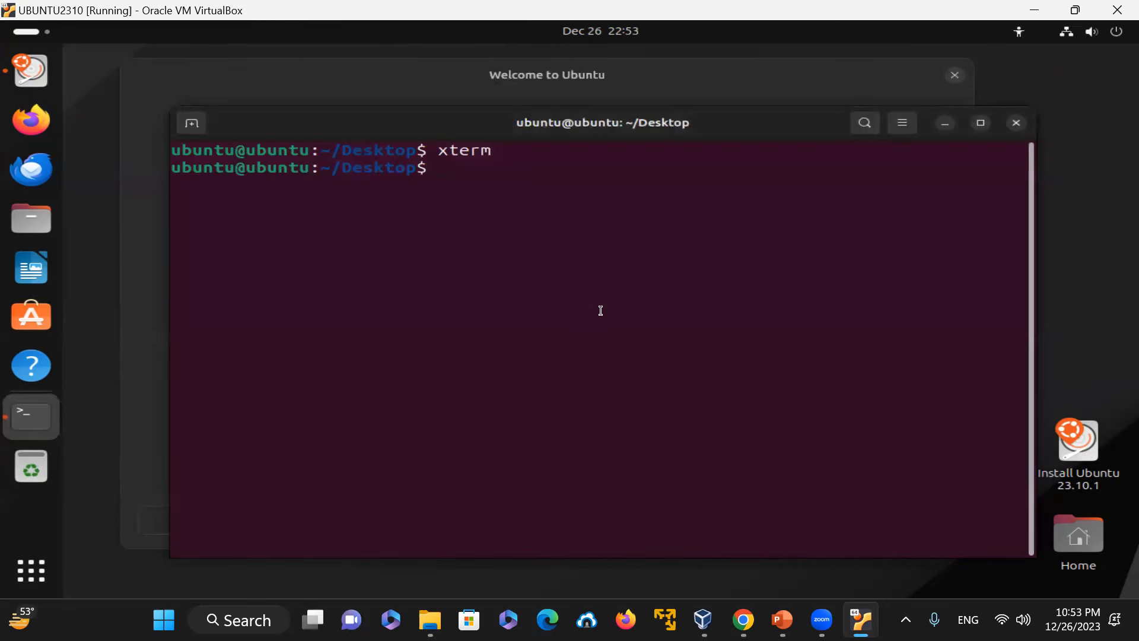
# Step: Launch xterm with font size 15 and font face "NY" using xterm -fs 15 -fa "NY", and reposition its window
pyautogui.write('xterm -fs 15 -fa ')
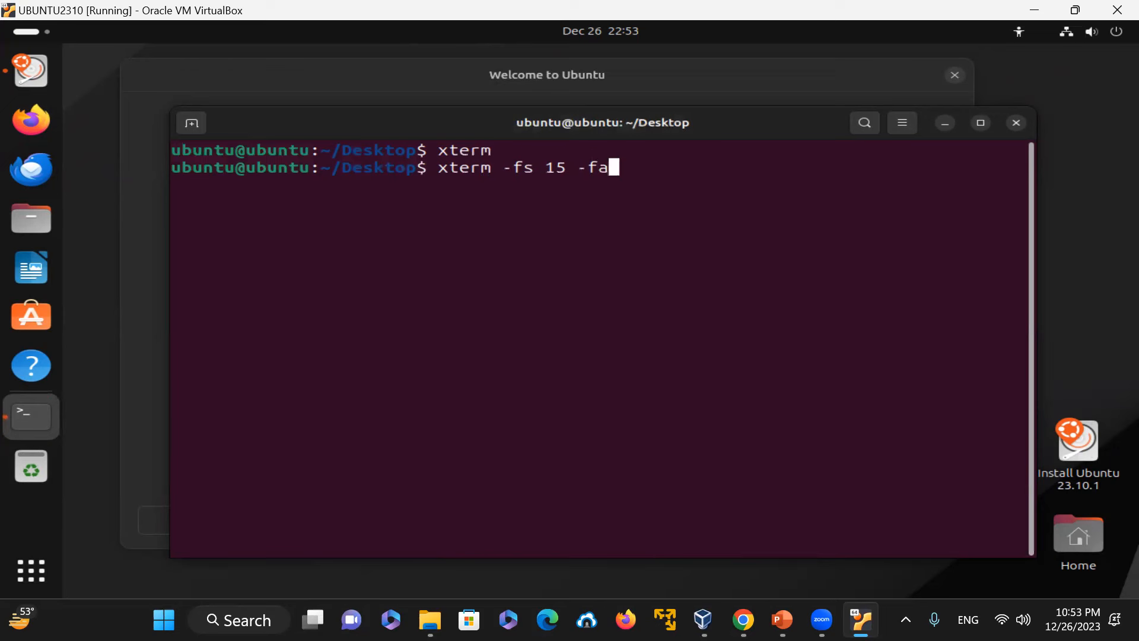
pyautogui.write('"NY')
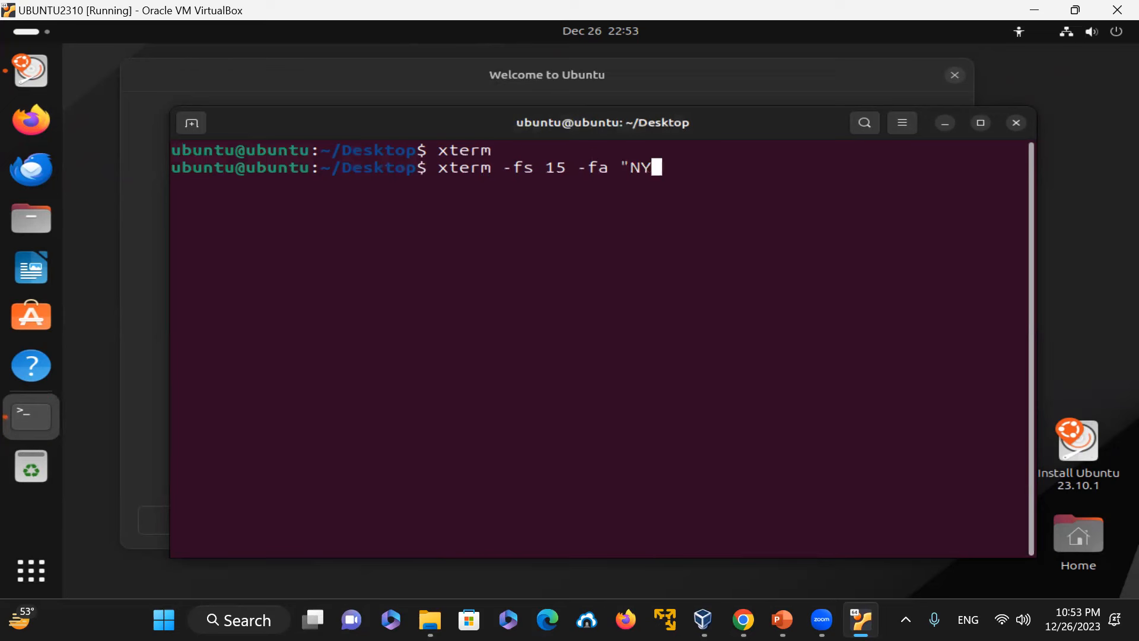
pyautogui.write('"')
pyautogui.press('Return')
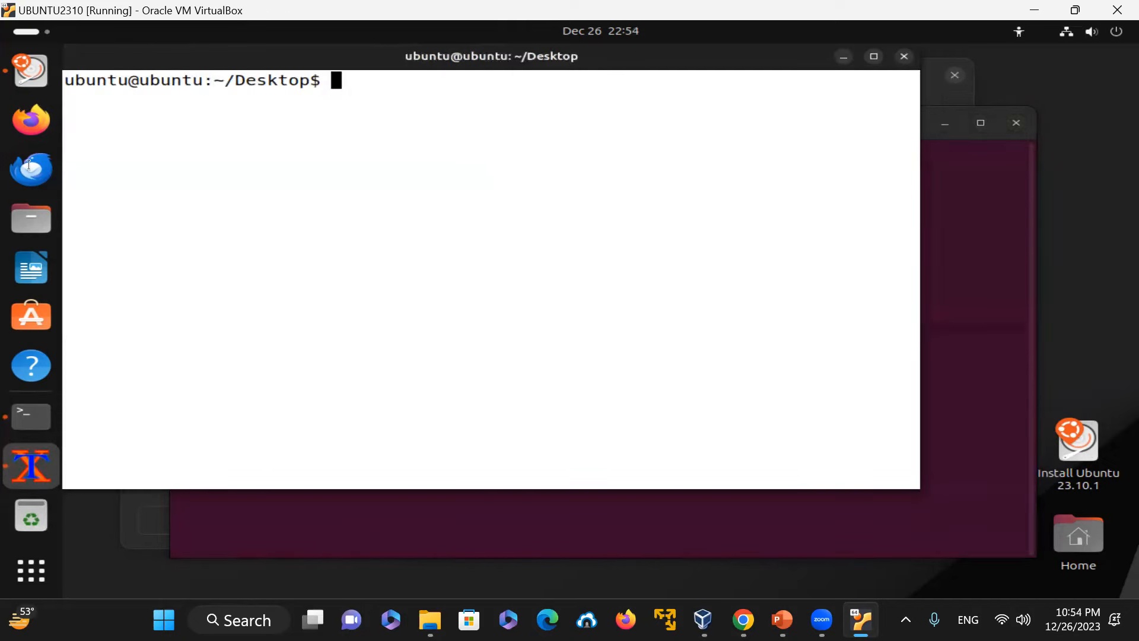
pyautogui.moveTo(190, 55); pyautogui.dragTo(268, 133)
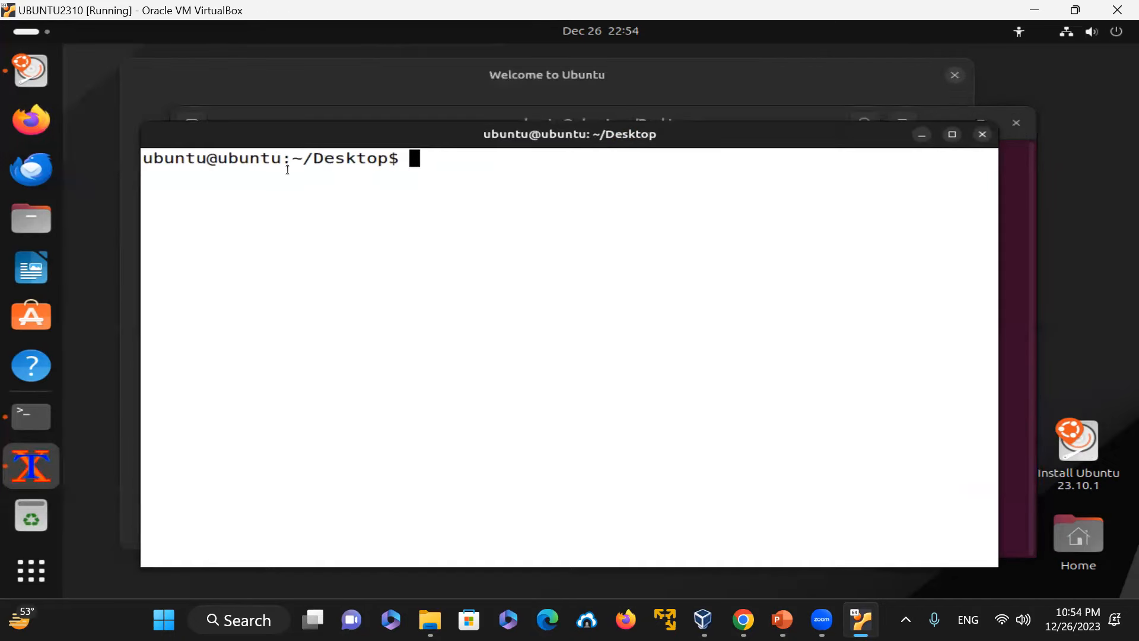
# Step: In the new xterm, print the working directory and list all files with ls -al
pyautogui.write('pwd')
pyautogui.press('Return')
pyautogui.write('ls -al')
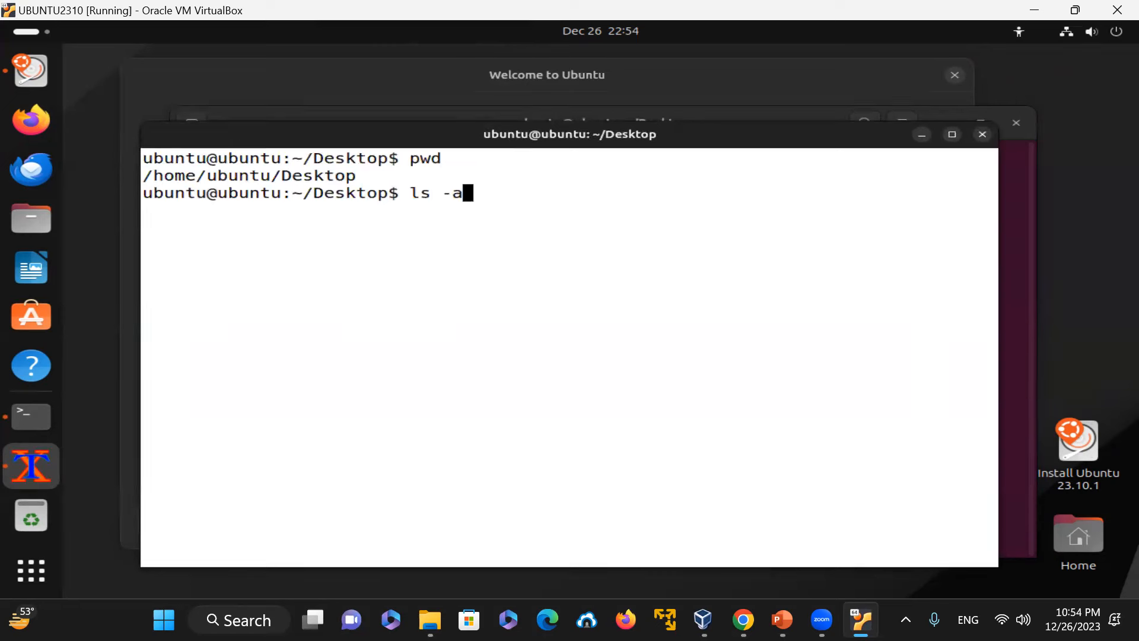
pyautogui.press('Return')
# Step: Enter the command xtem -bg "#250000" -fg "#FFF" to set background and foreground colours
pyautogui.write('xter')
pyautogui.press('BackSpace')
pyautogui.write('m -bg ')
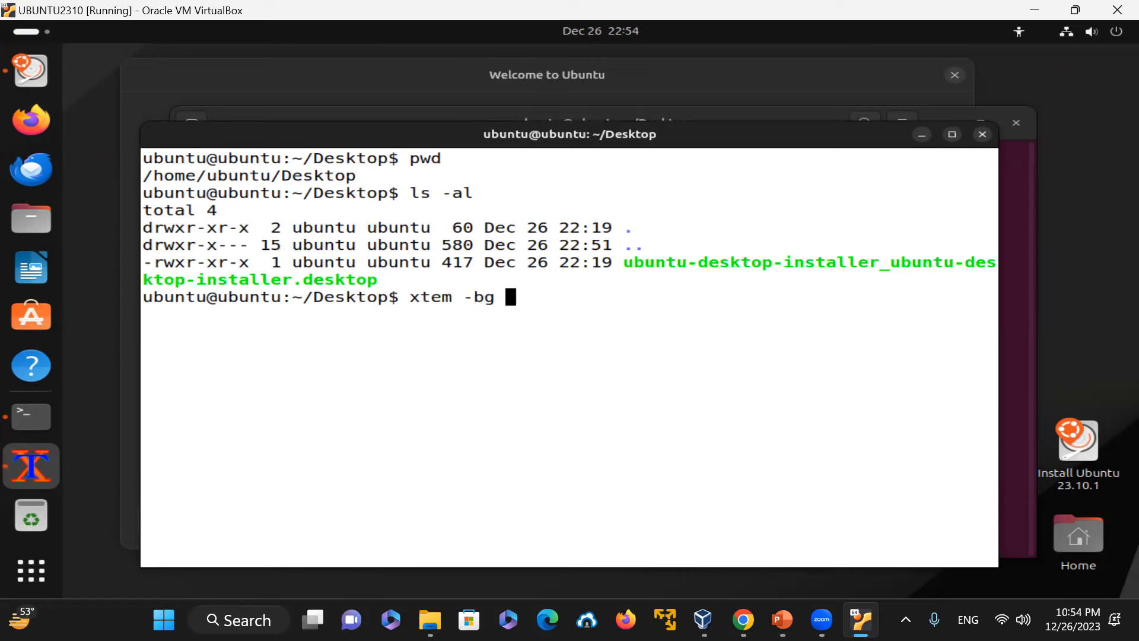
pyautogui.write('"')
pyautogui.write('#')
pyautogui.write('2')
pyautogui.write('5')
pyautogui.write('--')
pyautogui.press('BackSpace')
pyautogui.press('BackSpace')
pyautogui.write('0000')
pyautogui.write('" -fg "')
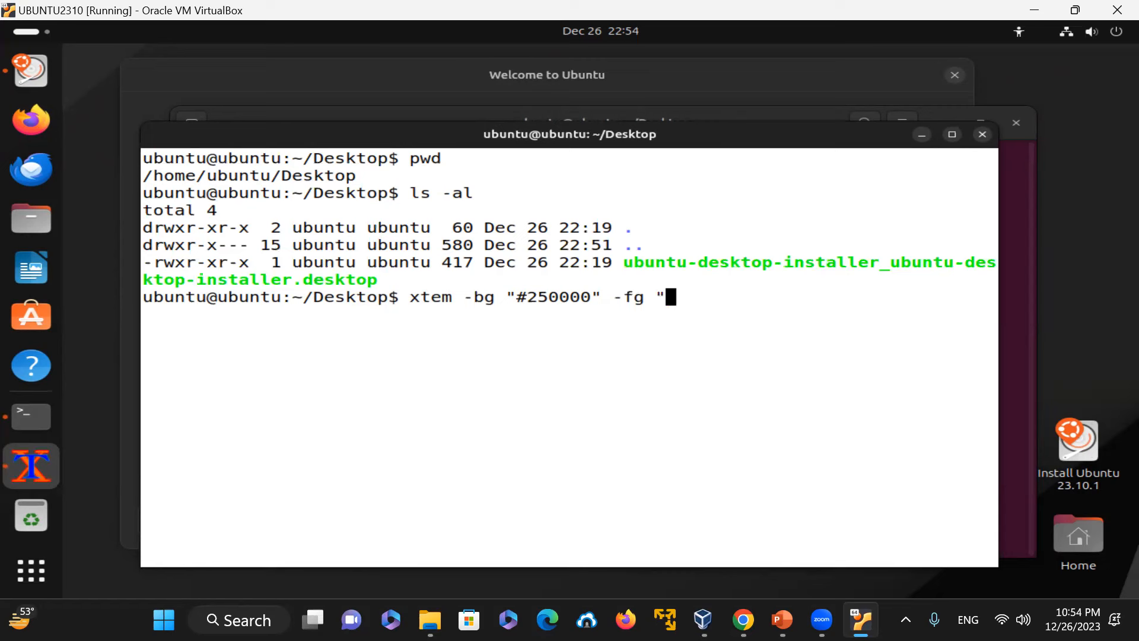
pyautogui.write('#FFF"')
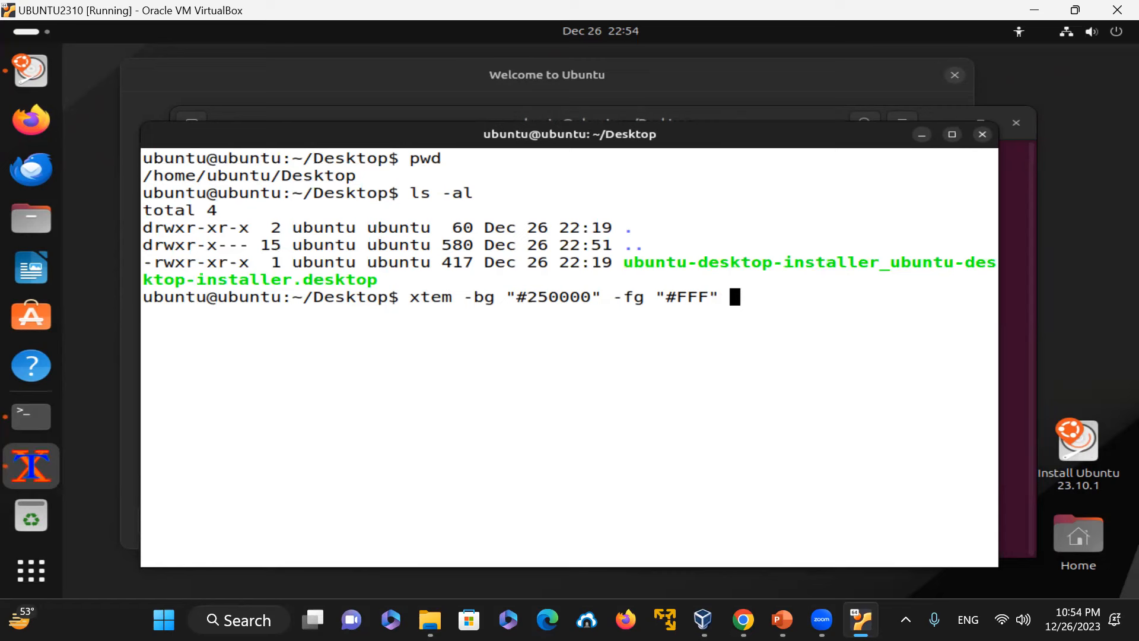
# Step: Run the colour command in the background with &, correct xtem to xterm and rerun it, then exit the new window
pyautogui.write('&')
pyautogui.press('Return')
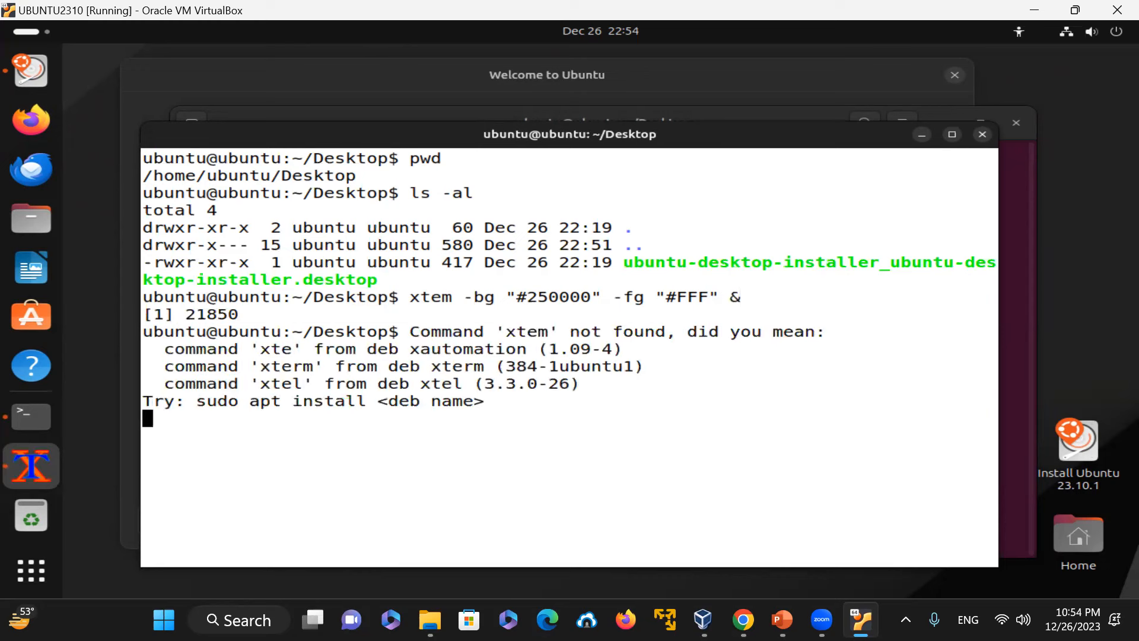
pyautogui.hotkey('ctrl', 'c')
pyautogui.press('Up')
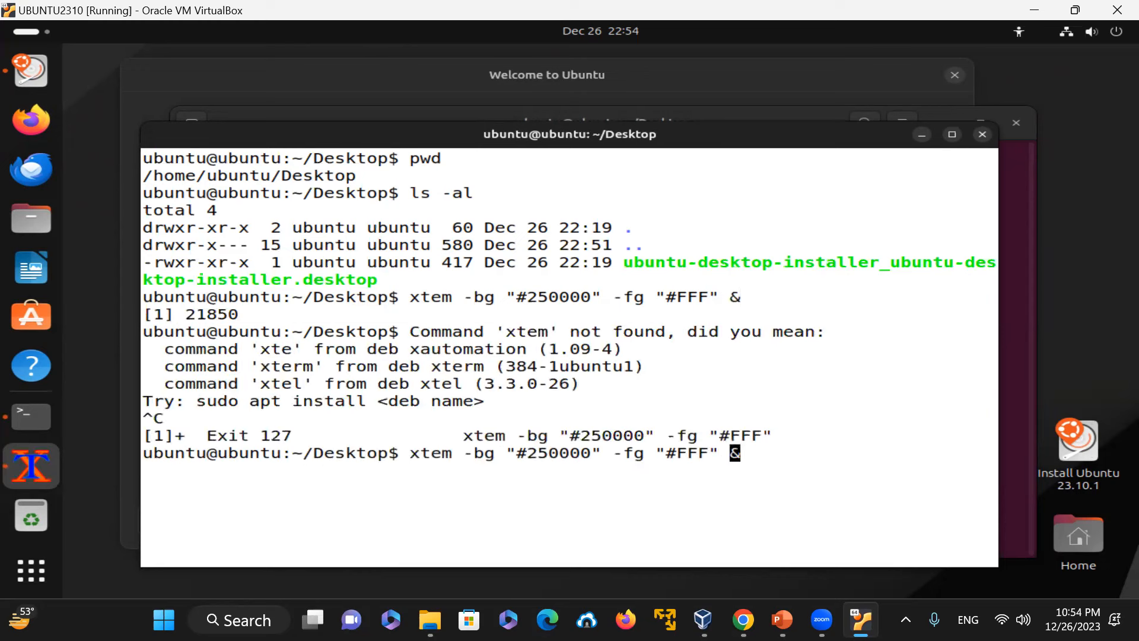
pyautogui.press('Left')
pyautogui.press('Left')
pyautogui.press('Left')
pyautogui.press('Left')
pyautogui.press('Left')
pyautogui.press('Left')
pyautogui.press('Left')
pyautogui.press('Left')
pyautogui.press('Left')
pyautogui.press('Left')
pyautogui.press('Left')
pyautogui.press('Left')
pyautogui.press('Left')
pyautogui.press('Left')
pyautogui.press('Left')
pyautogui.press('Left')
pyautogui.press('Left')
pyautogui.press('Left')
pyautogui.press('Left')
pyautogui.press('Left')
pyautogui.press('Right')
pyautogui.write('r')
pyautogui.press('Return')
pyautogui.write('exit')
pyautogui.press('Return')
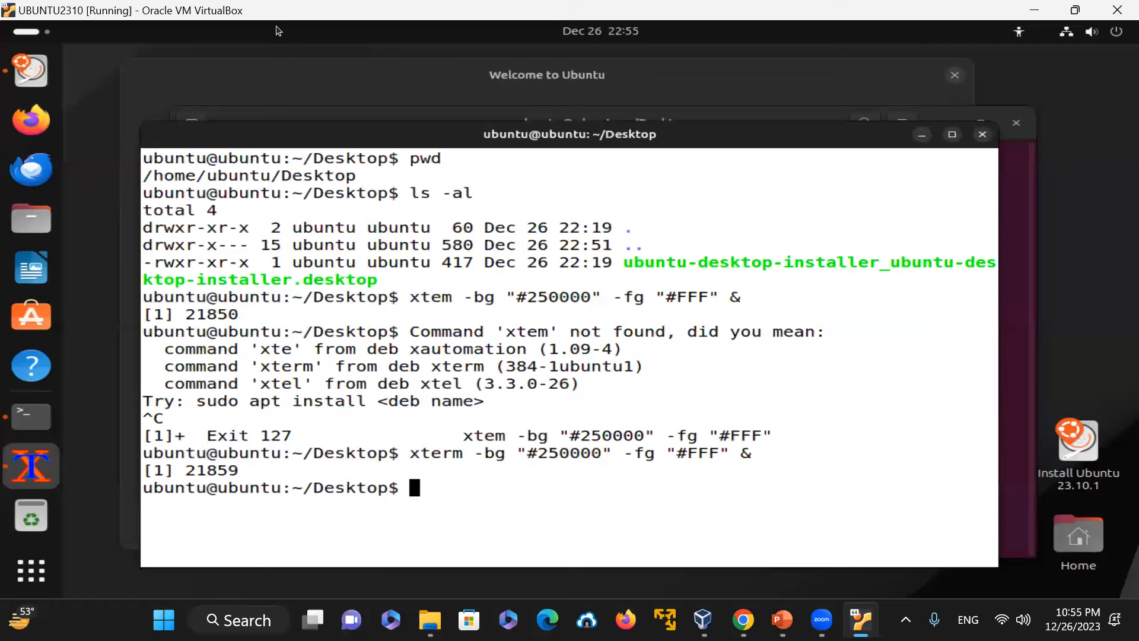
# Step: Clear the screen and relaunch xterm with -bg "#250000" -fg "#FFF" -fa "New York" -fs 15 in the background
pyautogui.write('clear')
pyautogui.press('Return')
pyautogui.press('Up')
pyautogui.press('Up')
pyautogui.press('Left')
pyautogui.press('Left')
pyautogui.press('Left')
pyautogui.press('Left')
pyautogui.press('Left')
pyautogui.press('Right')
pyautogui.press('Right')
pyautogui.press('Right')
pyautogui.press('Right')
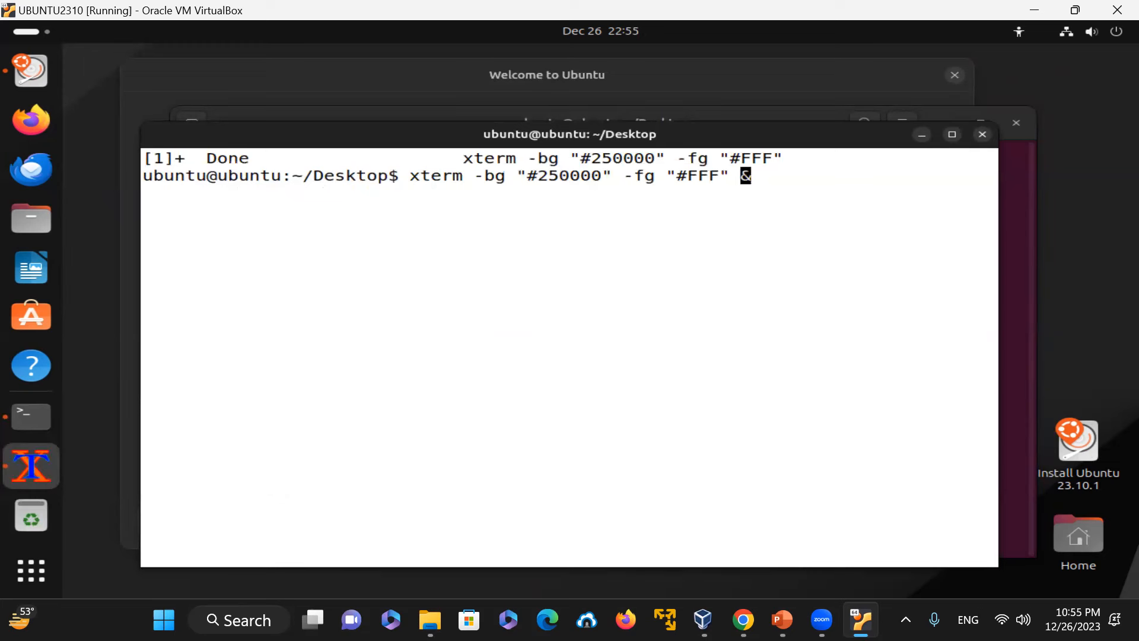
pyautogui.write('-fa "New York')
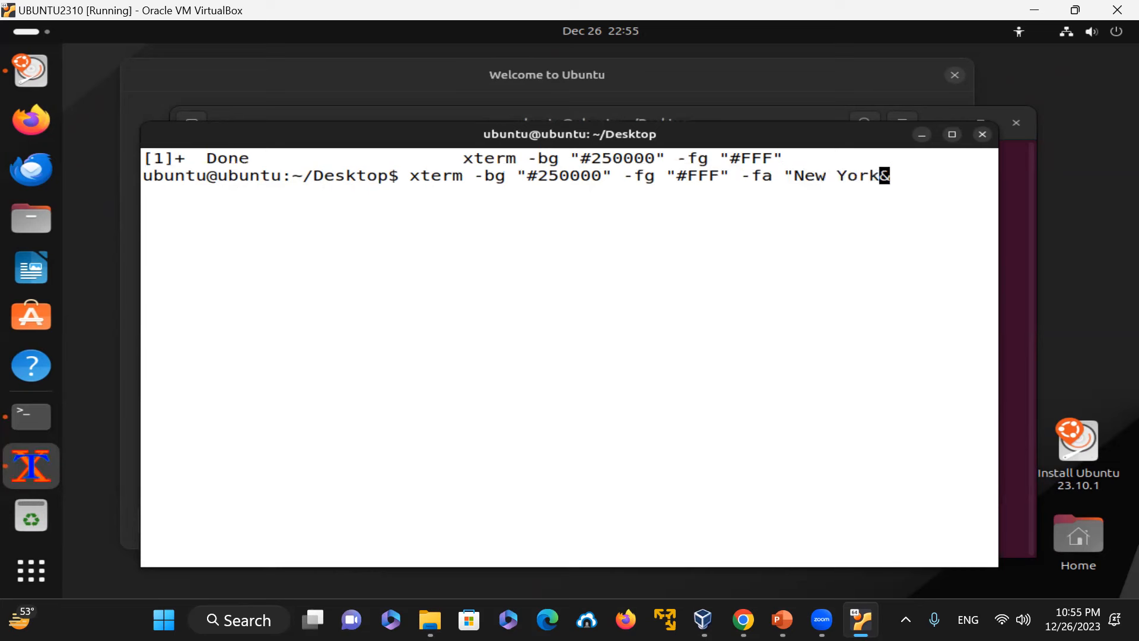
pyautogui.write('" -fs 15')
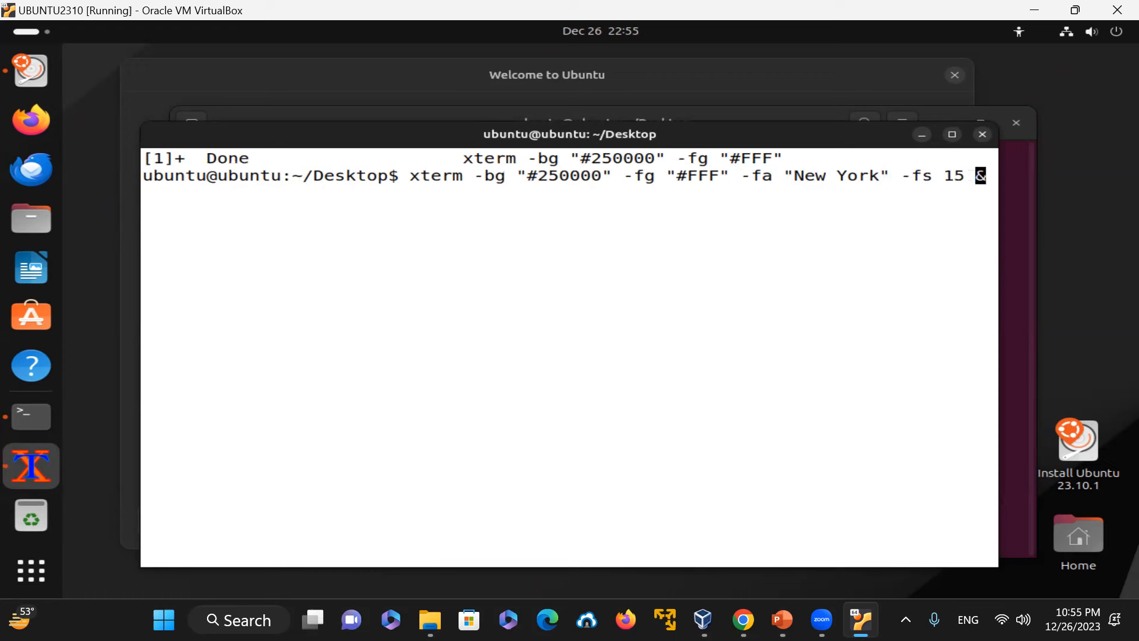
pyautogui.press('Return')
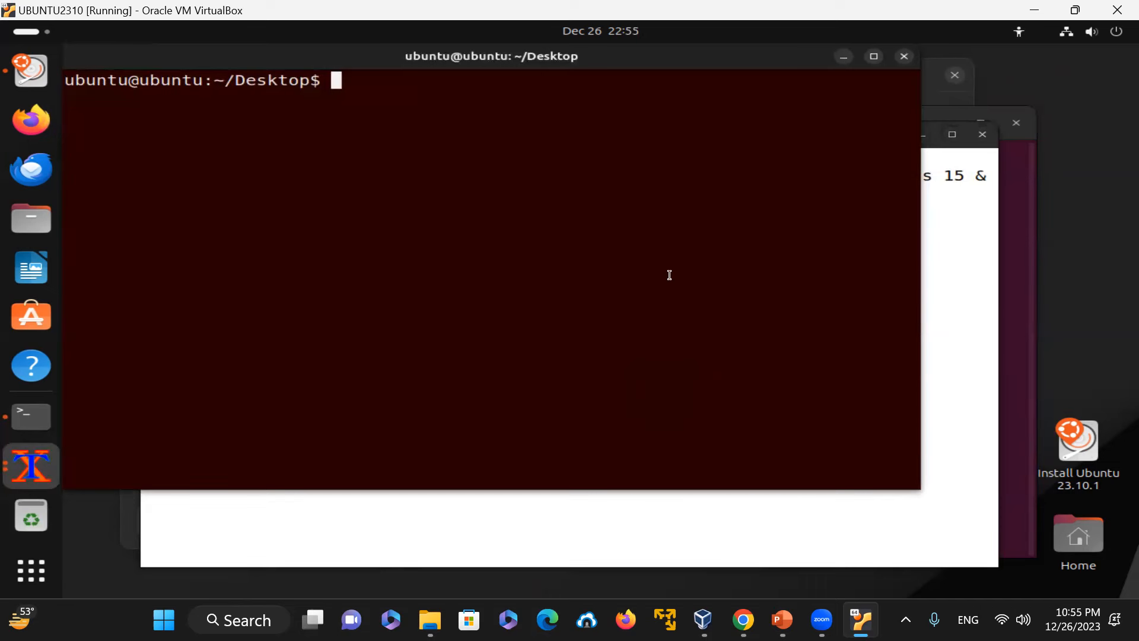
# Step: In the new dark red xterm, print the working directory and exit
pyautogui.write('pwd')
pyautogui.press('Return')
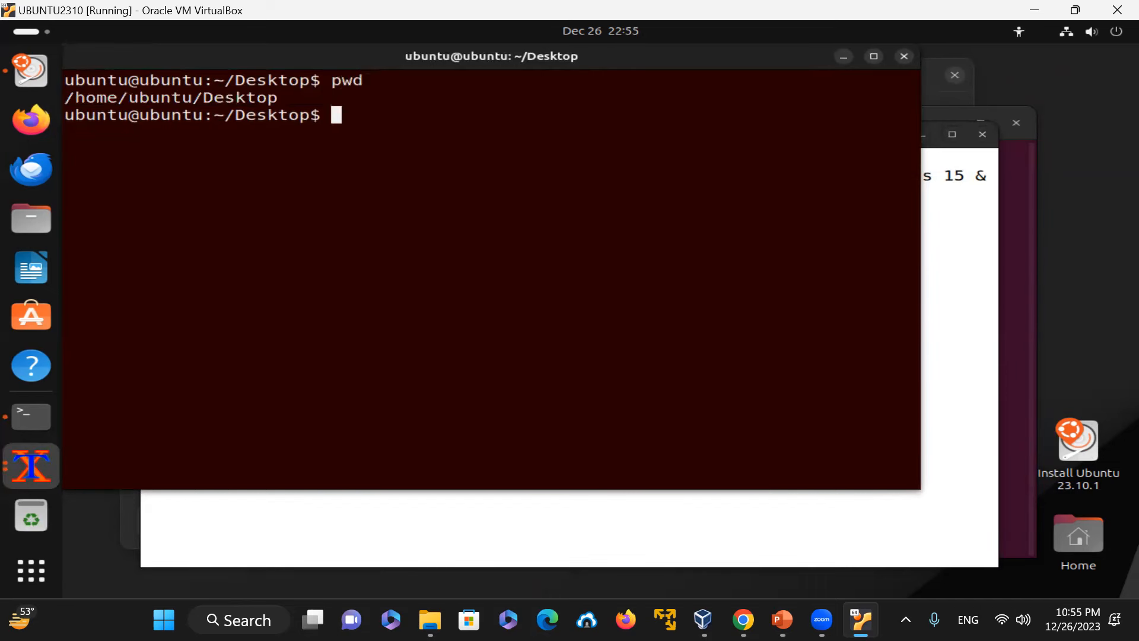
pyautogui.write('exit')
pyautogui.press('Return')
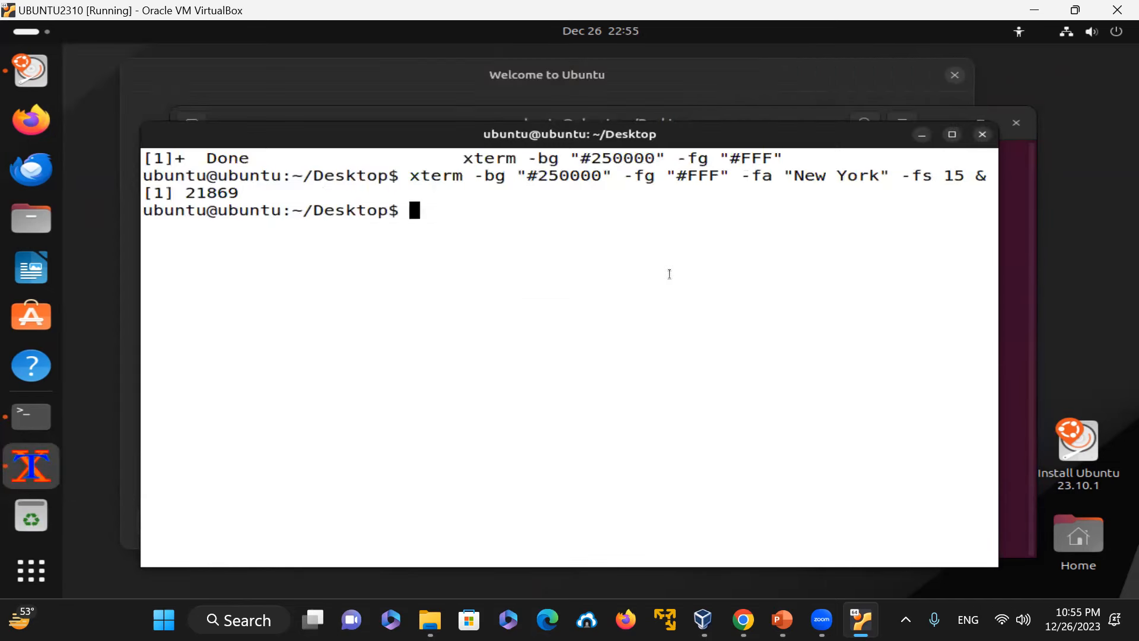
# Step: Recall the last xterm command, change its background colour to "#002000" and launch it
pyautogui.press('Up')
pyautogui.press('Left')
pyautogui.press('Left')
pyautogui.press('Left')
pyautogui.press('Left')
pyautogui.press('Left')
pyautogui.press('Left')
pyautogui.press('Left')
pyautogui.press('Left')
pyautogui.press('Left')
pyautogui.press('Left')
pyautogui.press('Left')
pyautogui.press('Left')
pyautogui.press('Left')
pyautogui.press('Left')
pyautogui.press('Left')
pyautogui.press('Left')
pyautogui.press('Left')
pyautogui.press('Left')
pyautogui.press('Left')
pyautogui.press('Left')
pyautogui.press('Left')
pyautogui.press('Left')
pyautogui.press('Left')
pyautogui.press('Left')
pyautogui.press('Left')
pyautogui.press('Left')
pyautogui.press('Left')
pyautogui.press('Left')
pyautogui.press('BackSpace')
pyautogui.press('BackSpace')
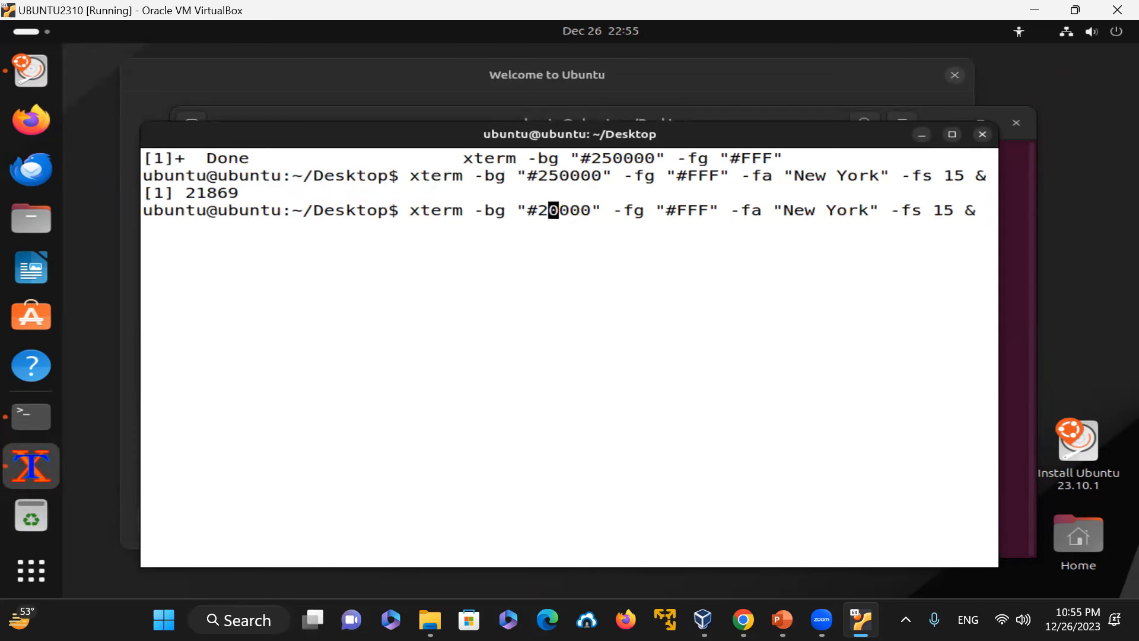
pyautogui.press('Right')
pyautogui.press('Right')
pyautogui.write('25')
pyautogui.press('BackSpace')
pyautogui.write('0')
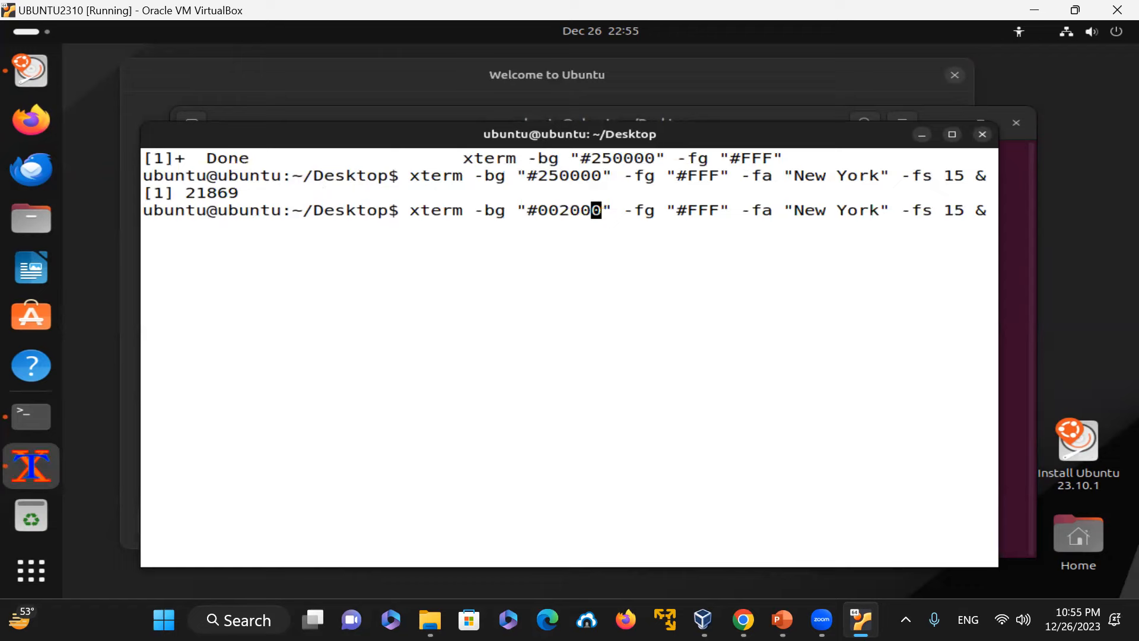
pyautogui.press('Return')
# Step: In the green xterm, print the working directory and list all files with ls -al
pyautogui.write('pwd')
pyautogui.press('Return')
pyautogui.write('ls -al')
pyautogui.press('Return')
# Step: Show the system information with uname -a and the kernel release with uname -r
pyautogui.write('uname -a')
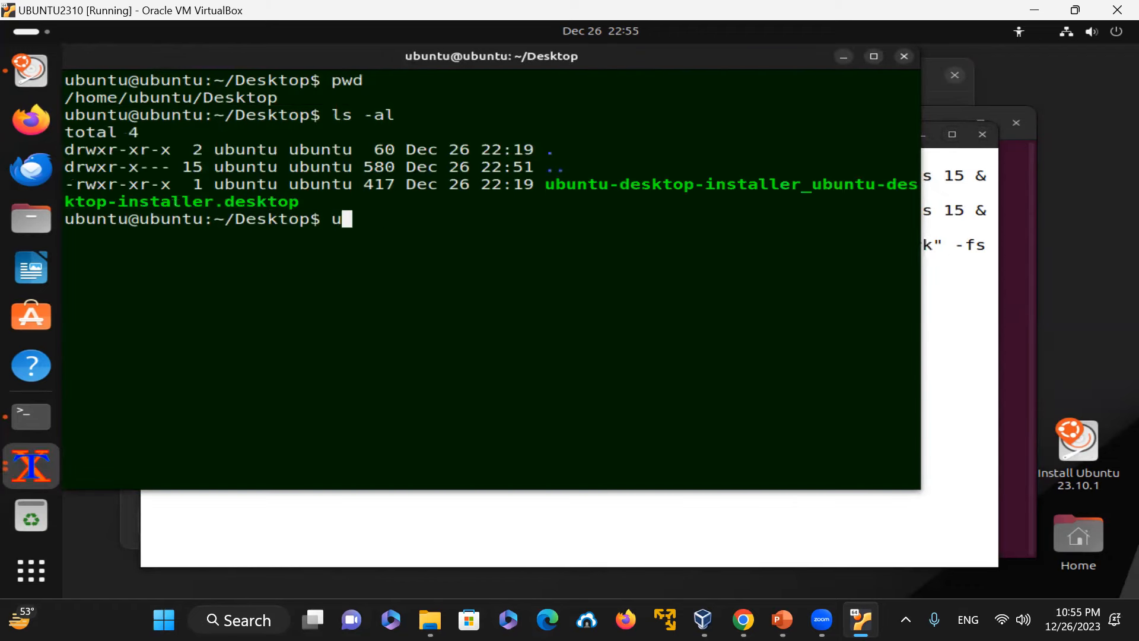
pyautogui.press('Return')
pyautogui.write('uname -r')
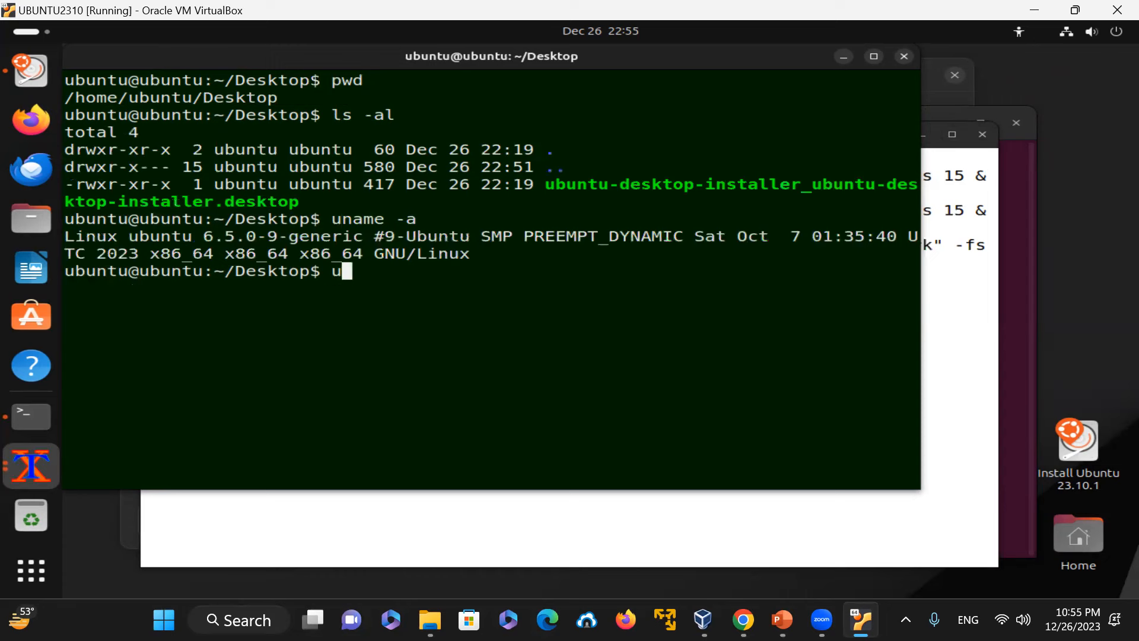
pyautogui.press('Return')
# Step: List the ZFS datasets with zfs list and exit the green xterm
pyautogui.write('zfs list')
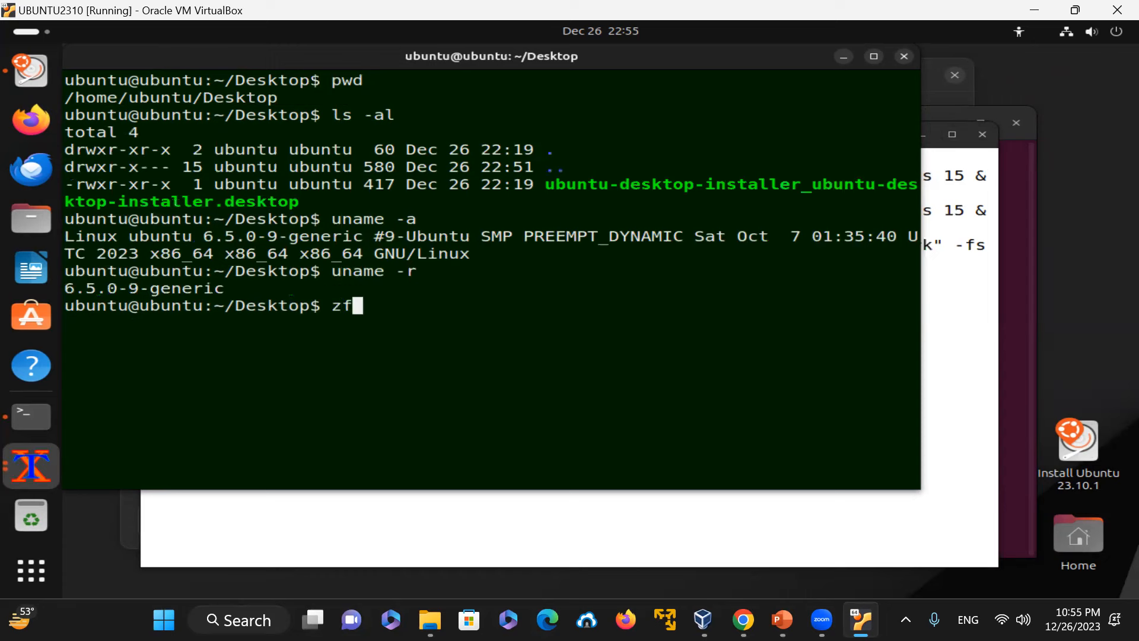
pyautogui.press('Return')
pyautogui.write('exit')
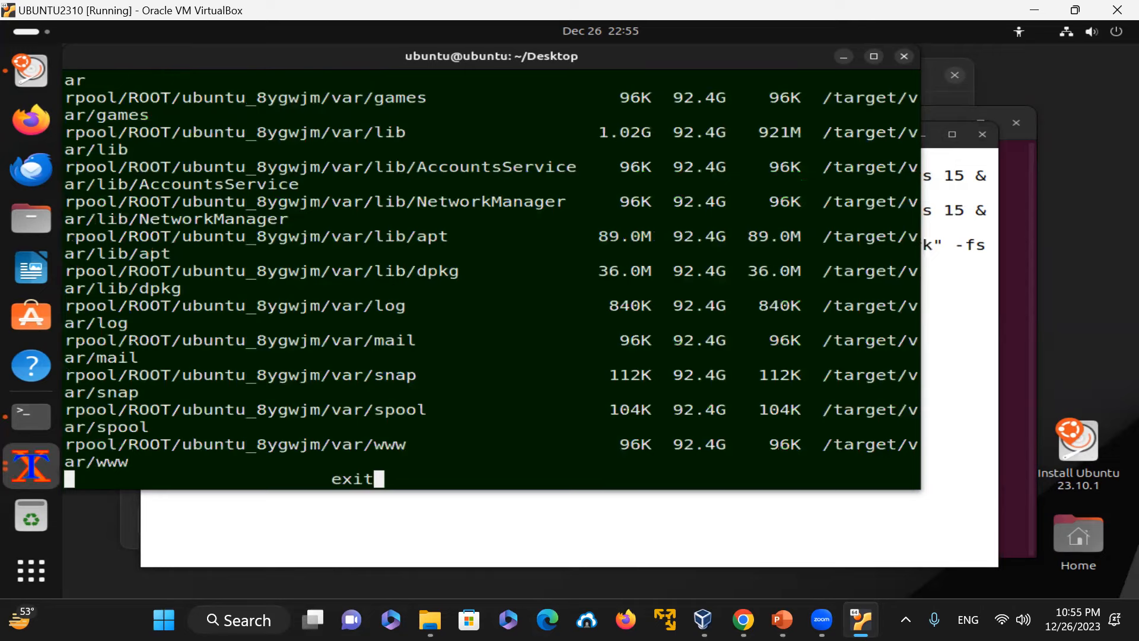
pyautogui.press('Return')
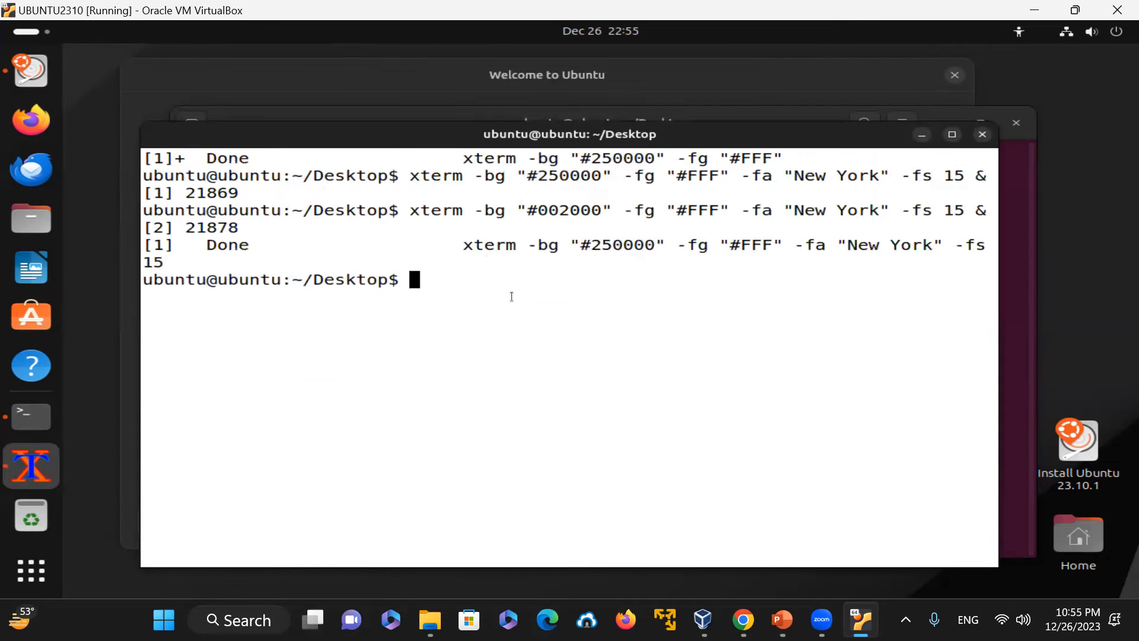
# Step: Clear the screen, recall the xterm command, change the background colour to "#000025" and launch it
pyautogui.write('clear')
pyautogui.press('Return')
pyautogui.press('Up')
pyautogui.press('Up')
pyautogui.press('Left')
pyautogui.press('Left')
pyautogui.press('Left')
pyautogui.press('Left')
pyautogui.press('Left')
pyautogui.press('Left')
pyautogui.press('Left')
pyautogui.press('Left')
pyautogui.press('Left')
pyautogui.press('Left')
pyautogui.press('Left')
pyautogui.press('Left')
pyautogui.press('Left')
pyautogui.press('Left')
pyautogui.press('Left')
pyautogui.press('Left')
pyautogui.press('Left')
pyautogui.press('Left')
pyautogui.press('Left')
pyautogui.press('Left')
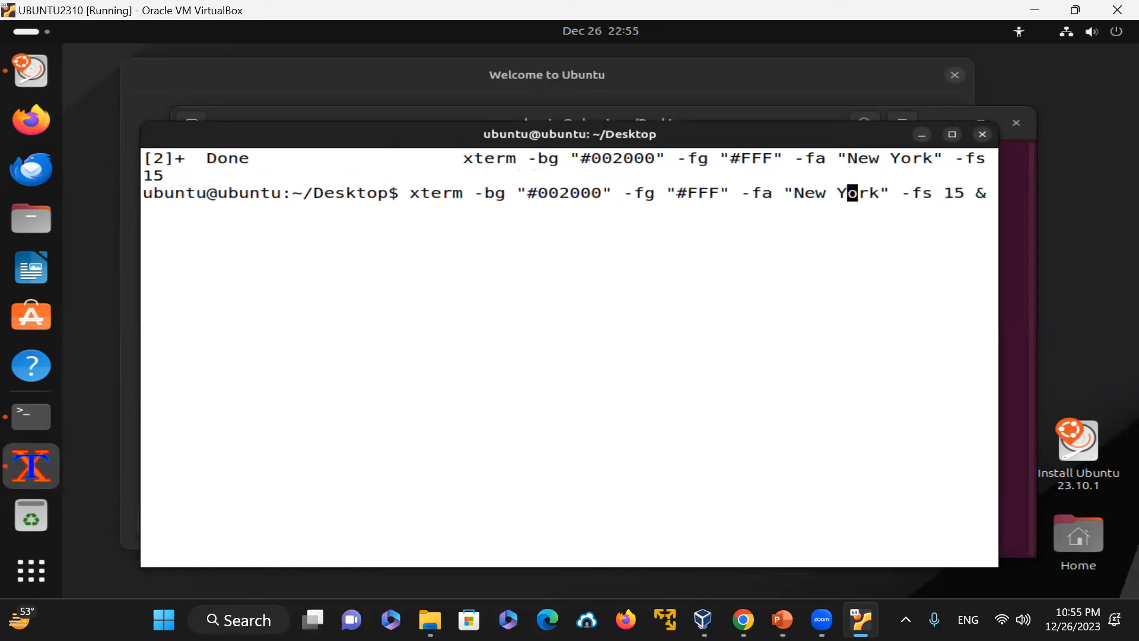
pyautogui.press('BackSpace')
pyautogui.press('BackSpace')
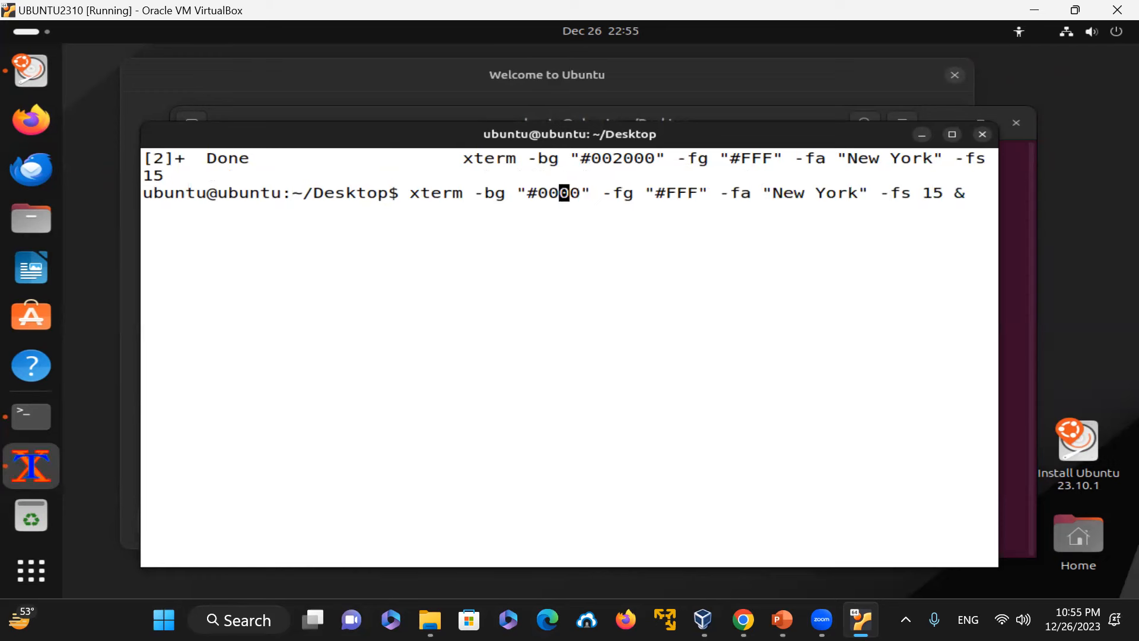
pyautogui.press('Right')
pyautogui.press('Right')
pyautogui.write('25')
pyautogui.press('Return')
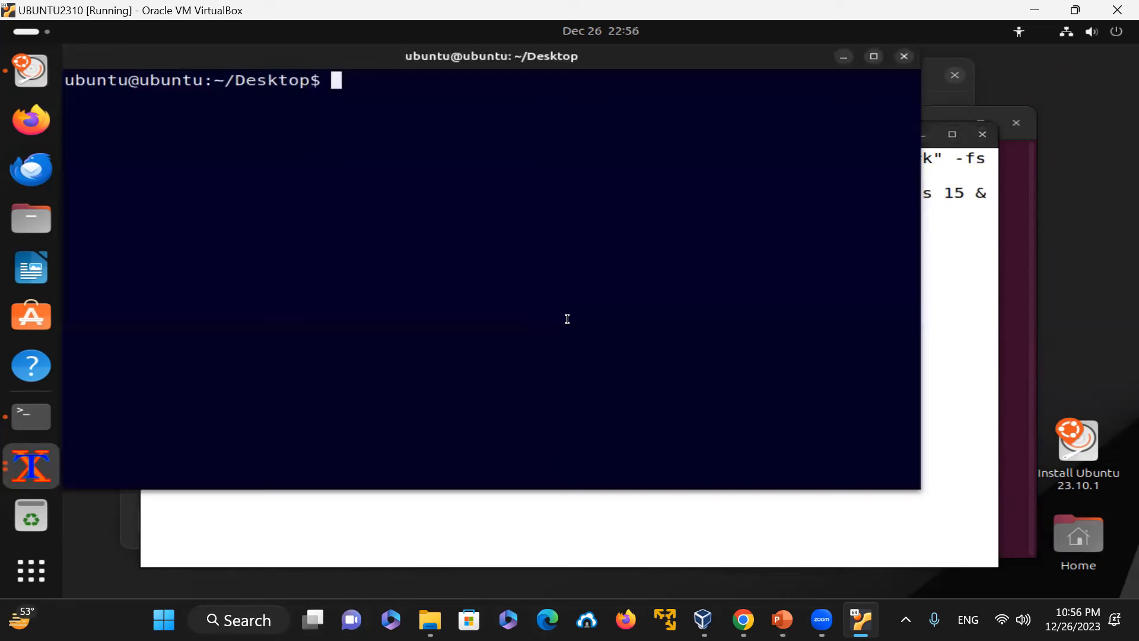
# Step: In the blue xterm, print the working directory and list all files with ls -la
pyautogui.write('pwd')
pyautogui.press('Return')
pyautogui.write('ls -la')
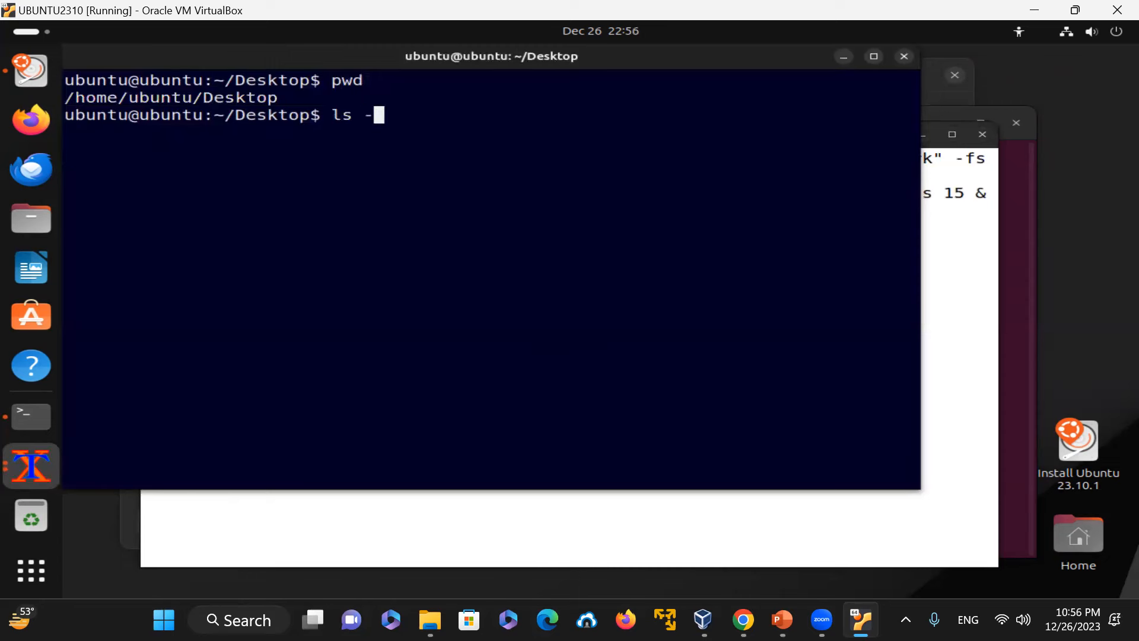
pyautogui.press('Return')
# Step: Show disk usage with df -h, then clear the screen
pyautogui.write('df -h')
pyautogui.press('Return')
pyautogui.write('cle')
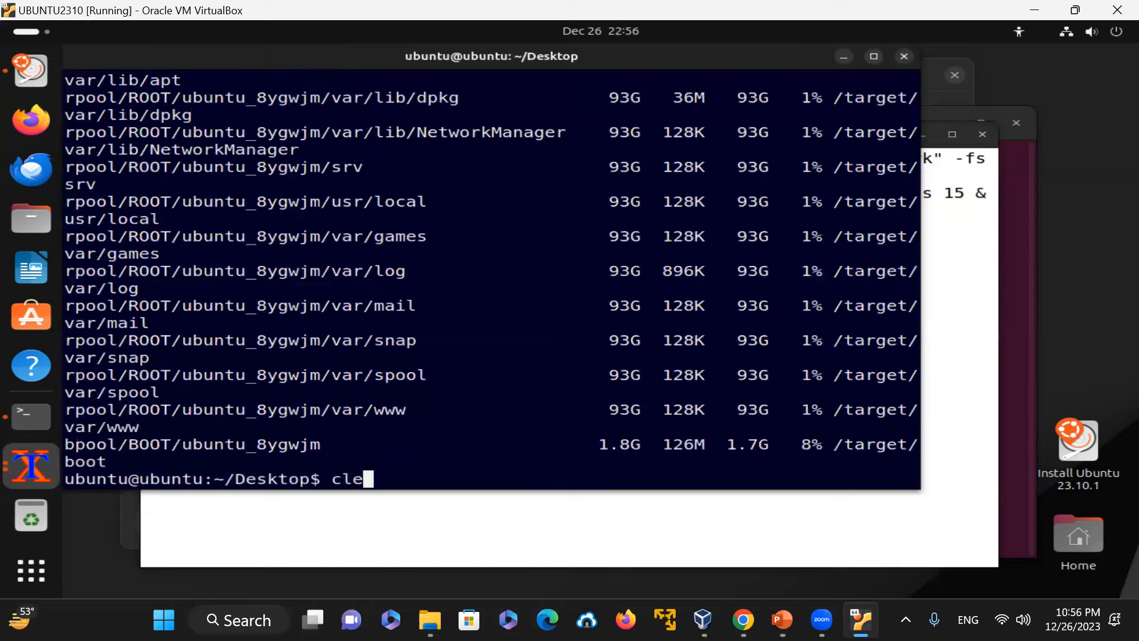
pyautogui.write('ar')
pyautogui.press('Return')
# Step: Display the current month with ncal and January 2024 with cal 1 2024
pyautogui.write('ncal')
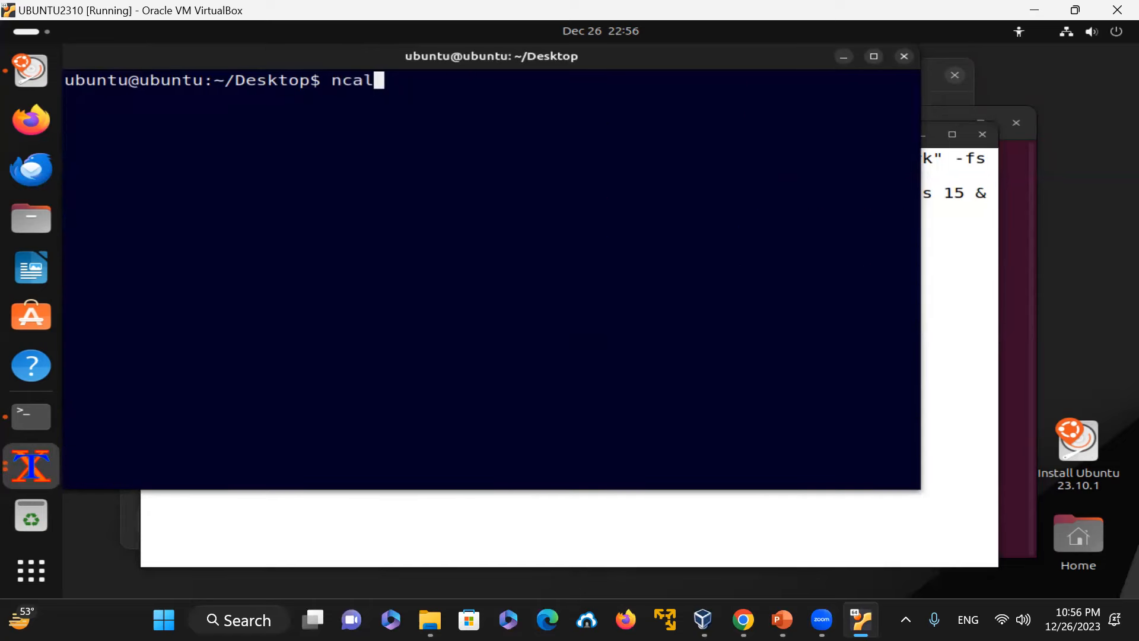
pyautogui.press('Return')
pyautogui.write('cal -')
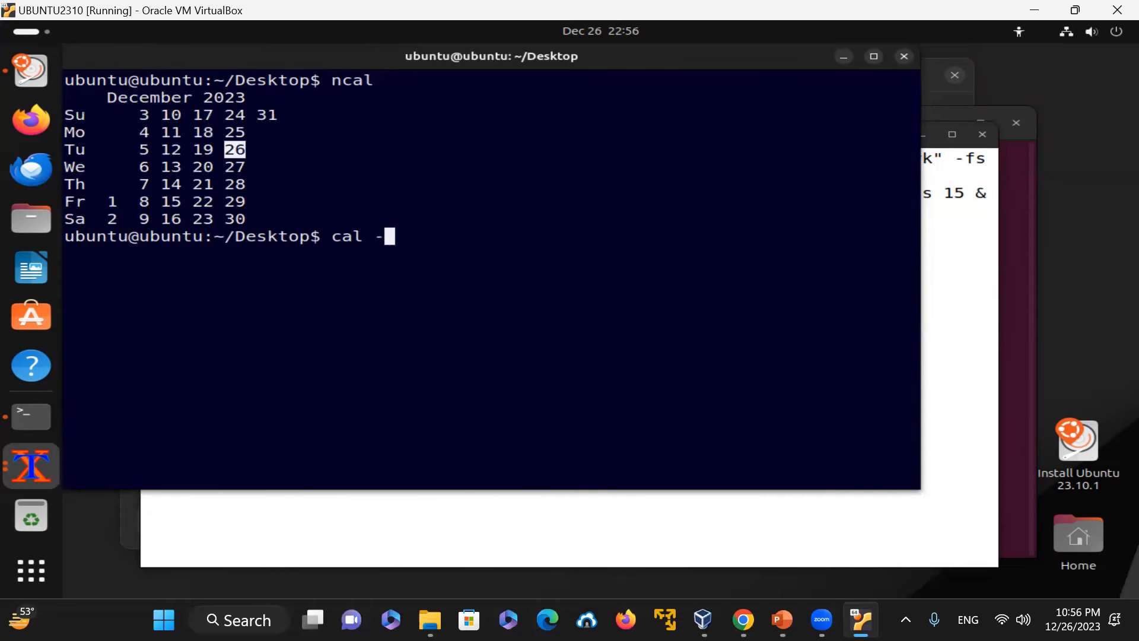
pyautogui.press('BackSpace')
pyautogui.write('1 202')
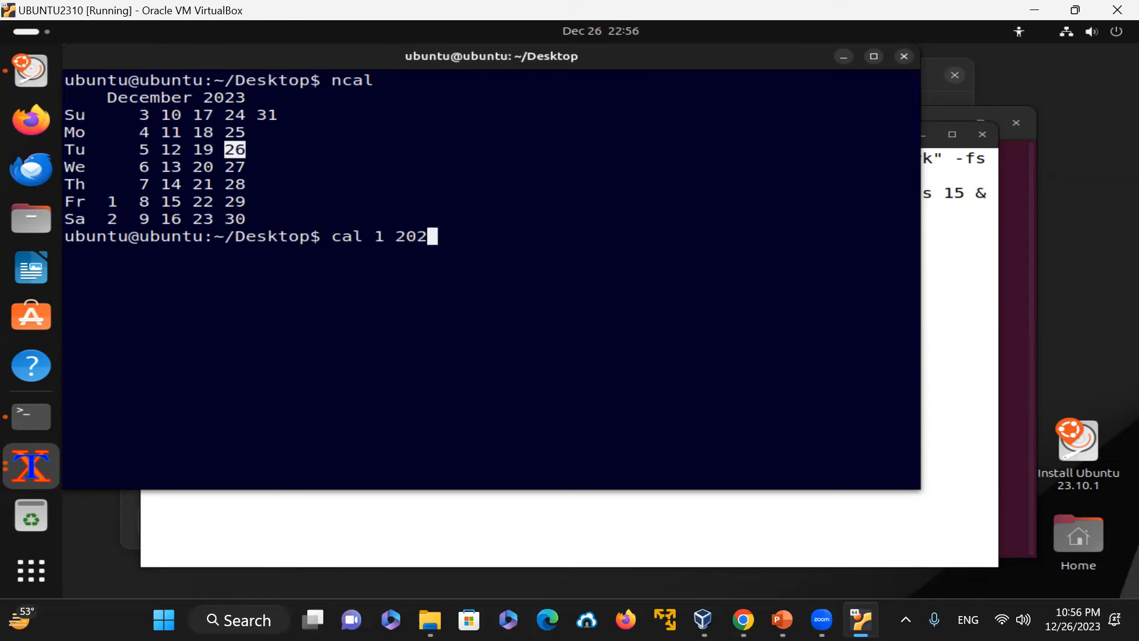
pyautogui.write('4')
pyautogui.press('Return')
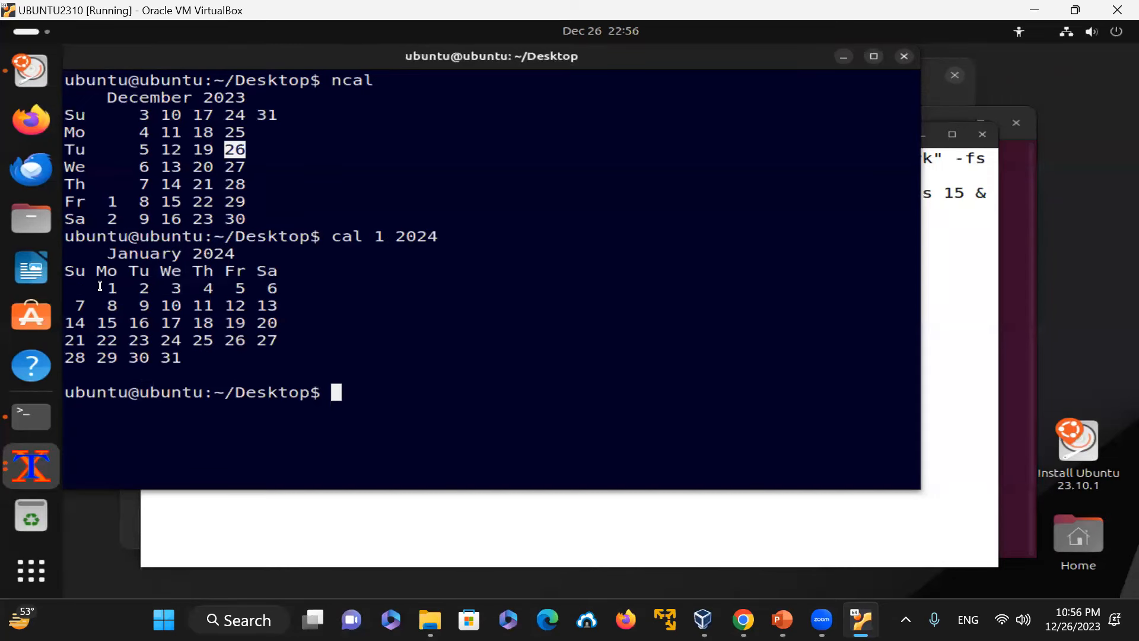
# Step: Print the date, show the current month with cal, and move the xterm window
pyautogui.write('date')
pyautogui.press('Return')
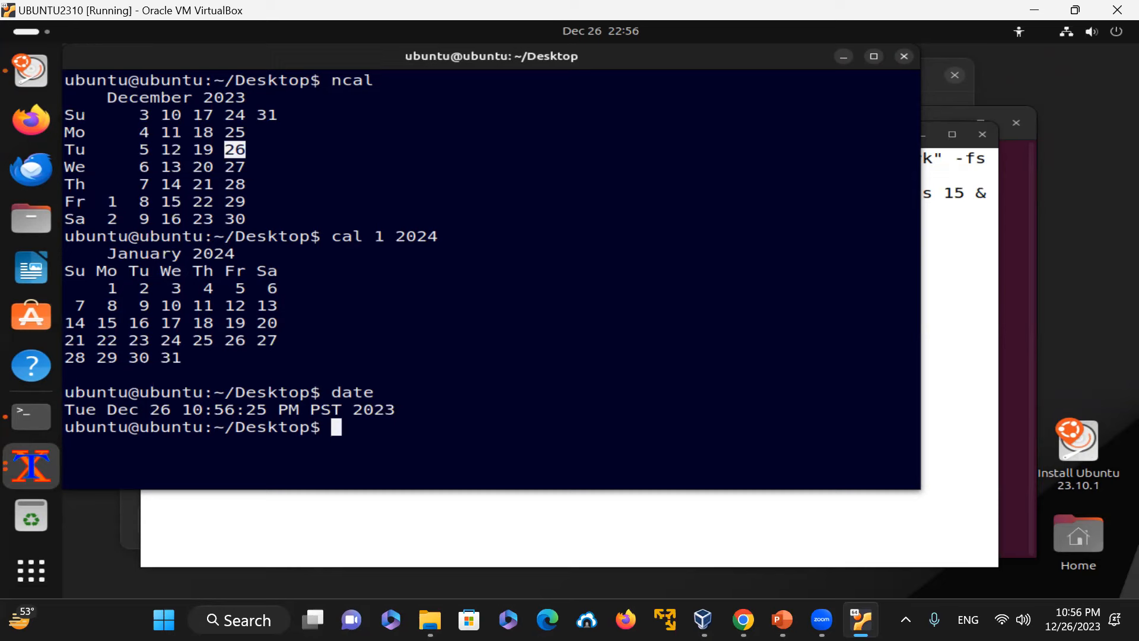
pyautogui.write('cal')
pyautogui.press('Return')
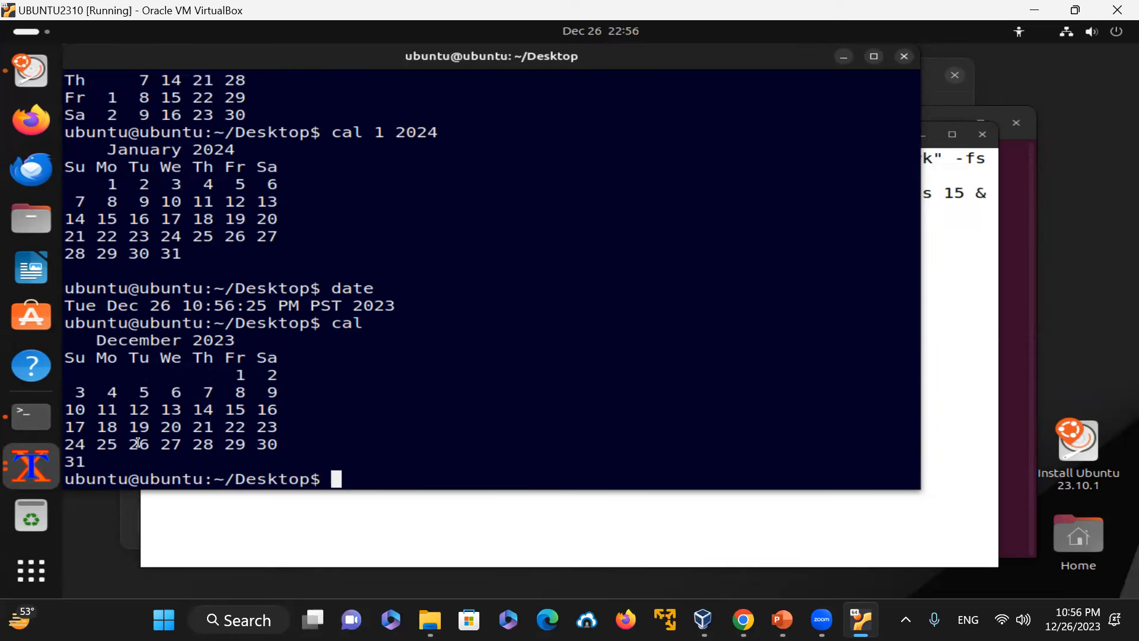
pyautogui.moveTo(132, 442); pyautogui.dragTo(140, 442)
pyautogui.moveTo(224, 68); pyautogui.dragTo(270, 109)
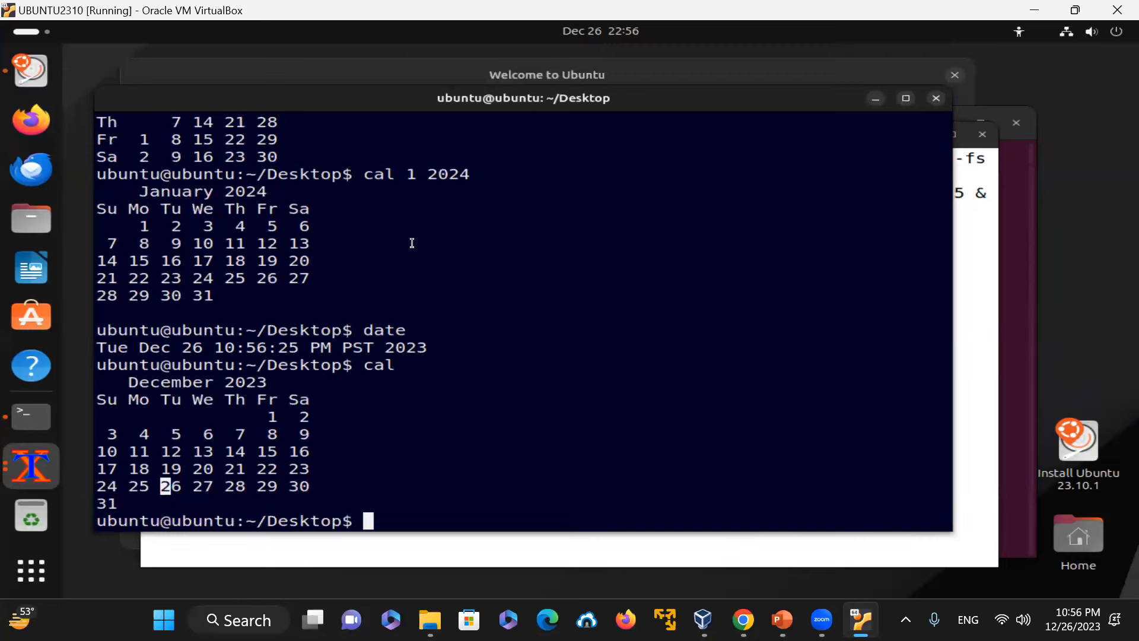
# Step: Exit the blue xterm and the remaining white xterm
pyautogui.write('exit')
pyautogui.press('Return')
pyautogui.write('exit')
pyautogui.press('Return')
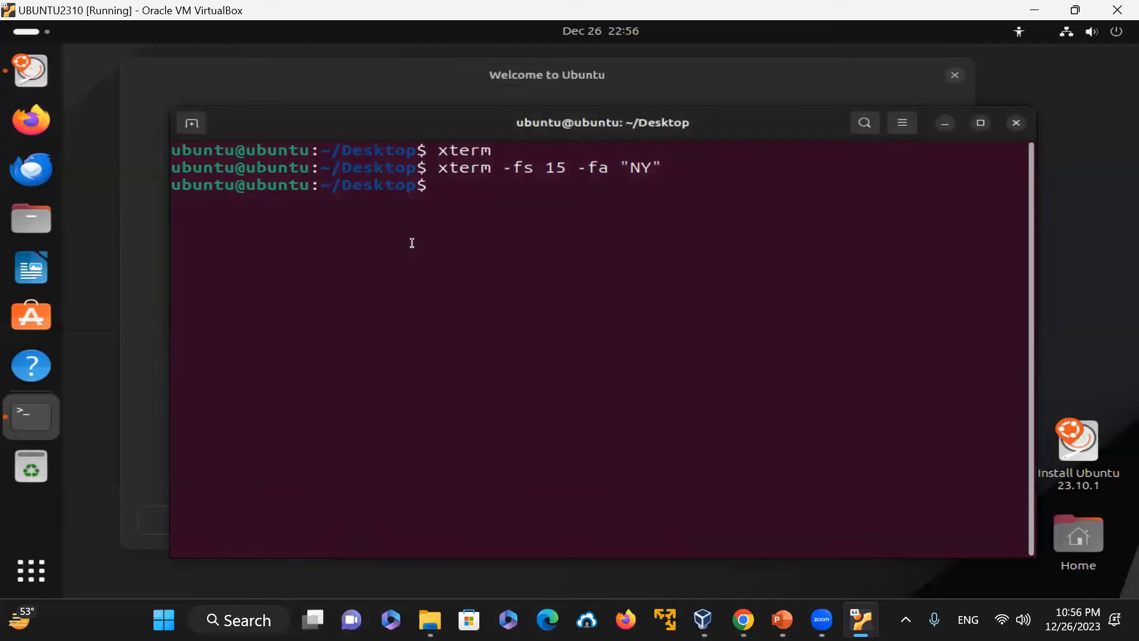
# Step: Move the original terminal window, clear it and exit the terminal
pyautogui.moveTo(351, 130); pyautogui.dragTo(402, 105)
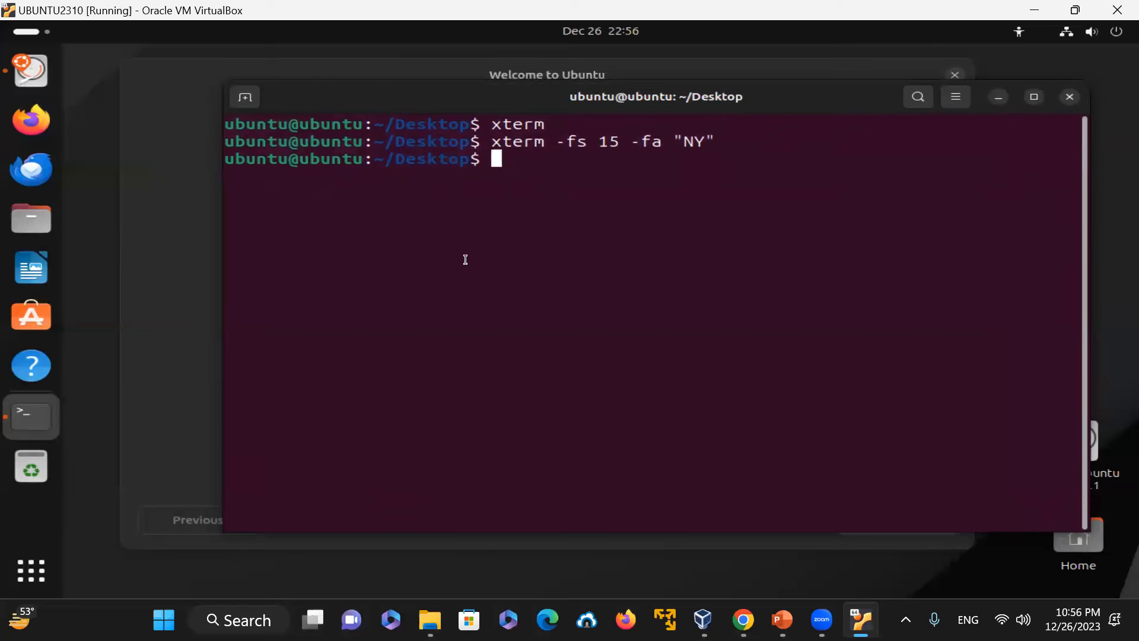
pyautogui.moveTo(356, 106)
pyautogui.mouseDown()
pyautogui.moveTo(368, 137)
pyautogui.moveTo(361, 127)
pyautogui.mouseUp()
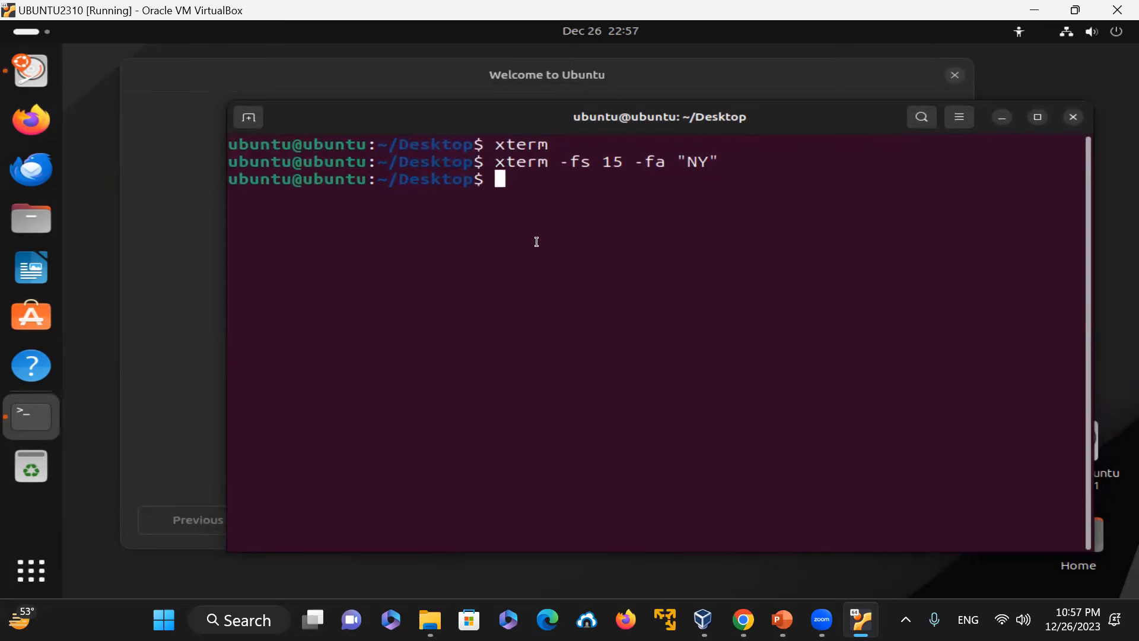
pyautogui.write('clear')
pyautogui.press('Return')
pyautogui.write('exit')
pyautogui.press('Return')
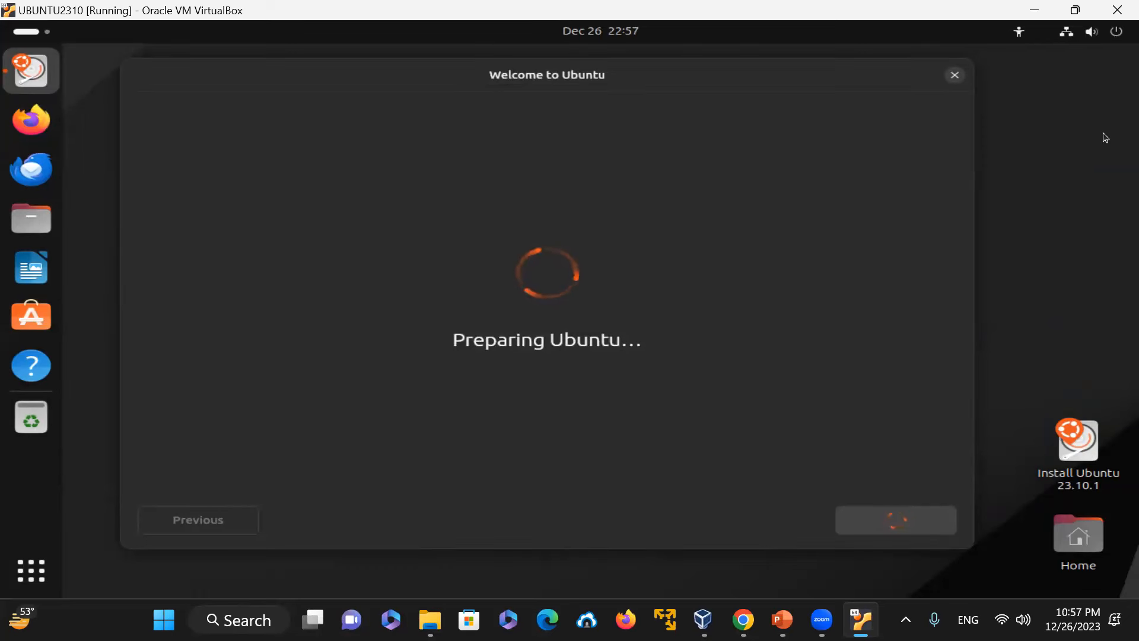
# Step: Move the Welcome to Ubuntu installer window and open a terminal from the desktop
pyautogui.moveTo(212, 73)
pyautogui.mouseDown()
pyautogui.moveTo(236, 94)
pyautogui.moveTo(197, 82)
pyautogui.mouseUp()
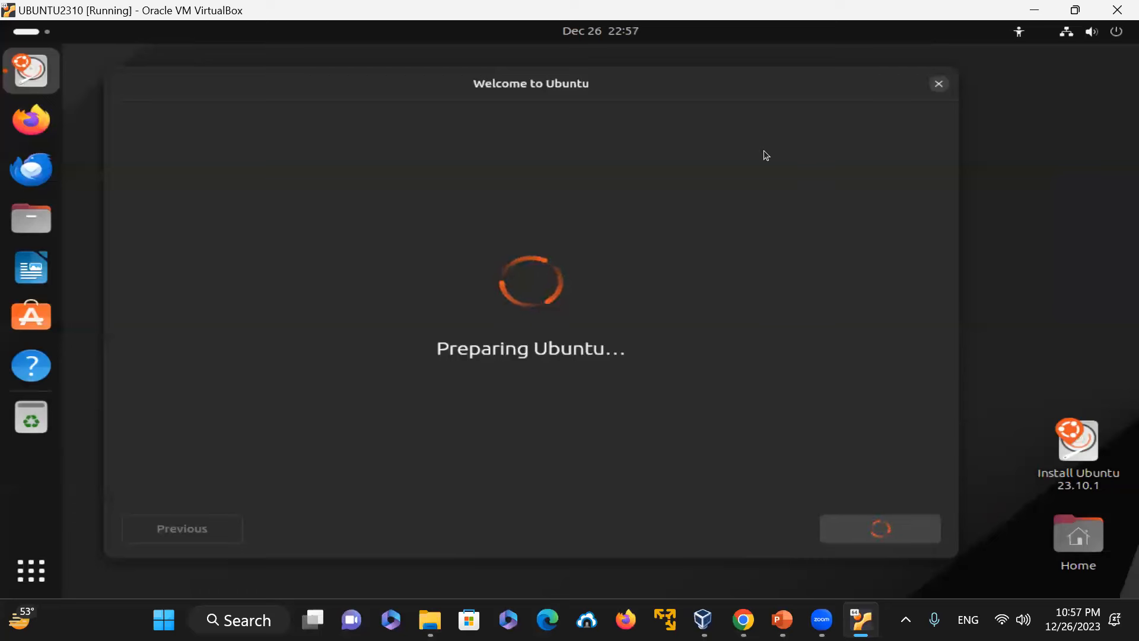
pyautogui.moveTo(170, 81); pyautogui.dragTo(221, 79)
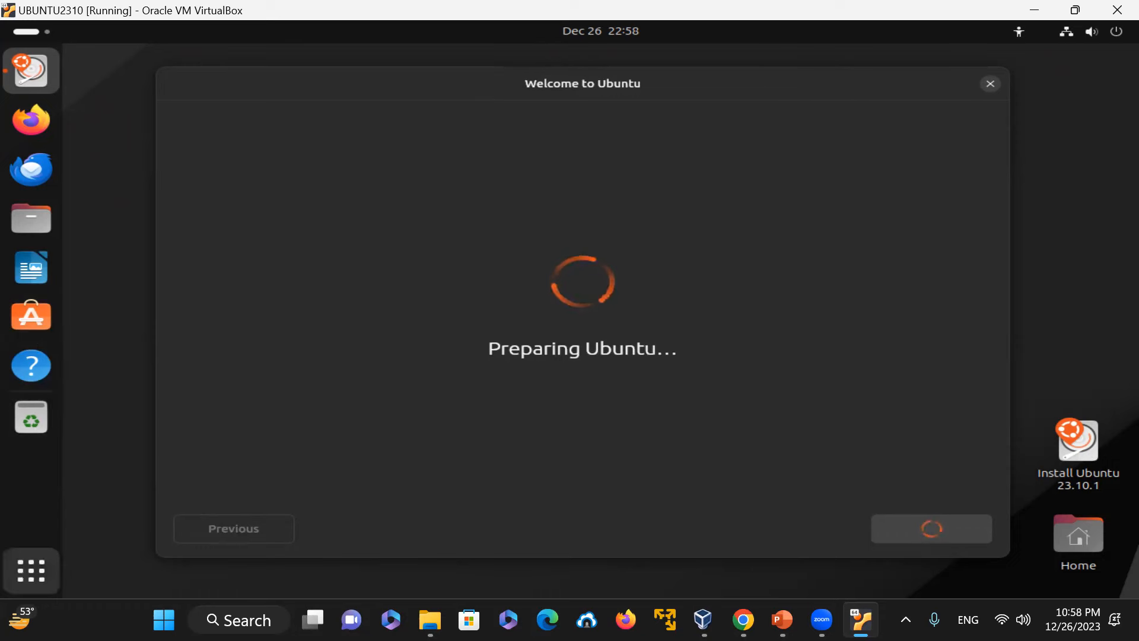
pyautogui.rightClick(114, 376)
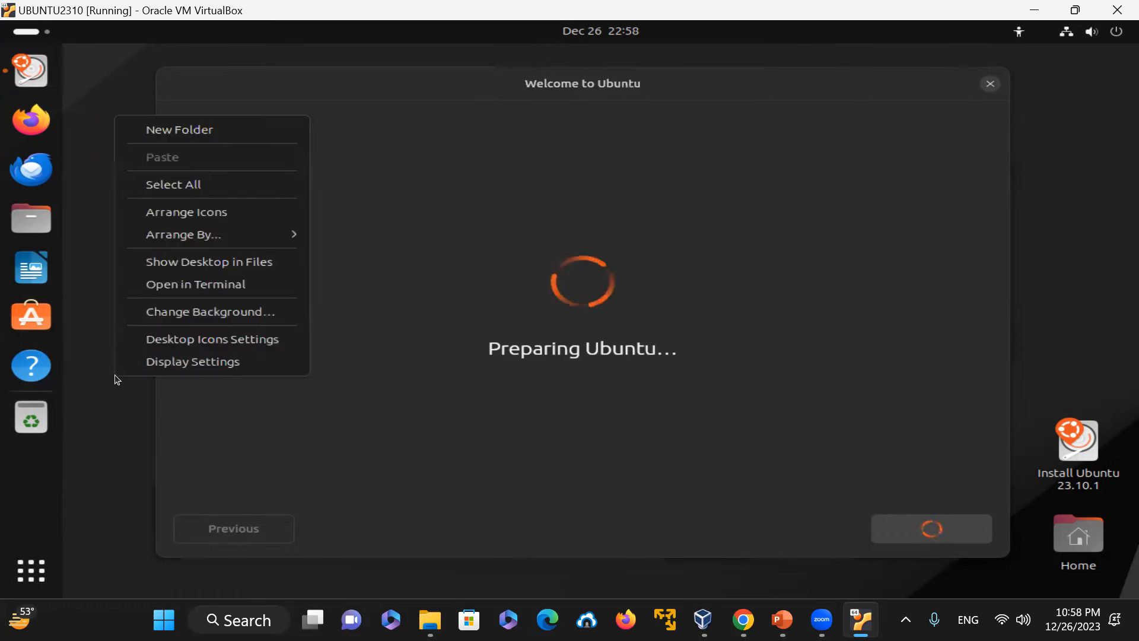
pyautogui.click(247, 282)
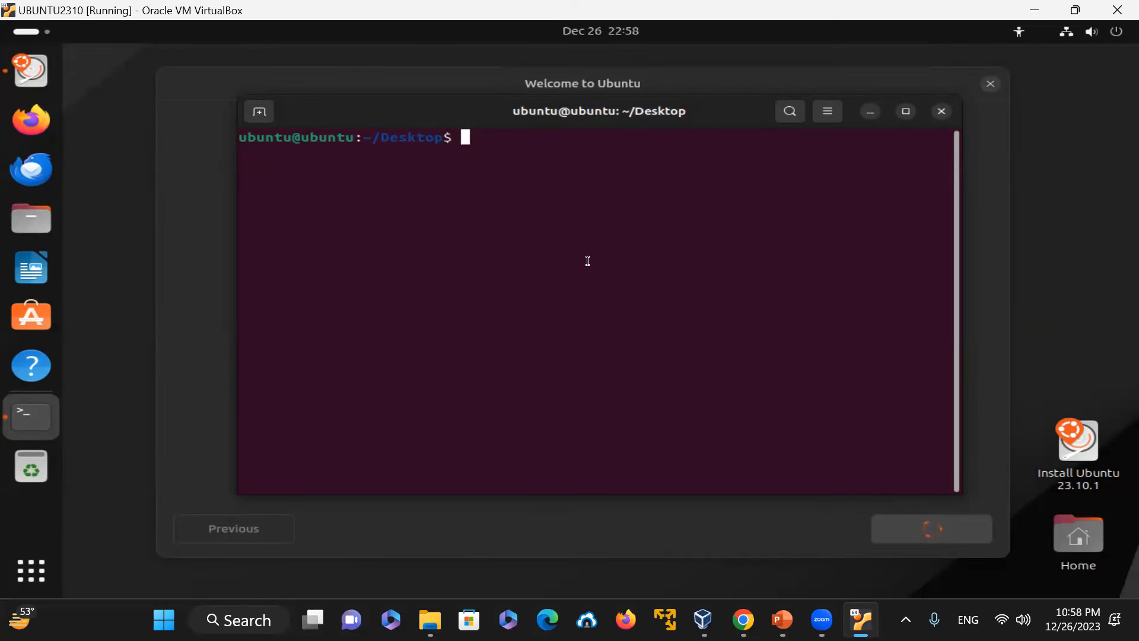
# Step: Switch to a root shell with sudo su - and check the current user with id -un and id
pyautogui.write('sudo su -')
pyautogui.press('Return')
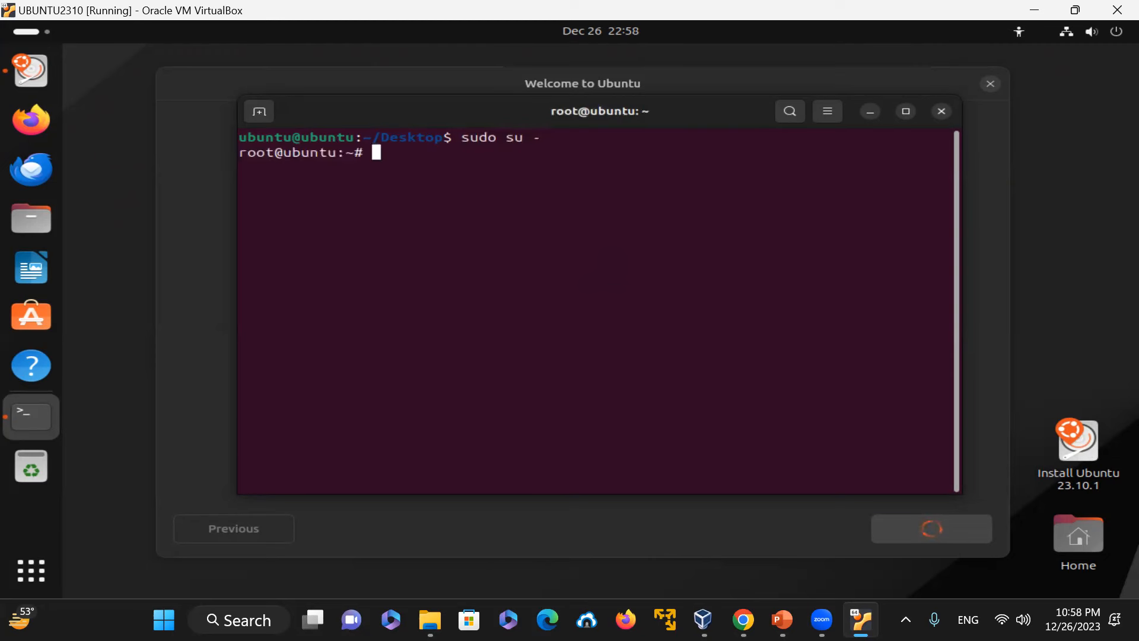
pyautogui.write('id -un')
pyautogui.press('Return')
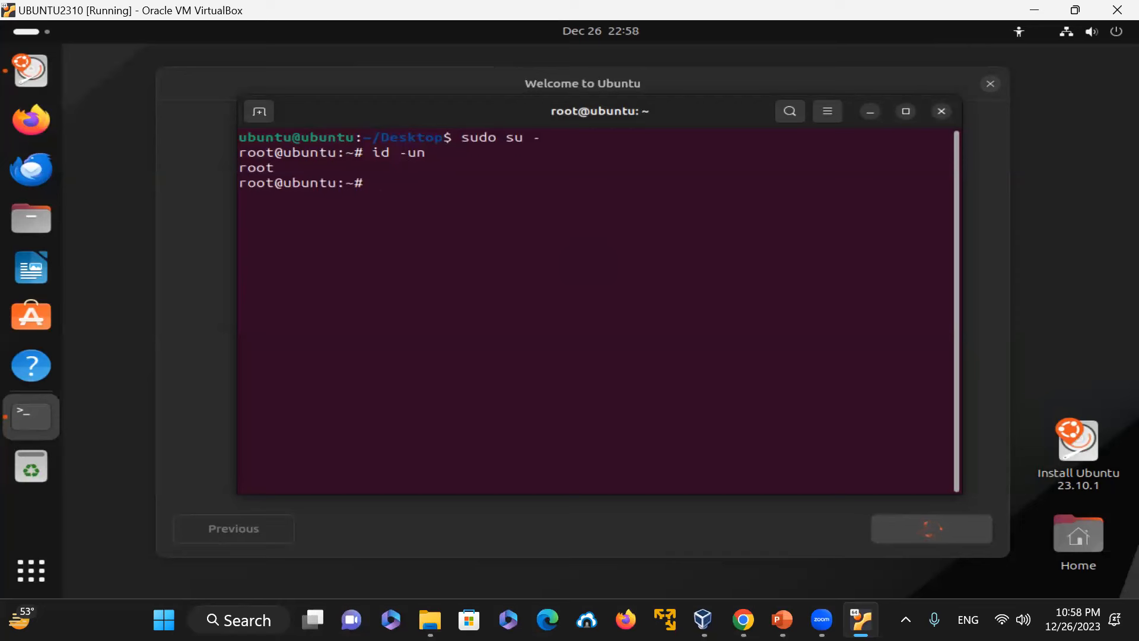
pyautogui.write('id')
pyautogui.press('Return')
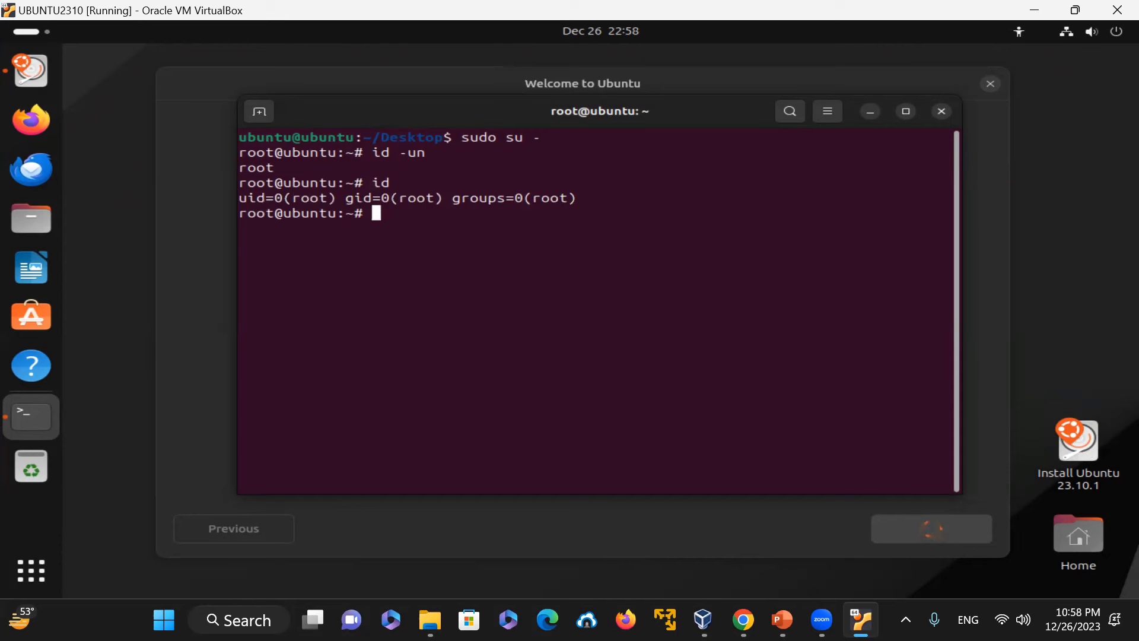
pyautogui.write('apt update &')
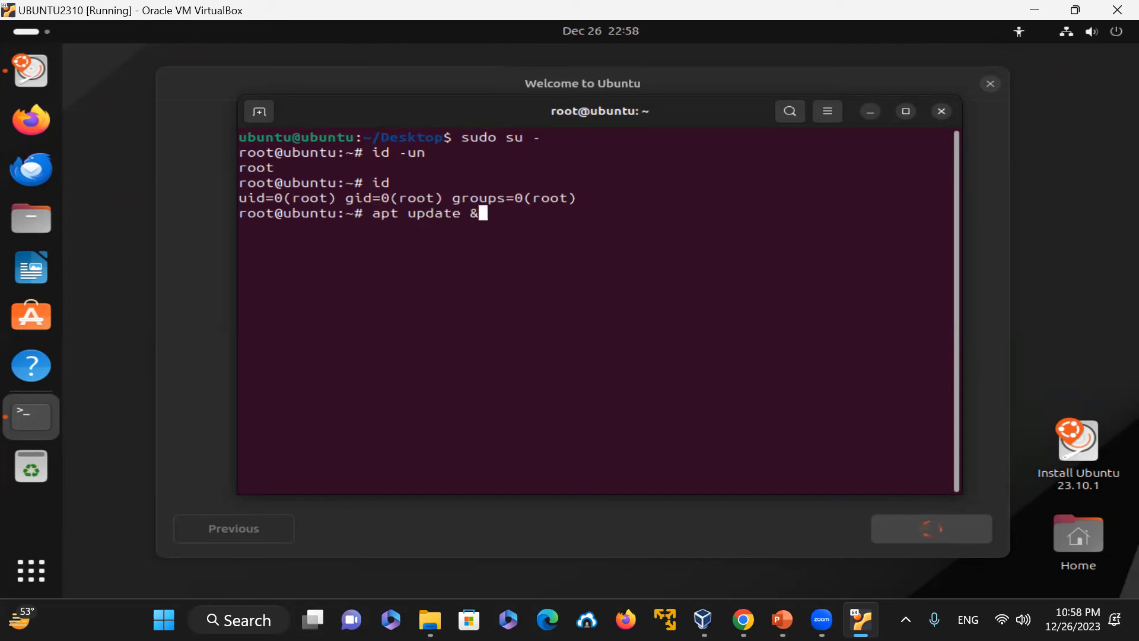
pyautogui.write('& apt upgrade')
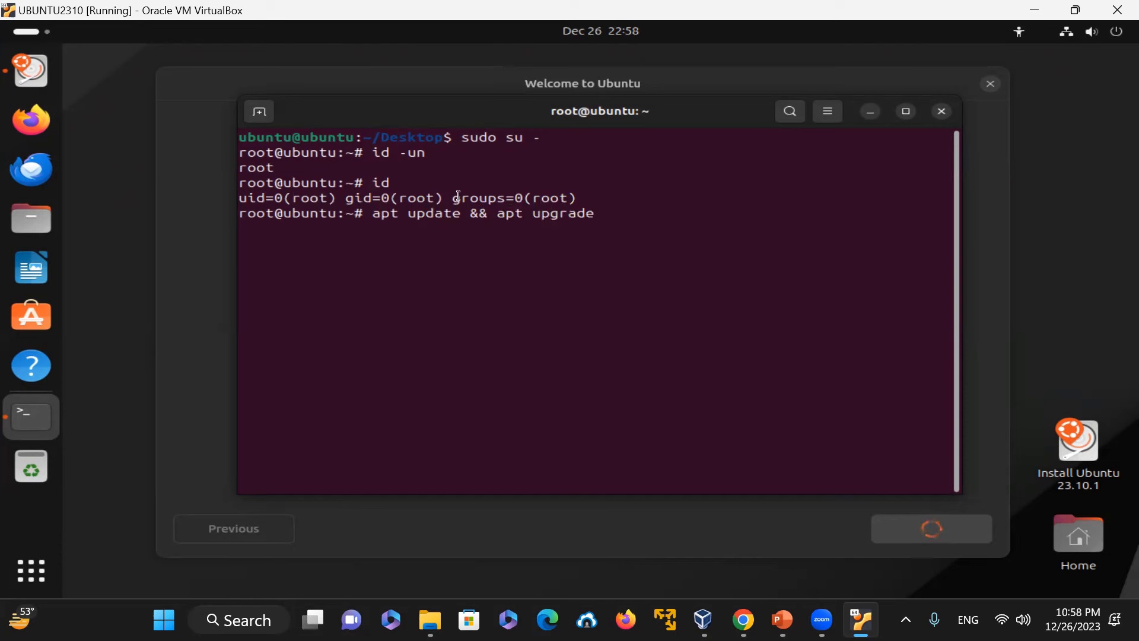
pyautogui.moveTo(406, 215); pyautogui.dragTo(485, 221)
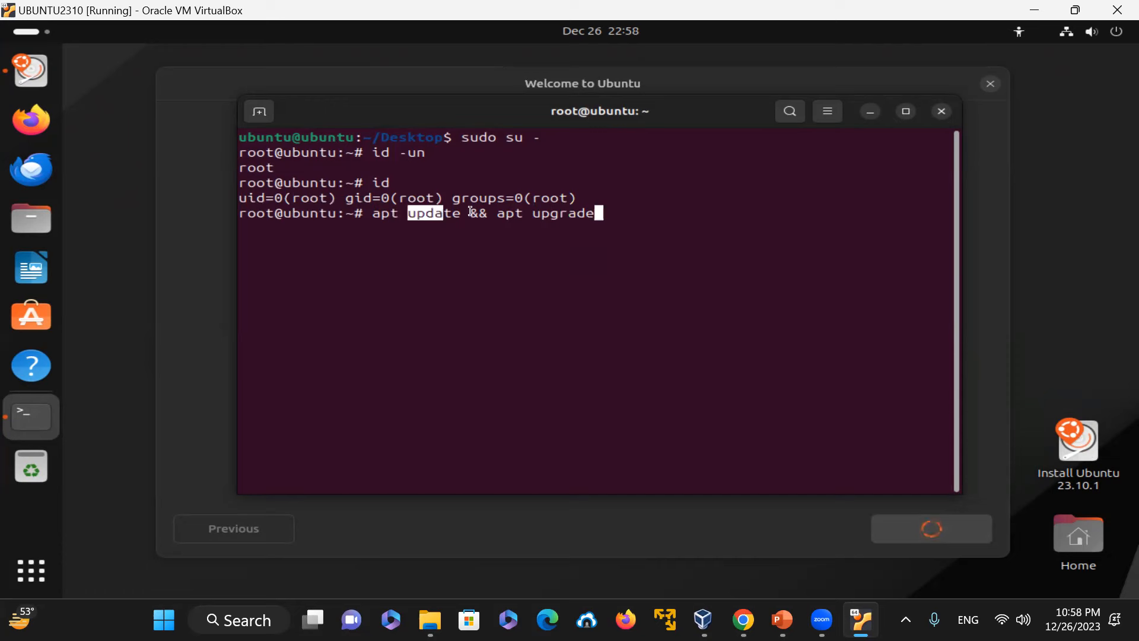
pyautogui.doubleClick(477, 213)
pyautogui.click(552, 215)
pyautogui.moveTo(534, 216); pyautogui.dragTo(616, 222)
pyautogui.moveTo(408, 213); pyautogui.dragTo(606, 212)
pyautogui.moveTo(397, 213); pyautogui.dragTo(490, 218)
pyautogui.press('BackSpace')
pyautogui.press('BackSpace')
pyautogui.press('BackSpace')
pyautogui.press('BackSpace')
pyautogui.press('BackSpace')
pyautogui.press('BackSpace')
pyautogui.press('BackSpace')
pyautogui.press('BackSpace')
pyautogui.press('BackSpace')
pyautogui.press('BackSpace')
pyautogui.press('BackSpace')
pyautogui.press('BackSpace')
pyautogui.press('BackSpace')
pyautogui.press('BackSpace')
pyautogui.press('BackSpace')
pyautogui.press('BackSpace')
pyautogui.press('BackSpace')
pyautogui.press('BackSpace')
pyautogui.press('BackSpace')
pyautogui.press('BackSpace')
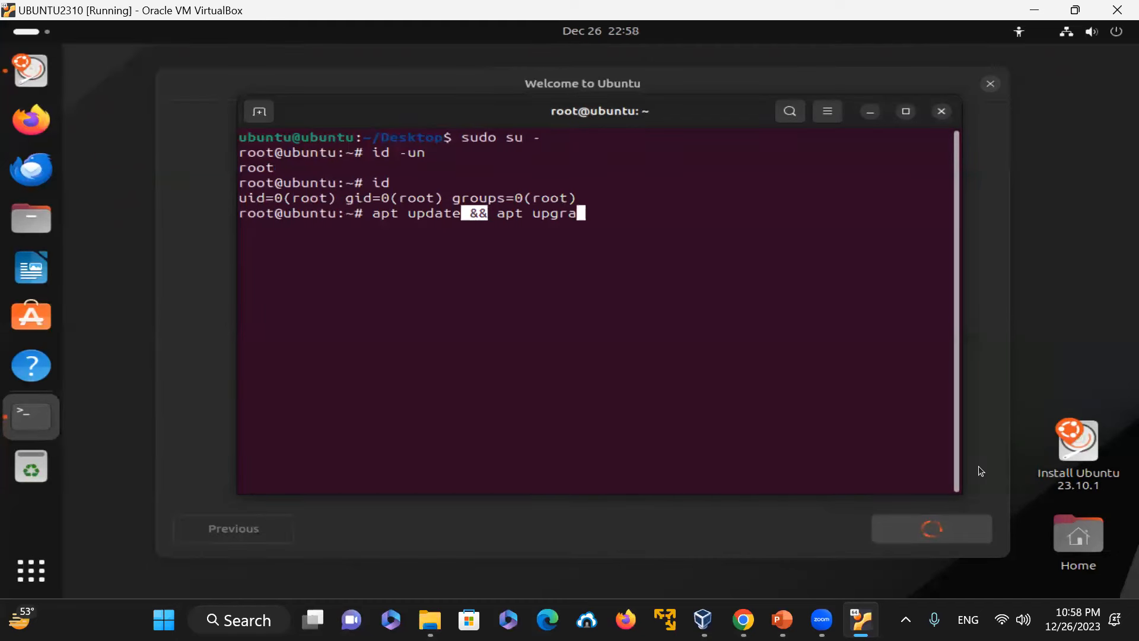
# Step: Clear the terminal and run pwd && hostname
pyautogui.write('clear')
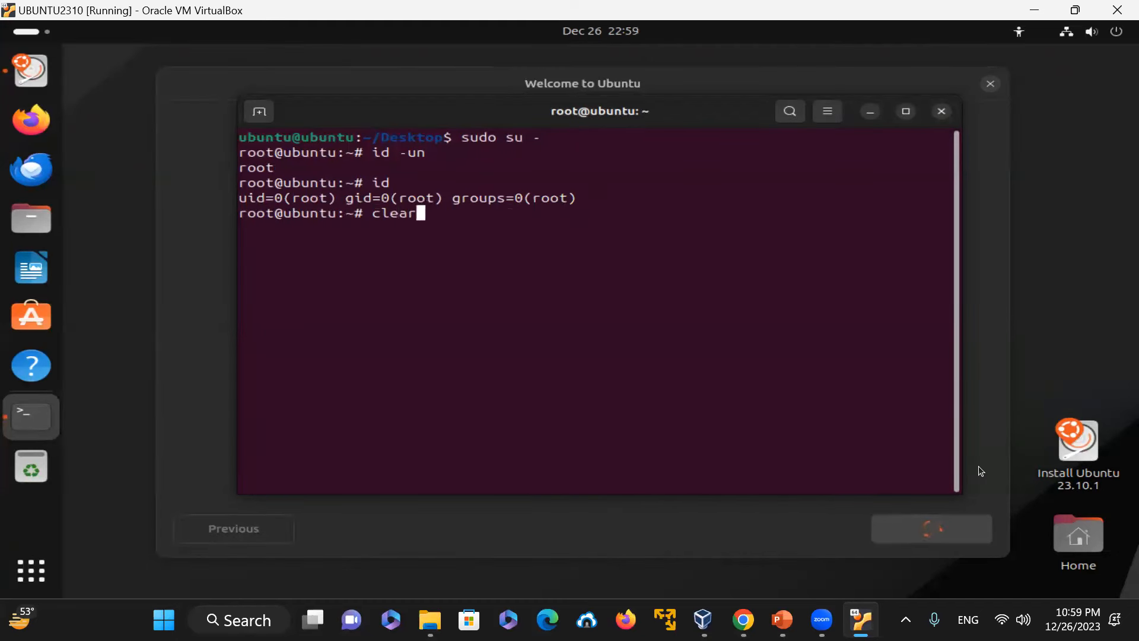
pyautogui.press('Return')
pyautogui.write('p')
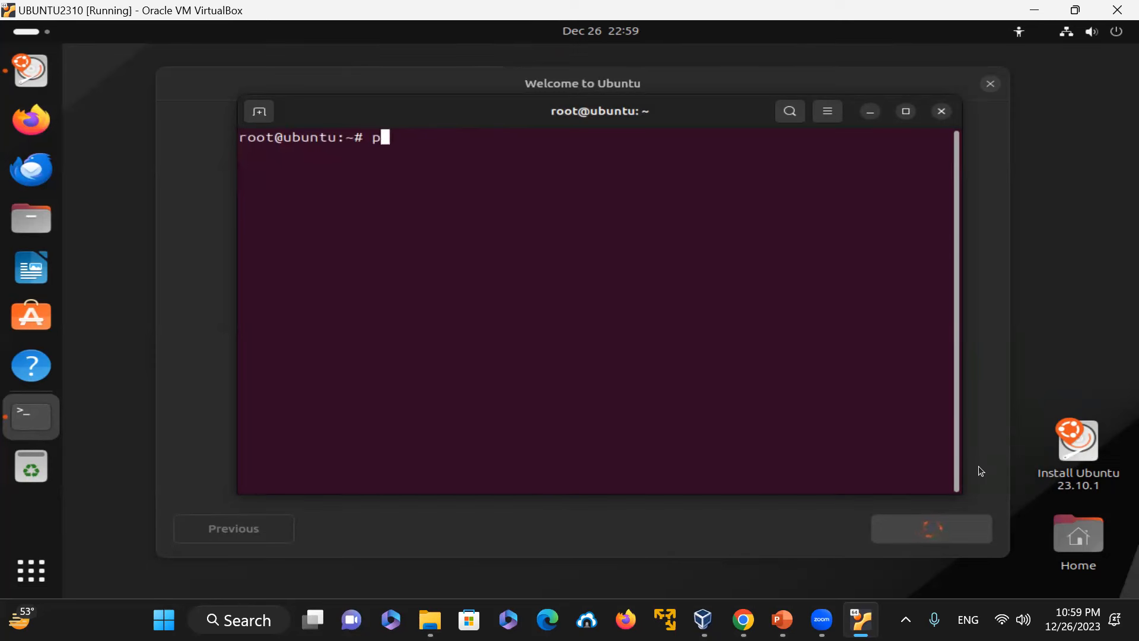
pyautogui.write('wd && hostname')
pyautogui.press('Return')
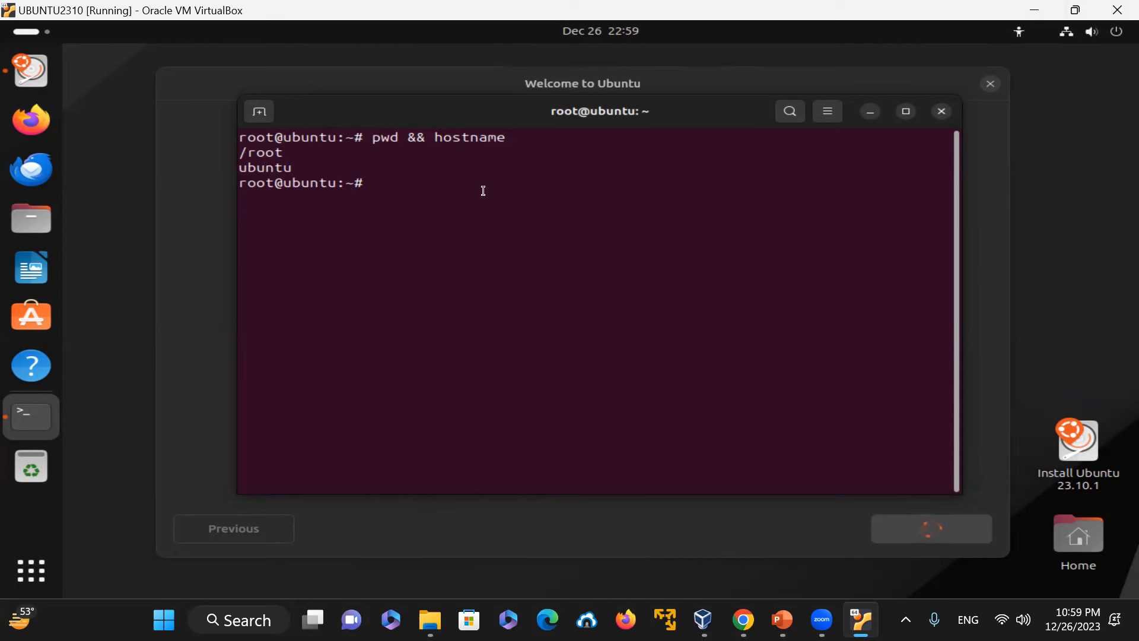
# Step: Rerun the previous command with && ls appended, then again with && cal appended
pyautogui.press('Up')
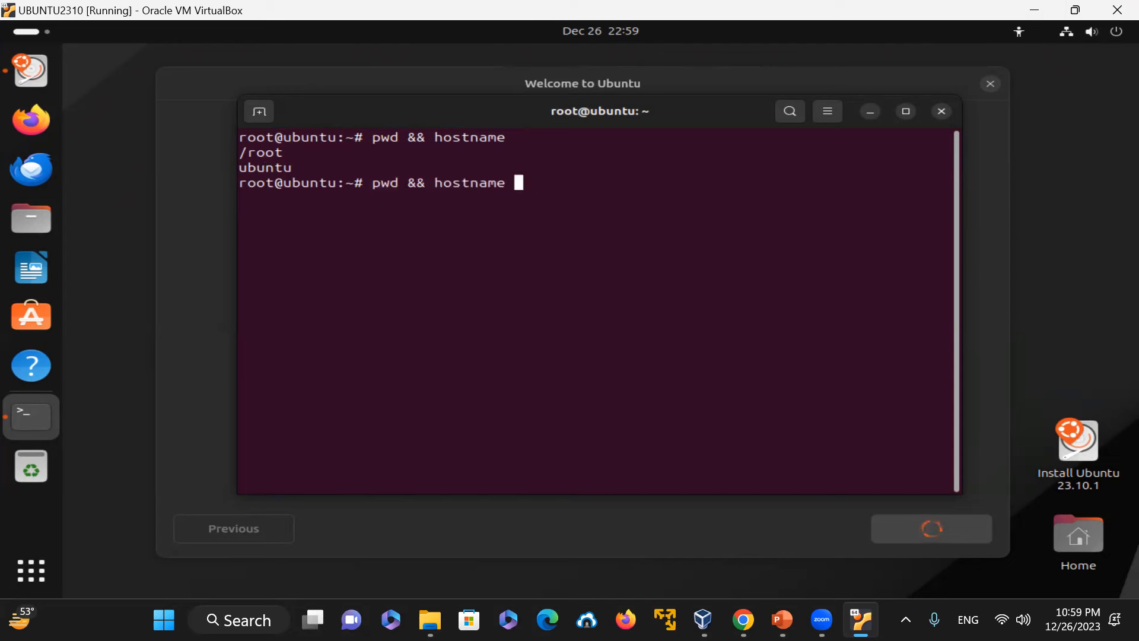
pyautogui.write('&&')
pyautogui.write('ls')
pyautogui.press('Return')
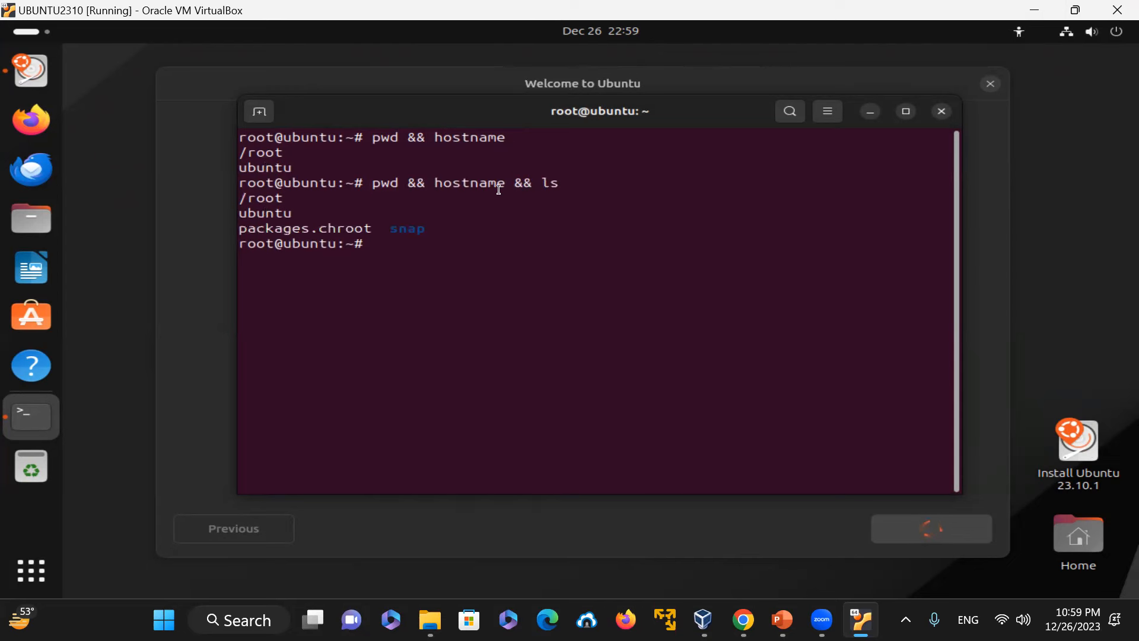
pyautogui.press('Up')
pyautogui.write('&& cal')
pyautogui.press('Return')
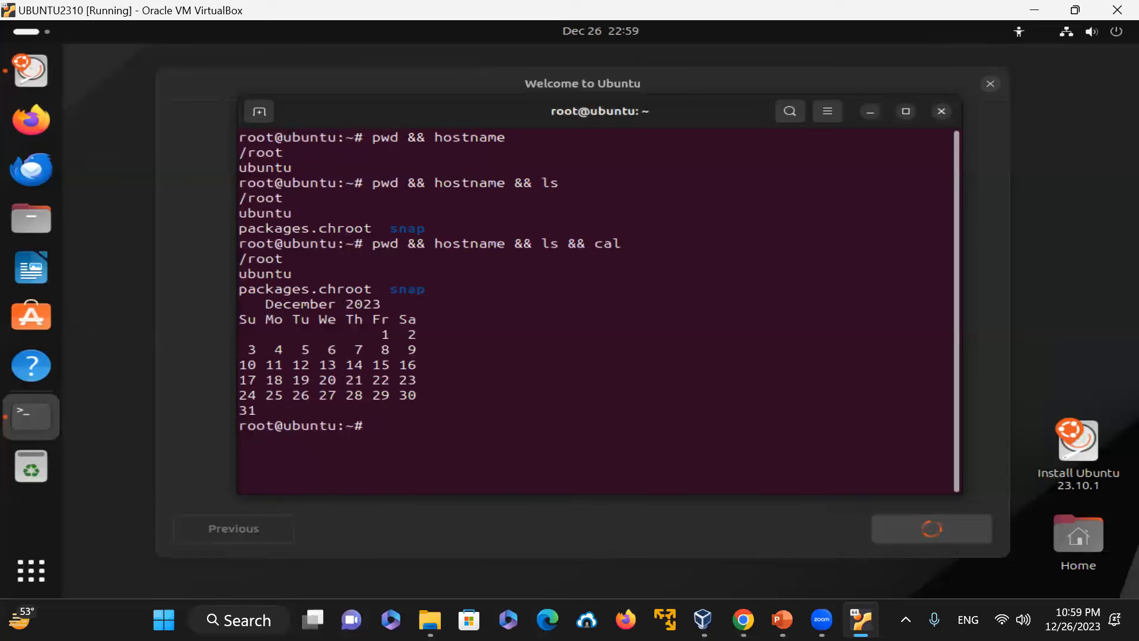
# Step: Recall the last command, replace every && with ; to get pwd ; hostname ; ls ; cal, and run it
pyautogui.press('Up')
pyautogui.press('Left')
pyautogui.press('Left')
pyautogui.press('Left')
pyautogui.press('Left')
pyautogui.press('Left')
pyautogui.press('Left')
pyautogui.press('Left')
pyautogui.press('Left')
pyautogui.press('Left')
pyautogui.press('Left')
pyautogui.press('Left')
pyautogui.press('Left')
pyautogui.press('Left')
pyautogui.press('Left')
pyautogui.press('Left')
pyautogui.press('Left')
pyautogui.press('Left')
pyautogui.press('Left')
pyautogui.press('Left')
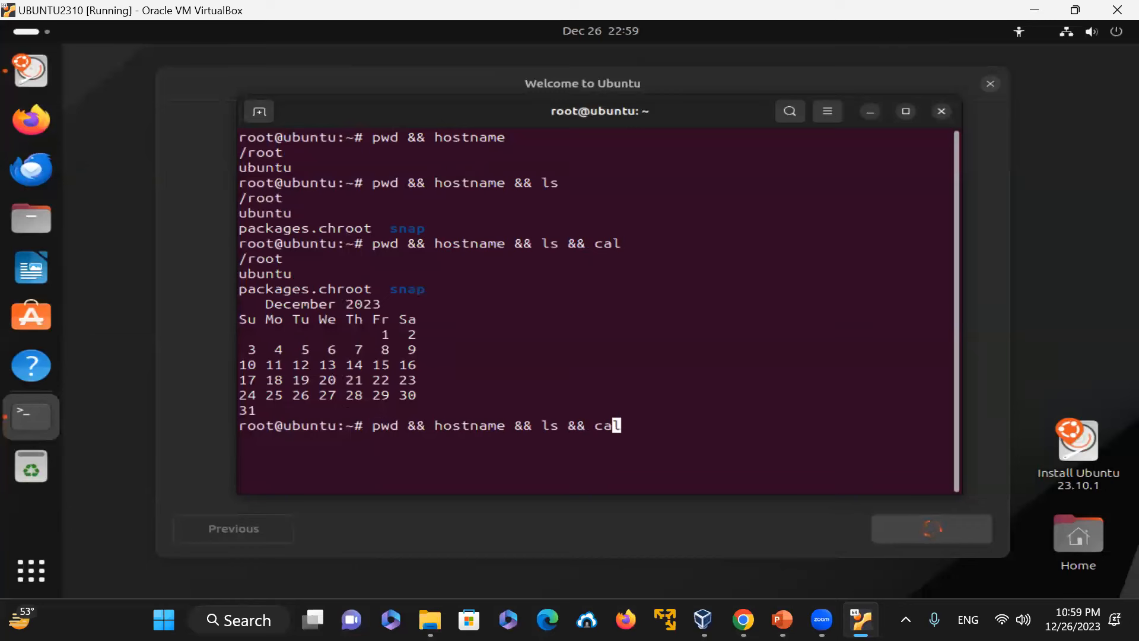
pyautogui.press('Left')
pyautogui.press('Left')
pyautogui.press('Left')
pyautogui.press('BackSpace')
pyautogui.press('BackSpace')
pyautogui.write(';')
pyautogui.press('Right')
pyautogui.press('Right')
pyautogui.press('Right')
pyautogui.press('Right')
pyautogui.press('Right')
pyautogui.press('Right')
pyautogui.press('Right')
pyautogui.press('Right')
pyautogui.press('Right')
pyautogui.press('Right')
pyautogui.press('Right')
pyautogui.press('Delete')
pyautogui.press('BackSpace')
pyautogui.write(';')
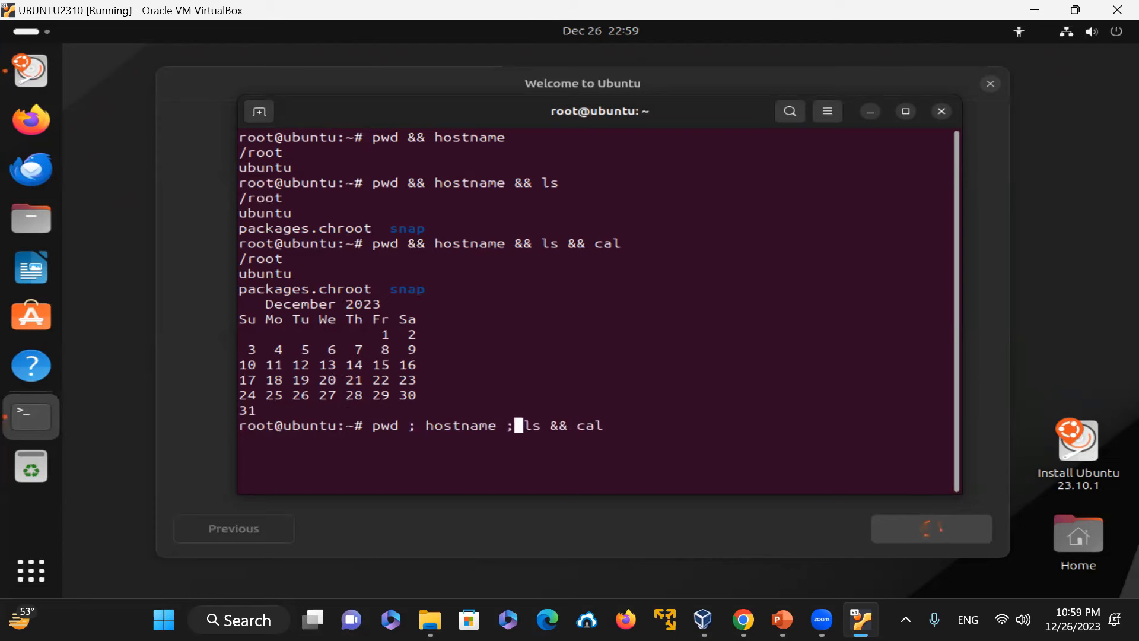
pyautogui.press('Right')
pyautogui.press('Right')
pyautogui.press('Right')
pyautogui.press('BackSpace')
pyautogui.press('BackSpace')
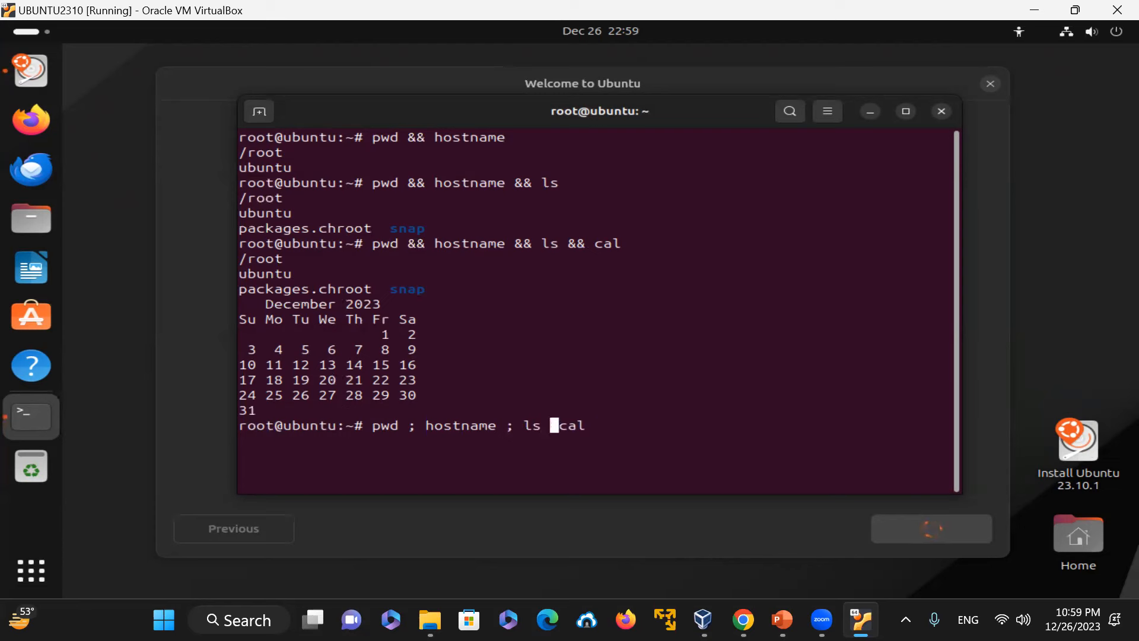
pyautogui.write(';')
pyautogui.press('Return')
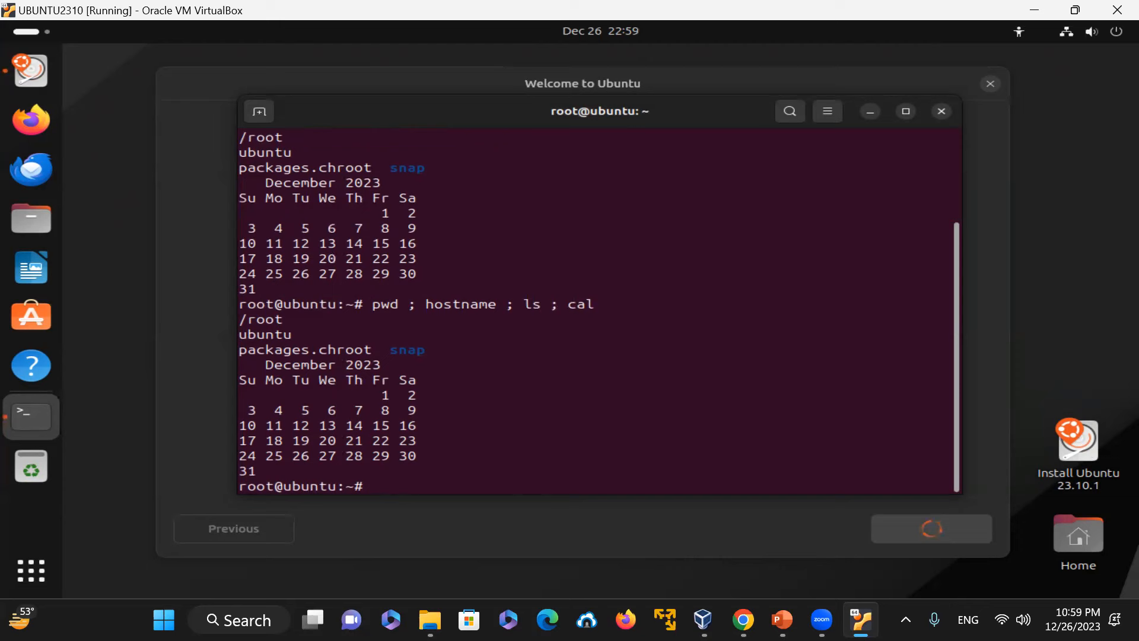
# Step: Recall the command, replace cal with the invalid command lkajjs followed by ; pwd, and run it
pyautogui.press('Up')
pyautogui.press('Left')
pyautogui.press('Left')
pyautogui.press('Left')
pyautogui.press('Left')
pyautogui.press('Left')
pyautogui.press('BackSpace')
pyautogui.press('Right')
pyautogui.press('Right')
pyautogui.press('Right')
pyautogui.press('Right')
pyautogui.press('Right')
pyautogui.press('BackSpace')
pyautogui.press('BackSpace')
pyautogui.press('BackSpace')
pyautogui.press('BackSpace')
pyautogui.write('lkajjs; pwd')
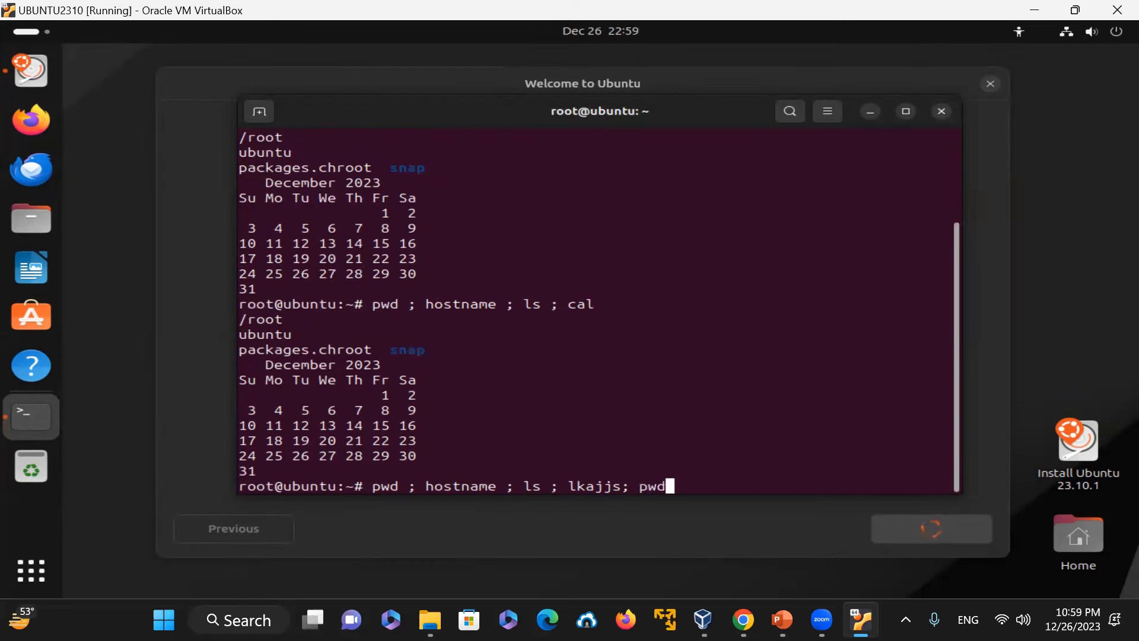
pyautogui.press('Return')
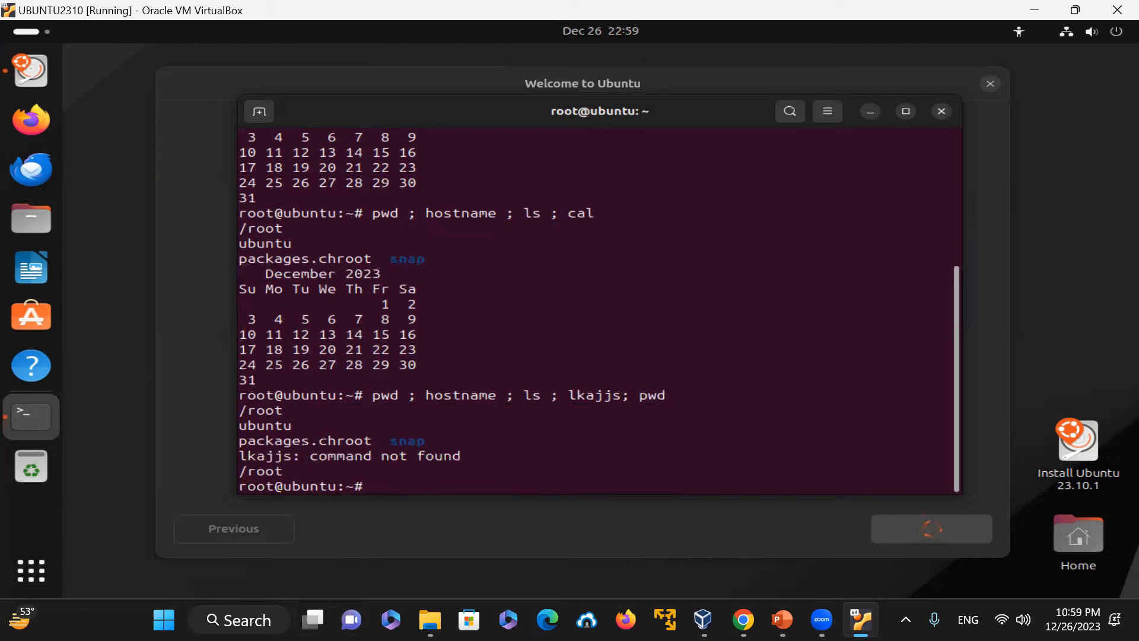
# Step: Highlight the invalid command and its error message in the terminal output
pyautogui.moveTo(559, 395); pyautogui.dragTo(621, 395)
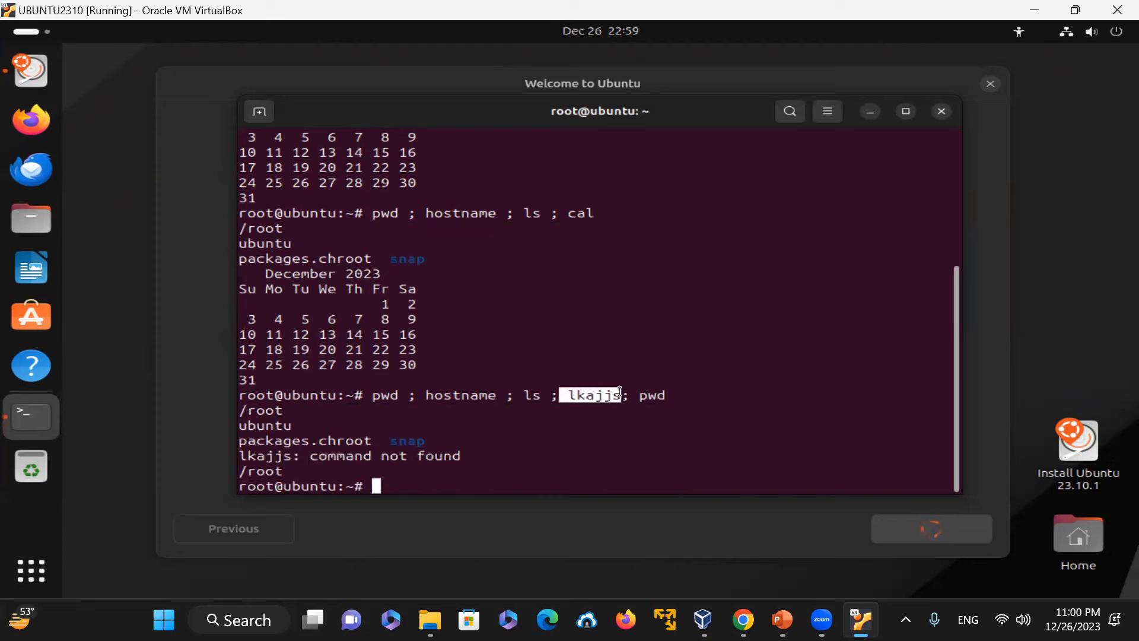
pyautogui.tripleClick(477, 456)
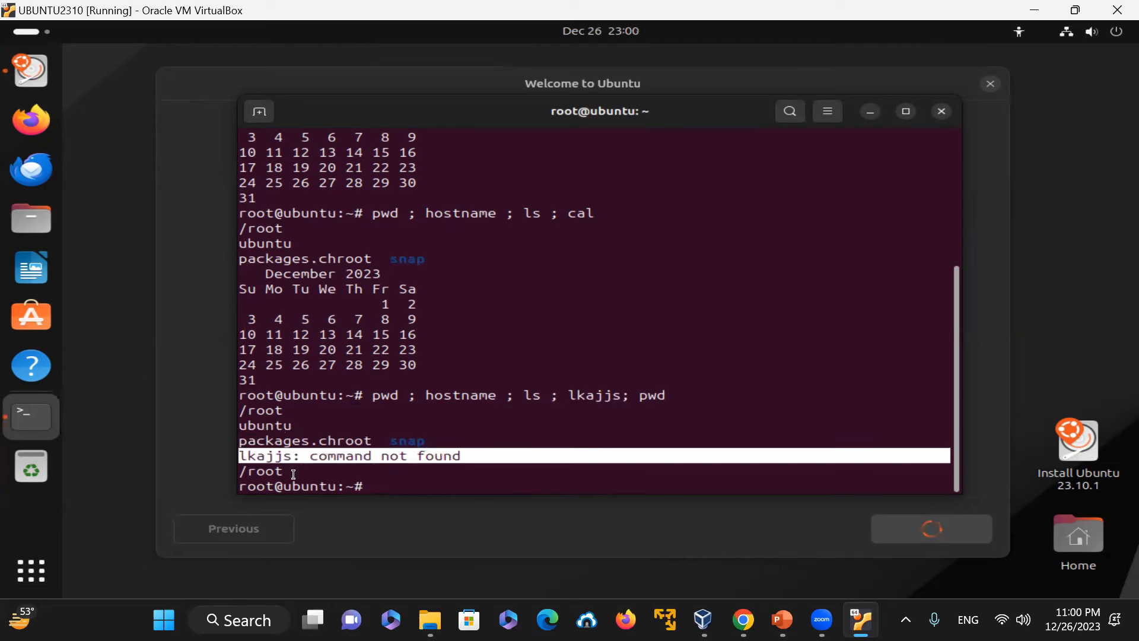
pyautogui.tripleClick(696, 393)
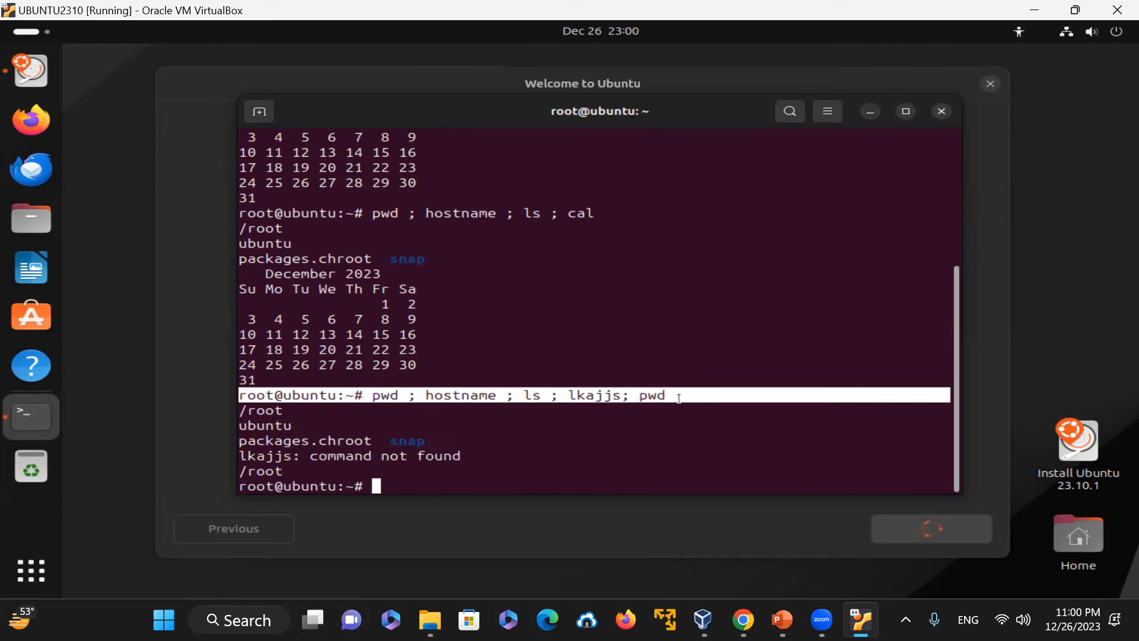
pyautogui.click(648, 411)
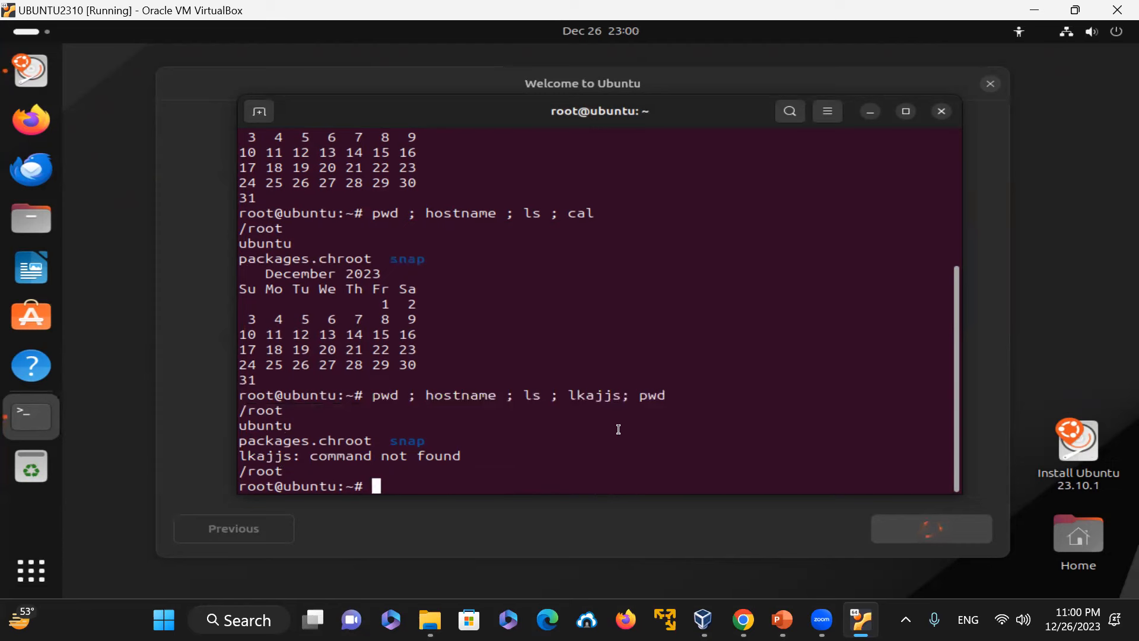
# Step: Recall the command, change the separator after ls to &&, and run pwd ; hostname ; ls && lkajjs; pwd
pyautogui.press('Up')
pyautogui.press('Left')
pyautogui.press('Left')
pyautogui.press('Left')
pyautogui.press('Left')
pyautogui.press('Left')
pyautogui.press('Left')
pyautogui.press('Left')
pyautogui.press('Left')
pyautogui.press('Left')
pyautogui.press('Left')
pyautogui.press('Left')
pyautogui.press('Left')
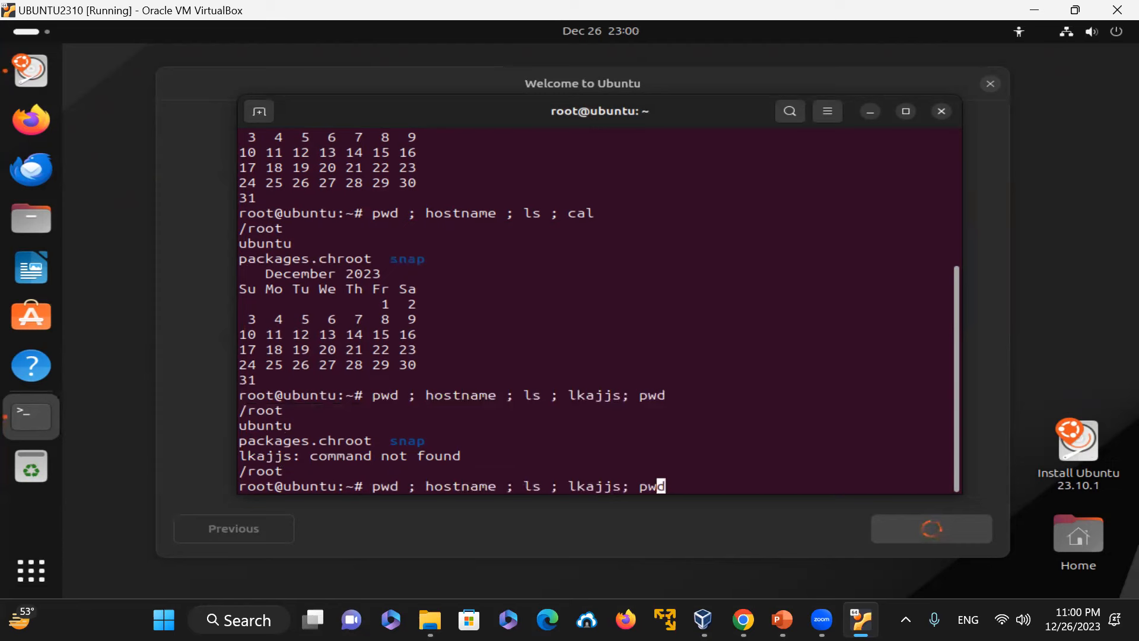
pyautogui.press('BackSpace')
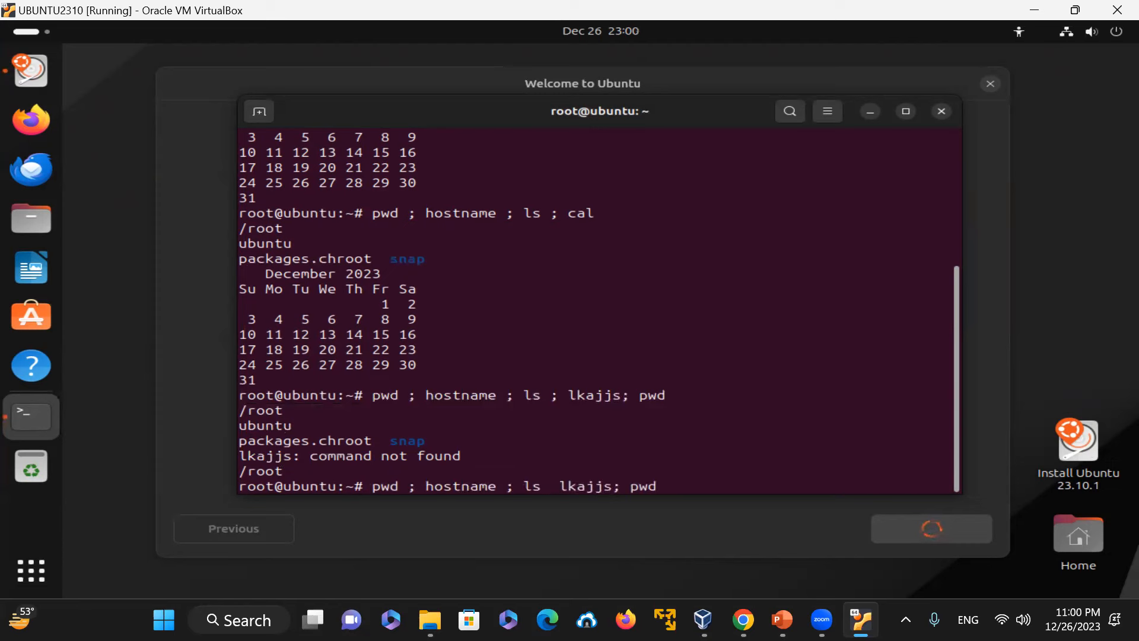
pyautogui.write('&&')
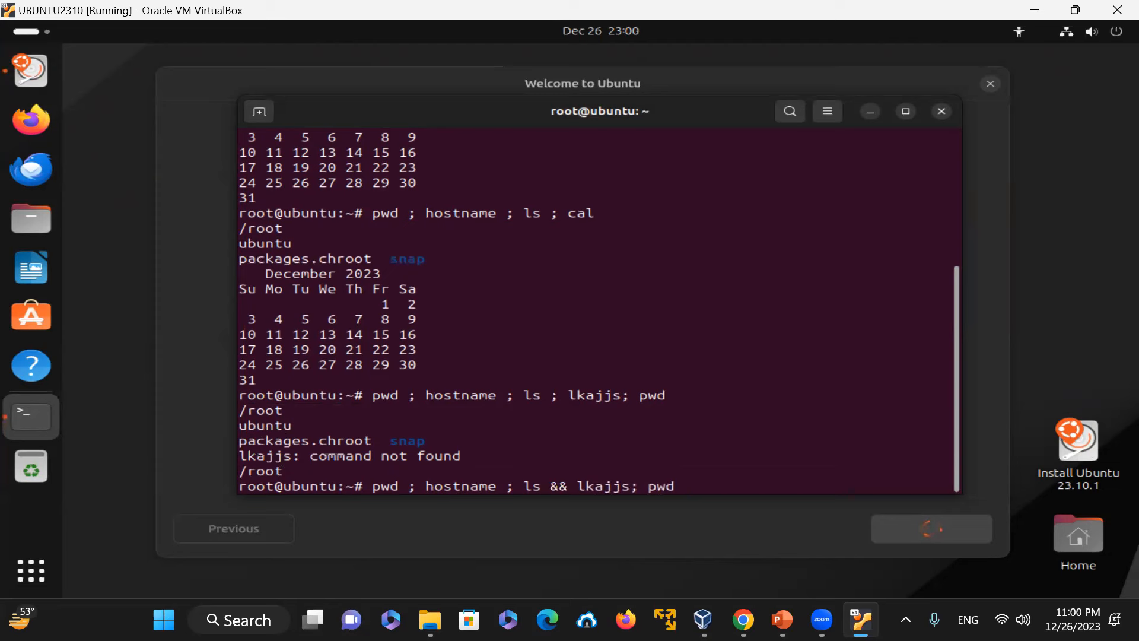
pyautogui.press('Right')
pyautogui.press('Right')
pyautogui.press('Right')
pyautogui.press('Return')
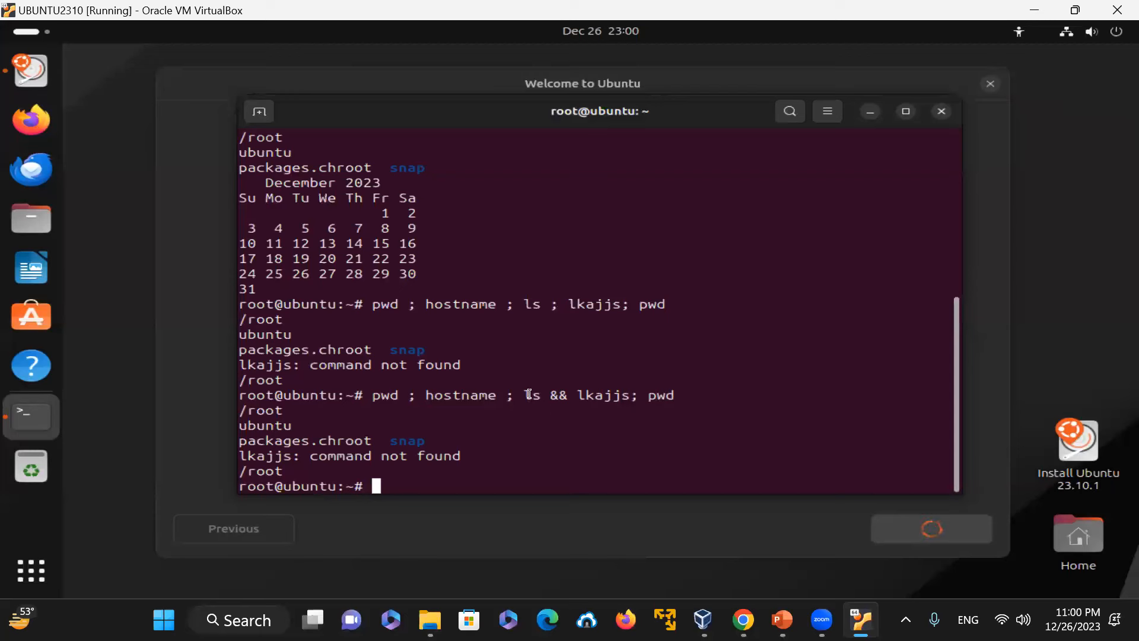
# Step: Recall the last command, change every separator to && to get pwd && hostname && ls && lkajjs && pwd, and run it
pyautogui.press('Up')
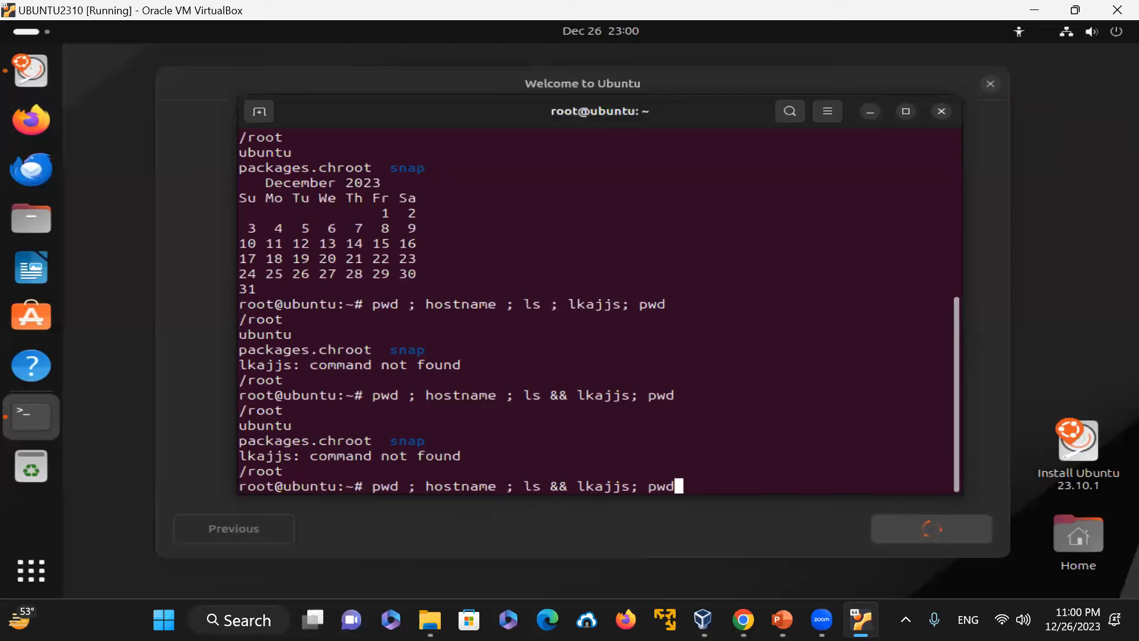
pyautogui.press('Left')
pyautogui.press('Left')
pyautogui.press('Left')
pyautogui.press('Left')
pyautogui.press('Left')
pyautogui.press('Left')
pyautogui.press('Left')
pyautogui.press('Left')
pyautogui.press('Left')
pyautogui.press('Left')
pyautogui.press('Left')
pyautogui.press('Left')
pyautogui.press('BackSpace')
pyautogui.press('BackSpace')
pyautogui.write('&&')
pyautogui.press('Left')
pyautogui.press('Left')
pyautogui.press('Left')
pyautogui.press('Left')
pyautogui.press('Left')
pyautogui.press('Left')
pyautogui.press('Left')
pyautogui.press('Left')
pyautogui.press('Left')
pyautogui.press('Left')
pyautogui.press('Left')
pyautogui.press('Left')
pyautogui.press('Left')
pyautogui.press('Left')
pyautogui.press('Left')
pyautogui.press('Left')
pyautogui.press('Left')
pyautogui.press('BackSpace')
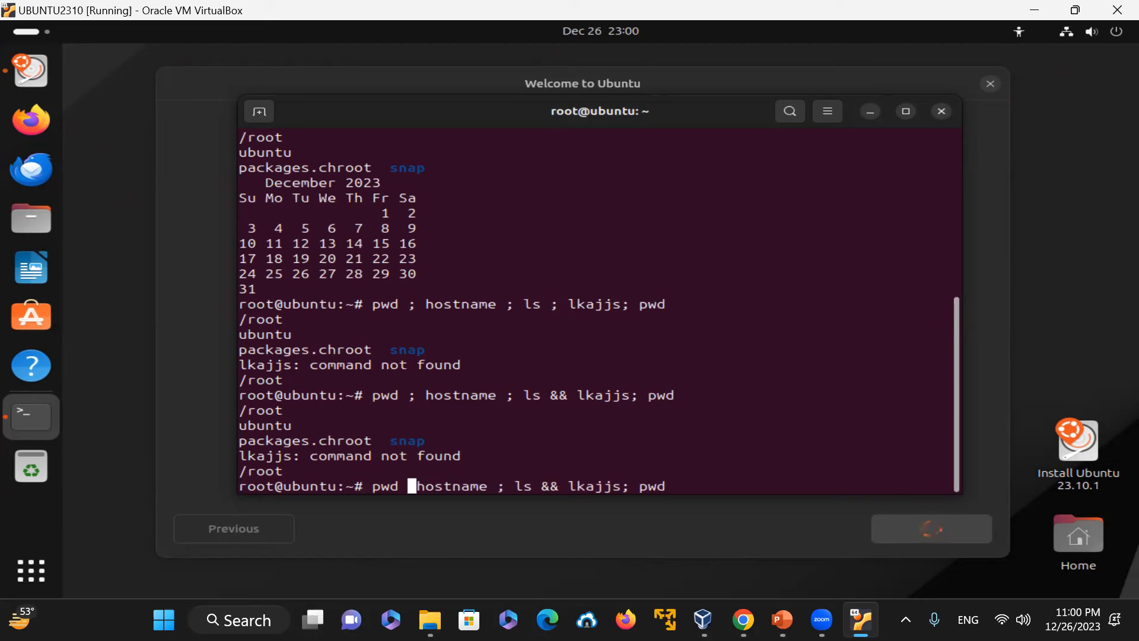
pyautogui.write('&&')
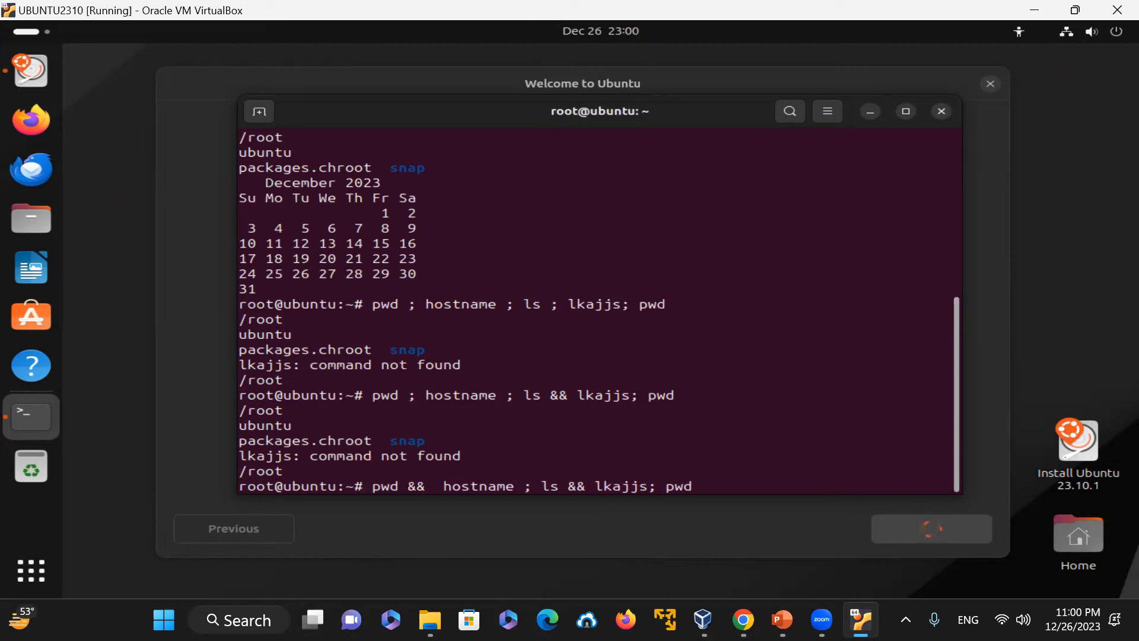
pyautogui.press('BackSpace')
pyautogui.press('Right')
pyautogui.press('Right')
pyautogui.press('Right')
pyautogui.press('Right')
pyautogui.press('Right')
pyautogui.press('Right')
pyautogui.press('Right')
pyautogui.press('Right')
pyautogui.press('Right')
pyautogui.press('Right')
pyautogui.press('Right')
pyautogui.press('Right')
pyautogui.press('Right')
pyautogui.press('Left')
pyautogui.press('Left')
pyautogui.press('BackSpace')
pyautogui.write('&&')
pyautogui.press('Right')
pyautogui.press('Right')
pyautogui.press('Right')
pyautogui.press('Right')
pyautogui.press('Right')
pyautogui.press('Right')
pyautogui.press('Right')
pyautogui.press('Right')
pyautogui.press('Right')
pyautogui.press('Right')
pyautogui.press('Right')
pyautogui.press('Left')
pyautogui.press('Left')
pyautogui.press('Left')
pyautogui.press('Left')
pyautogui.press('Left')
pyautogui.press('Left')
pyautogui.press('Left')
pyautogui.press('Right')
pyautogui.press('Right')
pyautogui.press('Right')
pyautogui.press('Right')
pyautogui.press('Right')
pyautogui.press('Right')
pyautogui.press('Right')
pyautogui.press('Right')
pyautogui.press('BackSpace')
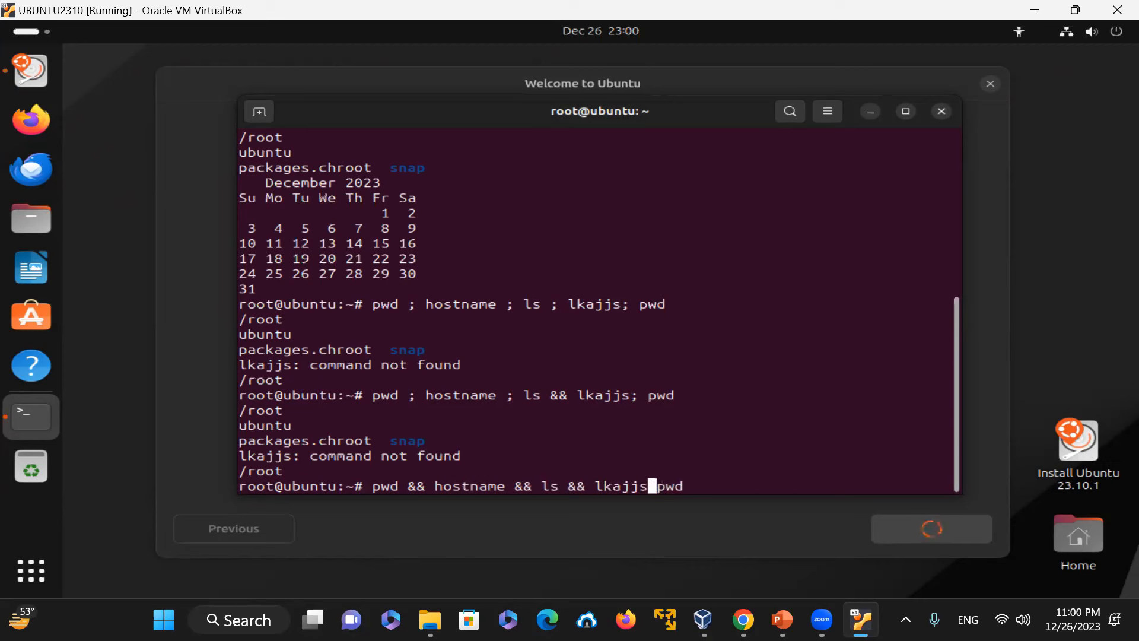
pyautogui.write('&&')
pyautogui.press('Return')
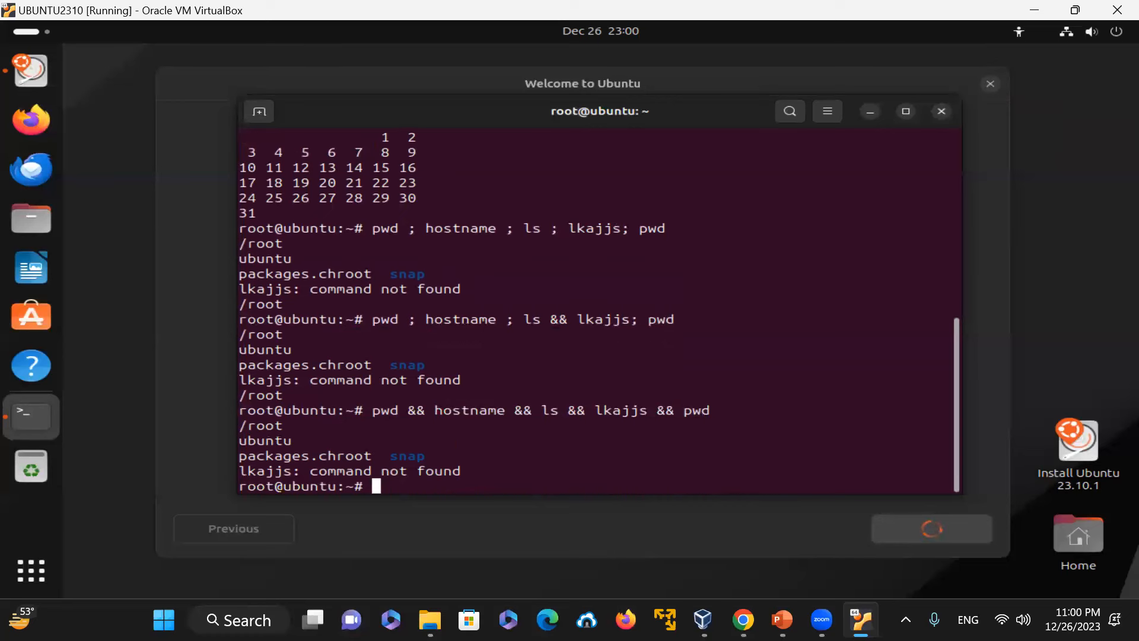
# Step: Highlight the final pwd of the chained command in the terminal output
pyautogui.moveTo(475, 472); pyautogui.dragTo(95, 456)
pyautogui.moveTo(684, 409); pyautogui.dragTo(746, 413)
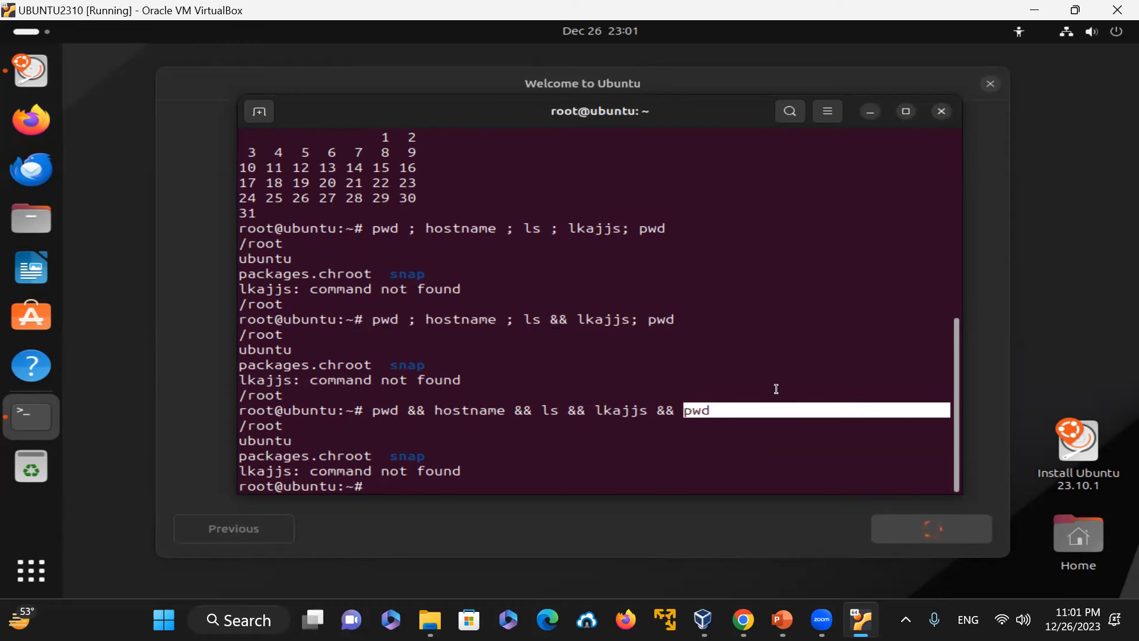
pyautogui.click(803, 319)
# Step: Recall the command, replace the last && with || to get pwd && hostname && ls && lkajjs || pwd, and run it
pyautogui.press('Up')
pyautogui.press('Left')
pyautogui.press('Left')
pyautogui.press('Left')
pyautogui.press('Left')
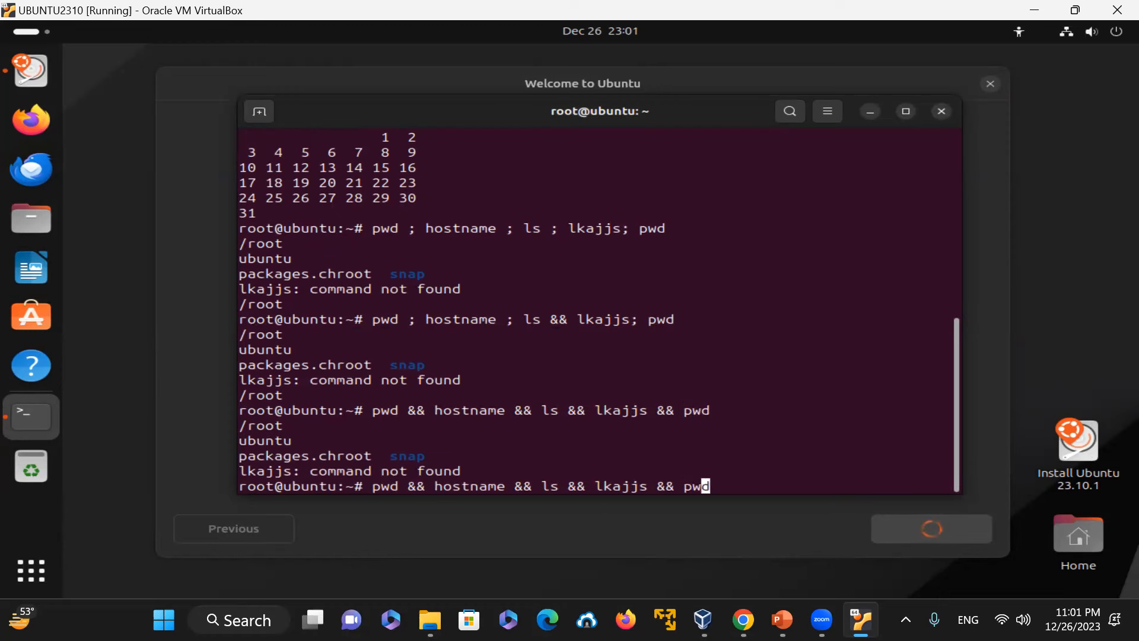
pyautogui.press('BackSpace')
pyautogui.press('BackSpace')
pyautogui.write('||')
pyautogui.press('Return')
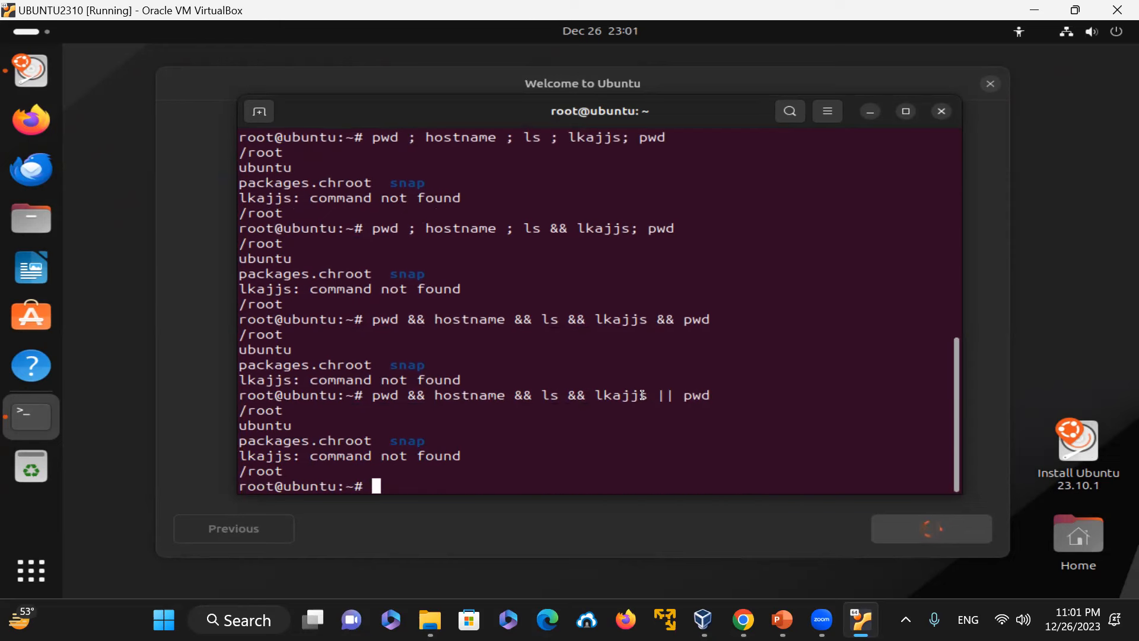
# Step: Highlight lkajjs and the || pwd part of the command in the terminal output
pyautogui.doubleClick(617, 393)
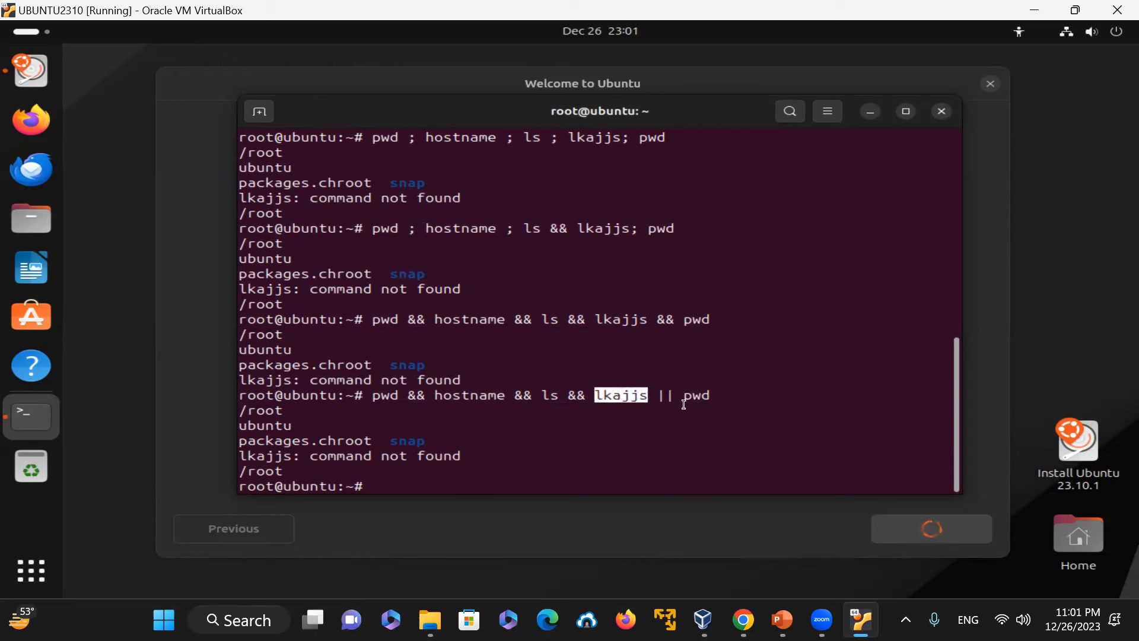
pyautogui.moveTo(657, 395); pyautogui.dragTo(735, 392)
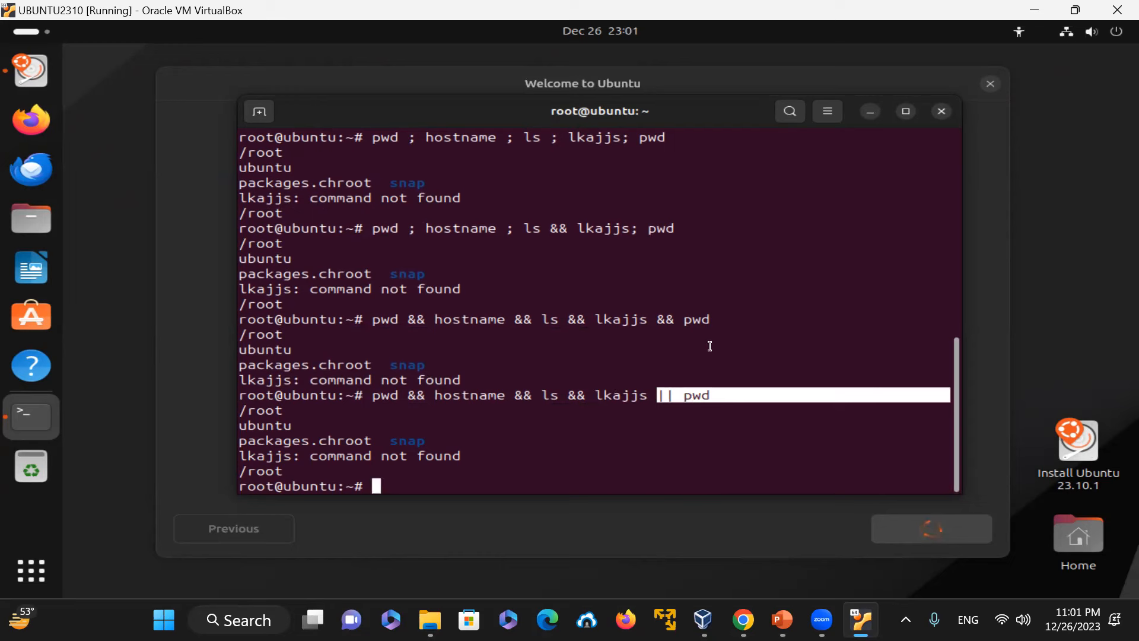
pyautogui.click(716, 393)
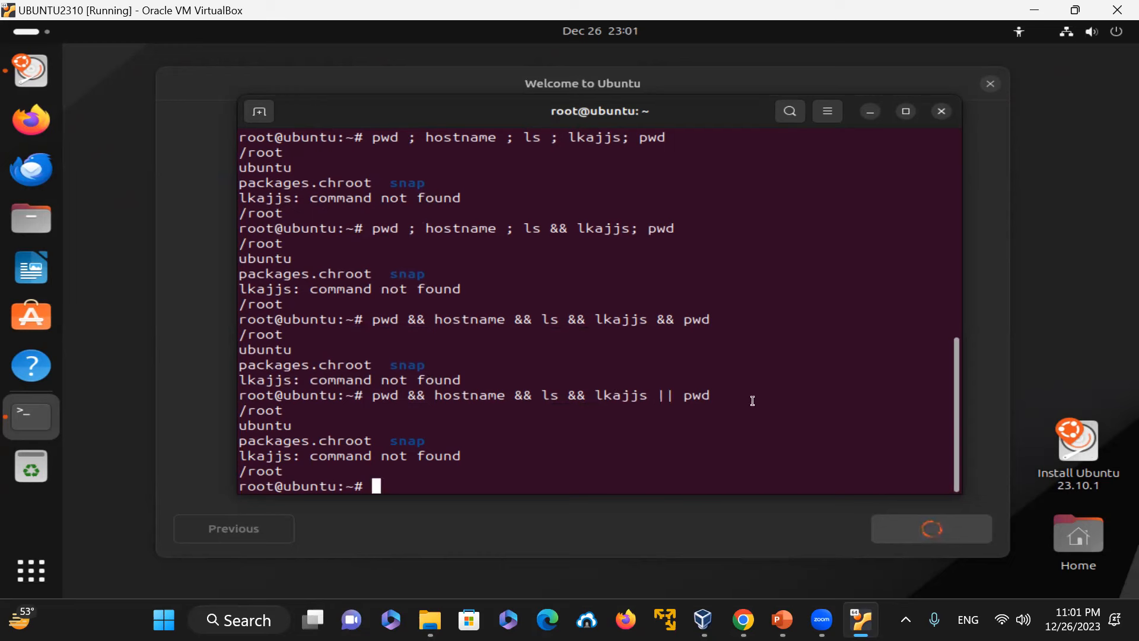
# Step: Recall the command, shorten it to lkajjs || pwd, and run it
pyautogui.press('Up')
pyautogui.press('Left')
pyautogui.press('Left')
pyautogui.press('Left')
pyautogui.press('Left')
pyautogui.press('Left')
pyautogui.press('Left')
pyautogui.press('Left')
pyautogui.press('Left')
pyautogui.press('Left')
pyautogui.press('Left')
pyautogui.press('Left')
pyautogui.press('Left')
pyautogui.press('Left')
pyautogui.press('BackSpace')
pyautogui.press('BackSpace')
pyautogui.press('BackSpace')
pyautogui.press('BackSpace')
pyautogui.press('BackSpace')
pyautogui.press('BackSpace')
pyautogui.press('BackSpace')
pyautogui.press('BackSpace')
pyautogui.press('BackSpace')
pyautogui.press('BackSpace')
pyautogui.press('BackSpace')
pyautogui.press('BackSpace')
pyautogui.press('BackSpace')
pyautogui.press('BackSpace')
pyautogui.press('BackSpace')
pyautogui.press('BackSpace')
pyautogui.press('BackSpace')
pyautogui.press('BackSpace')
pyautogui.press('BackSpace')
pyautogui.press('BackSpace')
pyautogui.press('Return')
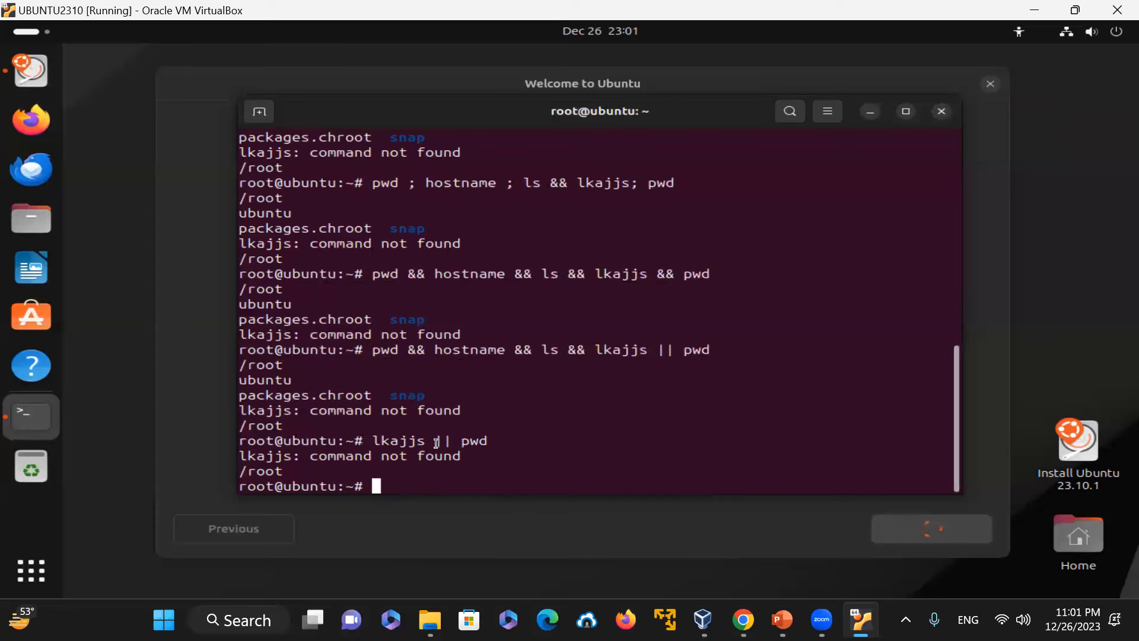
# Step: Recall the command, change || to && to get lkajjs && pwd, and run it
pyautogui.press('Up')
pyautogui.press('Left')
pyautogui.press('Left')
pyautogui.press('Left')
pyautogui.press('Left')
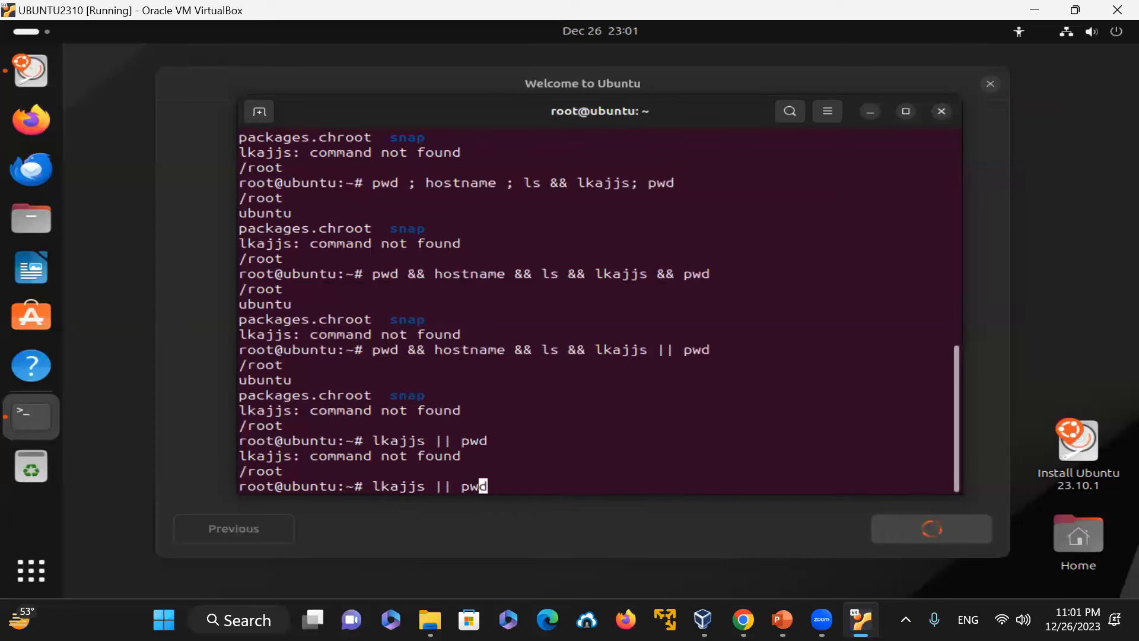
pyautogui.press('BackSpace')
pyautogui.press('BackSpace')
pyautogui.write('&&')
pyautogui.press('Return')
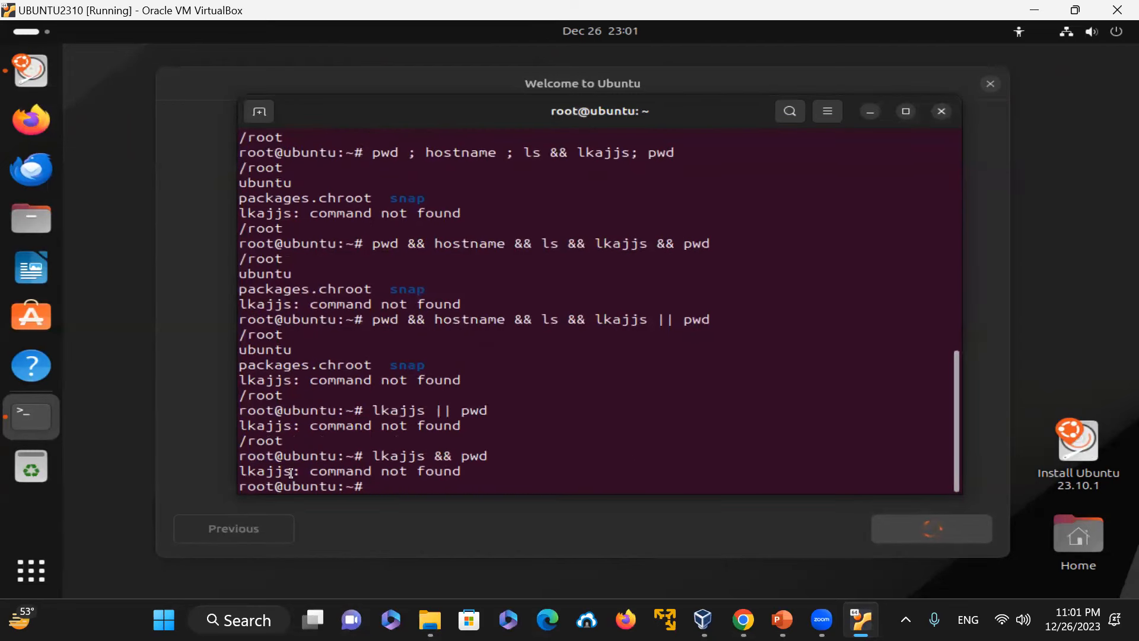
# Step: Recall the command, replace lkajjs with cal to get cal && pwd, and run it
pyautogui.press('Up')
pyautogui.press('Left')
pyautogui.press('Left')
pyautogui.press('Left')
pyautogui.press('Left')
pyautogui.press('Left')
pyautogui.press('Left')
pyautogui.press('Left')
pyautogui.press('BackSpace')
pyautogui.press('BackSpace')
pyautogui.press('BackSpace')
pyautogui.press('BackSpace')
pyautogui.press('BackSpace')
pyautogui.press('BackSpace')
pyautogui.write('cal')
pyautogui.press('Return')
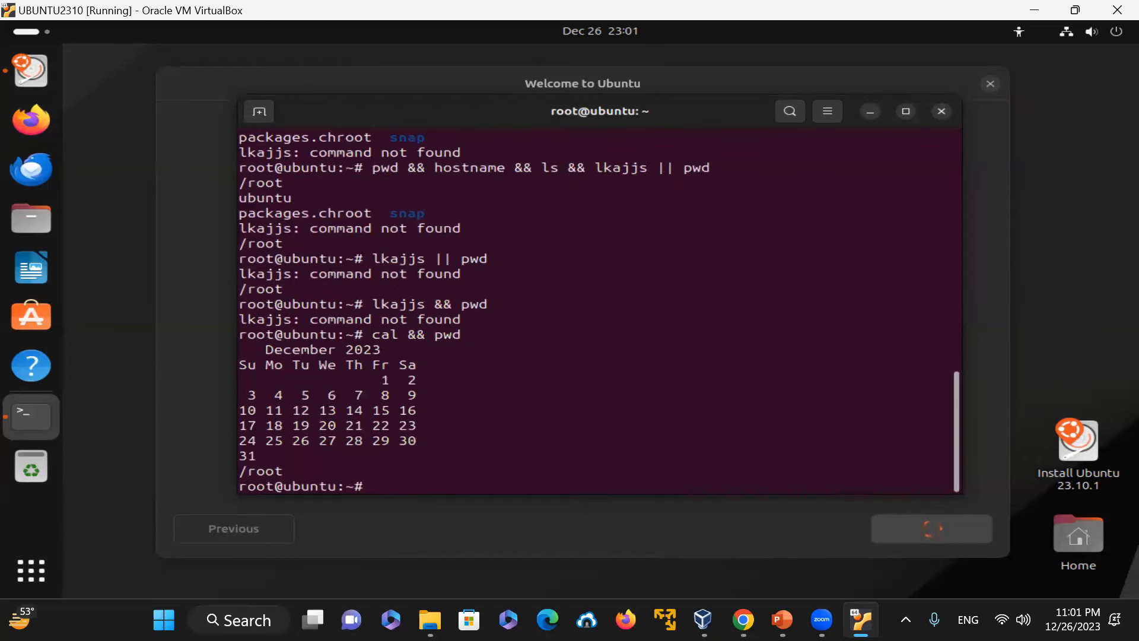
# Step: Recall the command, change && to || to run cal || pwd, and highlight that command line in the output
pyautogui.press('Up')
pyautogui.press('Left')
pyautogui.press('Left')
pyautogui.press('Left')
pyautogui.press('Left')
pyautogui.press('Left')
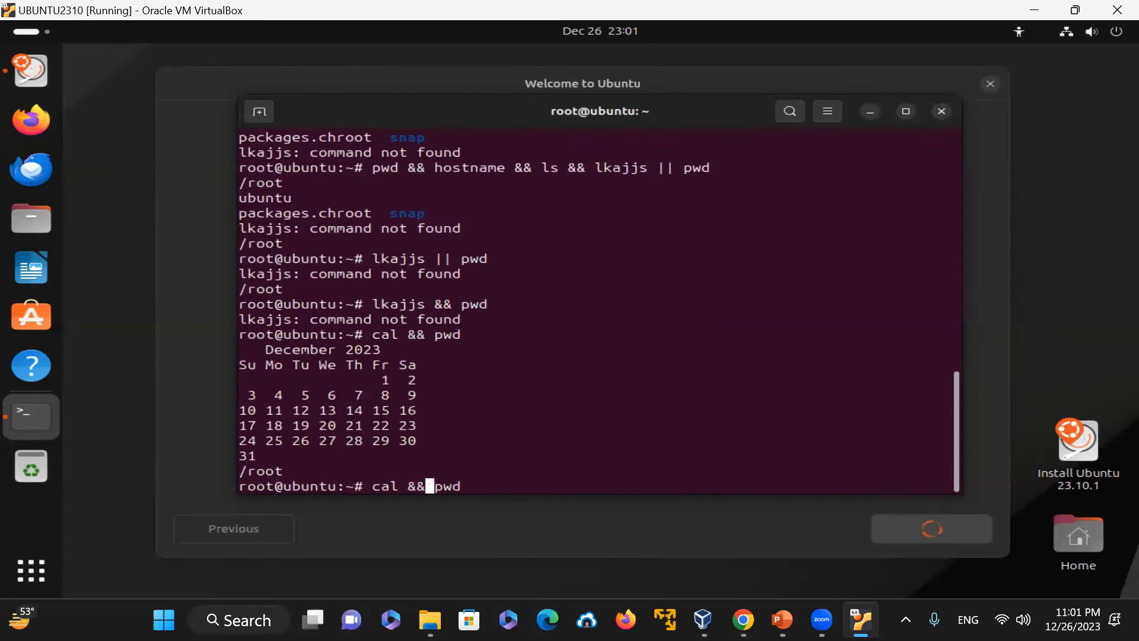
pyautogui.press('BackSpace')
pyautogui.press('BackSpace')
pyautogui.write('||')
pyautogui.press('Return')
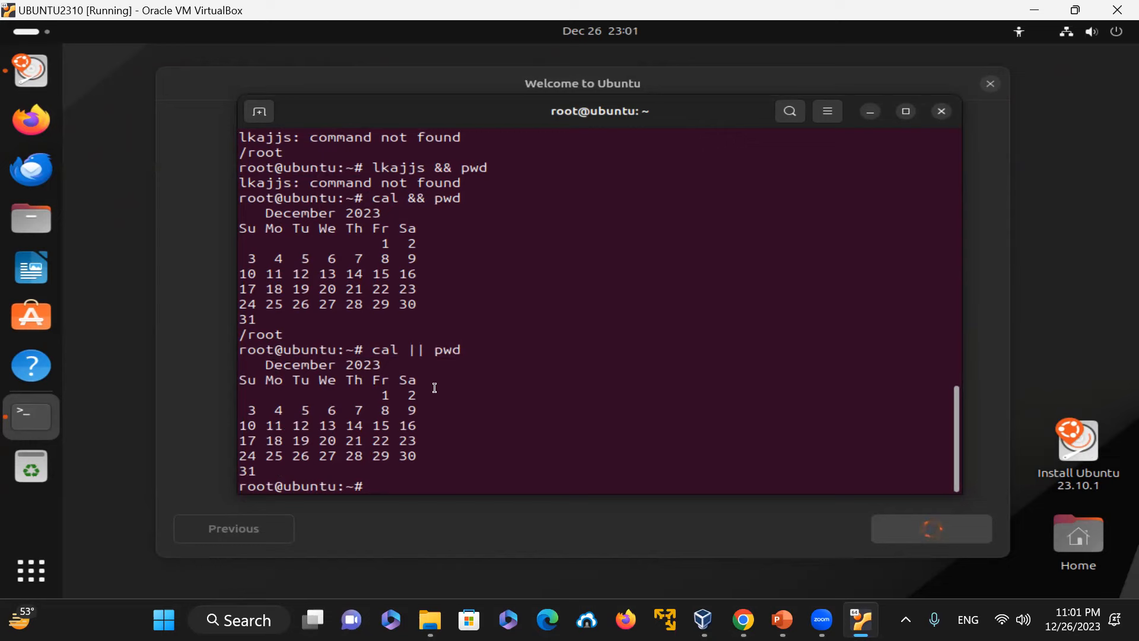
pyautogui.moveTo(370, 350); pyautogui.dragTo(416, 363)
pyautogui.click(578, 393)
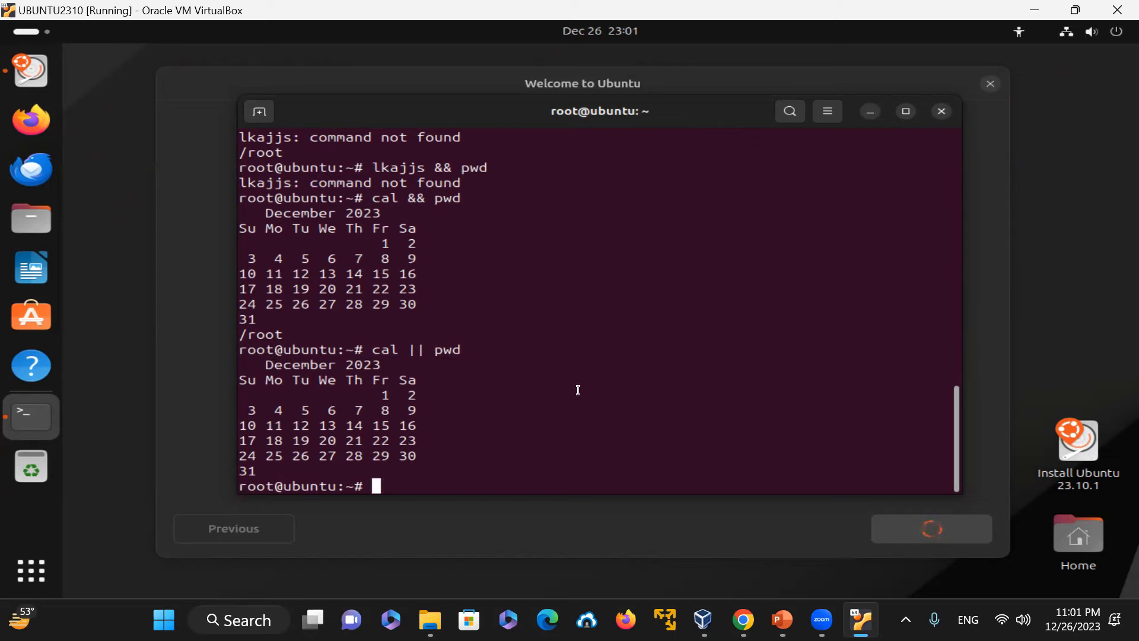